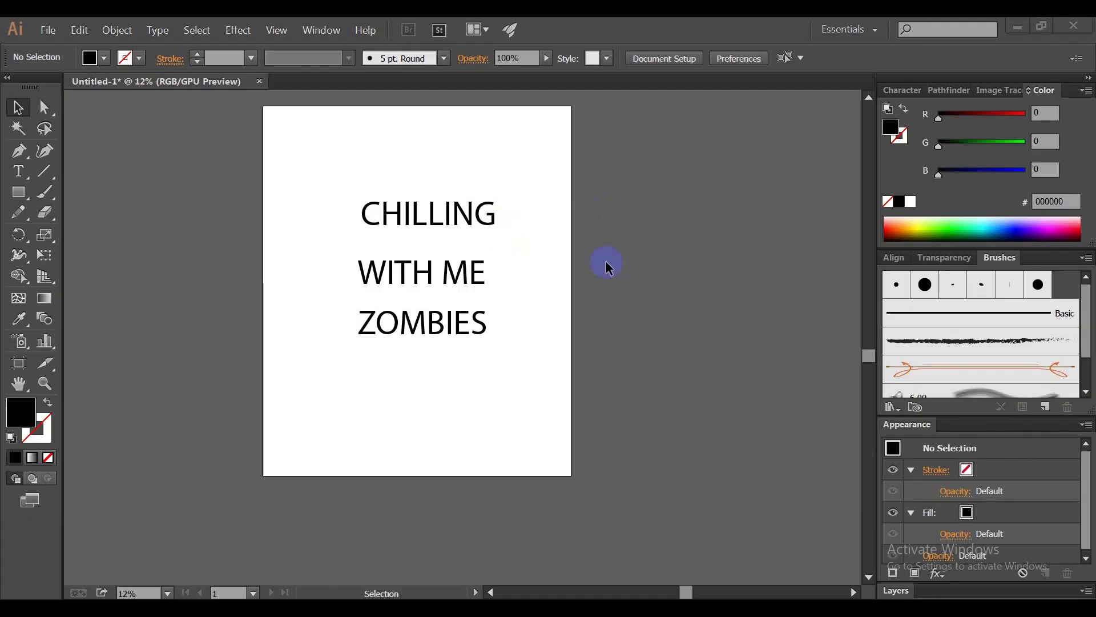
Move the CHILLING, WITH ME and ZOMBIES text block off the artboard to the right
left_click_drag(507, 151, 440, 308)
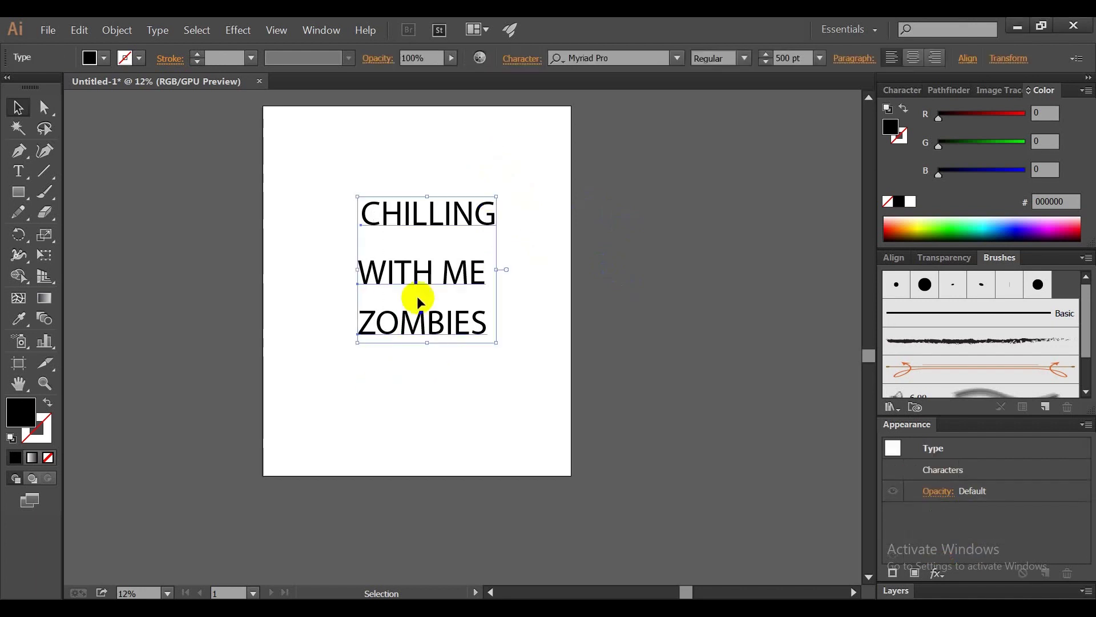
mouse_move(440, 210)
left_mouse_down()
mouse_move(420, 197)
mouse_move(659, 190)
left_mouse_up()
left_click(703, 269)
mouse_move(667, 254)
left_mouse_down()
mouse_move(627, 295)
mouse_move(671, 288)
left_mouse_up()
Spread the CHILLING, WITH ME and ZOMBIES lines apart beside the artboard
left_click(810, 216)
left_click_drag(730, 184, 735, 157)
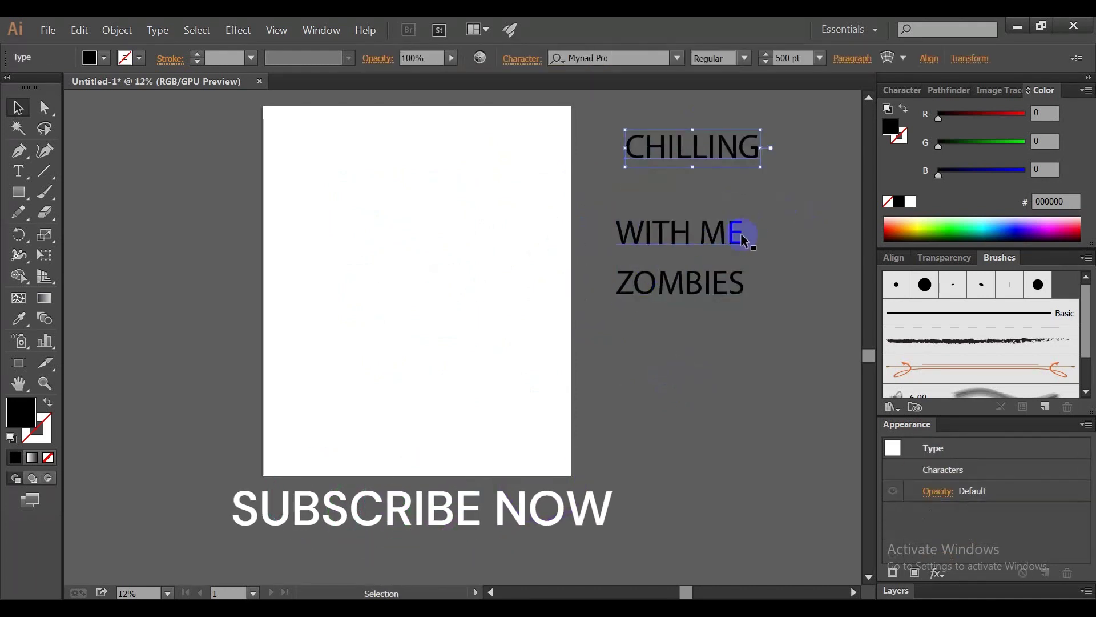
left_click_drag(745, 237, 755, 202)
left_click_drag(735, 294, 752, 298)
left_click(282, 250)
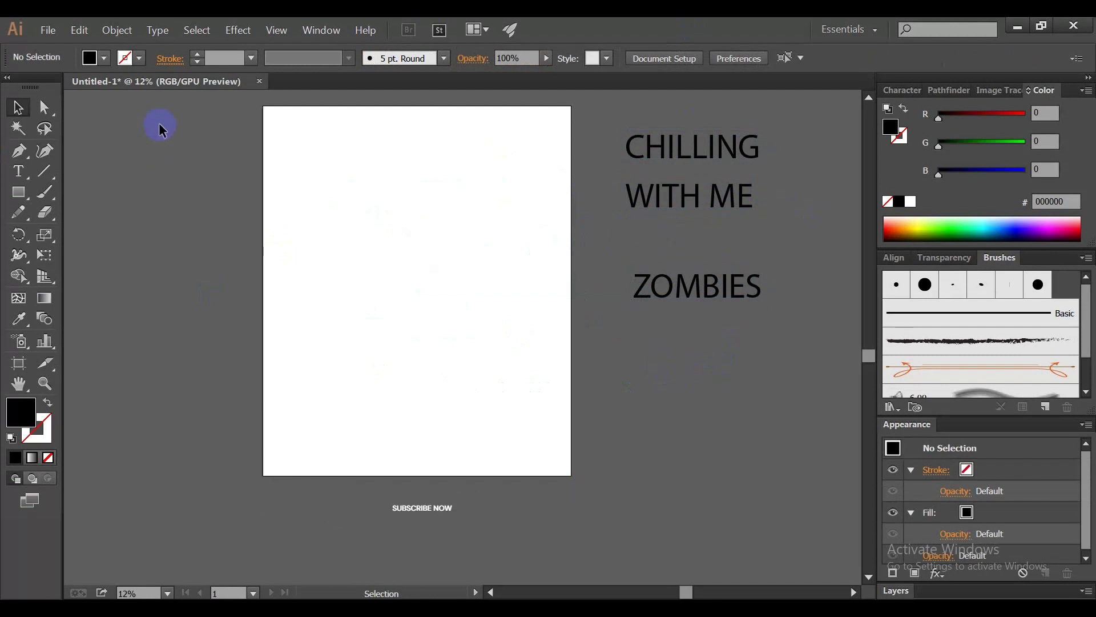
mouse_move(295, 157)
left_mouse_down()
mouse_move(437, 251)
mouse_move(539, 423)
left_mouse_up()
mouse_move(295, 154)
left_mouse_down()
mouse_move(482, 345)
mouse_move(549, 445)
left_mouse_up()
Switch to Chrome and open a blank tab beside the halloween tshirt design results
key("alt+Tab")
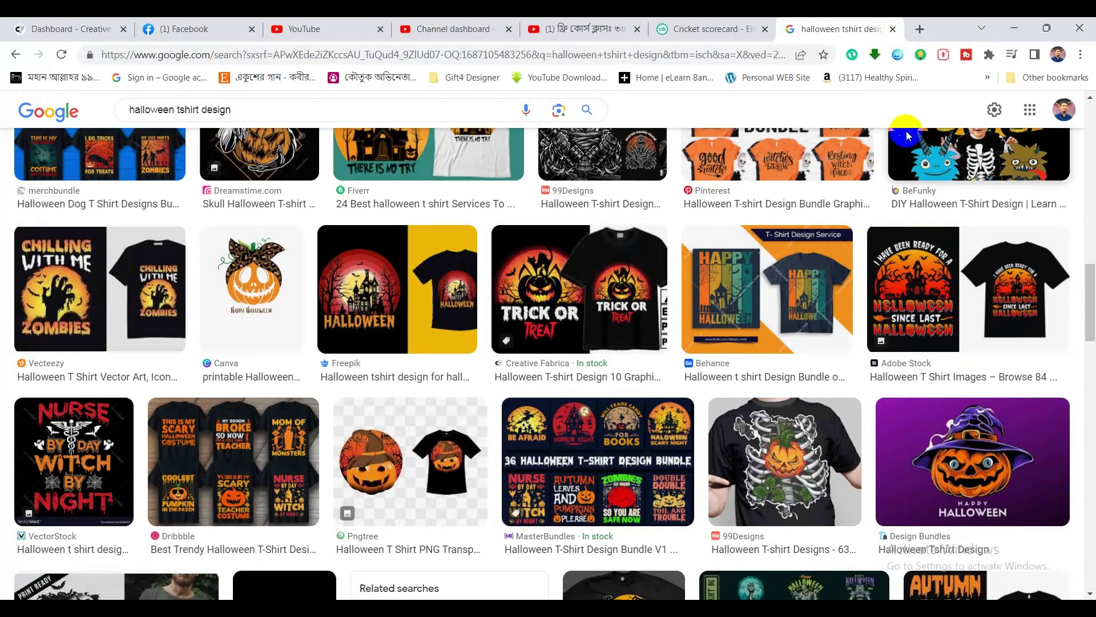
left_click(925, 34)
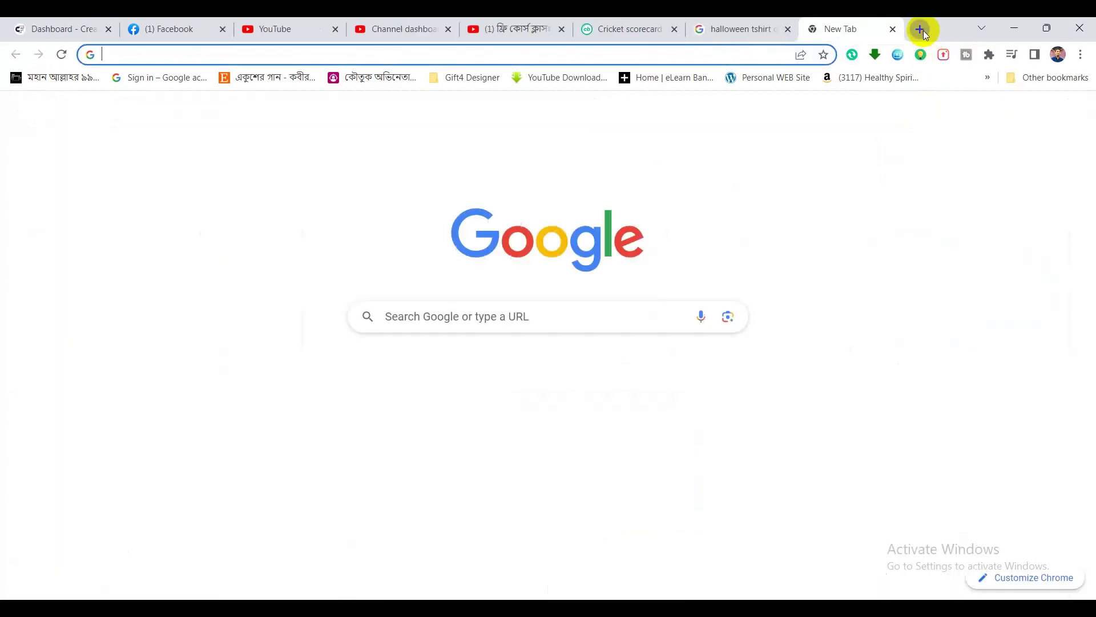
Search Google for 'OLD PAPER', glance at image results, then scroll the main results
left_click(626, 60)
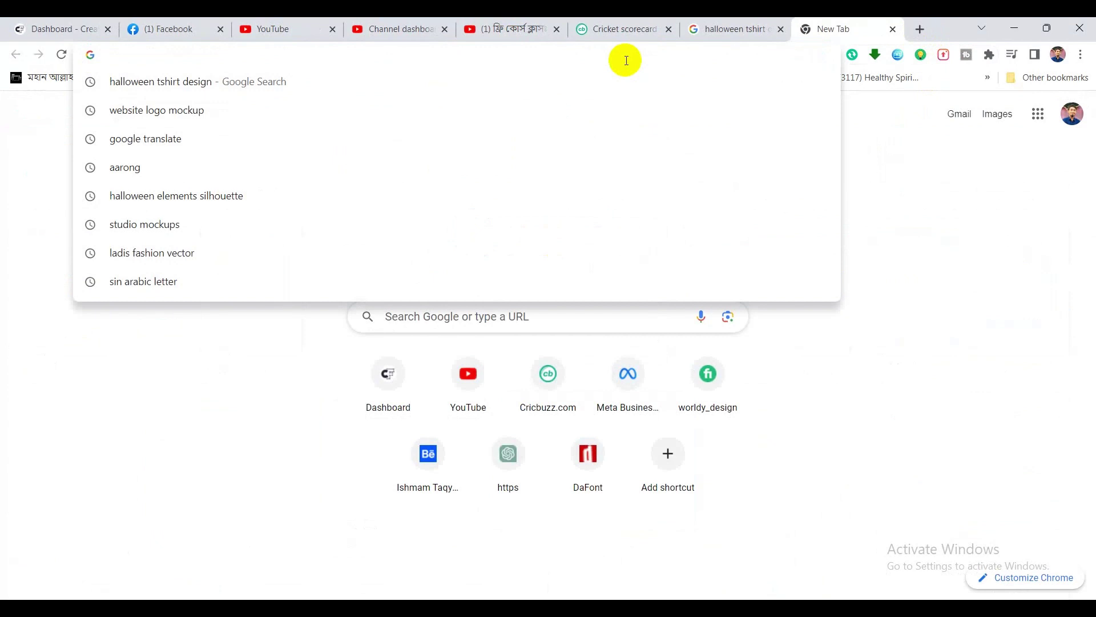
type("OLD P")
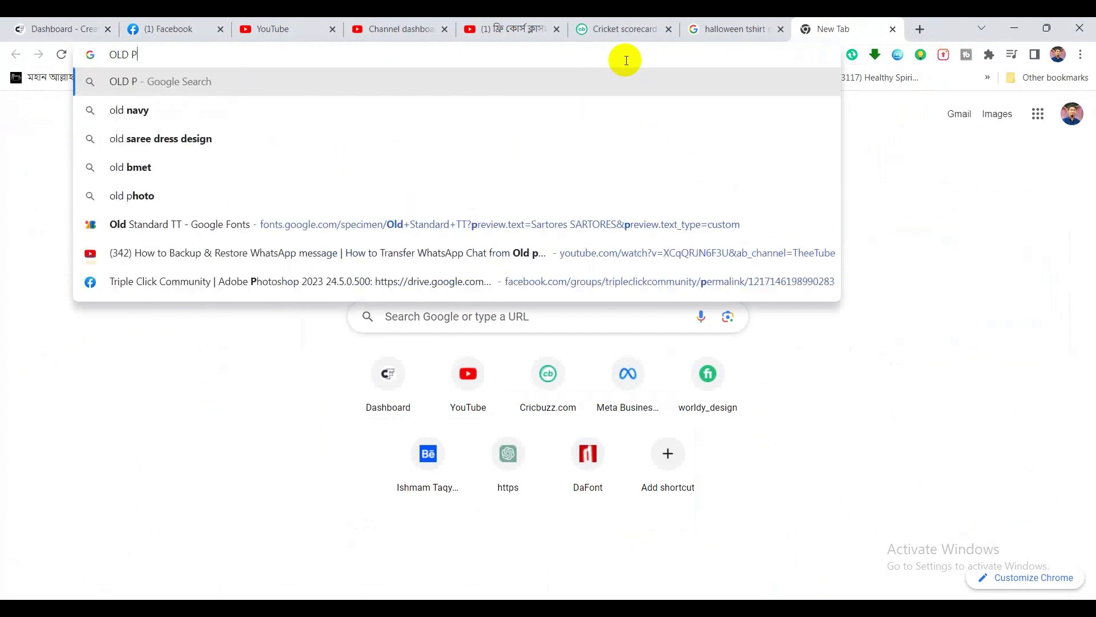
type("APER")
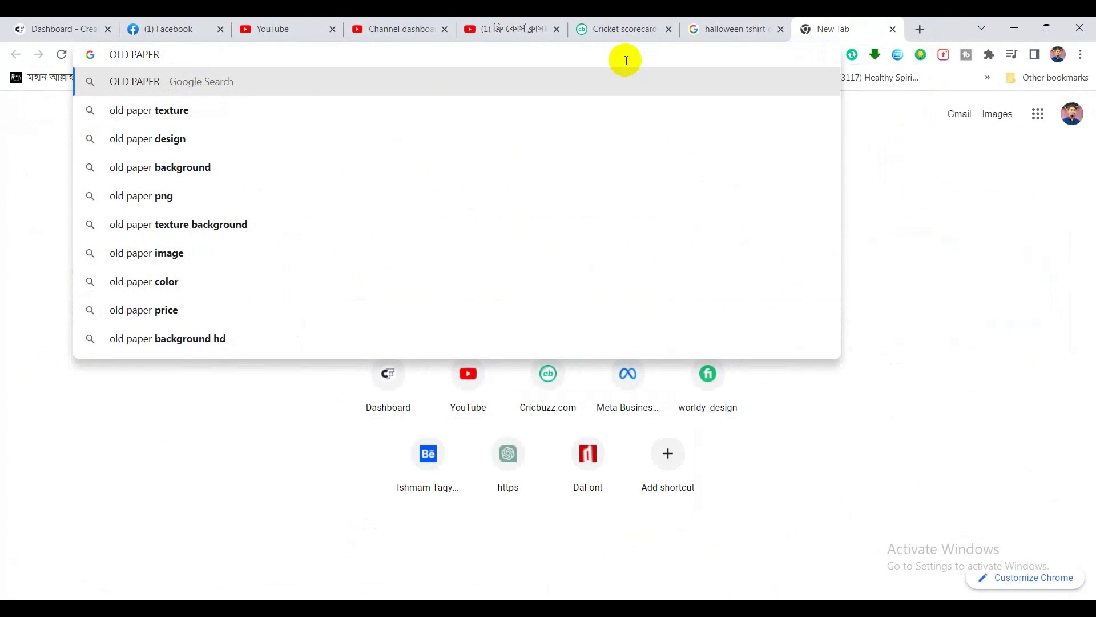
key("Return")
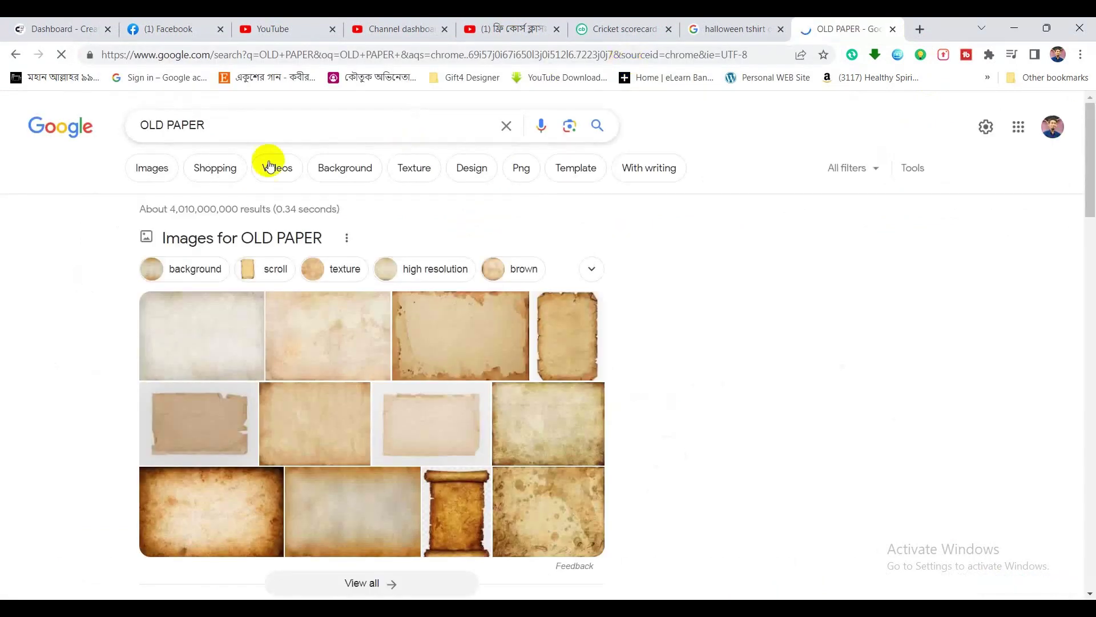
left_click(169, 183)
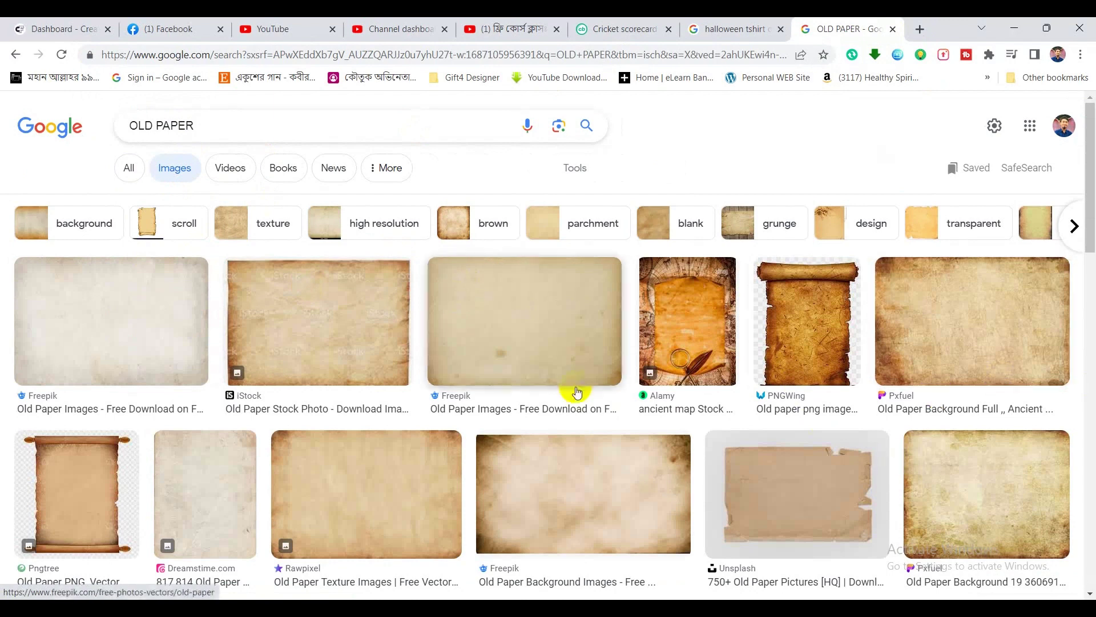
scroll(152, 451, "down", 1)
scroll(661, 471, "down", 2)
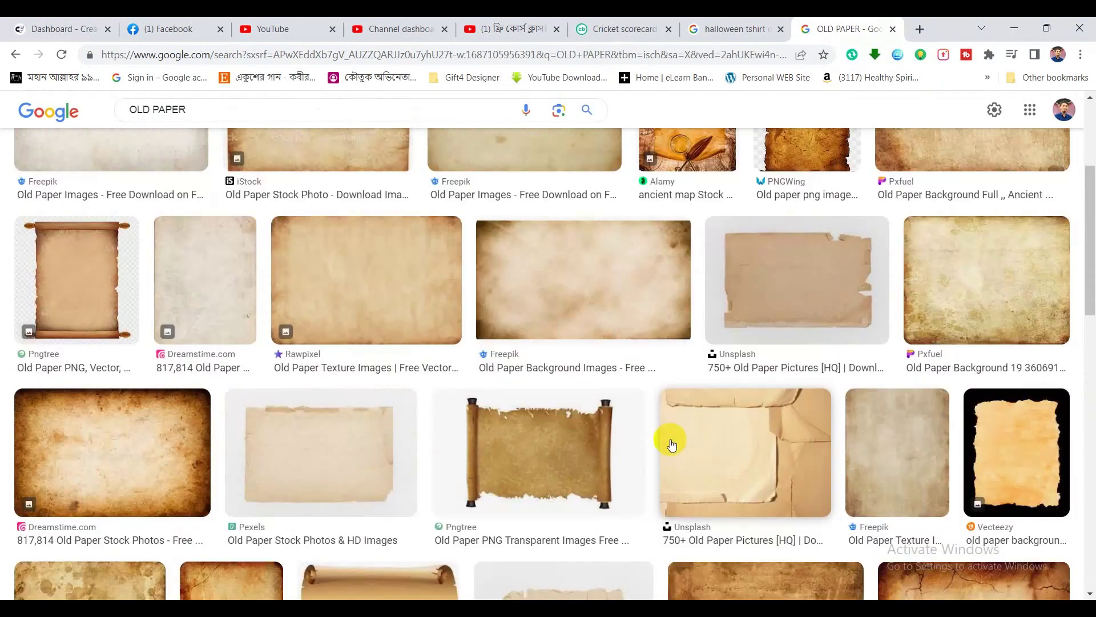
left_click(16, 54)
scroll(699, 372, "down", 3)
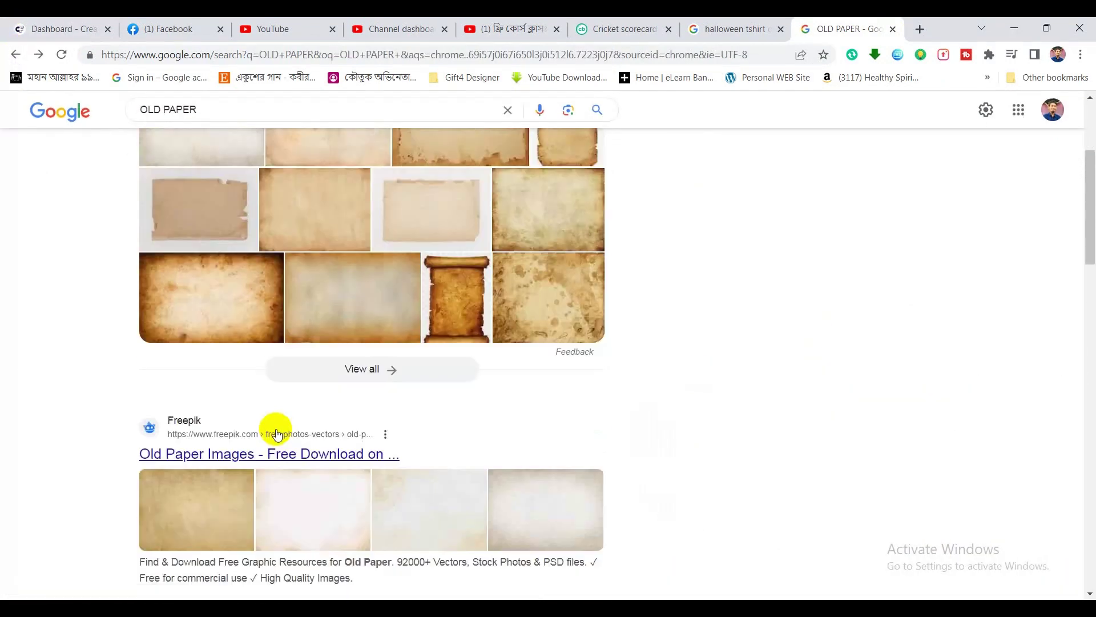
Open the Freepik Old Paper Images page and scroll through its paper textures
left_click(209, 462)
scroll(395, 431, "down", 5)
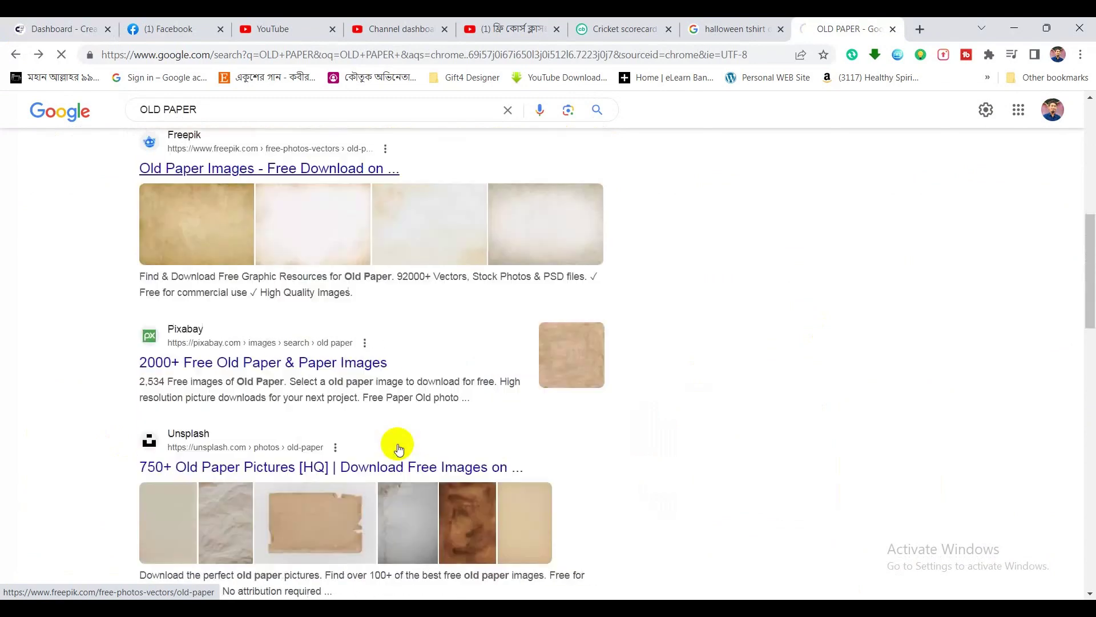
scroll(682, 394, "down", 2)
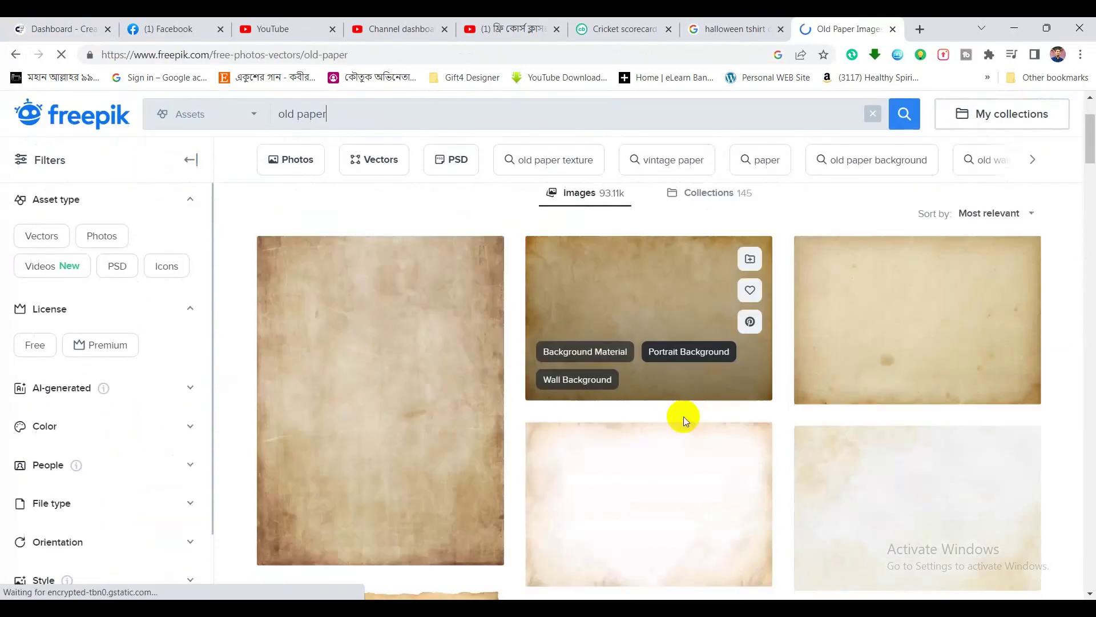
scroll(680, 417, "down", 4)
scroll(663, 416, "down", 5)
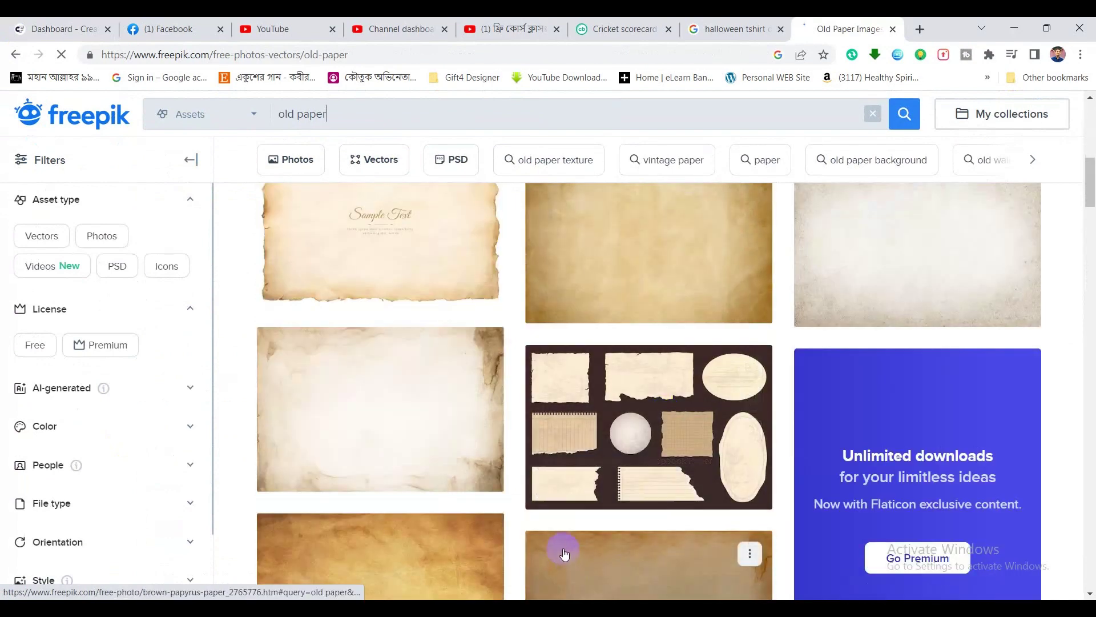
scroll(648, 443, "down", 5)
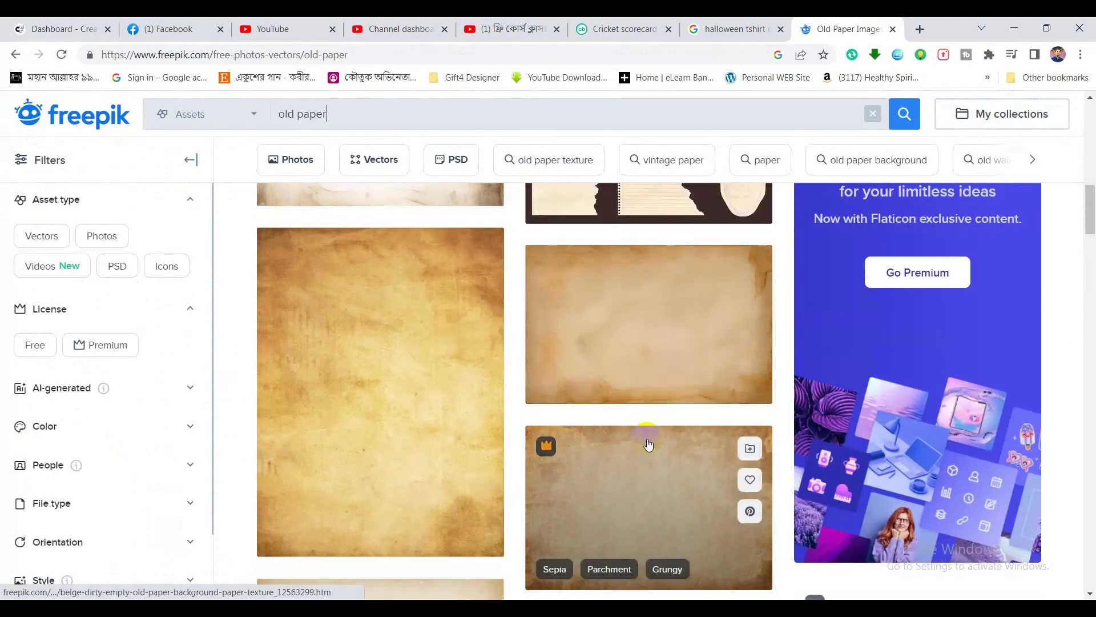
scroll(649, 443, "down", 5)
scroll(649, 443, "down", 4)
scroll(648, 443, "down", 3)
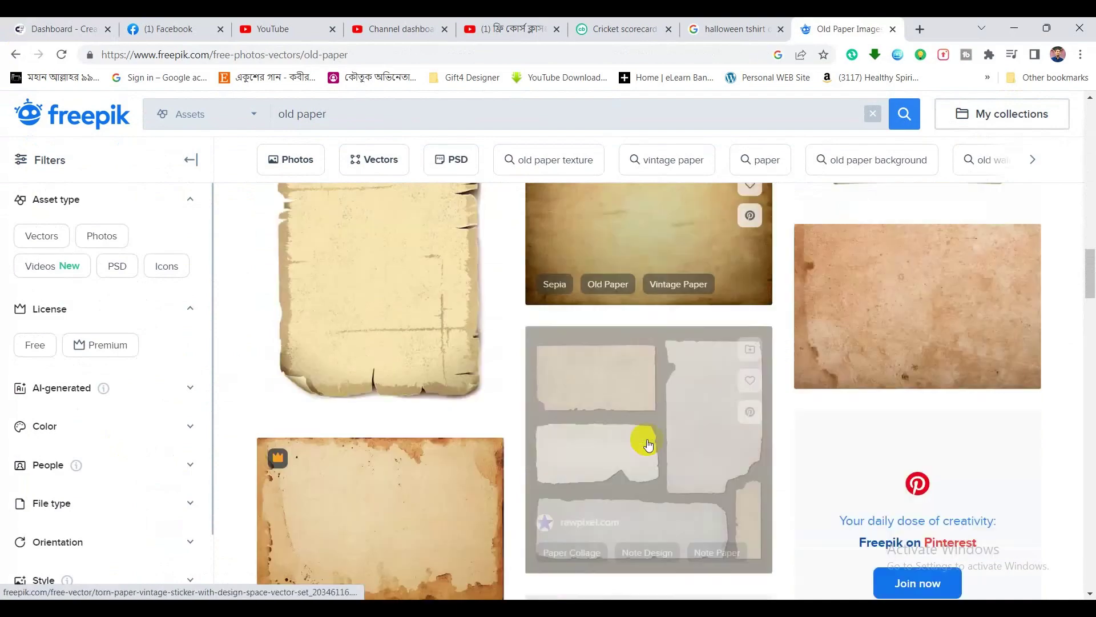
scroll(642, 440, "down", 1)
scroll(645, 440, "down", 1)
scroll(430, 446, "up", 6)
scroll(412, 377, "down", 3)
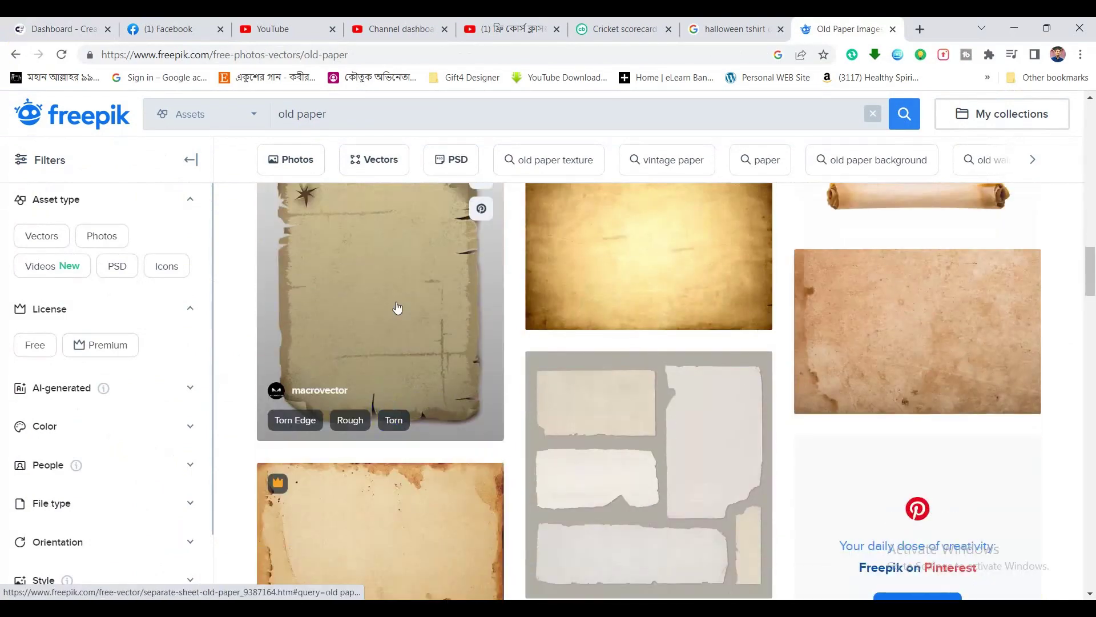
scroll(416, 320, "down", 1)
scroll(421, 316, "down", 3)
scroll(457, 361, "down", 1)
scroll(485, 377, "down", 2)
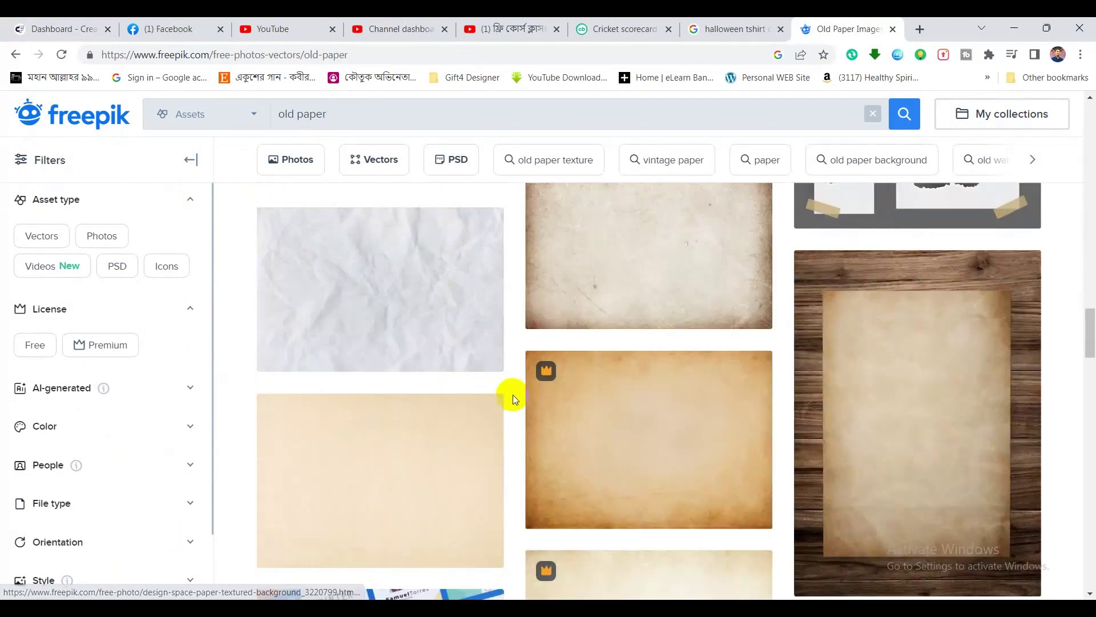
scroll(537, 440, "down", 4)
scroll(564, 481, "down", 3)
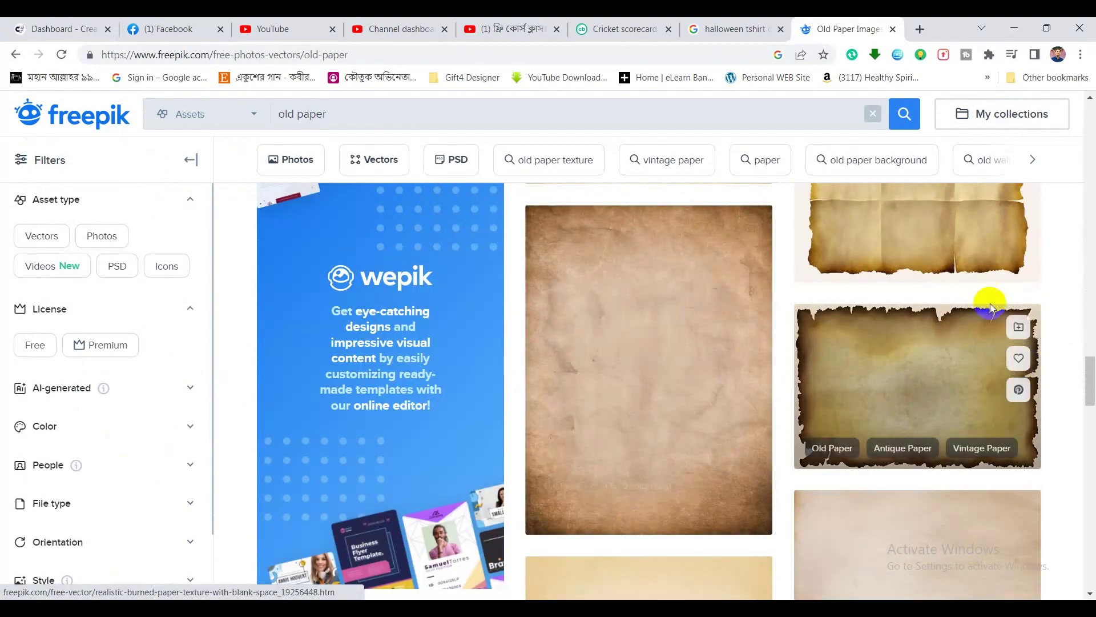
scroll(971, 308, "up", 1)
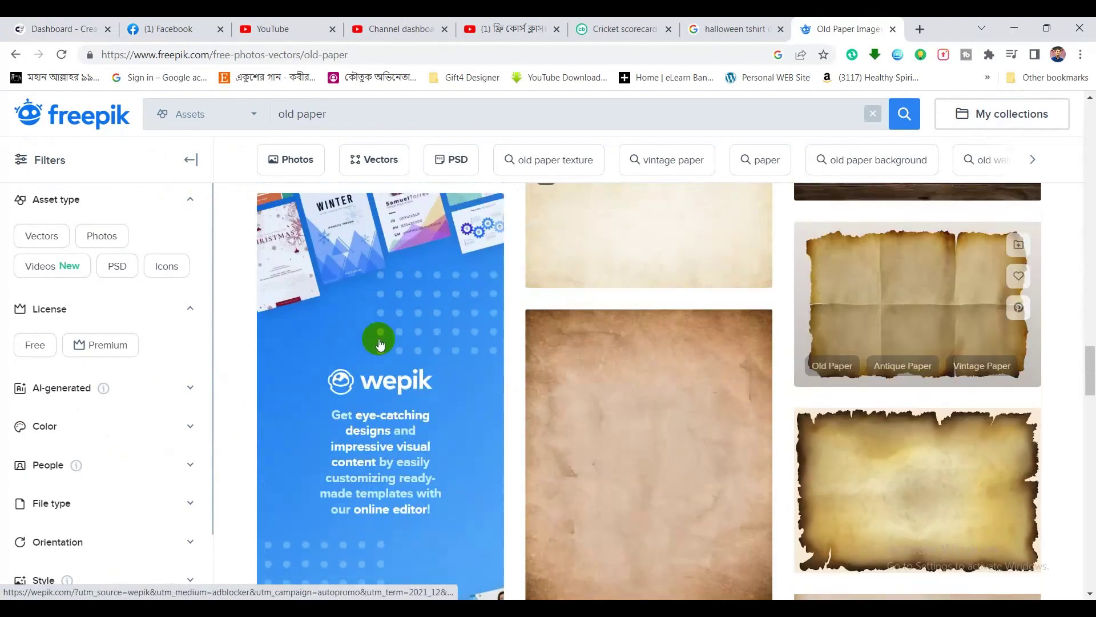
scroll(379, 337, "down", 3)
scroll(365, 343, "down", 3)
scroll(368, 348, "down", 3)
Download the separate sheet of old paper vector from Freepik as an EPS file
left_click(368, 349)
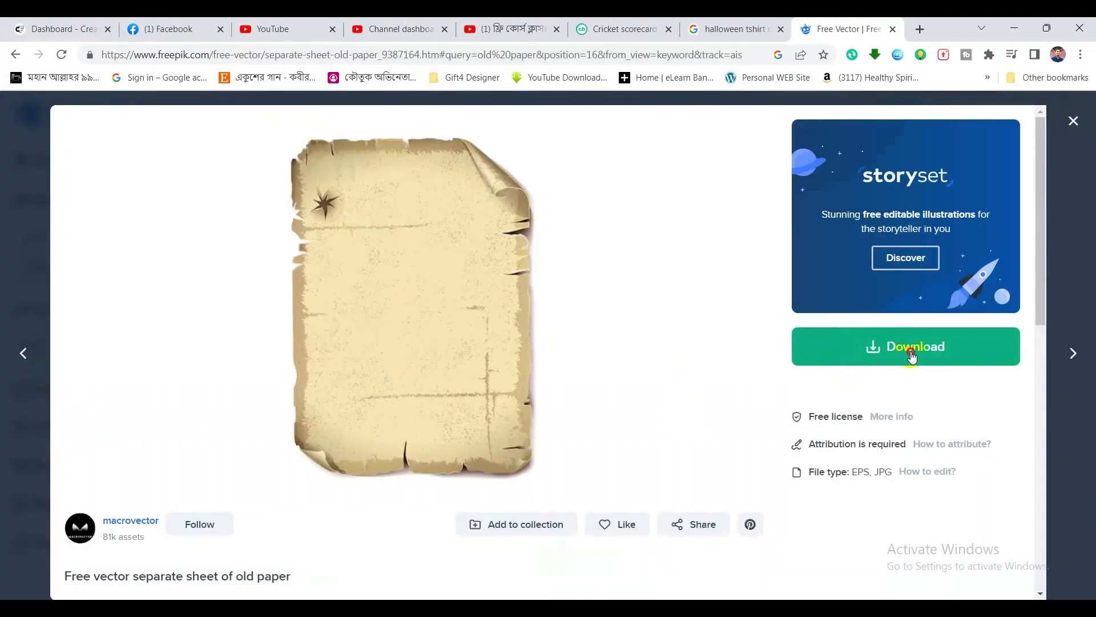
left_click(908, 346)
scroll(908, 417, "down", 2)
left_click(965, 414)
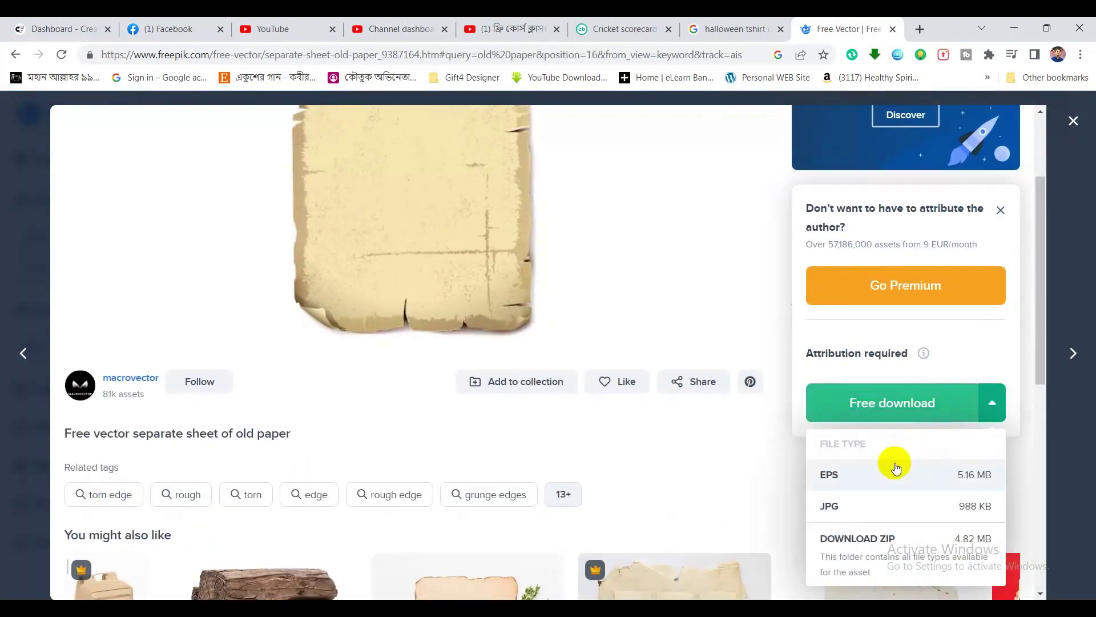
left_click(844, 473)
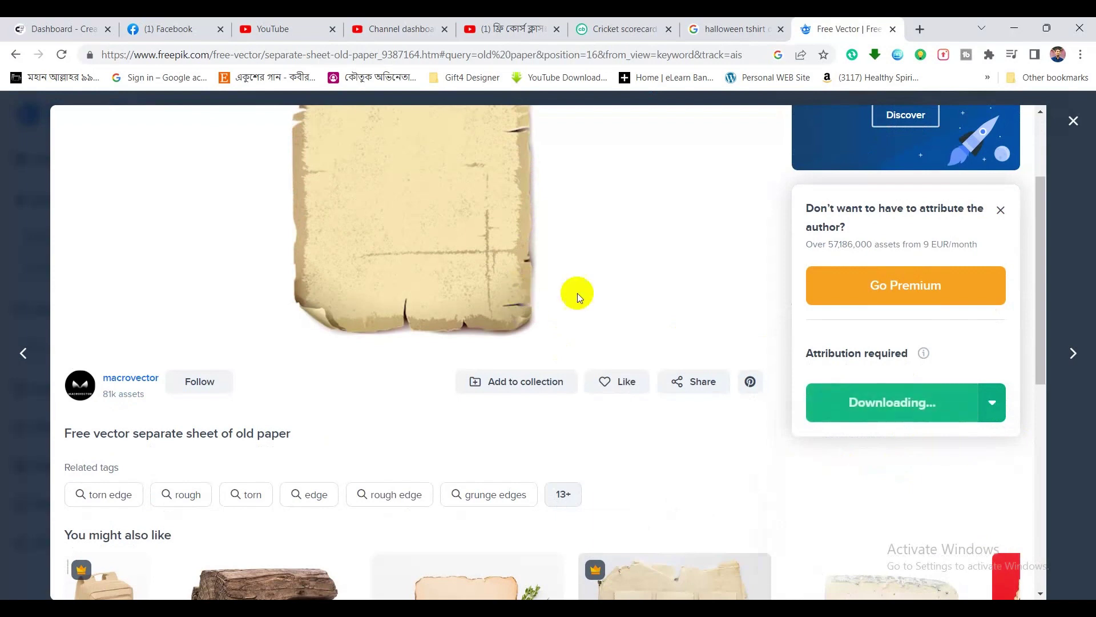
Open the downloaded 9387164_34374.eps file from Chrome's download bar
scroll(588, 325, "down", 2)
scroll(590, 328, "down", 1)
scroll(589, 328, "up", 2)
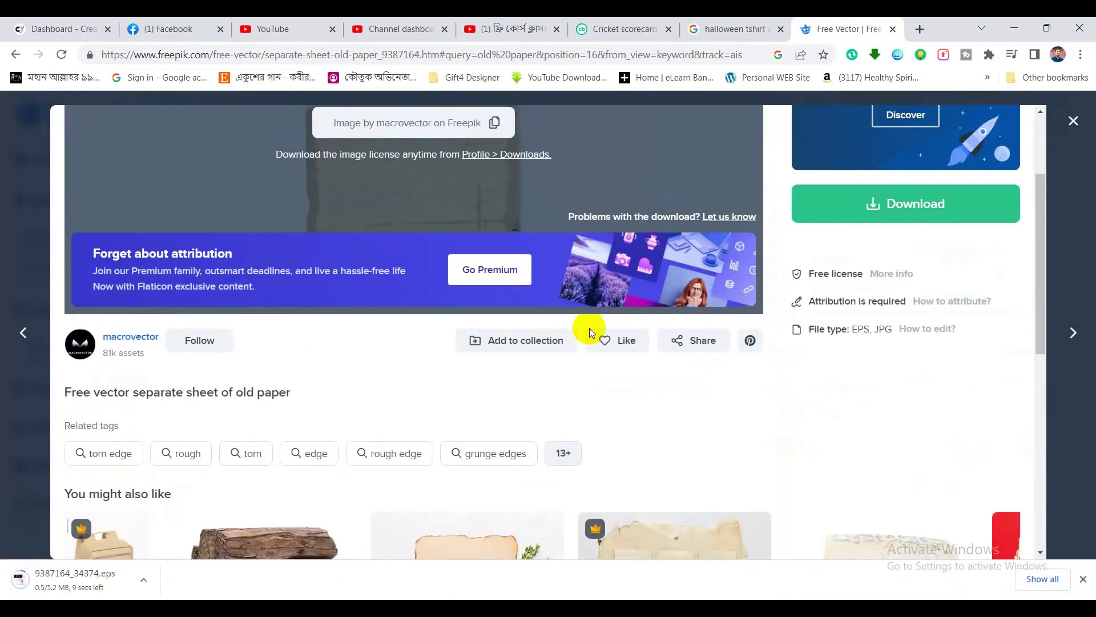
scroll(590, 328, "up", 2)
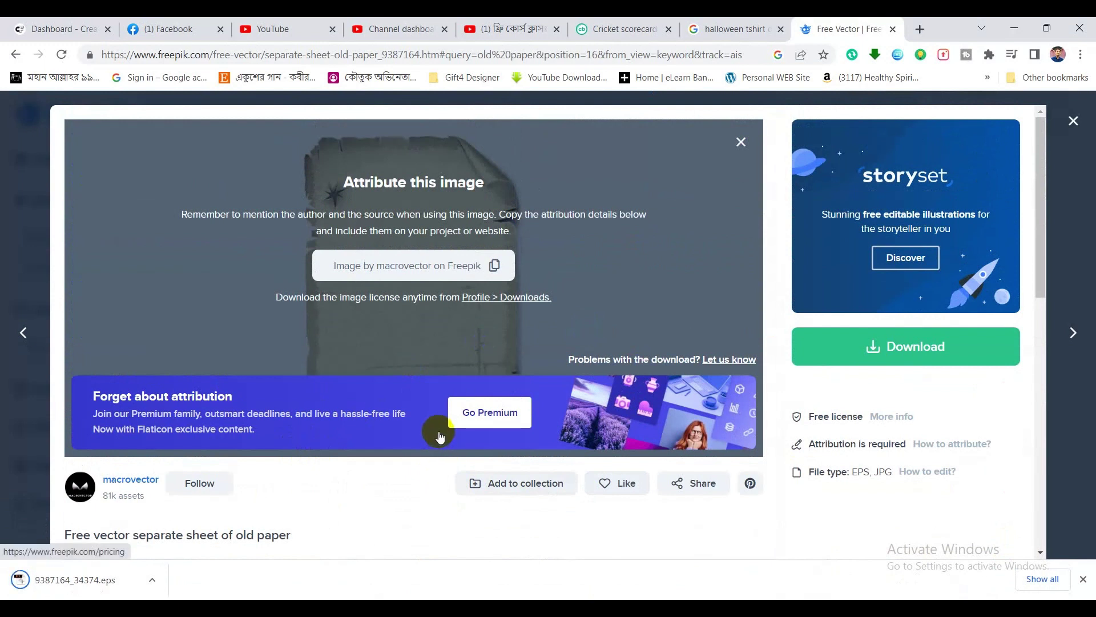
left_click(84, 584)
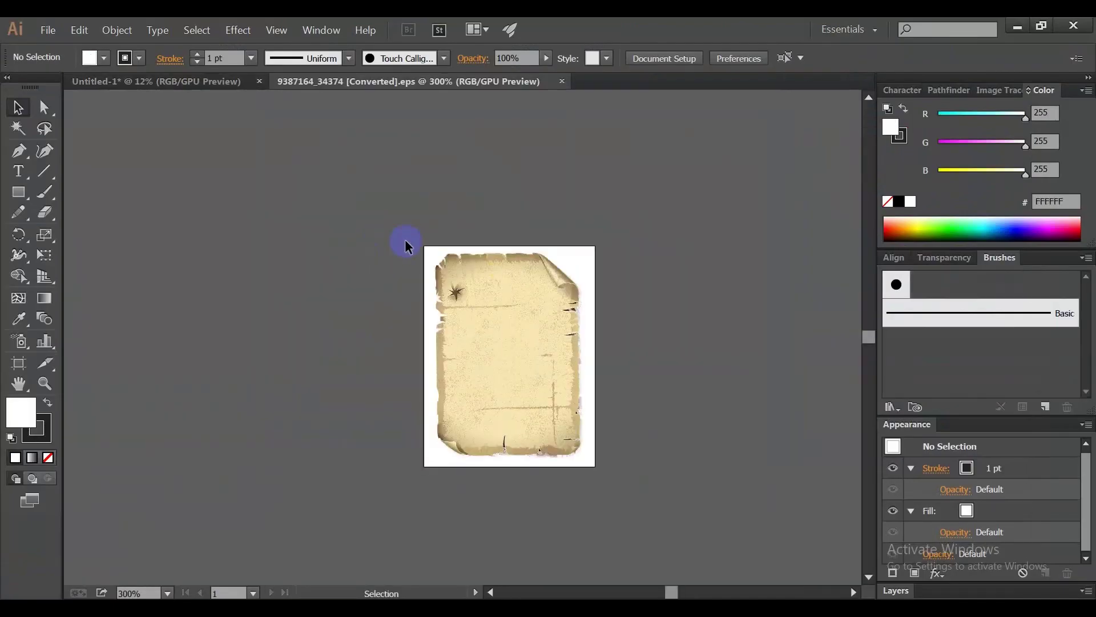
Select and then deselect the parchment in the newly opened 9387164_34374 document
left_click(504, 294)
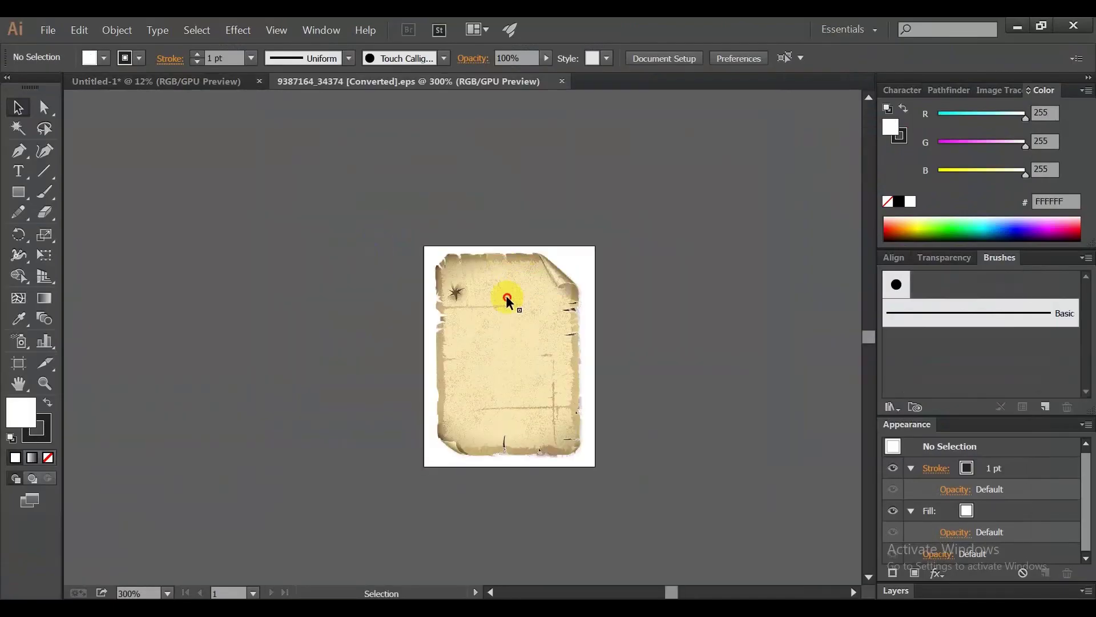
left_click(630, 272)
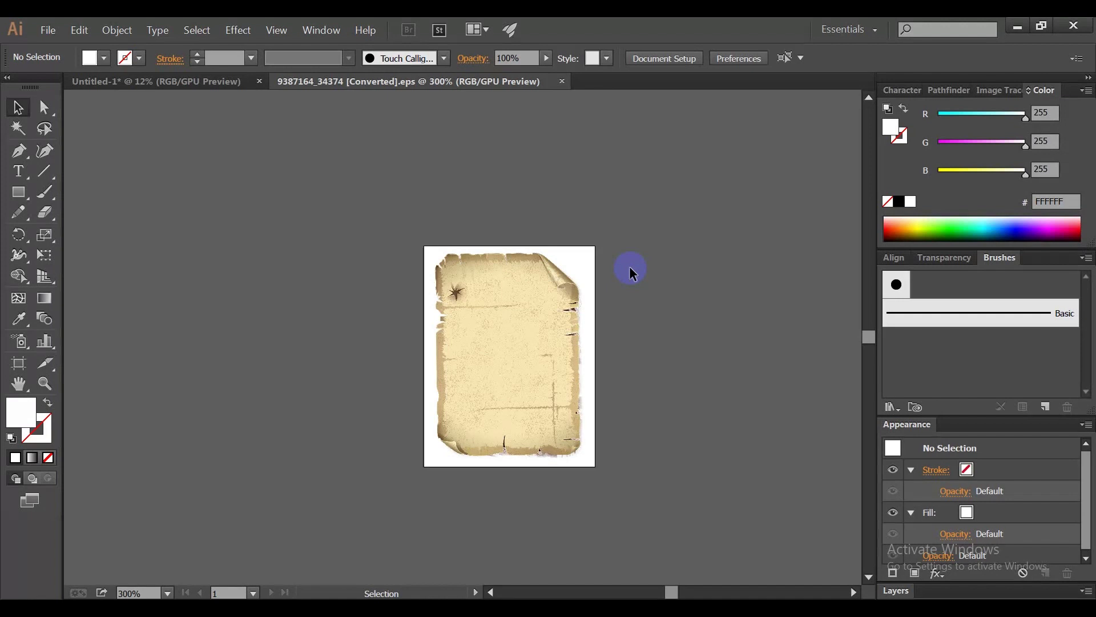
Carry the parchment into Untitled-1, paste it, and enlarge it to fill most of the artboard
left_click_drag(497, 318, 146, 88)
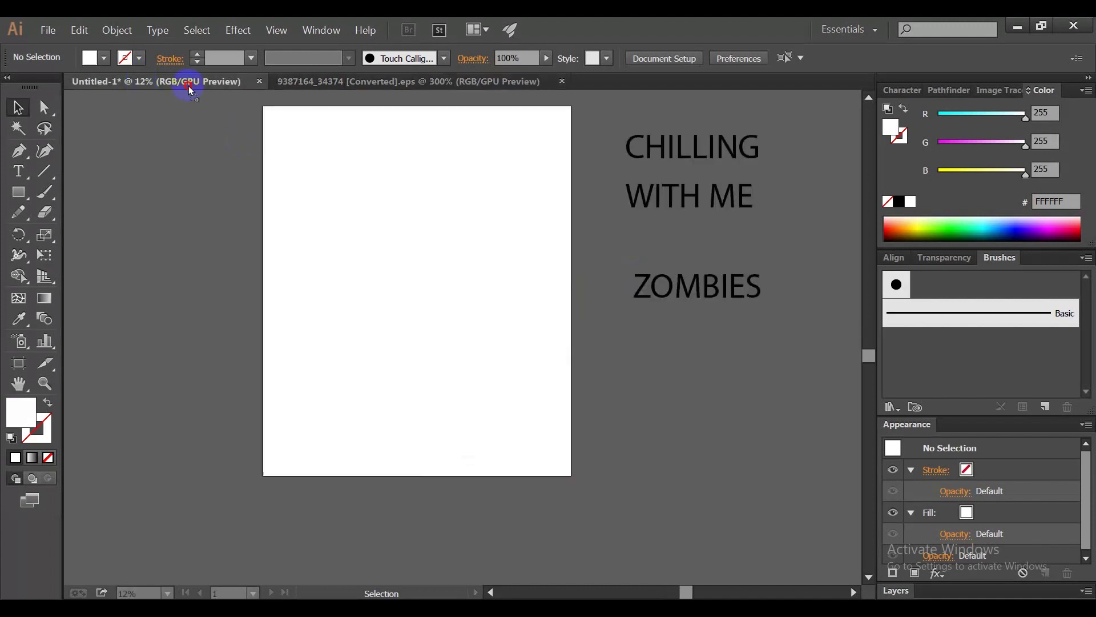
left_click_drag(145, 89, 364, 377)
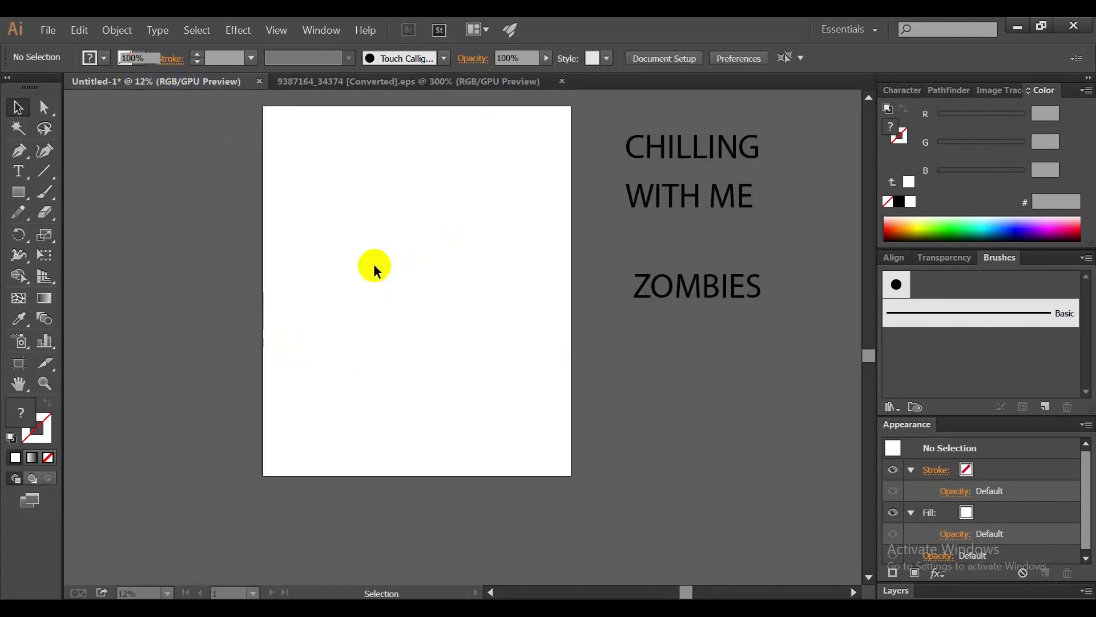
key("ctrl+v")
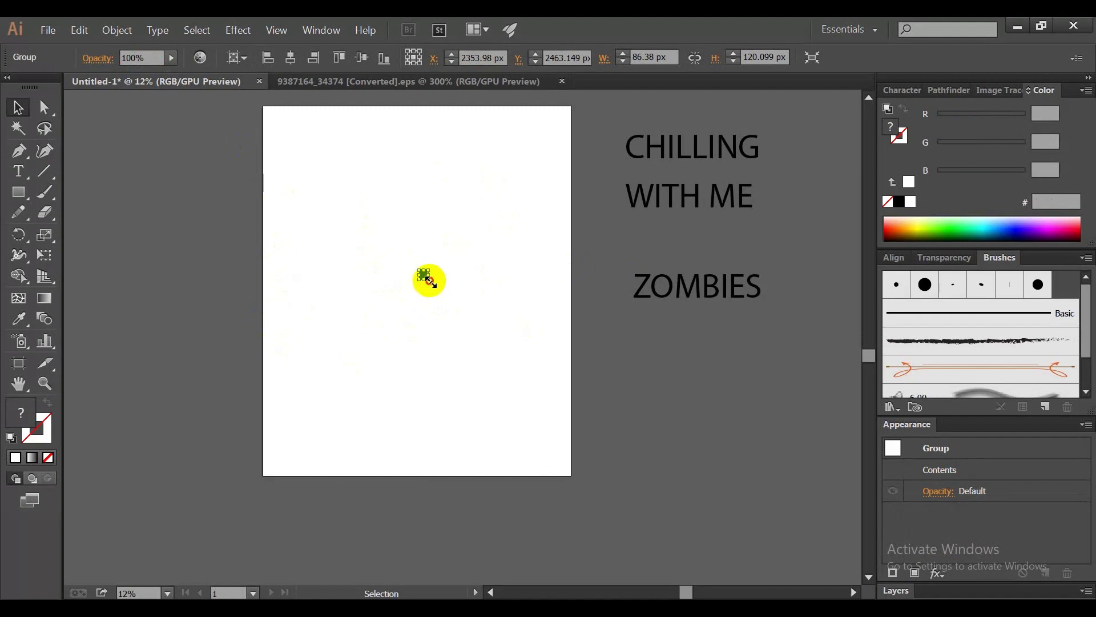
mouse_move(430, 280)
left_mouse_down()
mouse_move(590, 438)
mouse_move(557, 401)
left_mouse_up()
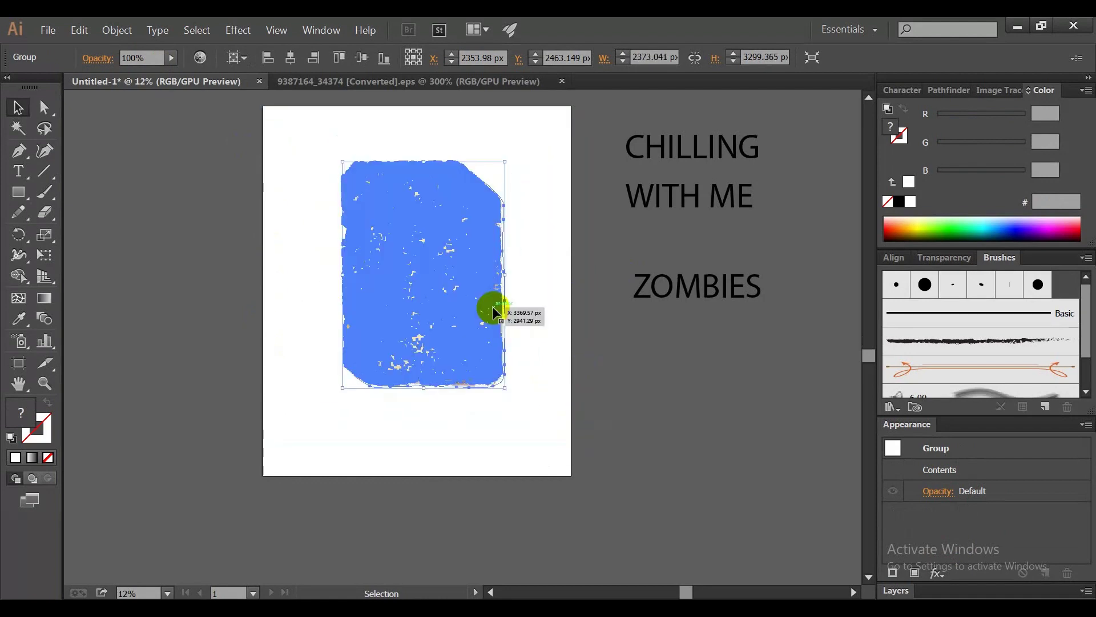
left_click(535, 308)
scroll(495, 314, "up", 2)
scroll(496, 314, "up", 1)
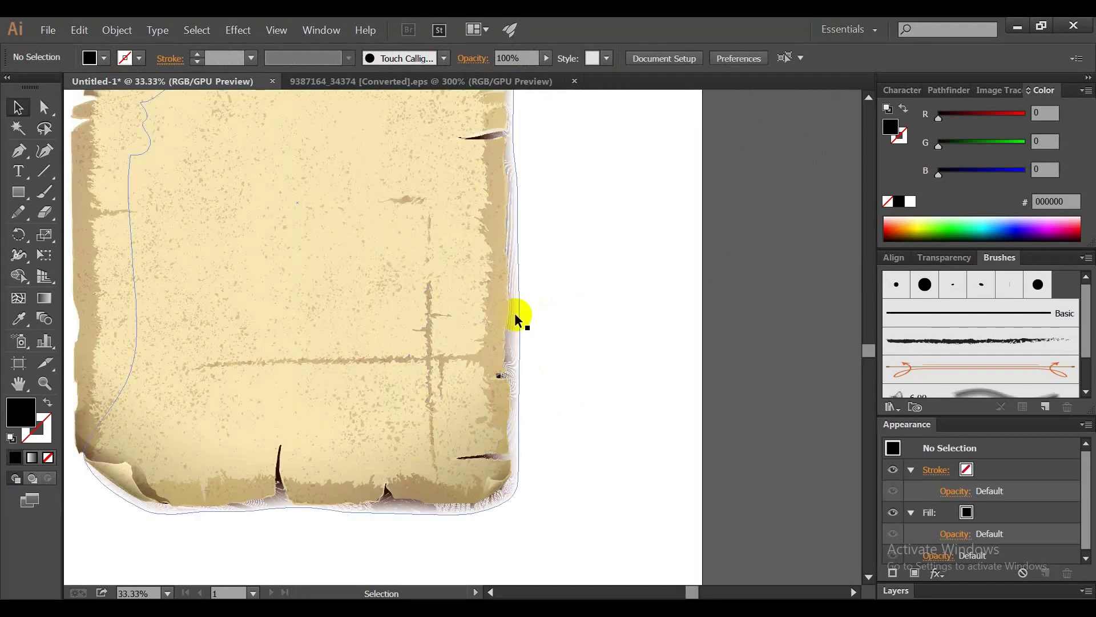
Enter the parchment group to inspect its contents, then exit isolation mode
double_click(516, 314)
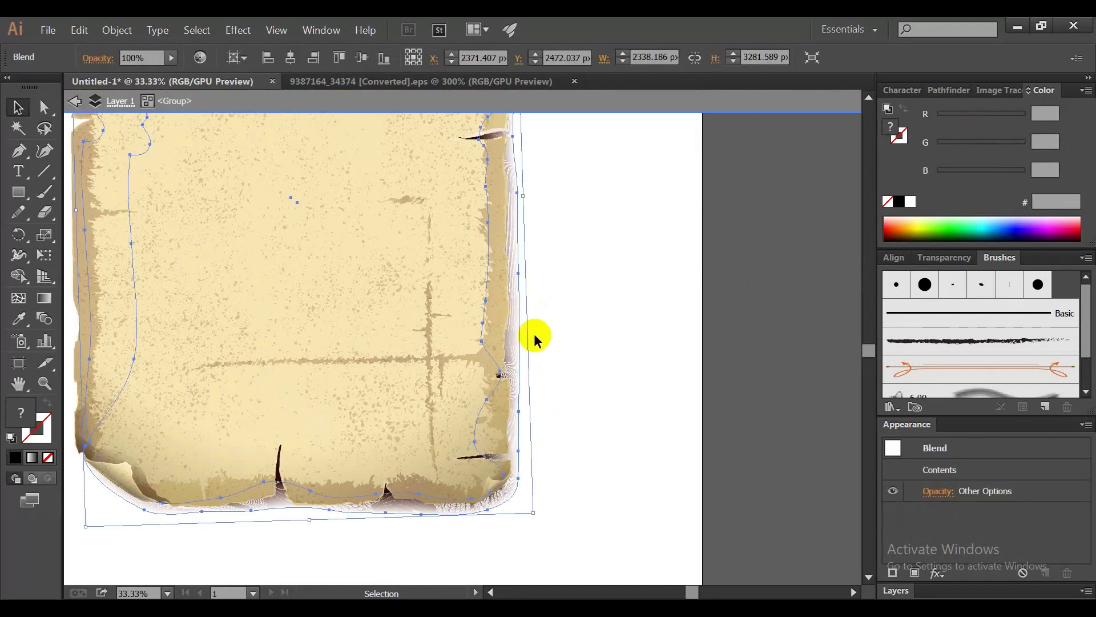
left_click(533, 333)
double_click(534, 346)
scroll(530, 462, "up", 2)
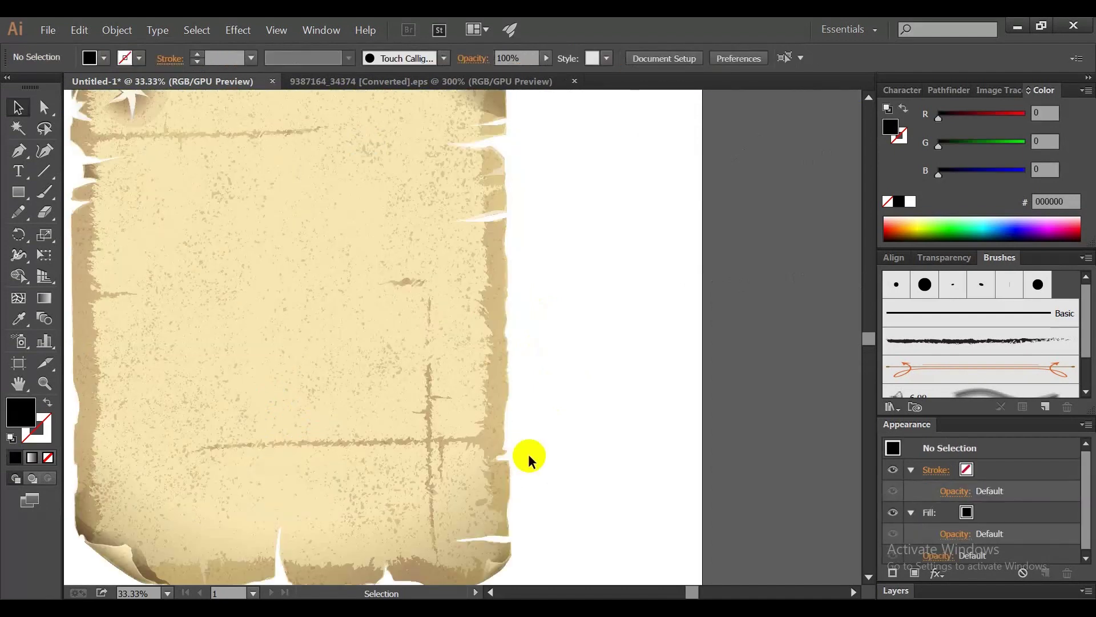
scroll(496, 389, "up", 2)
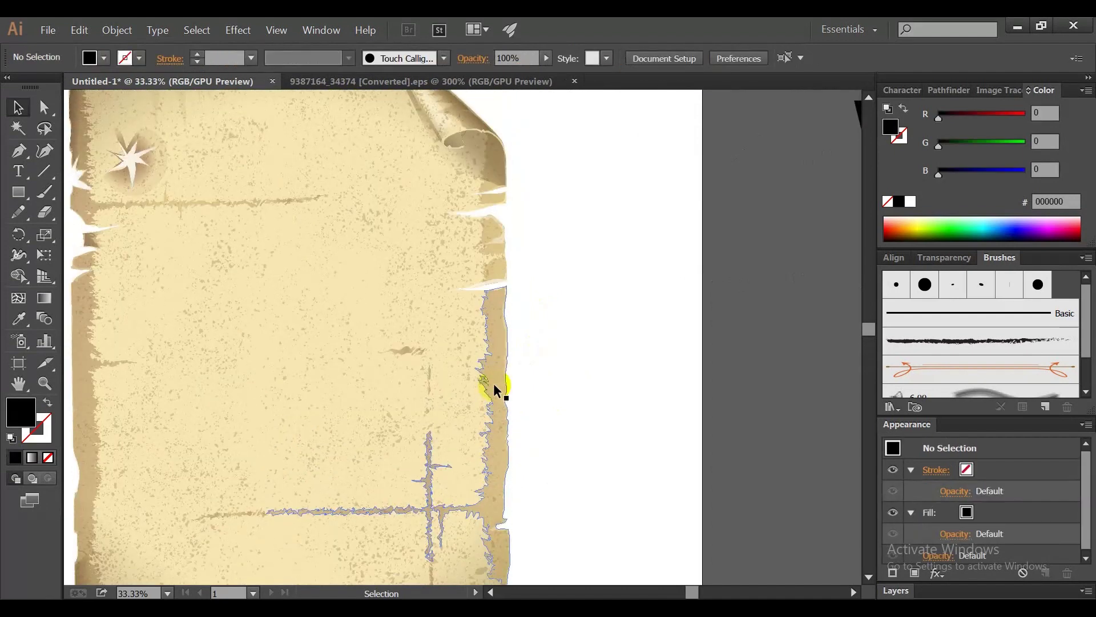
scroll(497, 391, "down", 1)
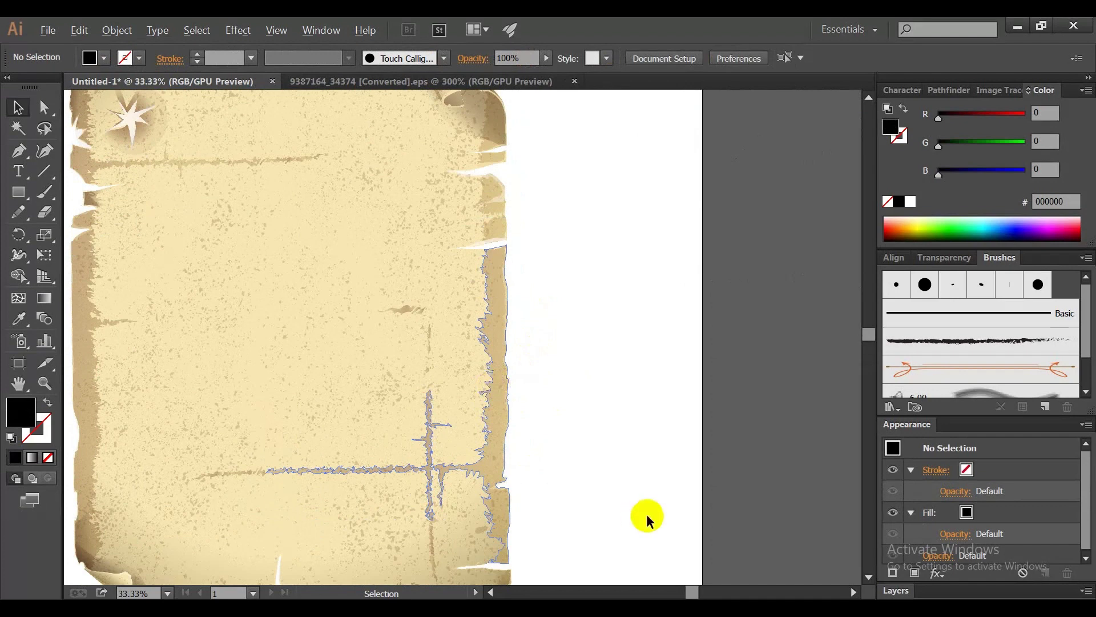
scroll(616, 451, "down", 1)
scroll(615, 451, "down", 1)
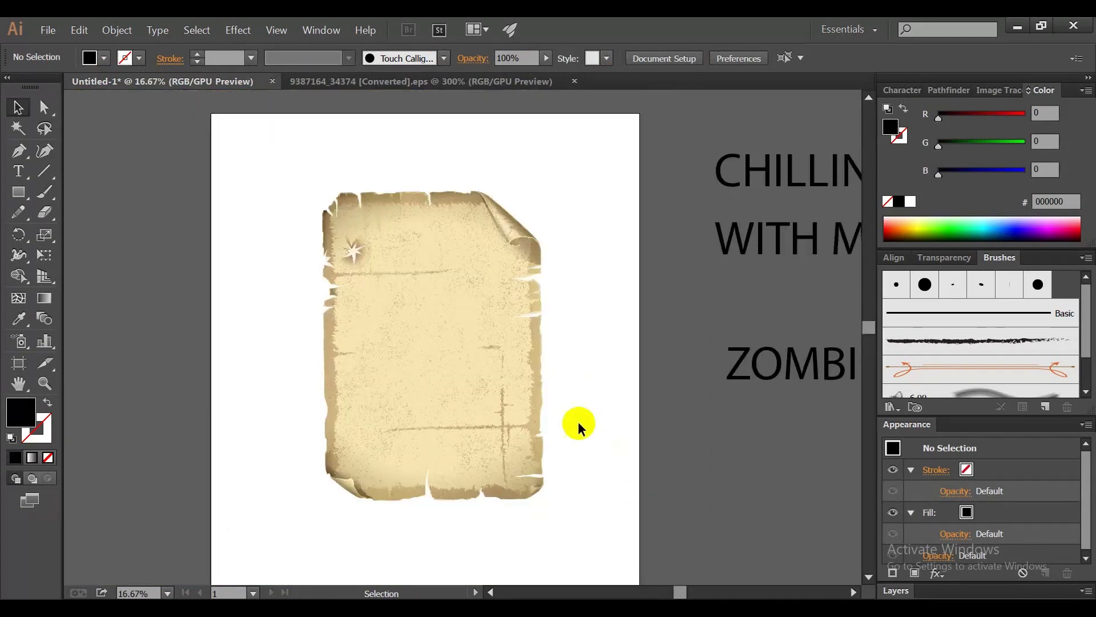
Nudge the parchment slightly down and right on the artboard
left_click(453, 271)
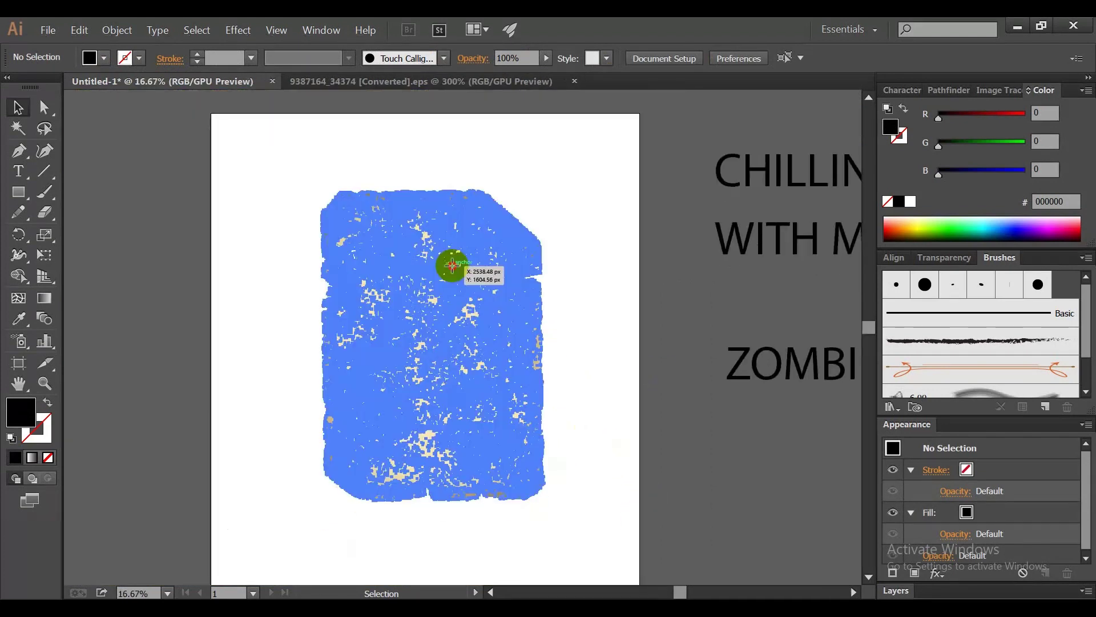
left_click(640, 439)
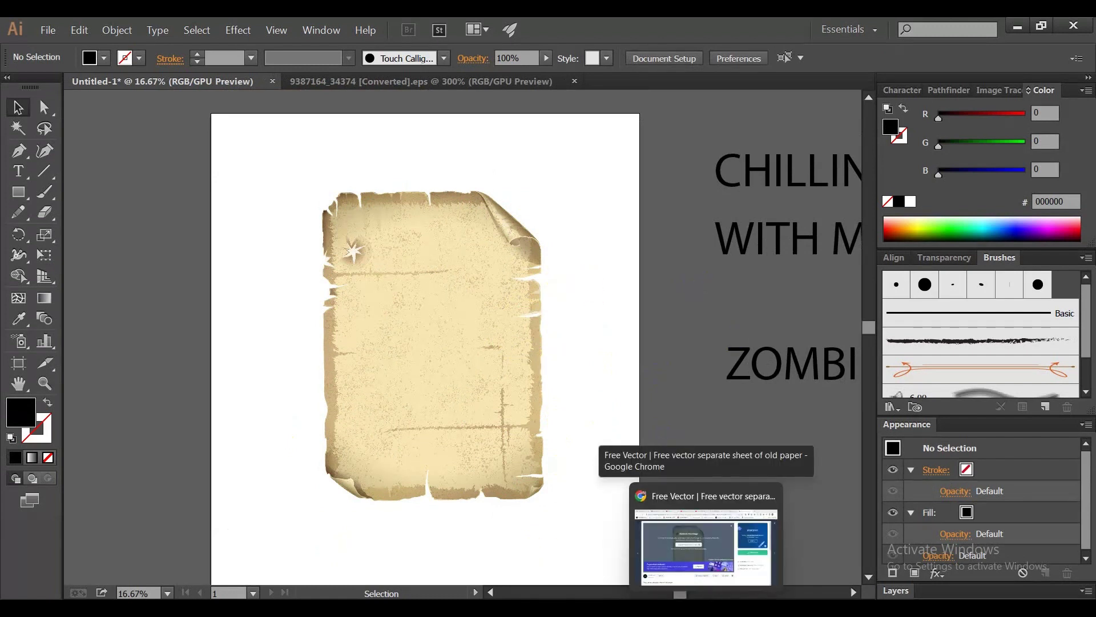
left_click_drag(508, 393, 514, 407)
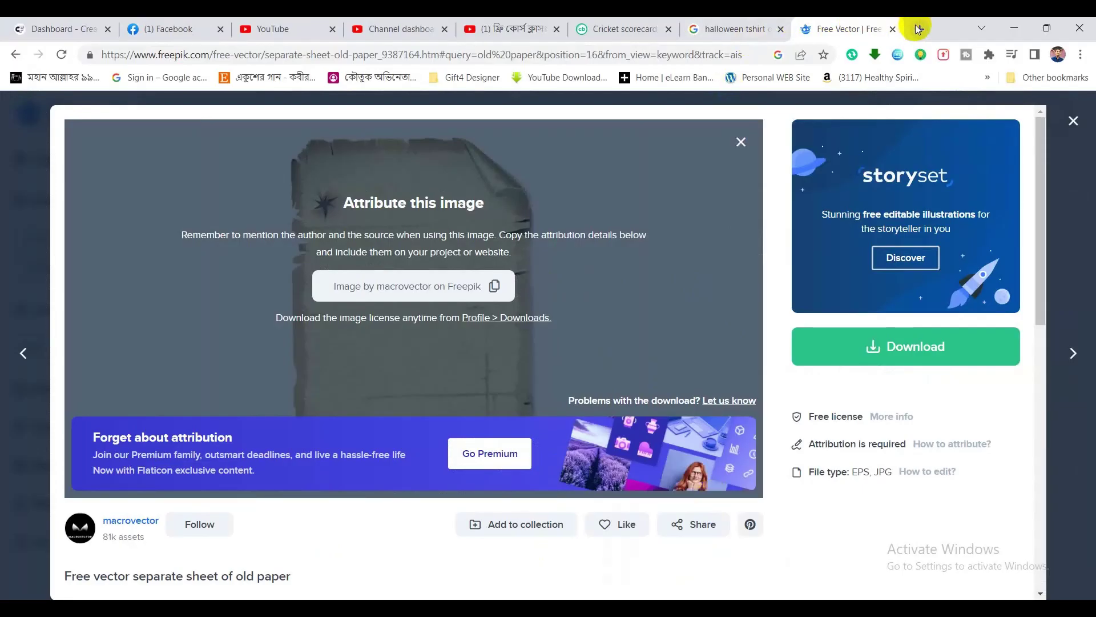
In a new Chrome tab, search Google Images for 'halloween elements silhouette'
left_click(920, 29)
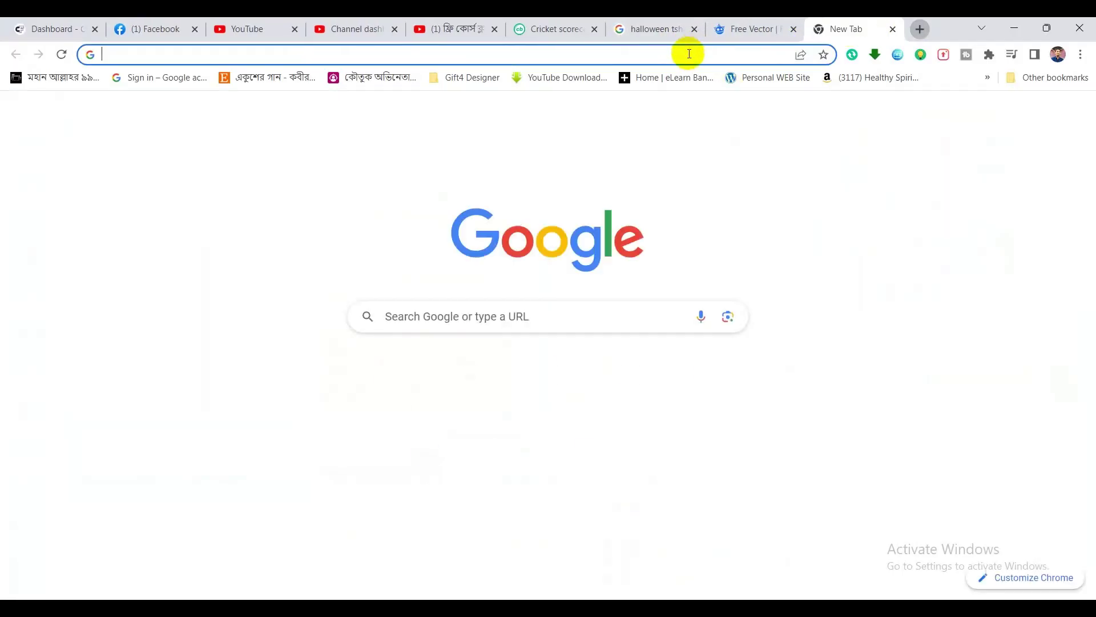
left_click(689, 54)
type("HALLoween tshirt design")
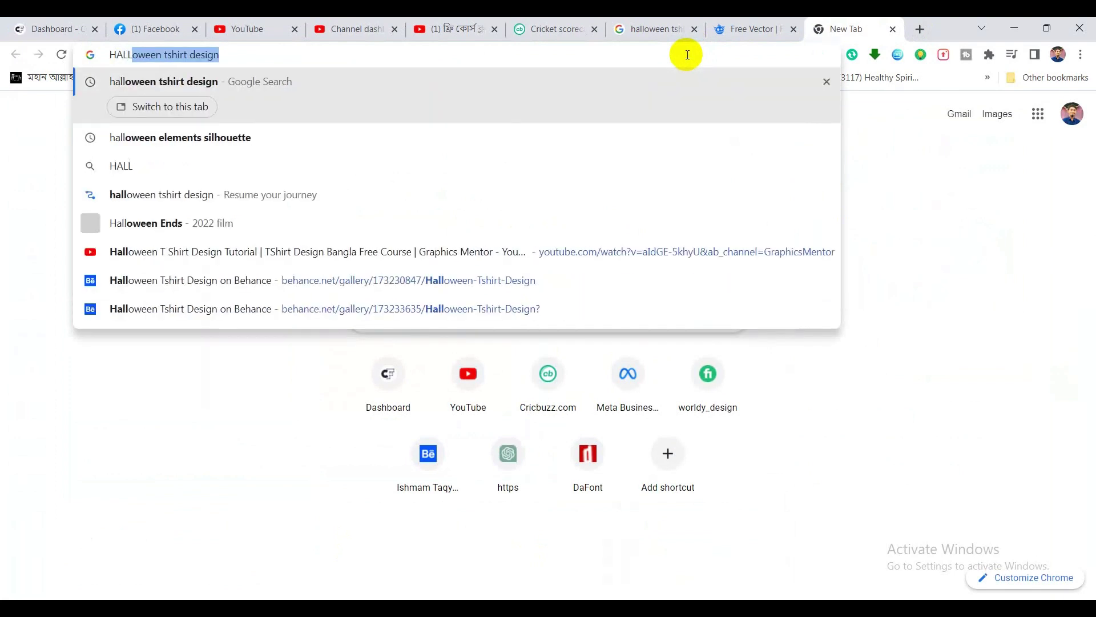
key("Down")
key("Return")
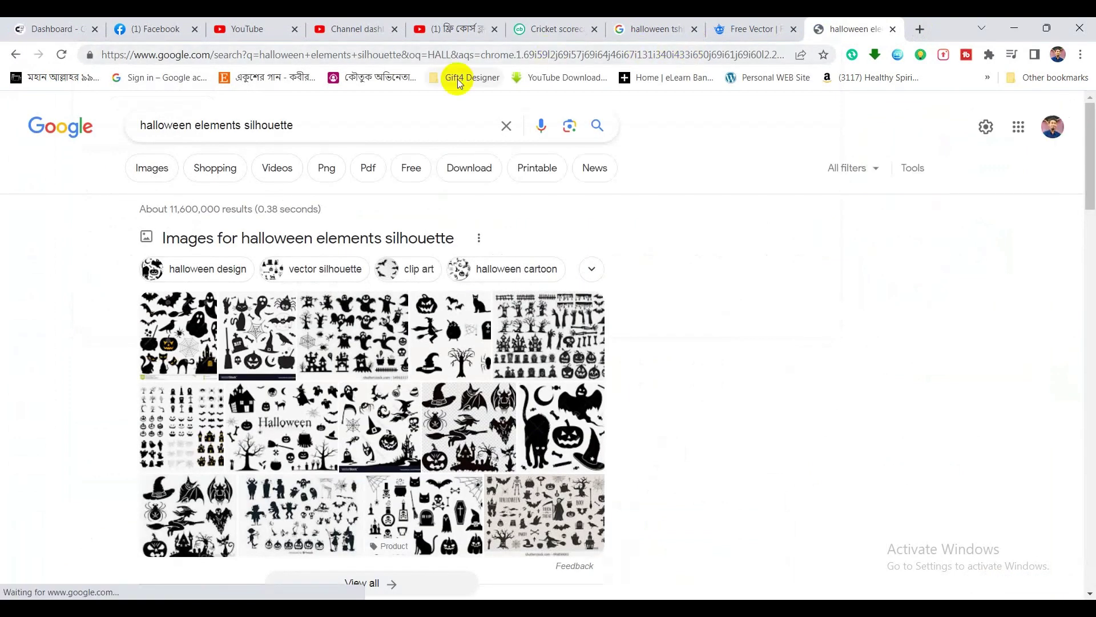
left_click(172, 172)
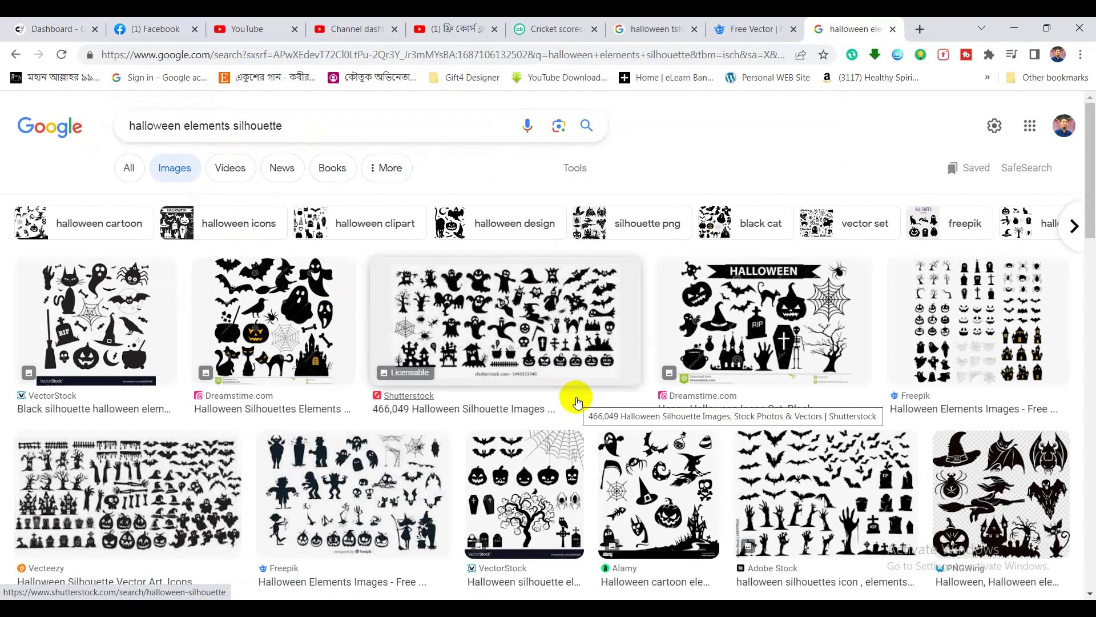
Scroll the image results and preview the iStock set of black Halloween silhouettes
scroll(577, 402, "down", 2)
scroll(576, 402, "down", 3)
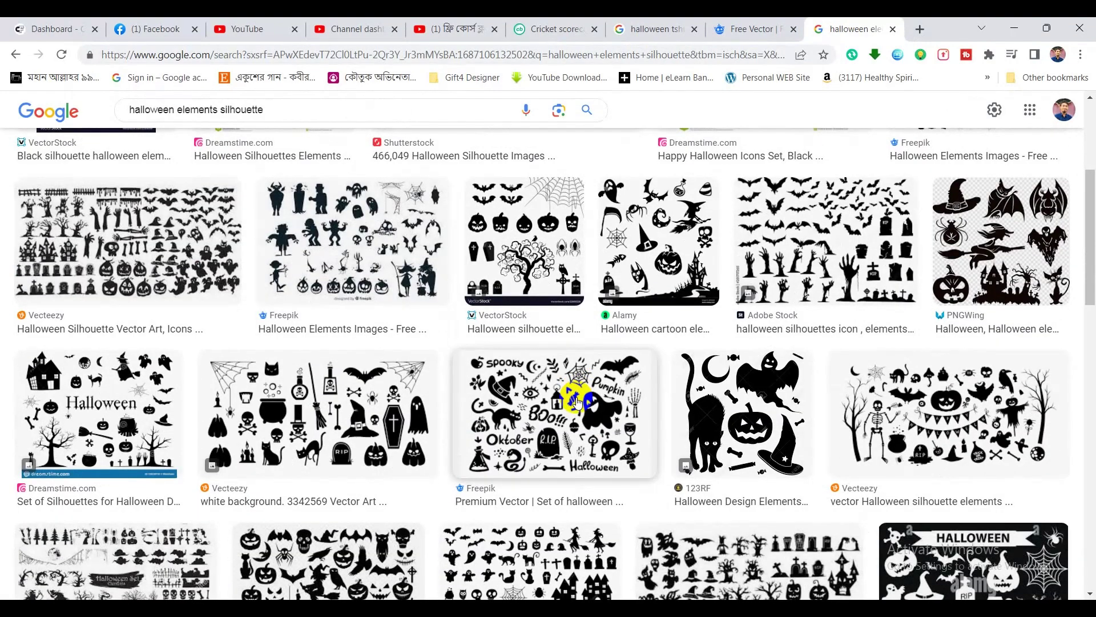
scroll(577, 402, "down", 2)
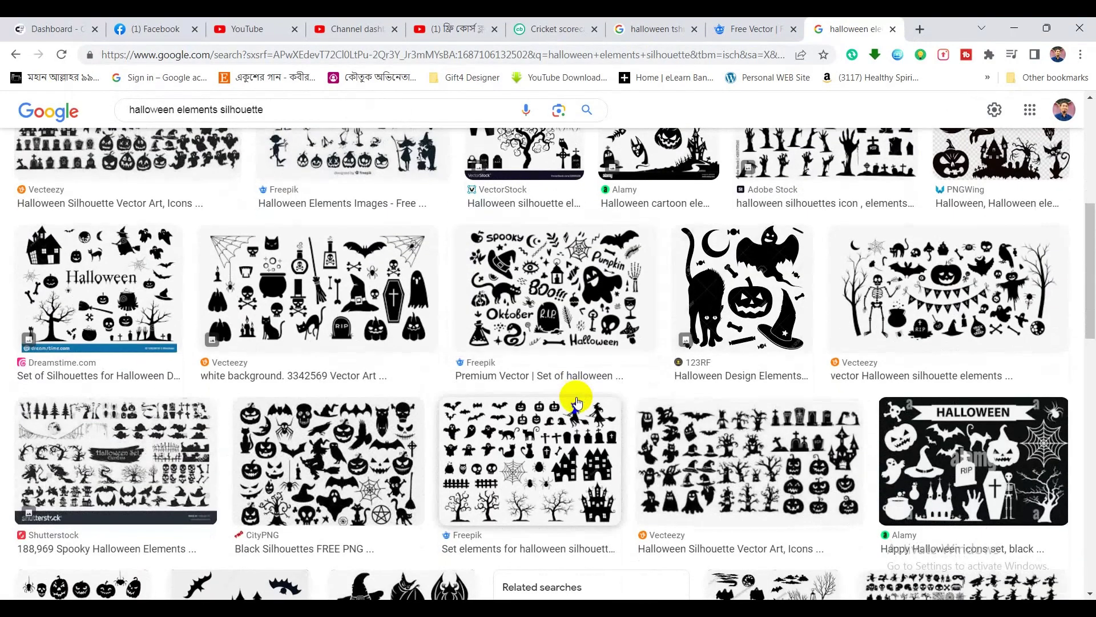
scroll(576, 400, "down", 3)
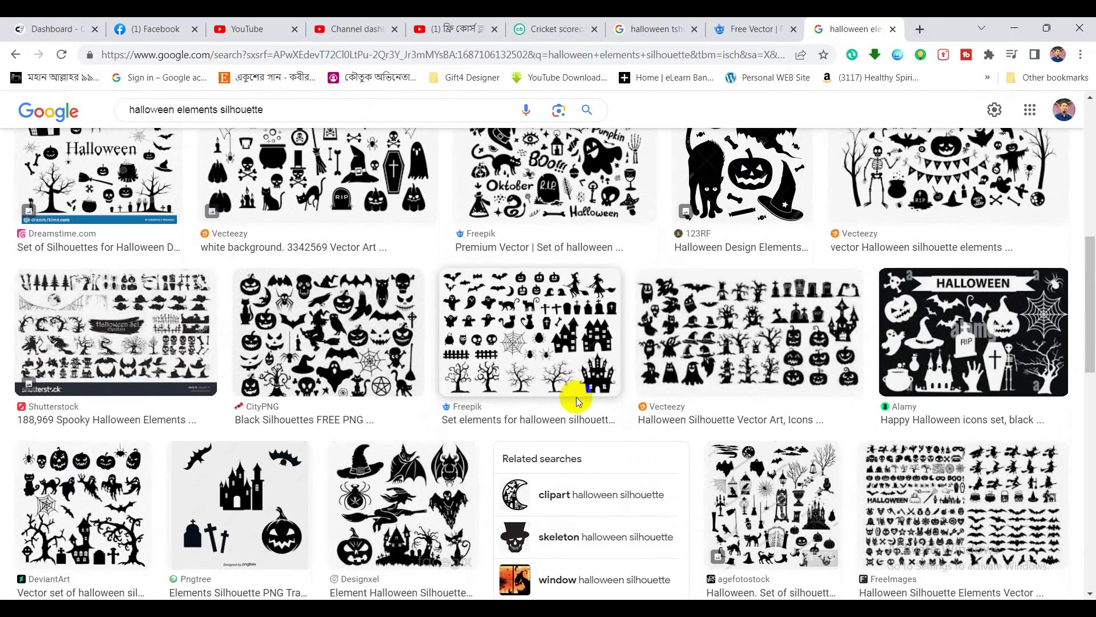
scroll(577, 397, "down", 2)
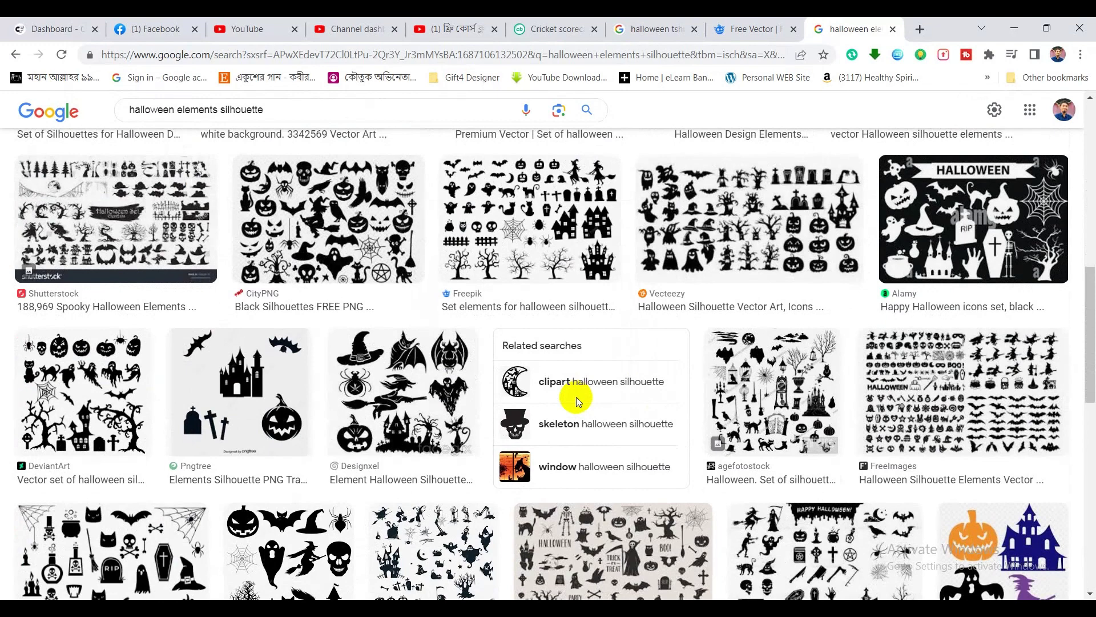
scroll(576, 400, "down", 1)
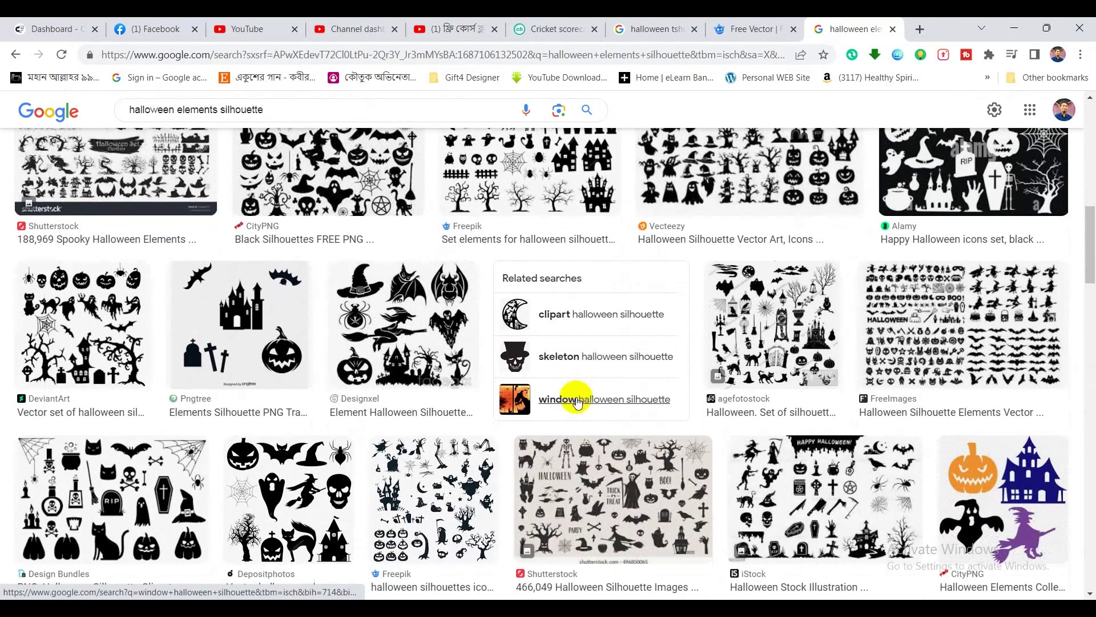
scroll(576, 400, "down", 3)
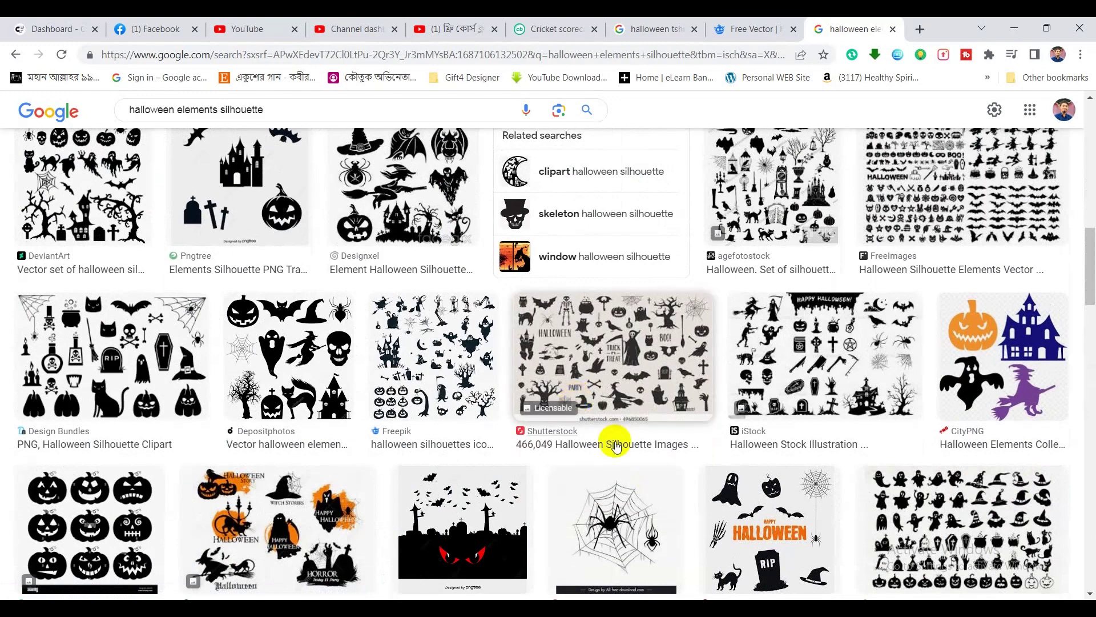
left_click(841, 332)
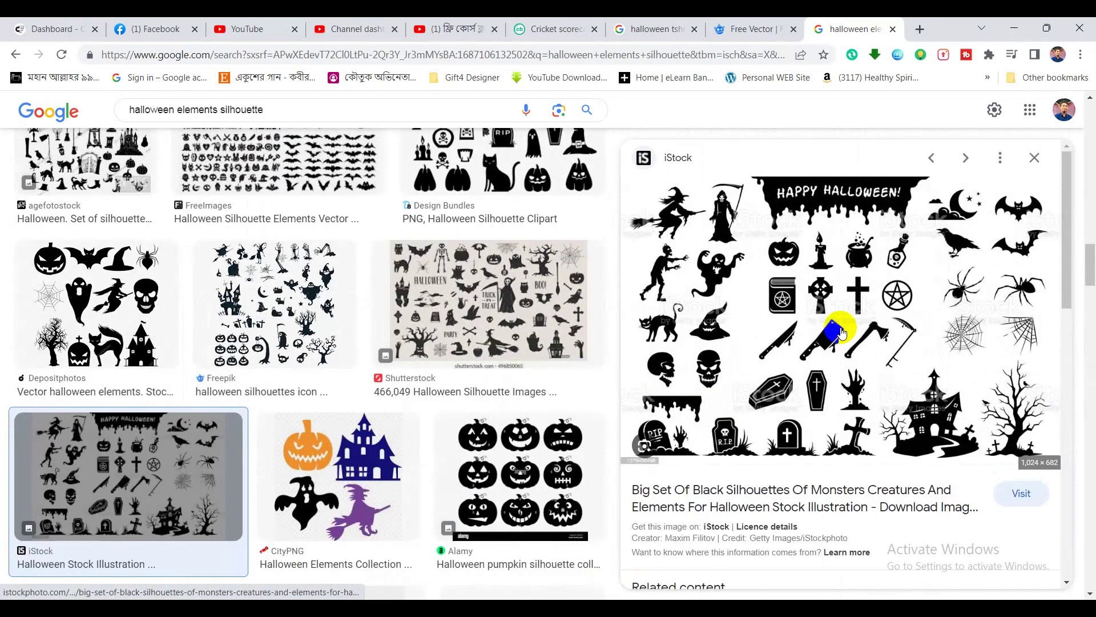
Open the full-size iStock silhouette image in its own Chrome tab
right_click(842, 332)
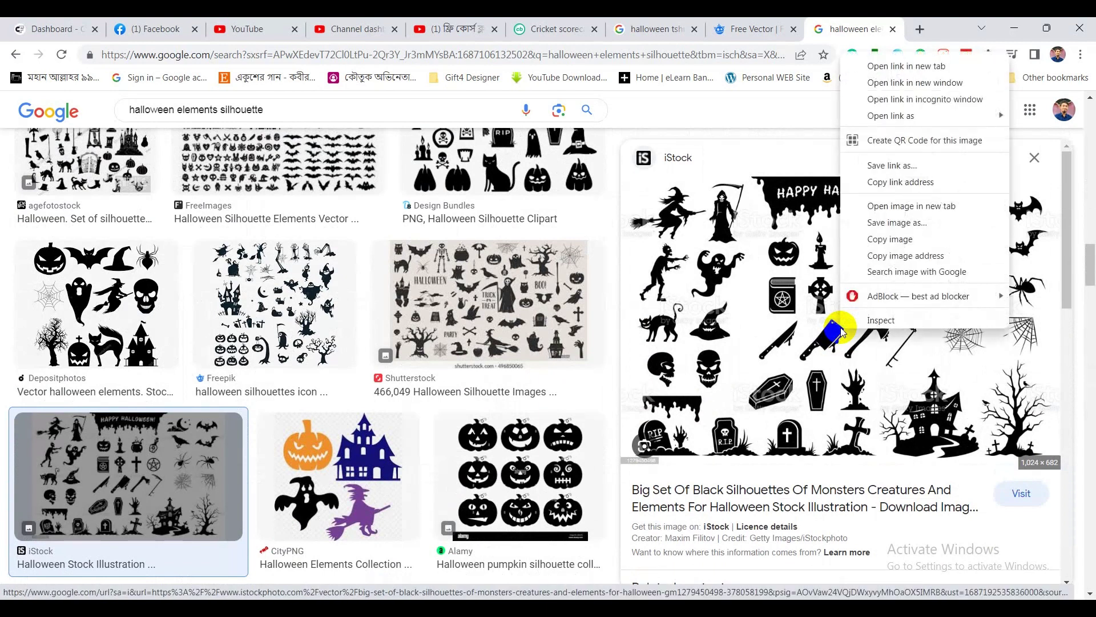
left_click(901, 205)
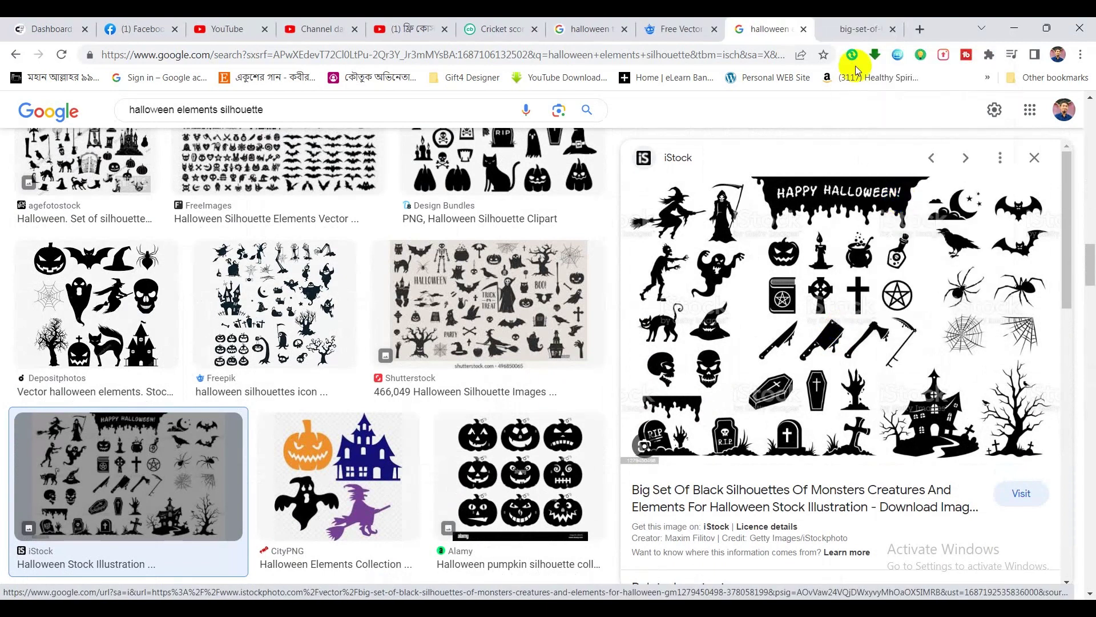
left_click(845, 29)
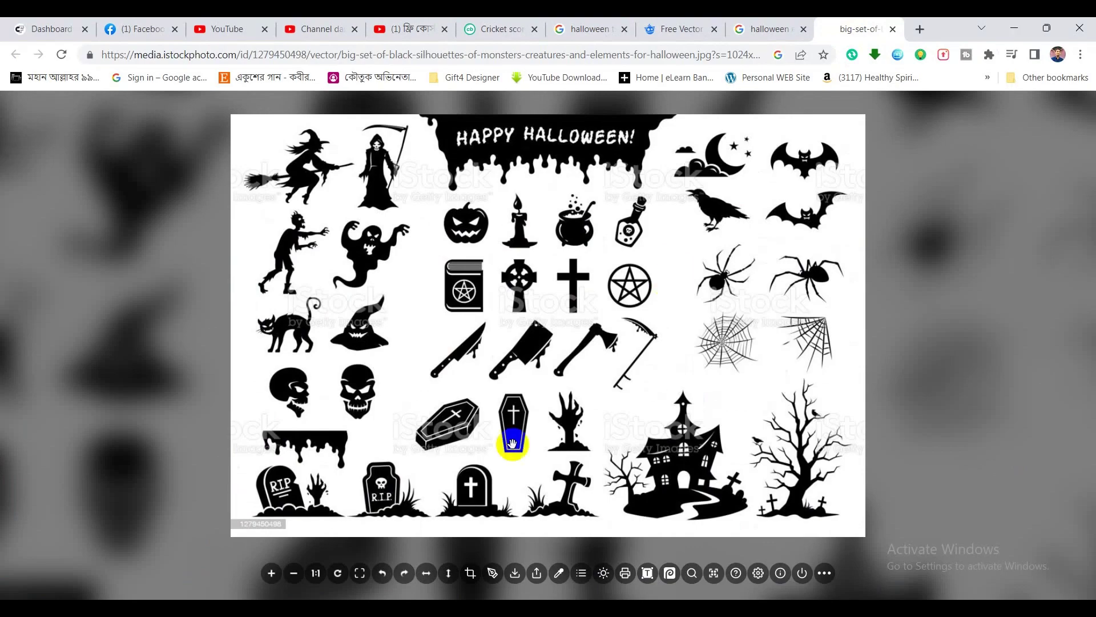
scroll(505, 460, "up", 3)
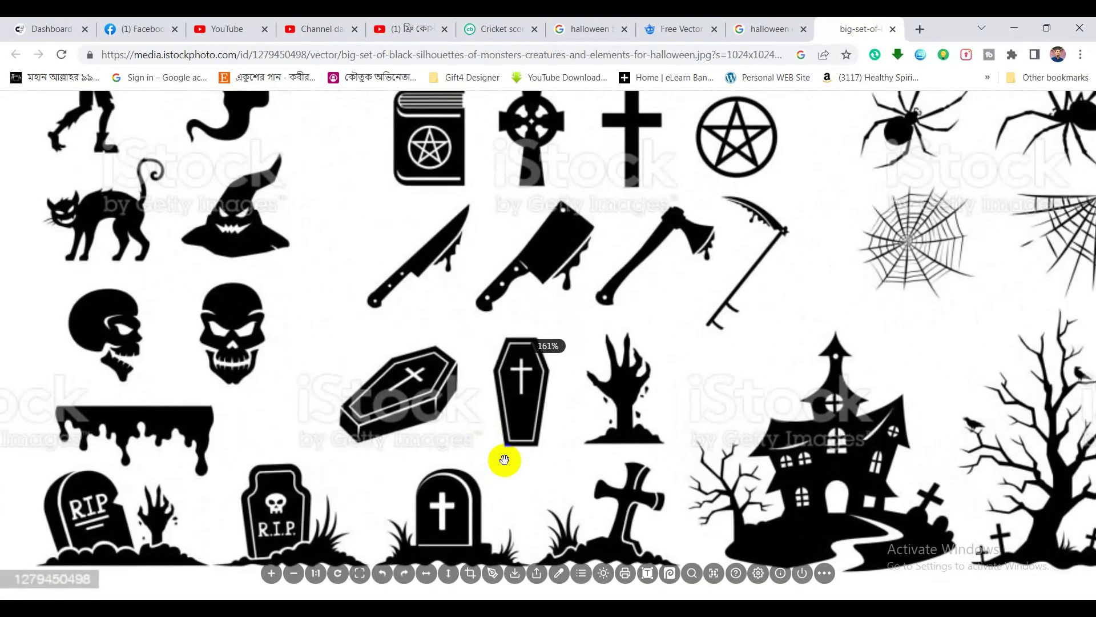
Capture the zombie hand silhouette with Lightshot, copy it, and return to Illustrator
key("Print")
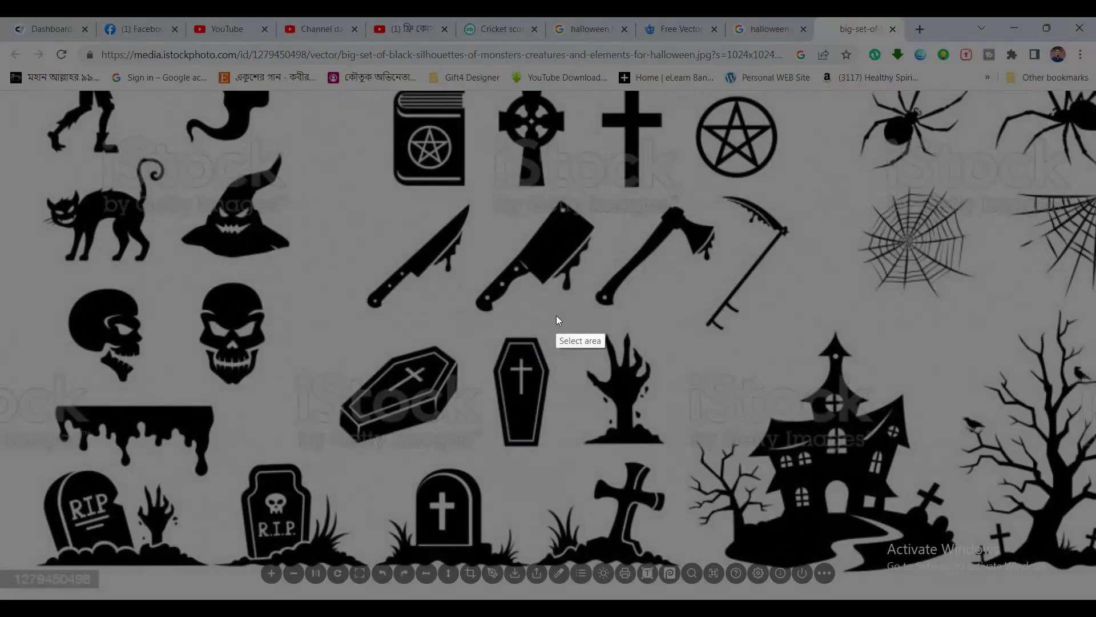
left_click_drag(557, 315, 688, 450)
key("ctrl+c")
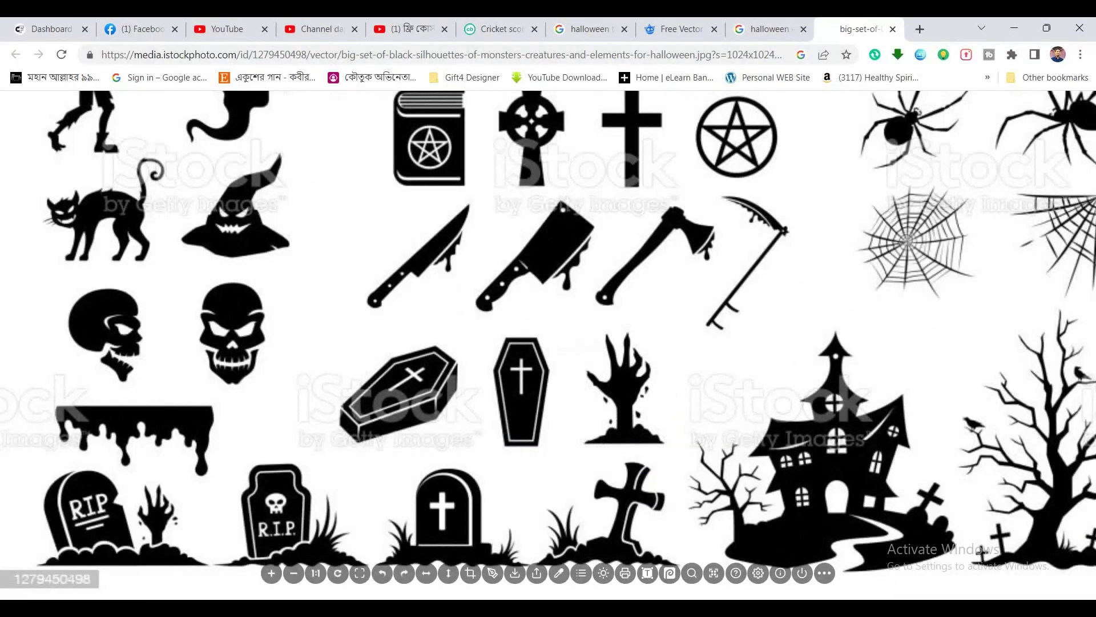
key("alt+Tab")
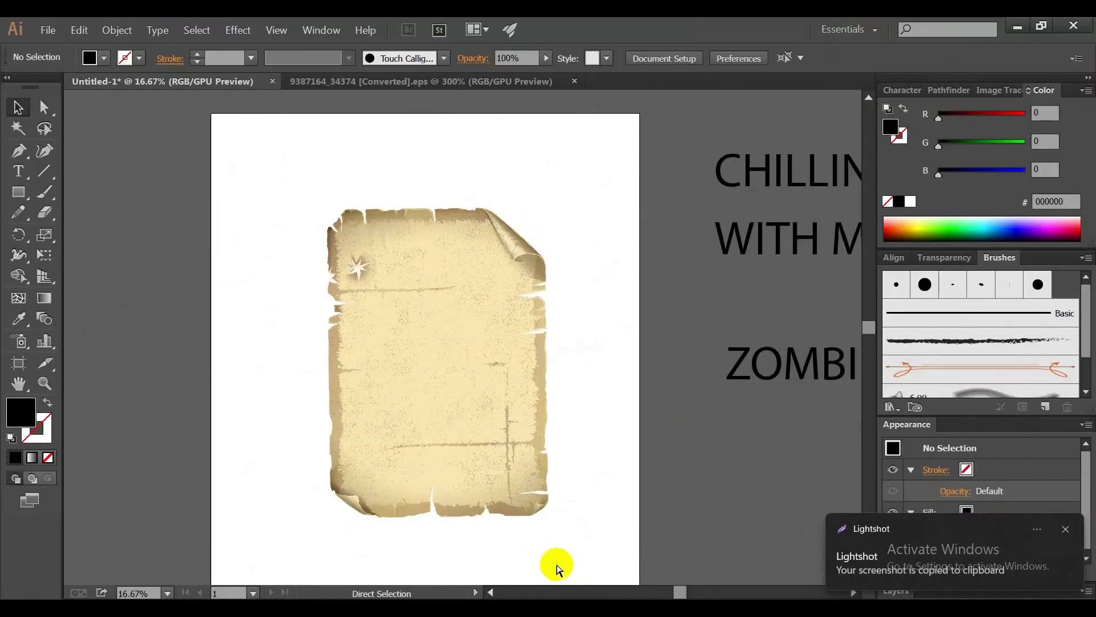
Paste and enlarge the zombie hand, trace it as Sketched Art, expand, and place it low-left on the scroll
key("ctrl+v")
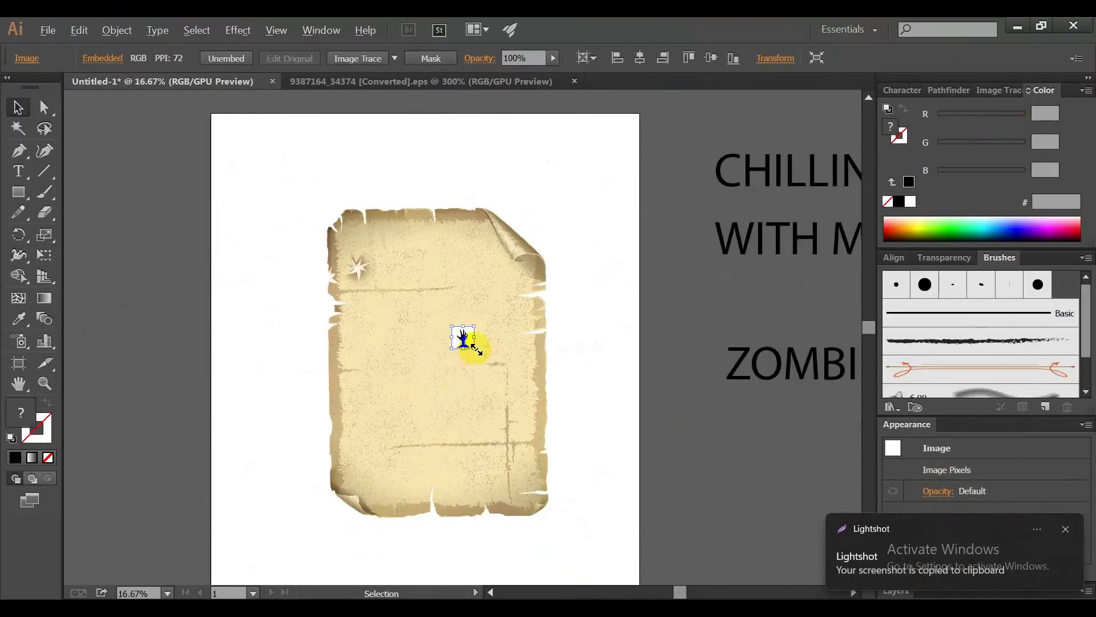
left_click_drag(474, 349, 583, 460)
left_click(389, 58)
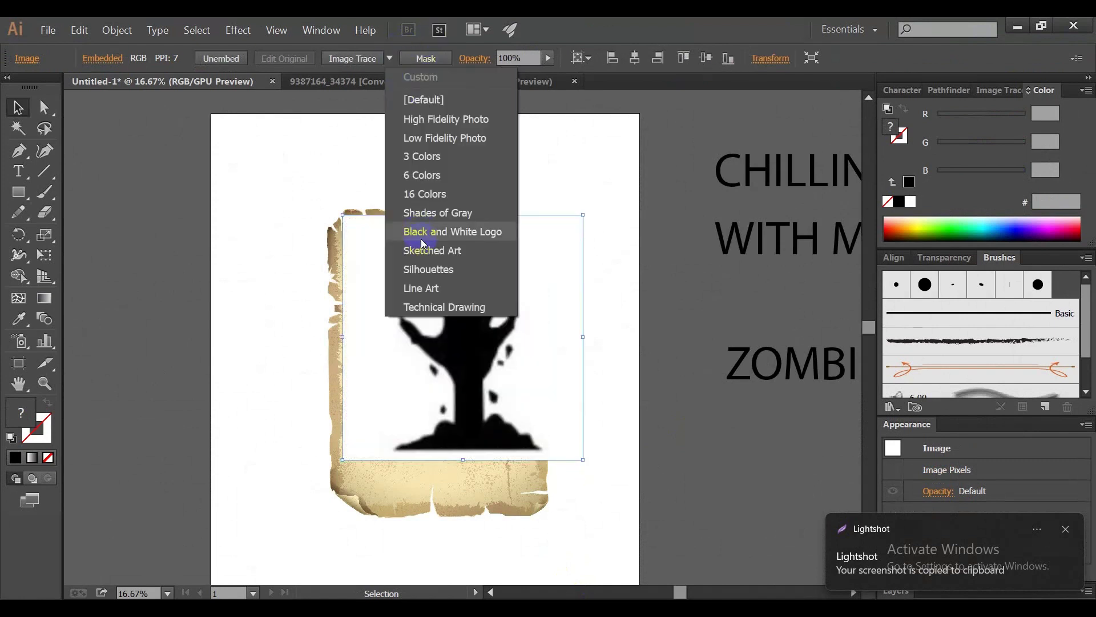
left_click(423, 245)
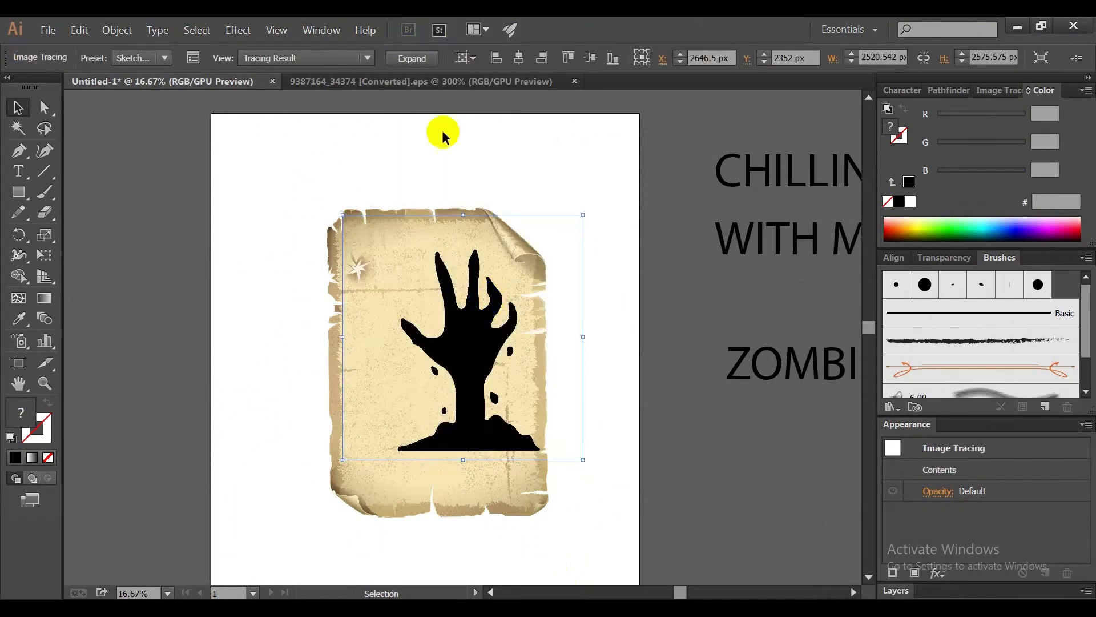
left_click(406, 58)
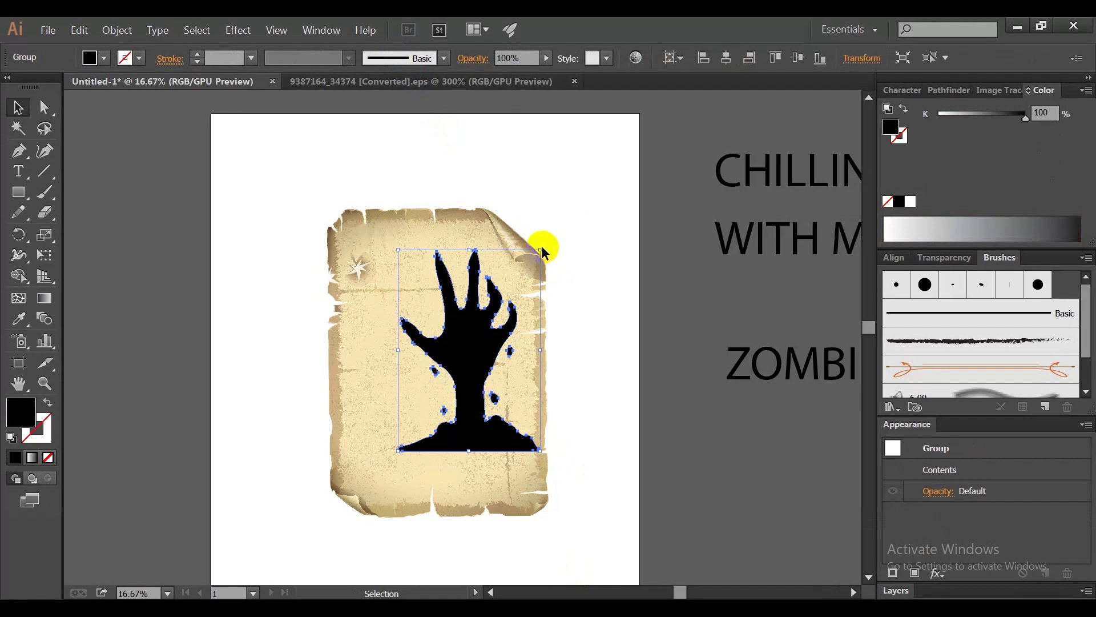
mouse_move(462, 402)
left_mouse_down()
mouse_move(423, 471)
mouse_move(428, 462)
left_mouse_up()
Knife-cut the parchment horizontally across its upper part, then reselect the parchment
left_click(611, 461)
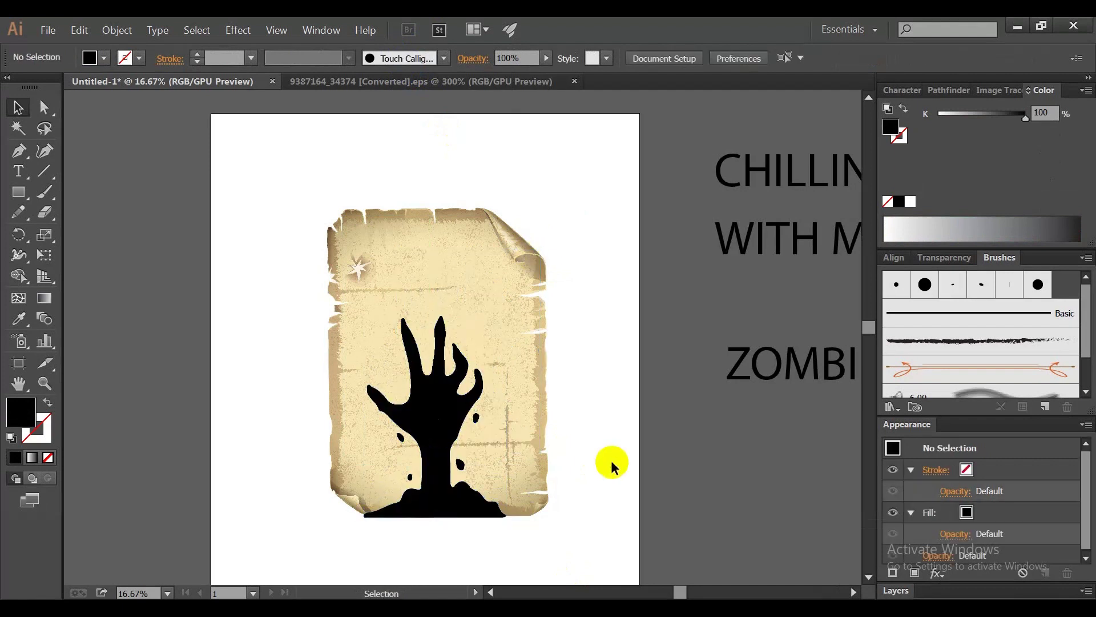
left_click(530, 385)
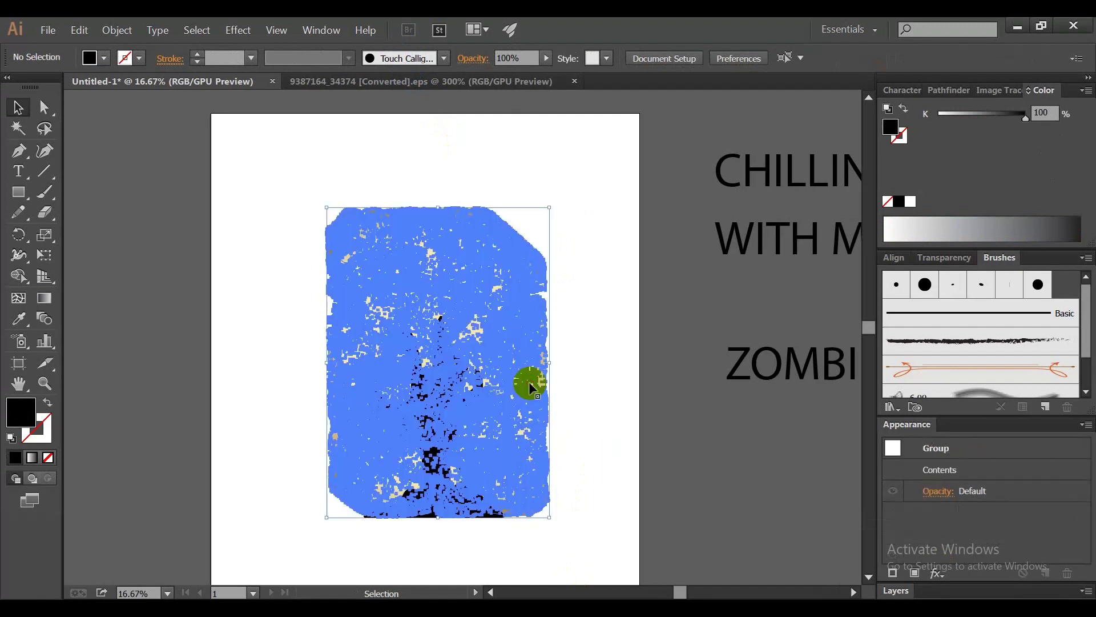
left_click(25, 209)
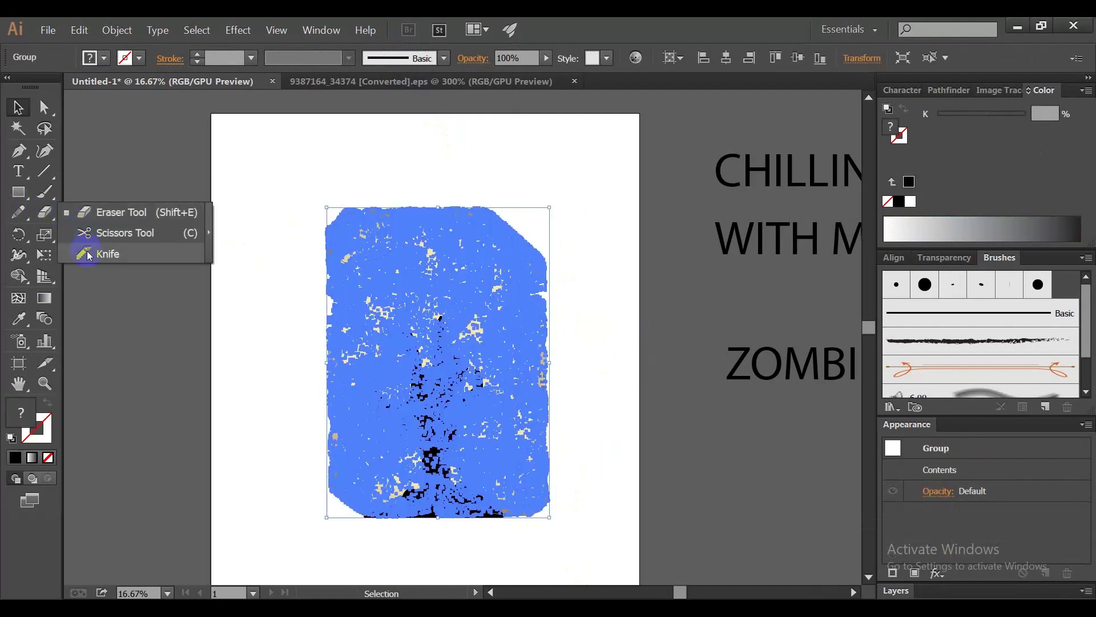
left_click(97, 252)
left_click_drag(311, 302, 598, 304)
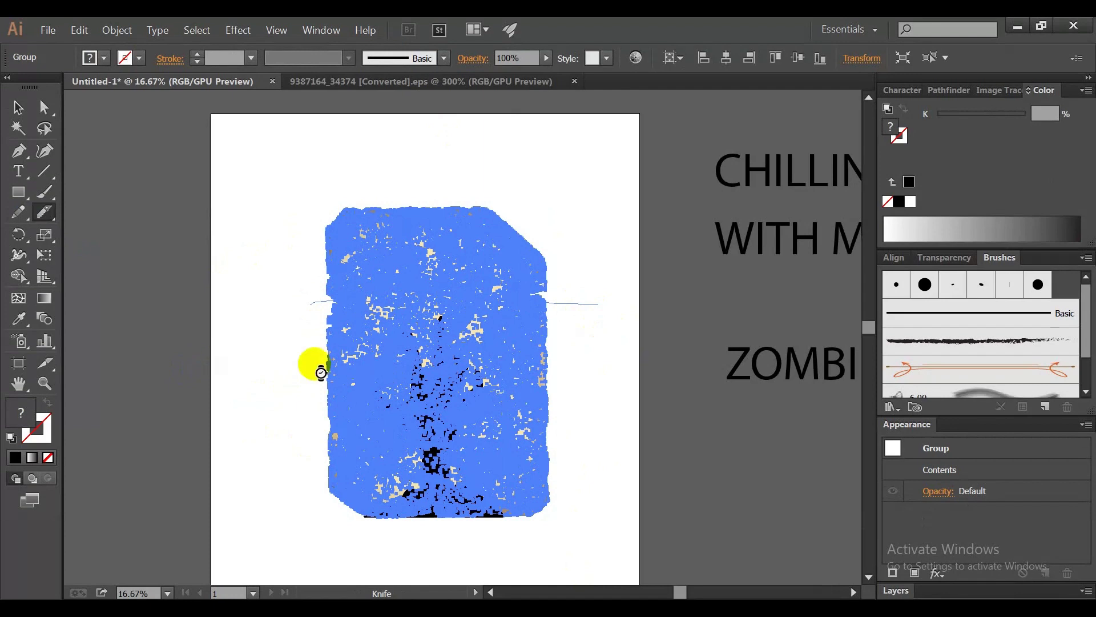
left_click(17, 107)
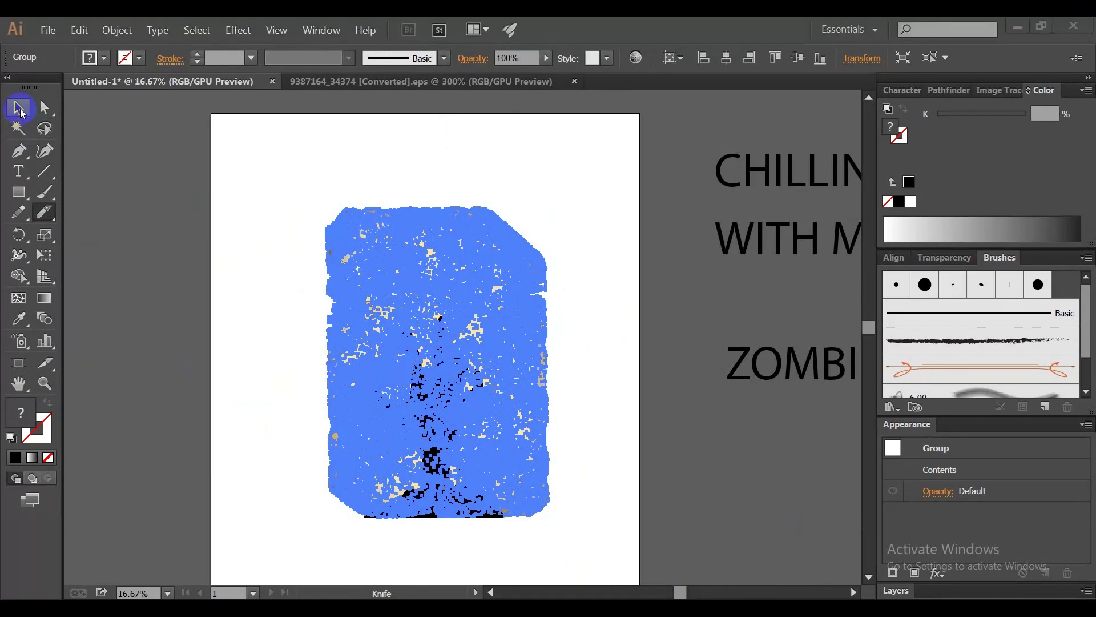
left_click(228, 254)
left_click(409, 271)
Enter the parchment group and drill down to its innermost nested group
left_click(252, 275)
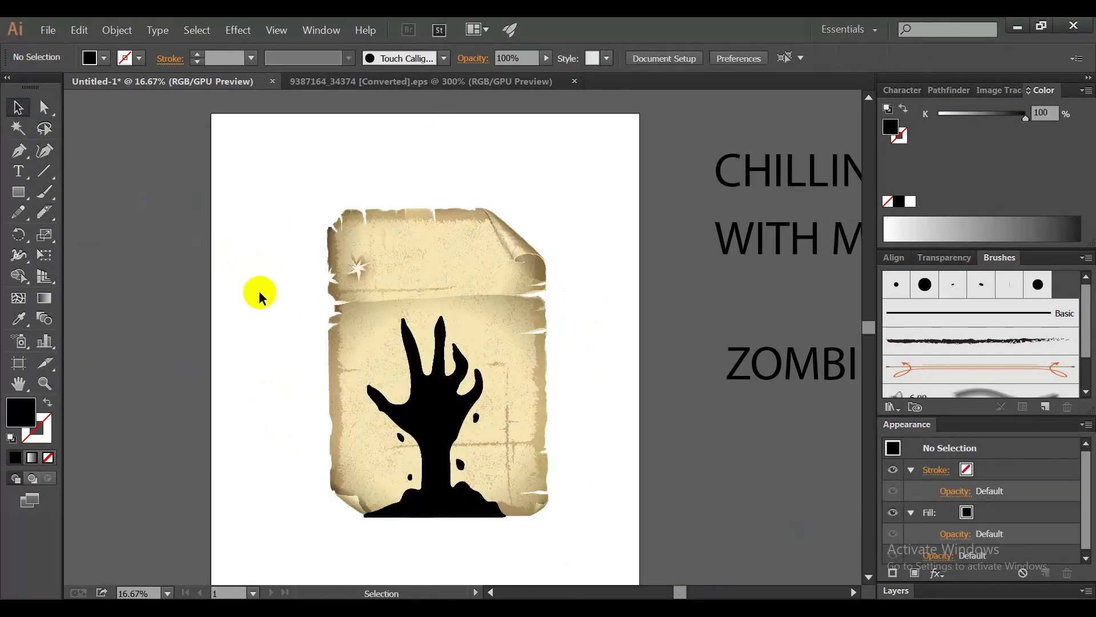
double_click(466, 275)
key("Delete")
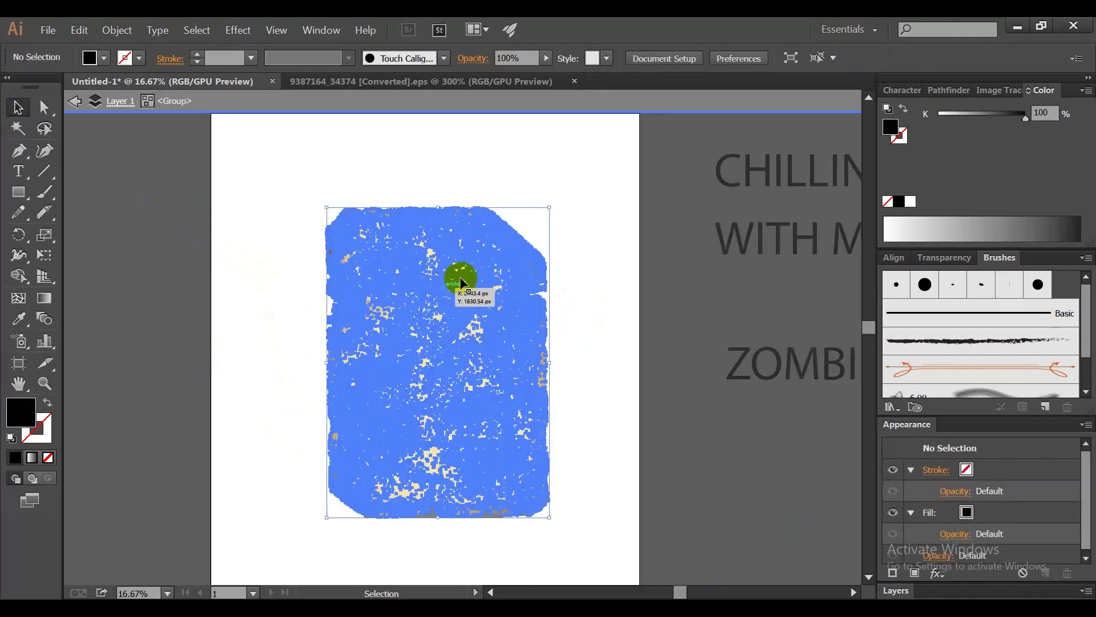
left_click(463, 279)
double_click(468, 256)
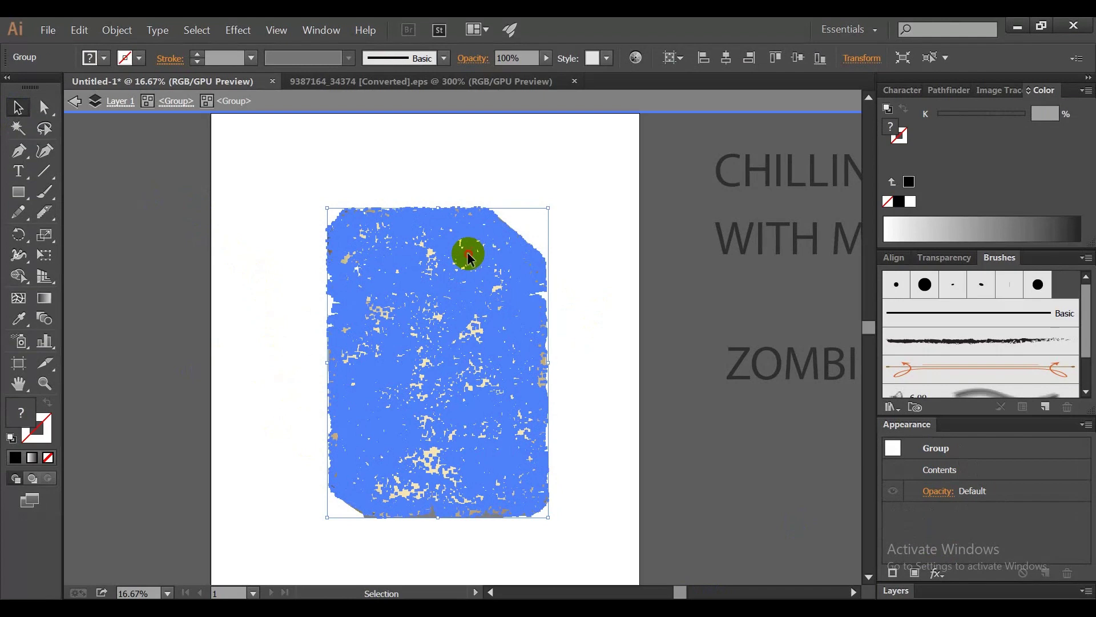
double_click(467, 253)
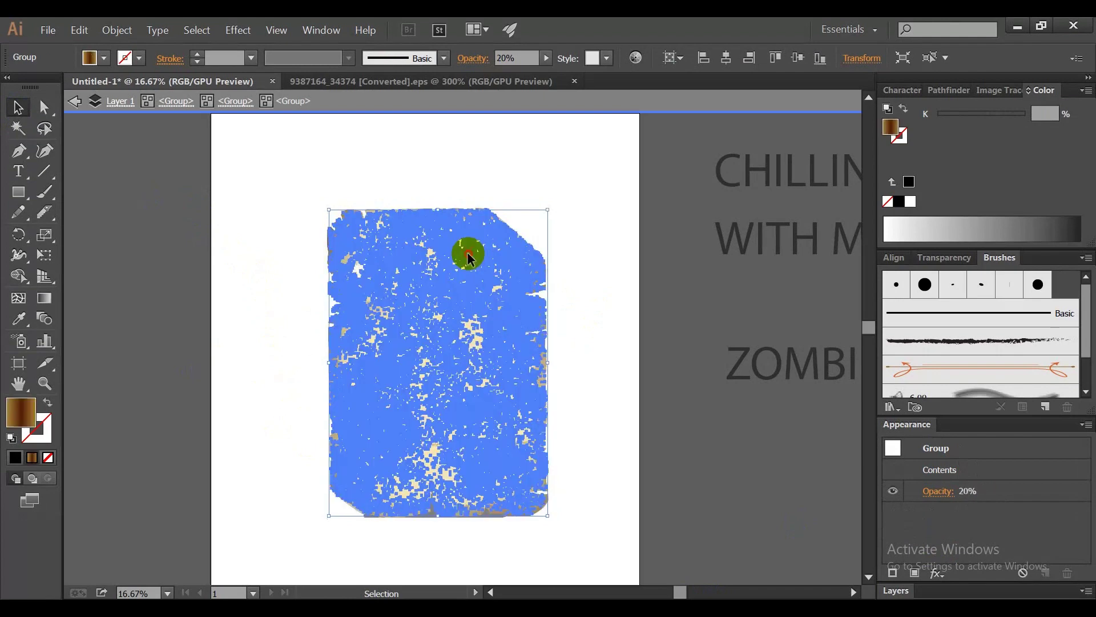
double_click(468, 256)
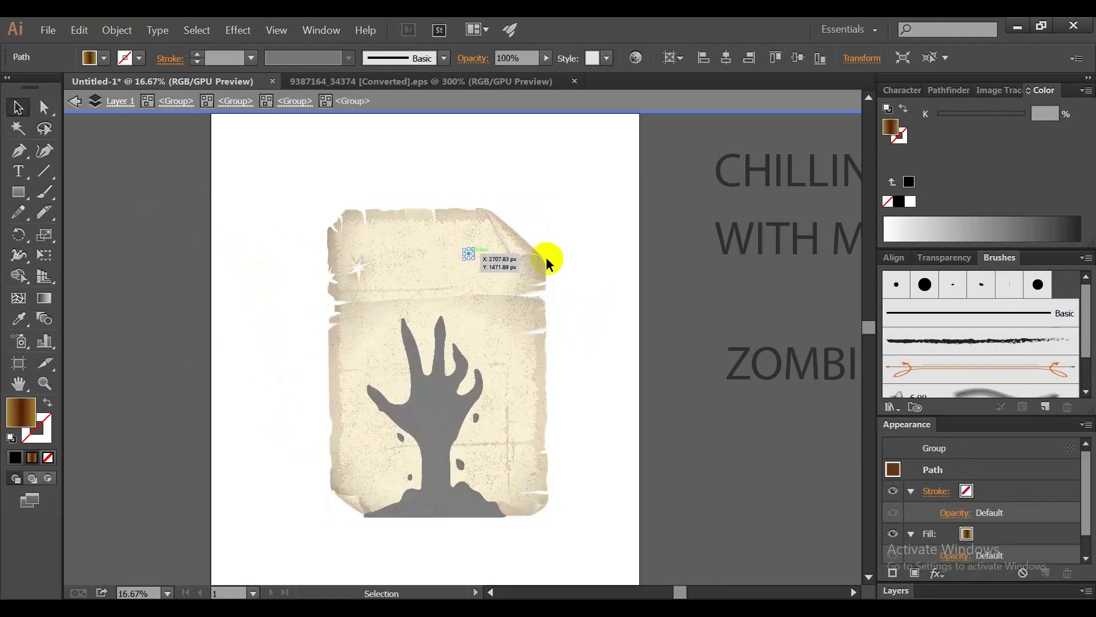
Select the upper parchment pieces, try a green fill, and exit isolation mode
left_click_drag(578, 218, 206, 259)
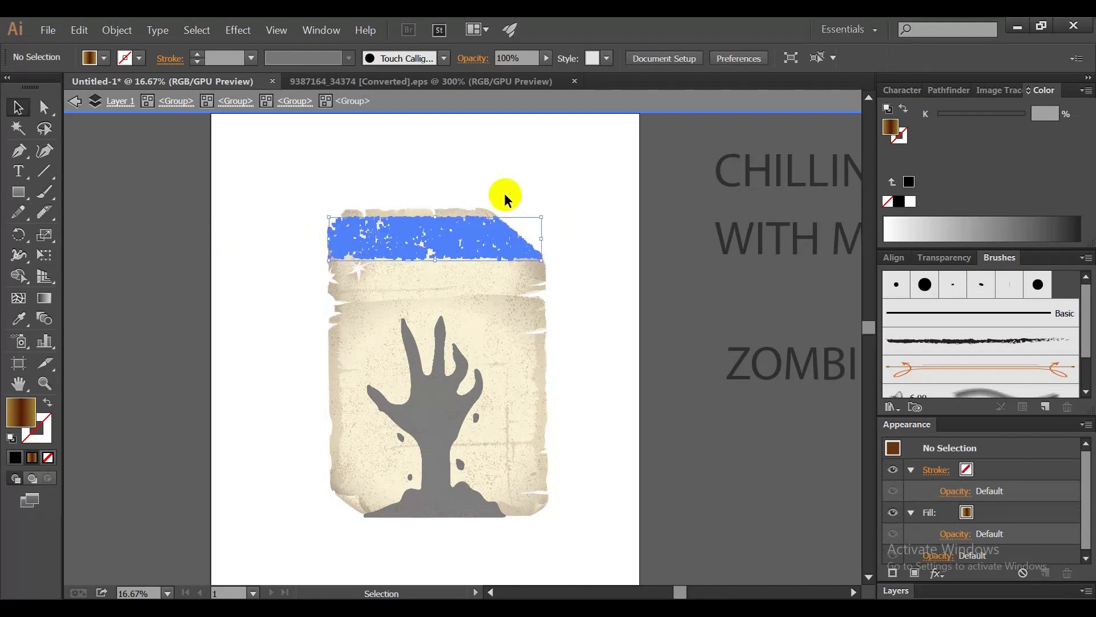
left_click(403, 239)
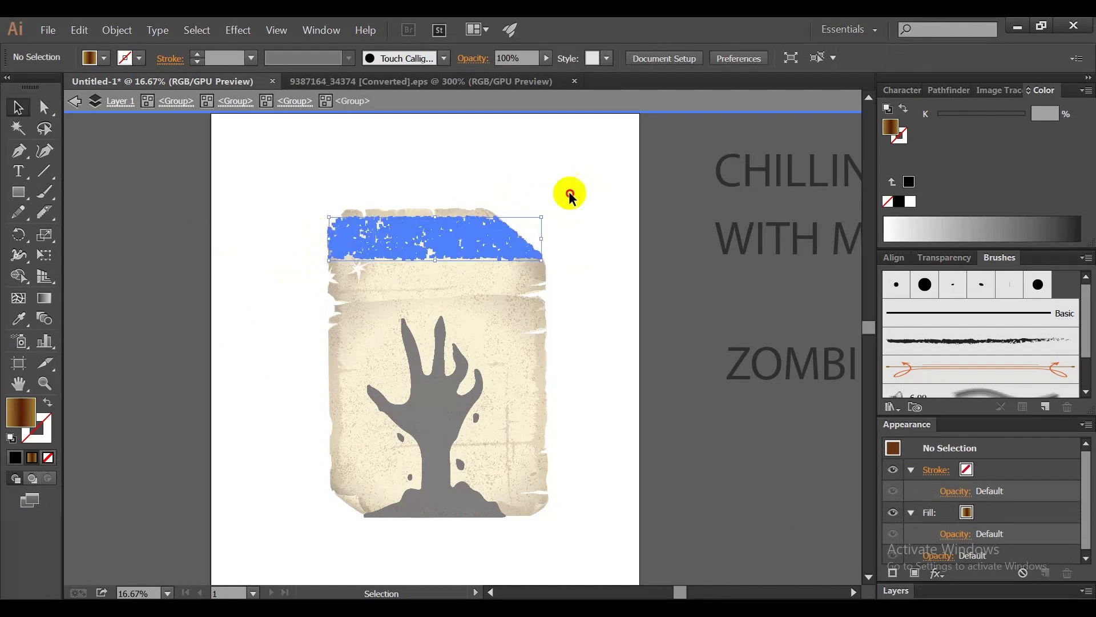
left_click(424, 201)
left_click_drag(603, 180, 271, 294)
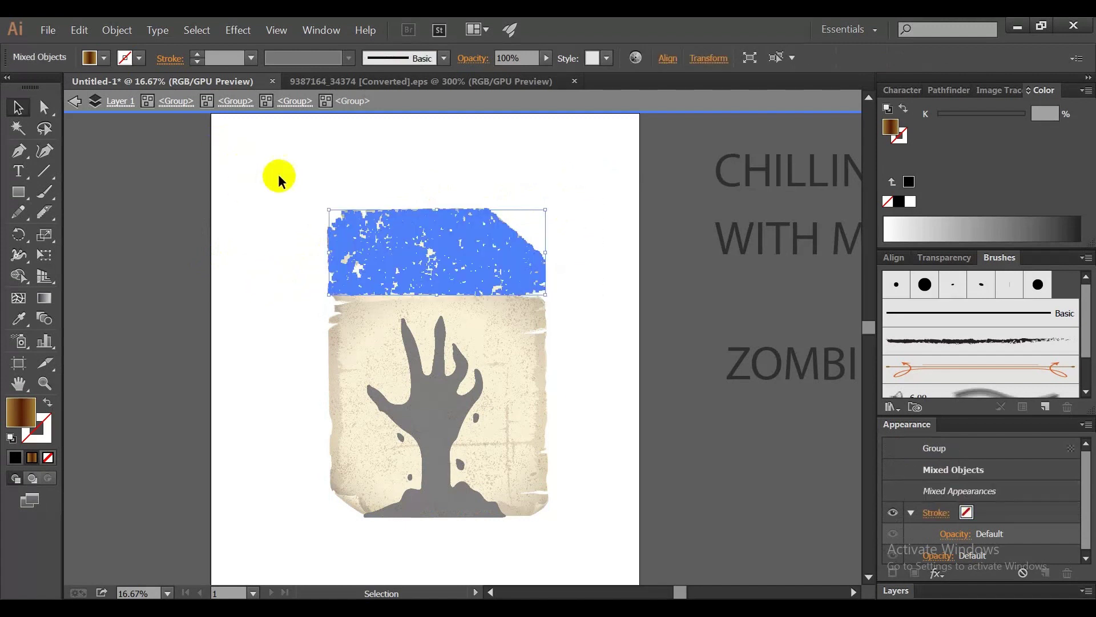
left_click(102, 57)
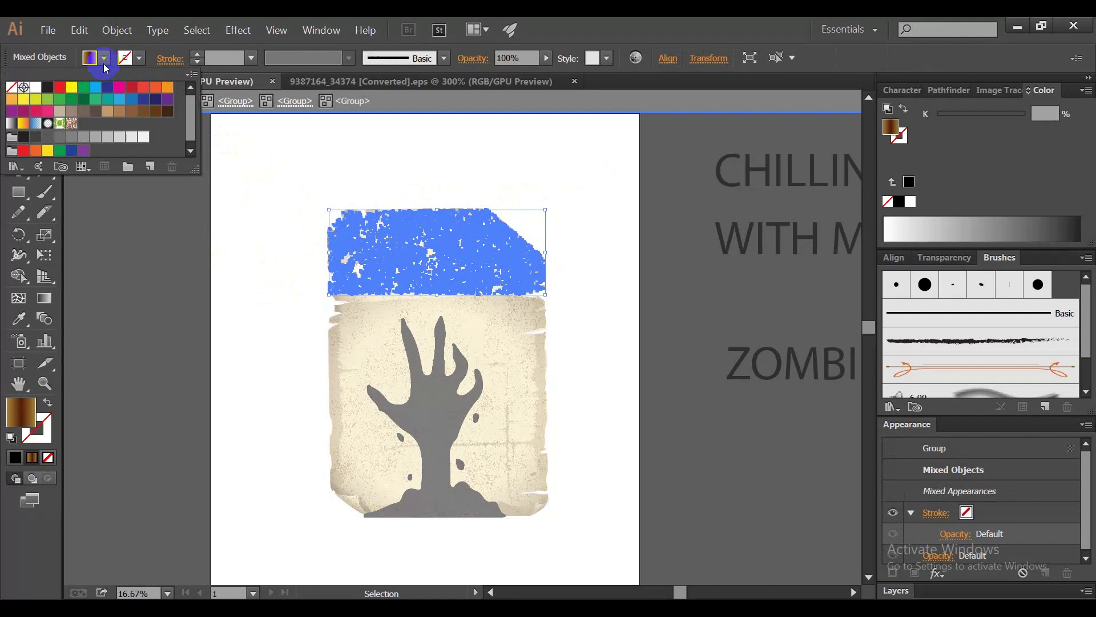
left_click(59, 104)
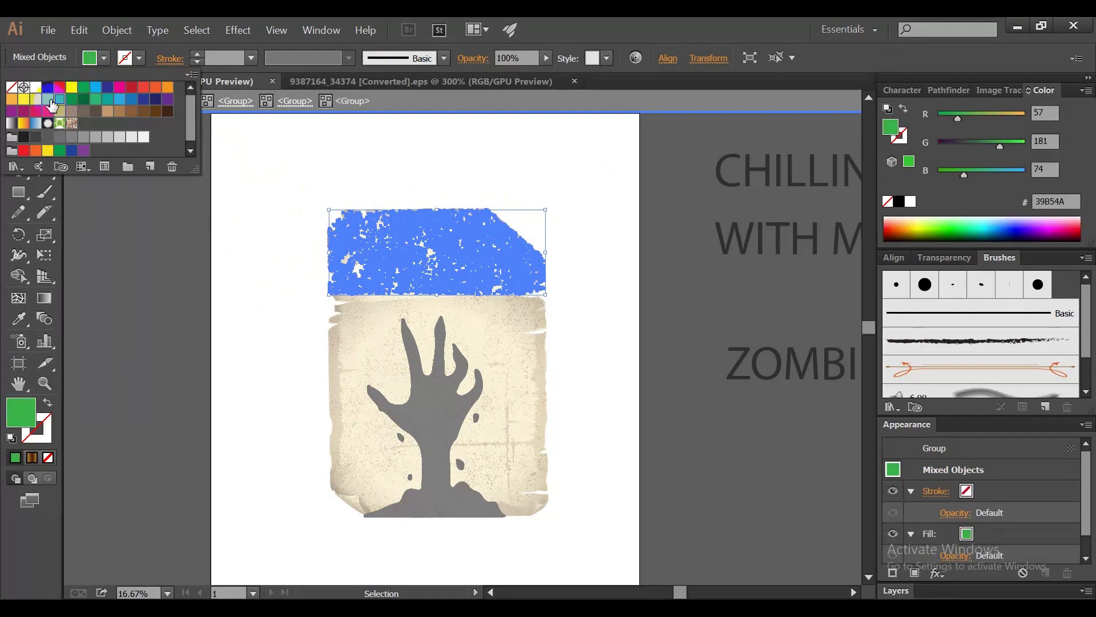
left_click(252, 183)
double_click(252, 183)
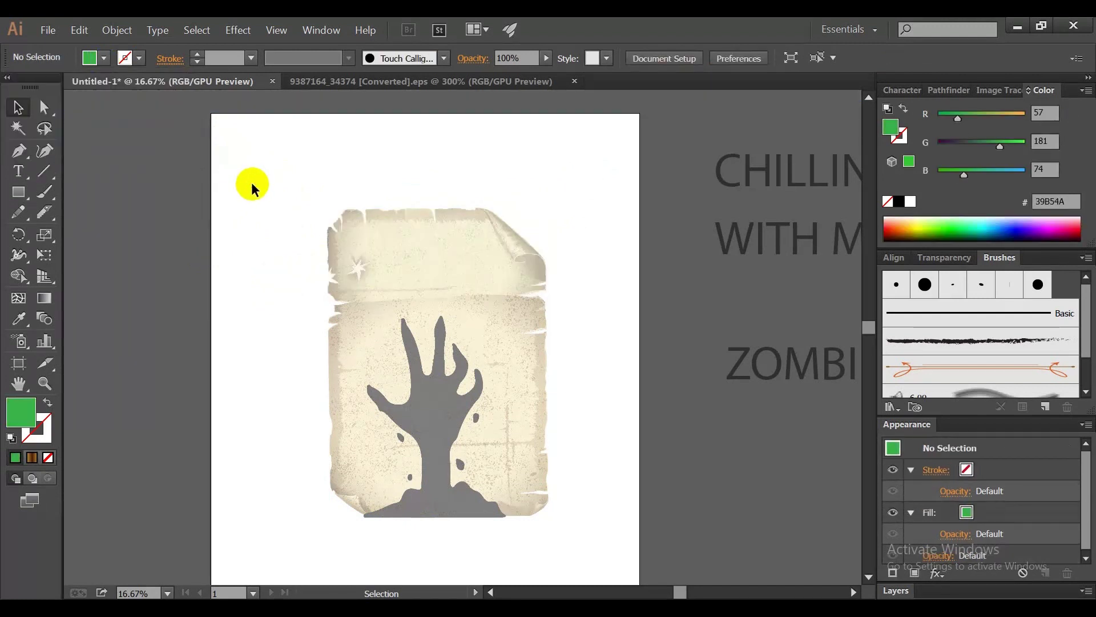
Move the parchment scroll off the artboard to the left
scroll(421, 389, "down", 1)
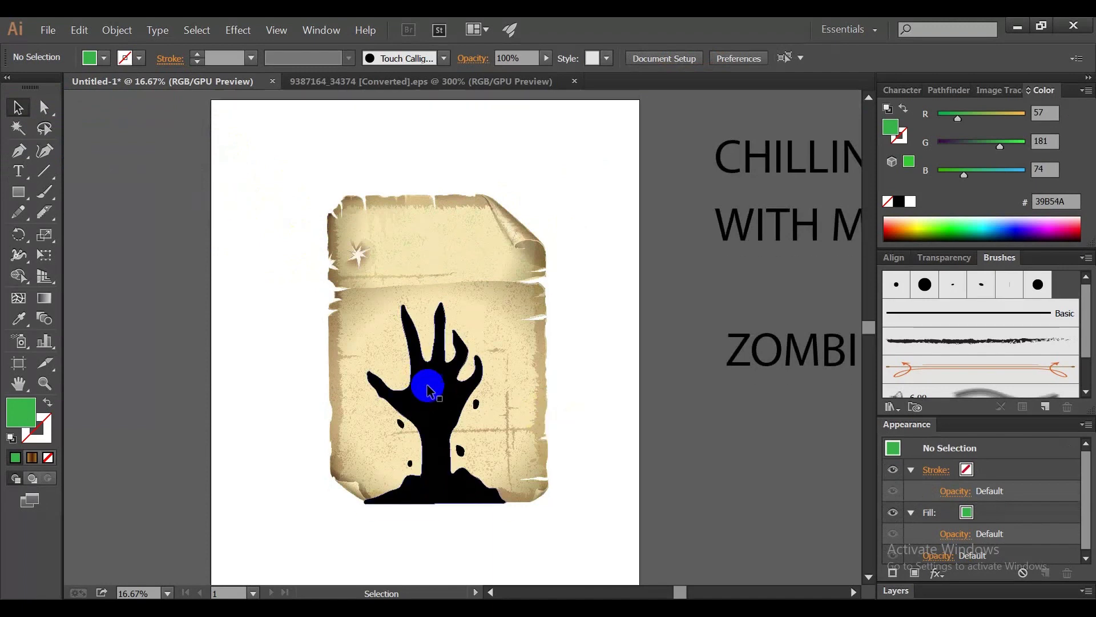
left_click(477, 270)
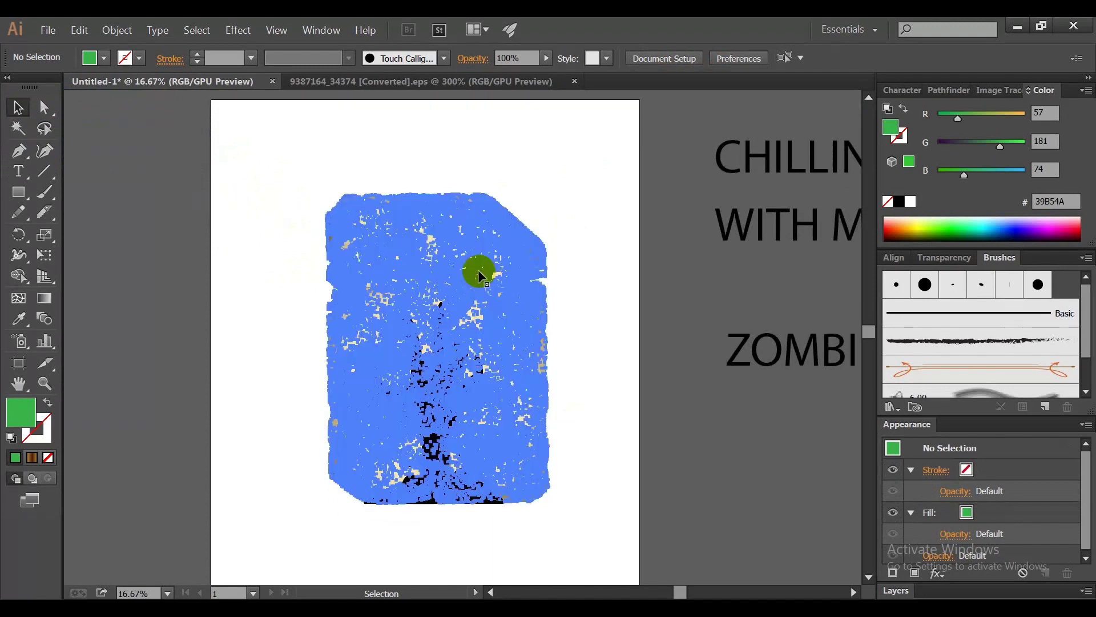
left_click(566, 202)
scroll(498, 250, "down", 1)
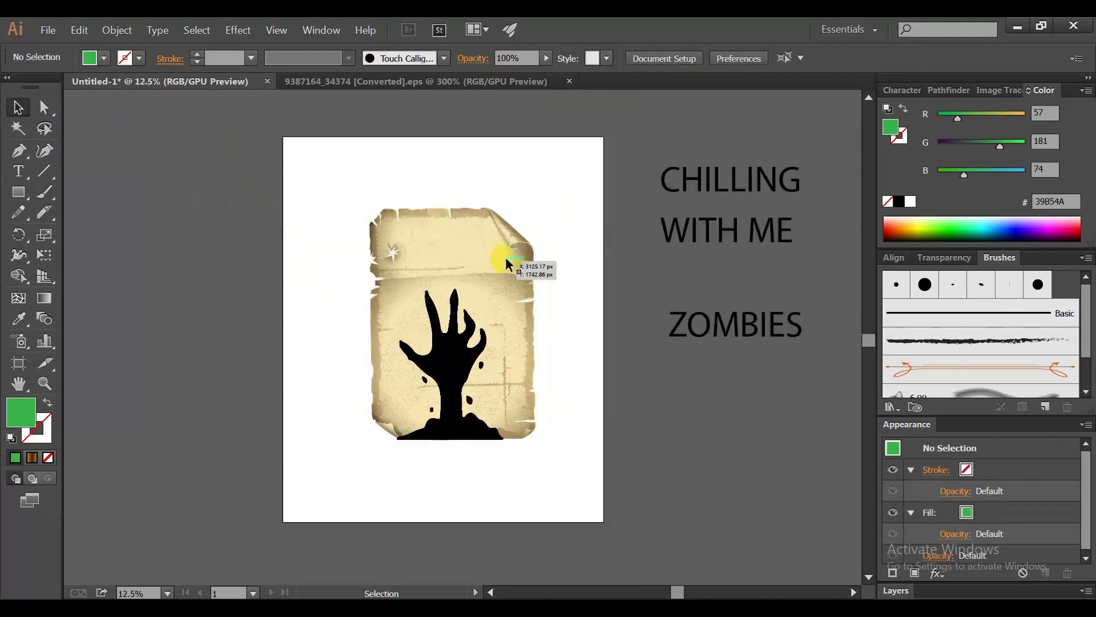
mouse_move(504, 260)
left_mouse_down()
mouse_move(204, 266)
mouse_move(247, 250)
mouse_move(211, 260)
left_mouse_up()
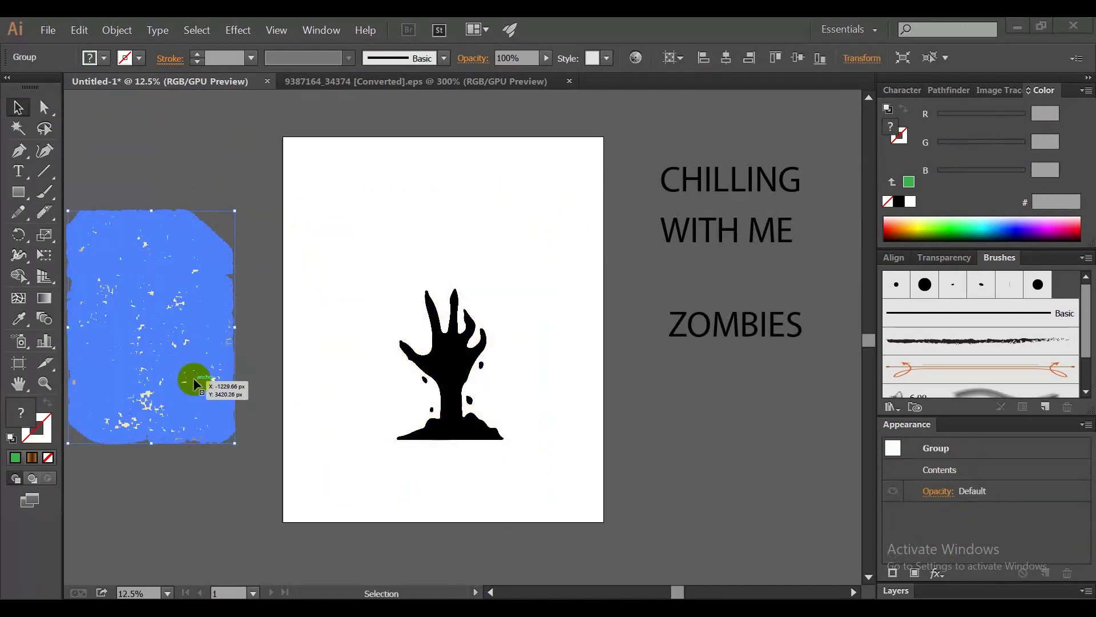
left_click(296, 315)
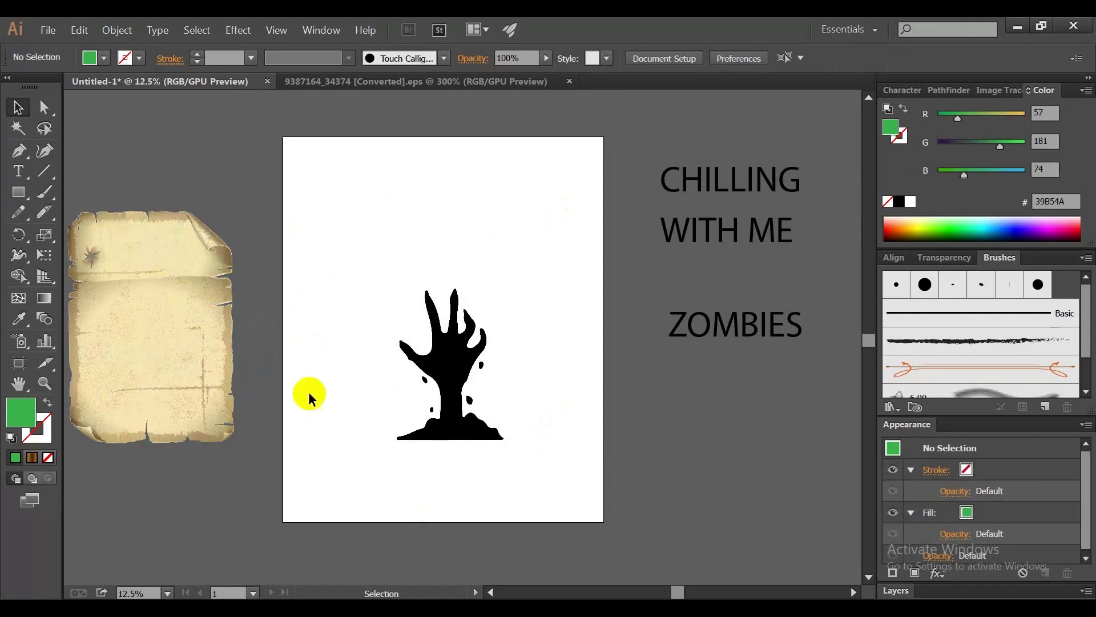
left_click(19, 191)
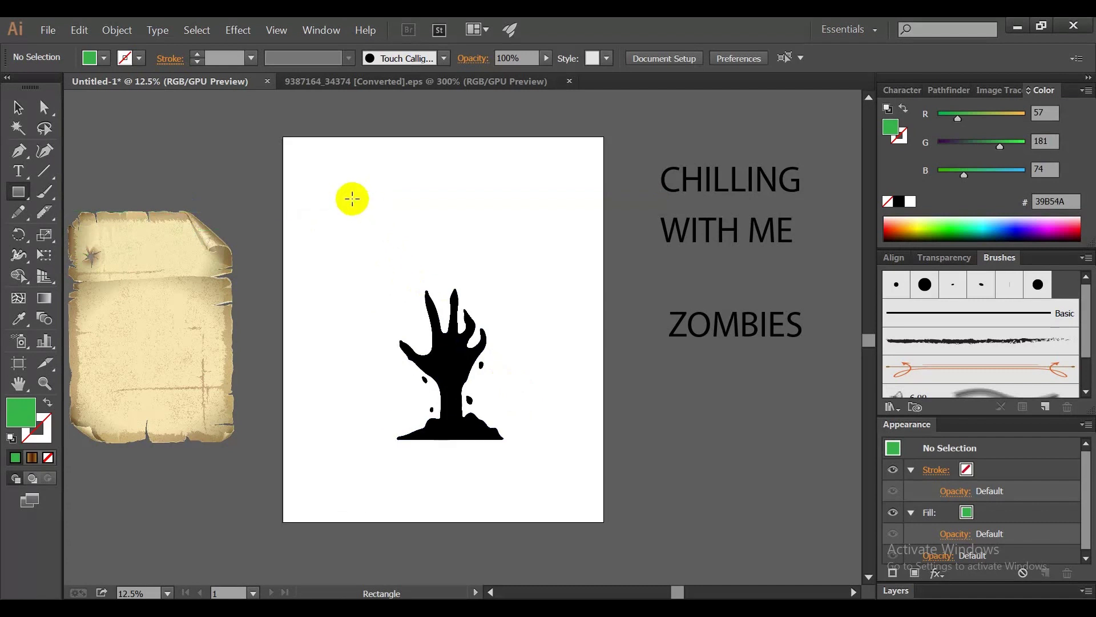
Draw a large rectangle above the hand and fill it orange F15A29
mouse_move(352, 199)
left_mouse_down()
mouse_move(539, 438)
mouse_move(546, 418)
left_mouse_up()
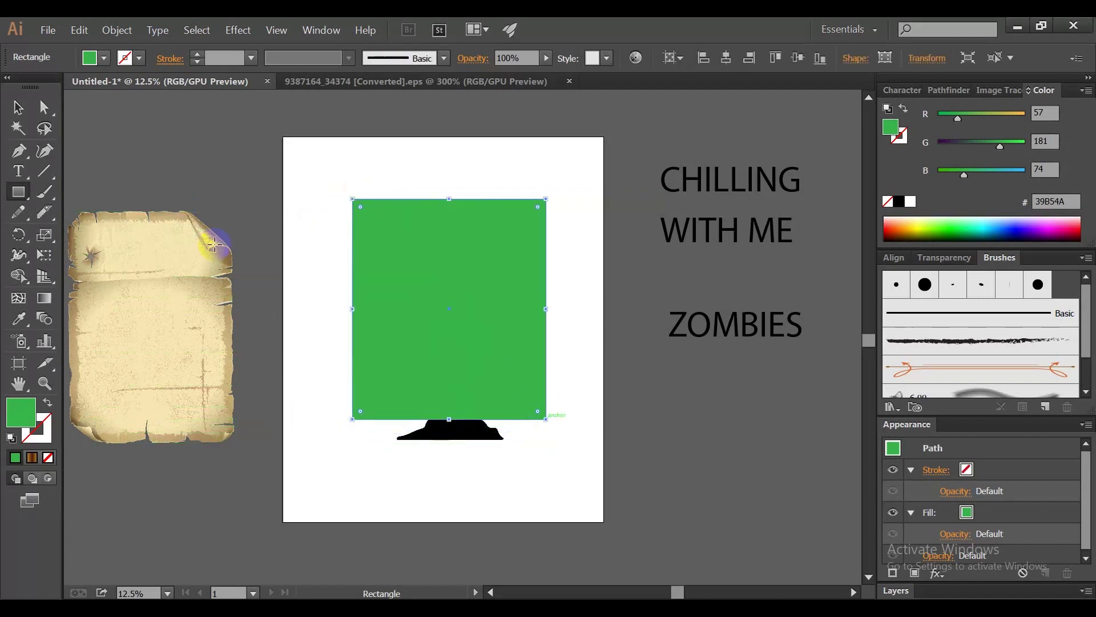
left_click(18, 107)
left_click(19, 318)
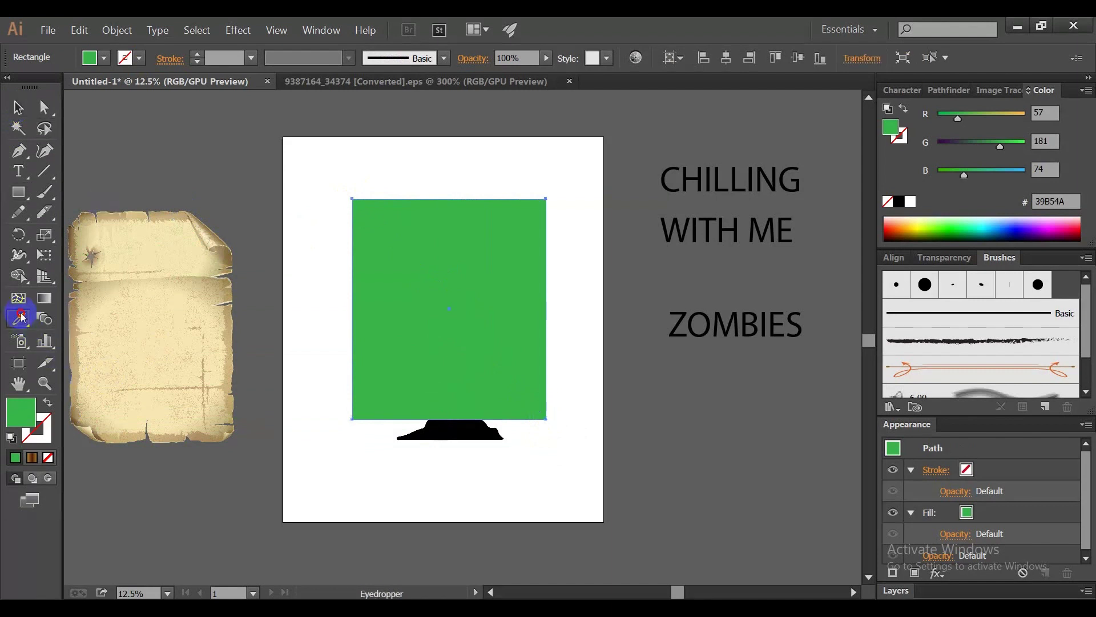
left_click(96, 65)
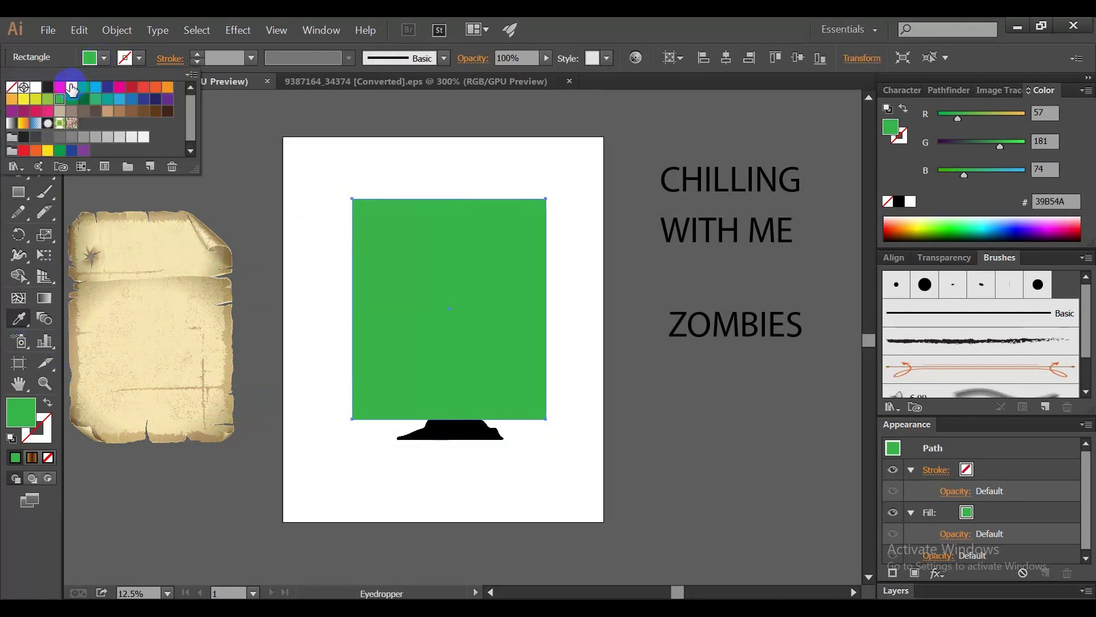
left_click(69, 88)
left_click(155, 87)
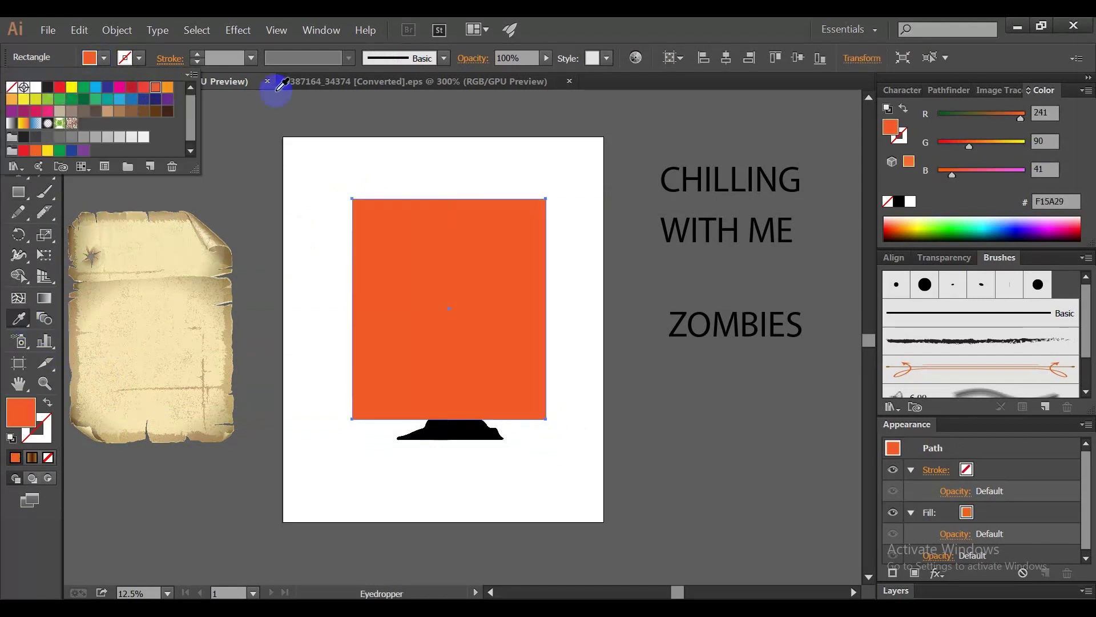
left_click(4, 92)
Move the black zombie hand out to the right beside the ZOMBIES text
left_click(19, 104)
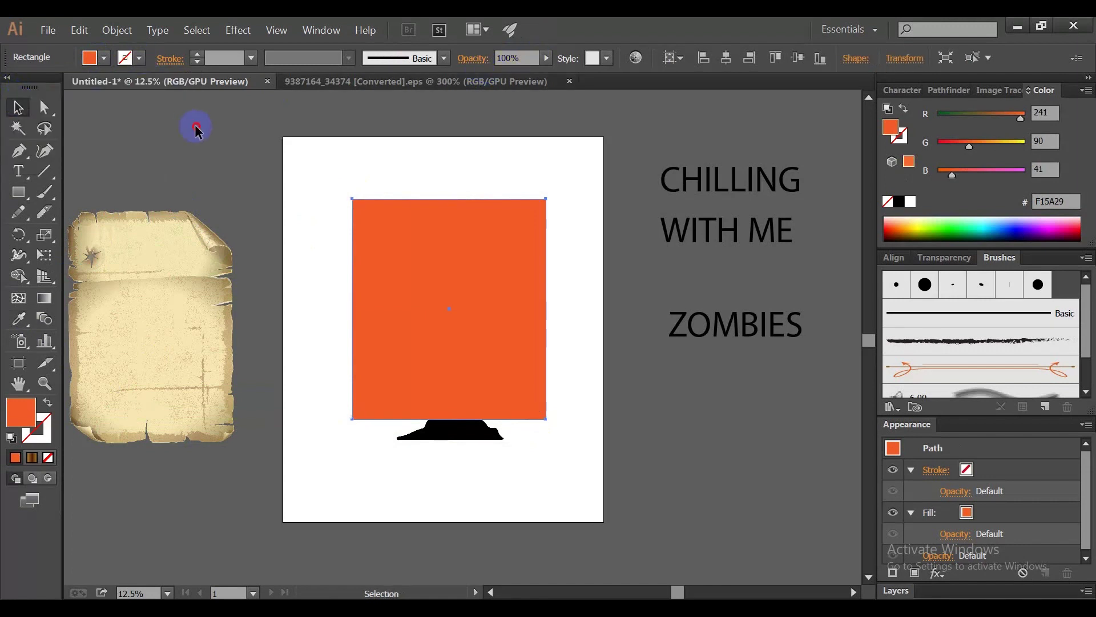
left_click(353, 243)
left_click(460, 323)
left_click_drag(479, 451, 775, 485)
left_click_drag(760, 515, 760, 516)
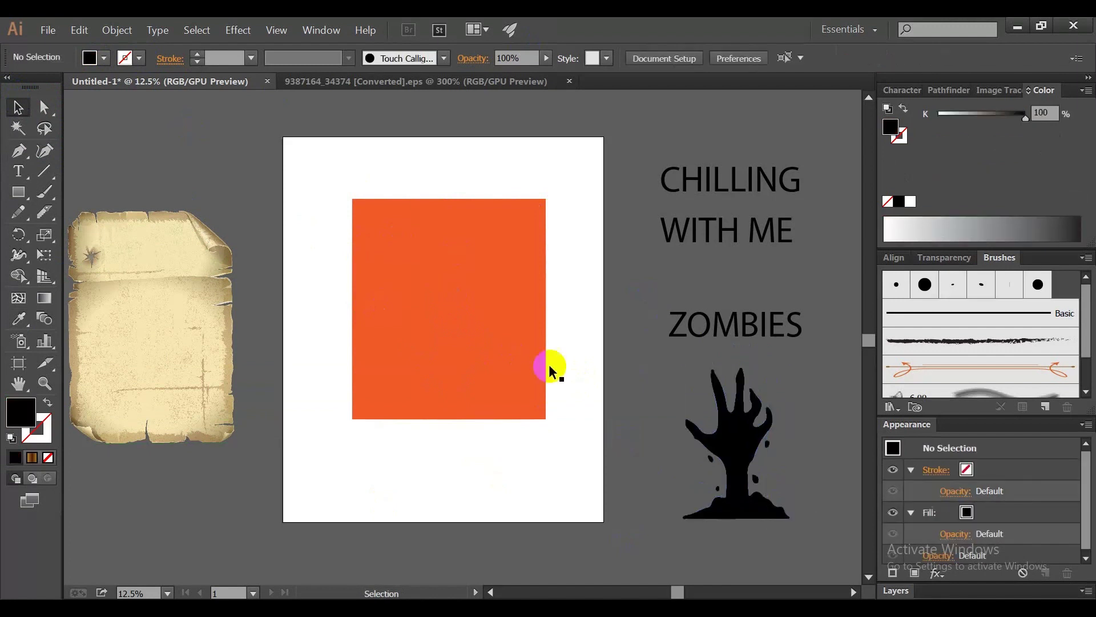
left_click(541, 362)
left_click(549, 310)
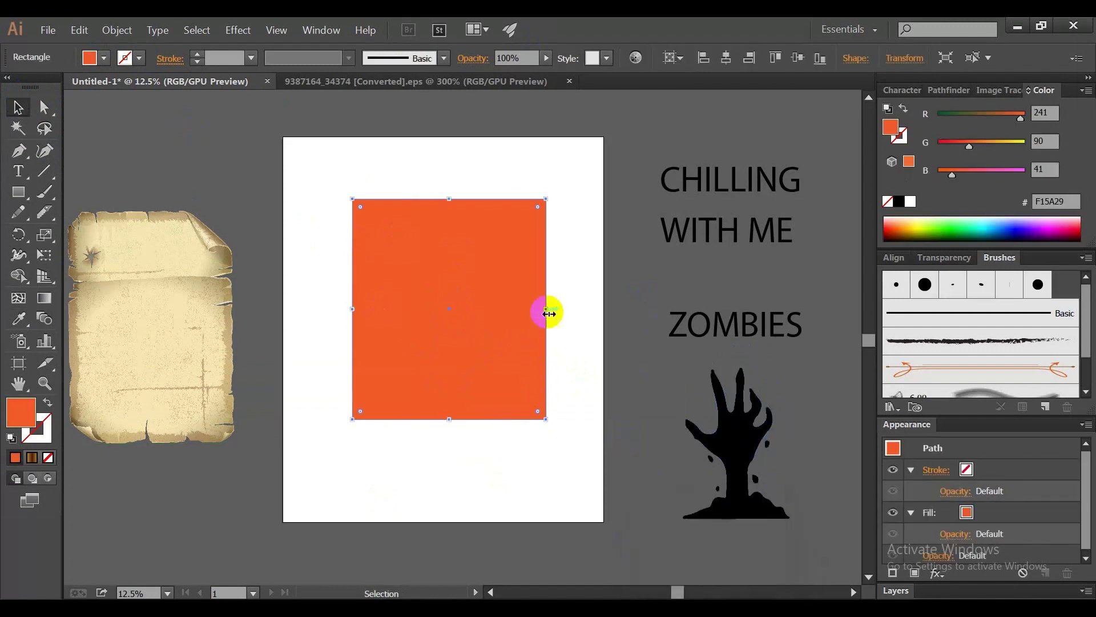
scroll(472, 304, "up", 1, "alt")
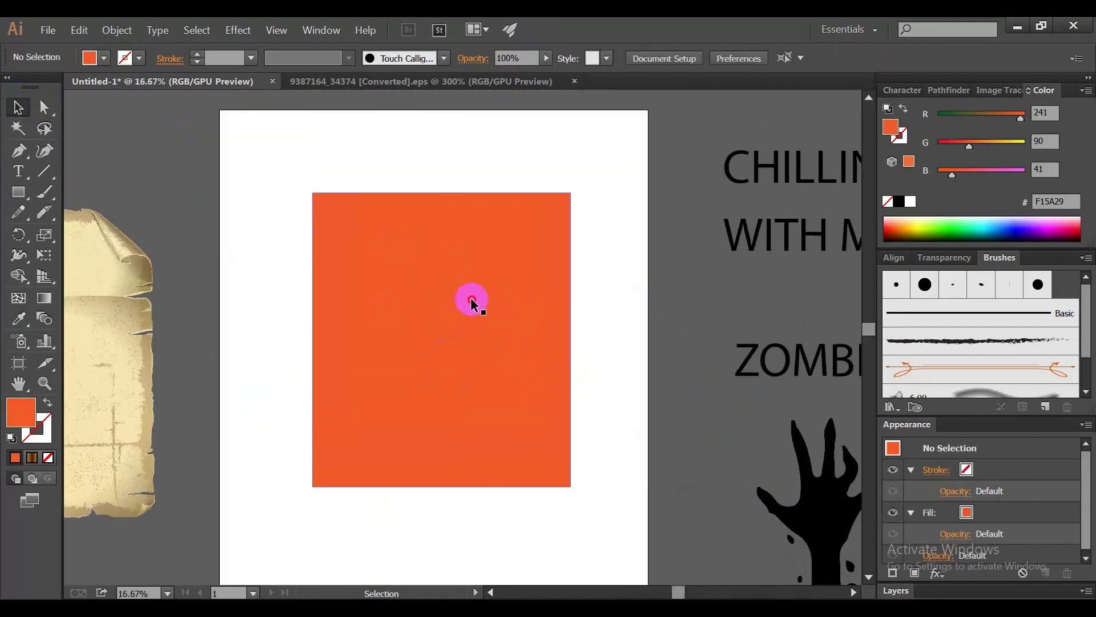
Knife-cut a horizontal line across the top of the orange rectangle
left_click(472, 304)
left_click(46, 213)
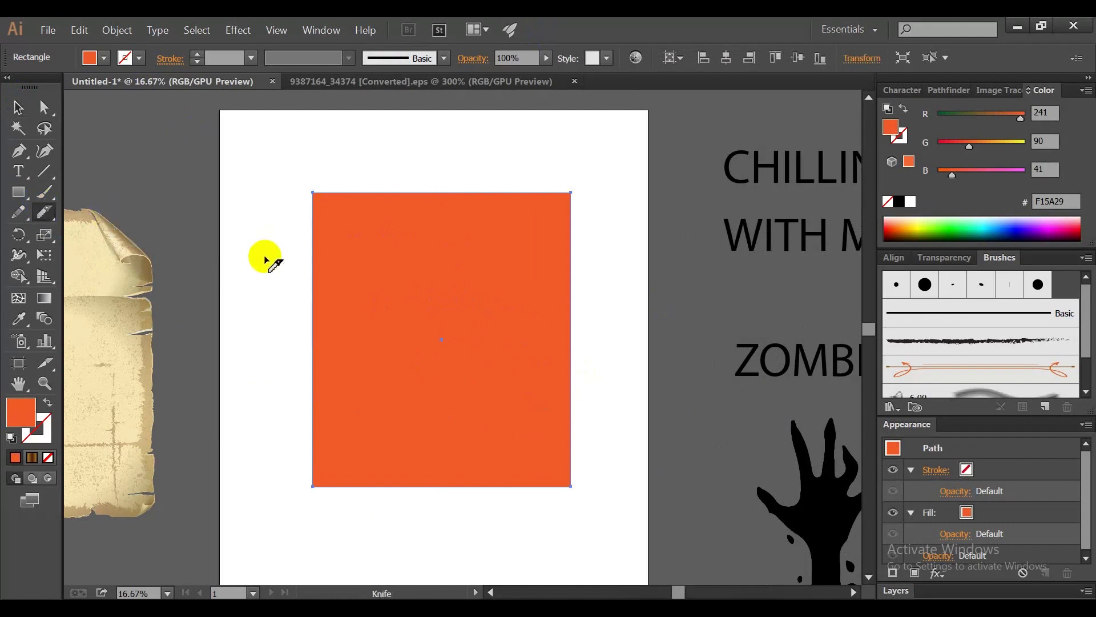
left_click_drag(264, 258, 600, 295)
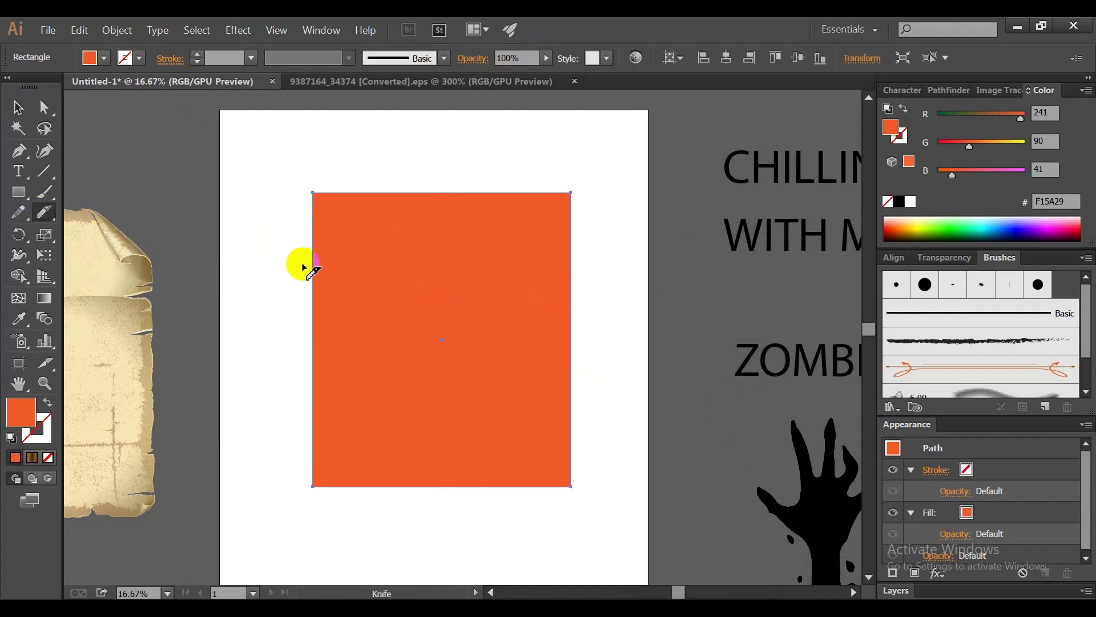
left_click_drag(298, 262, 648, 262)
key("v")
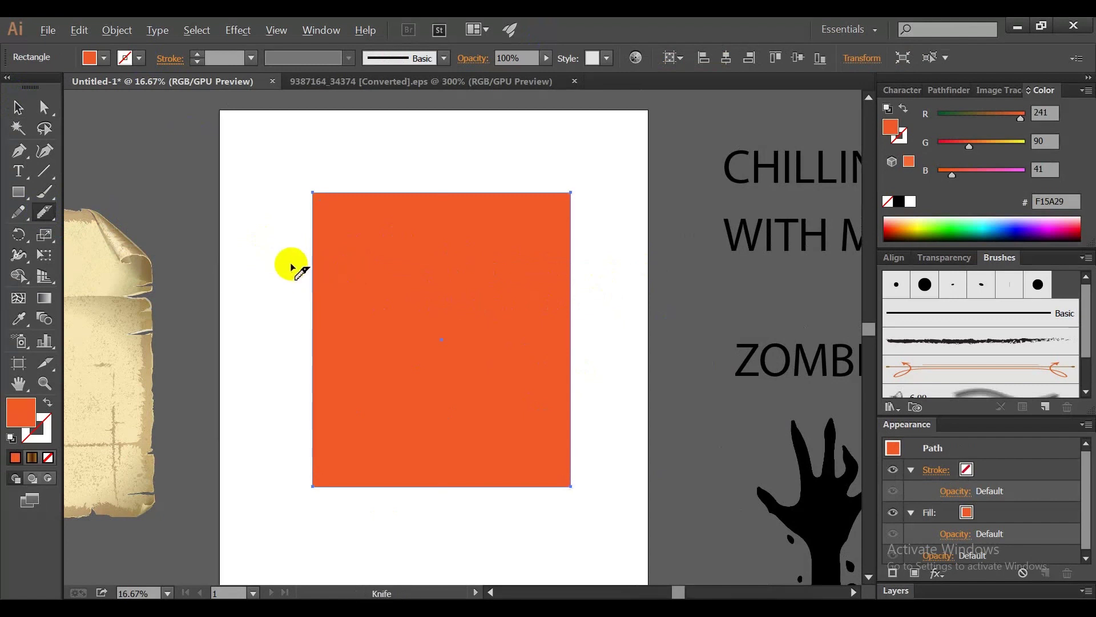
left_click_drag(291, 263, 591, 263)
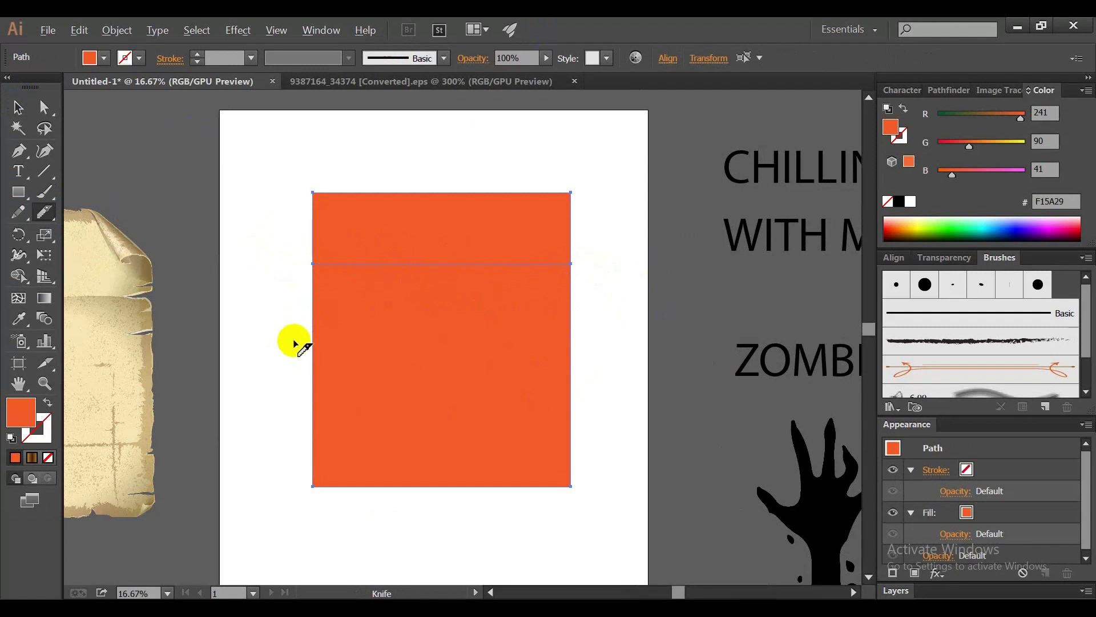
Add two lower horizontal cuts to make four strips, select the top strip, and return to Chrome
left_click_drag(293, 341, 584, 341)
left_click_drag(285, 421, 606, 422)
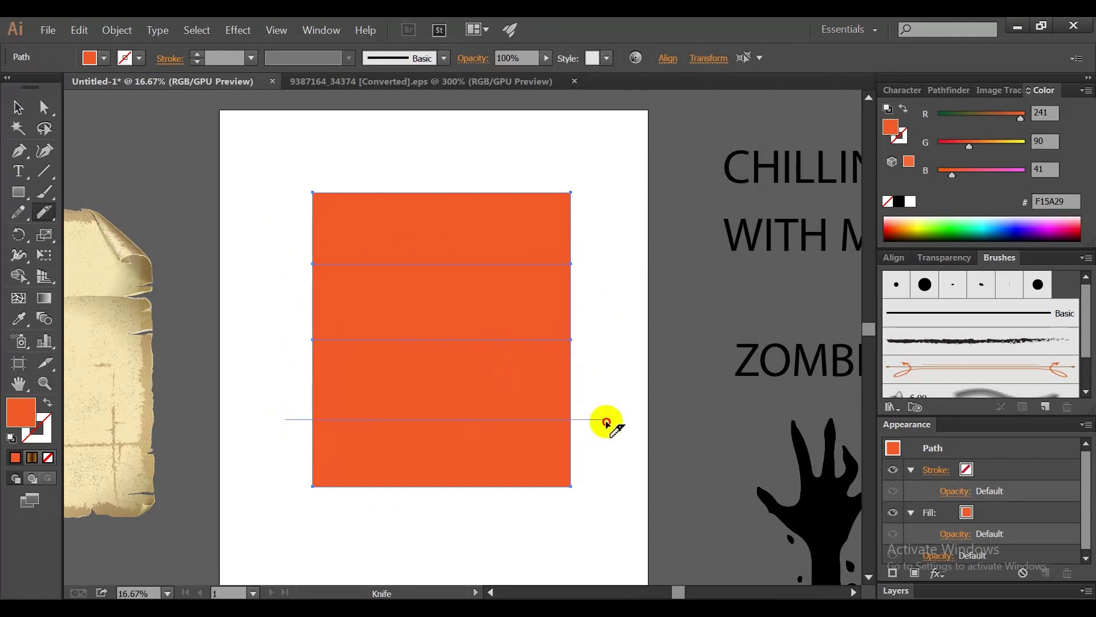
left_click(17, 107)
left_click(418, 264)
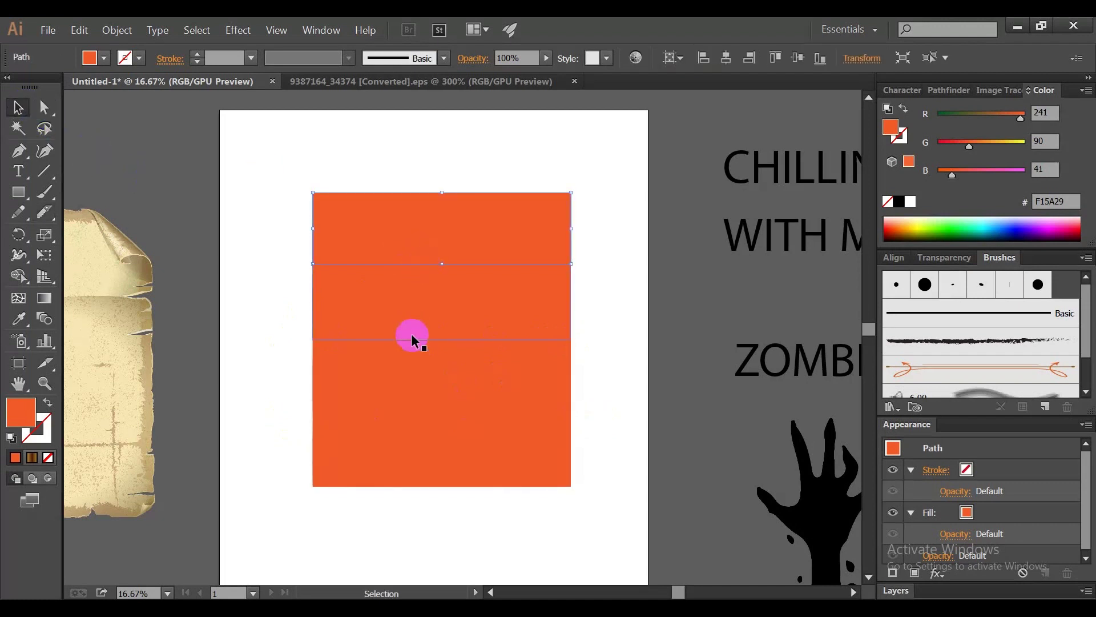
key("alt+Tab")
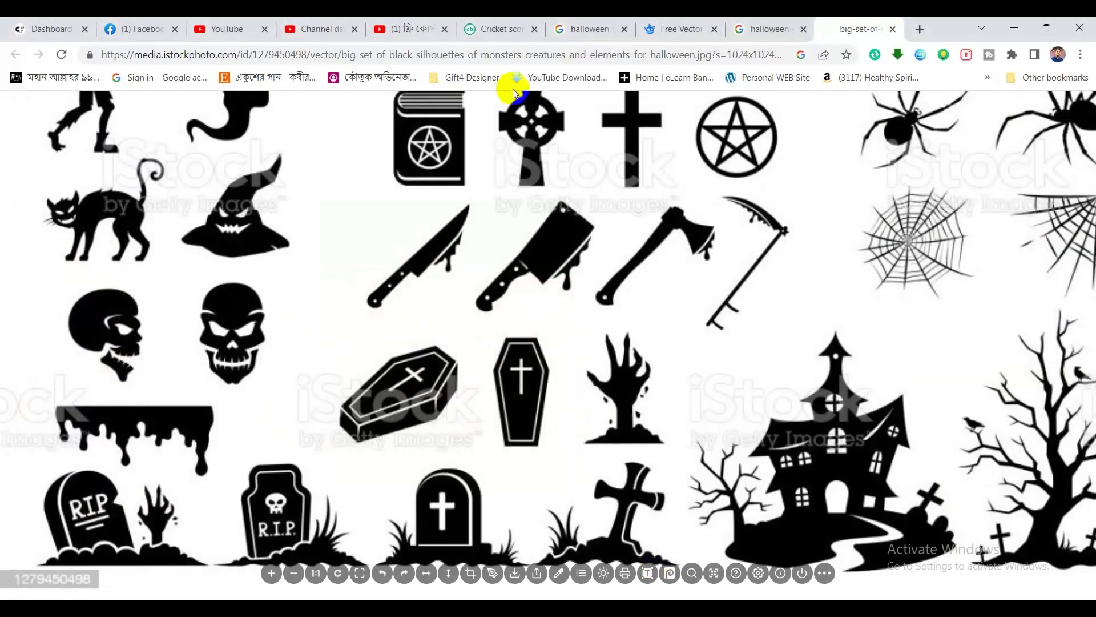
Copy the Freepik Halloween t-shirt design image from the Google Images results
left_click(594, 28)
scroll(602, 123, "up", 3)
scroll(600, 349, "up", 3)
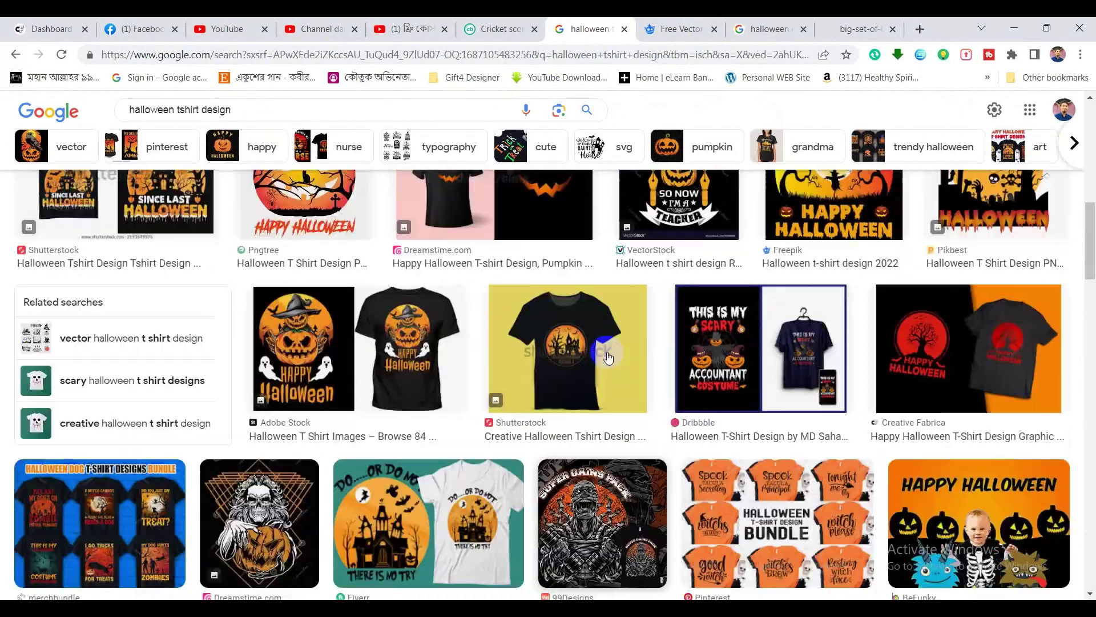
scroll(355, 308, "up", 2)
scroll(356, 308, "up", 3)
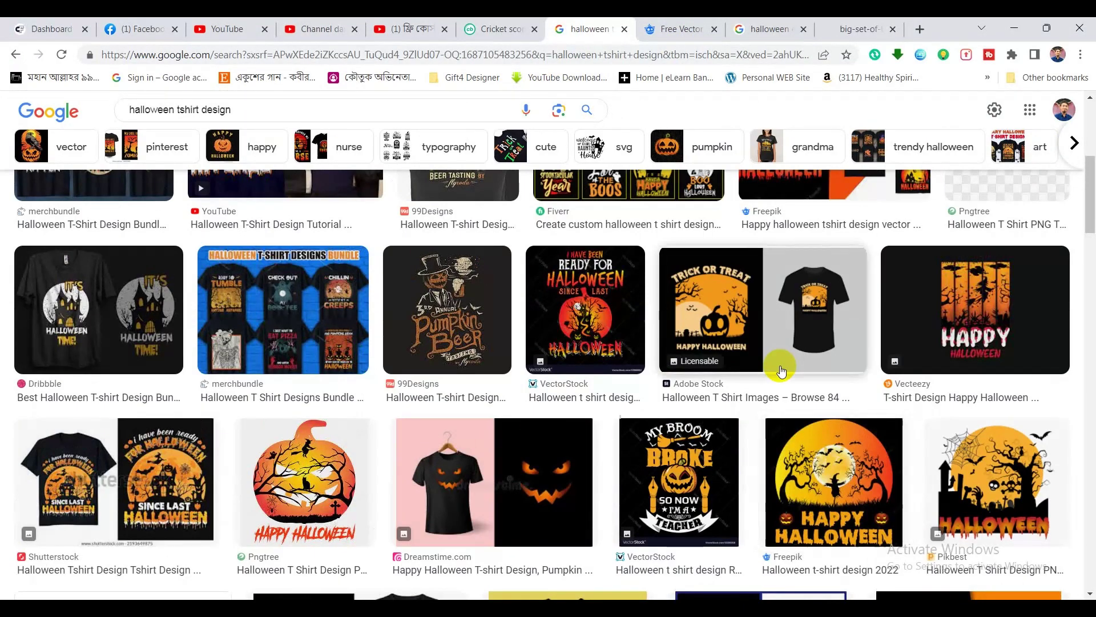
scroll(788, 366, "up", 3)
left_click(811, 365)
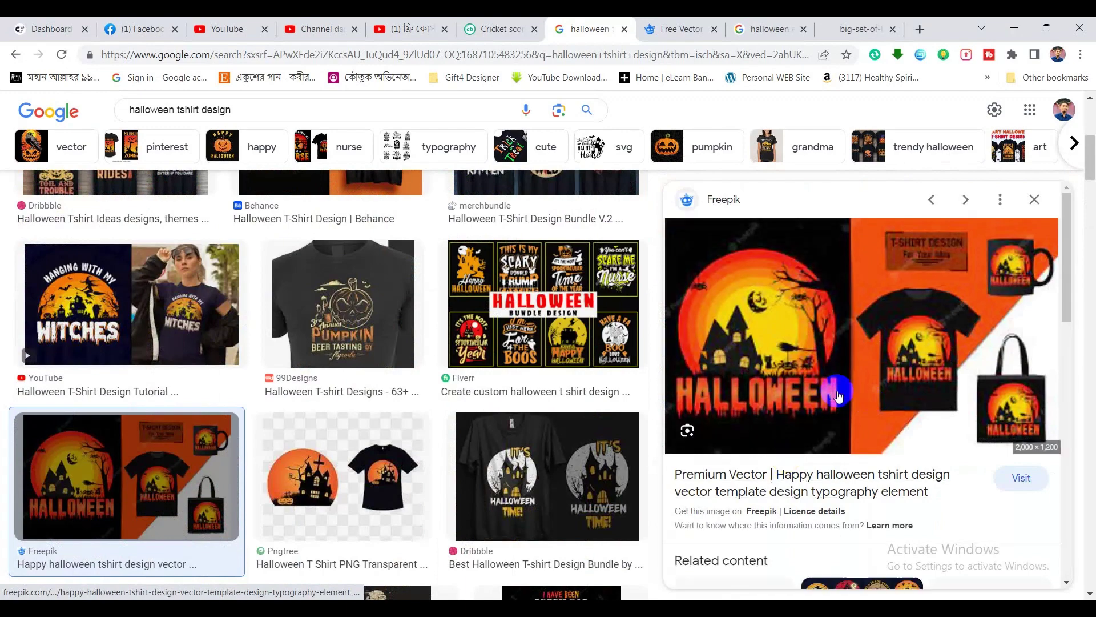
right_click(785, 310)
left_click(828, 494)
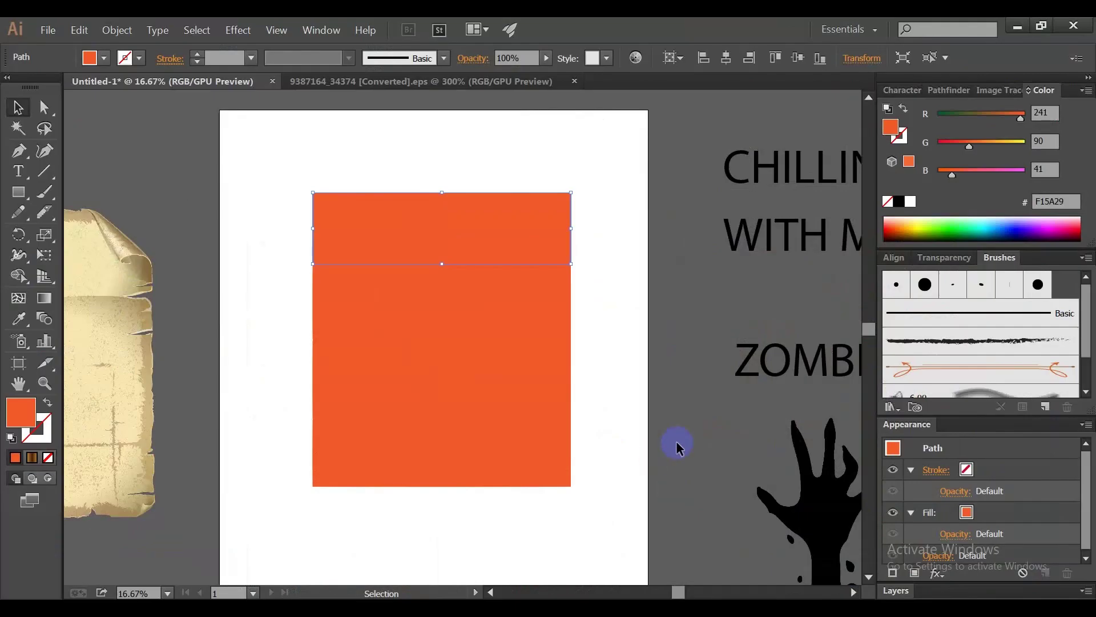
left_click(677, 447)
Paste the Halloween reference image and enlarge it to about twice its size
key("ctrl+v")
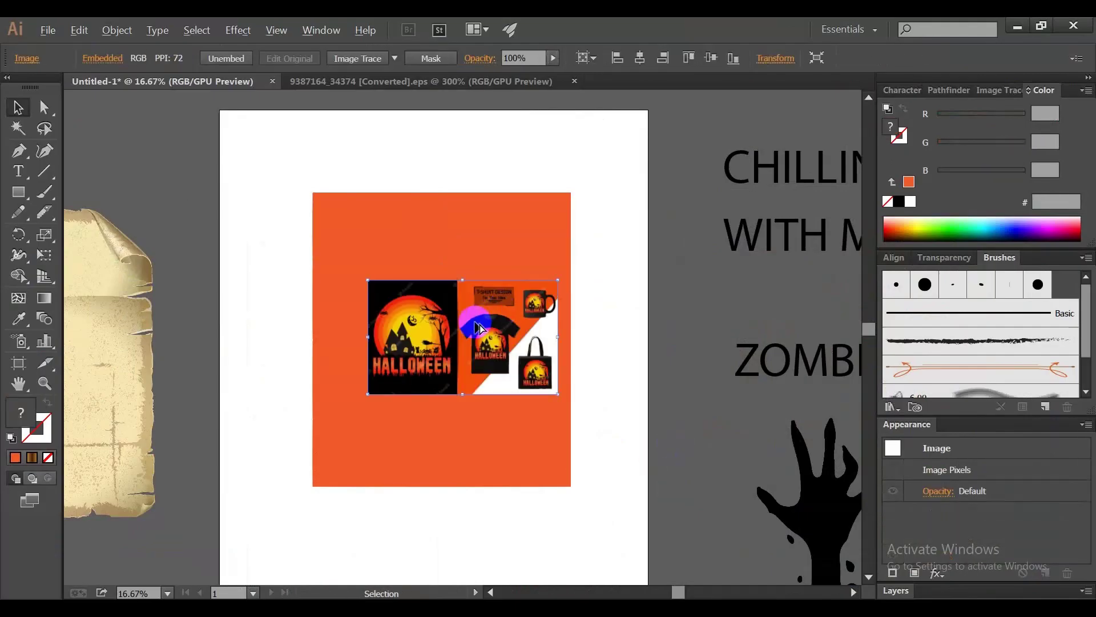
left_click_drag(562, 398, 711, 547, "alt")
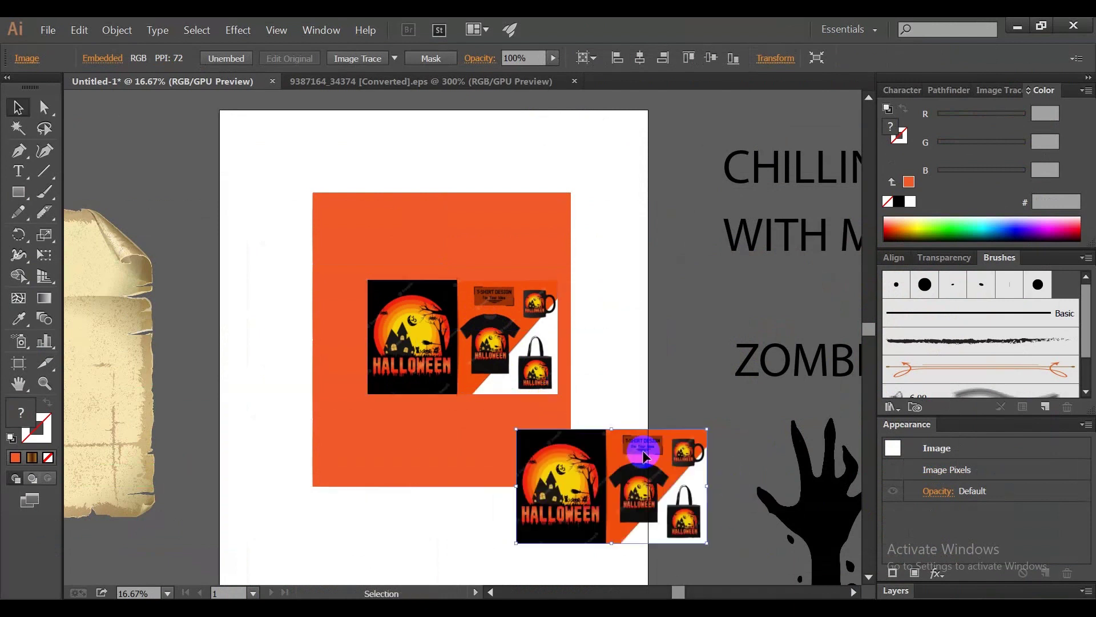
key("ctrl+z")
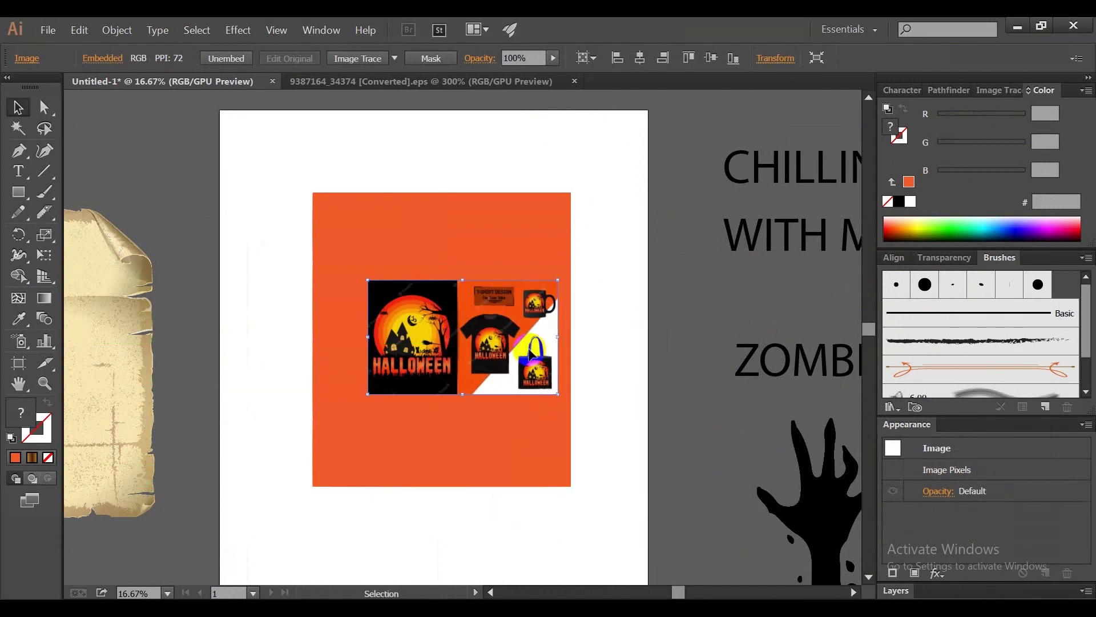
left_click_drag(560, 396, 669, 464)
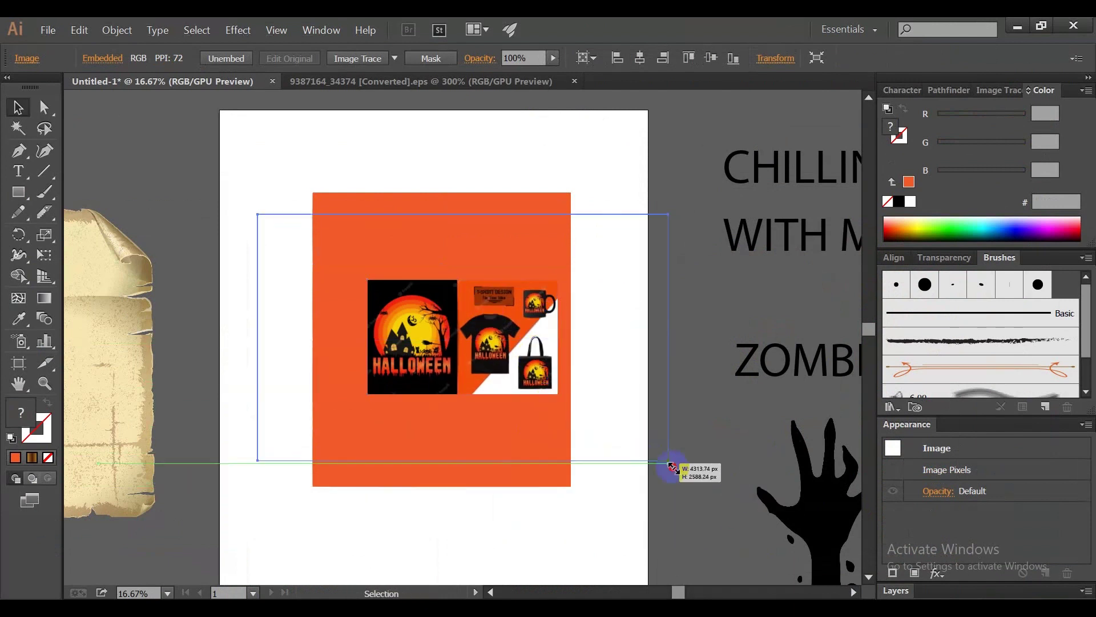
Eyedropper reference colours onto the strips: darker orange, lighter orange, F6A507, and red-orange at bottom
left_click(426, 214)
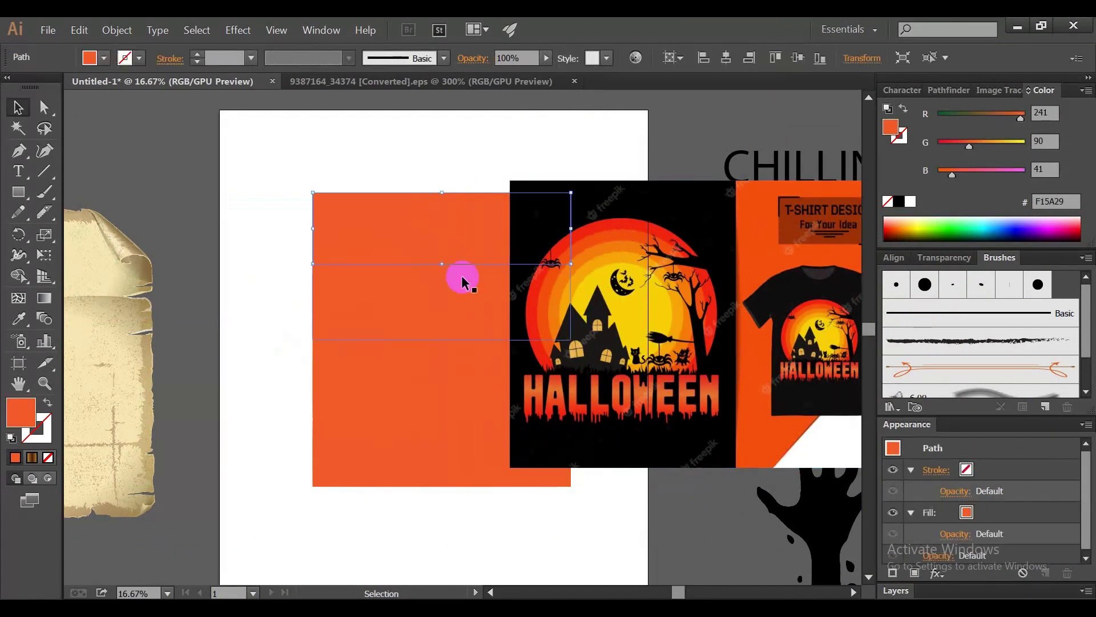
left_click(19, 318)
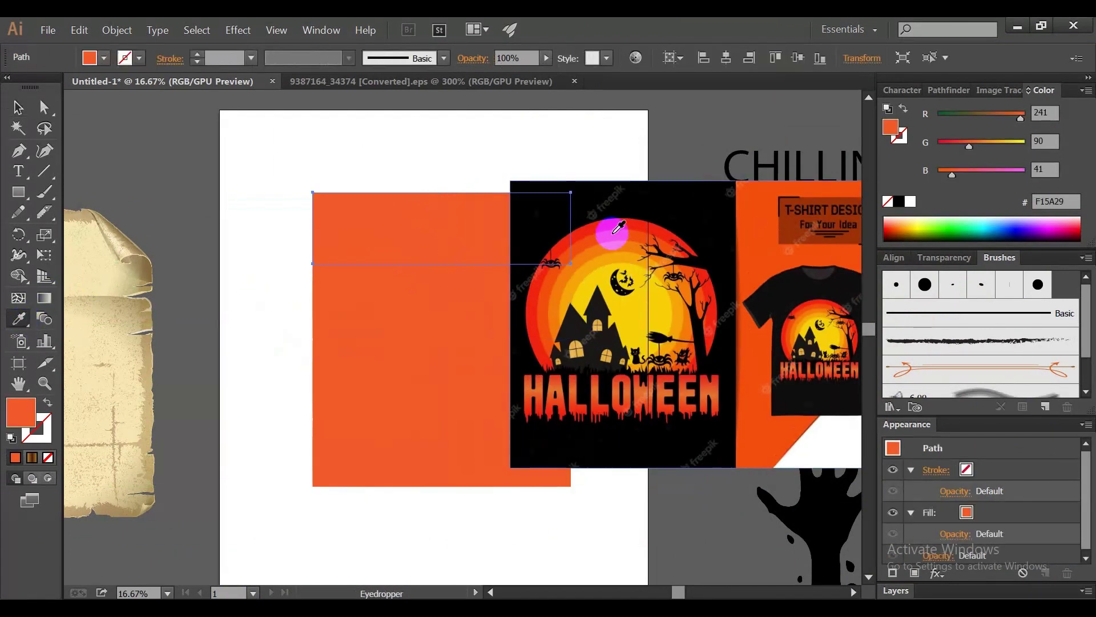
left_click(609, 231)
left_click(439, 286, "ctrl")
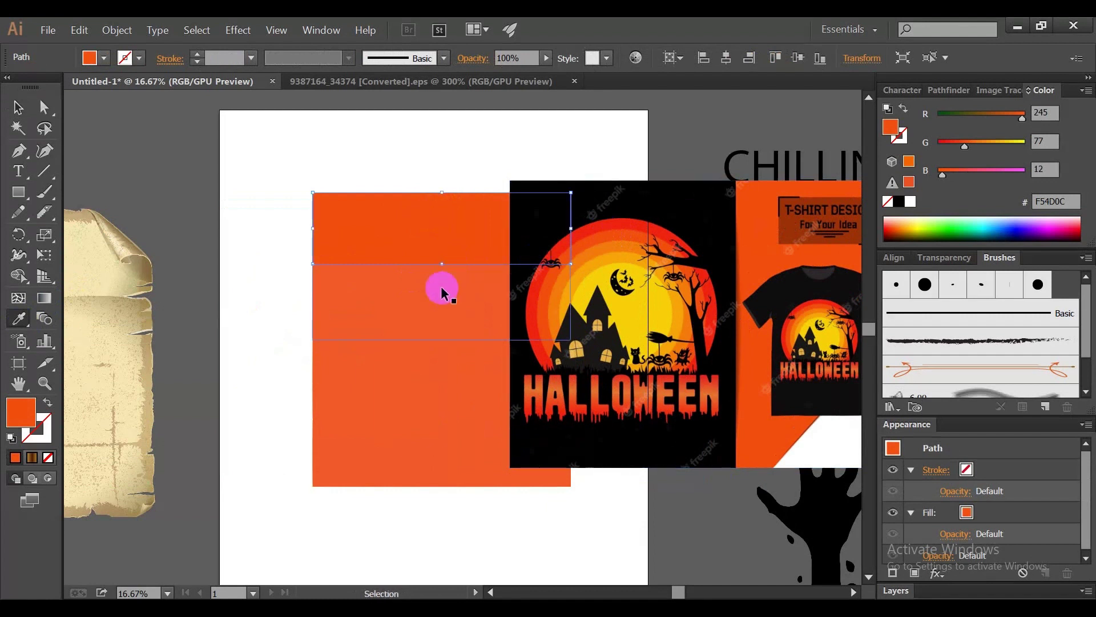
left_click(622, 236)
left_click(441, 372, "ctrl")
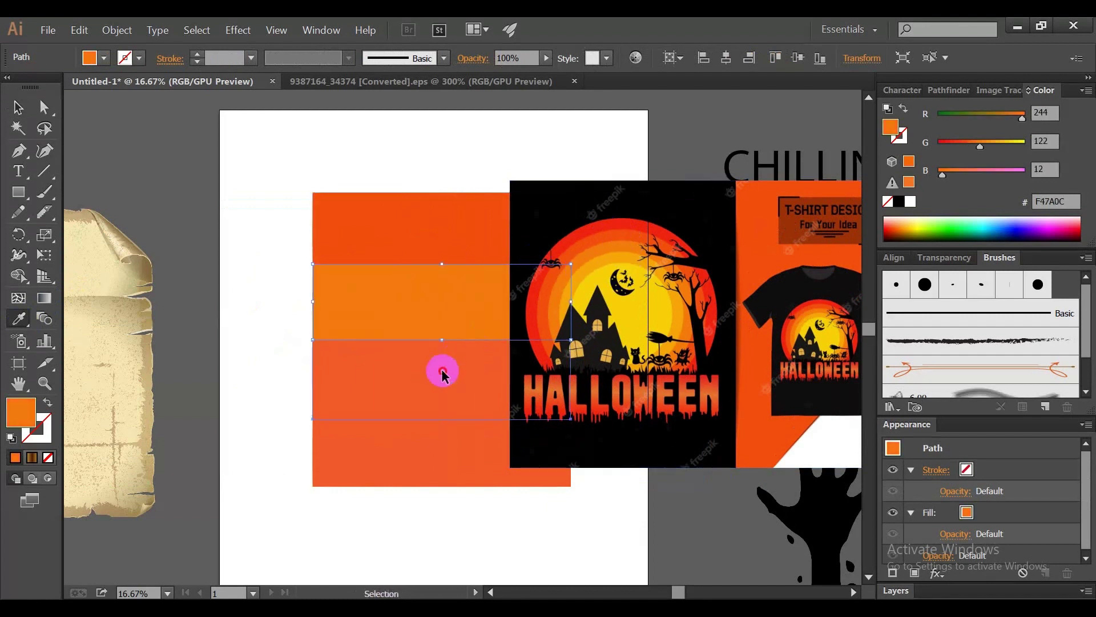
left_click(614, 254)
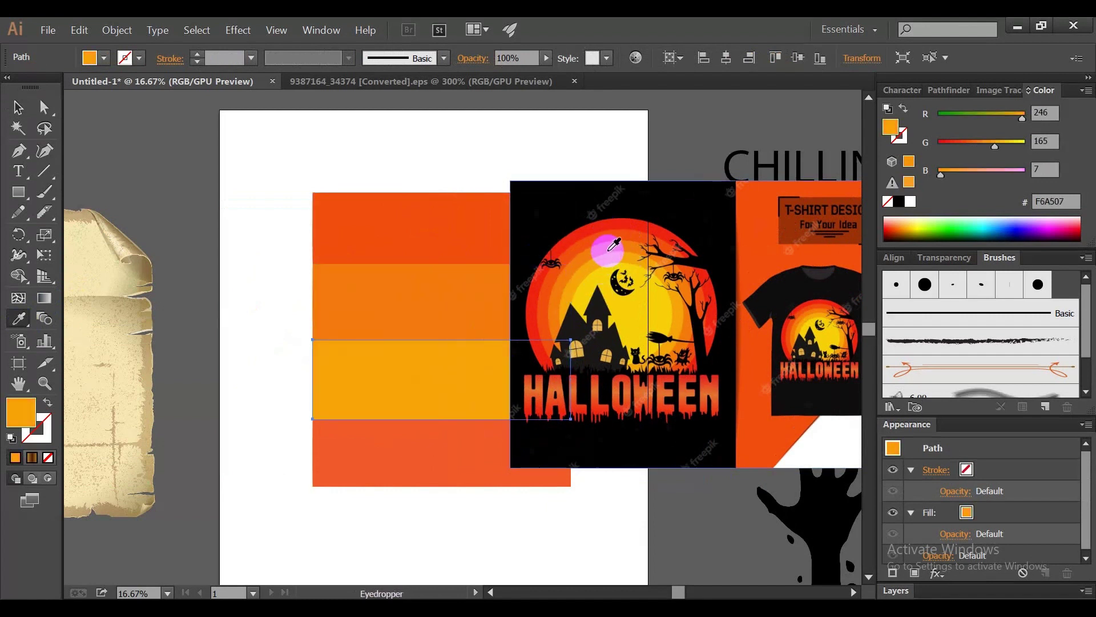
left_click(440, 420, "ctrl")
left_click(599, 279)
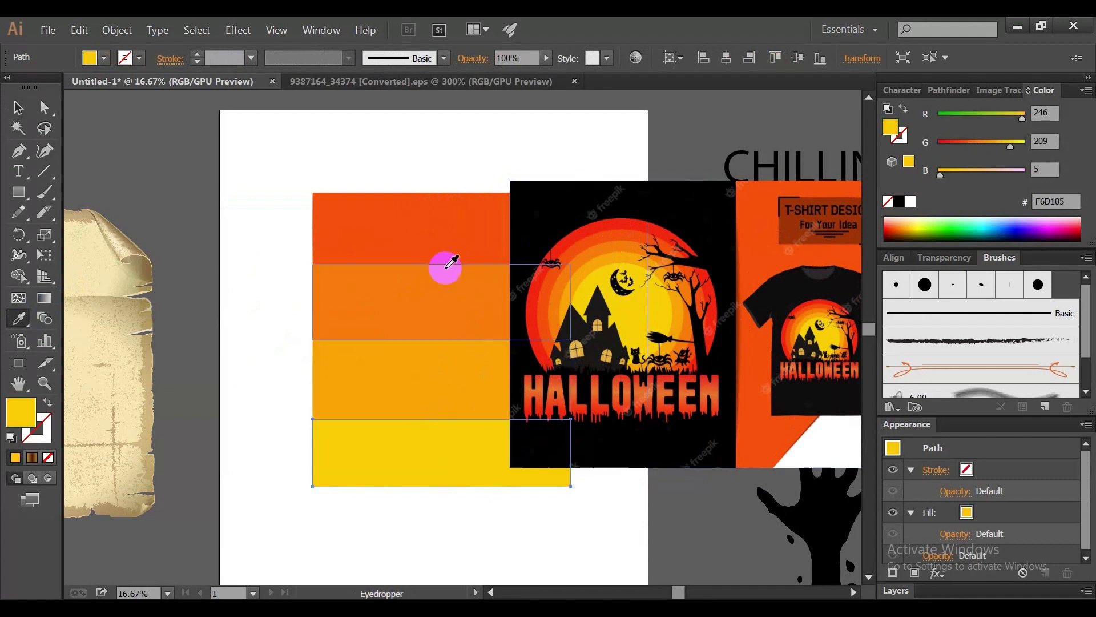
left_click(614, 235)
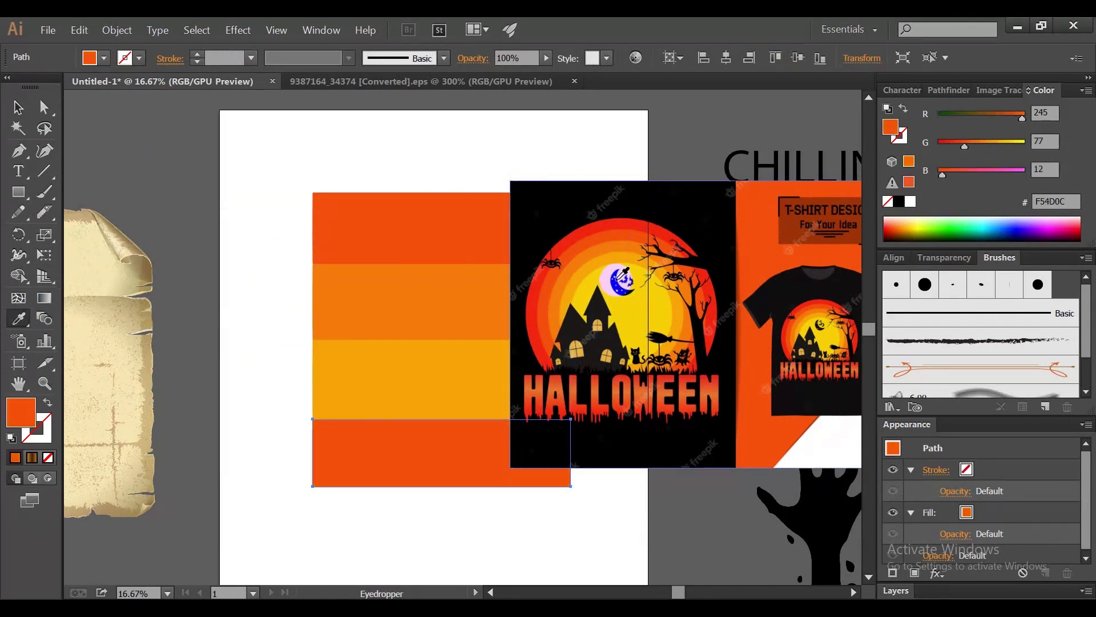
Recolour the third strip orange F47A0C and the second strip yellow-orange from the artwork
left_click(423, 375, "ctrl")
left_click(570, 262)
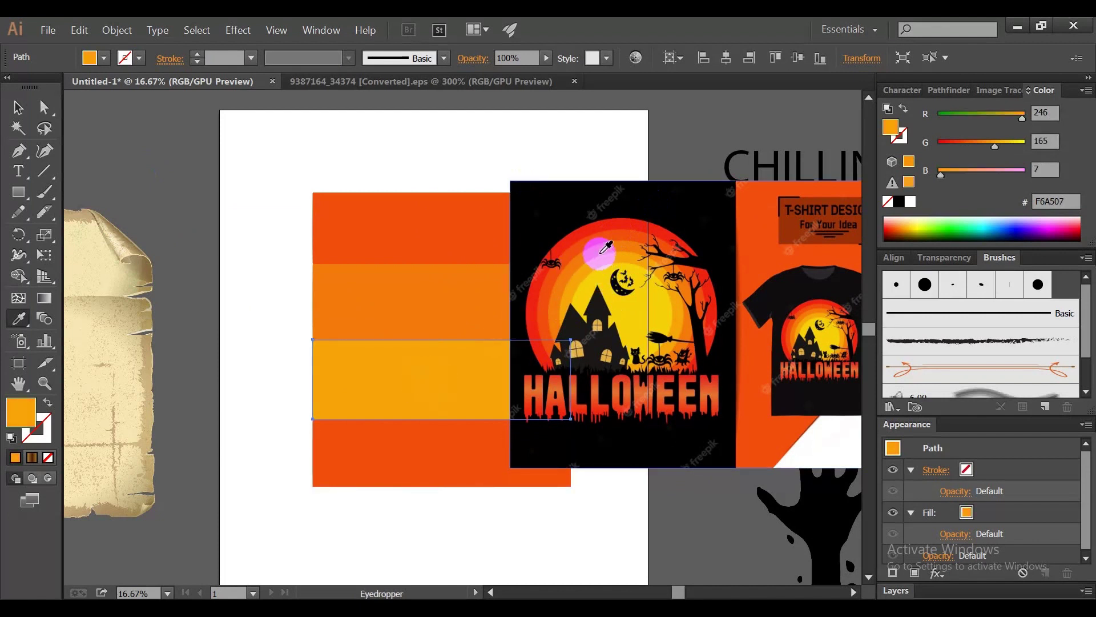
left_click(607, 234)
left_click(600, 242)
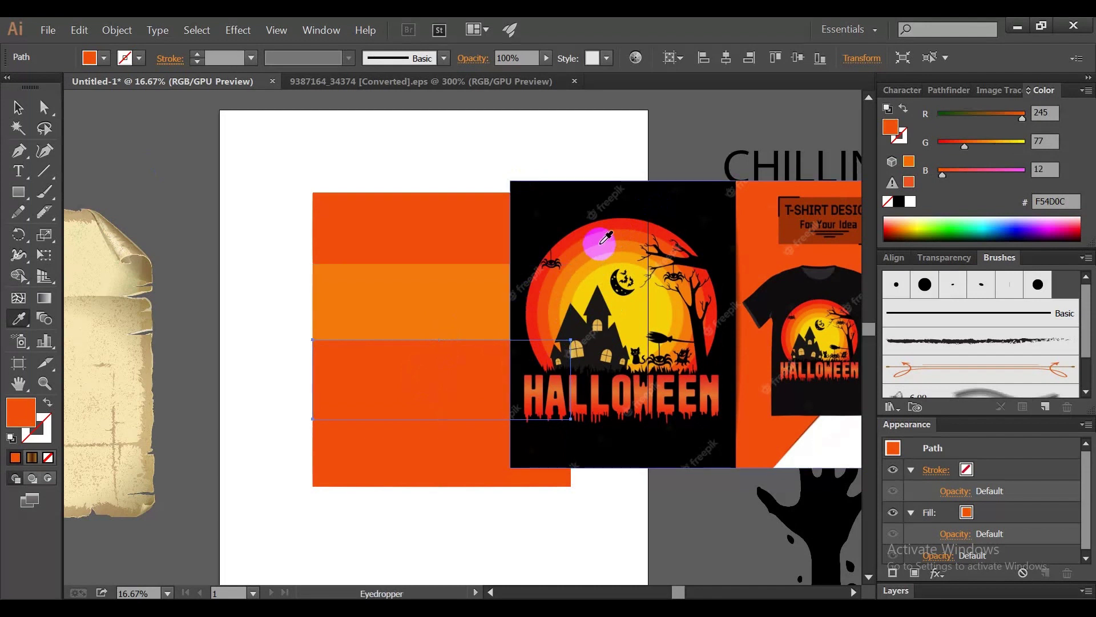
left_click(460, 308)
left_click(456, 313, "ctrl")
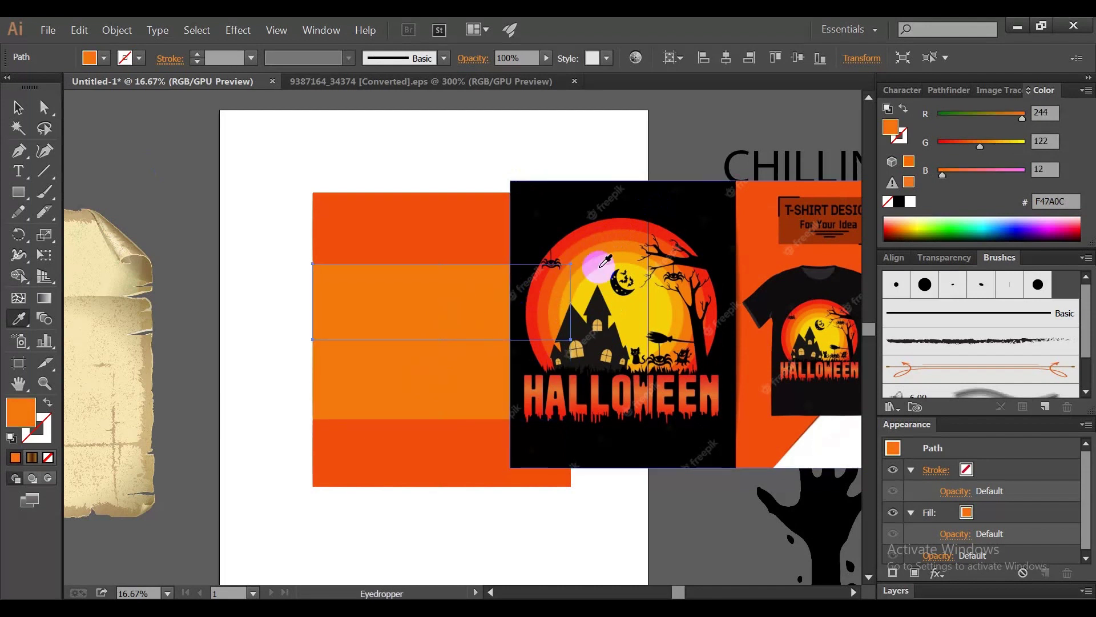
left_click(603, 259)
Turn the top stripe yellow F6D105 and delete the Halloween reference image
left_click(453, 240, "ctrl")
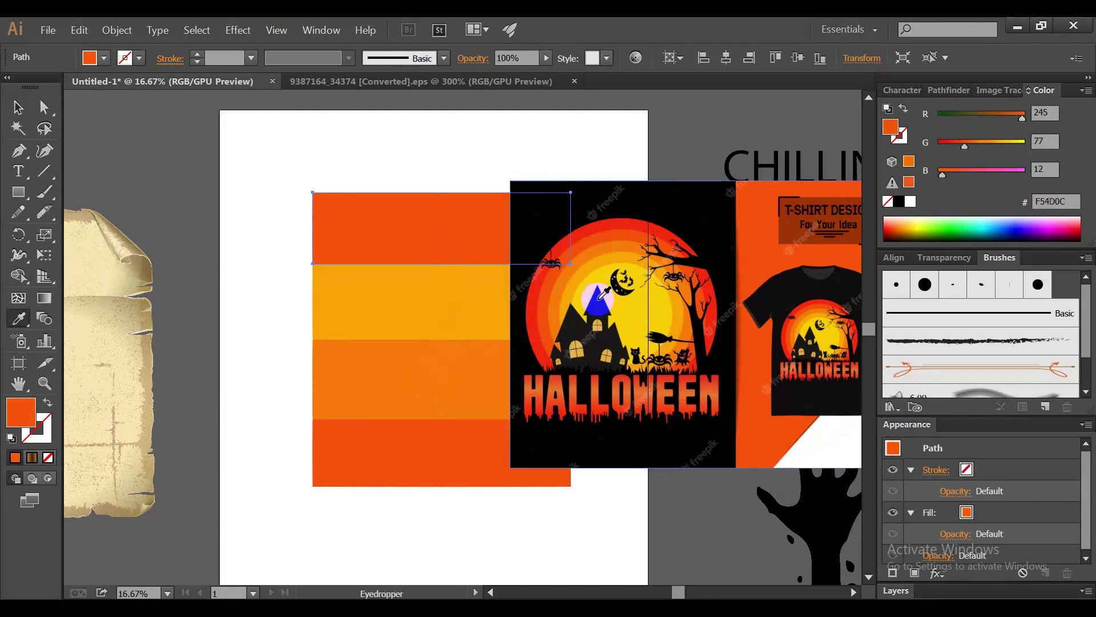
left_click(608, 271)
left_click(18, 106)
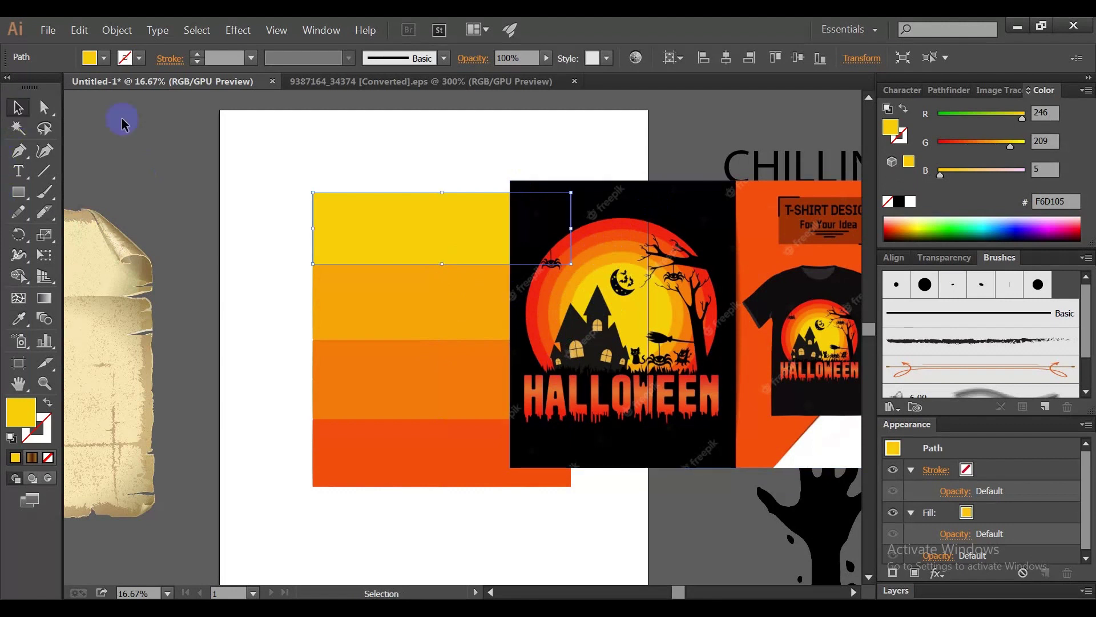
left_click(268, 148)
left_click_drag(601, 359, 634, 340)
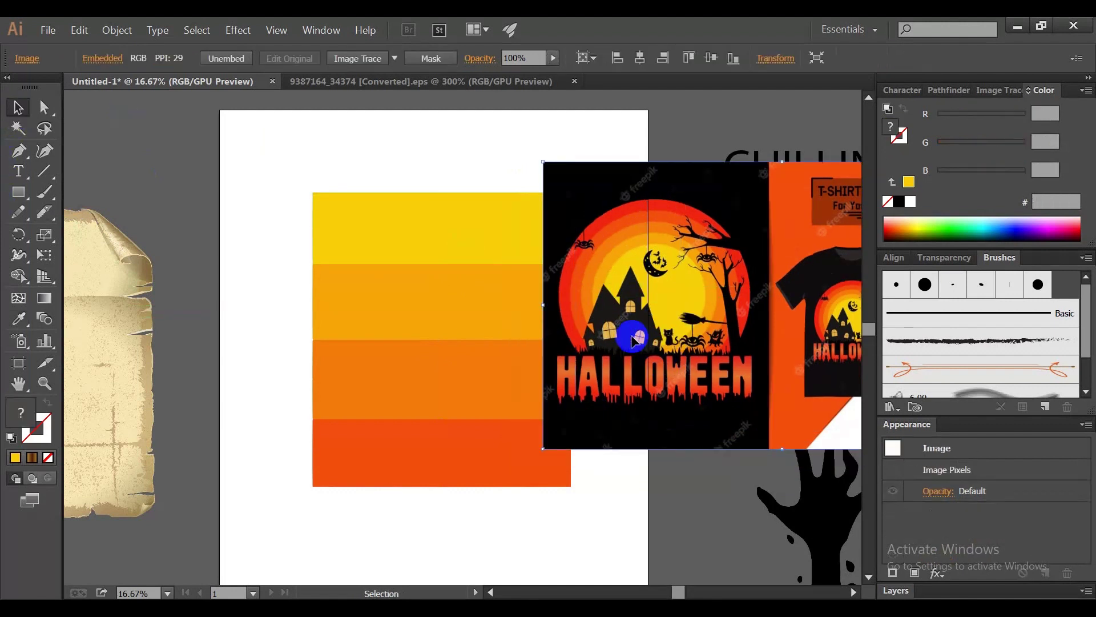
key("Delete")
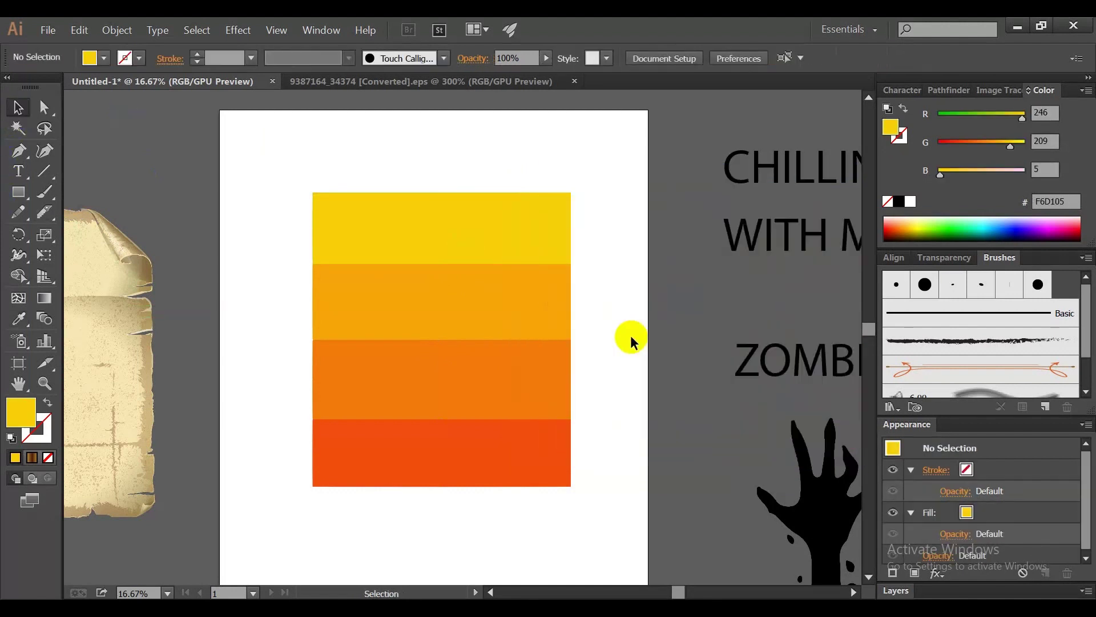
Search Google Images for 'grunge effect frame' in a new Chrome tab
key("alt+Tab")
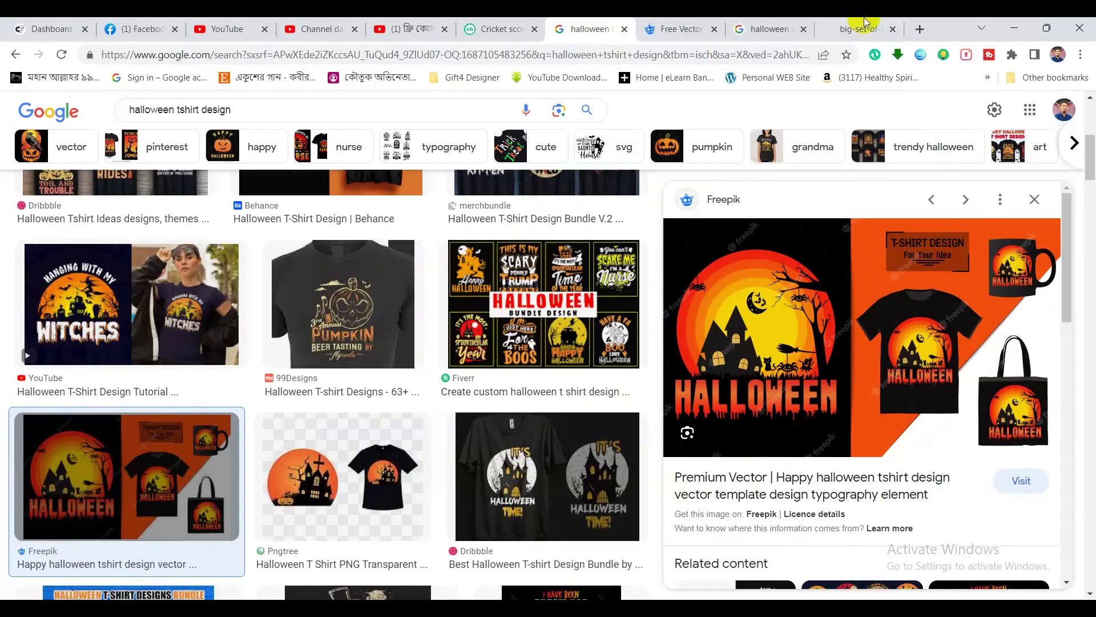
left_click(918, 28)
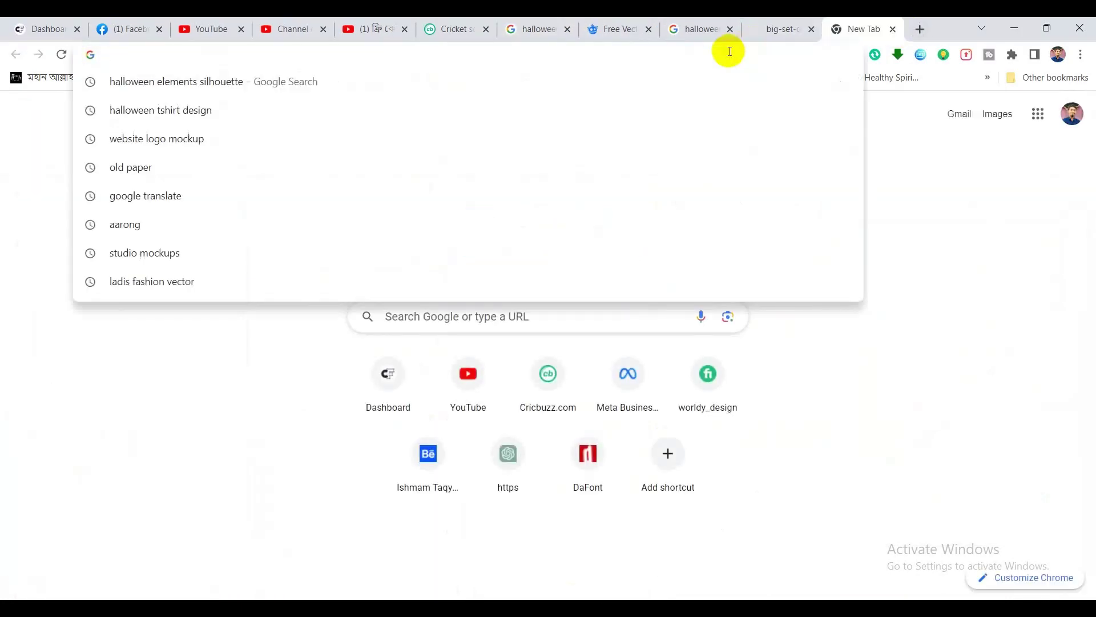
type("grunge")
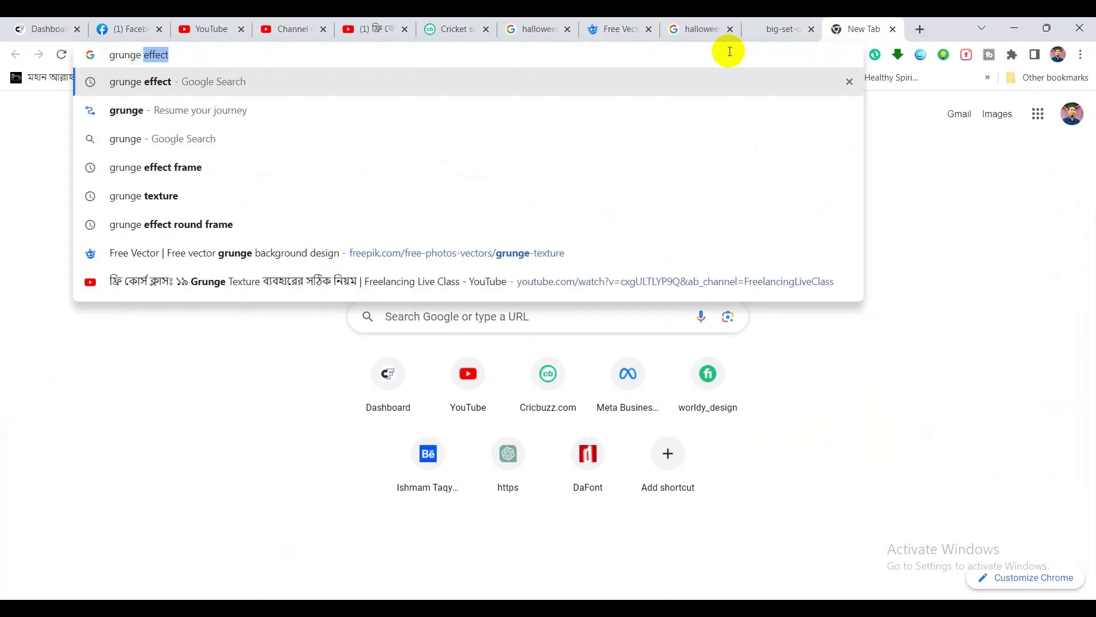
type(" e")
key("Down")
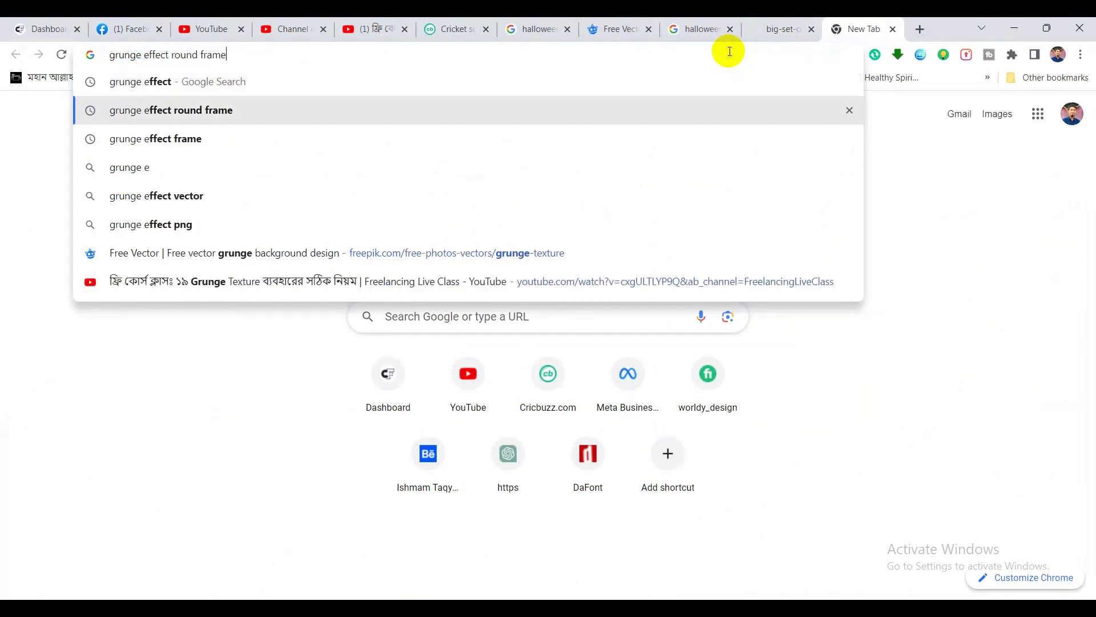
key("Up")
key("Down")
key("Down")
key("Return")
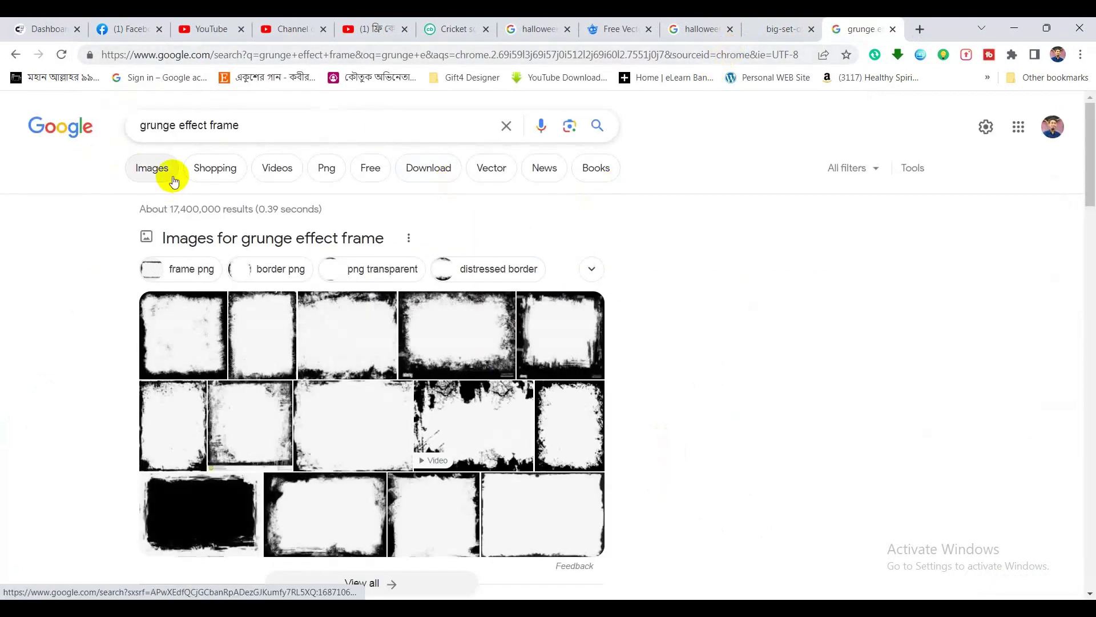
left_click(164, 174)
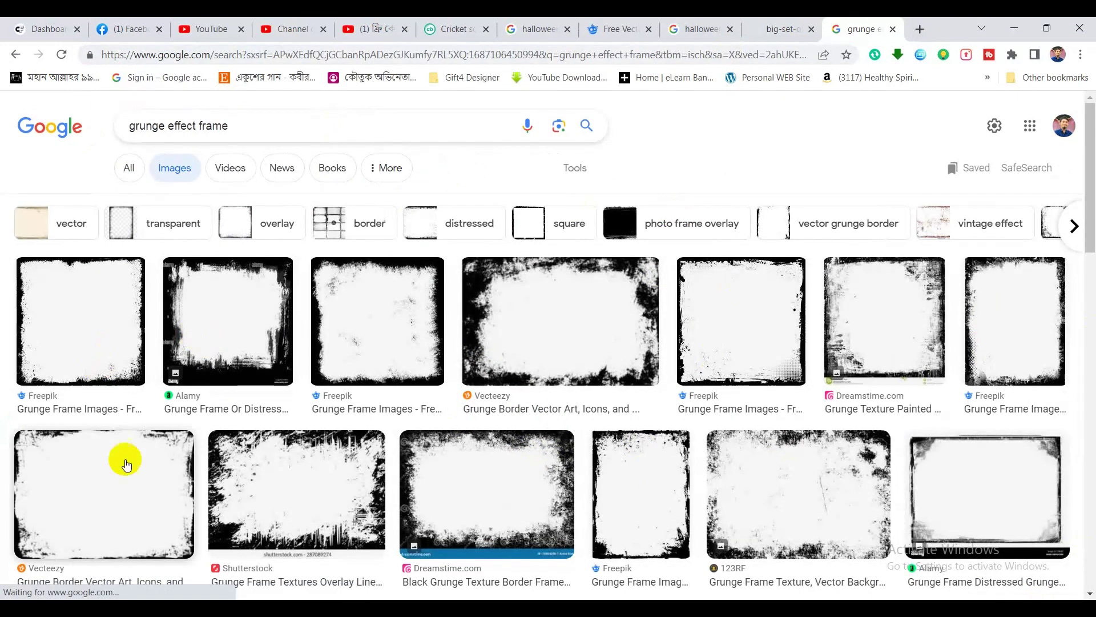
Copy the Freepik grunge frame image from the results
scroll(587, 355, "down", 1)
scroll(602, 392, "down", 2)
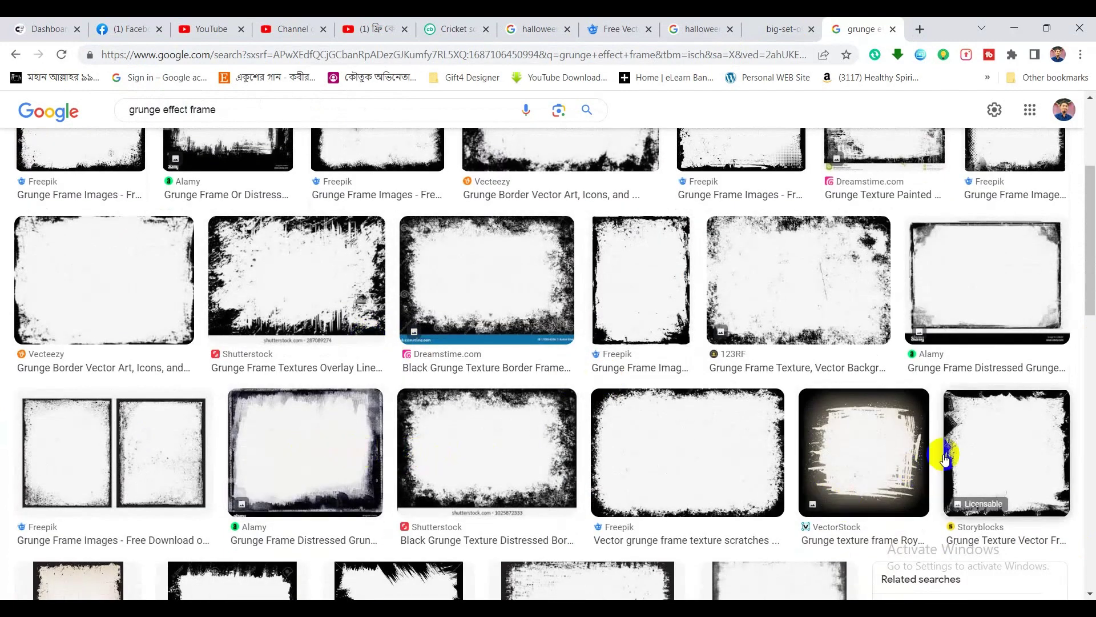
left_click(655, 227)
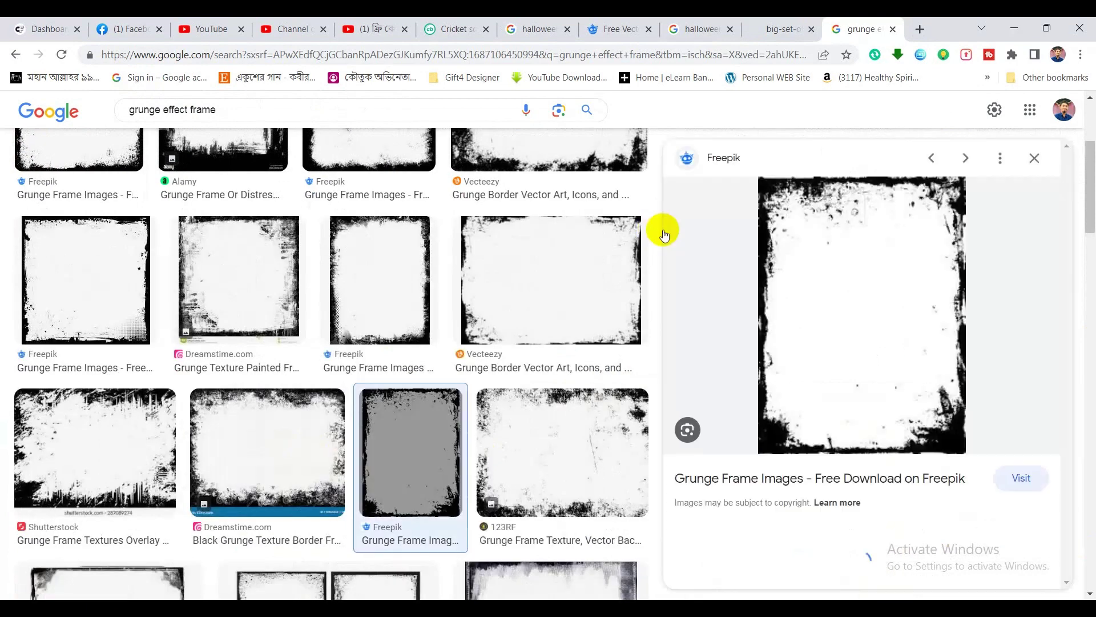
right_click(848, 271)
left_click(900, 455)
Paste and enlarge the grunge frame, trace it as Sketched Art with threshold 157, and expand
key("alt+Tab")
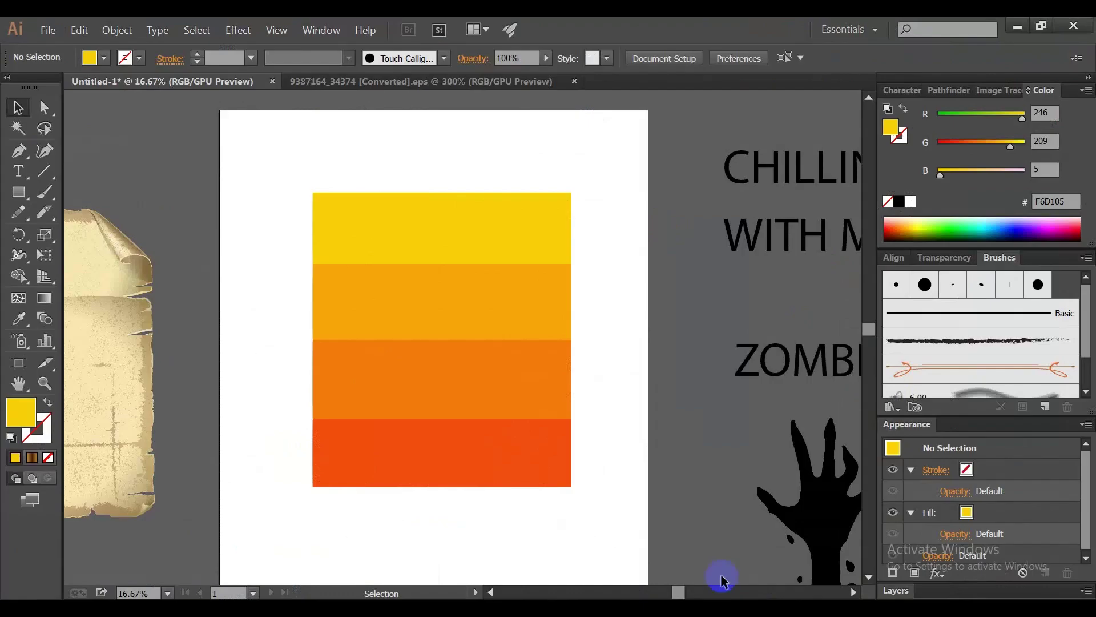
key("ctrl+v")
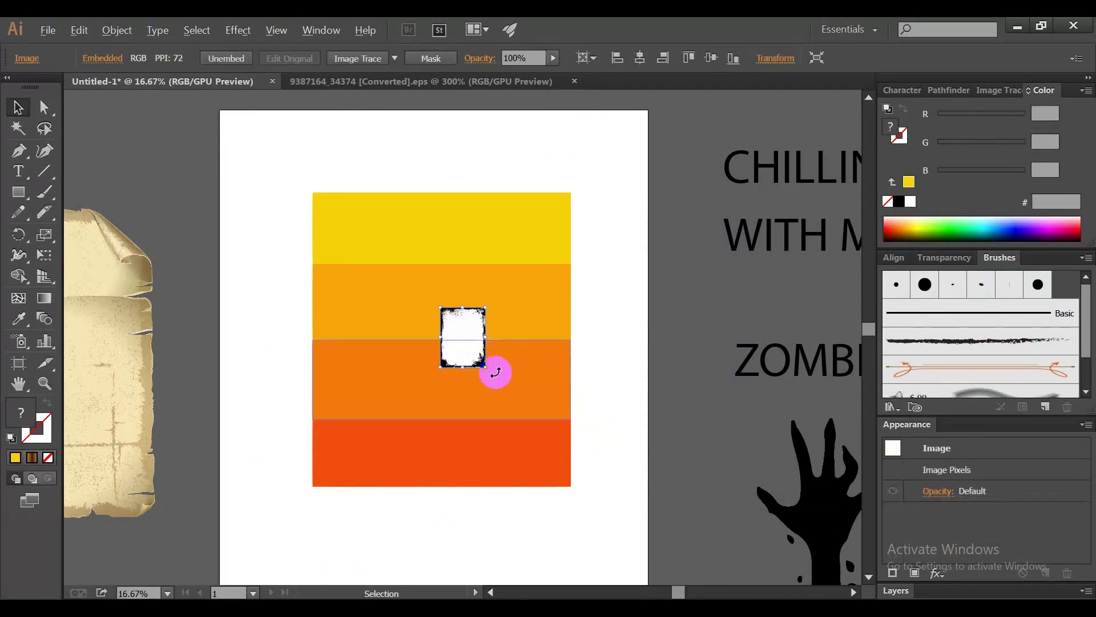
left_click_drag(485, 366, 583, 498)
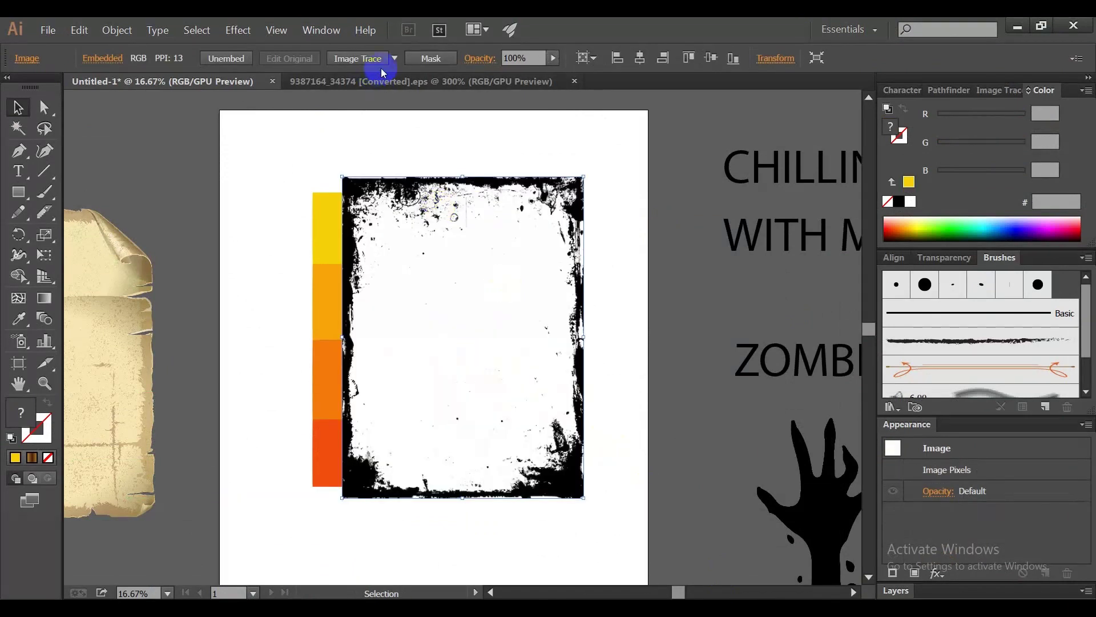
left_click(394, 59)
left_click(449, 247)
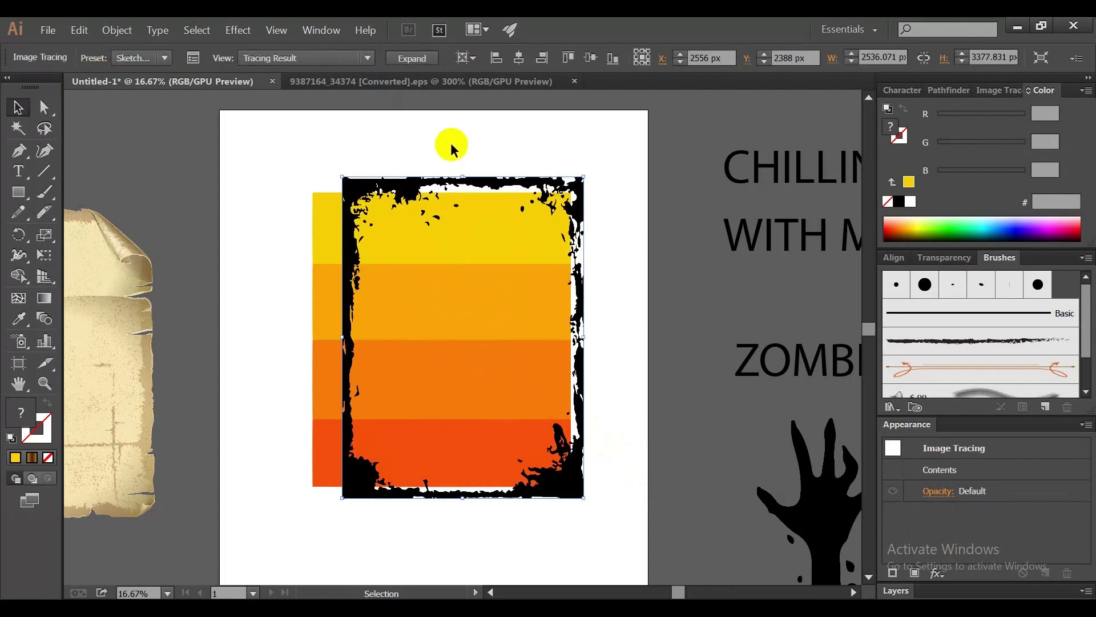
left_click(978, 91)
left_click_drag(1003, 240, 1006, 242)
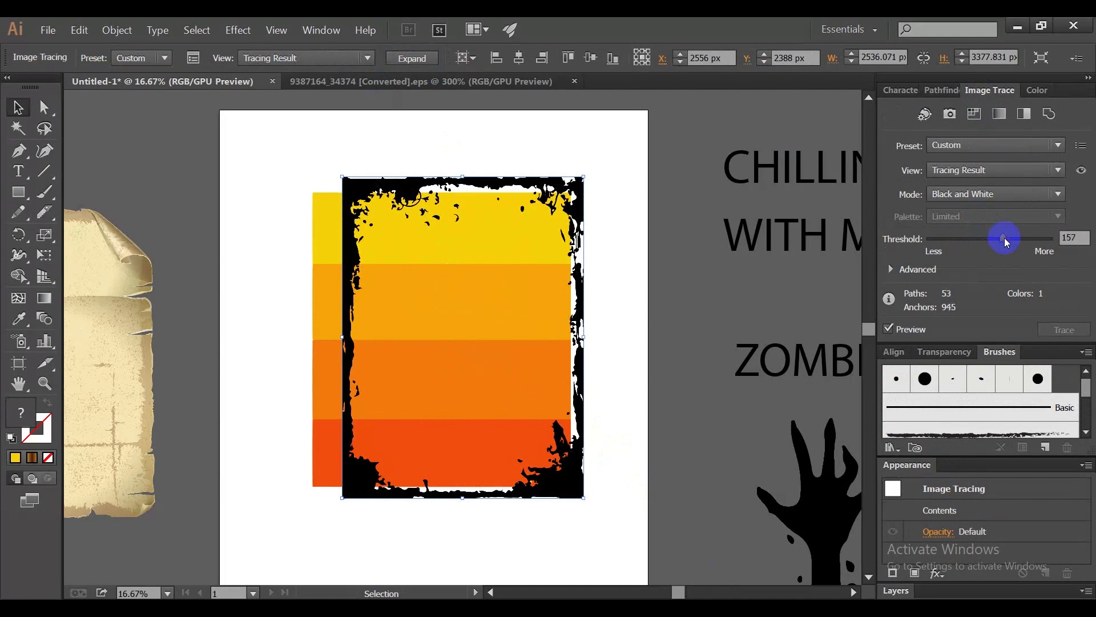
left_click(413, 57)
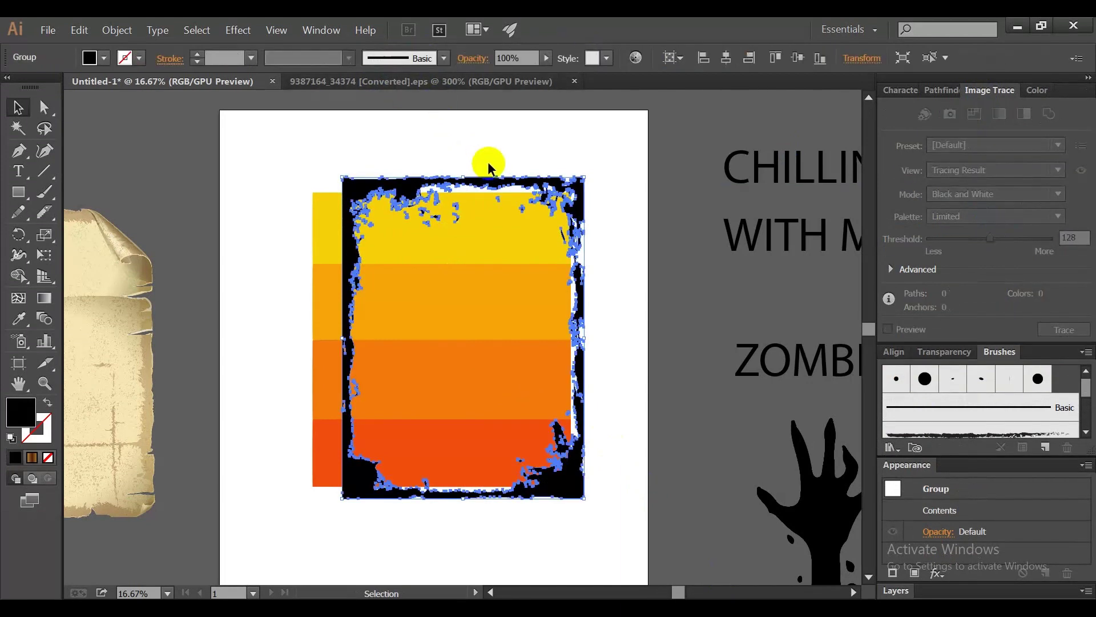
Move and resize the traced frame to cover the four stripes
left_click_drag(470, 183, 438, 192)
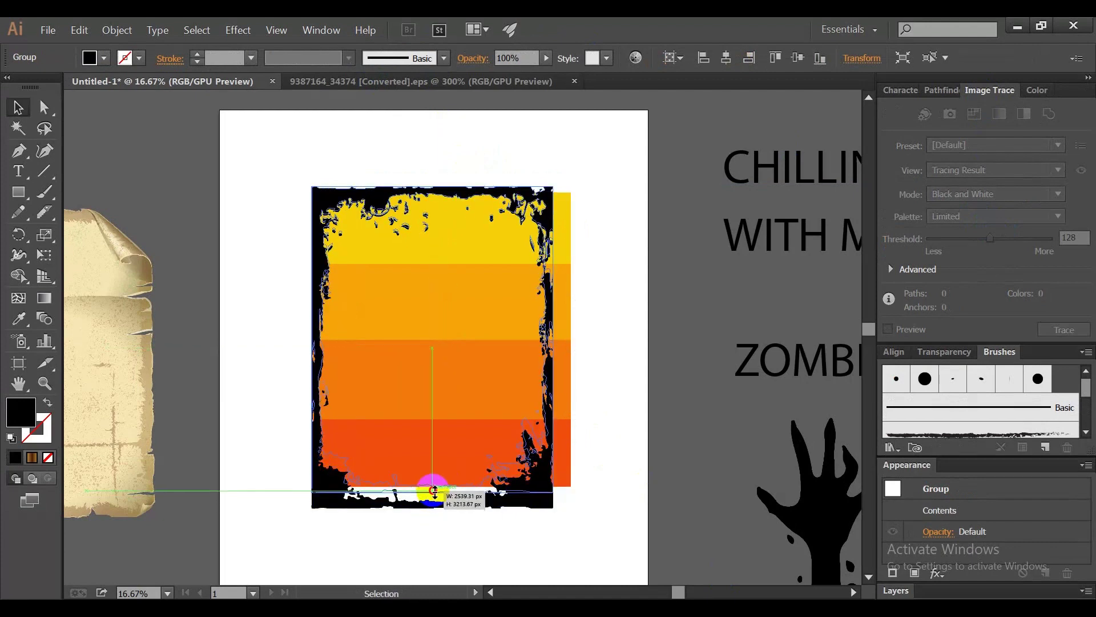
left_click_drag(432, 507, 431, 489)
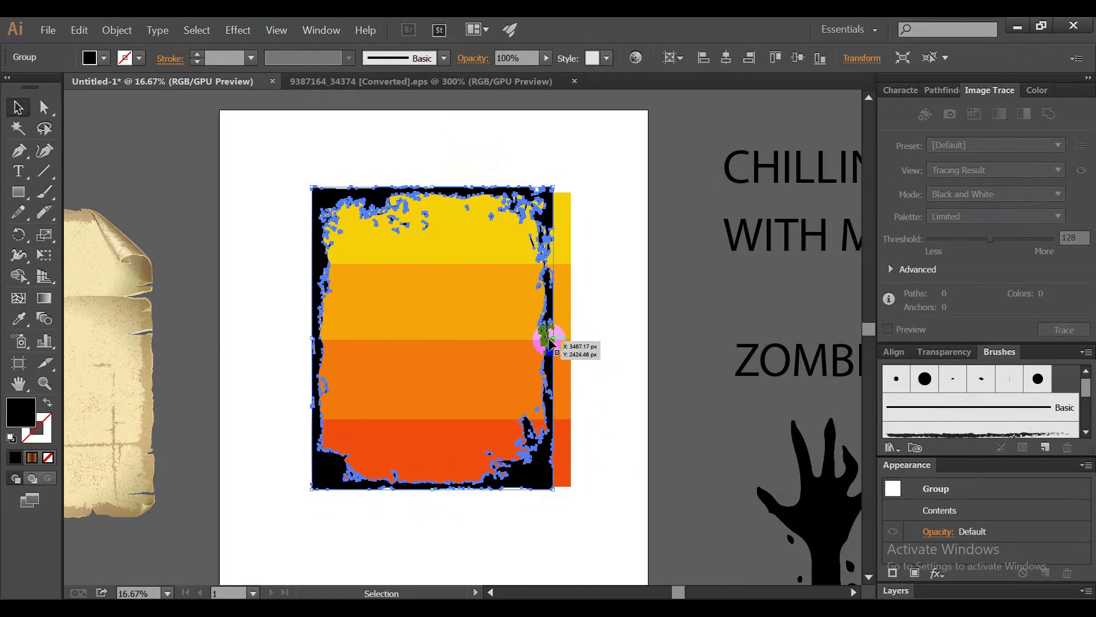
left_click_drag(553, 339, 571, 339)
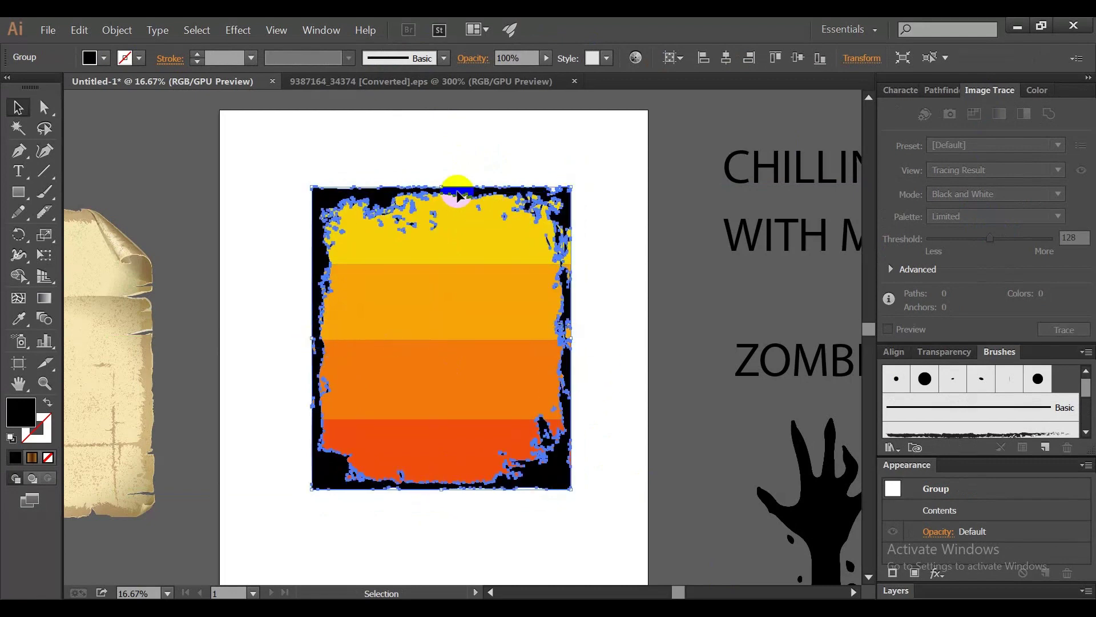
Cut the traced grunge frame to the clipboard and group the four colour stripes
key("a")
left_click(560, 424)
key("Delete")
key("v")
left_click(524, 387)
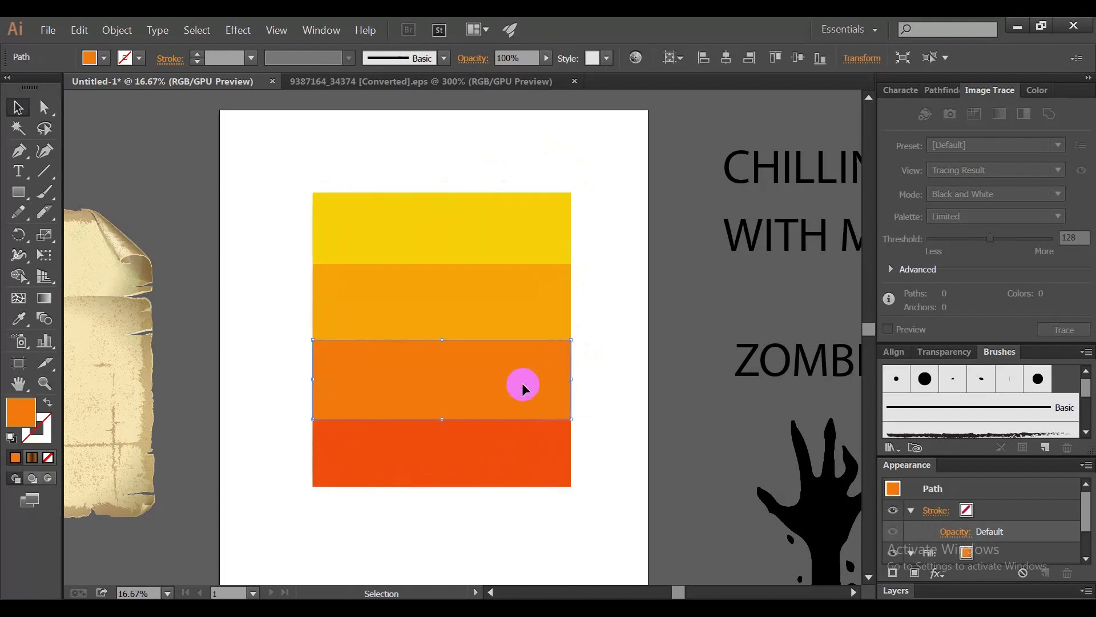
left_click_drag(599, 191, 428, 460)
key("ctrl+g")
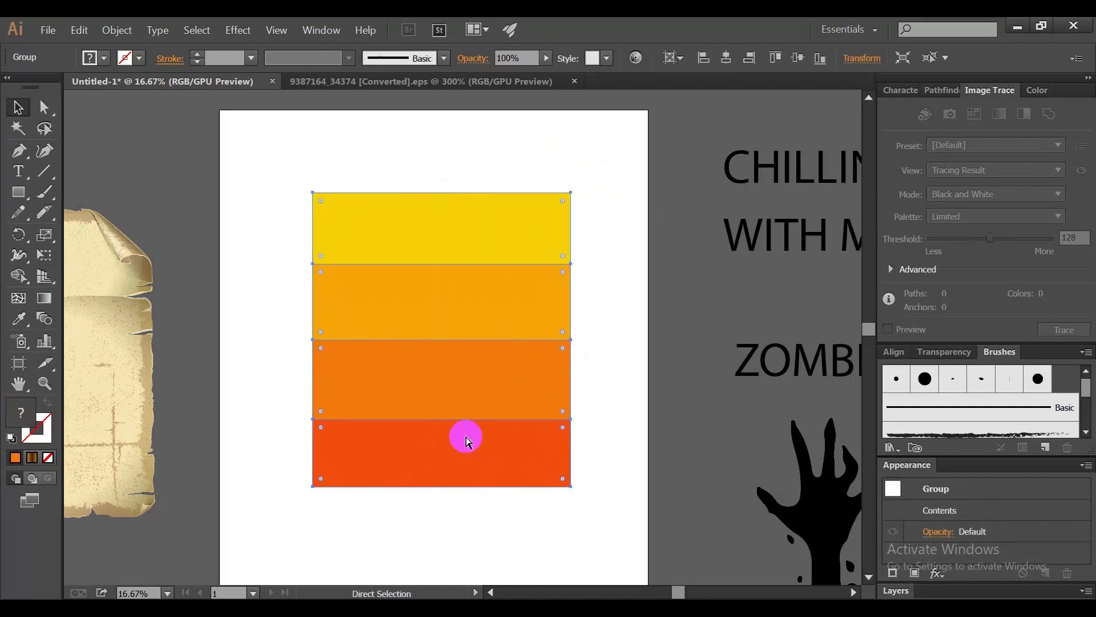
Make an unclipped opacity mask on the stripes and paste the grunge frame into it
left_click(946, 352)
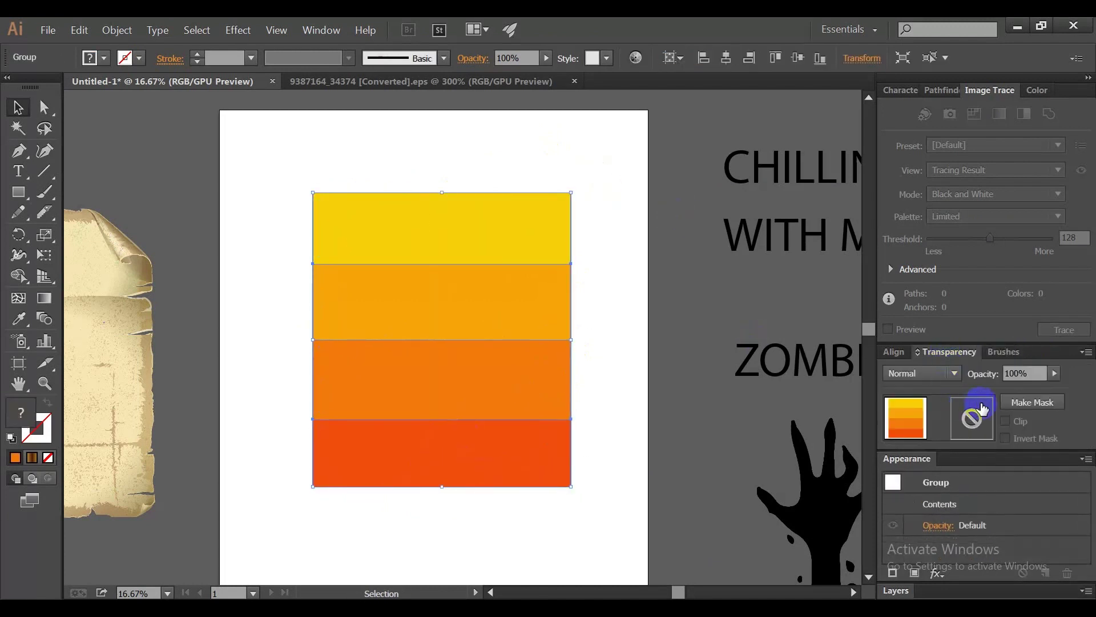
left_click(1007, 403)
left_click(1005, 421)
key("ctrl+f")
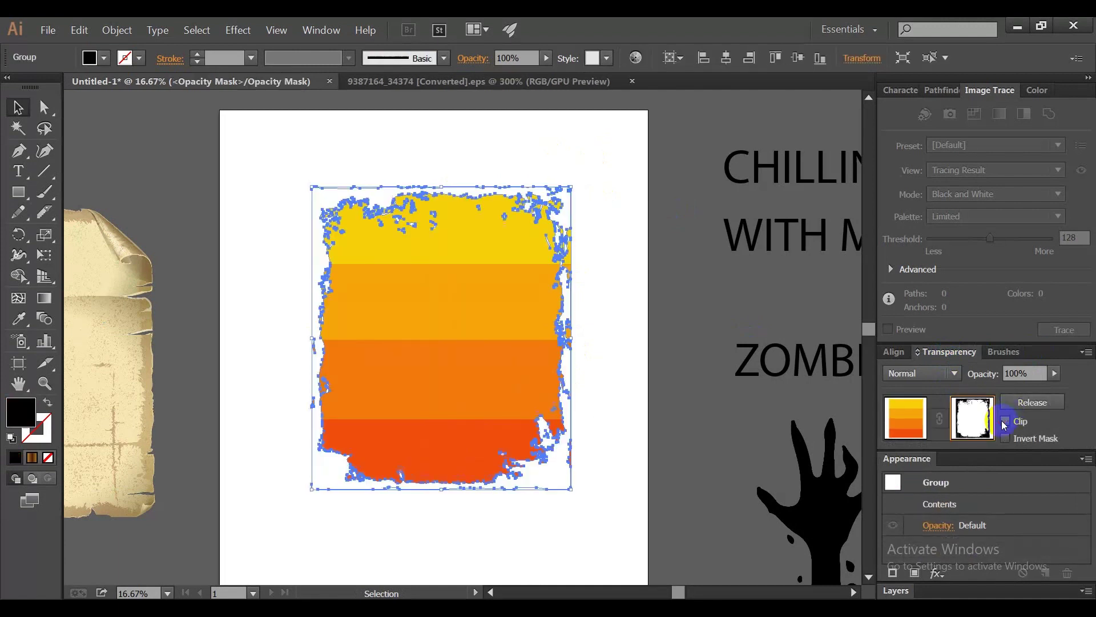
left_click(1039, 406)
left_click(664, 349)
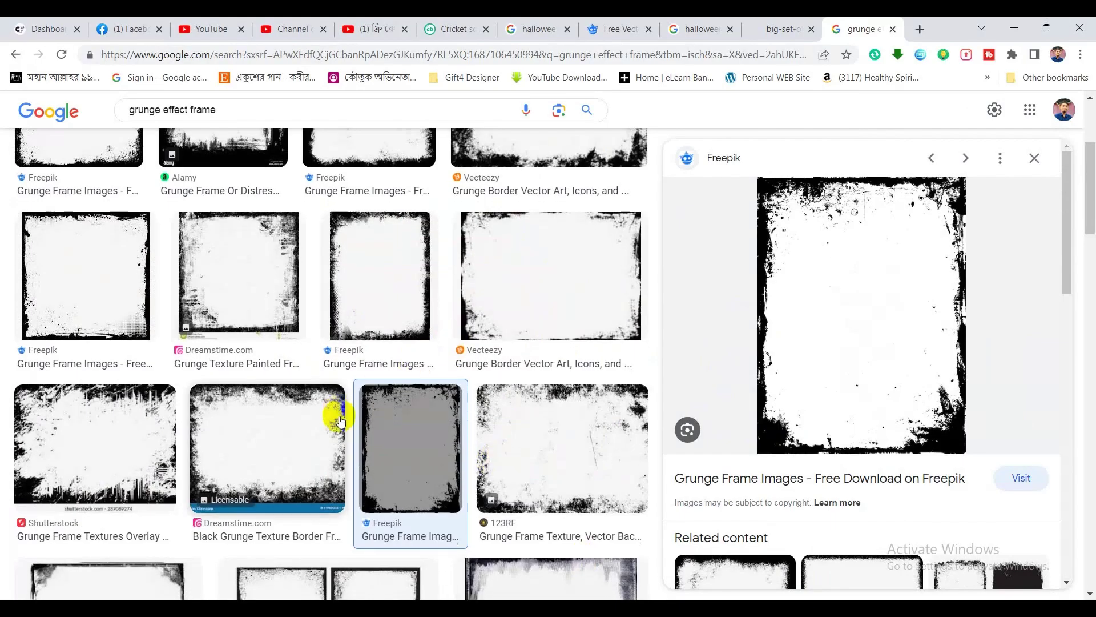
Change the Google image search to 'grunge effect'
scroll(335, 416, "down", 5)
left_click(275, 114)
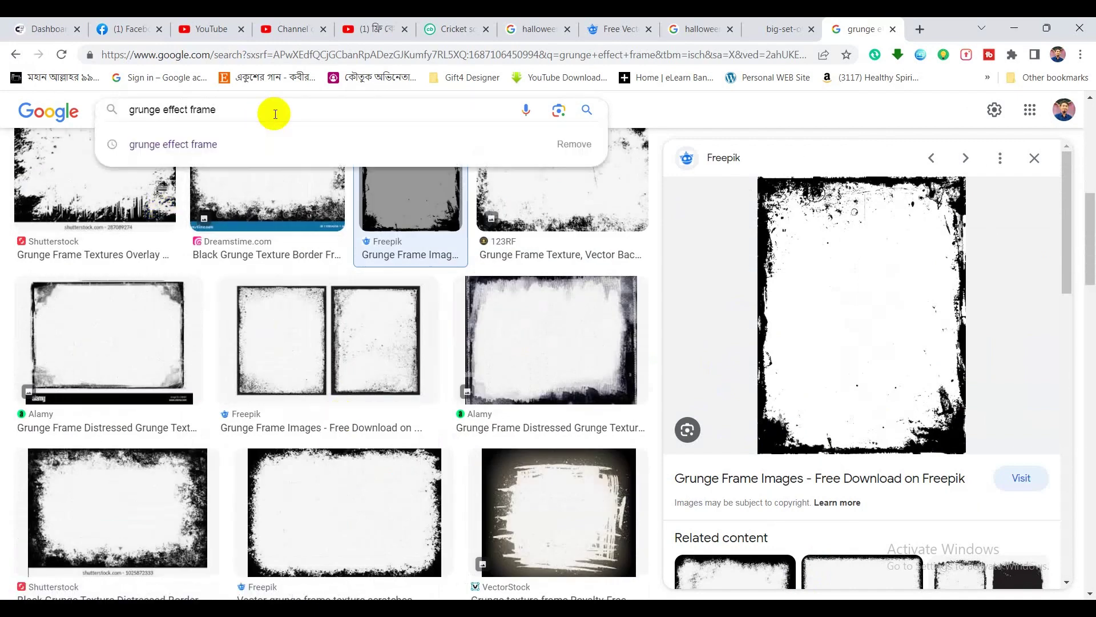
key("BackSpace")
key("BackSpace")
key("Return")
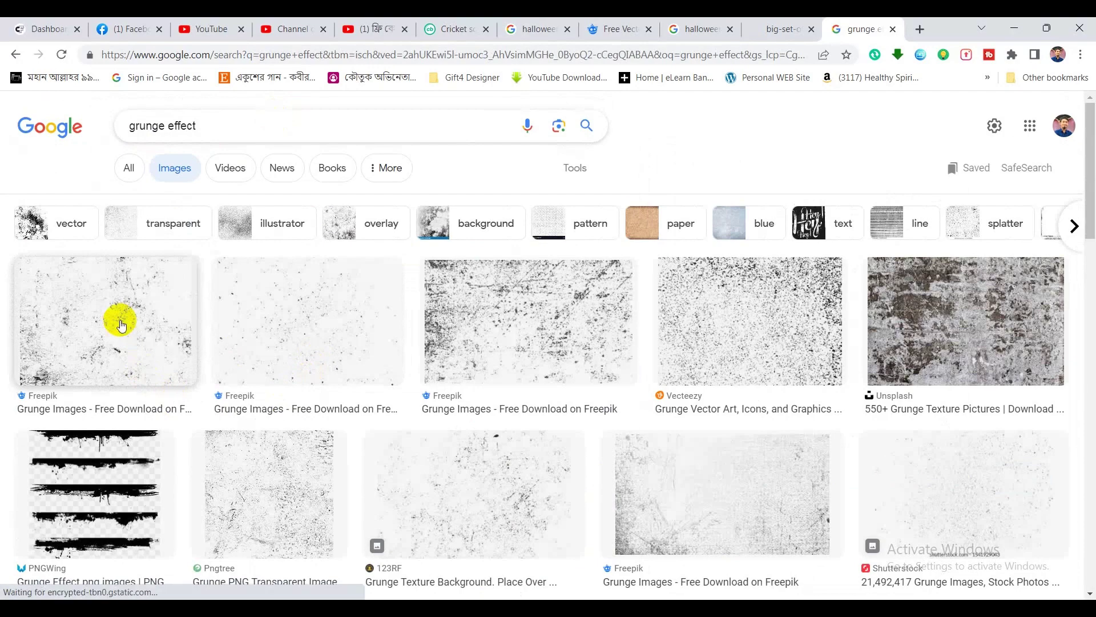
Save the Freepik speckled grunge texture image from its preview
left_click(579, 324)
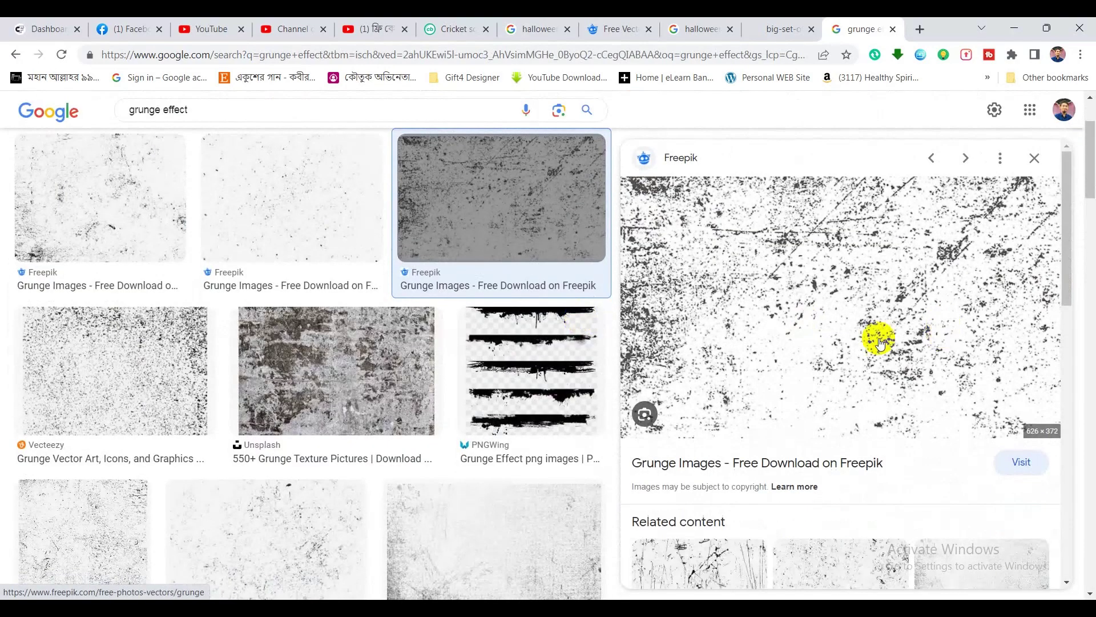
right_click(857, 273)
left_click(910, 444)
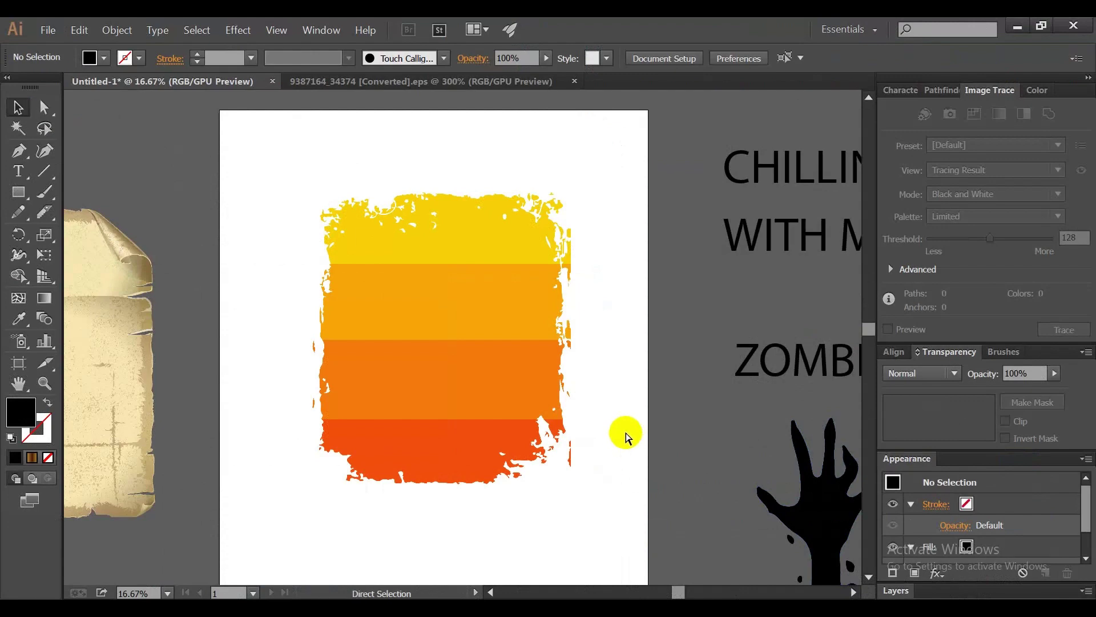
Paste and enlarge the grunge image, trace it at threshold 190, expand, and shrink it to a small patch
key("ctrl+v")
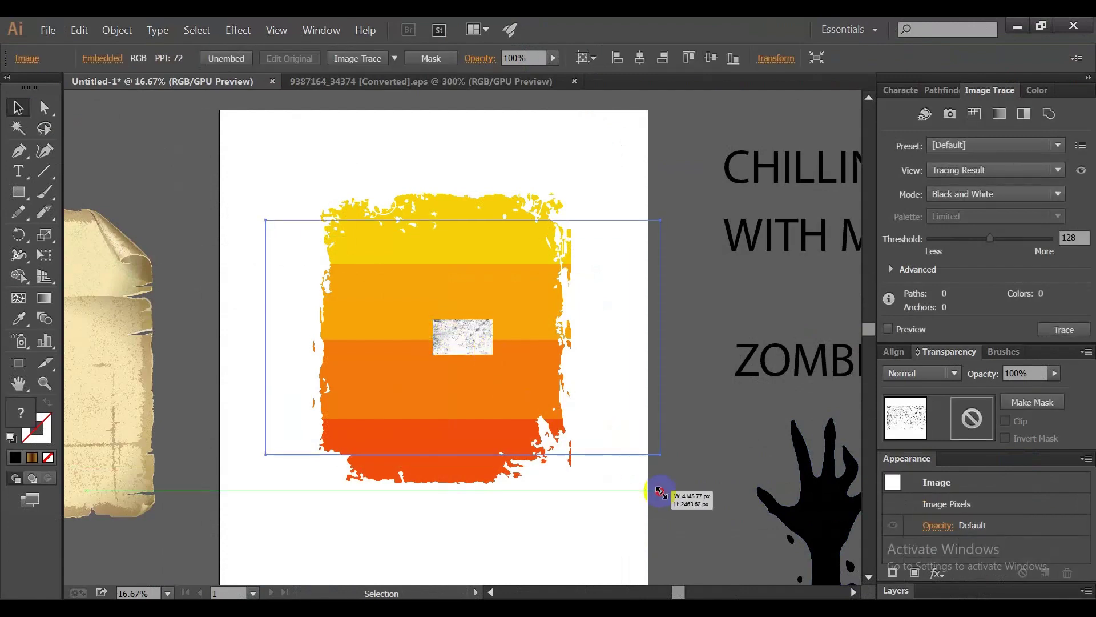
left_click_drag(495, 358, 661, 456)
left_click(394, 59)
left_click(439, 254)
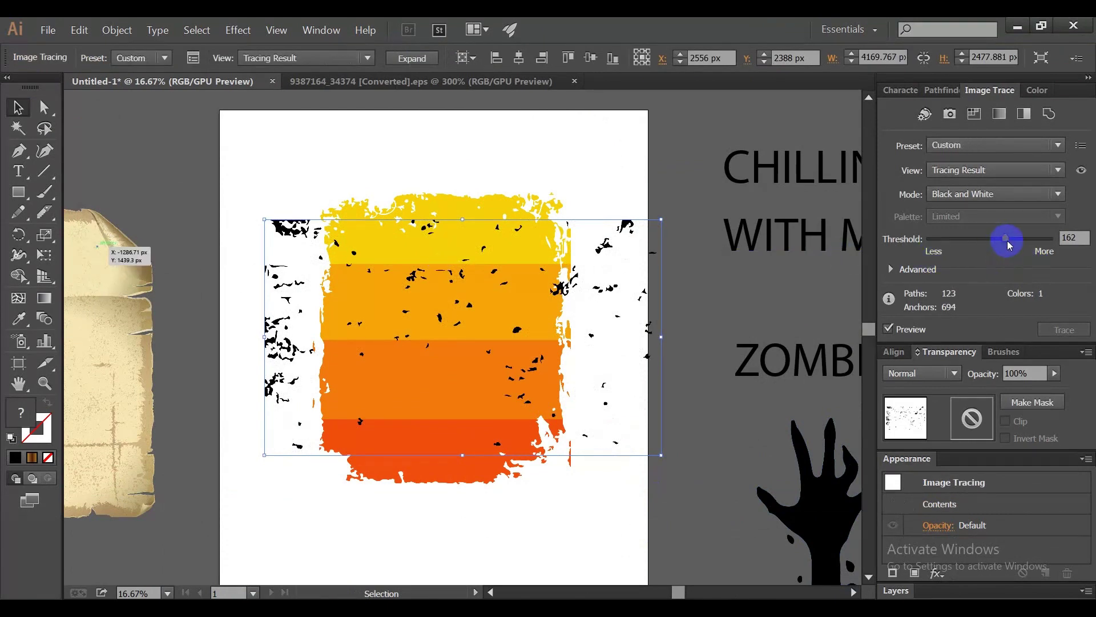
left_click(1020, 239)
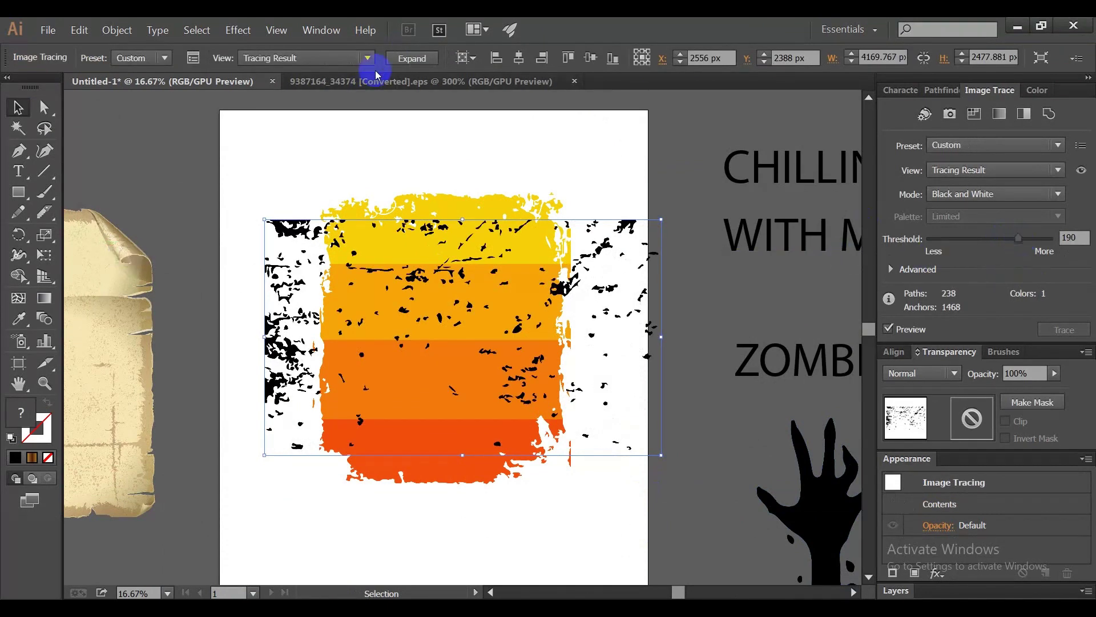
left_click(410, 58)
left_click_drag(655, 338, 322, 302)
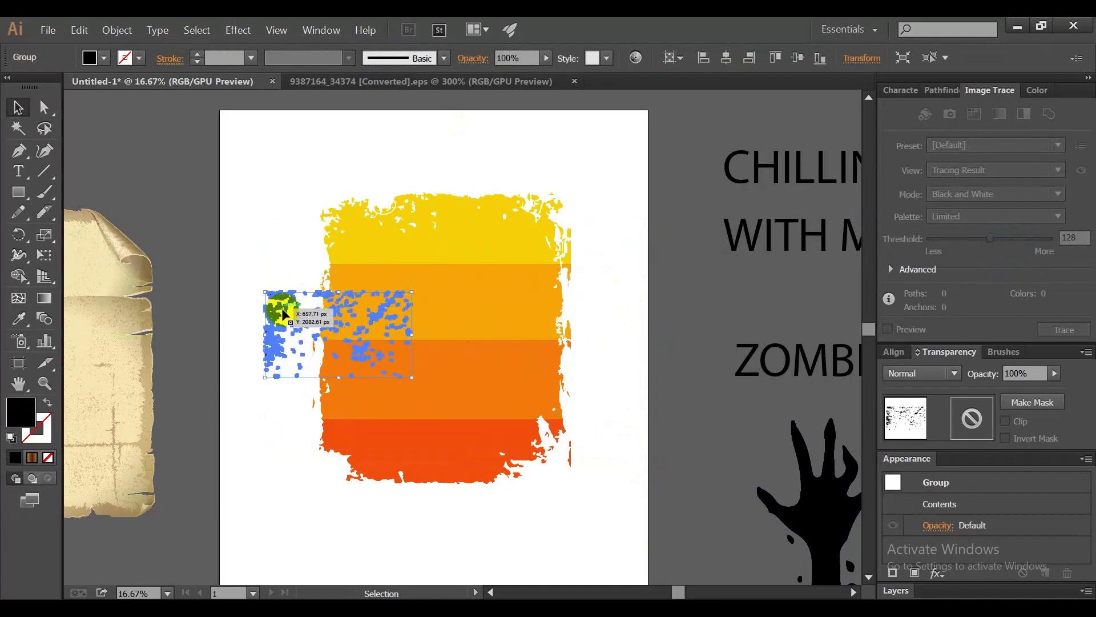
Move and rotate the speck patch to line it up along the top yellow band
mouse_move(281, 310)
left_mouse_down()
mouse_move(333, 215)
mouse_move(460, 217)
left_mouse_up()
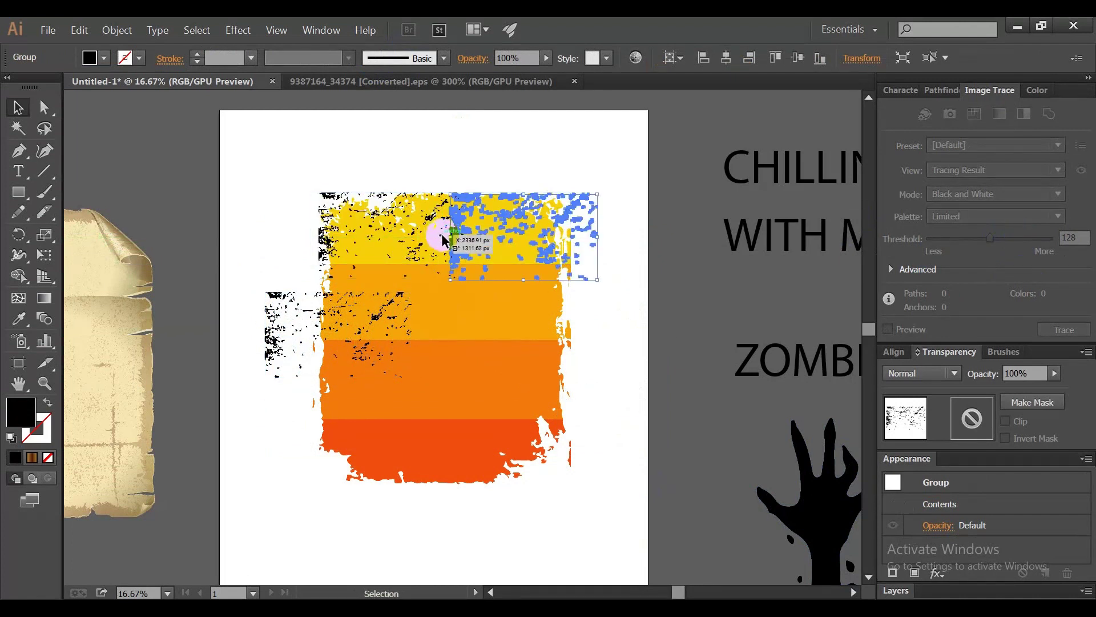
left_click_drag(446, 237, 613, 240)
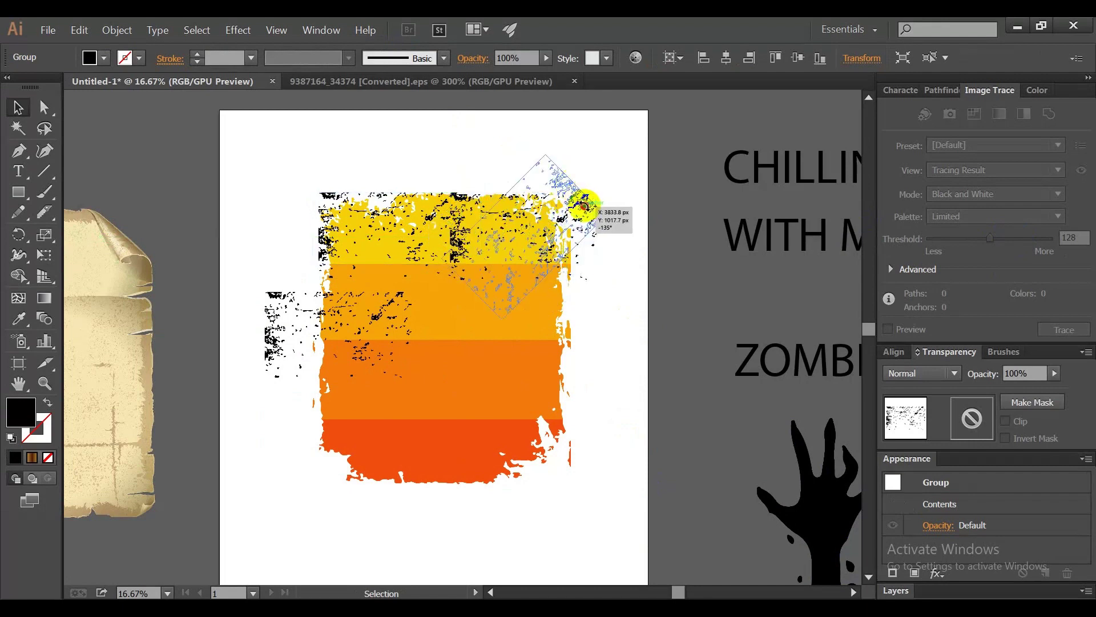
left_click(614, 240)
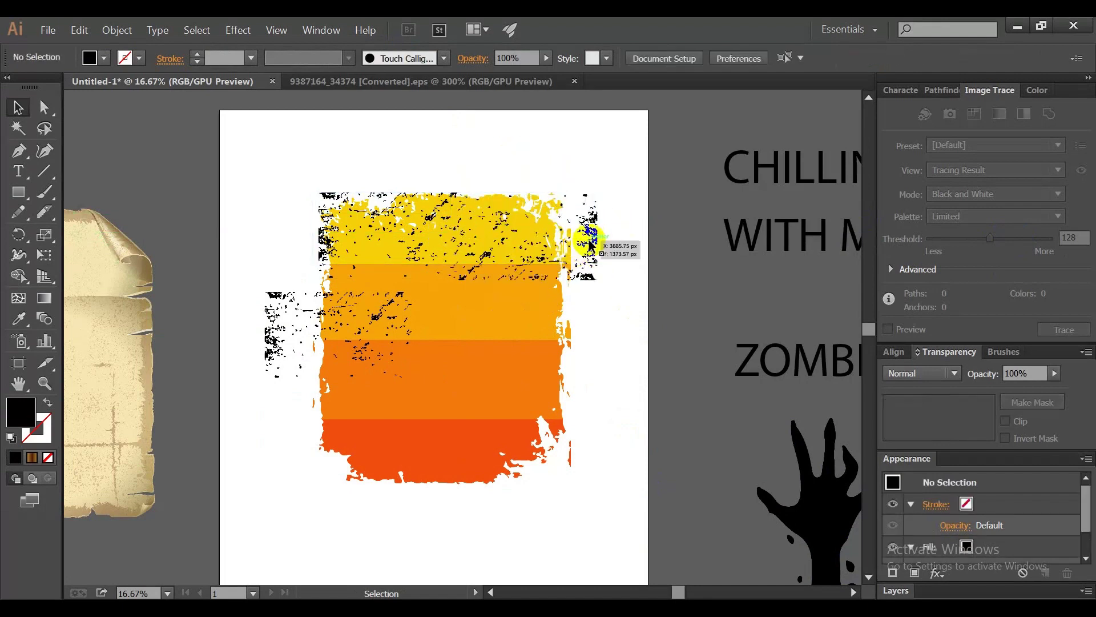
left_click(591, 237)
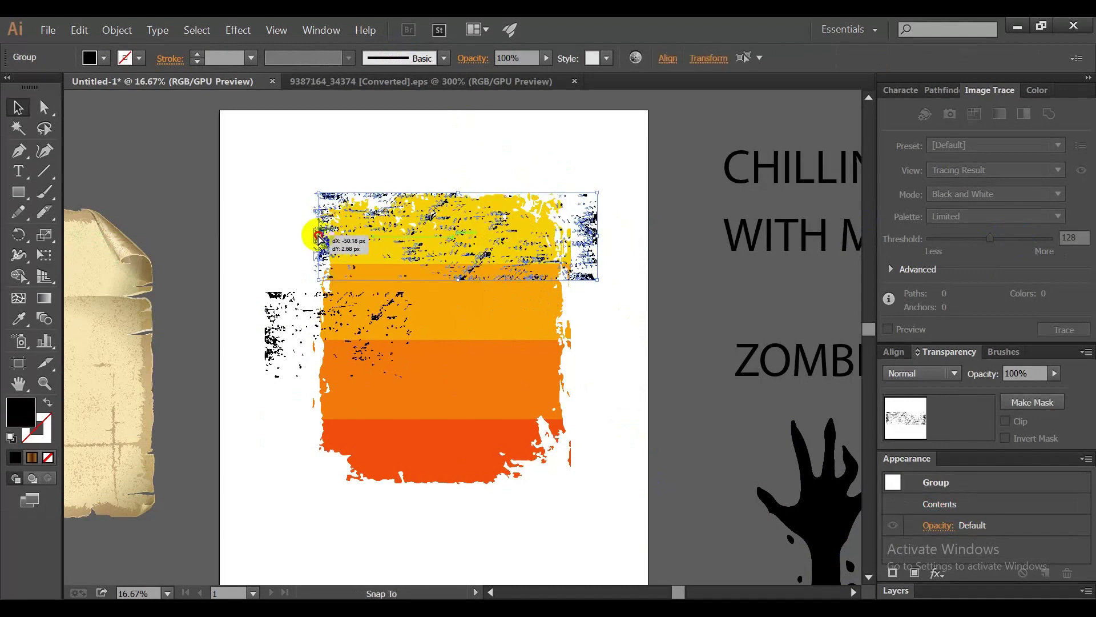
left_click_drag(324, 240, 318, 240)
left_click_drag(280, 297, 246, 197)
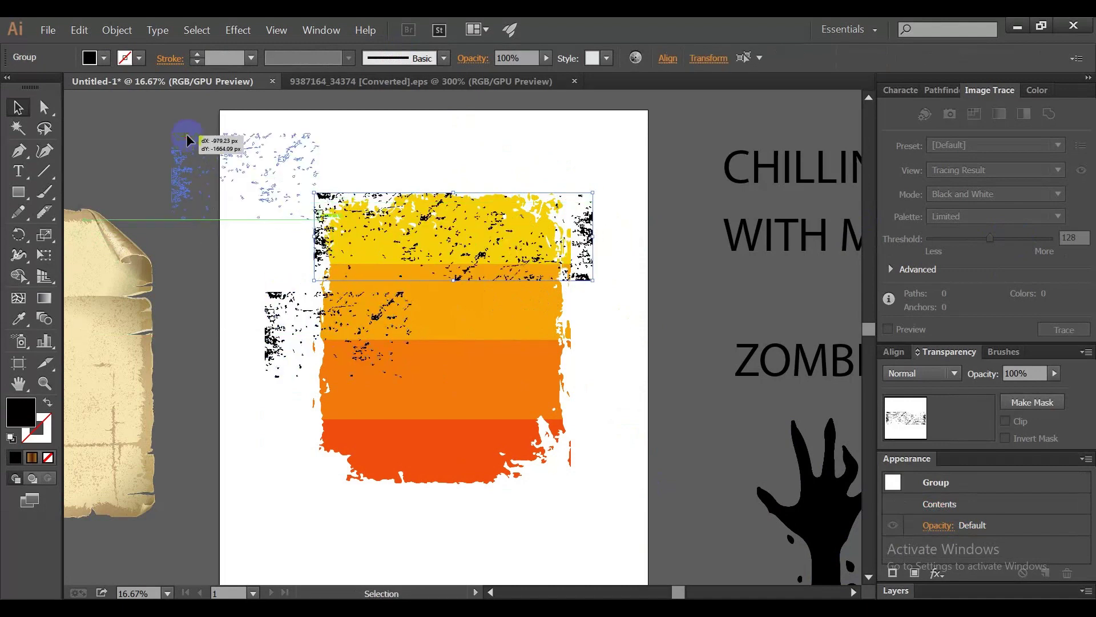
left_click(318, 220)
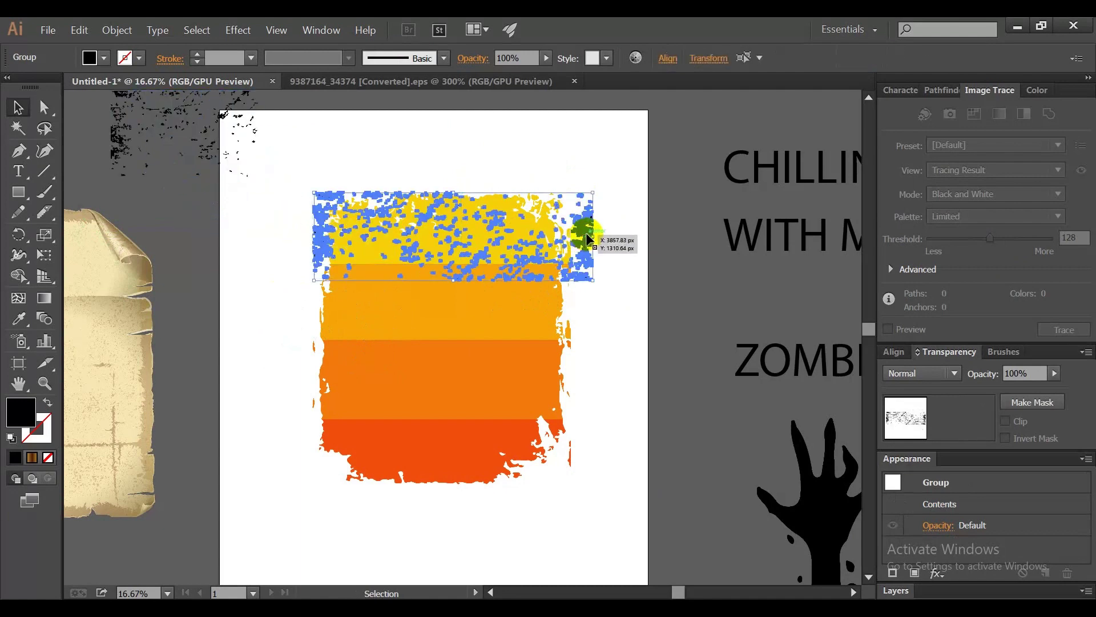
left_click_drag(585, 242, 572, 307)
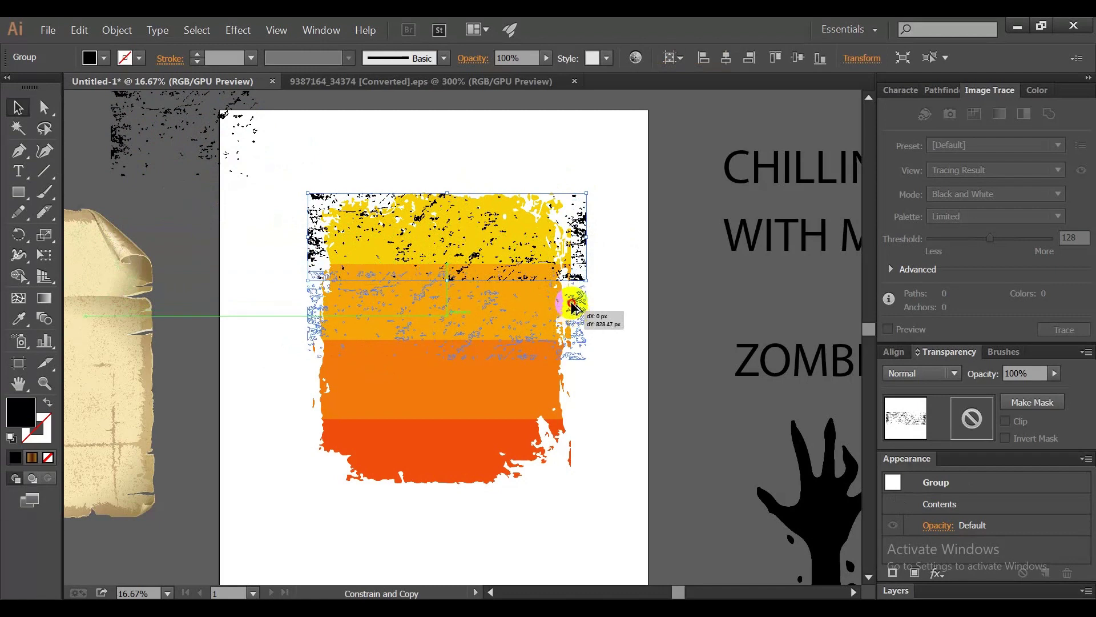
Copy the speck patch down over the second, third and bottom red bands
left_click_drag(573, 307, 571, 377)
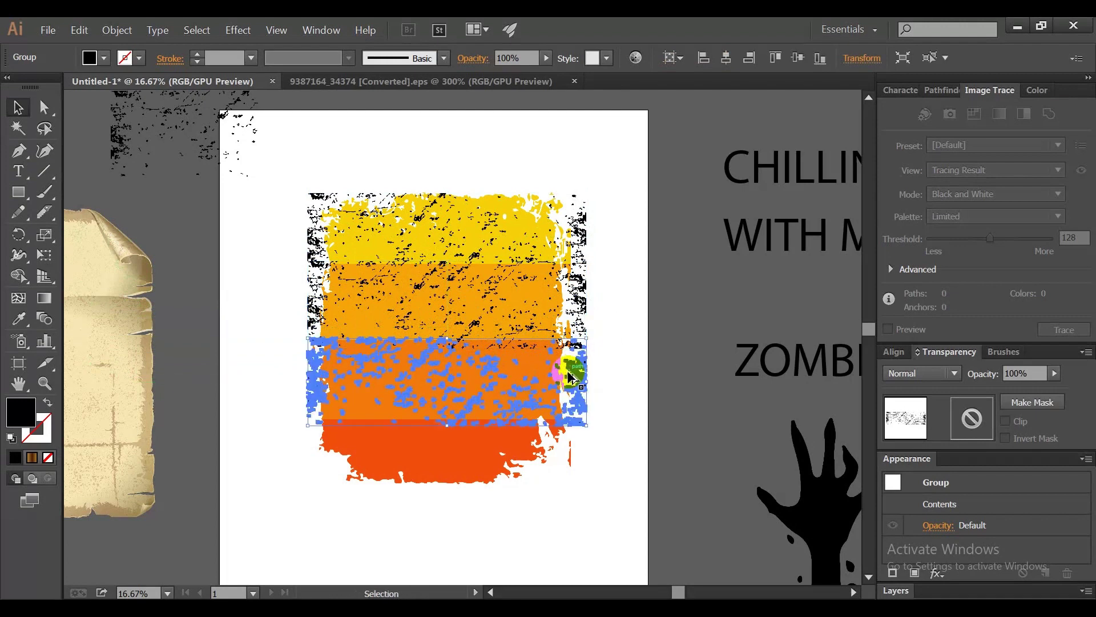
left_click_drag(563, 448, 578, 446)
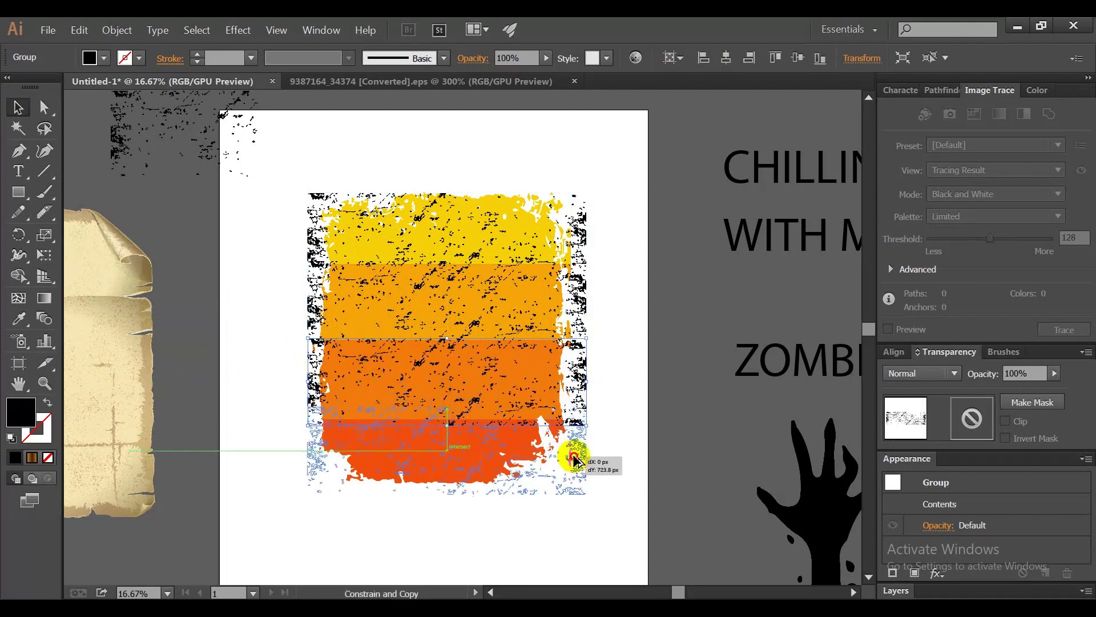
left_click_drag(578, 445, 572, 451)
left_click(632, 440)
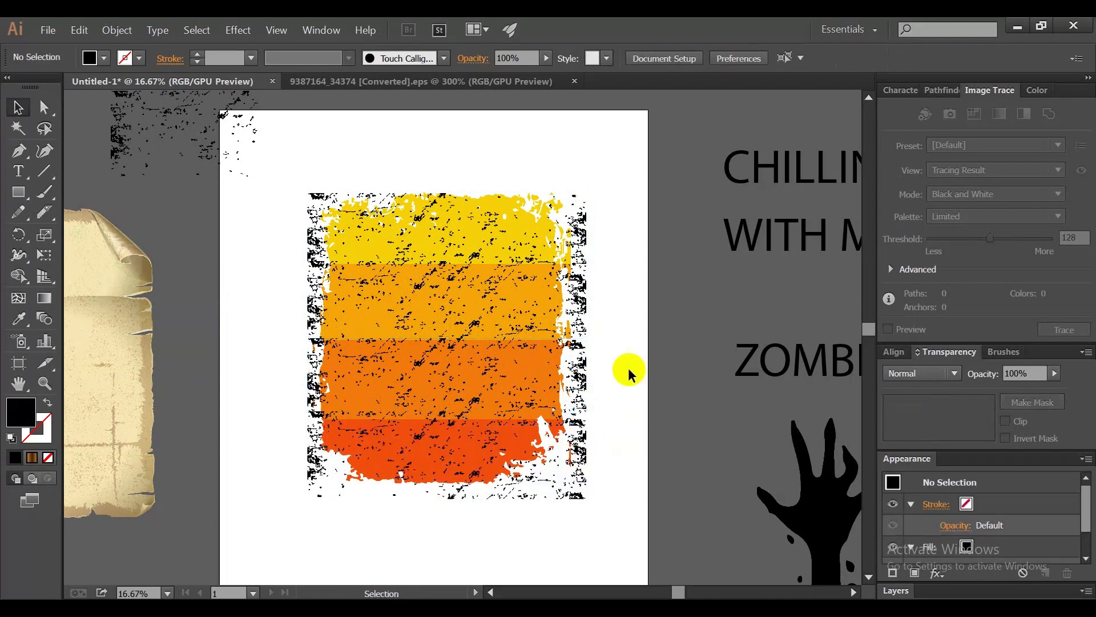
Make an opacity mask from the speck texture over the striped block
left_click_drag(612, 172, 583, 528)
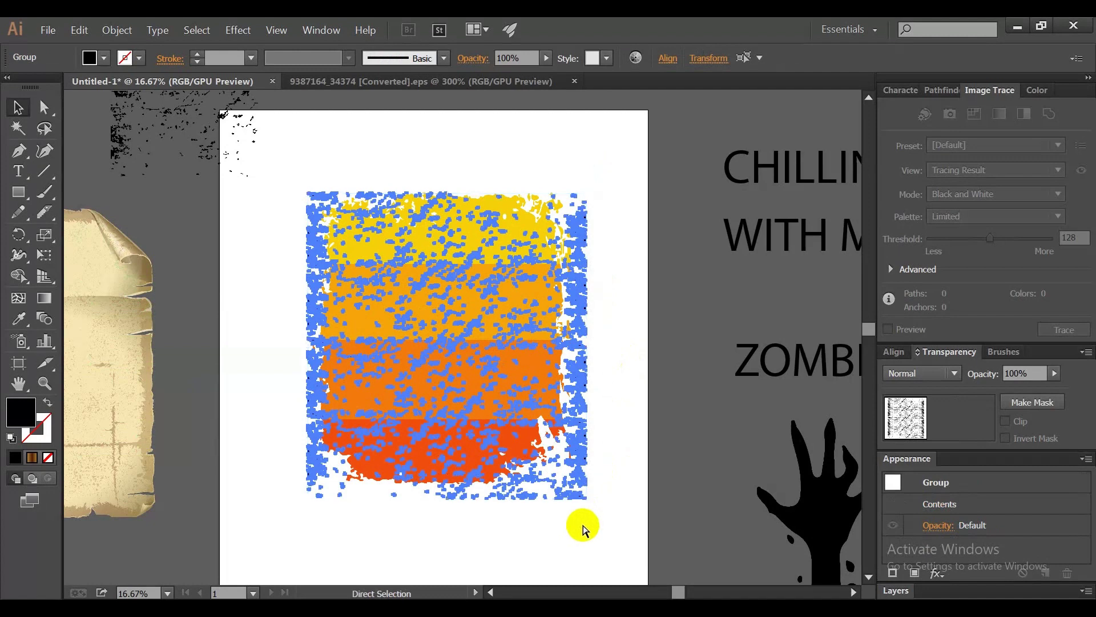
left_click(518, 309)
left_click(966, 422)
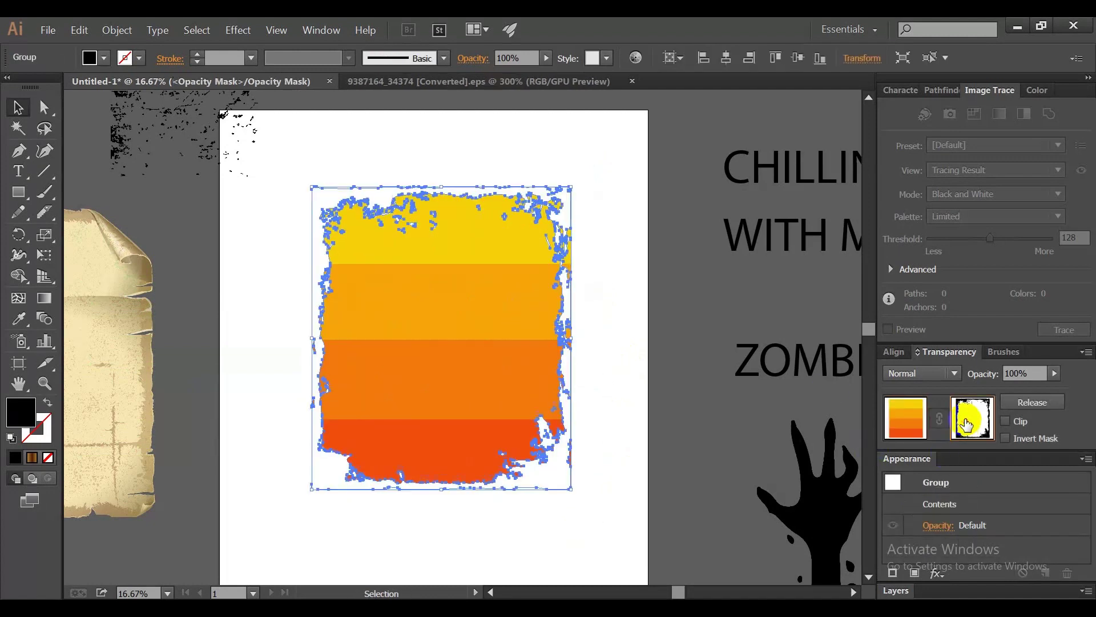
key("ctrl+a")
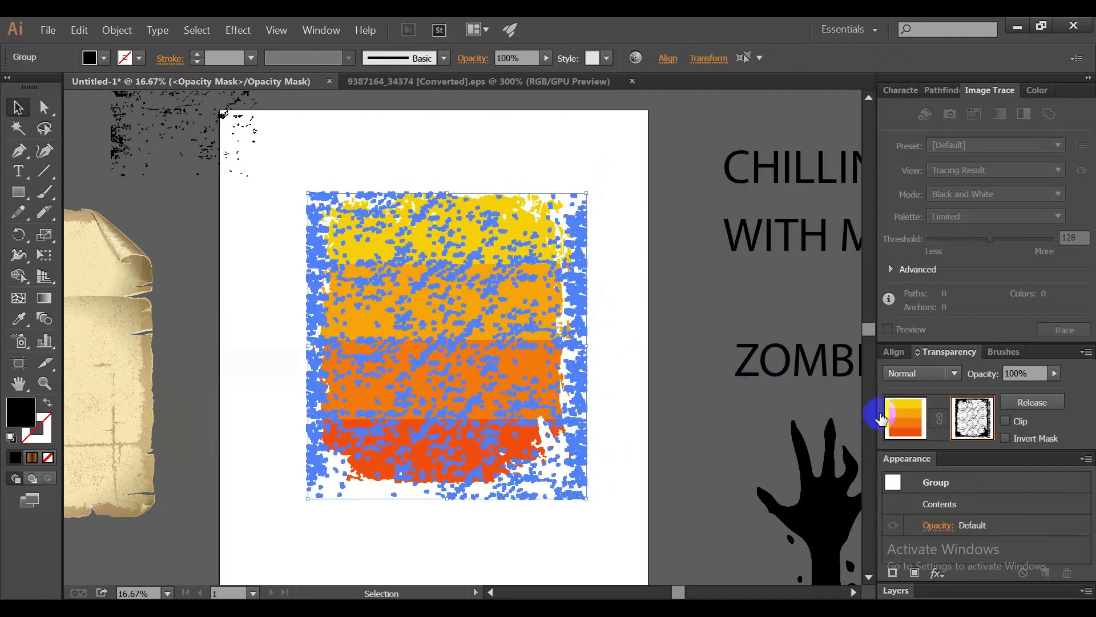
left_click(881, 418)
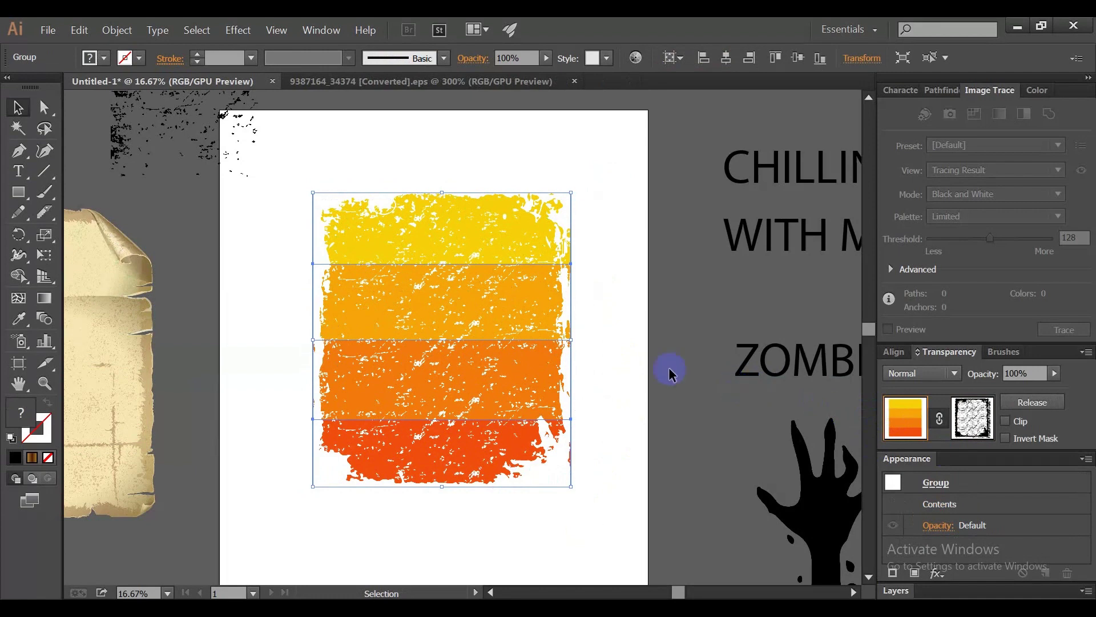
left_click(683, 373)
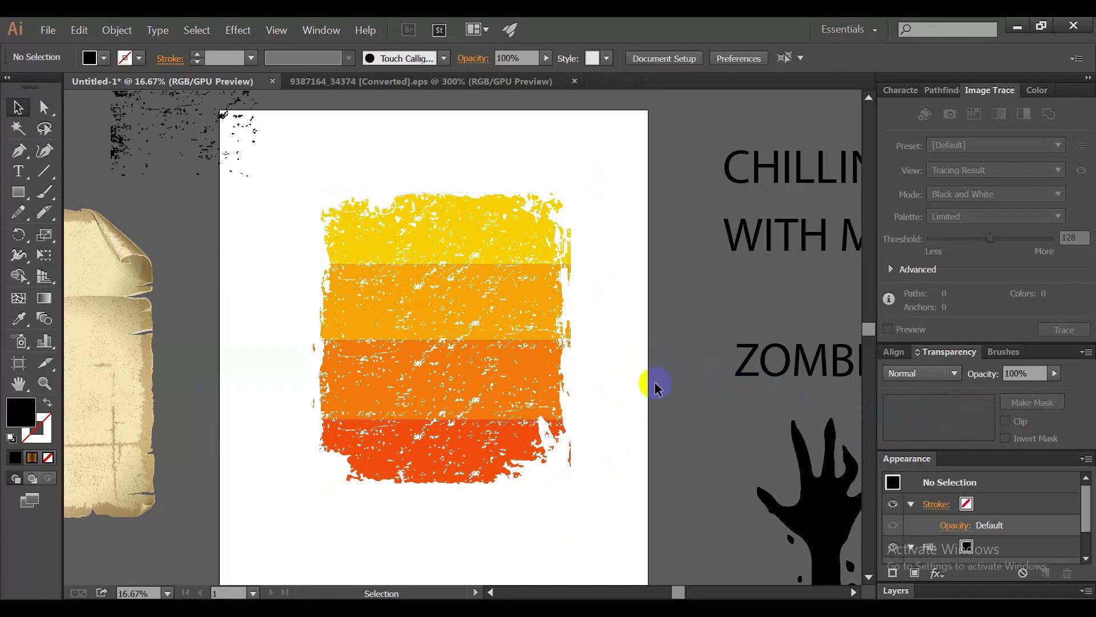
Scale and narrow the mask texture into the block's upper-left area
key("ctrl+z")
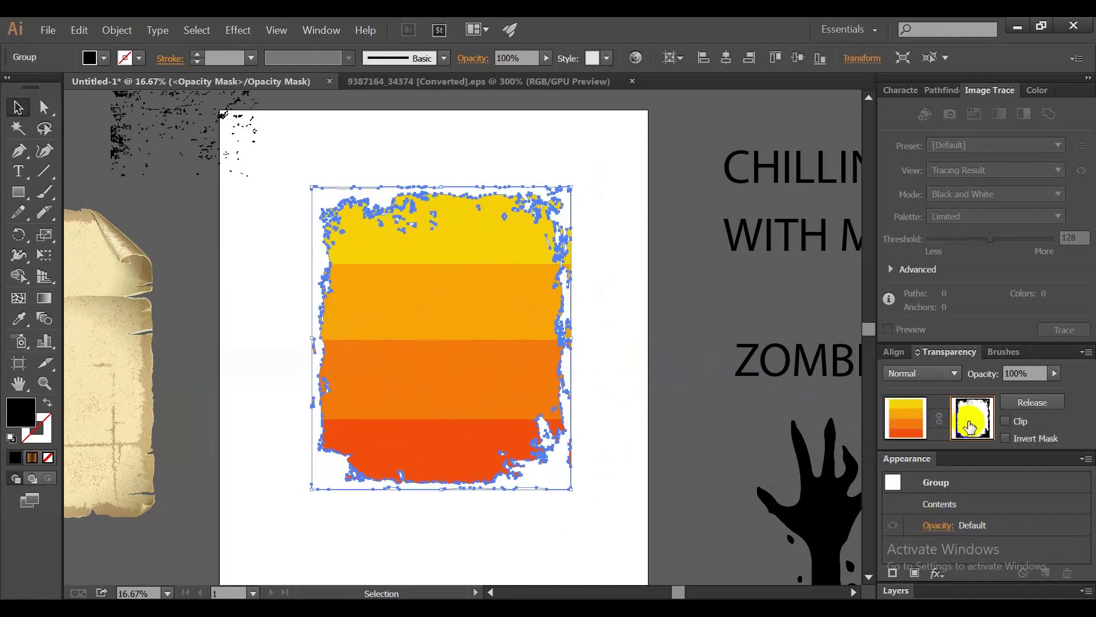
key("ctrl+v")
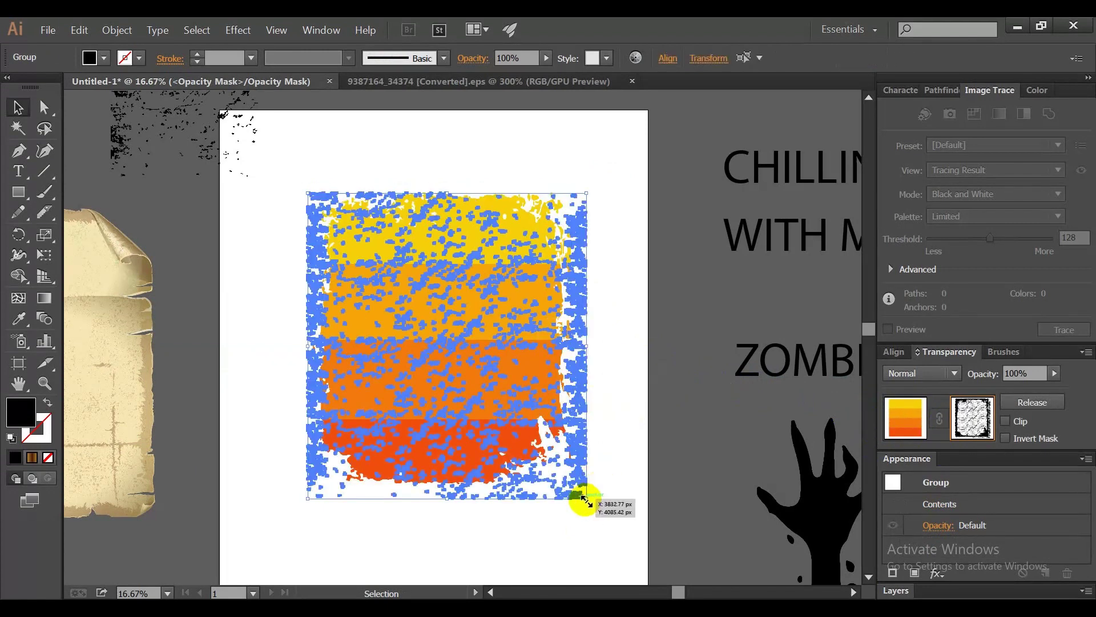
left_click_drag(584, 499, 475, 360)
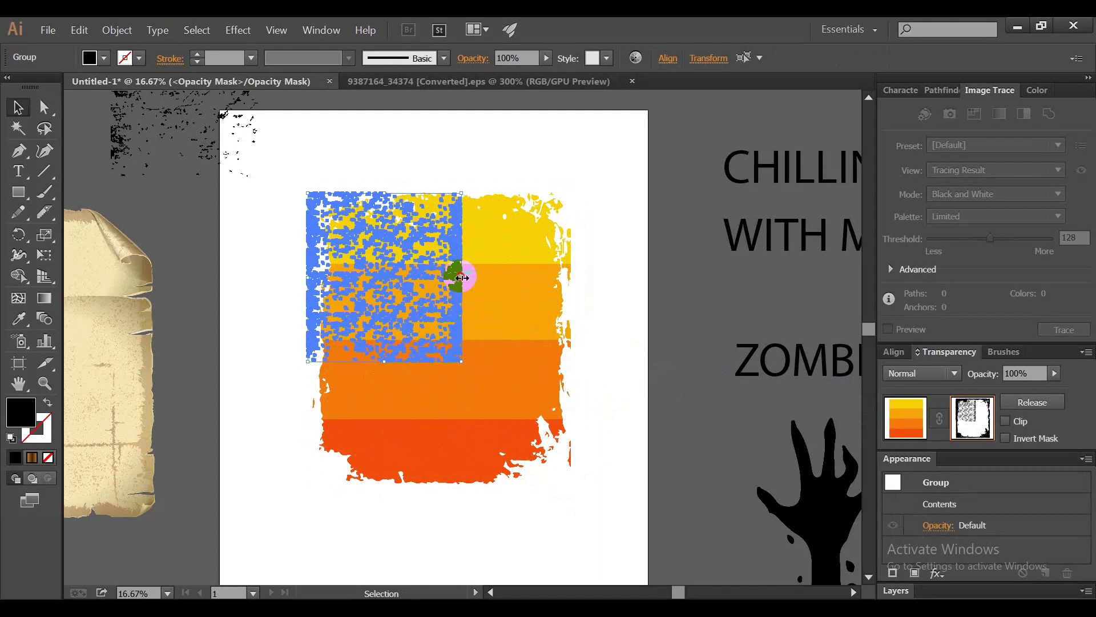
mouse_move(461, 277)
left_mouse_down()
mouse_move(434, 278)
mouse_move(528, 260)
left_mouse_up()
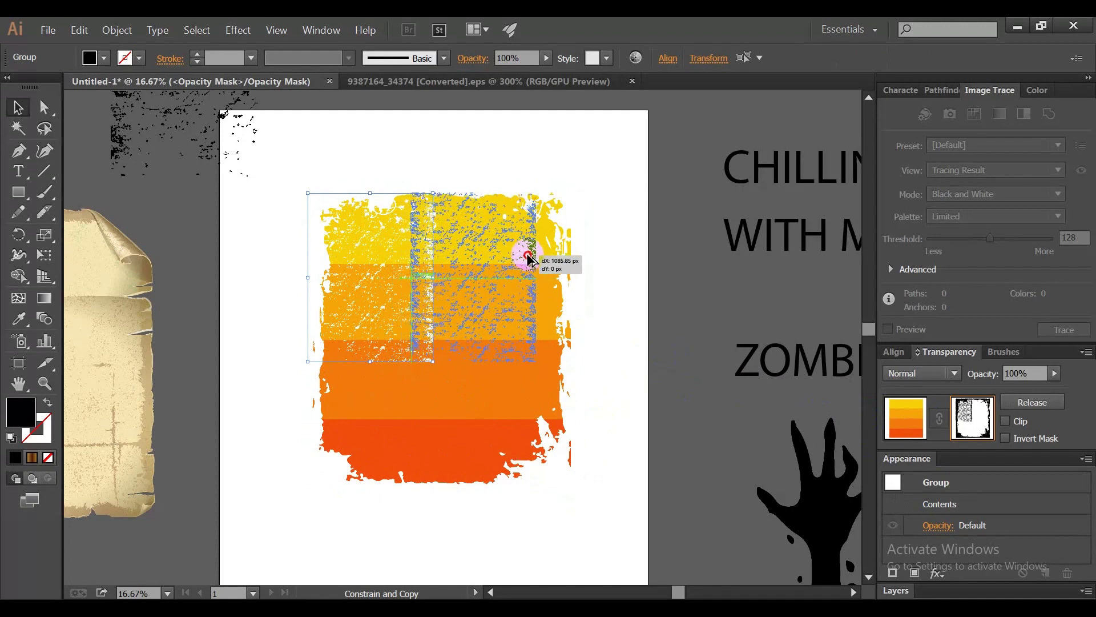
left_click_drag(528, 260, 528, 254)
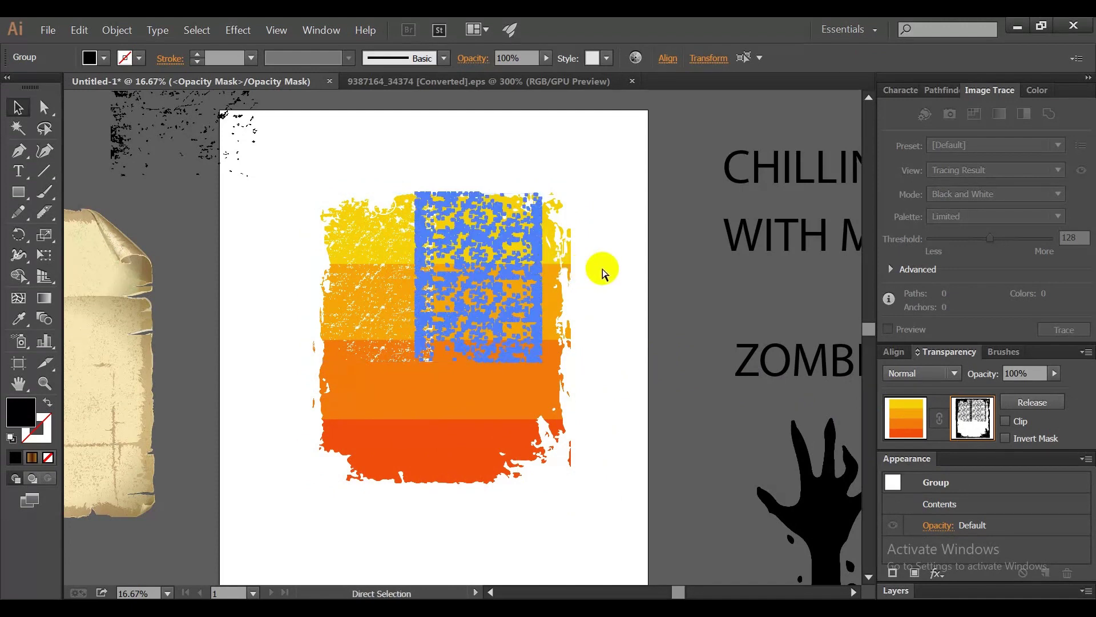
key("ctrl+z")
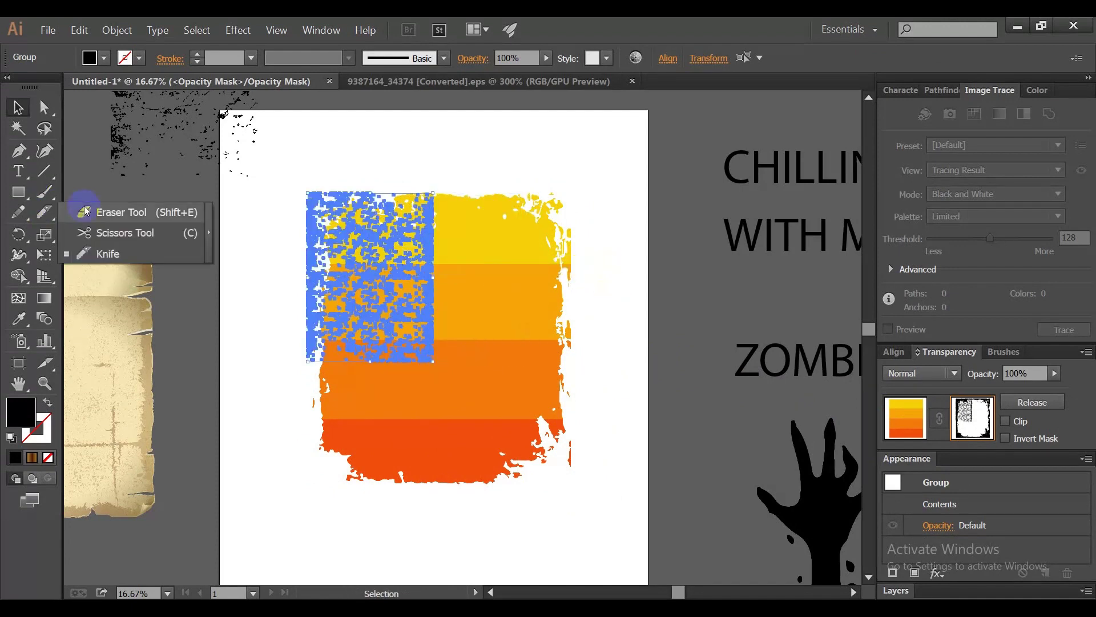
Cancel the eraser attempt and move the mask speck patch toward the block's centre-right
left_click_drag(45, 209, 92, 211)
mouse_move(490, 165)
left_mouse_down()
mouse_move(438, 400)
mouse_move(426, 402)
left_mouse_up()
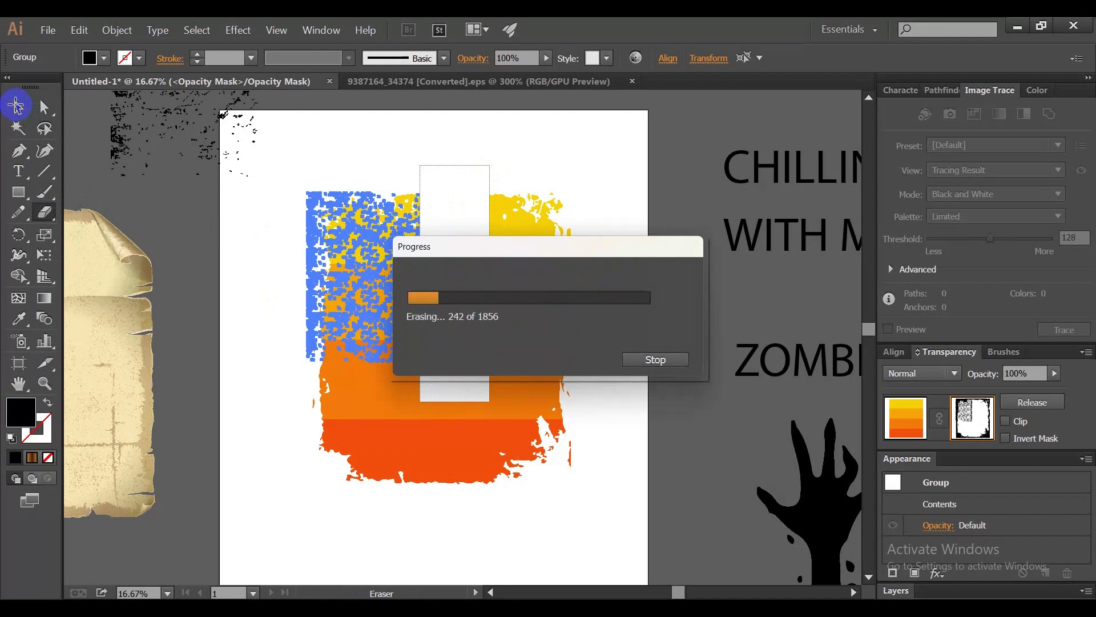
key("Escape")
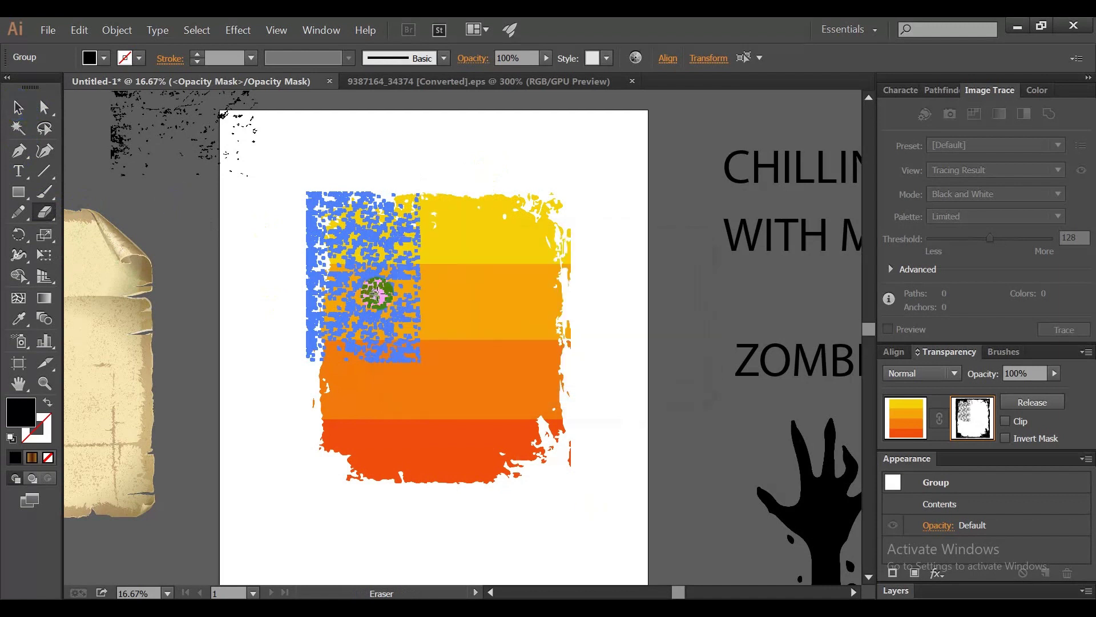
left_click(331, 215)
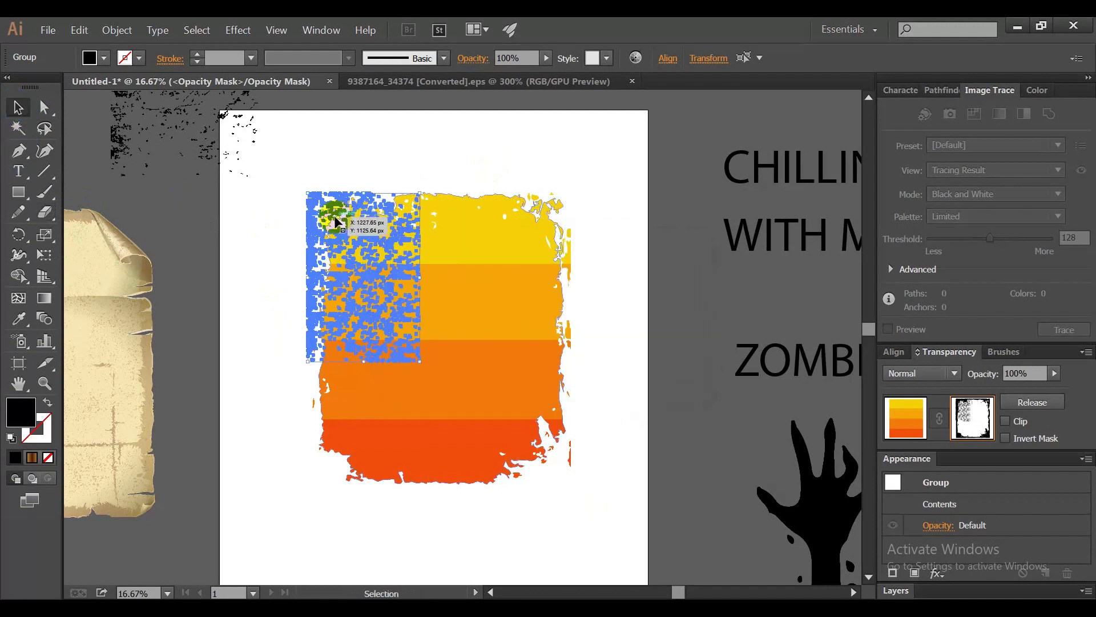
mouse_move(314, 222)
left_mouse_down()
mouse_move(403, 278)
mouse_move(580, 294)
left_mouse_up()
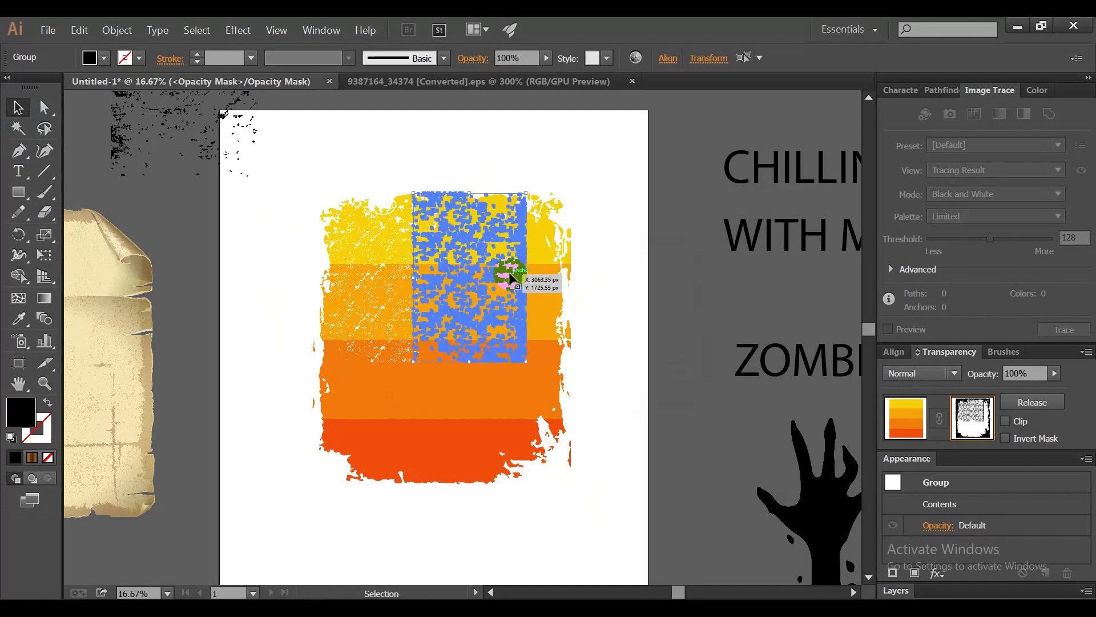
left_click(601, 288)
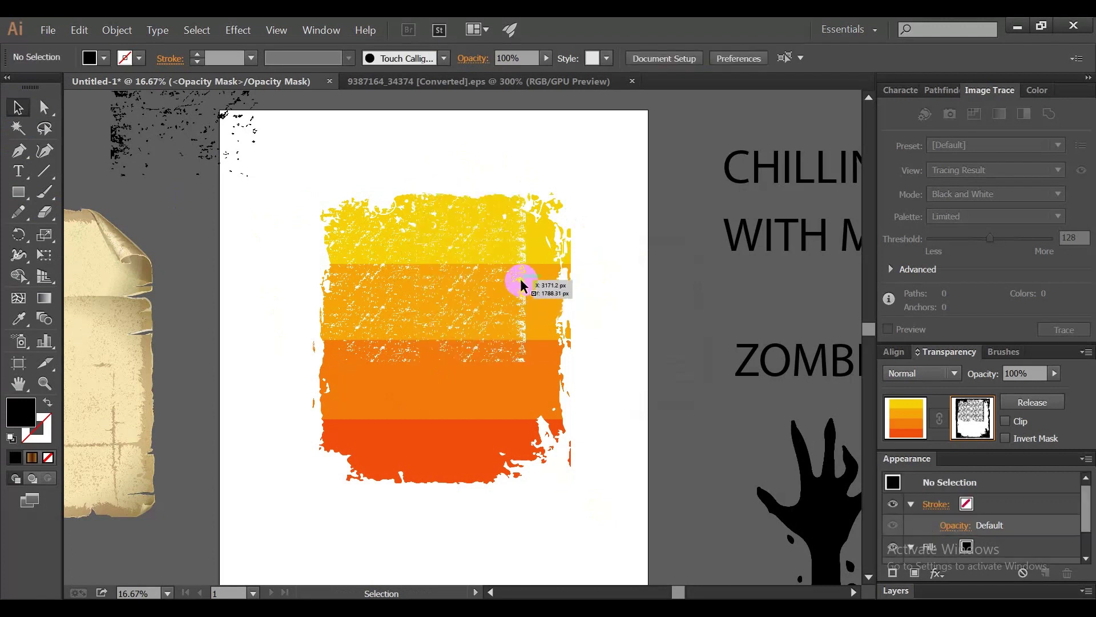
left_click(521, 286)
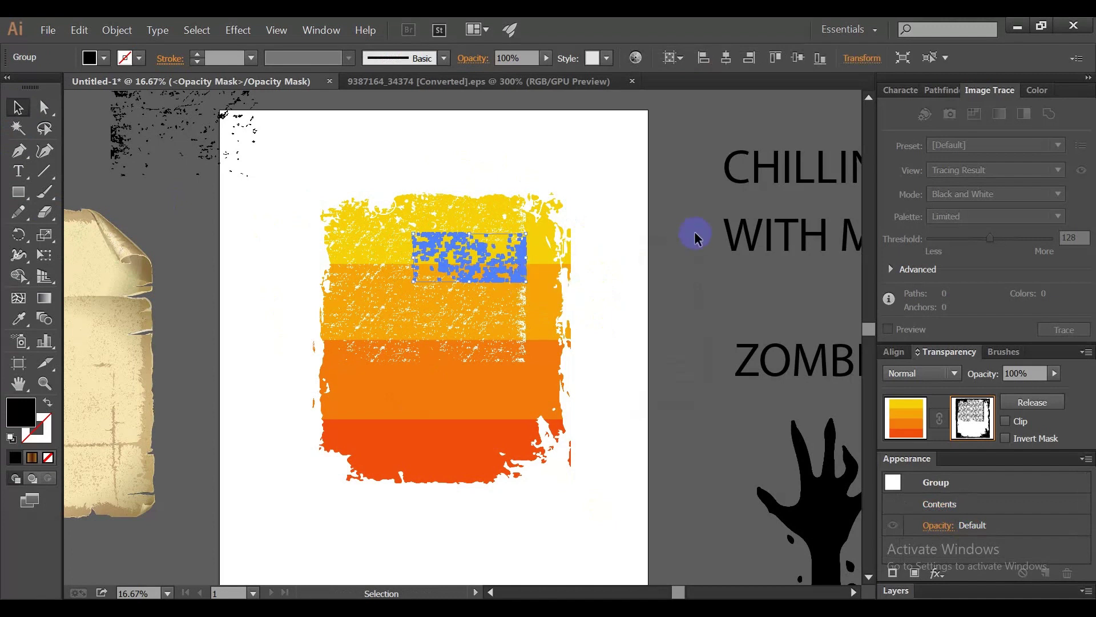
Stretch the mask scratch texture up, down and to the block's right edge
left_click_drag(526, 232, 526, 193)
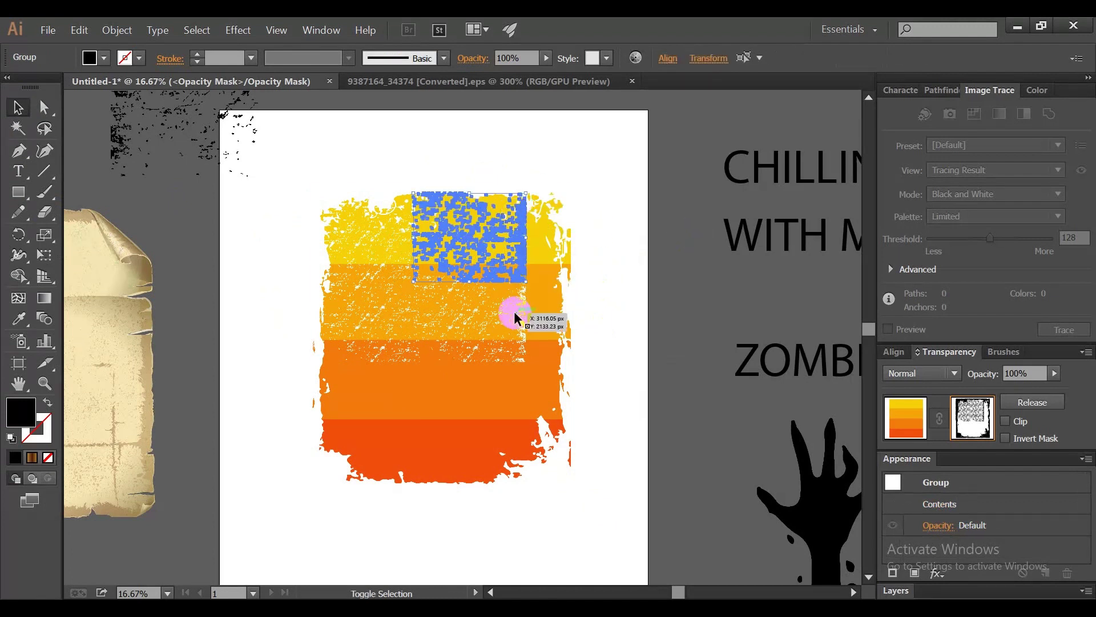
left_click_drag(526, 282, 520, 365)
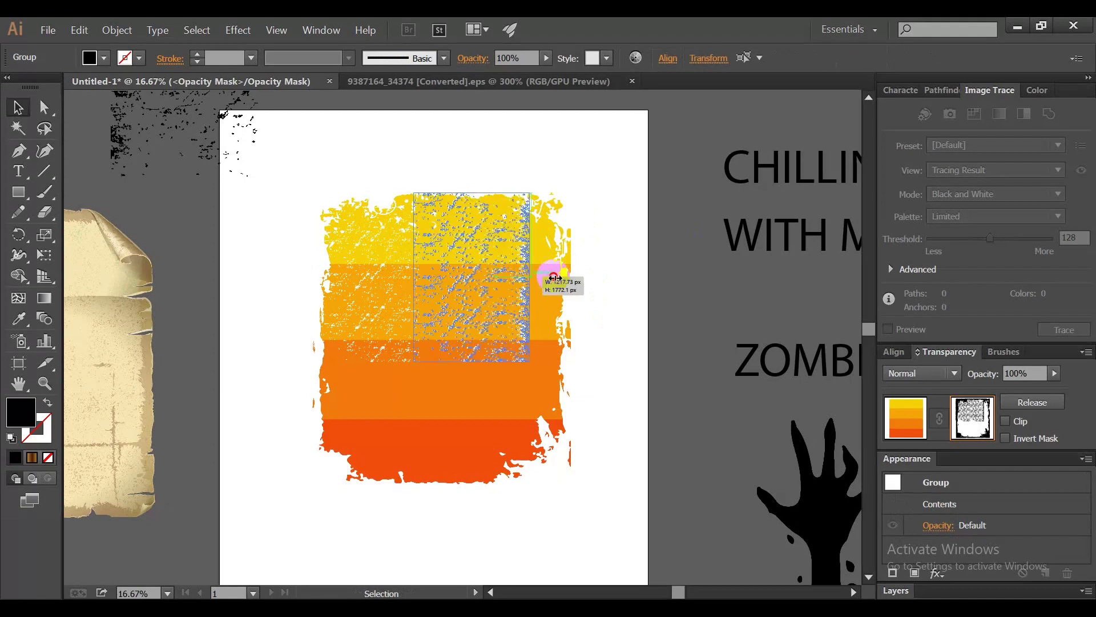
left_click_drag(530, 278, 588, 278)
left_click(621, 313)
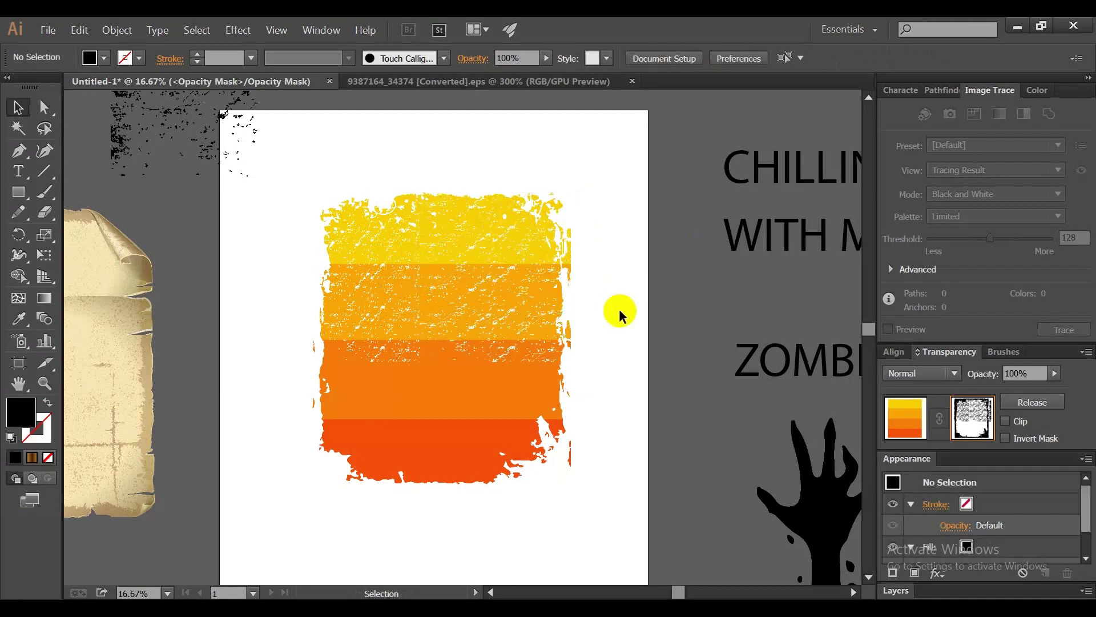
right_click(532, 292)
Extend the scratch texture down, up and left until it covers all four stripes
left_click(529, 283)
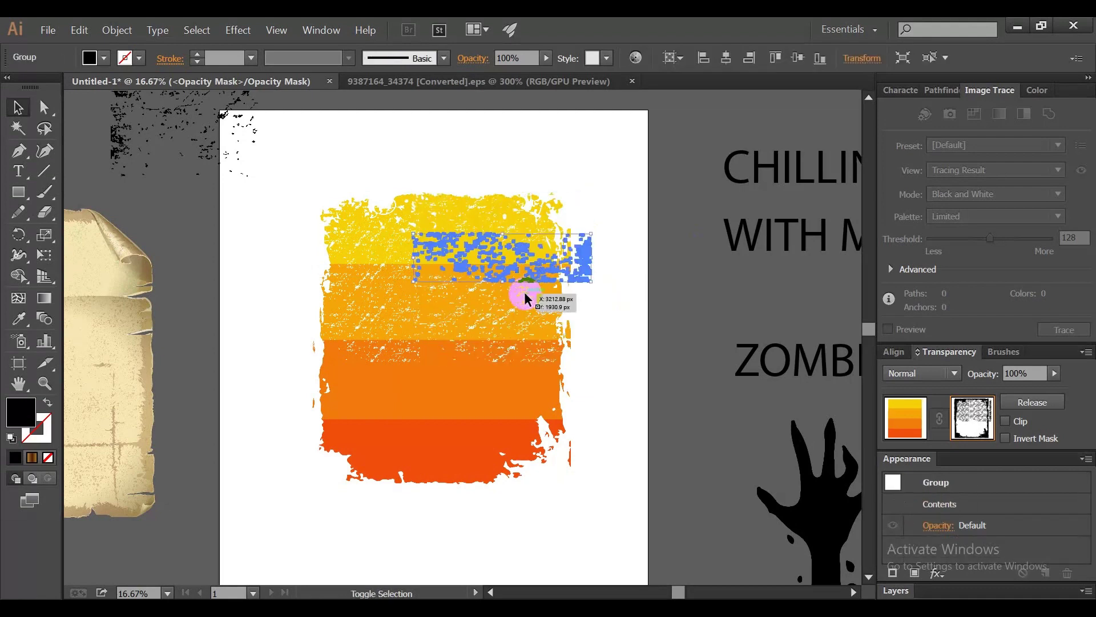
left_click_drag(526, 297, 521, 364)
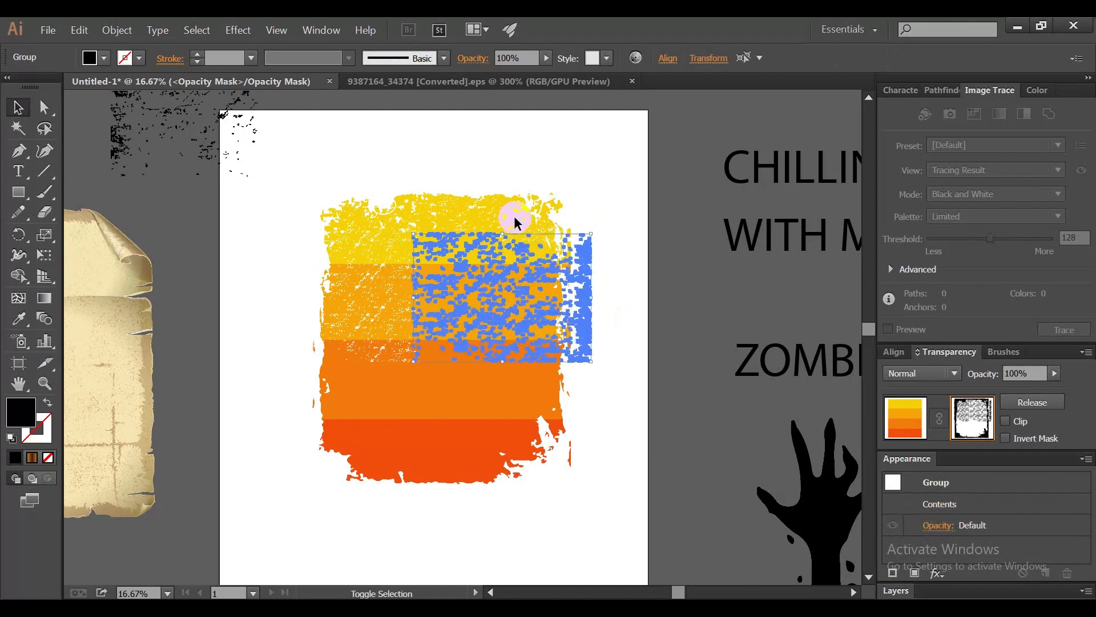
left_click_drag(508, 234, 508, 194)
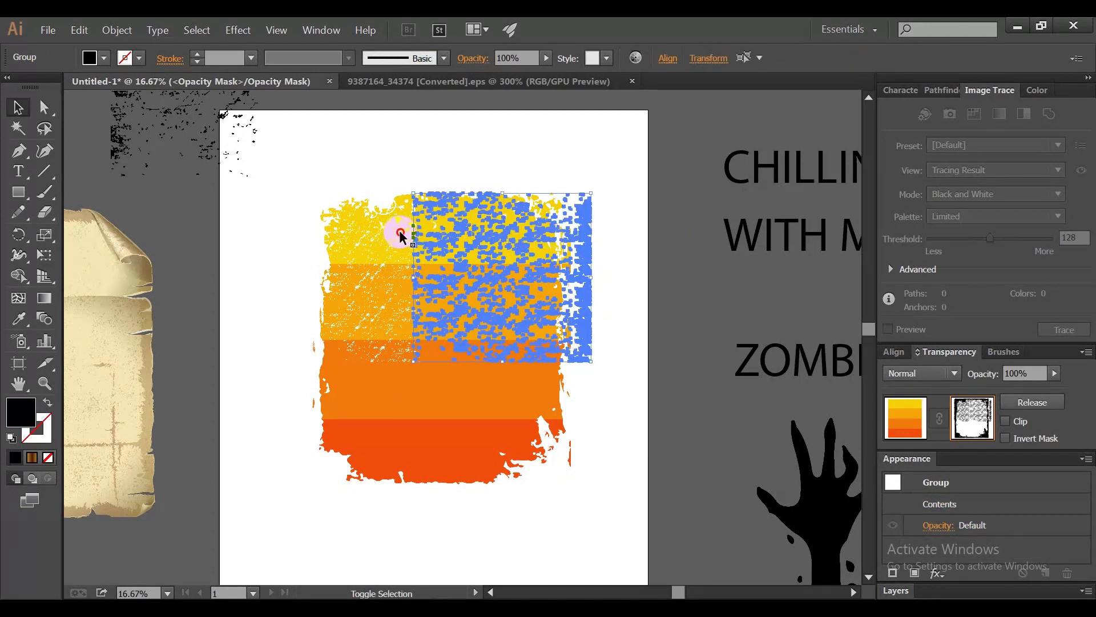
mouse_move(401, 236)
left_mouse_down()
mouse_move(365, 293)
mouse_move(564, 354)
mouse_move(535, 325)
mouse_move(510, 483)
left_mouse_up()
left_click(625, 363)
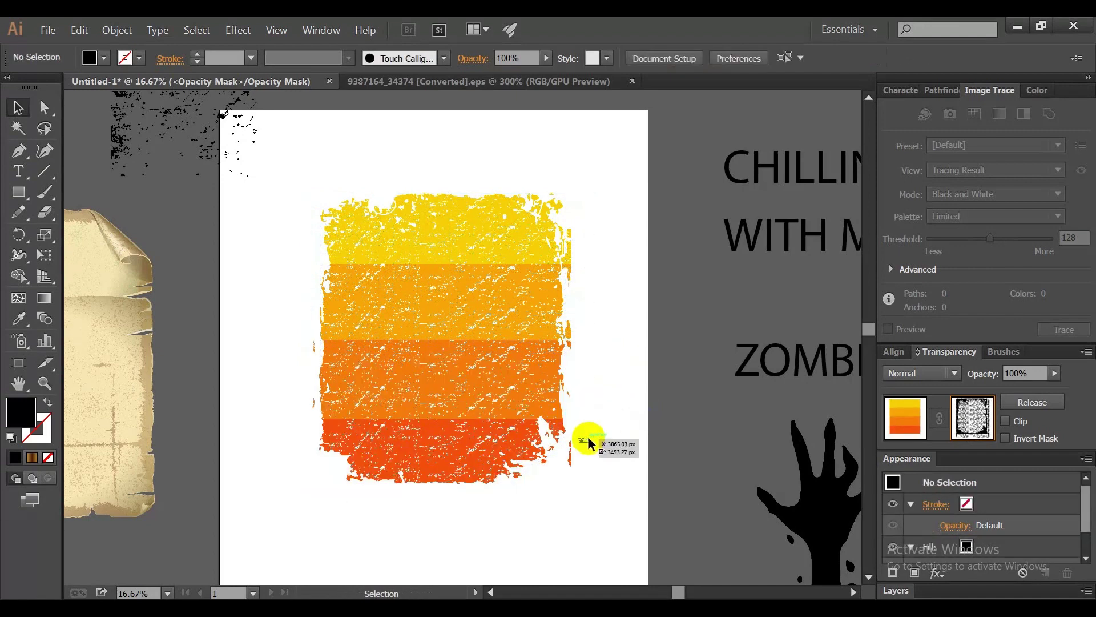
left_click(570, 394)
left_click(524, 307)
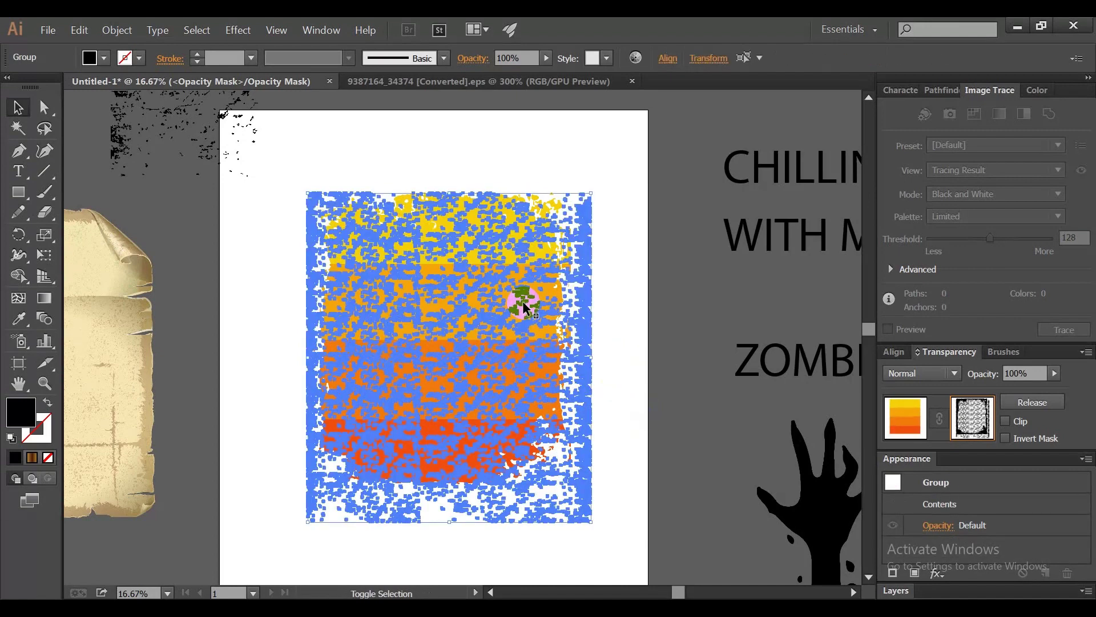
key("Delete")
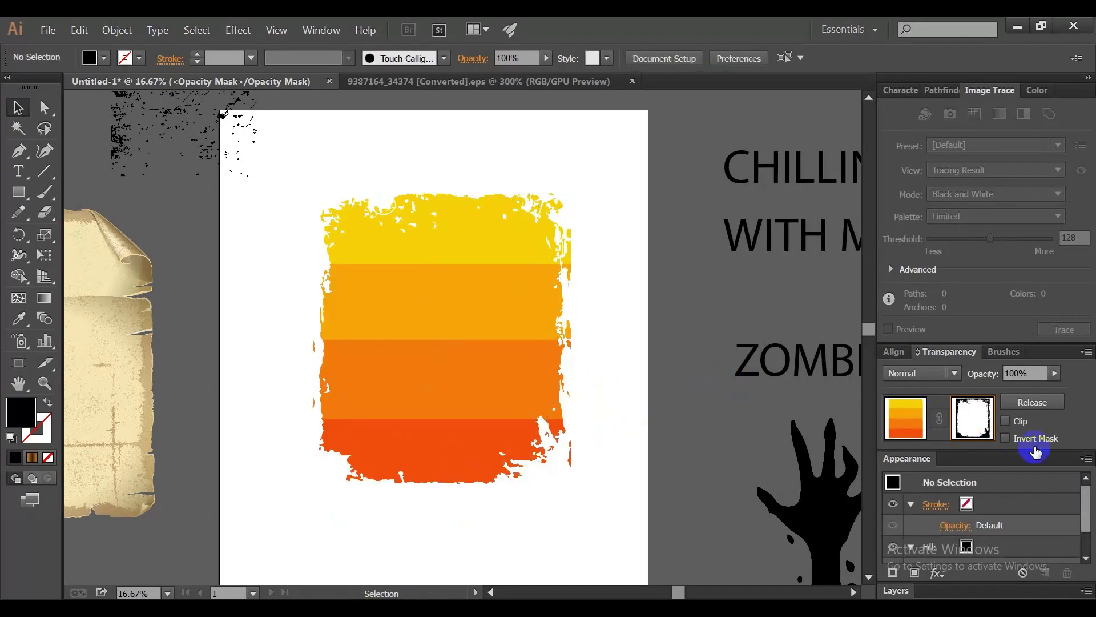
key("ctrl+z")
Exit mask editing and zoom around to check the scratched stripes
left_click(906, 418)
left_click(665, 366)
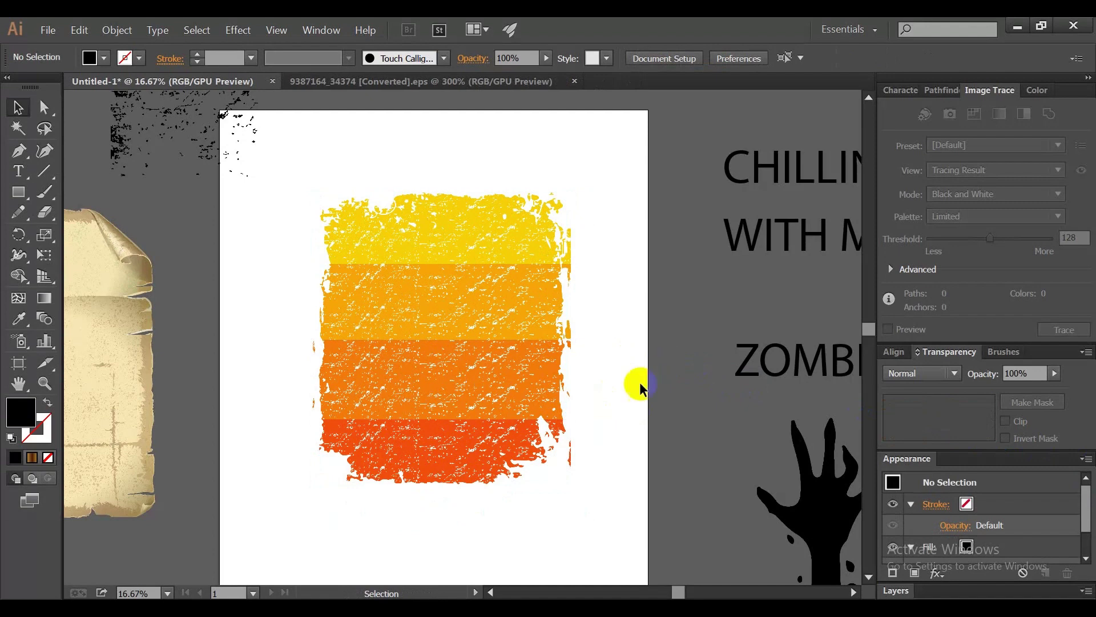
scroll(539, 421, "down", 1)
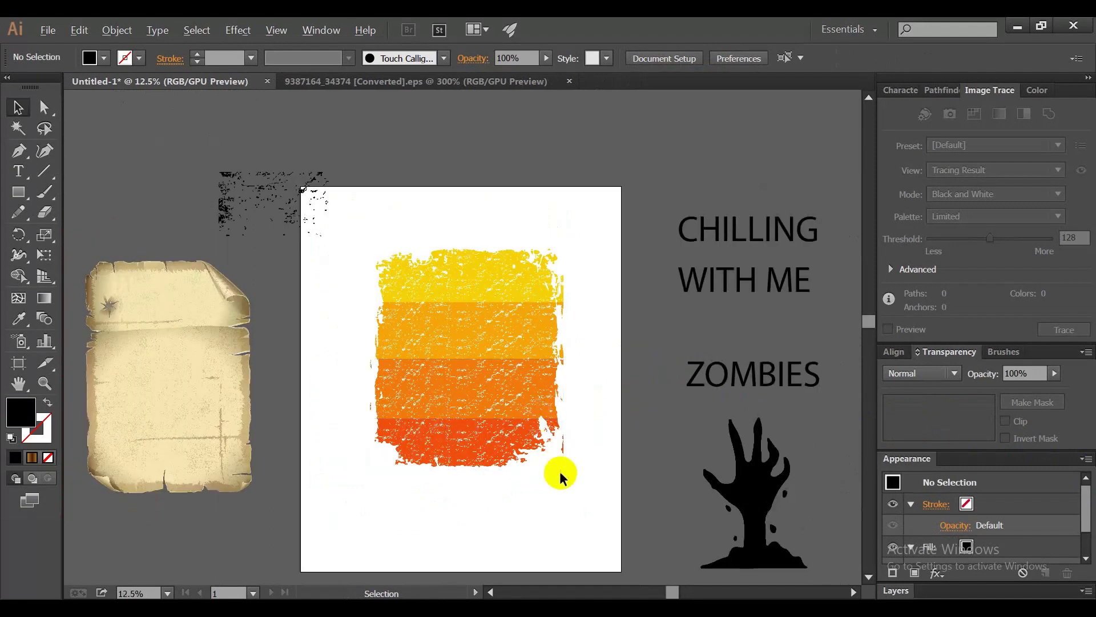
scroll(557, 474, "down", 2)
scroll(477, 421, "up", 1)
scroll(502, 417, "up", 2)
scroll(502, 428, "down", 1)
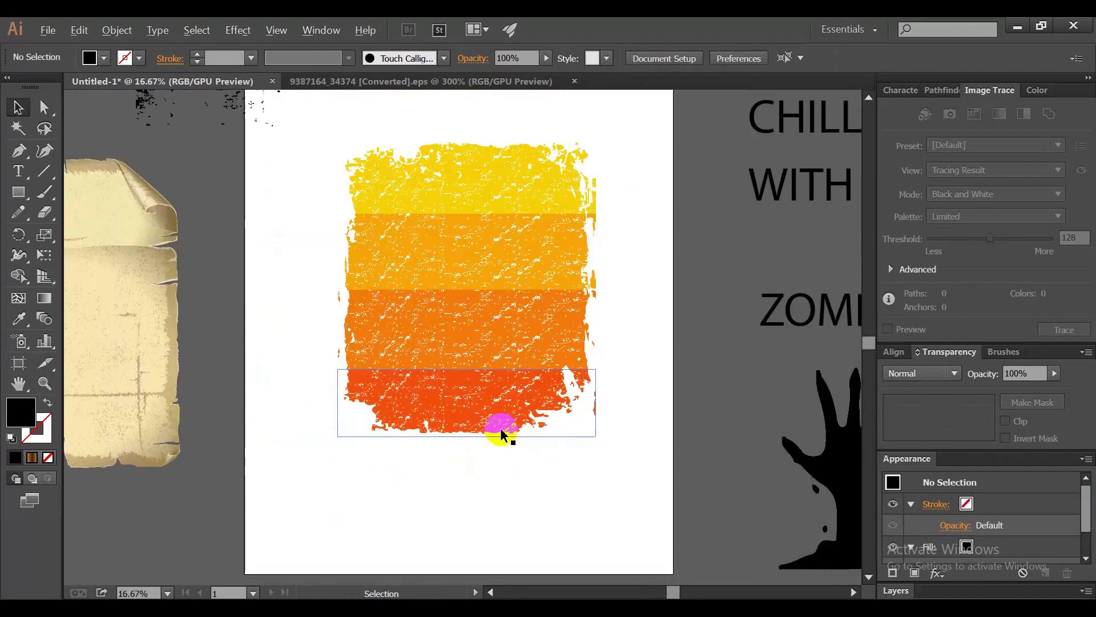
scroll(501, 435, "up", 1)
Select the striped block and edit its opacity mask again via the mask thumbnail
left_click(533, 397)
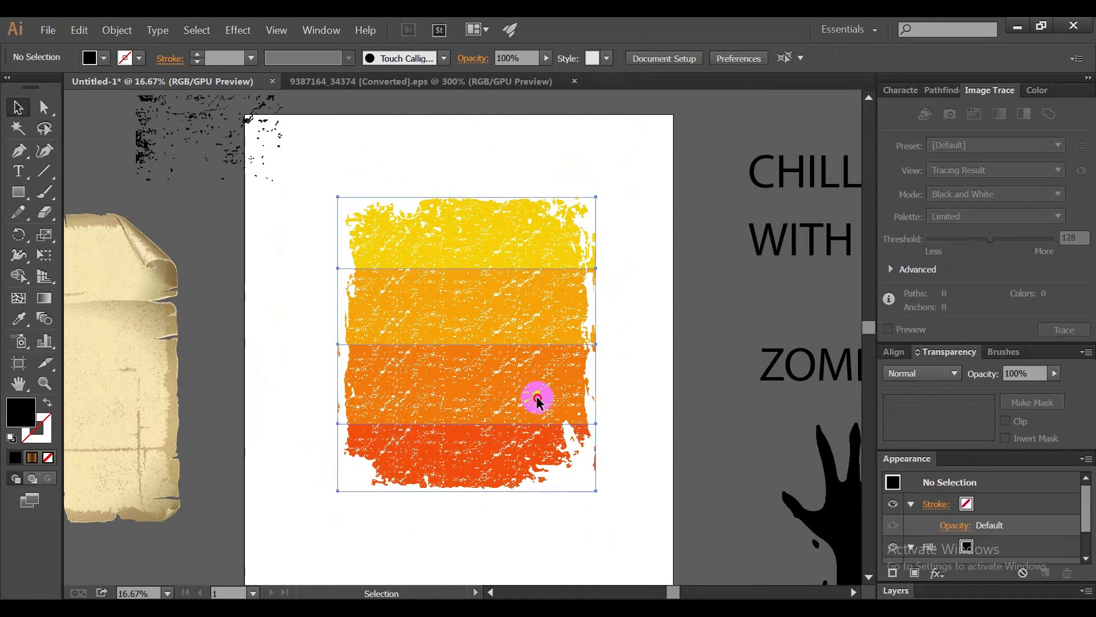
left_click(1032, 402)
left_click(972, 417)
left_click(662, 362)
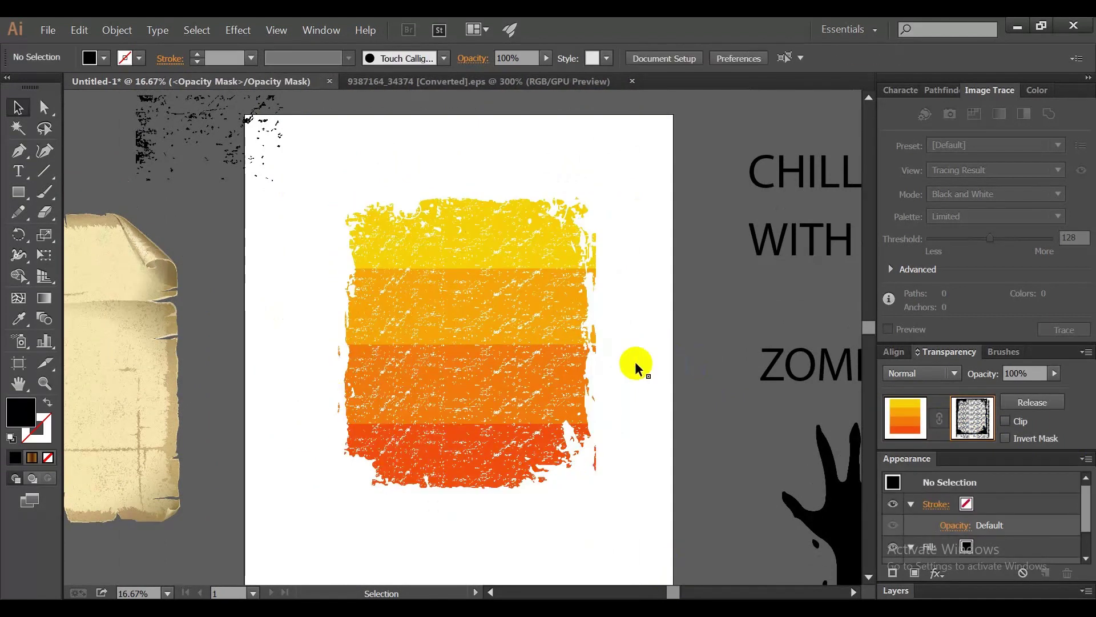
left_click(562, 344)
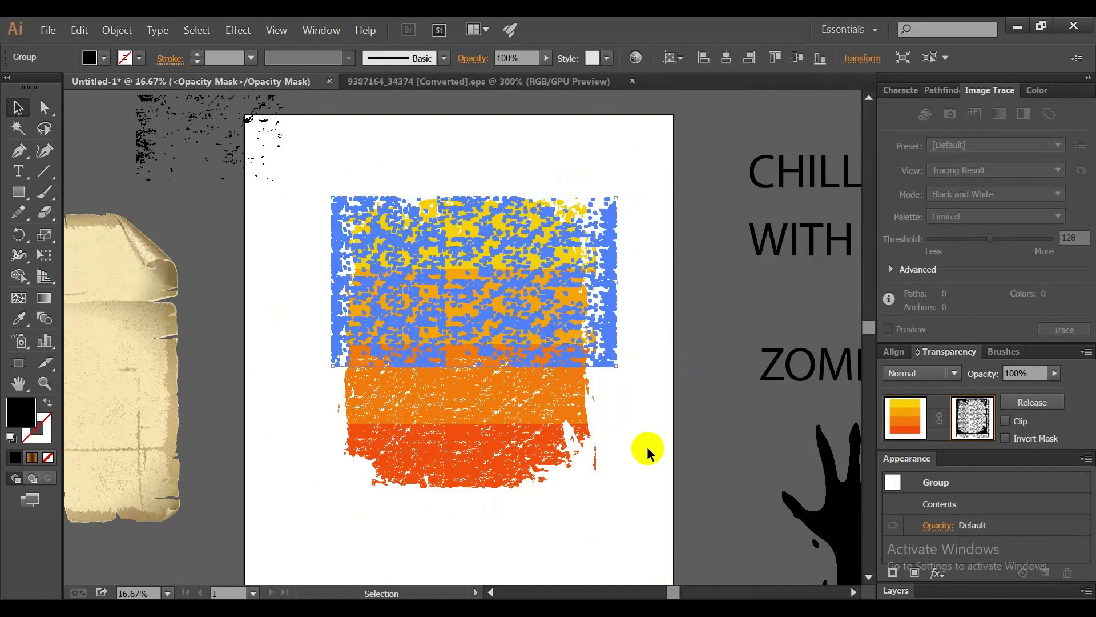
left_click(690, 591)
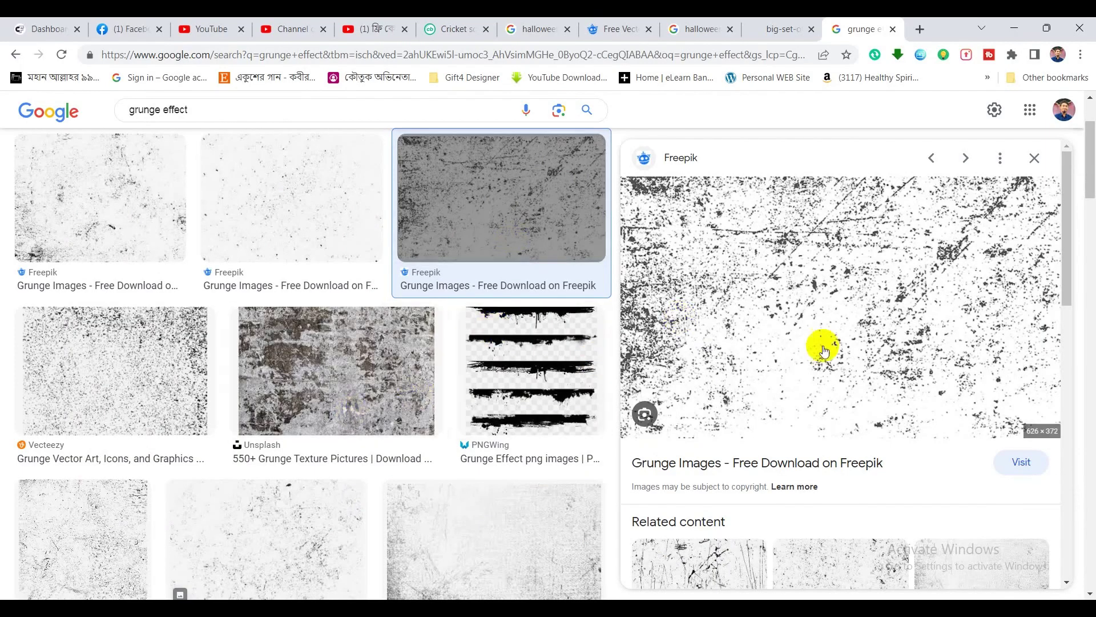
Preview a sparse speckled grunge image, then search for 'grunge effect png'
left_click(336, 193)
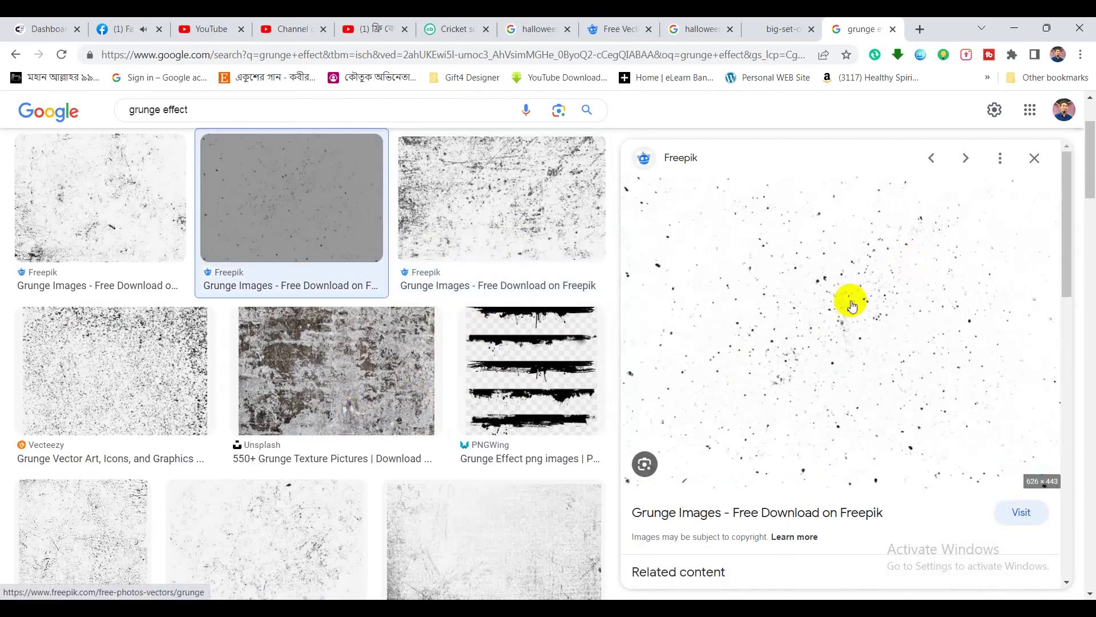
right_click(773, 259)
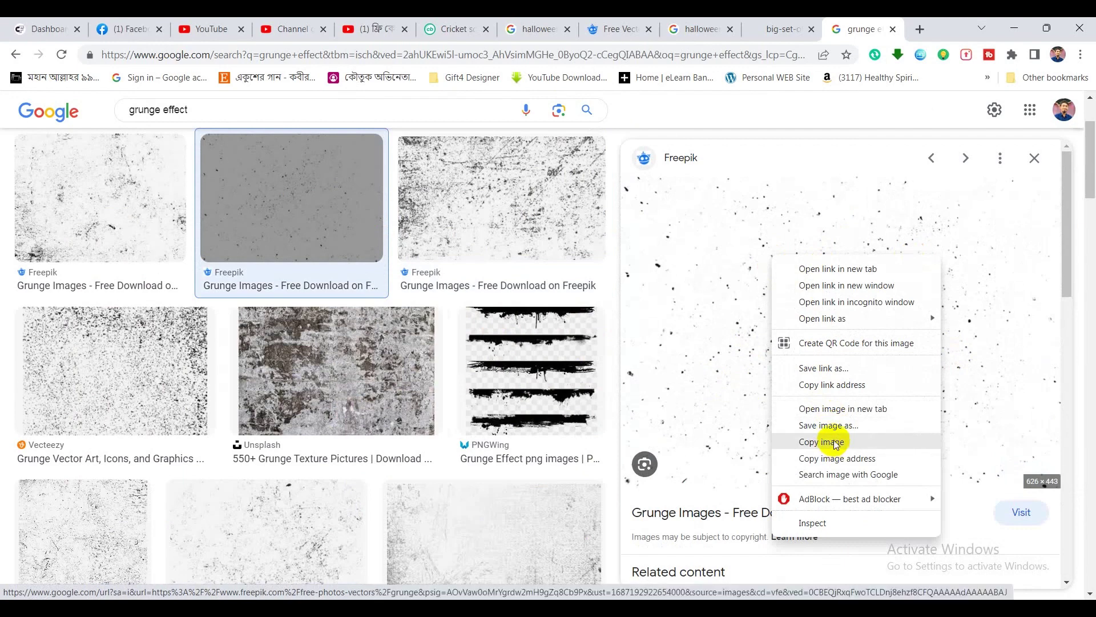
left_click(388, 115)
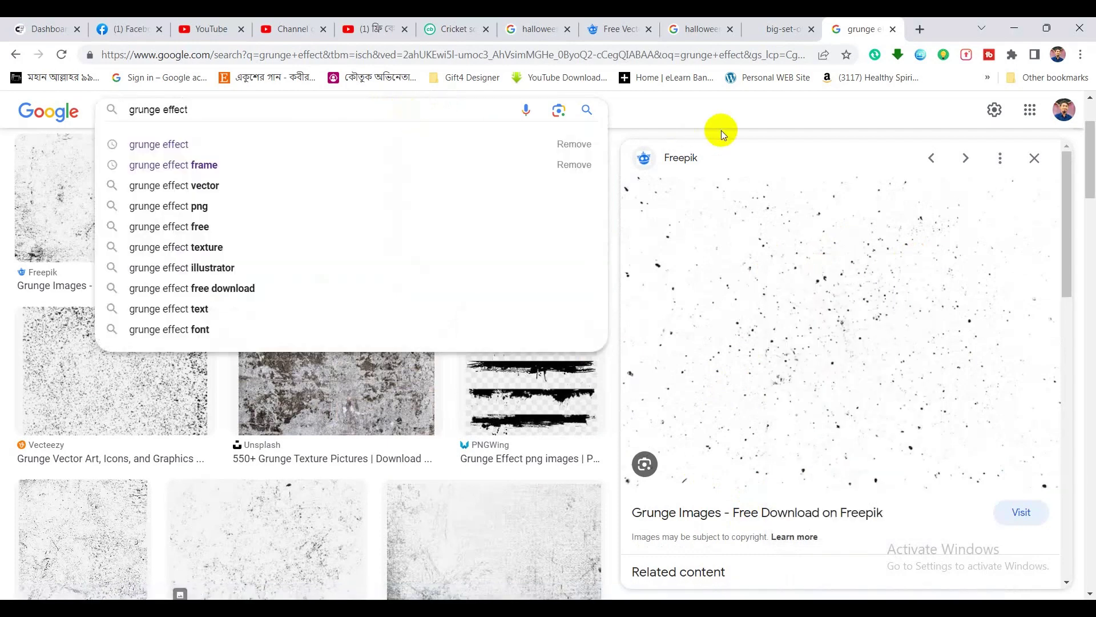
type(" png")
key("Return")
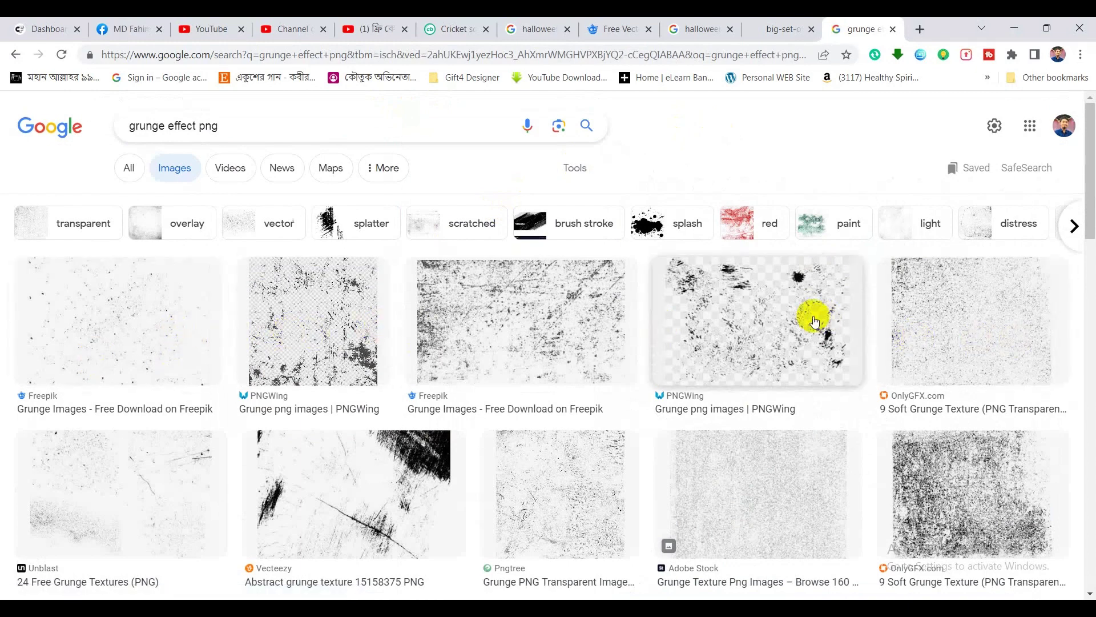
Search Google Images for 'grunge effect vector'
left_click(336, 121)
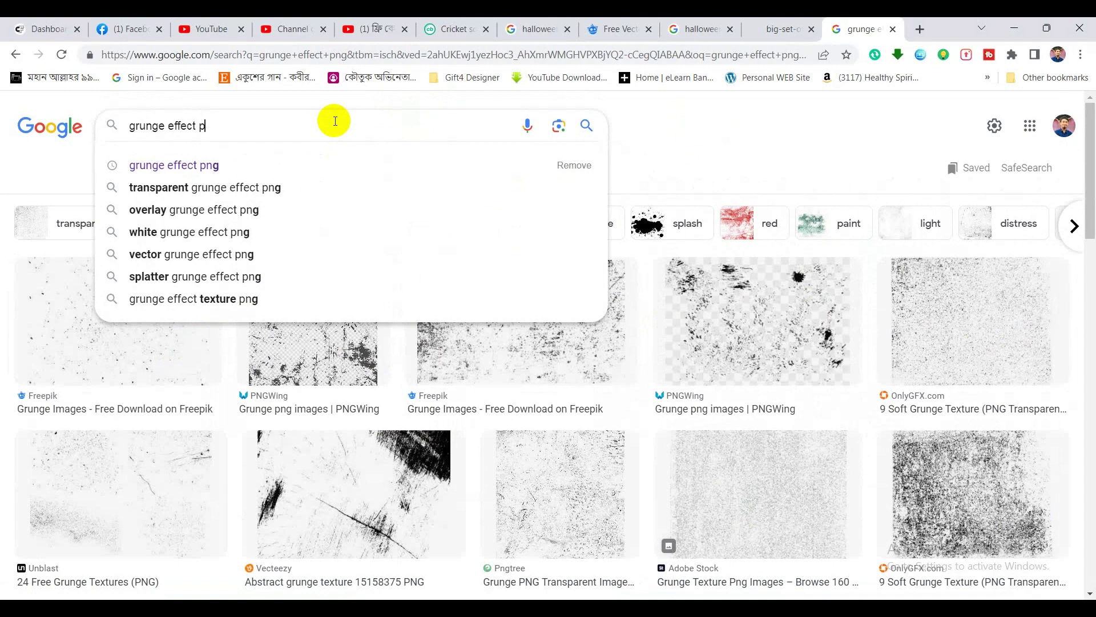
key("BackSpace")
key("BackSpace")
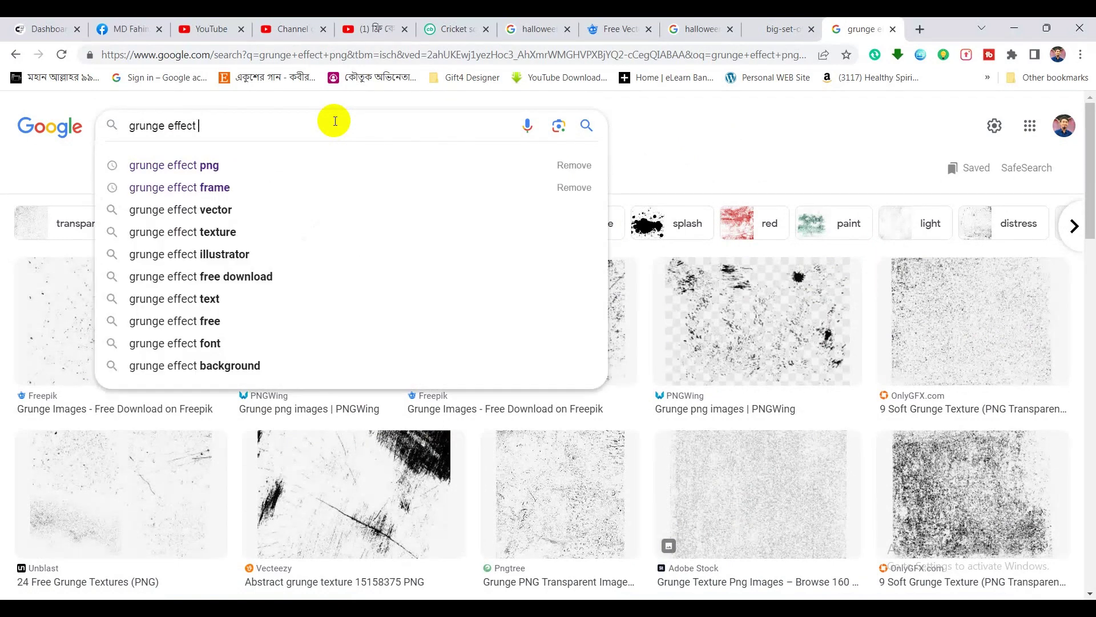
type("vector")
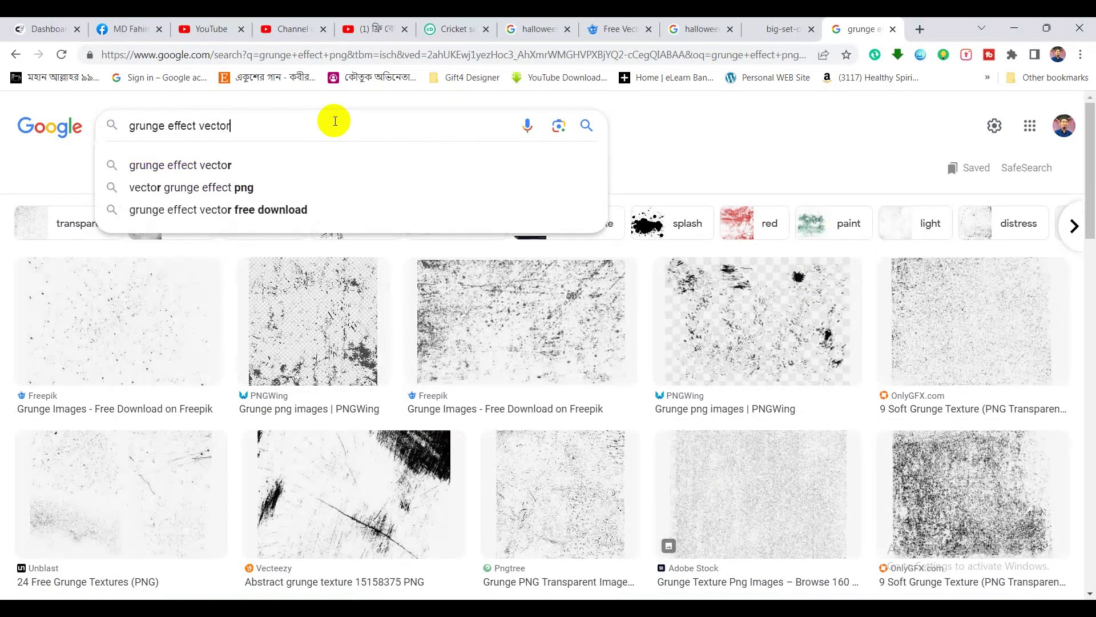
key("Return")
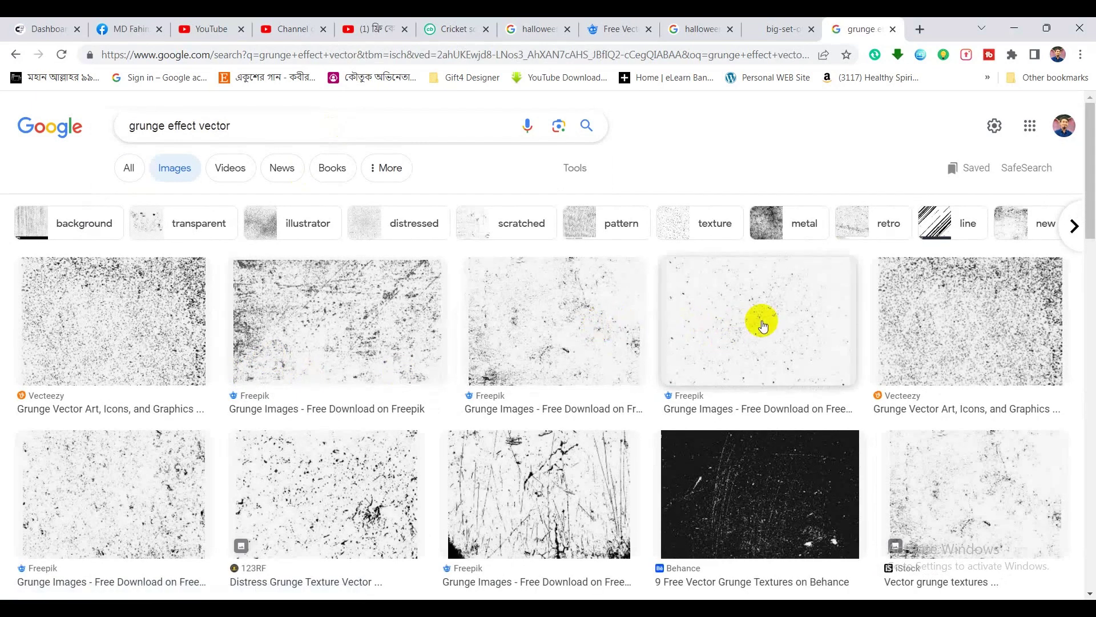
Open the Vecteezy grunge vectors result in a new tab and view its page
middle_click(961, 330)
scroll(889, 350, "down", 2)
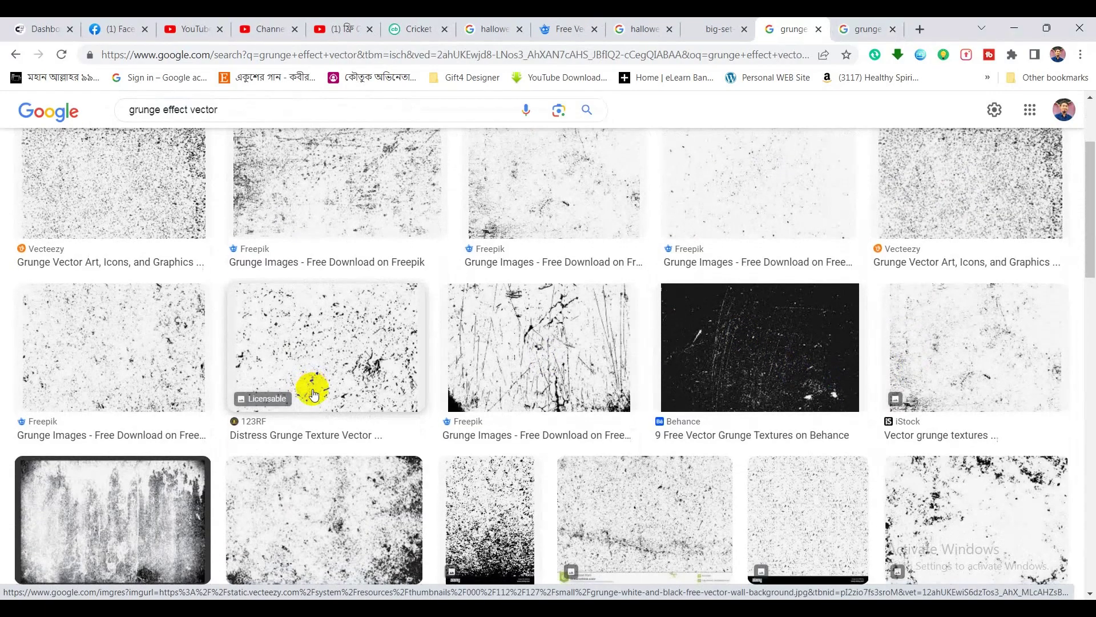
scroll(313, 384, "down", 3)
scroll(314, 379, "down", 2)
scroll(314, 380, "down", 3)
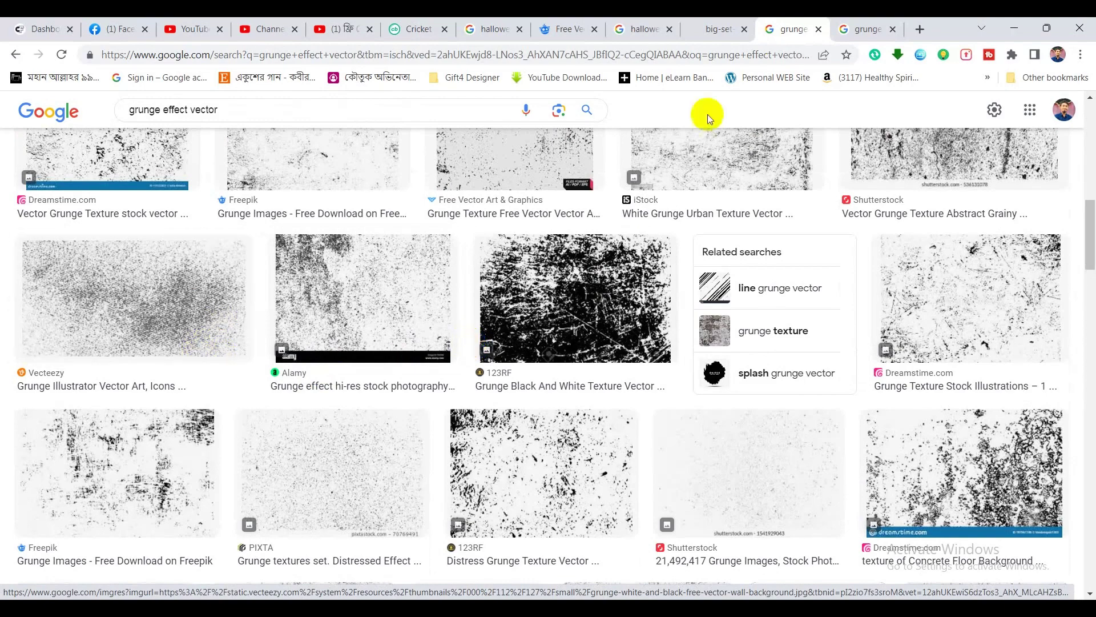
left_click(857, 29)
left_click(564, 216)
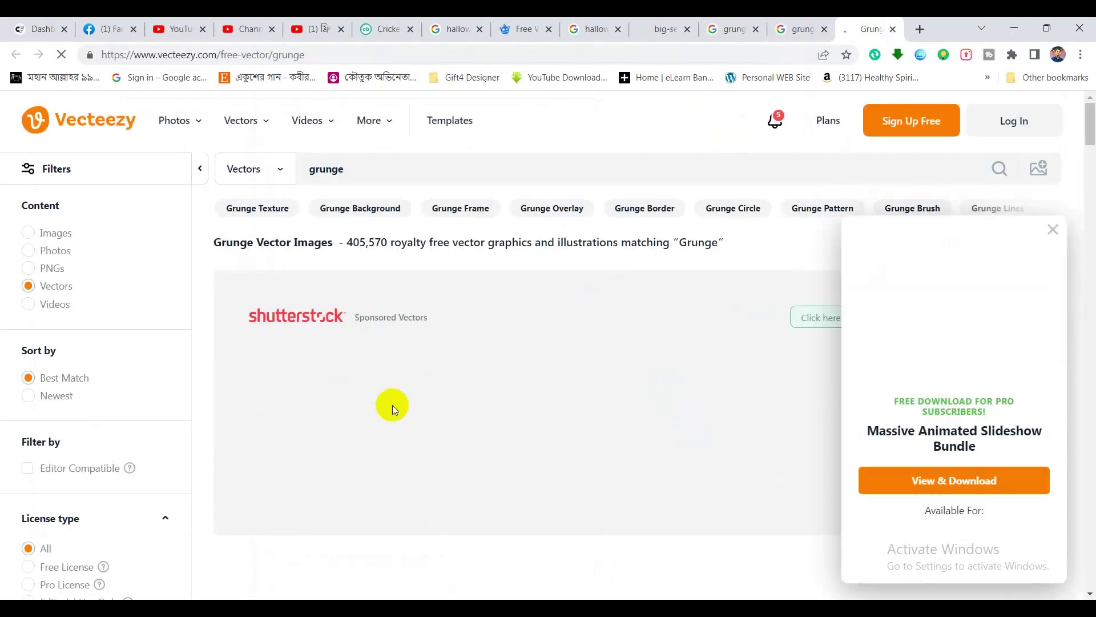
Dismiss the popup and browse Vecteezy results to the 'Set of grunge textures' page
scroll(399, 399, "down", 5)
left_click(1054, 228)
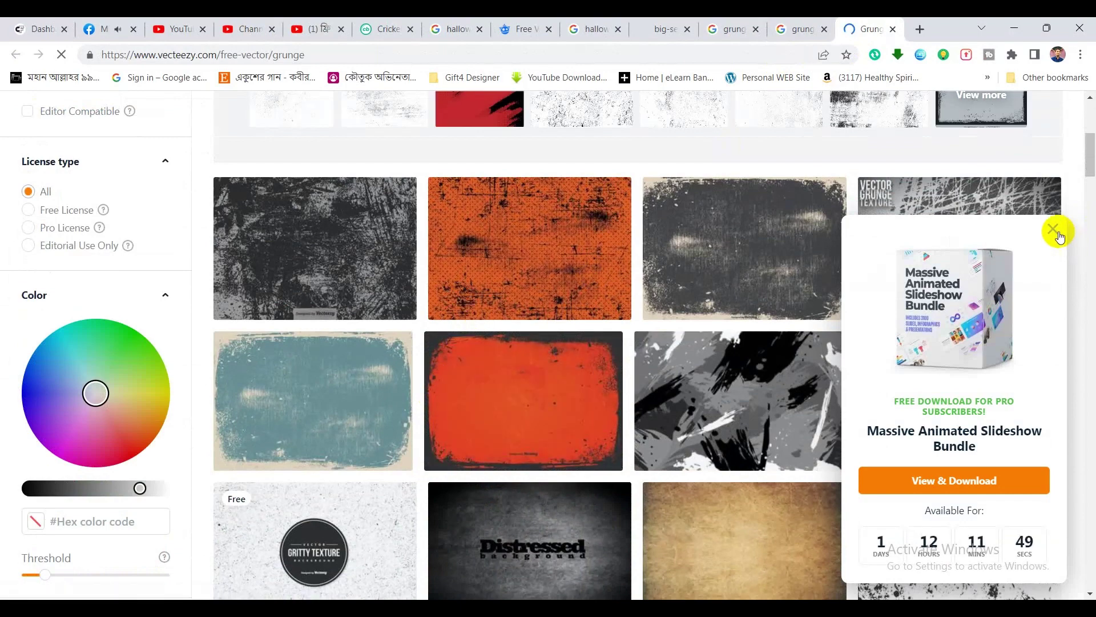
scroll(503, 445, "down", 3)
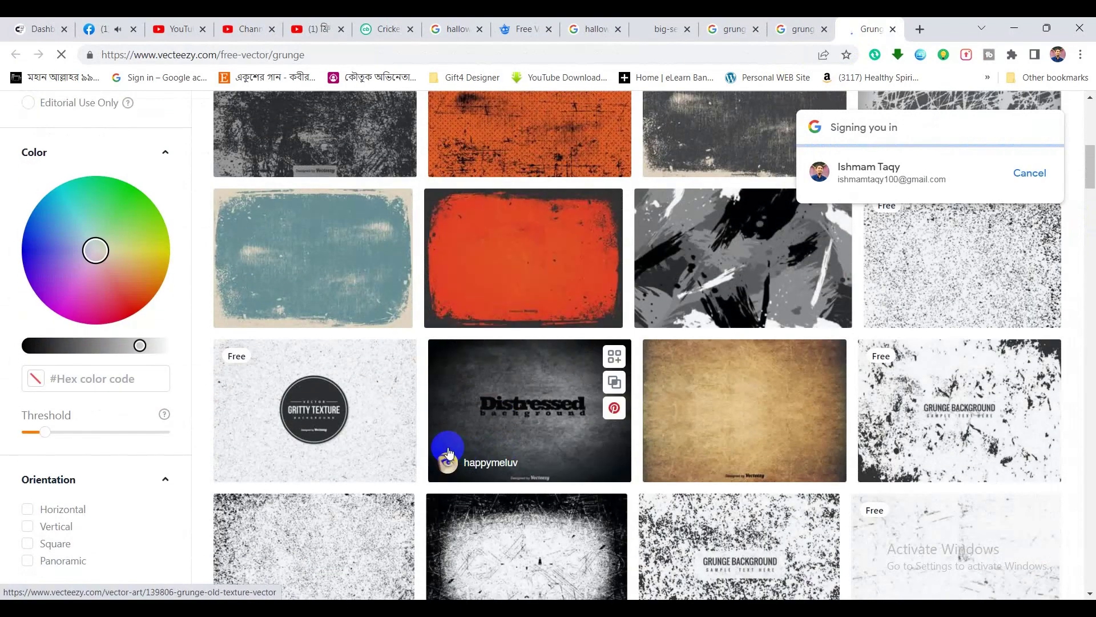
scroll(451, 448, "down", 3)
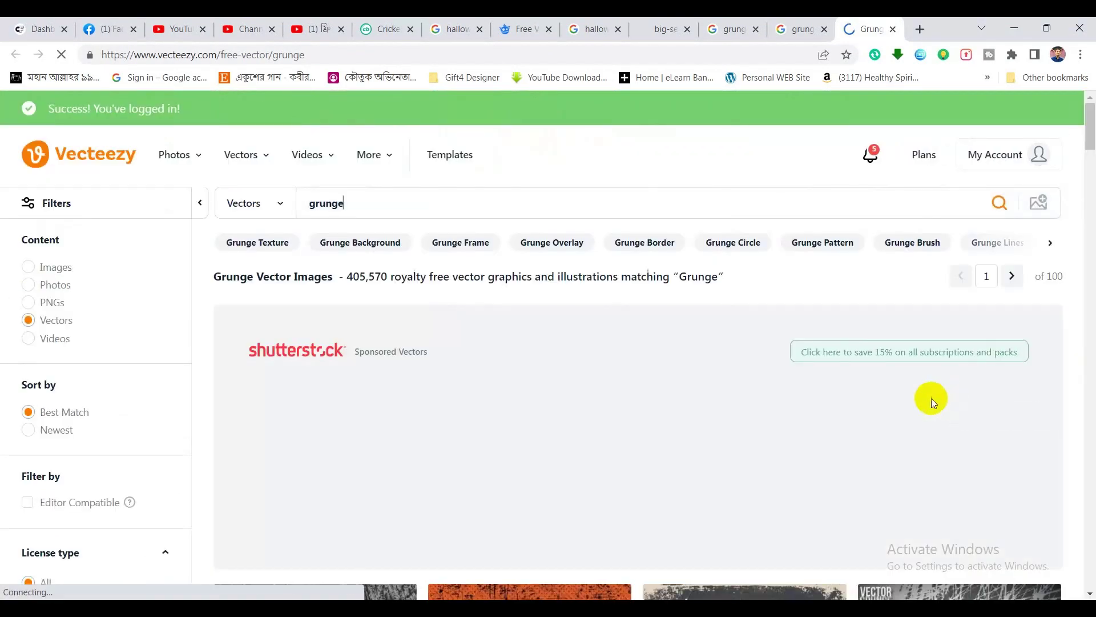
scroll(919, 405, "down", 4)
scroll(913, 410, "down", 2)
scroll(906, 403, "down", 4)
scroll(954, 453, "down", 1)
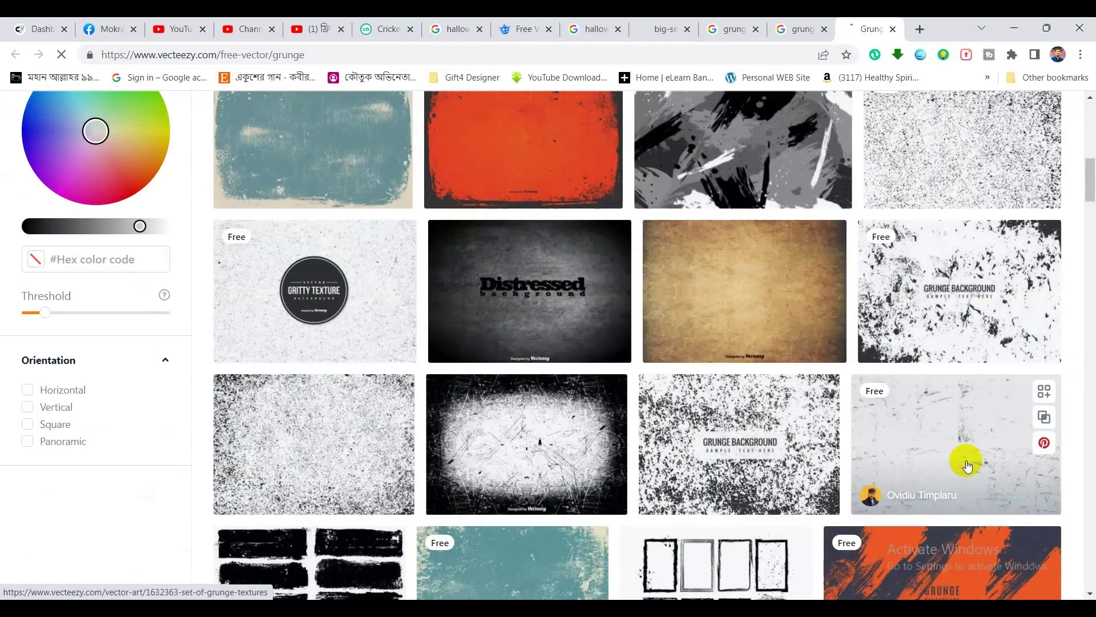
scroll(967, 460, "down", 2)
left_click(962, 301)
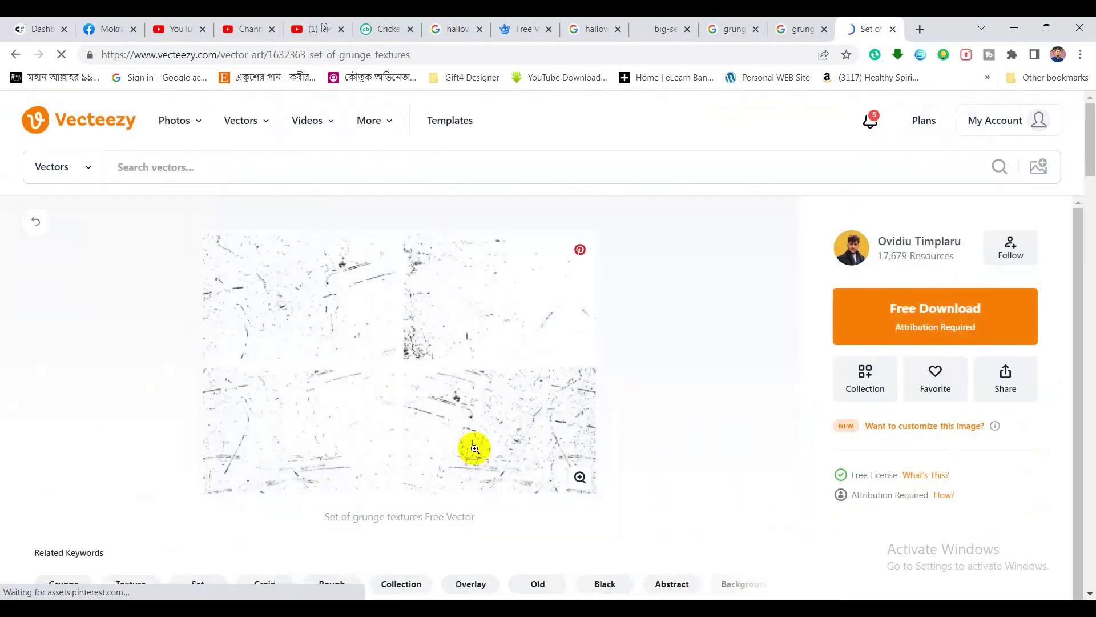
Download the free set and open Grunge texture set 2 EPS in Illustrator
left_click(933, 338)
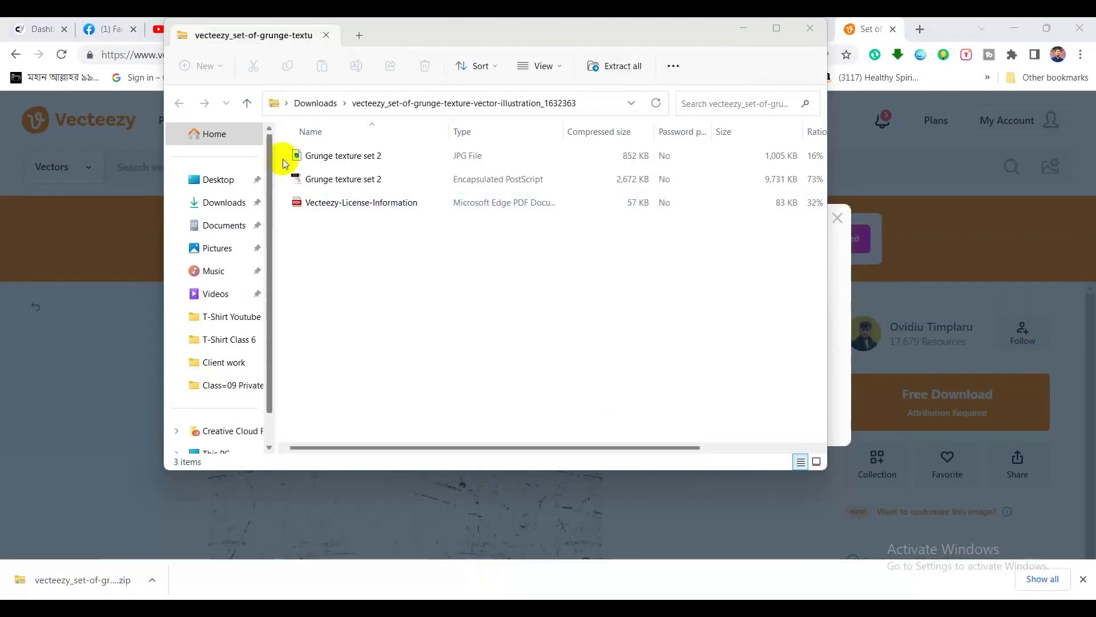
left_click(318, 180)
double_click(317, 180)
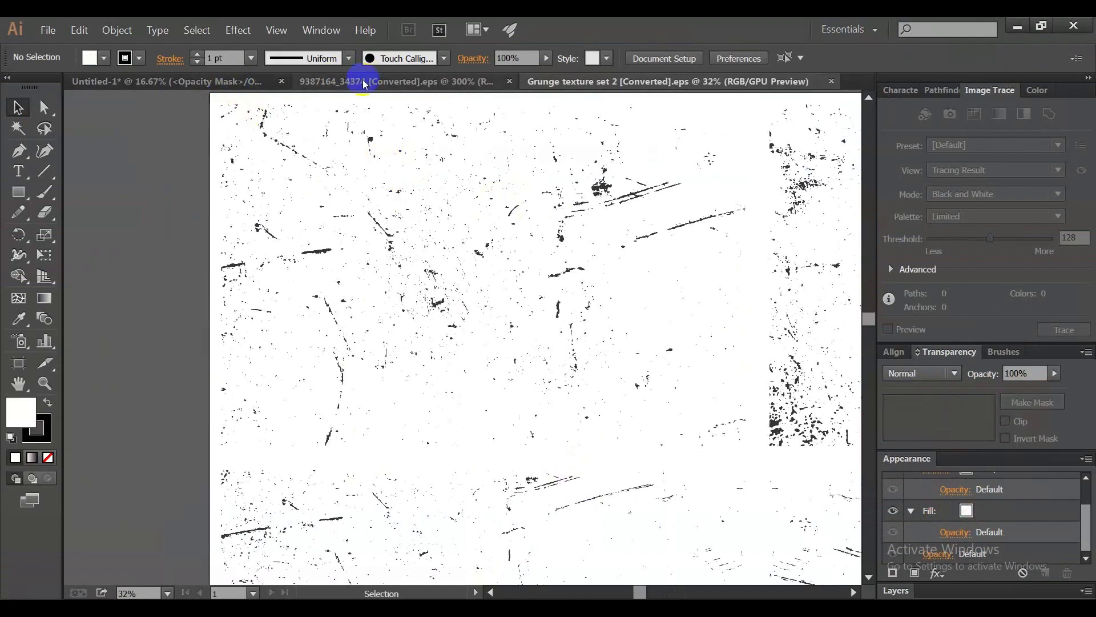
Delete the old grunge texture from the striped block's opacity mask
left_click(348, 81)
left_click(229, 85)
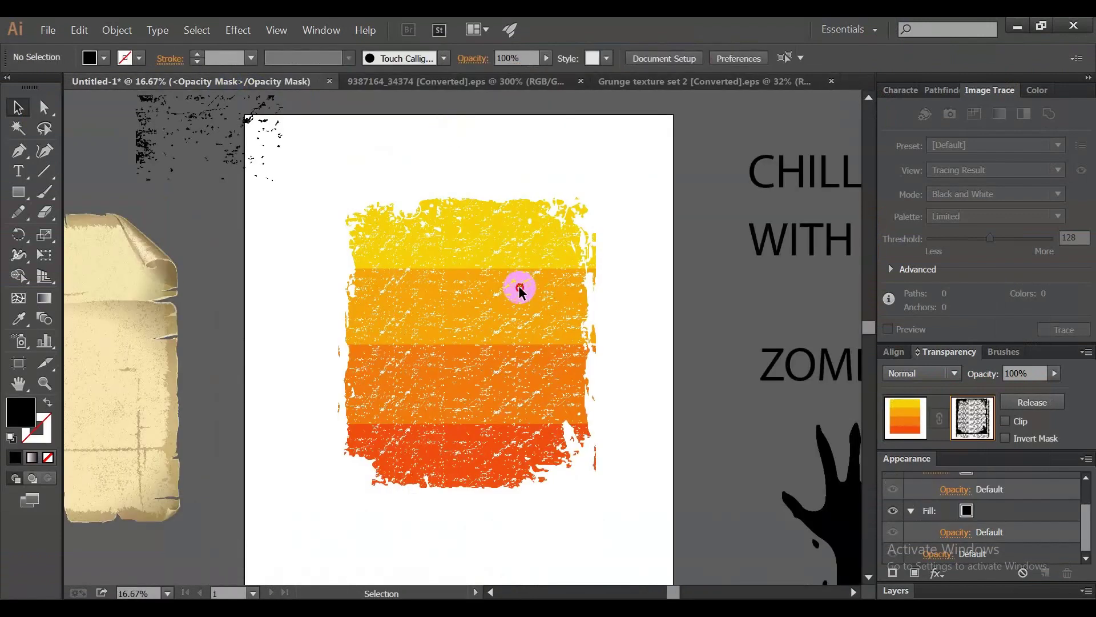
left_click_drag(519, 289, 478, 367)
key("Delete")
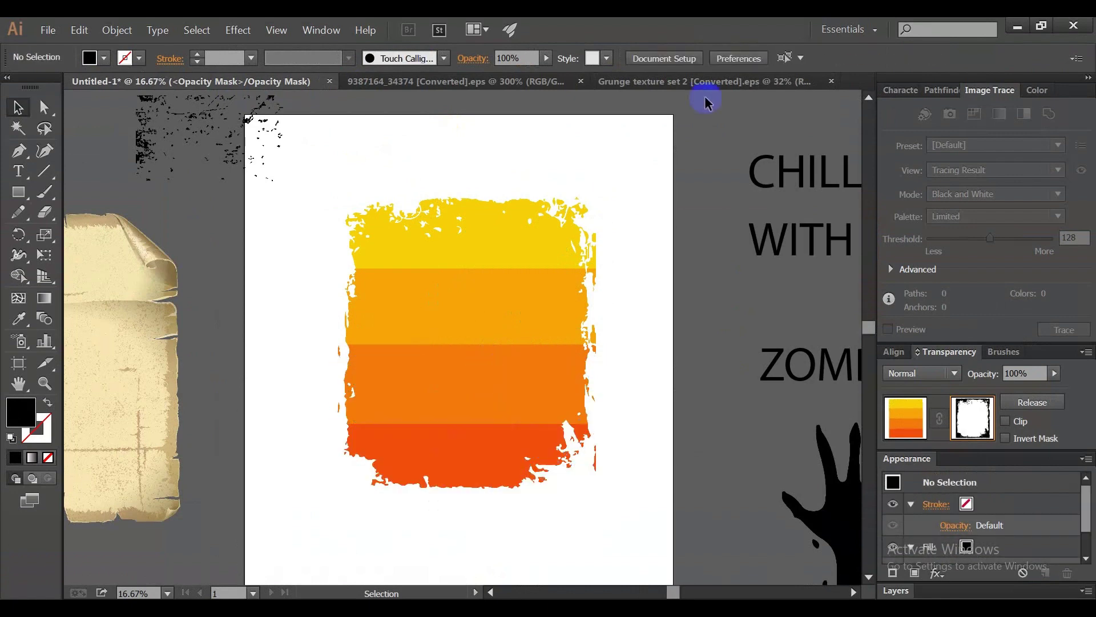
Bring the top-left scratch texture from Grunge texture set 2 into the mask
left_click(705, 100)
scroll(550, 280, "down", 2)
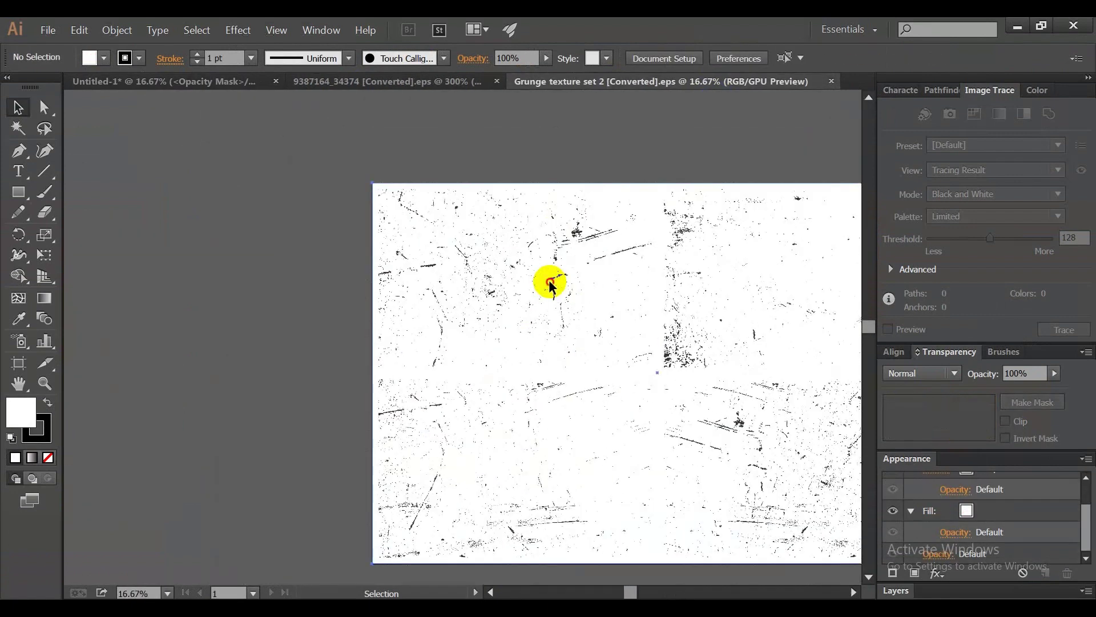
left_click(554, 280)
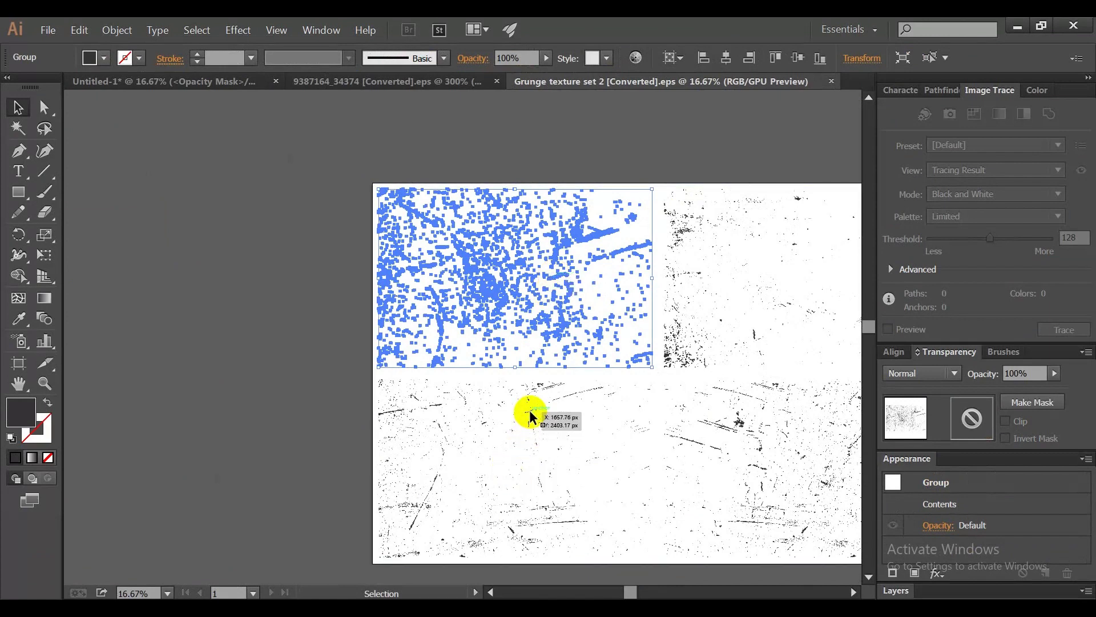
left_click_drag(530, 412, 612, 246)
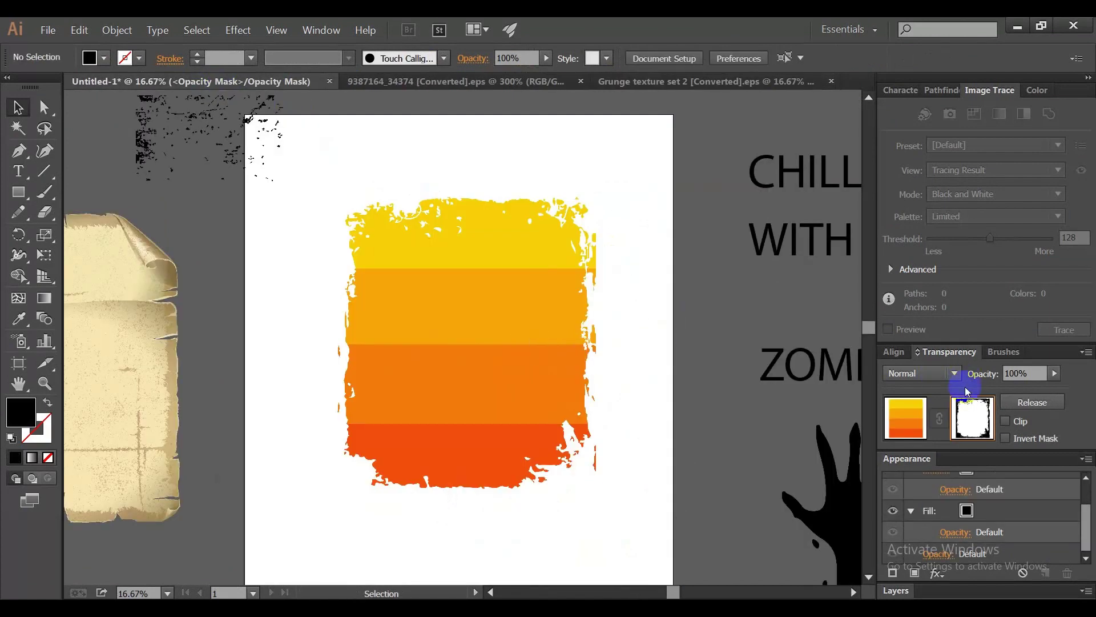
Rotate the new mask texture about -95° and enlarge it over the block
left_click(962, 403)
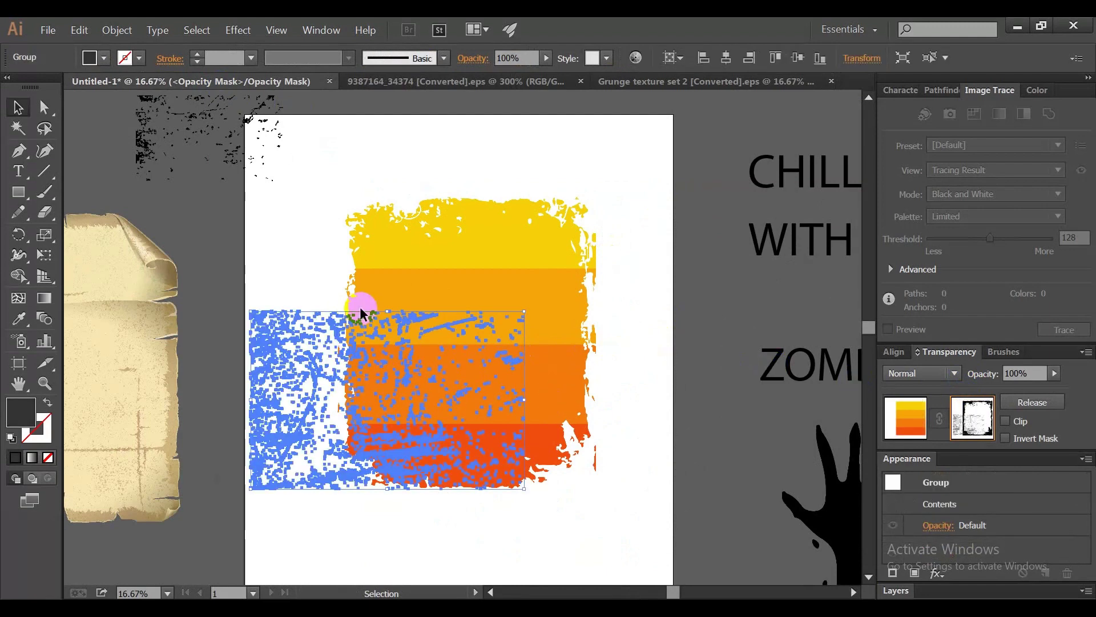
left_click_drag(391, 310, 471, 411)
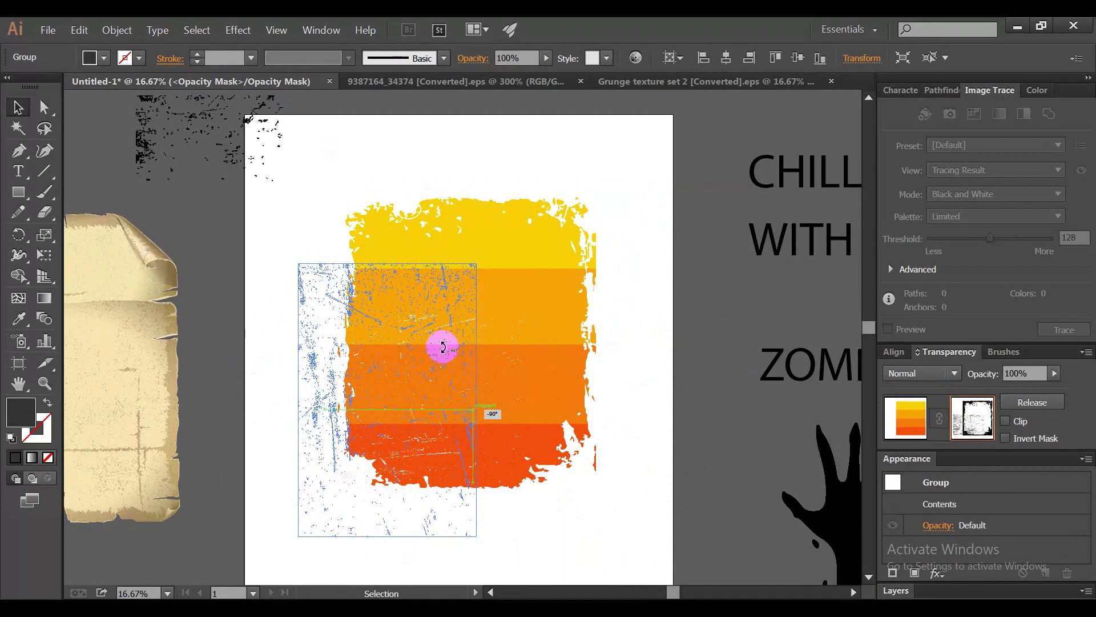
left_click_drag(472, 410, 440, 344)
left_click_drag(412, 305, 428, 226)
left_click_drag(494, 458, 662, 582)
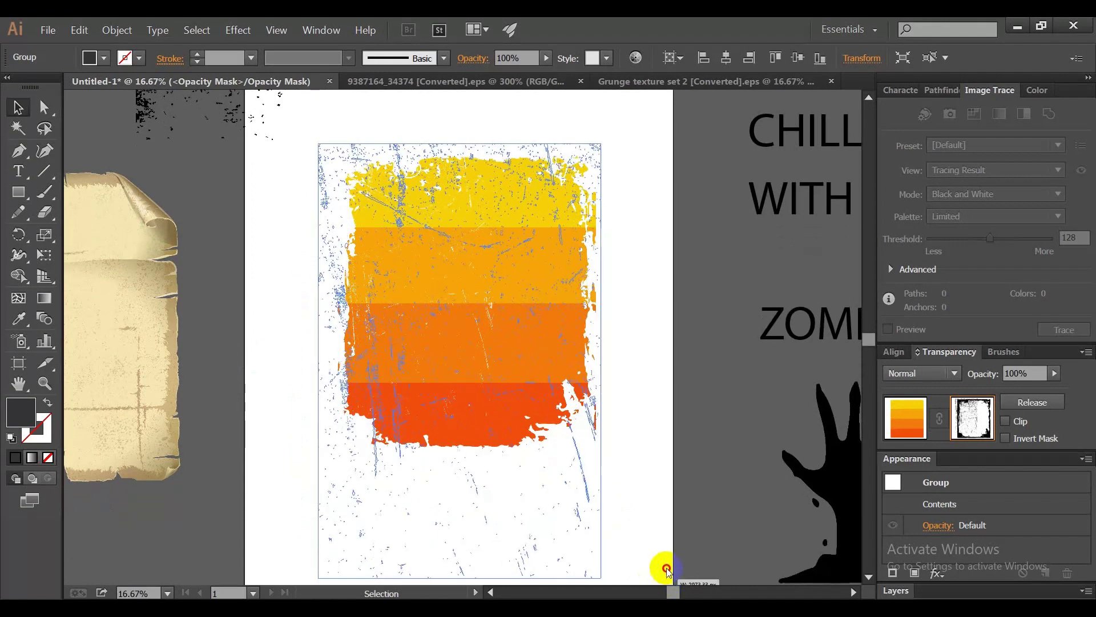
Fine-tune the scratch texture's position so it streaks across all four bands
left_click_drag(661, 581, 667, 571)
left_click_drag(516, 486, 527, 416)
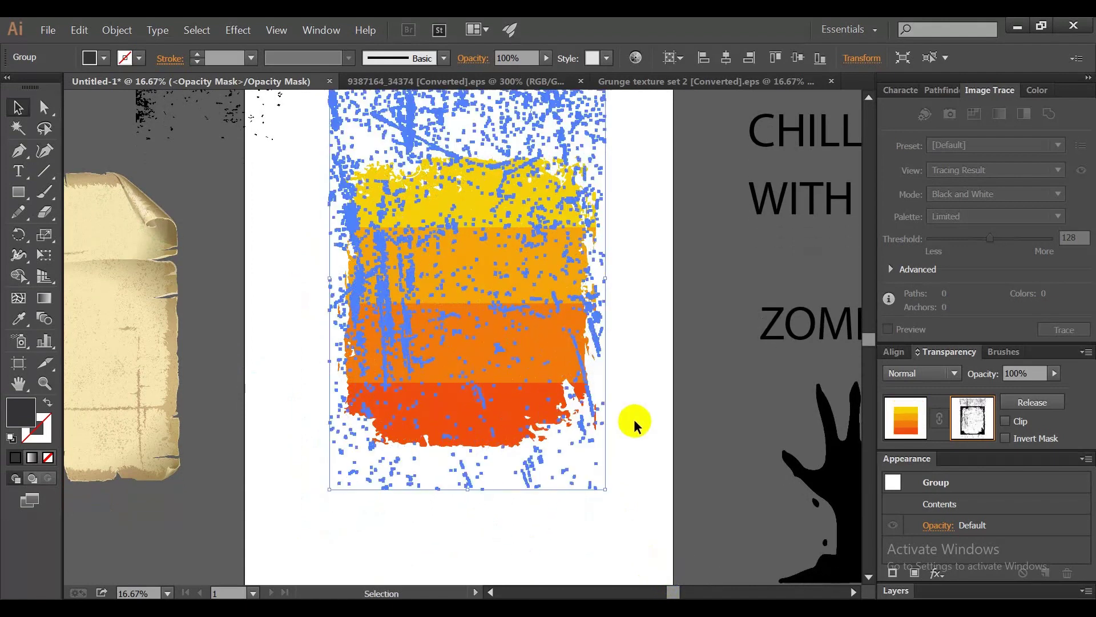
left_click(611, 527)
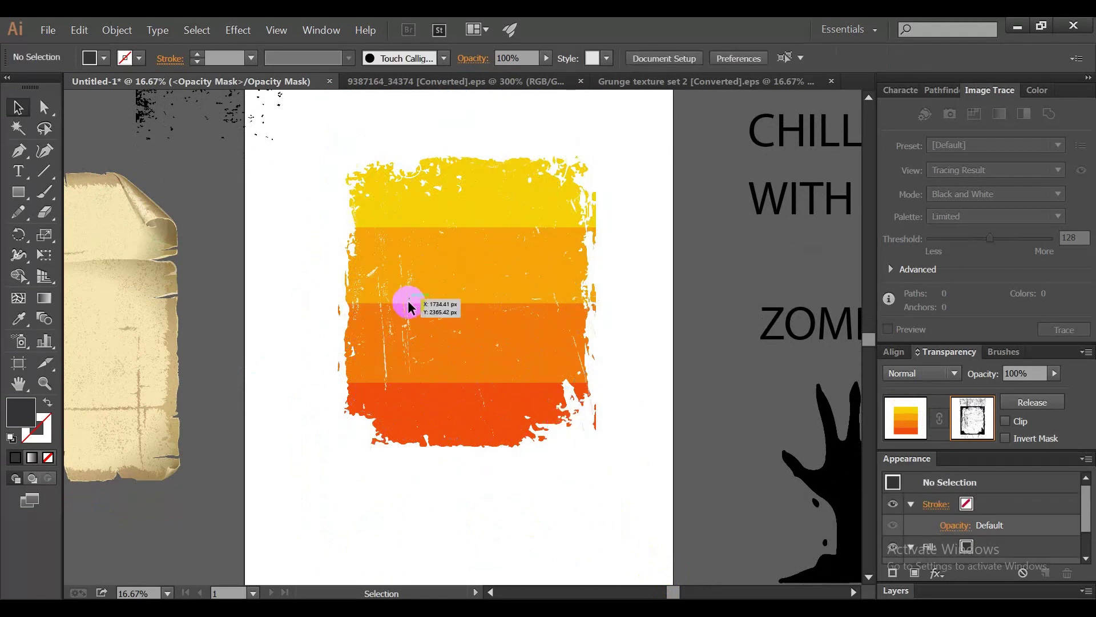
left_click_drag(404, 312, 407, 332)
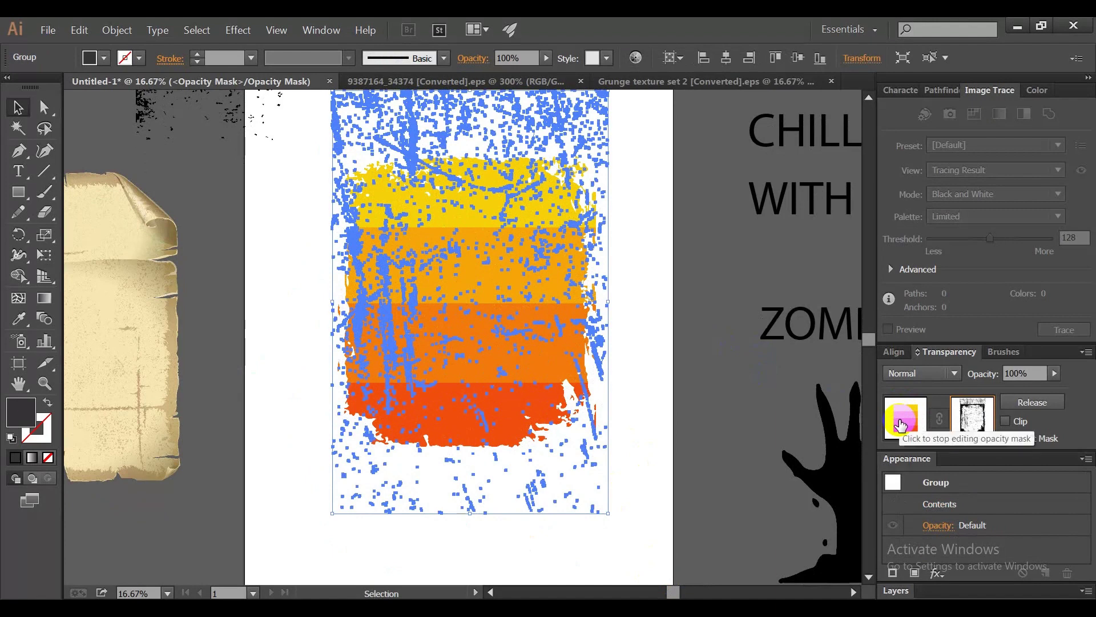
left_click(700, 409)
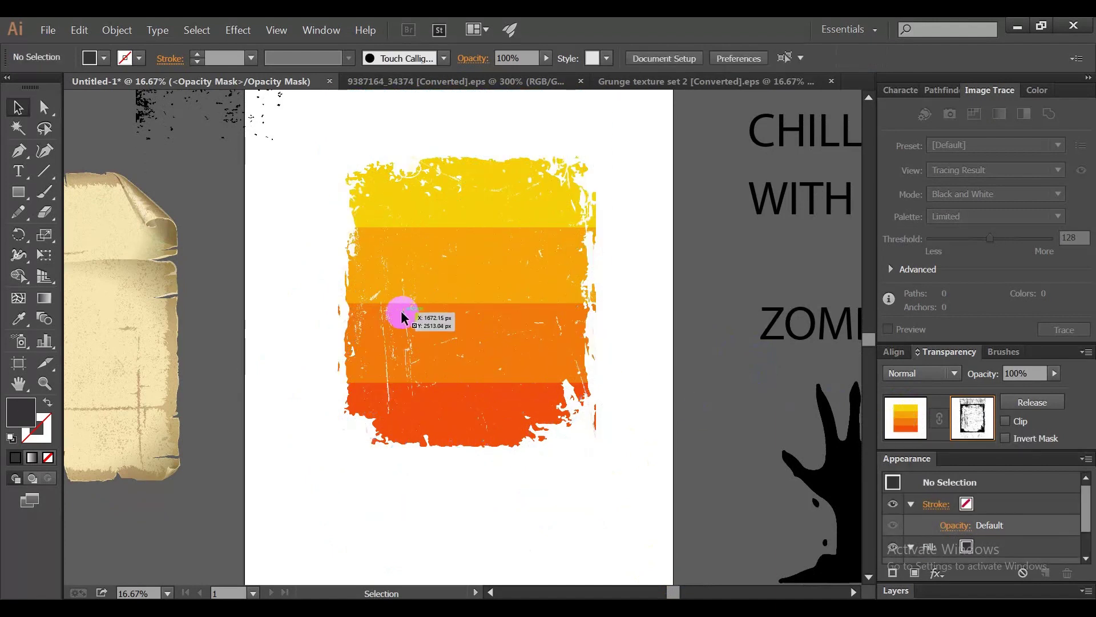
mouse_move(404, 296)
left_mouse_down()
mouse_move(473, 332)
mouse_move(380, 350)
left_mouse_up()
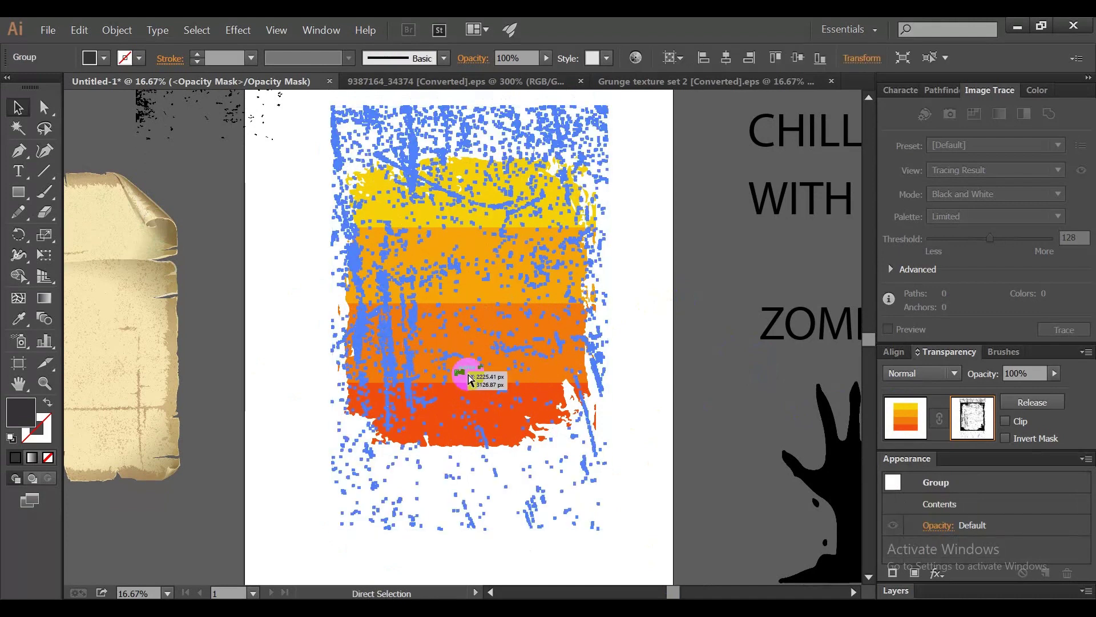
Exit mask editing and move the black zombie hand onto the middle of the striped block
left_click(899, 417)
left_click(715, 395)
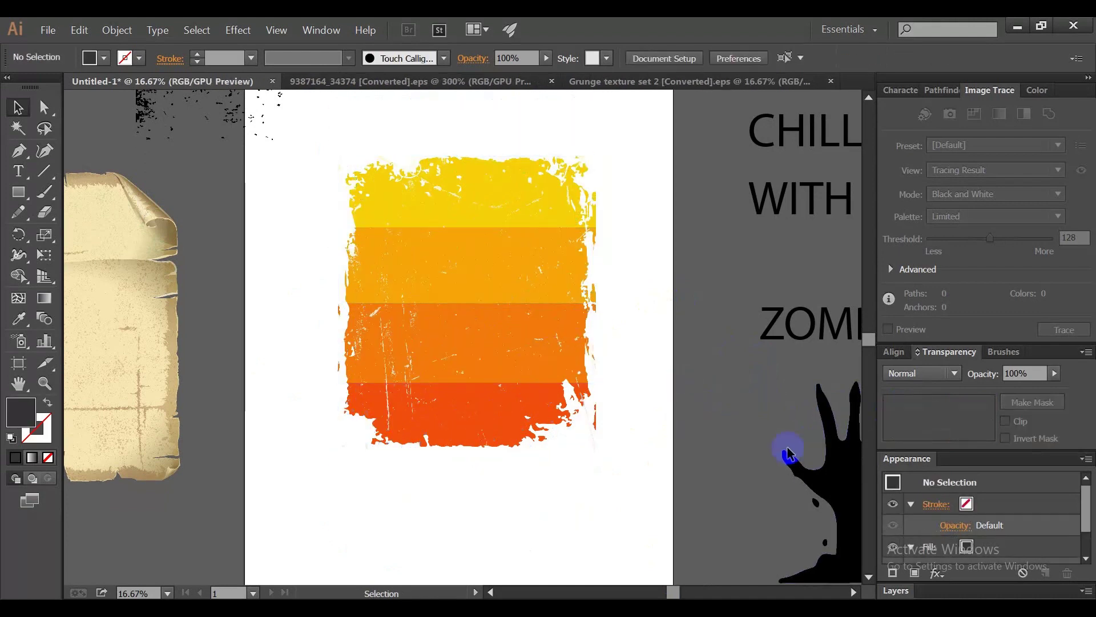
left_click_drag(823, 470, 419, 337)
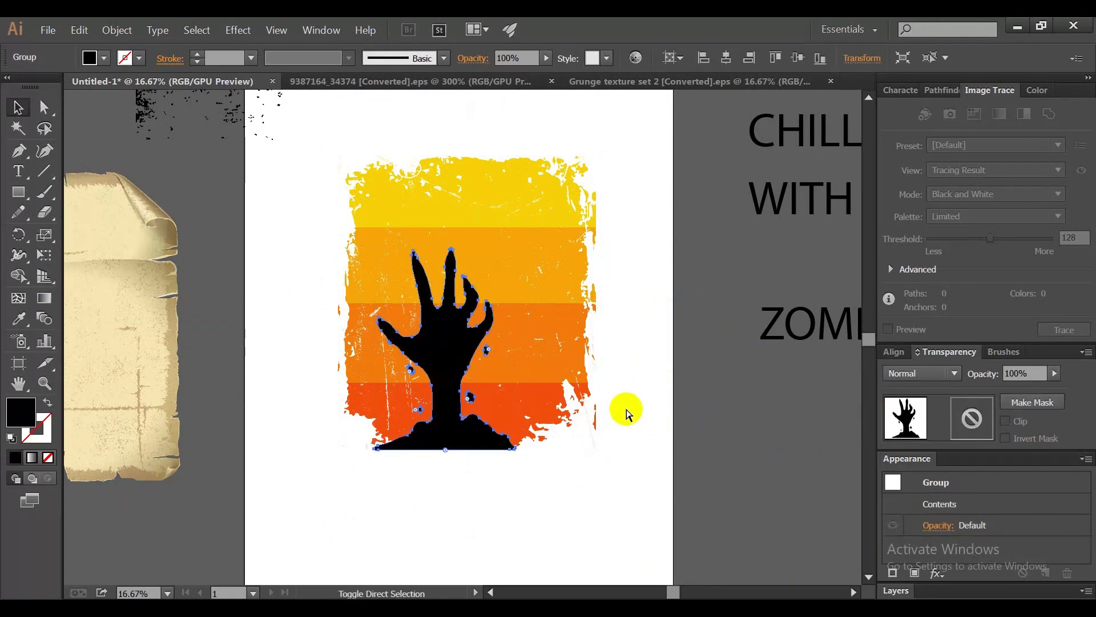
left_click(644, 459)
left_click_drag(432, 433, 441, 431)
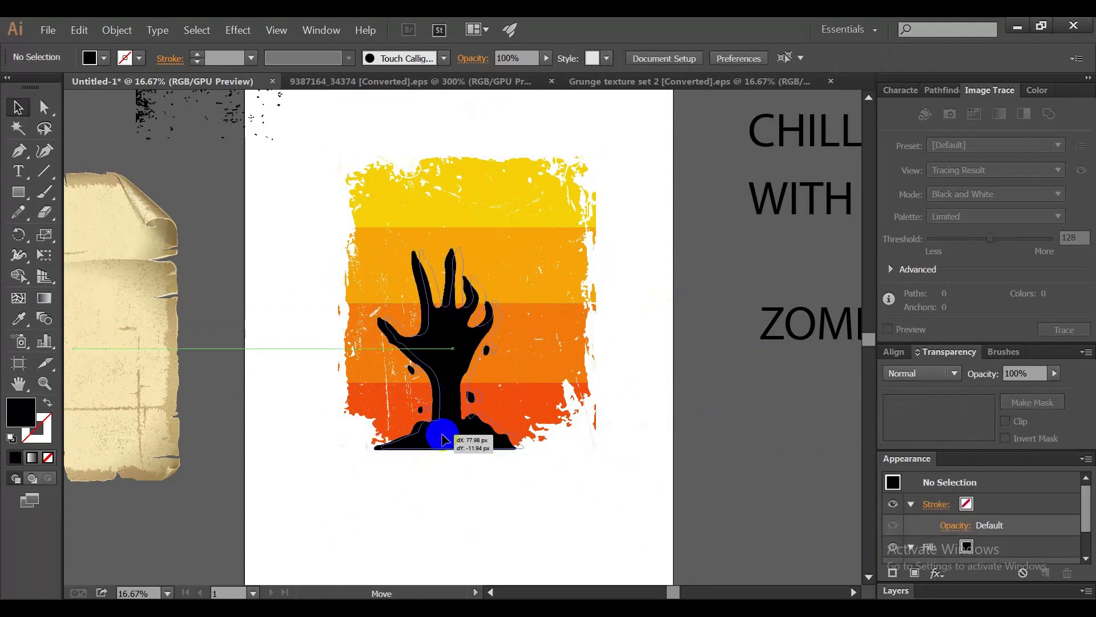
left_click(584, 517)
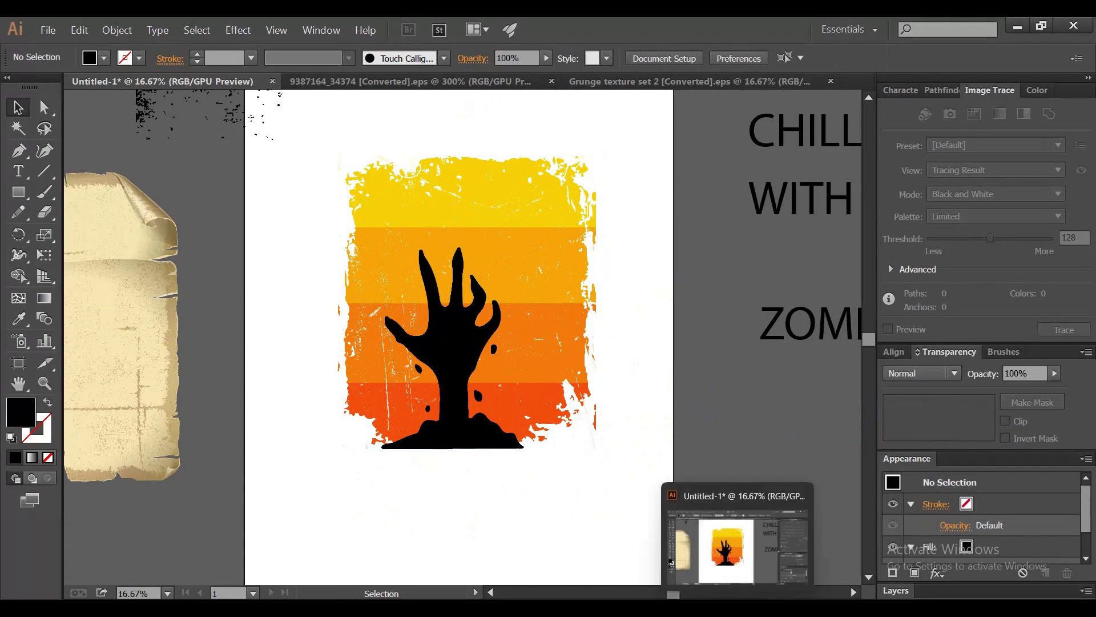
Return to Chrome's halloween elements silhouette image results
left_click(766, 608)
left_click(792, 31)
left_click(576, 30)
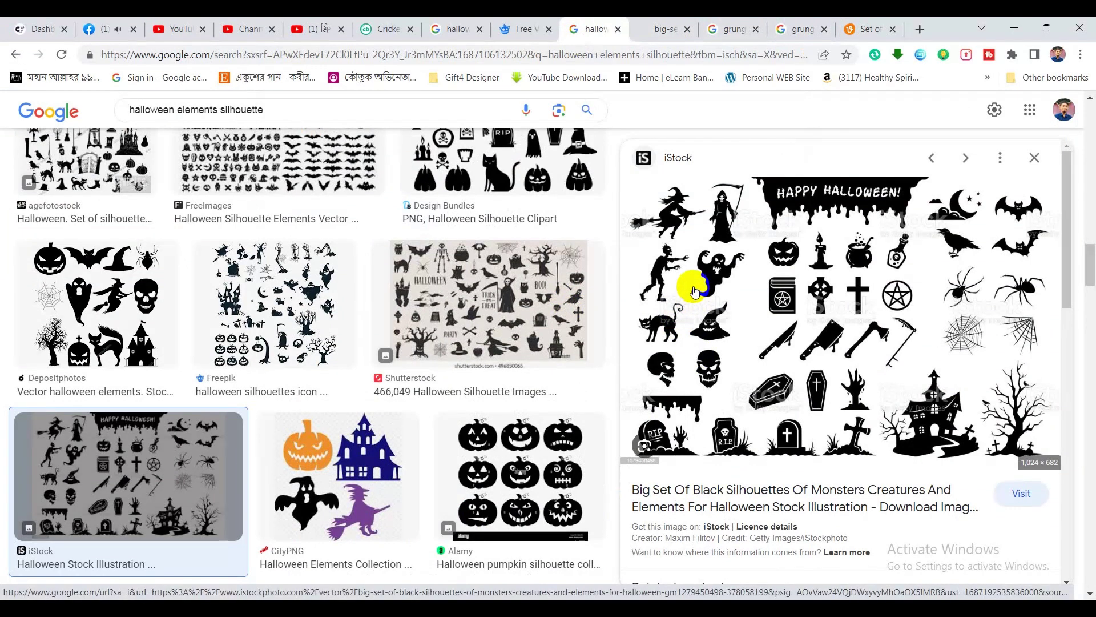
Open the full-size iStock Halloween silhouettes image in a new tab and zoom in
key("Print")
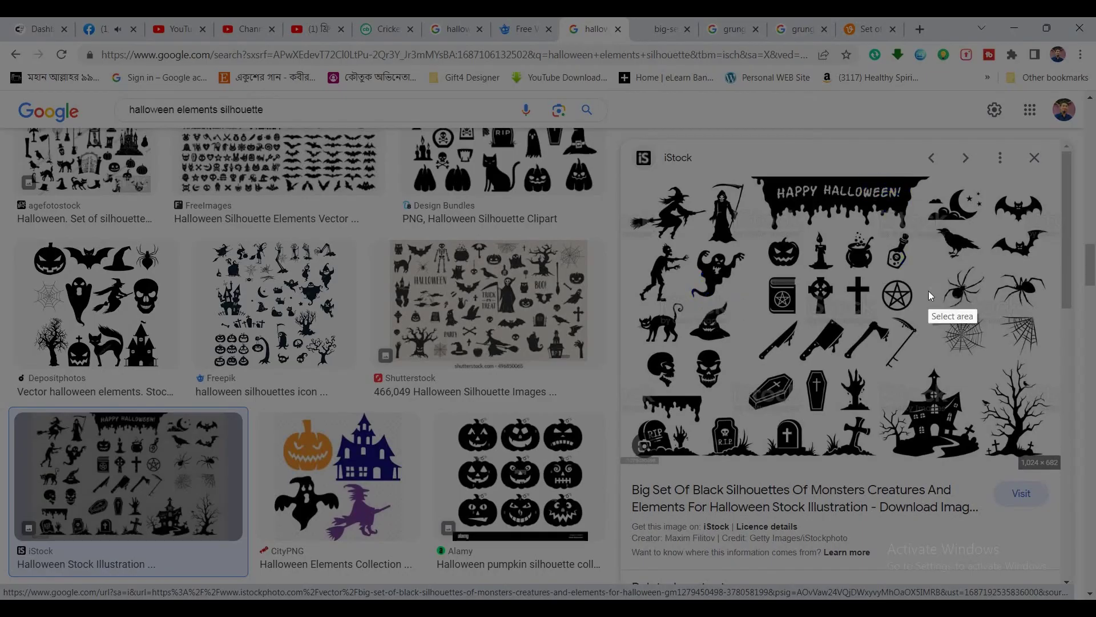
key("Escape")
right_click(916, 282)
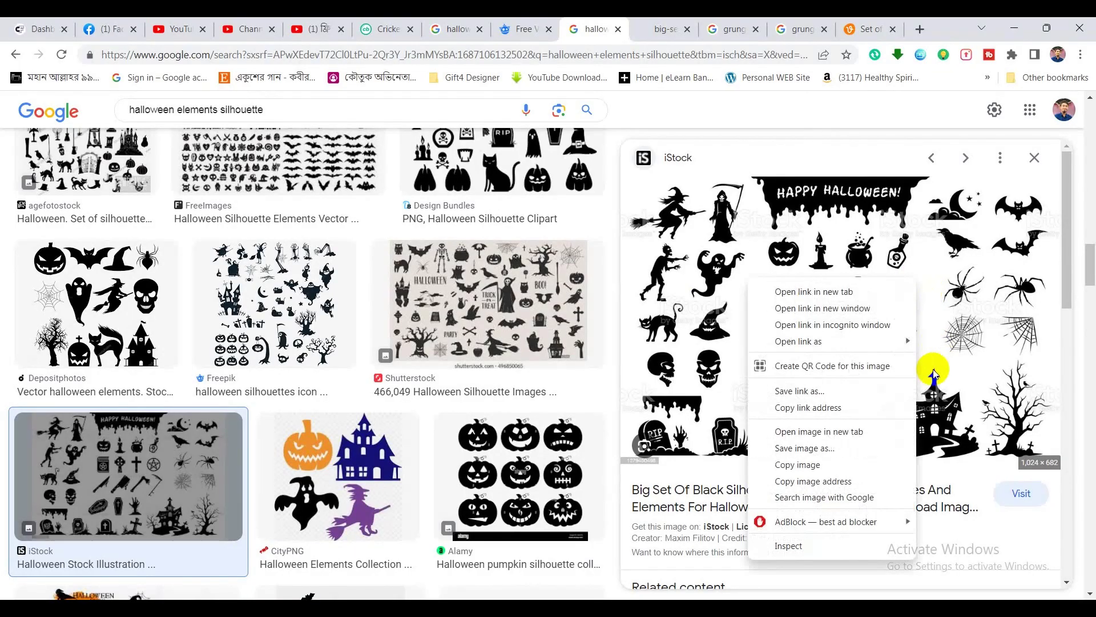
left_click(819, 431)
left_click(614, 29)
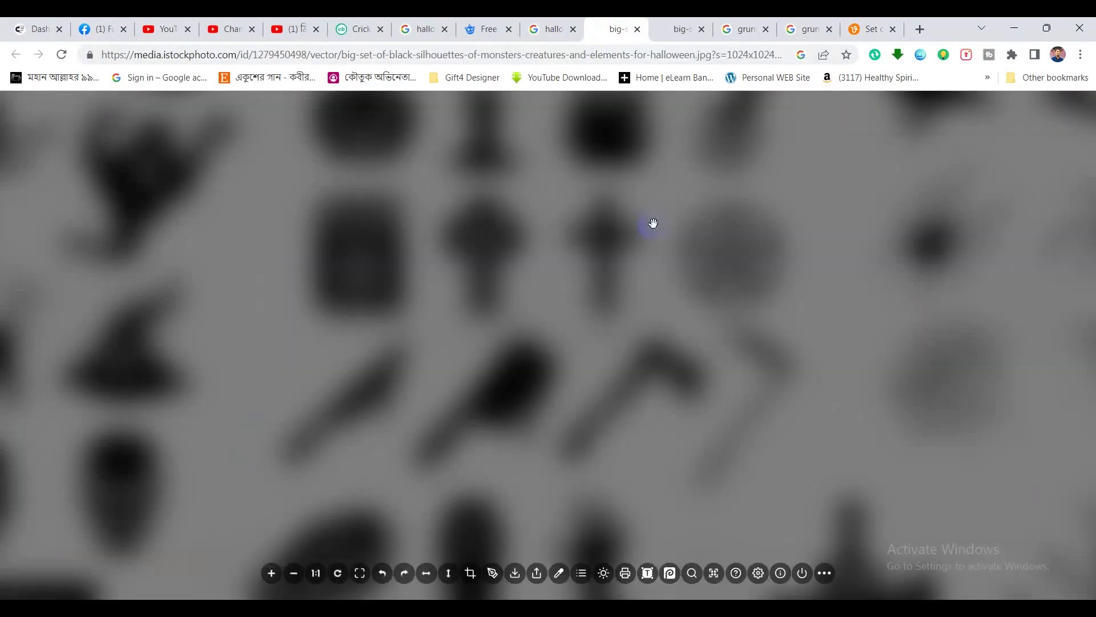
scroll(767, 279, "up", 1)
scroll(739, 285, "up", 1)
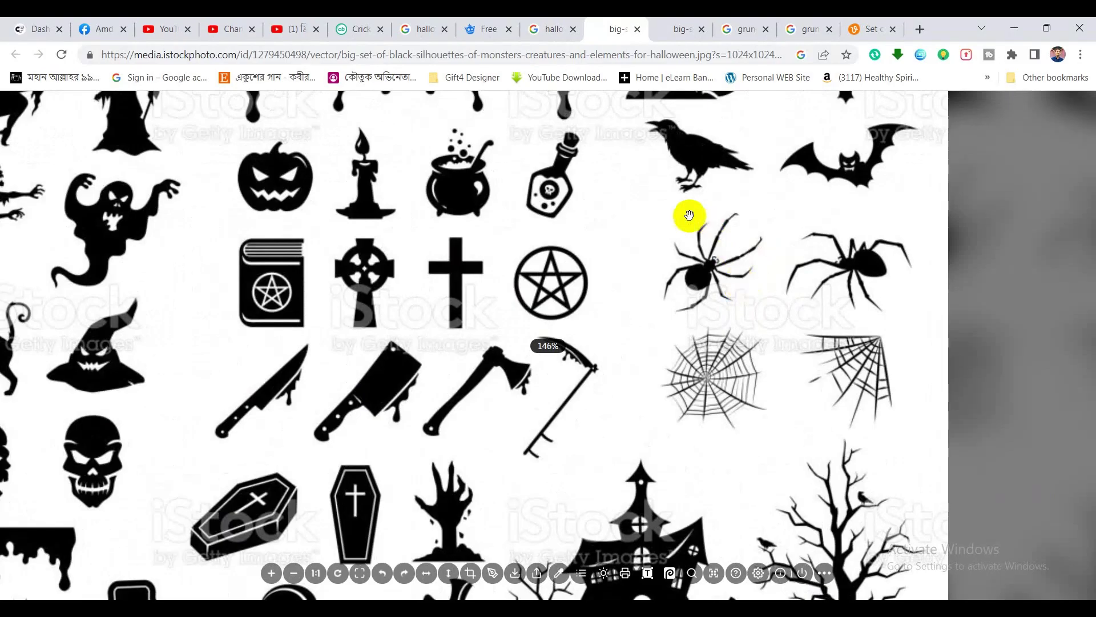
Capture the spider with Lightshot and paste it into the Illustrator design
key("Print")
left_click_drag(622, 201, 767, 318)
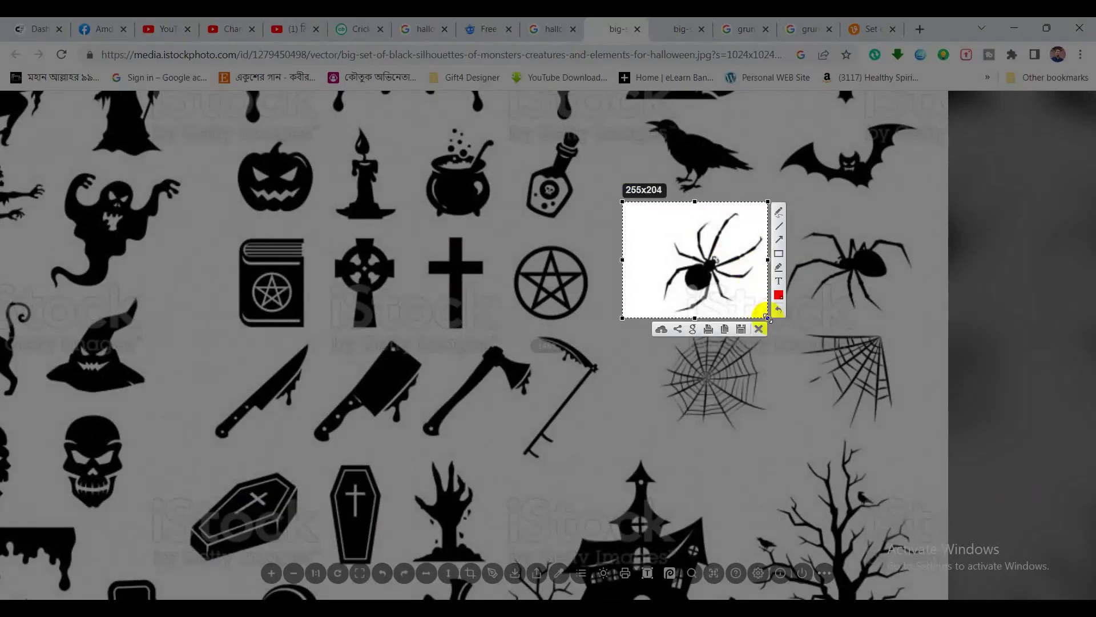
left_click(725, 330)
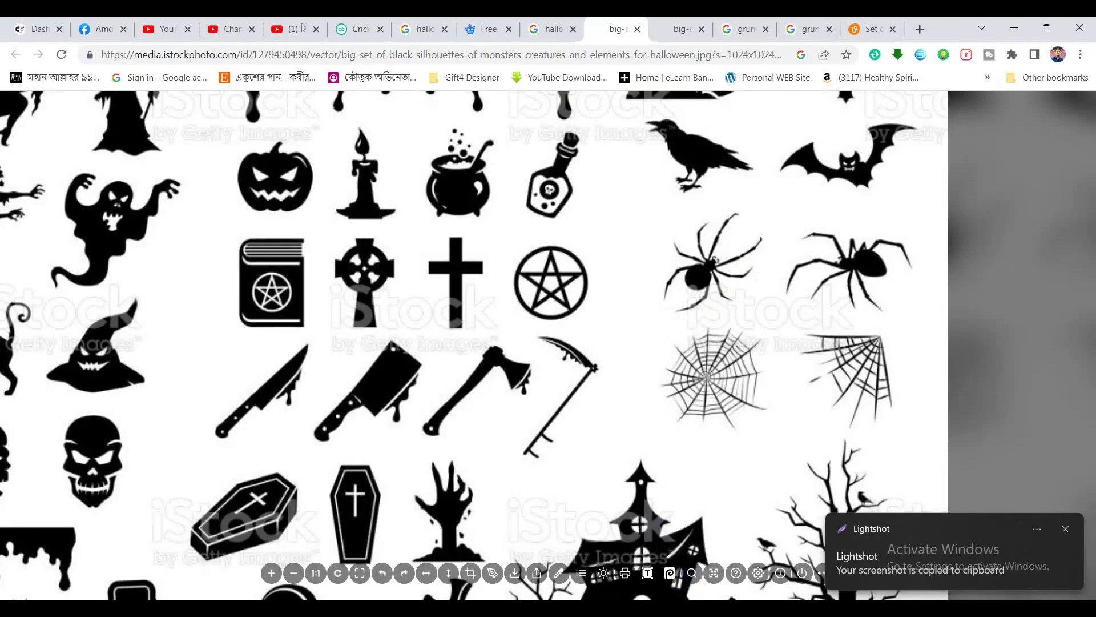
key("alt+Tab")
key("ctrl+v")
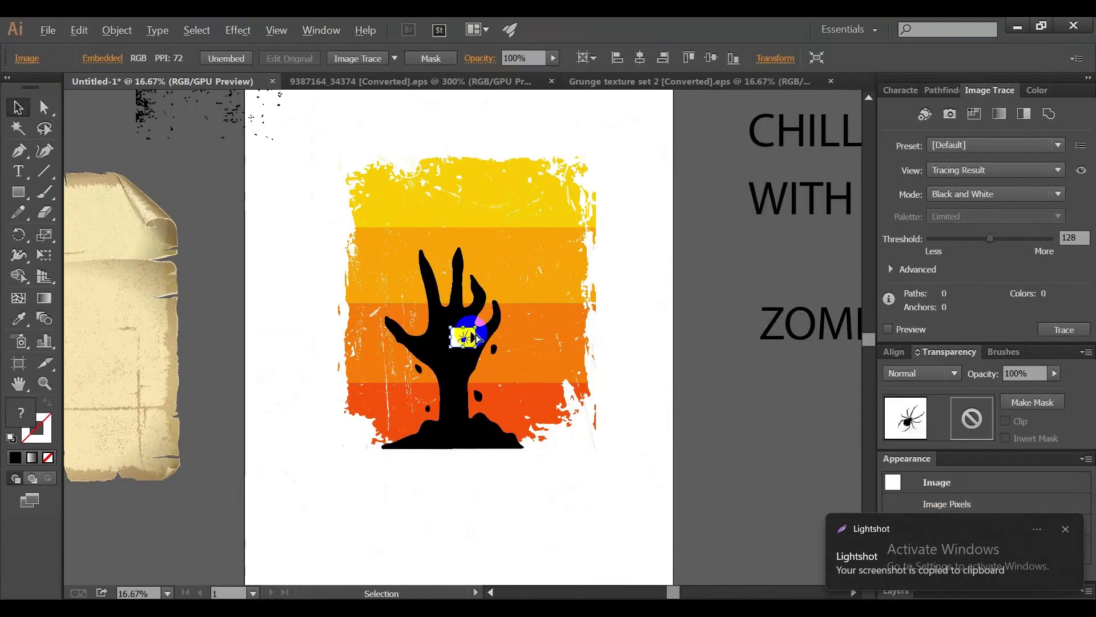
Enlarge the pasted spider, trace it with Sketched Art and expand it to paths
left_click_drag(476, 347, 661, 495)
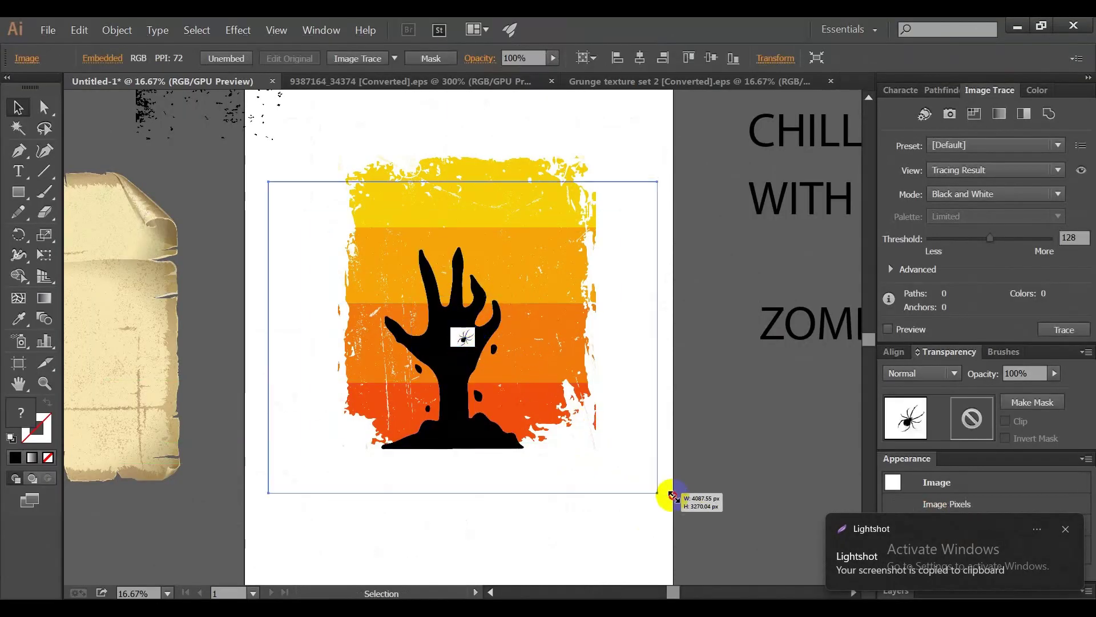
left_click(389, 59)
left_click(415, 246)
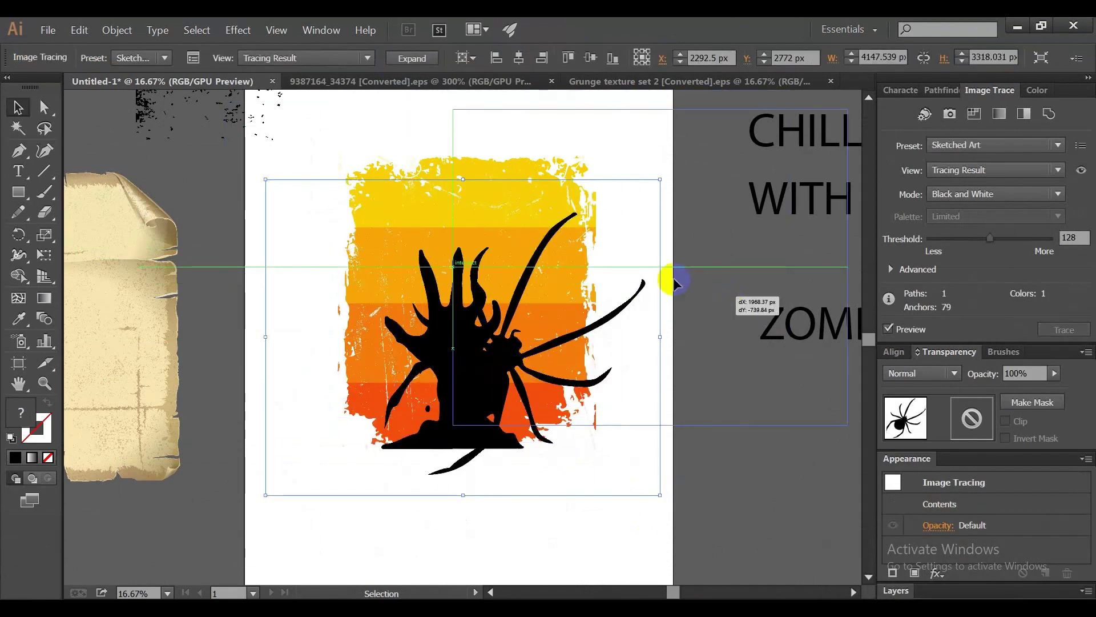
left_click_drag(541, 366, 729, 294)
left_click(400, 58)
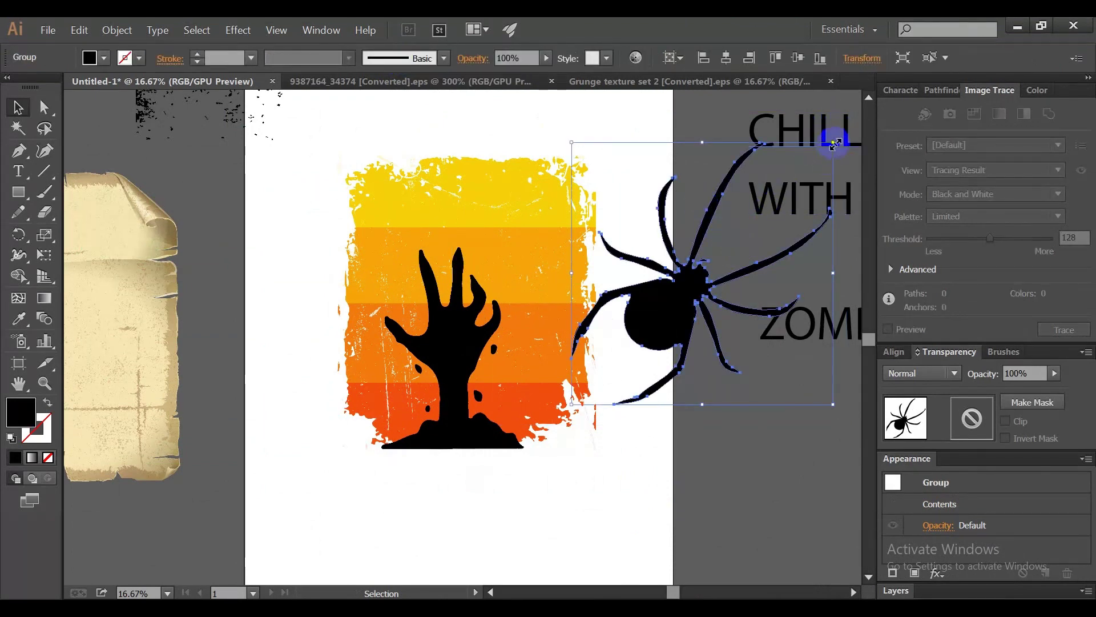
Resize the black spider and place it at the striped block's upper left
mouse_move(835, 143)
left_mouse_down()
mouse_move(586, 390)
mouse_move(390, 286)
mouse_move(388, 424)
mouse_move(400, 414)
mouse_move(388, 242)
mouse_move(474, 156)
left_mouse_up()
left_click(671, 432)
left_click(681, 416)
left_click_drag(413, 230, 382, 209)
left_click(651, 337)
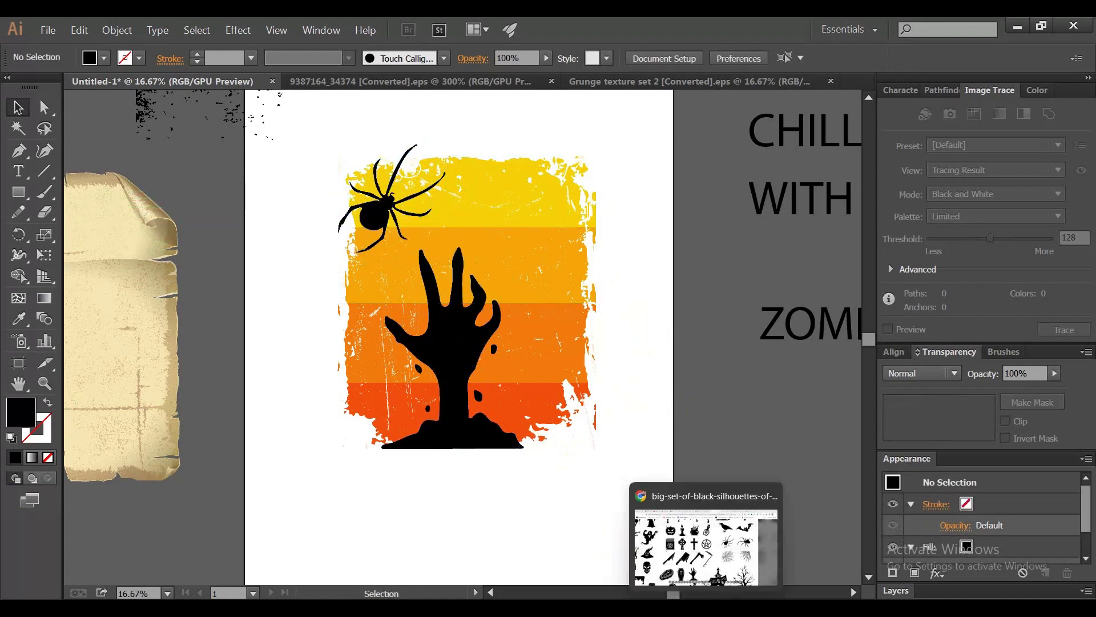
left_click(707, 547)
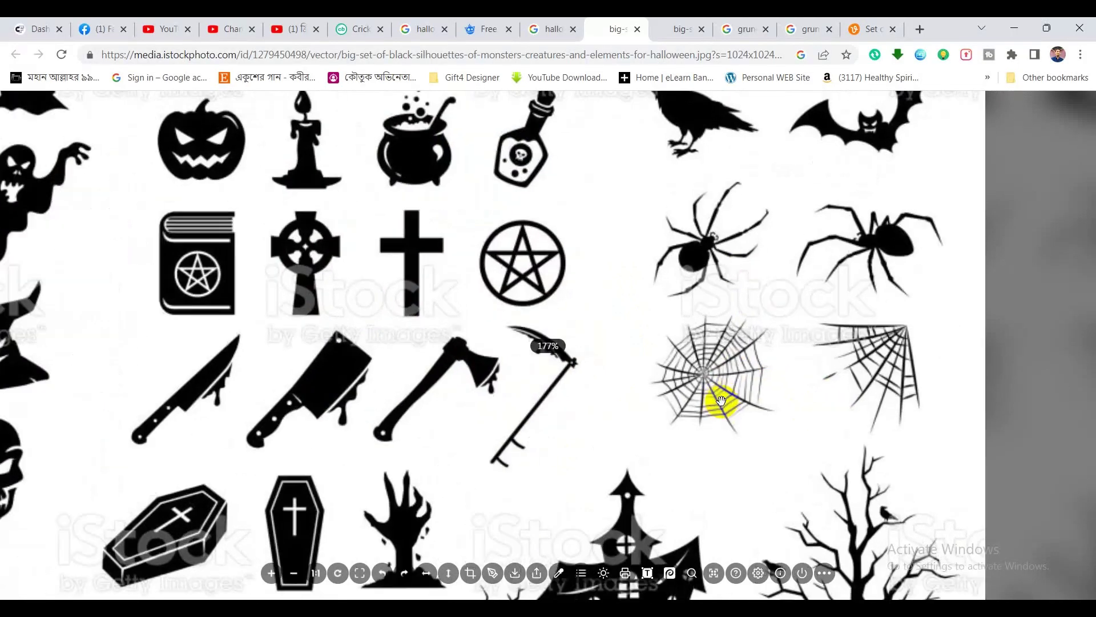
Capture the corner cobweb from the iStock silhouette set with Lightshot and copy it
scroll(721, 400, "up", 2)
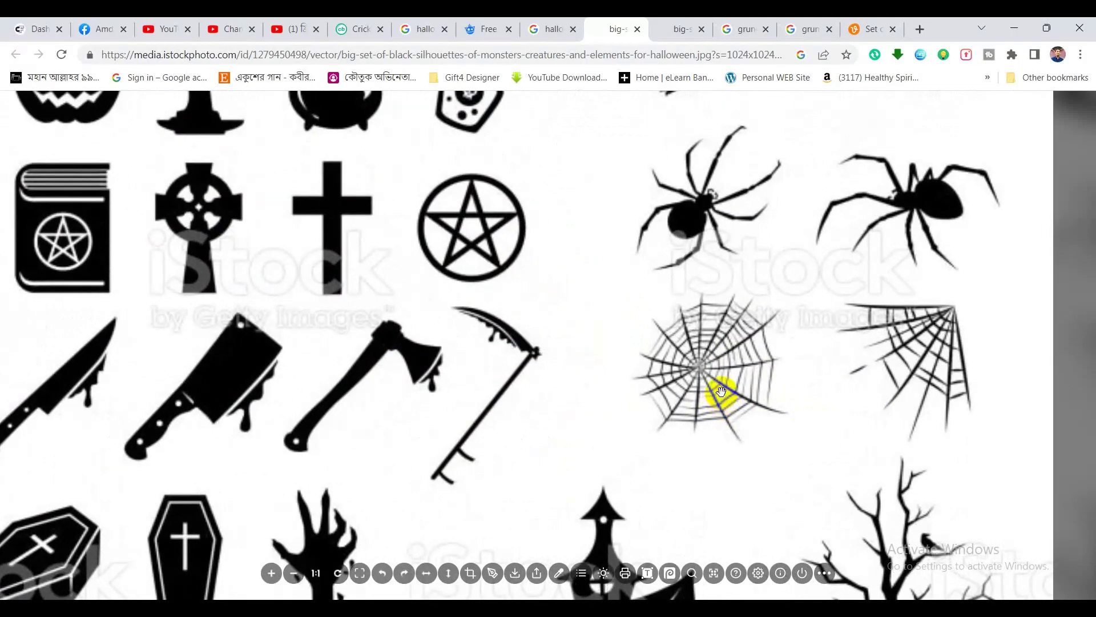
key("Print")
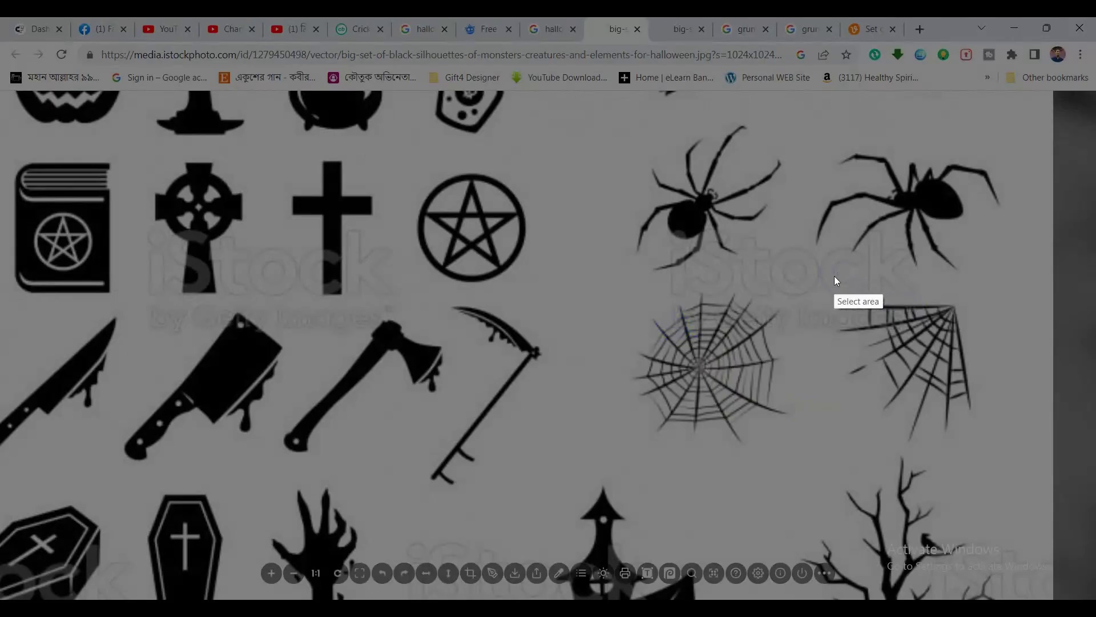
left_click_drag(831, 274, 990, 443)
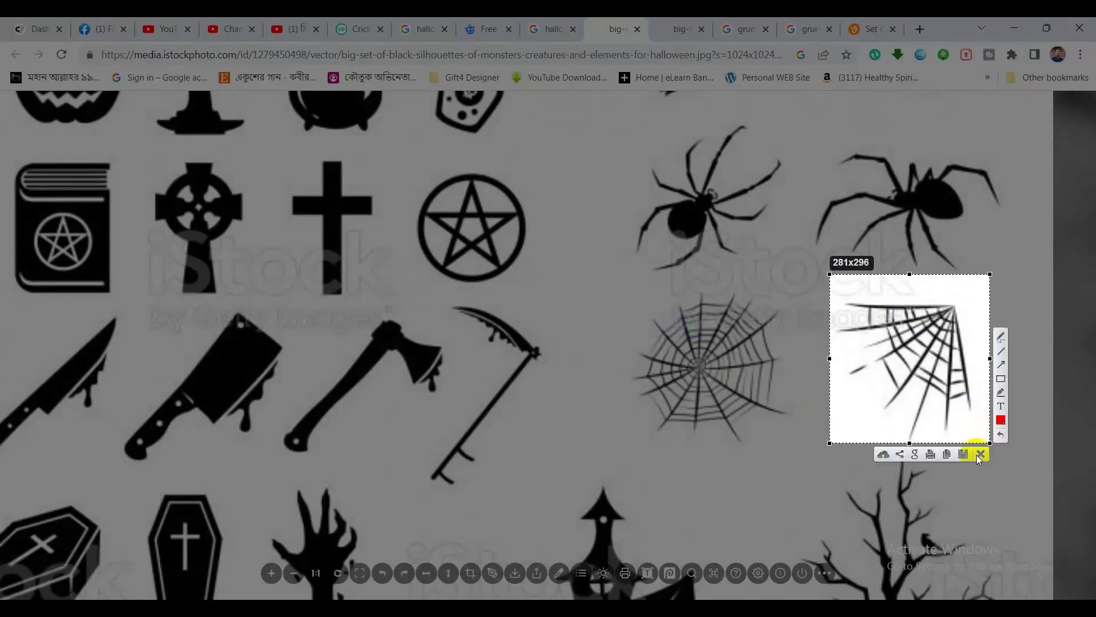
left_click(951, 454)
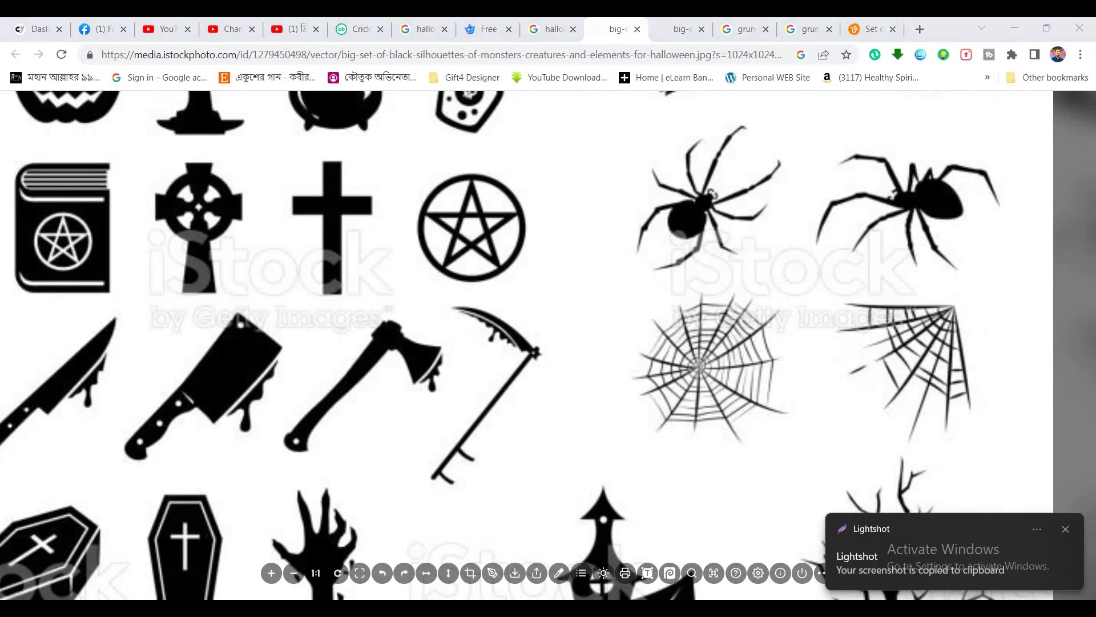
key("alt+Tab")
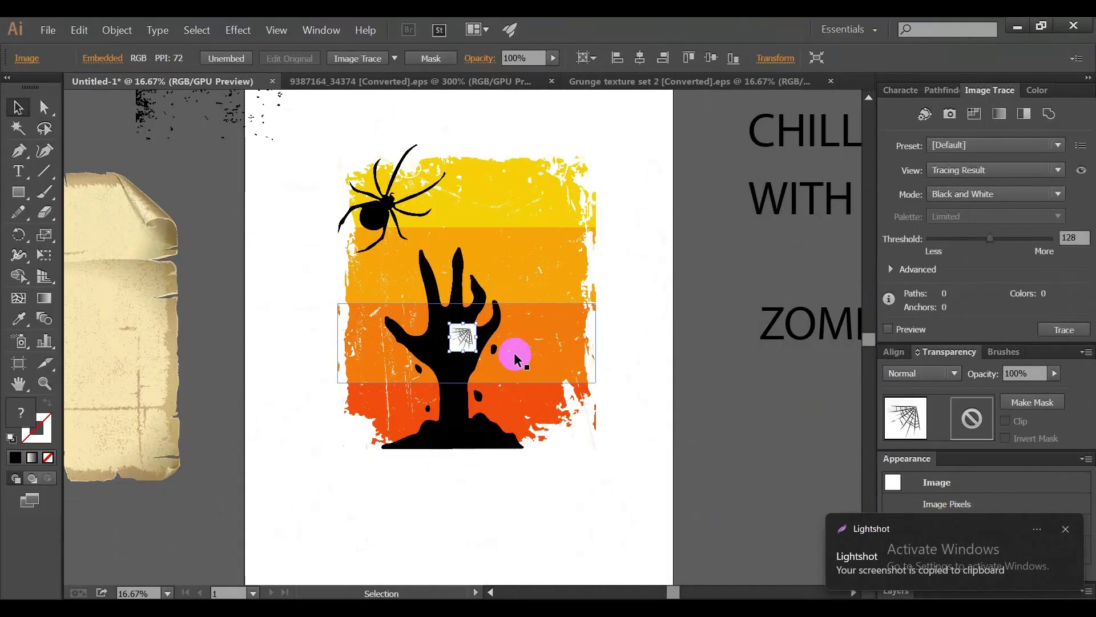
Paste and enlarge the cobweb, trace it as Sketched Art, and raise the threshold to 155
key("ctrl+v")
left_click_drag(478, 352, 607, 488)
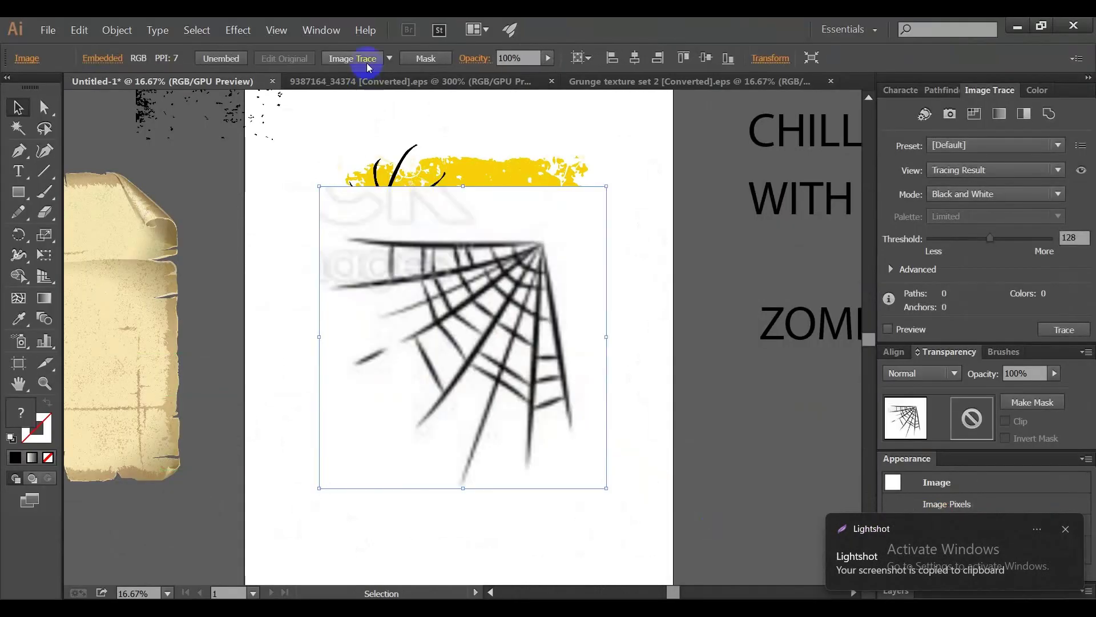
left_click(389, 58)
left_click(429, 249)
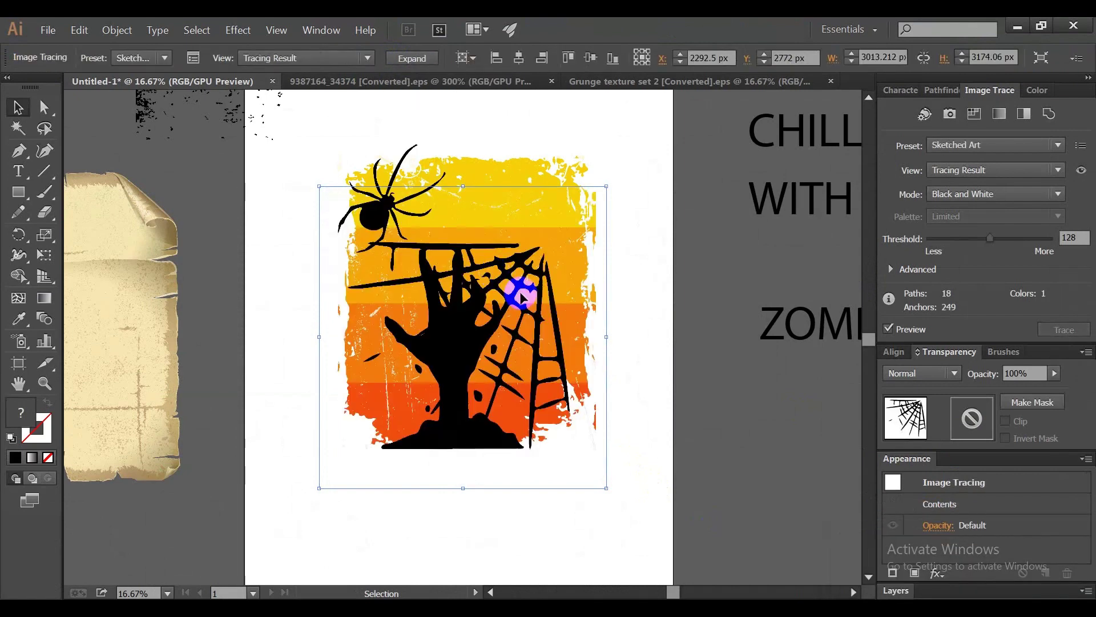
left_click_drag(547, 304, 690, 328)
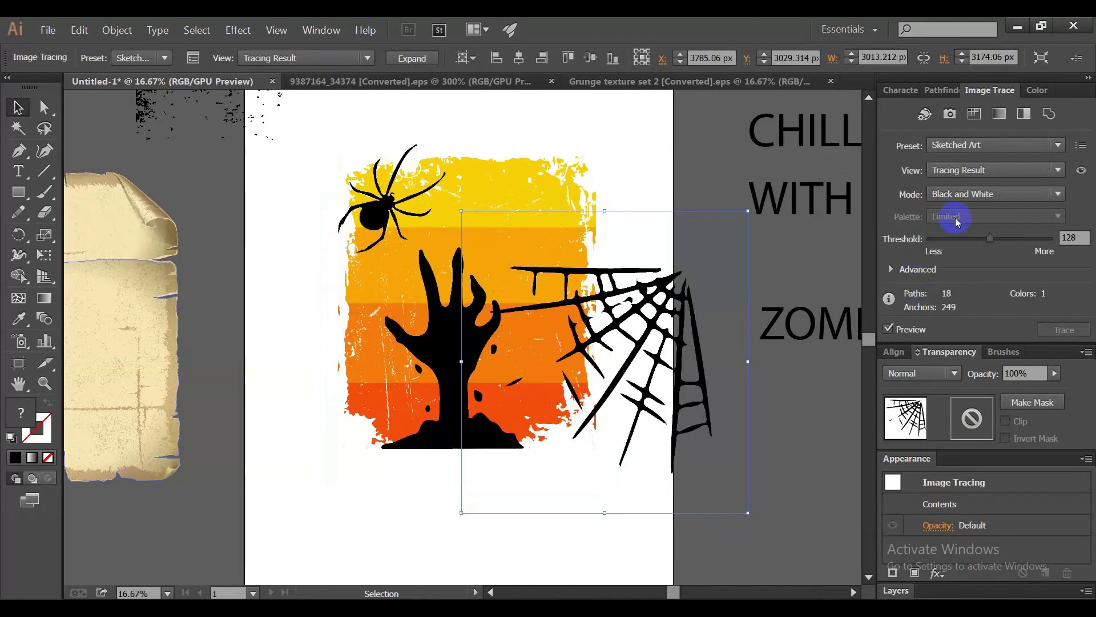
left_click_drag(995, 240, 1007, 239)
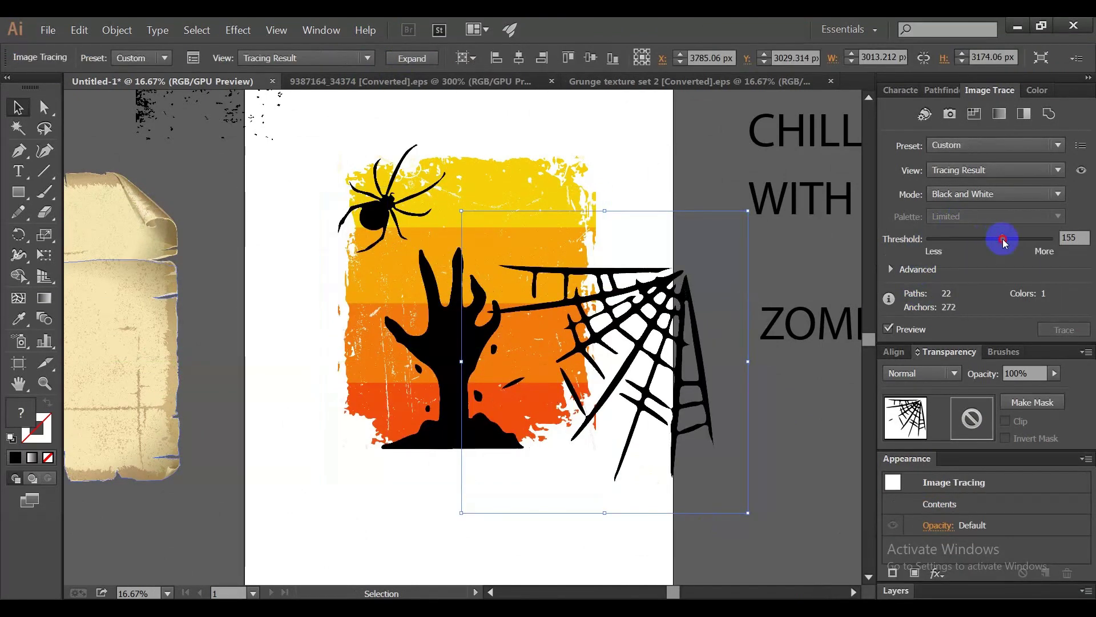
Expand the traced web, shrink and tilt it, and move it onto the zombie hand
left_click(412, 57)
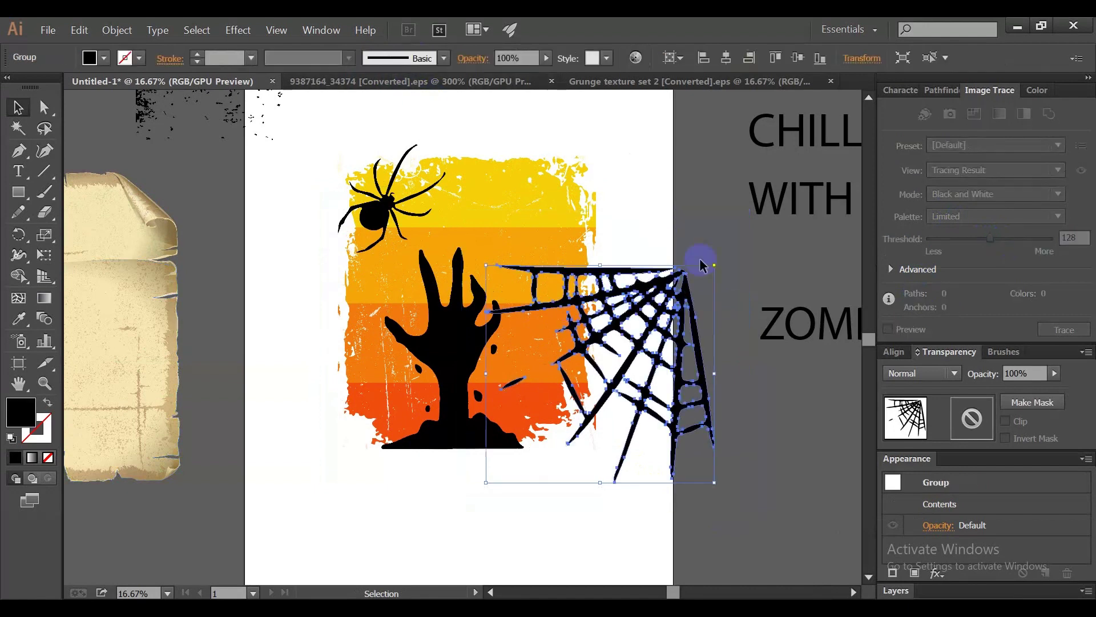
left_click_drag(714, 266, 605, 367)
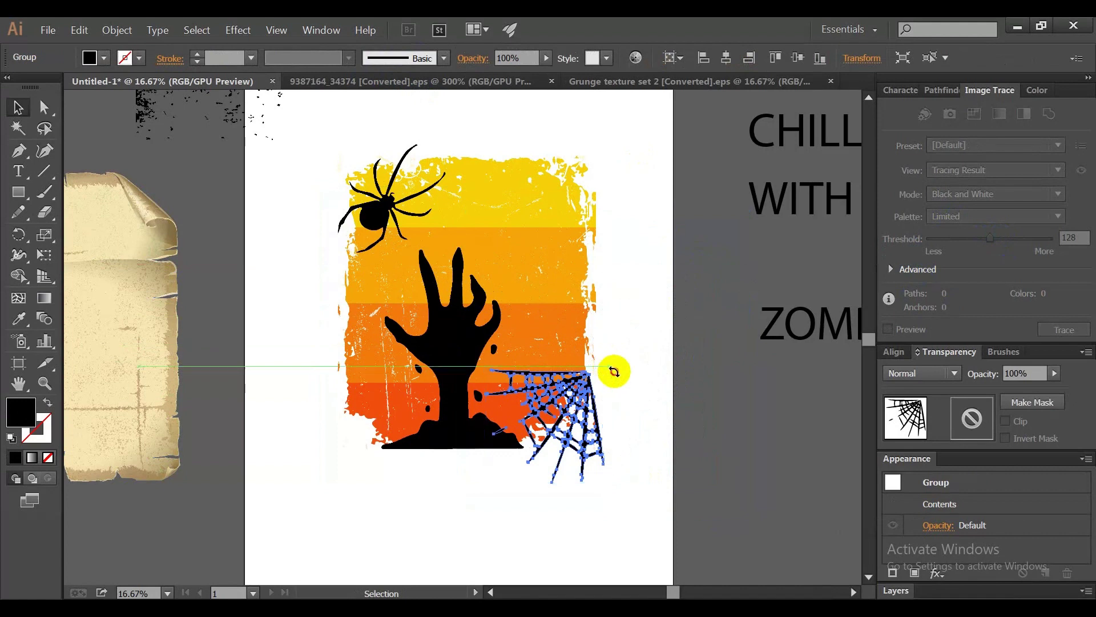
left_click_drag(609, 367, 620, 388)
mouse_move(559, 458)
left_mouse_down()
mouse_move(467, 341)
mouse_move(413, 319)
left_mouse_up()
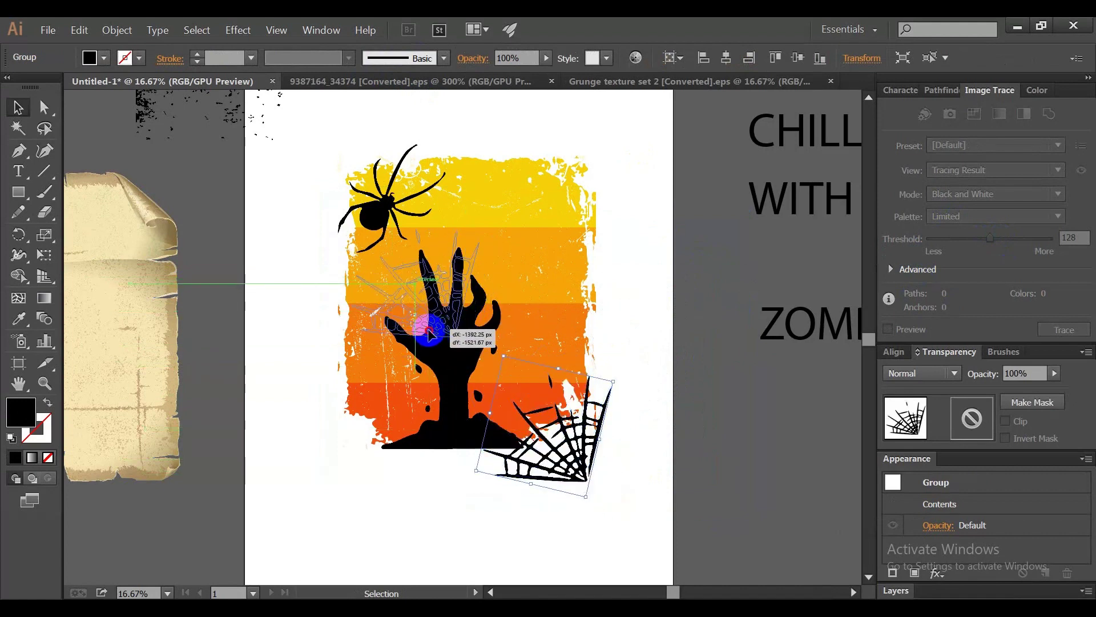
left_click(710, 409)
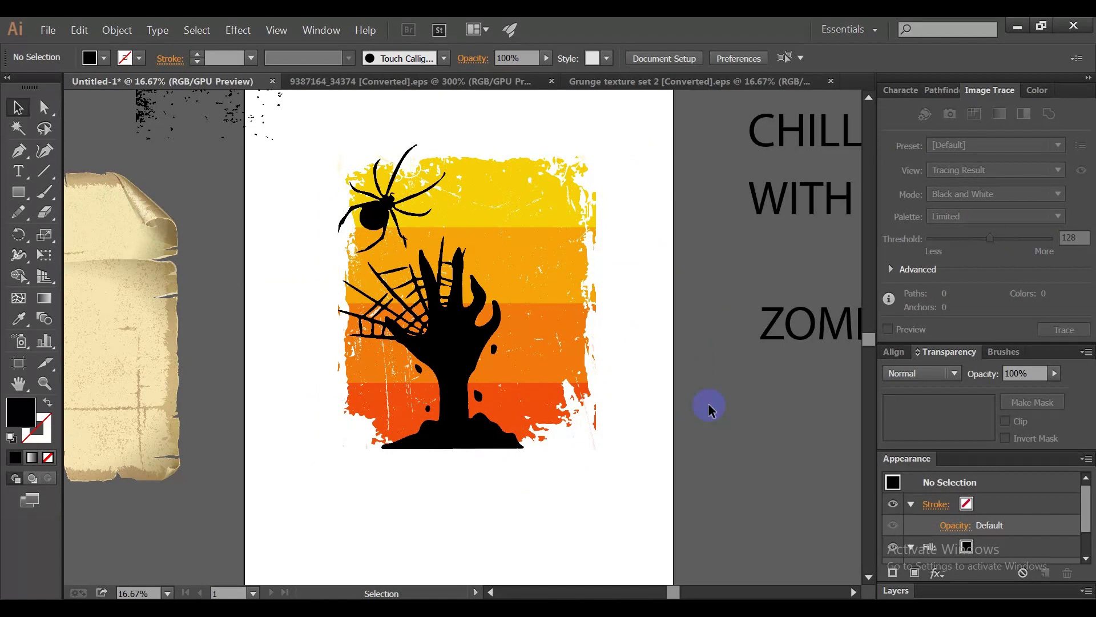
Fine-tune the web's rotation, size and position between the hand's fingers
scroll(362, 298, "up", 2)
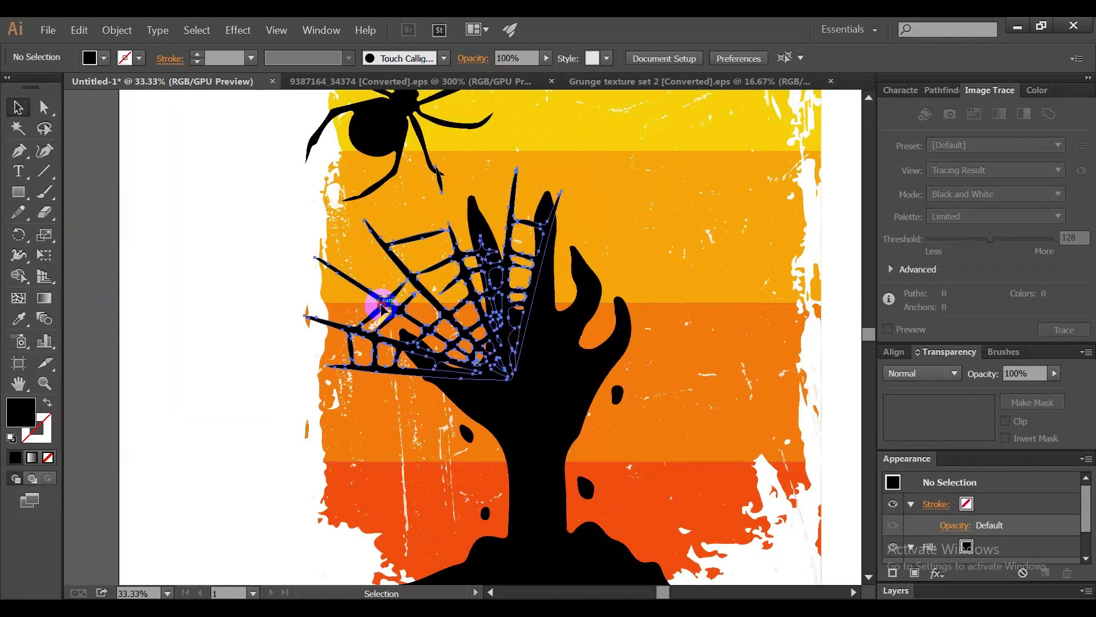
left_click_drag(382, 308, 392, 307)
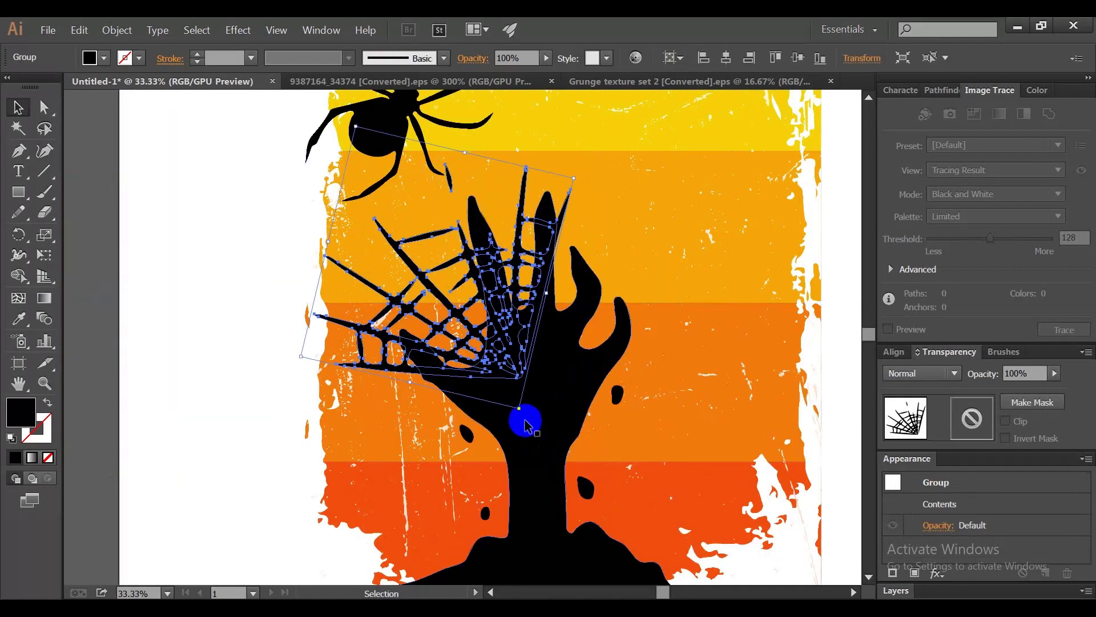
left_click_drag(521, 413, 487, 393)
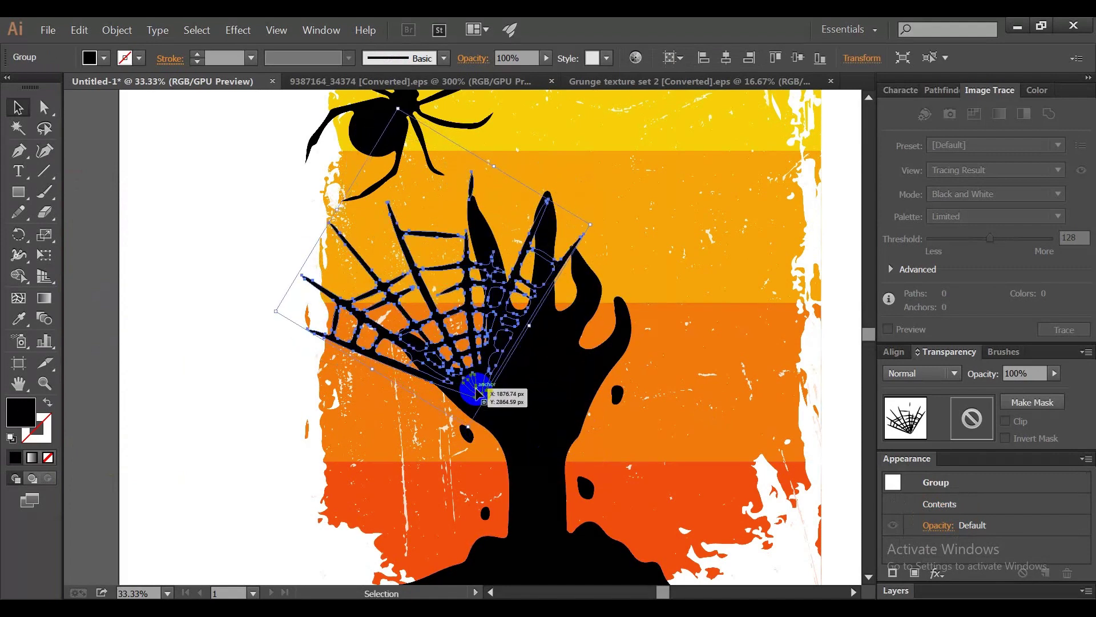
left_click_drag(479, 392, 474, 393)
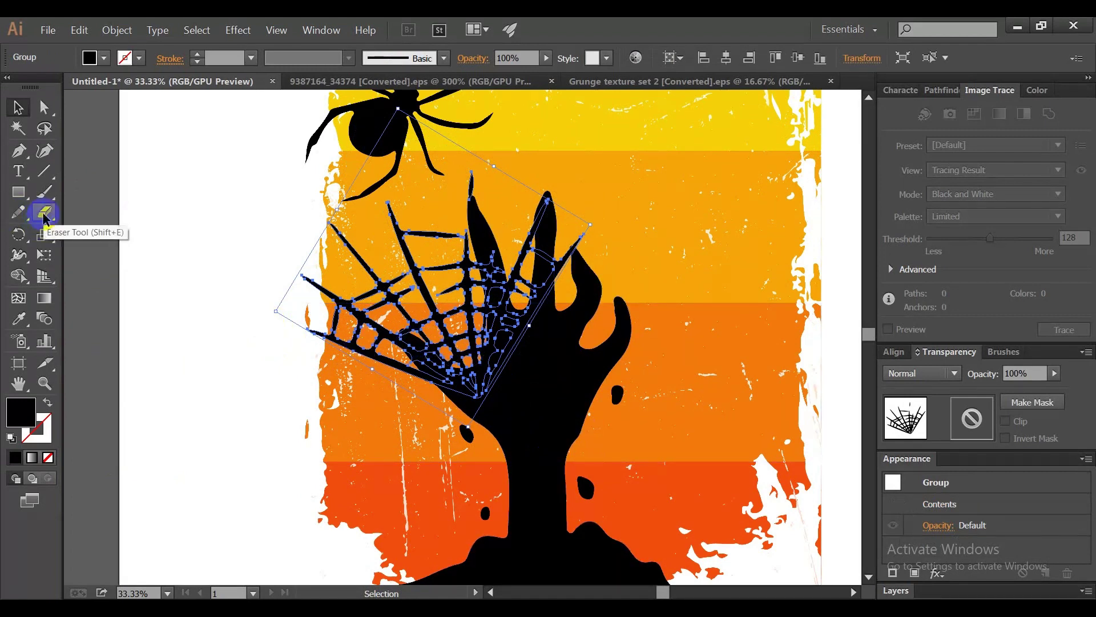
left_click_drag(399, 109, 421, 217)
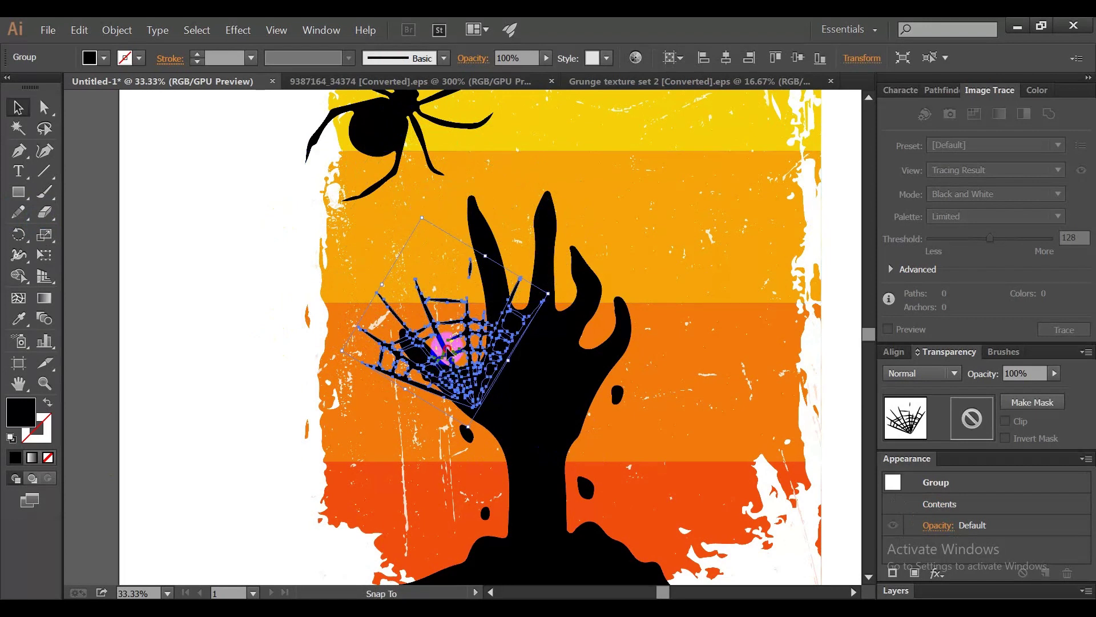
left_click_drag(448, 351, 446, 322)
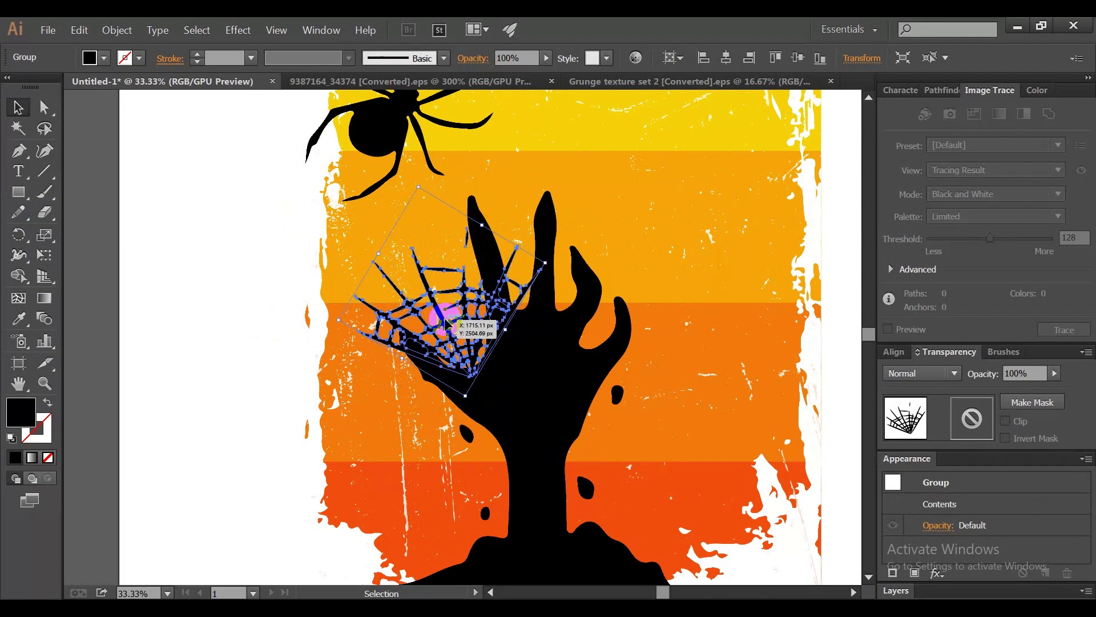
left_click(165, 243)
Erase the stray broken strands from the cobweb's upper-left with the Eraser tool
left_click(382, 317)
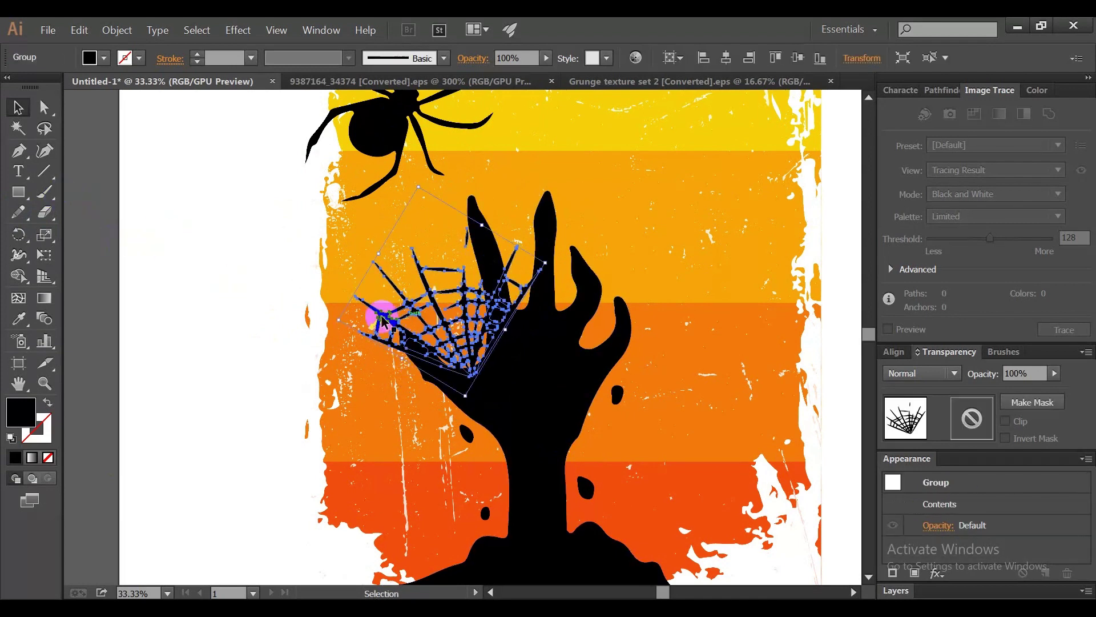
left_click(45, 213)
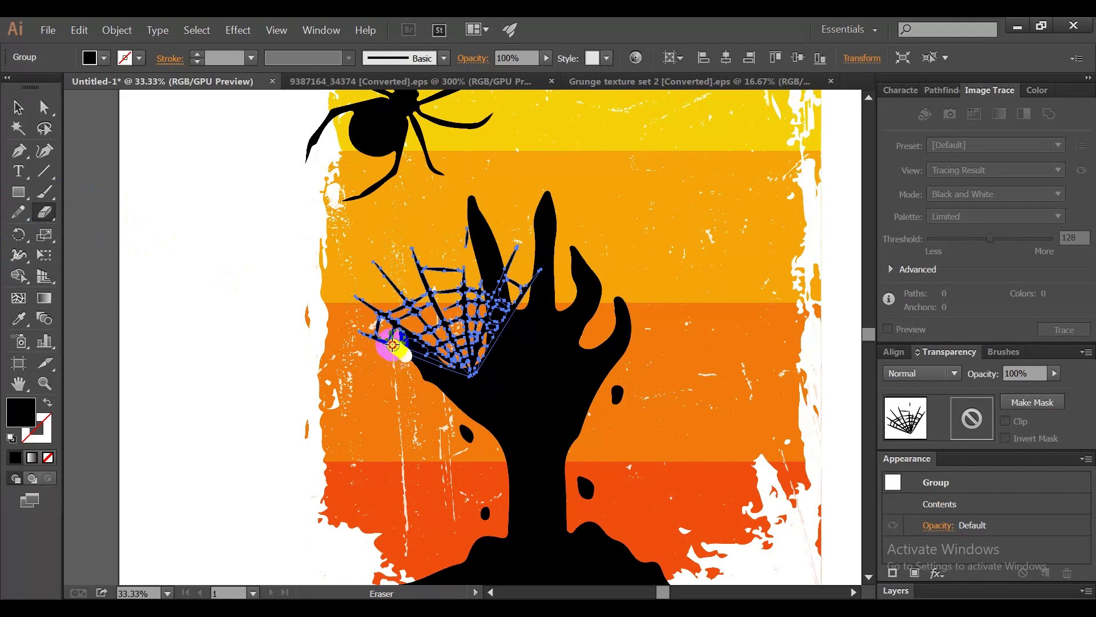
mouse_move(393, 345)
left_mouse_down()
mouse_move(360, 331)
mouse_move(398, 349)
left_mouse_up()
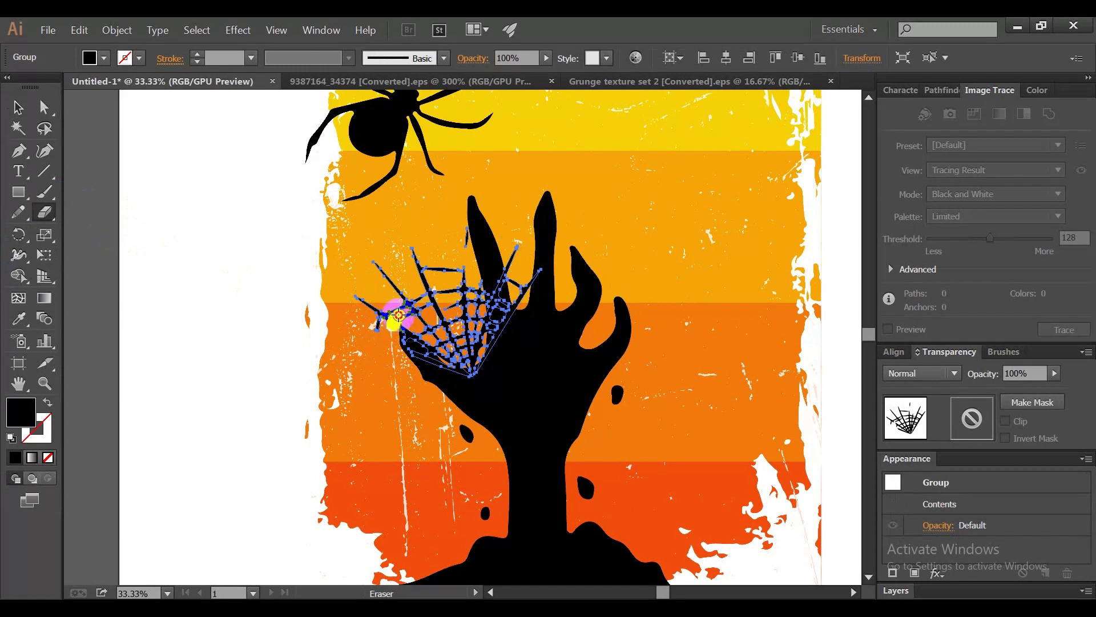
mouse_move(459, 284)
left_mouse_down()
mouse_move(489, 276)
mouse_move(534, 296)
mouse_move(516, 309)
mouse_move(508, 264)
mouse_move(536, 268)
left_mouse_up()
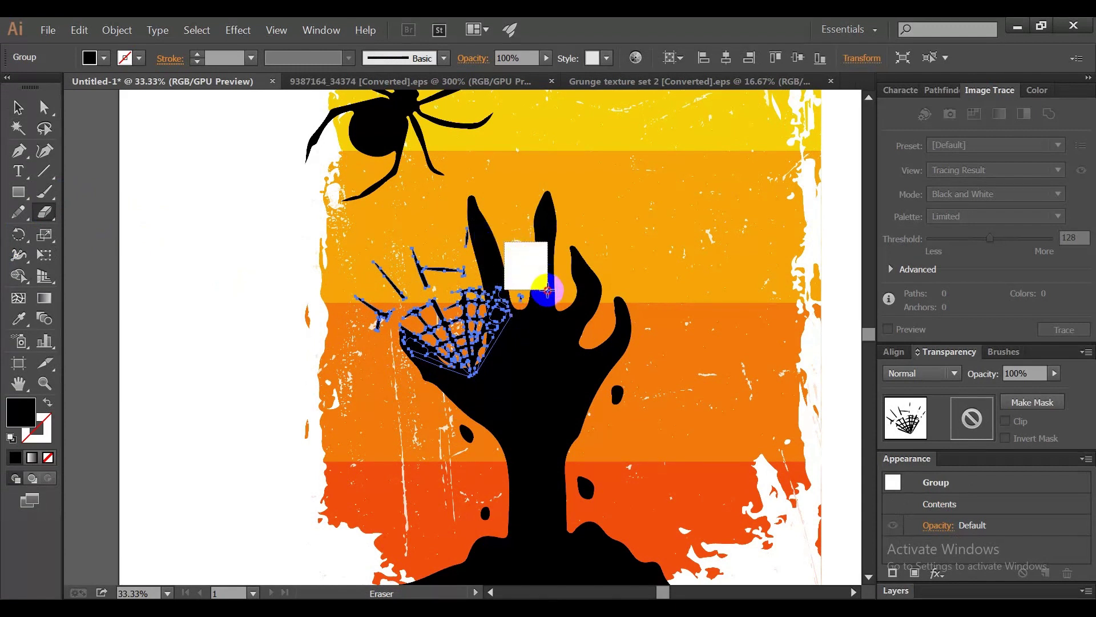
left_click_drag(528, 287, 530, 289)
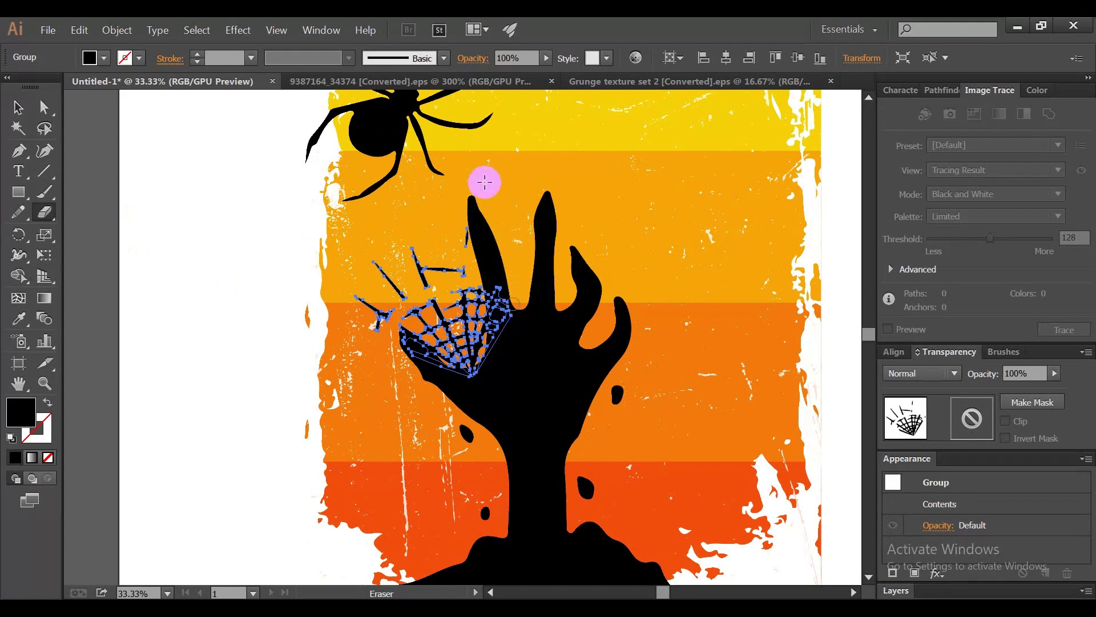
mouse_move(479, 207)
left_mouse_down()
mouse_move(419, 280)
mouse_move(401, 279)
mouse_move(413, 304)
left_mouse_up()
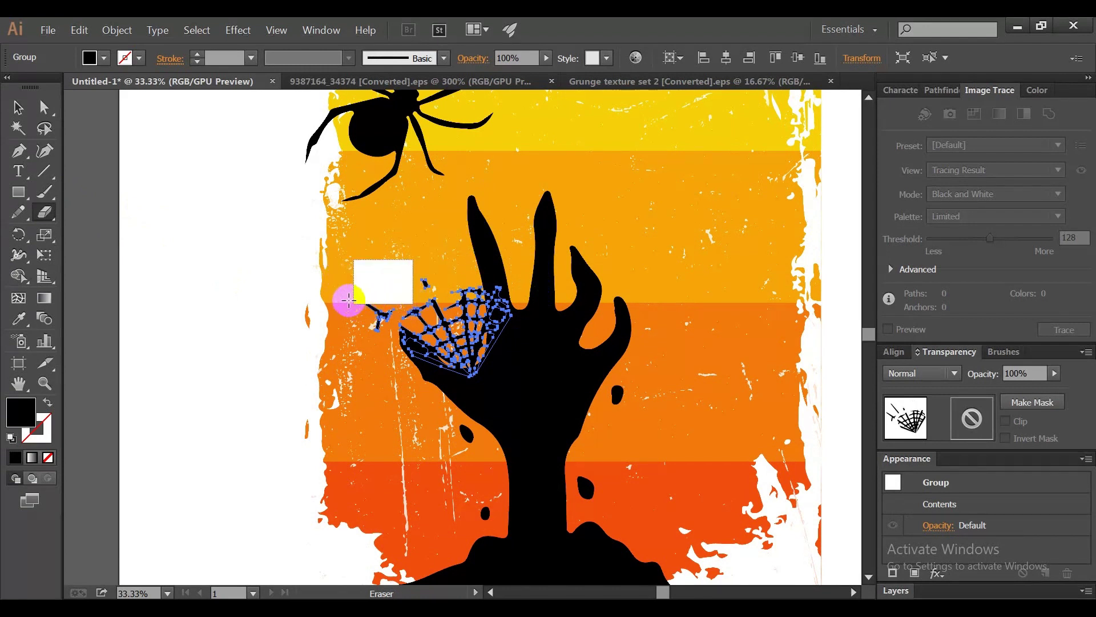
left_click_drag(346, 292, 397, 335)
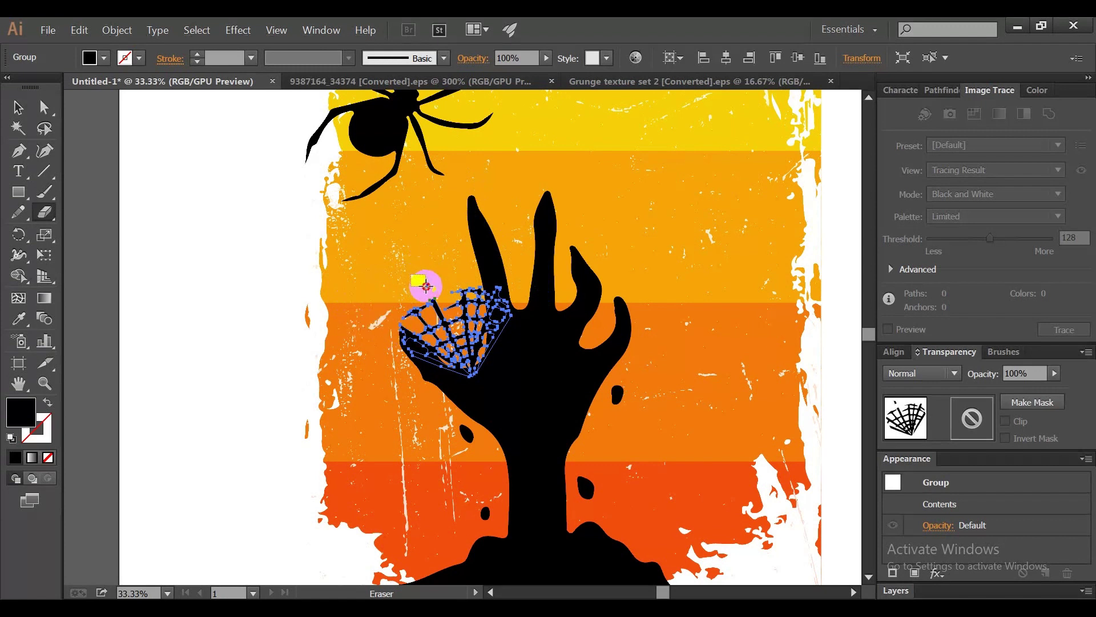
left_click_drag(434, 292, 434, 293)
Alt-drag a copy of the big spider down onto the hand and rotate it
key("v")
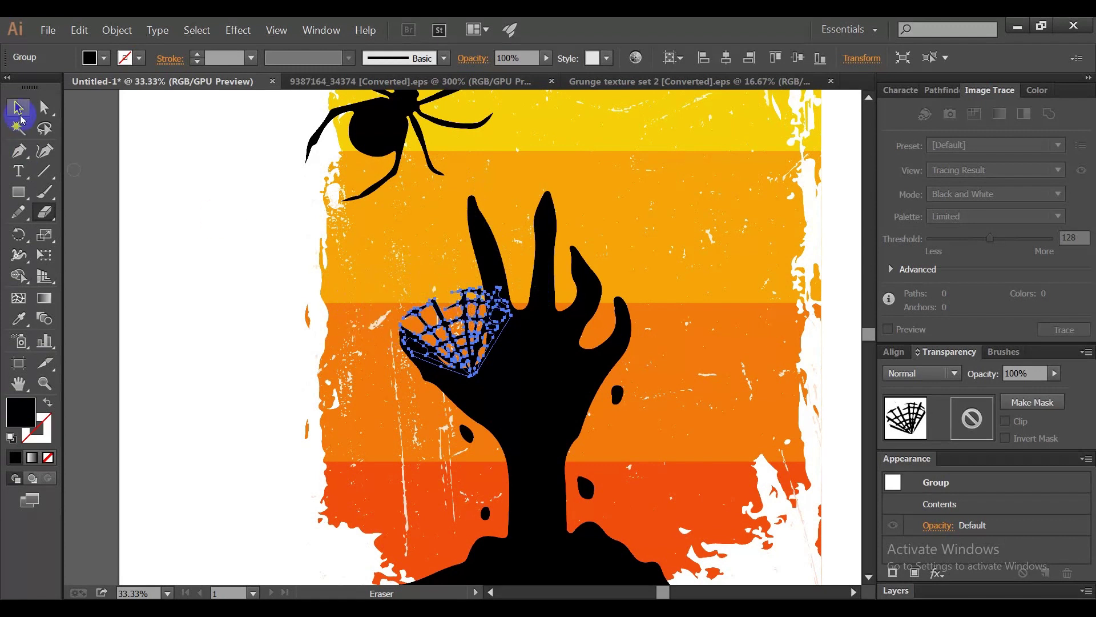
left_click(191, 225)
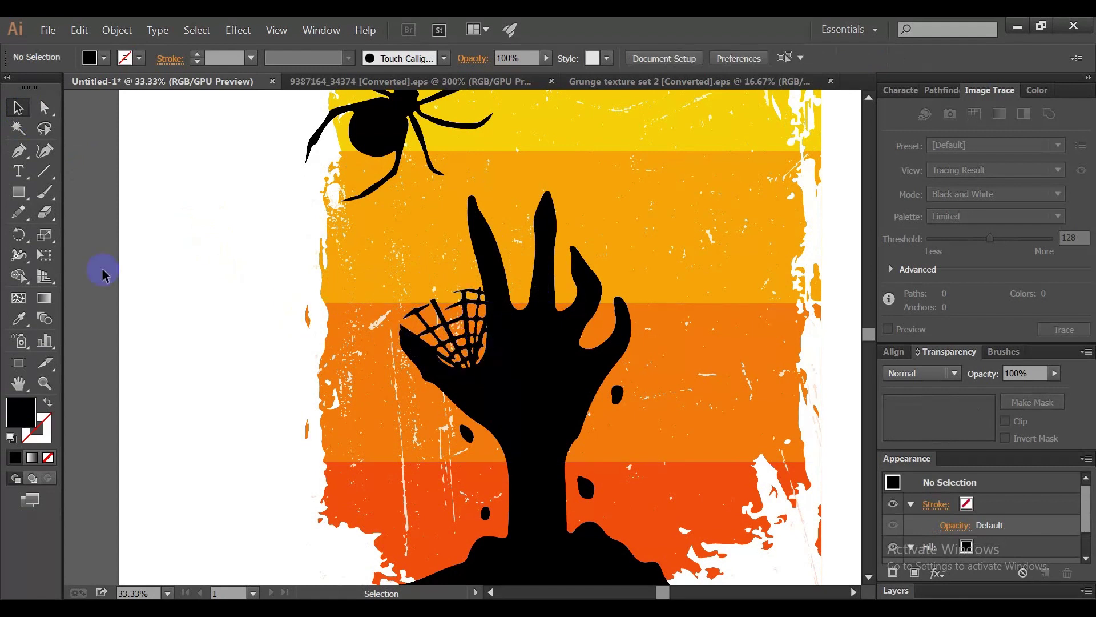
left_click(437, 328)
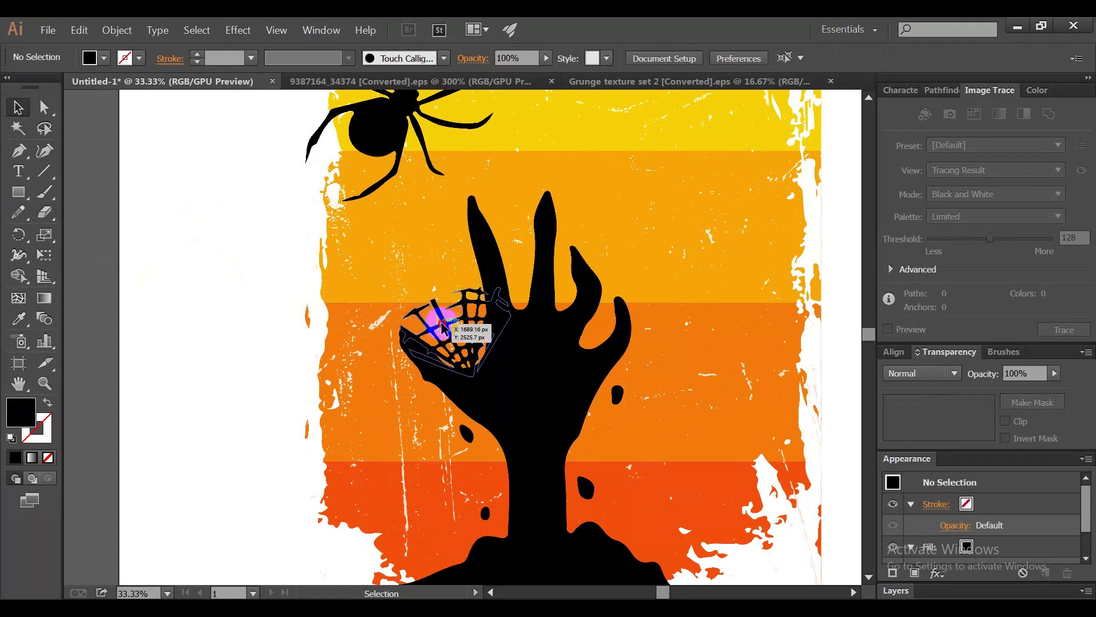
left_click(210, 309)
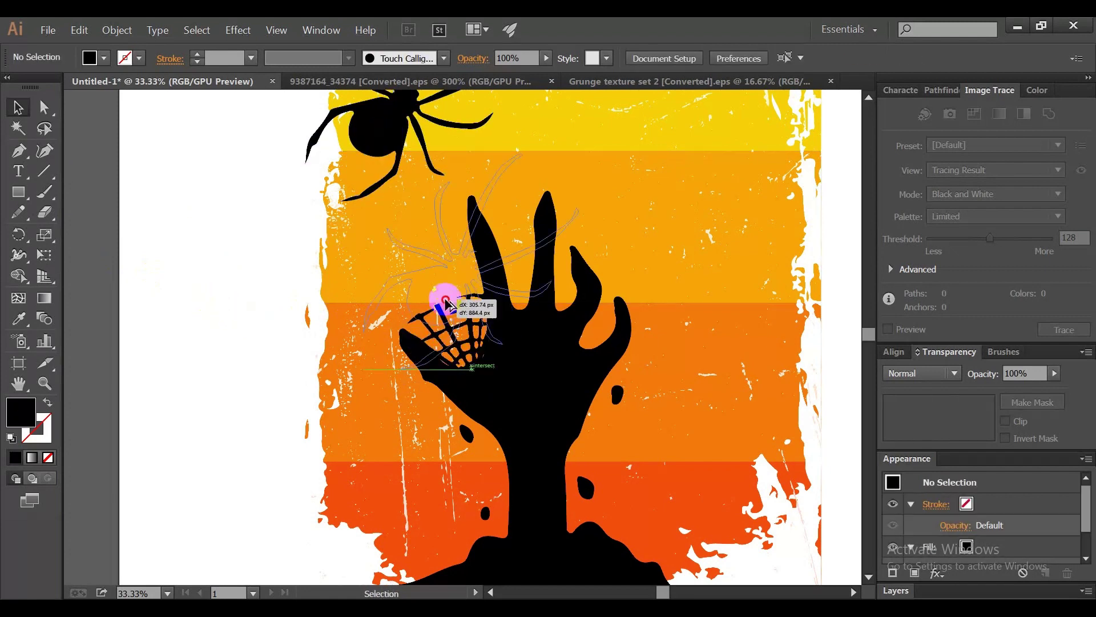
left_click_drag(387, 135, 465, 350)
mouse_move(571, 254)
left_mouse_down()
mouse_move(578, 200)
mouse_move(502, 284)
left_mouse_up()
Shrink the spider copy and settle it onto the web in the hand
left_click_drag(465, 323, 465, 324)
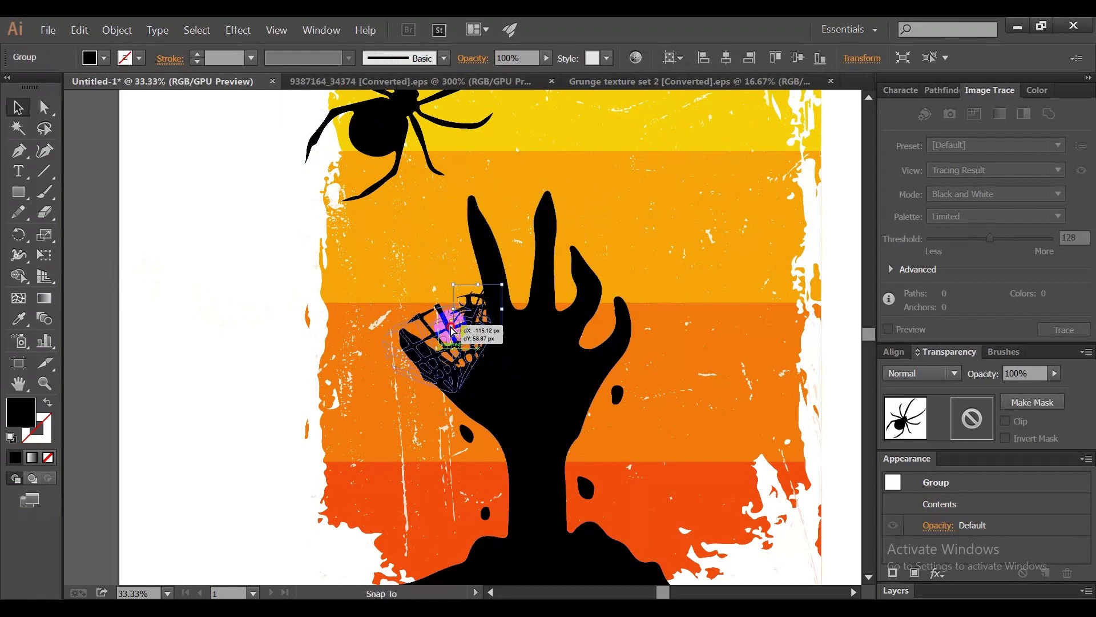
left_click(467, 322)
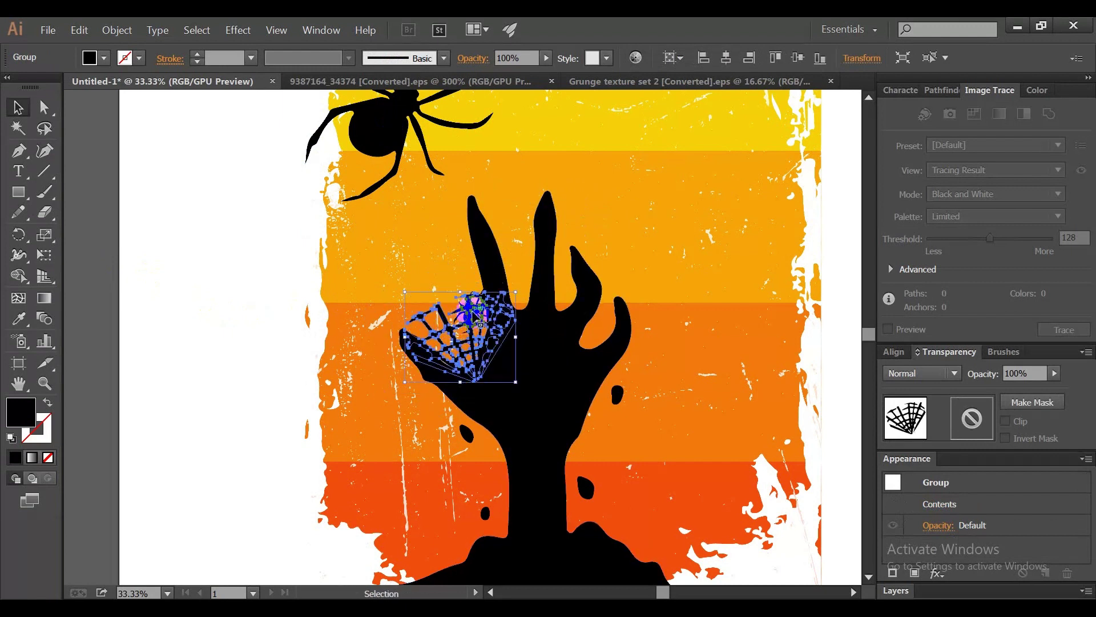
left_click(478, 318)
left_click_drag(477, 316, 457, 334)
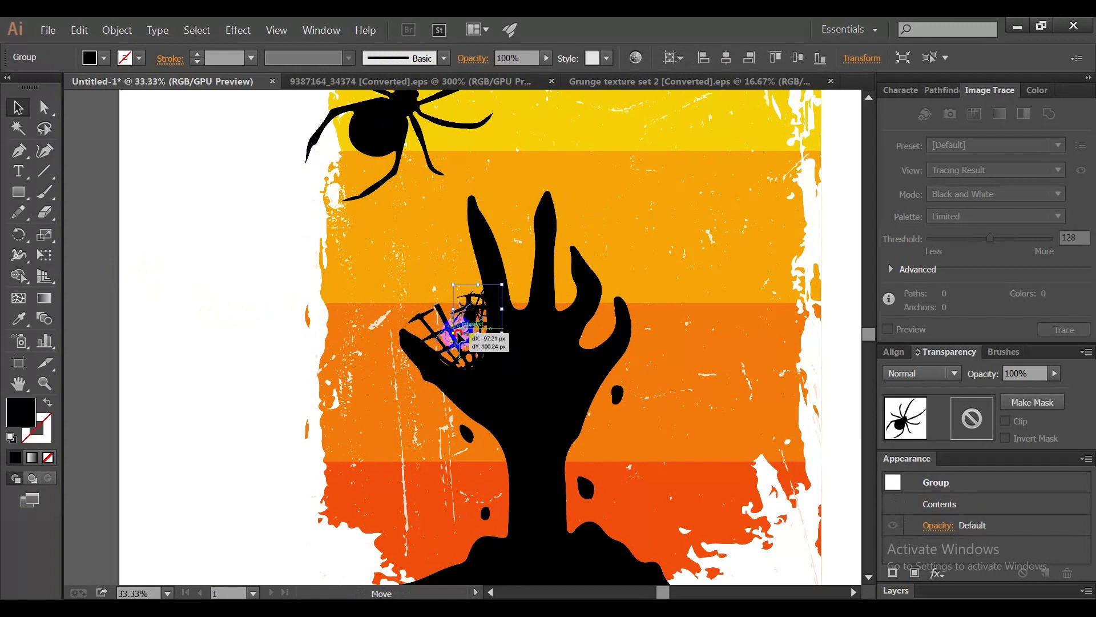
left_click(212, 317)
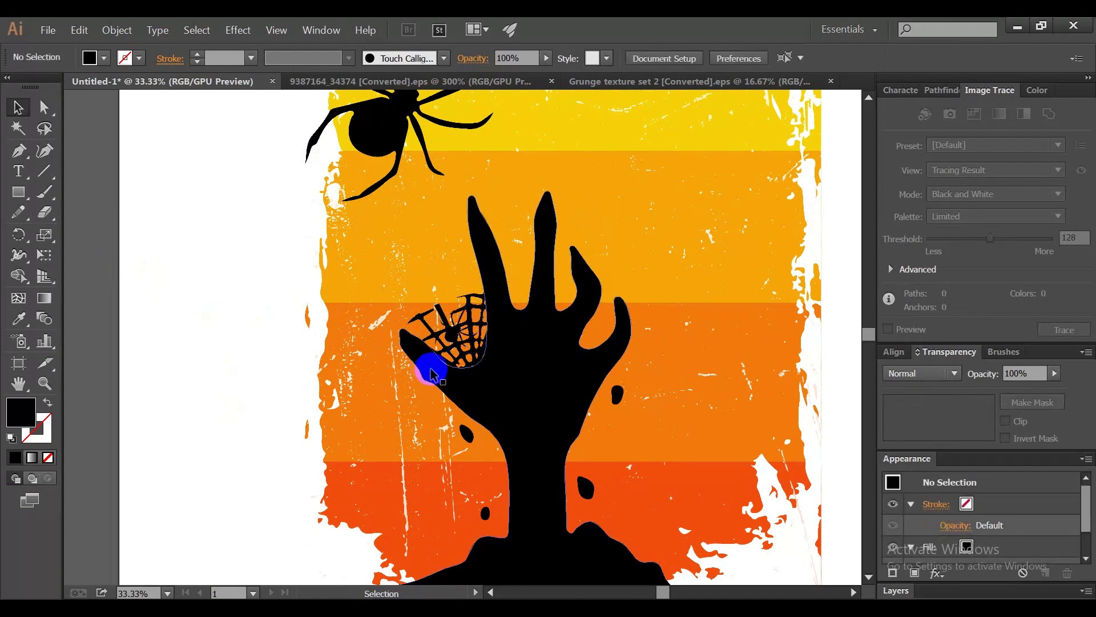
left_click(451, 338)
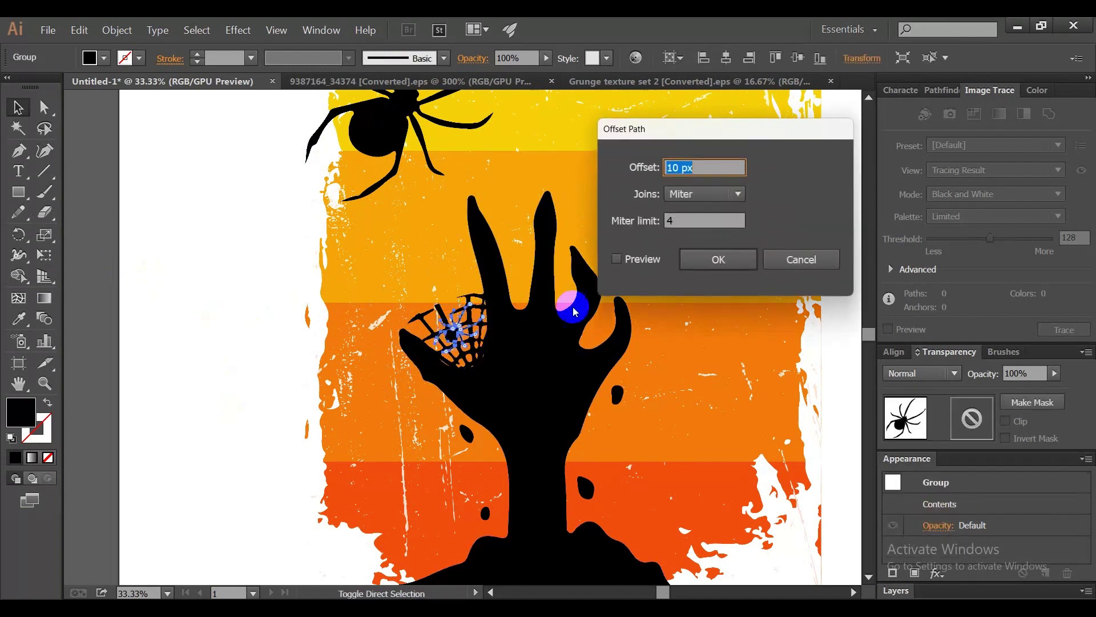
Create a 10 px offset path outline around the small spider
left_click(795, 256)
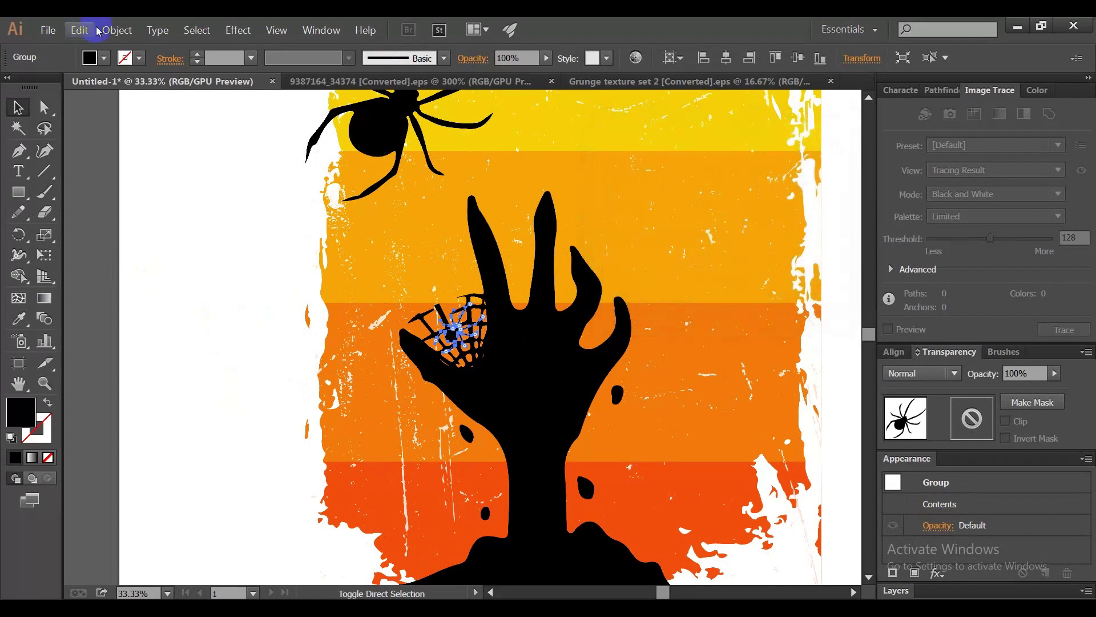
left_click(118, 30)
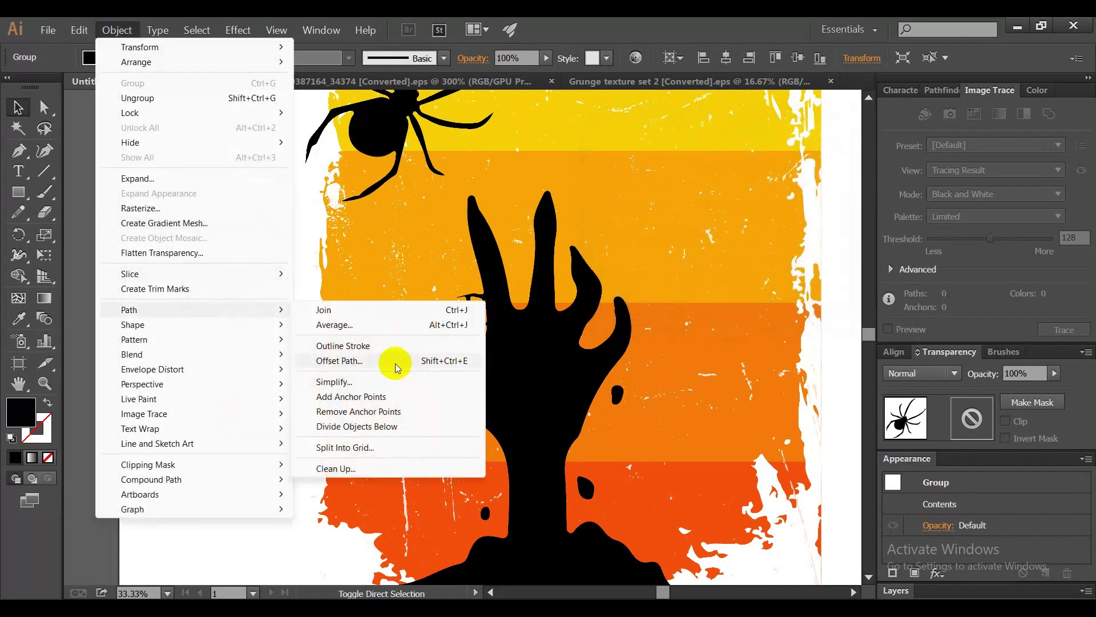
left_click(393, 360)
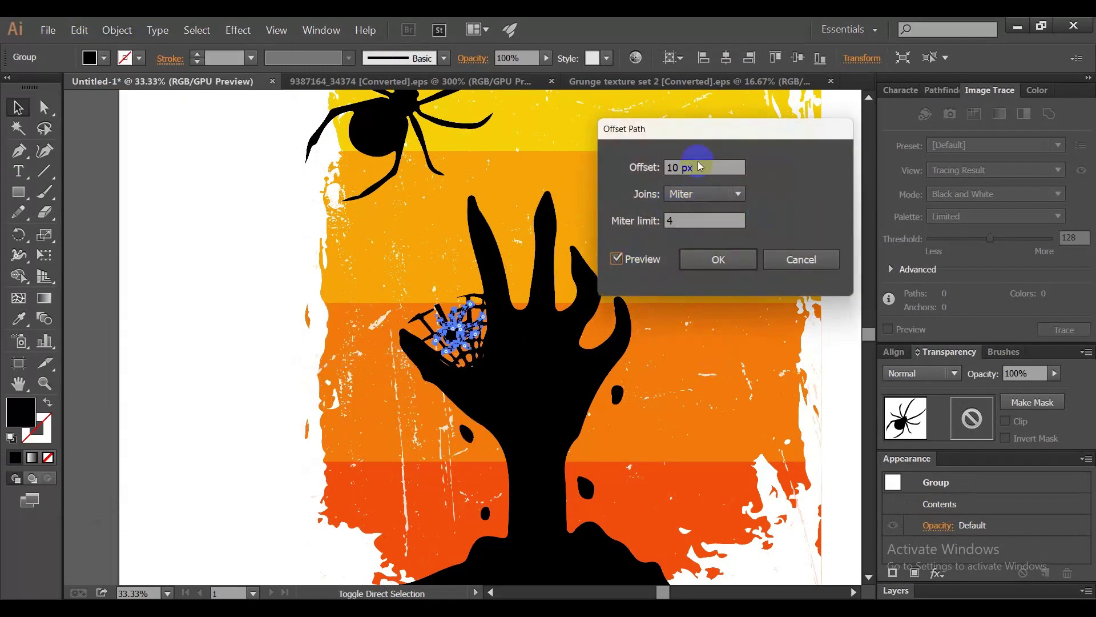
left_click(701, 257)
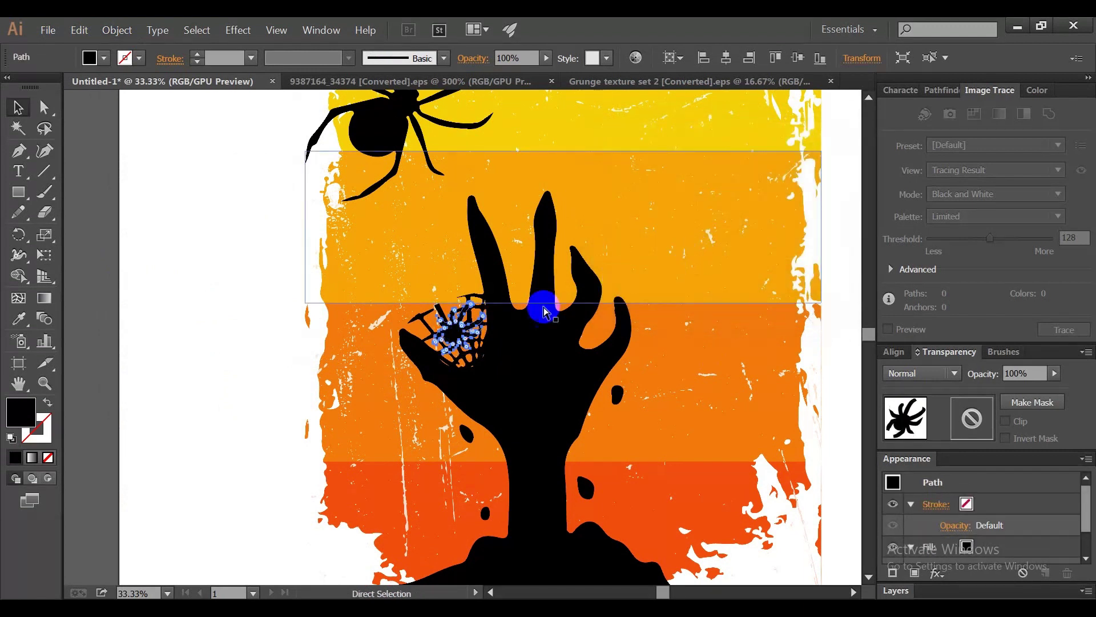
Align the spider outline on the web and select both together
key("v")
left_click(478, 315)
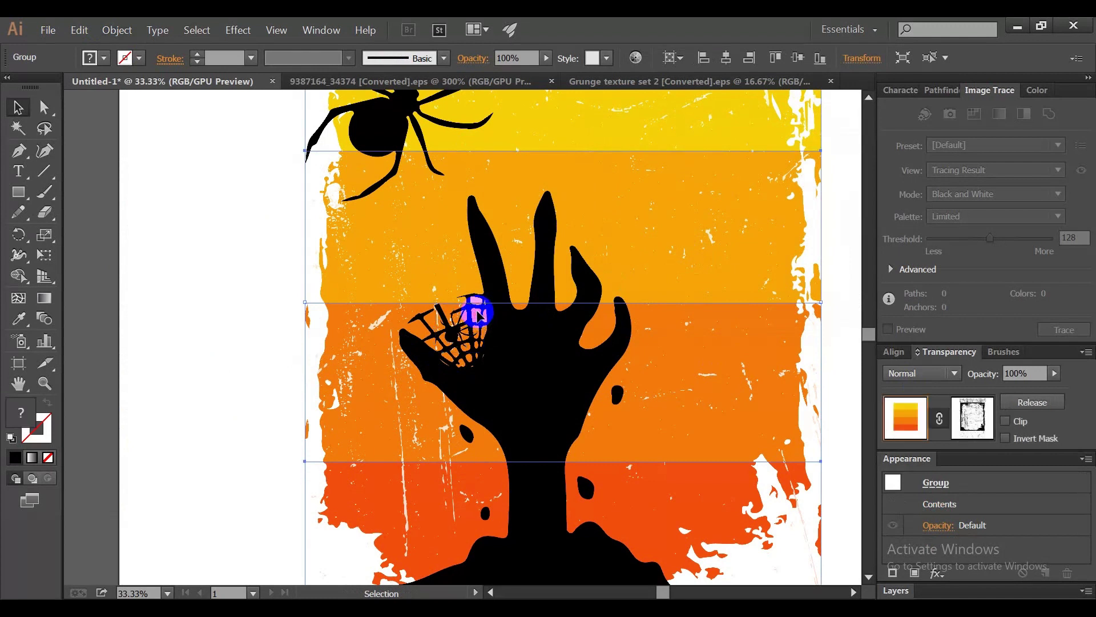
left_click(478, 314, "ctrl")
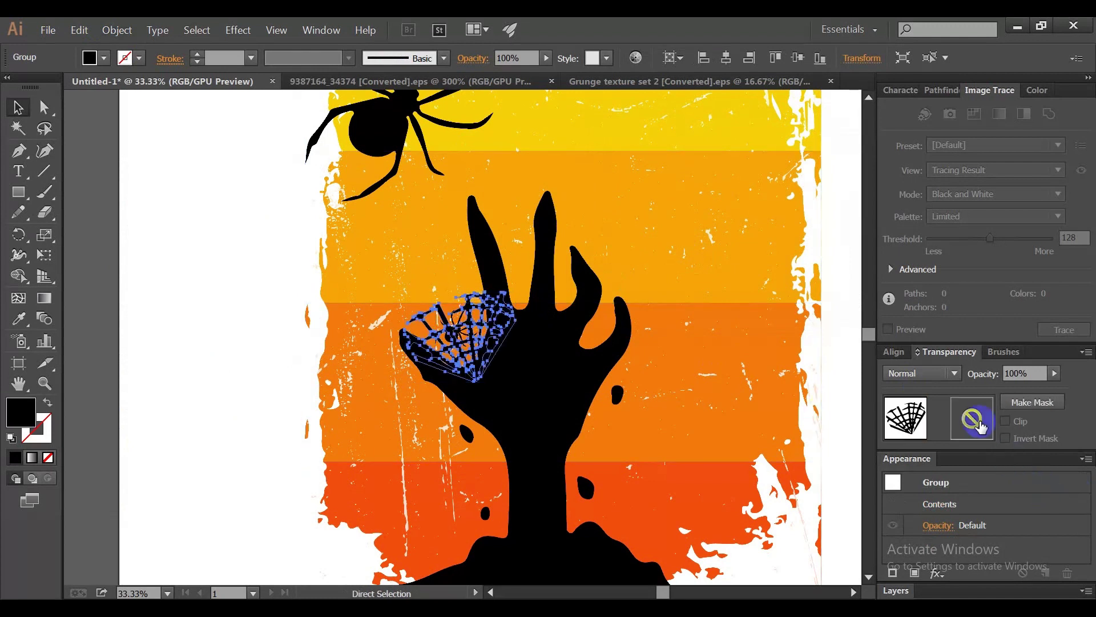
left_click_drag(520, 372, 473, 326)
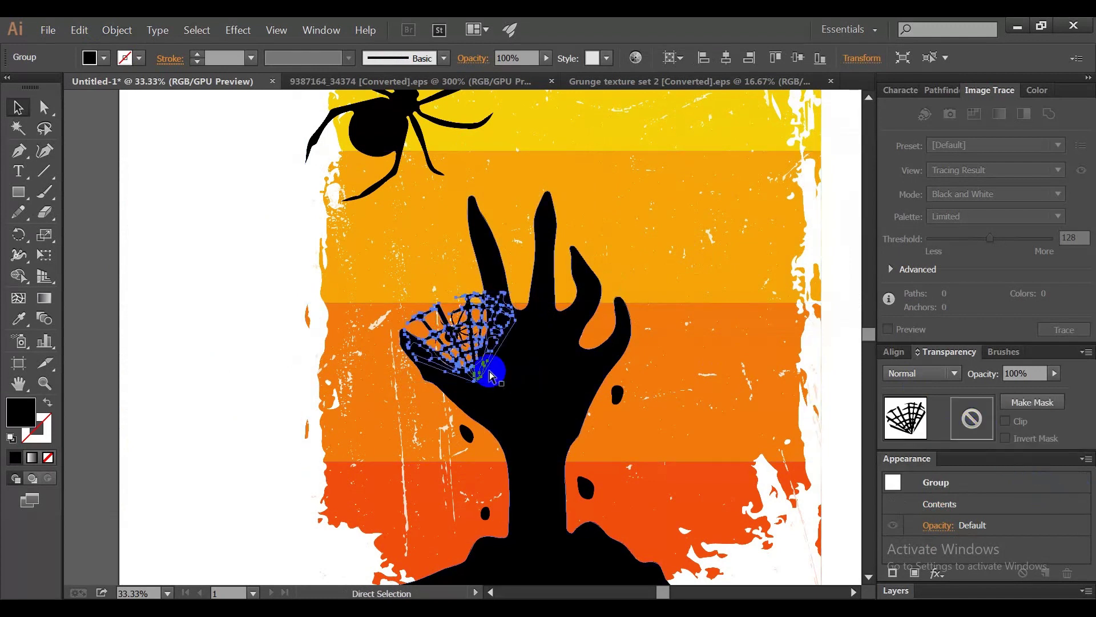
left_click(490, 308, "shift")
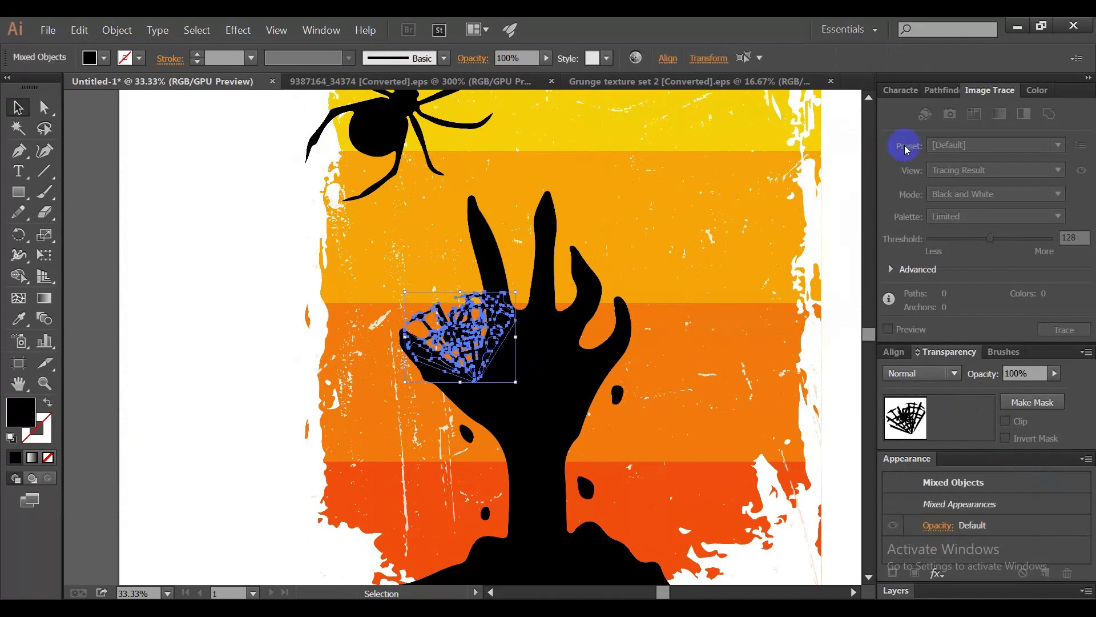
Knock the outline out of the web with Pathfinder Minus Front and expand its appearance
left_click(942, 90)
left_click(925, 128)
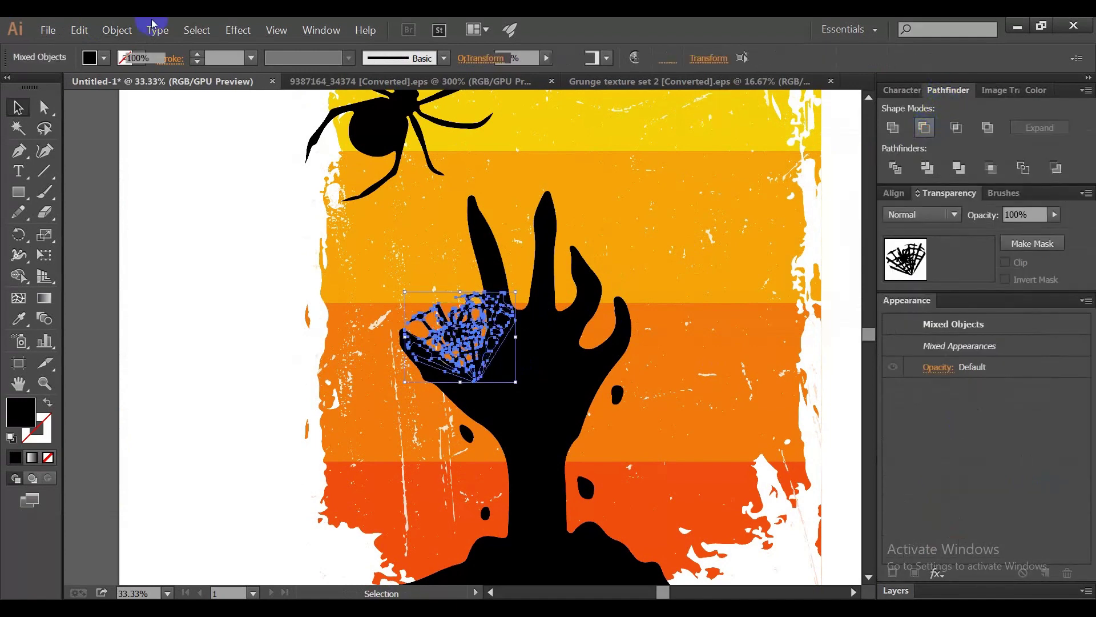
left_click(117, 30)
left_click(171, 194)
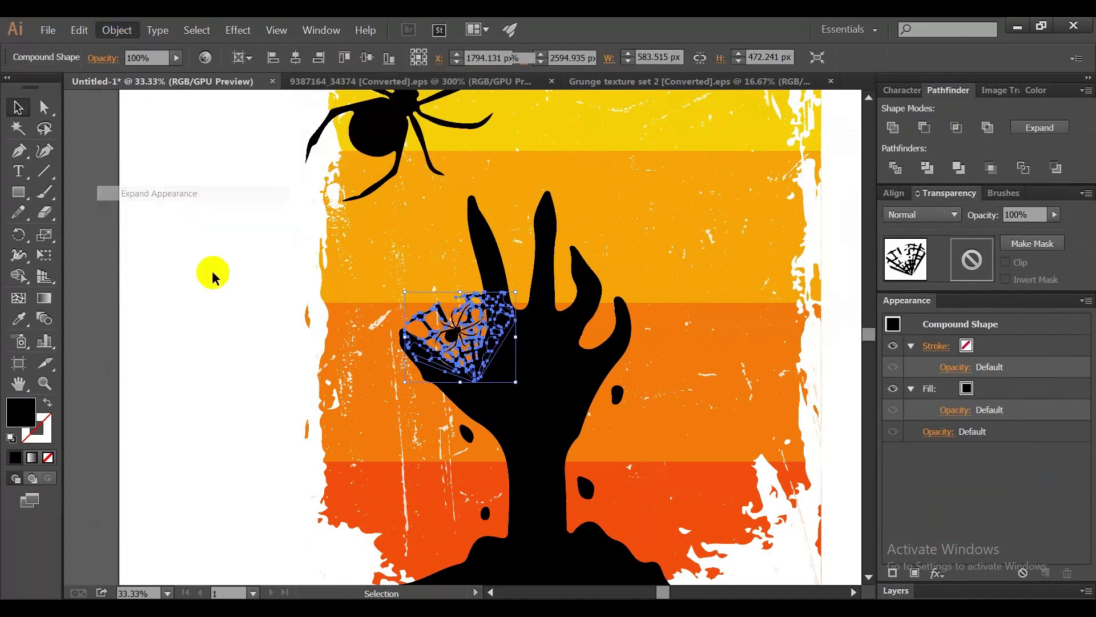
left_click(213, 274)
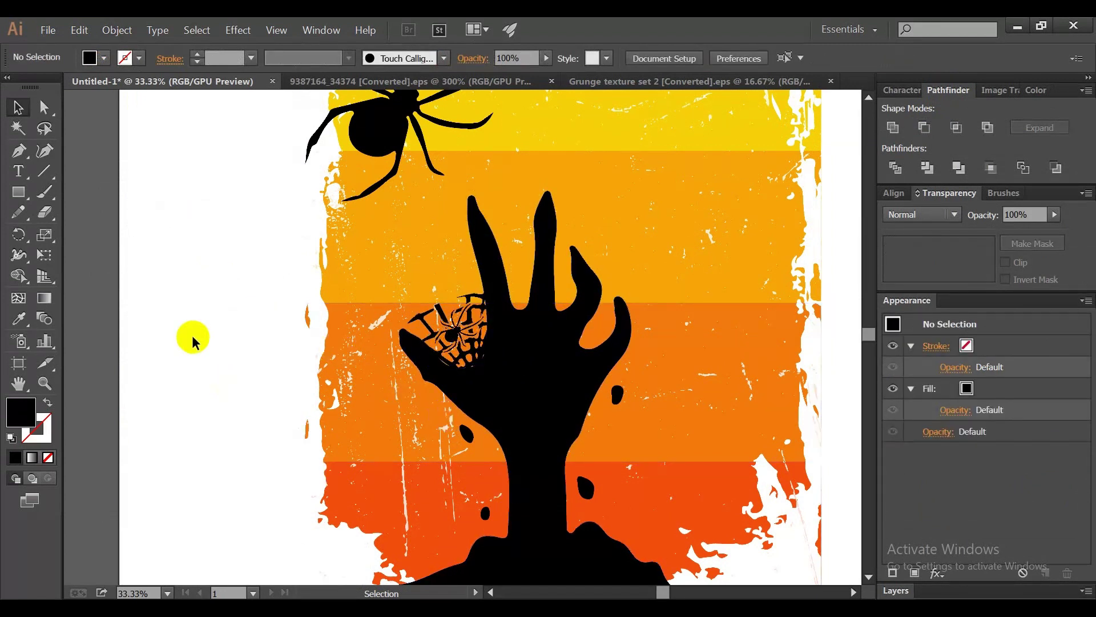
scroll(192, 335, "down", 1, "alt")
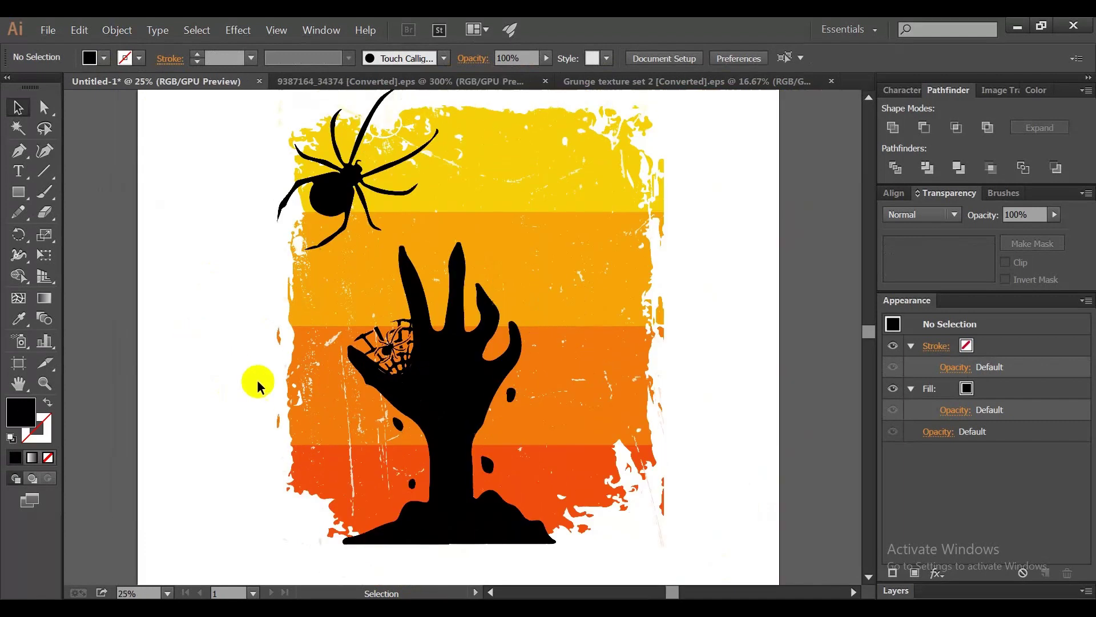
scroll(257, 379, "up", 2)
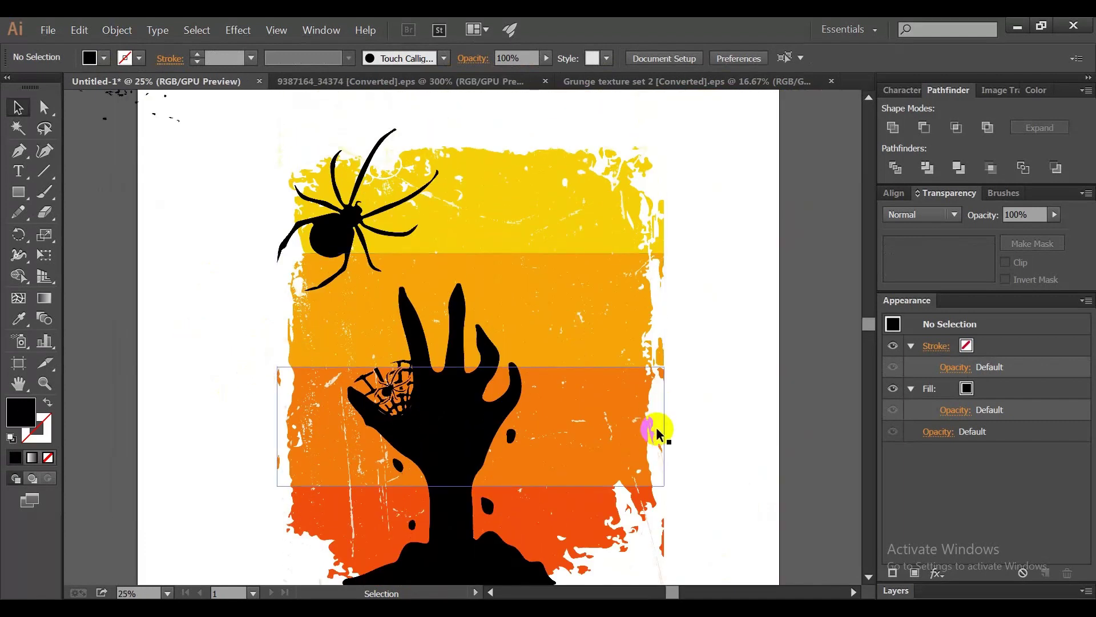
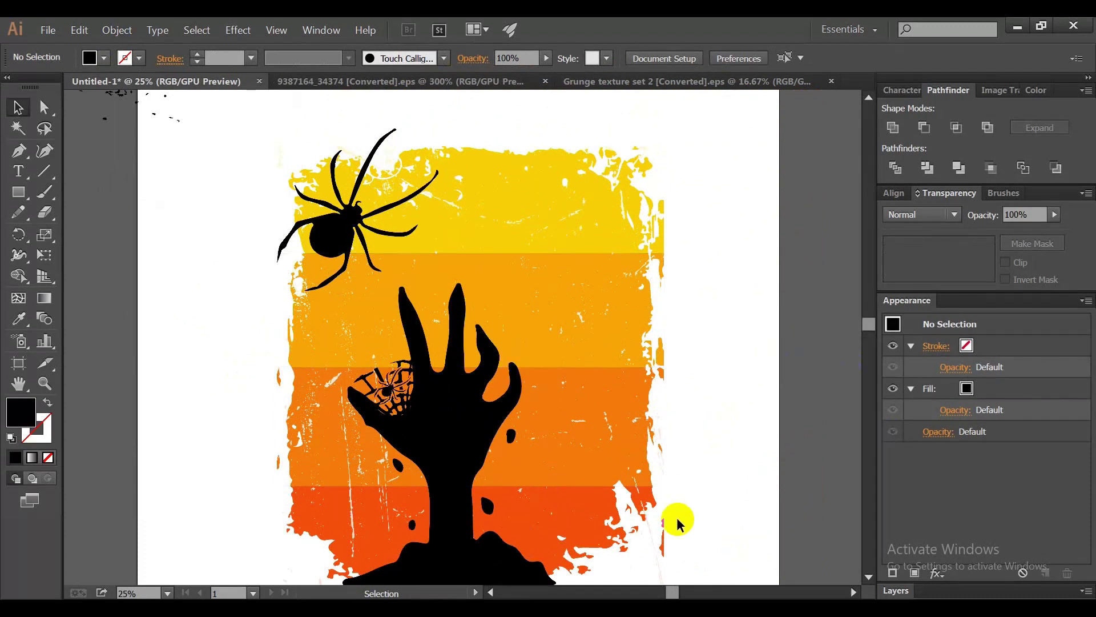
Capture the RIP tombstone from the Halloween silhouettes image with Lightshot and copy it
key("alt+Tab")
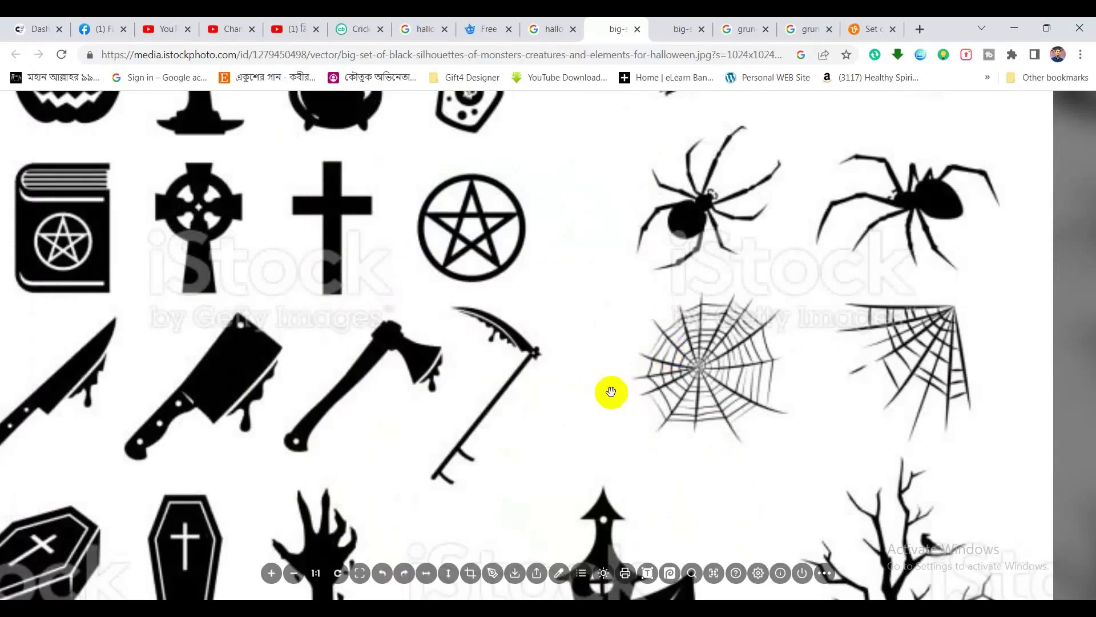
scroll(558, 482, "down", 2)
scroll(477, 457, "down", 1)
scroll(477, 447, "down", 1)
scroll(476, 450, "down", 1)
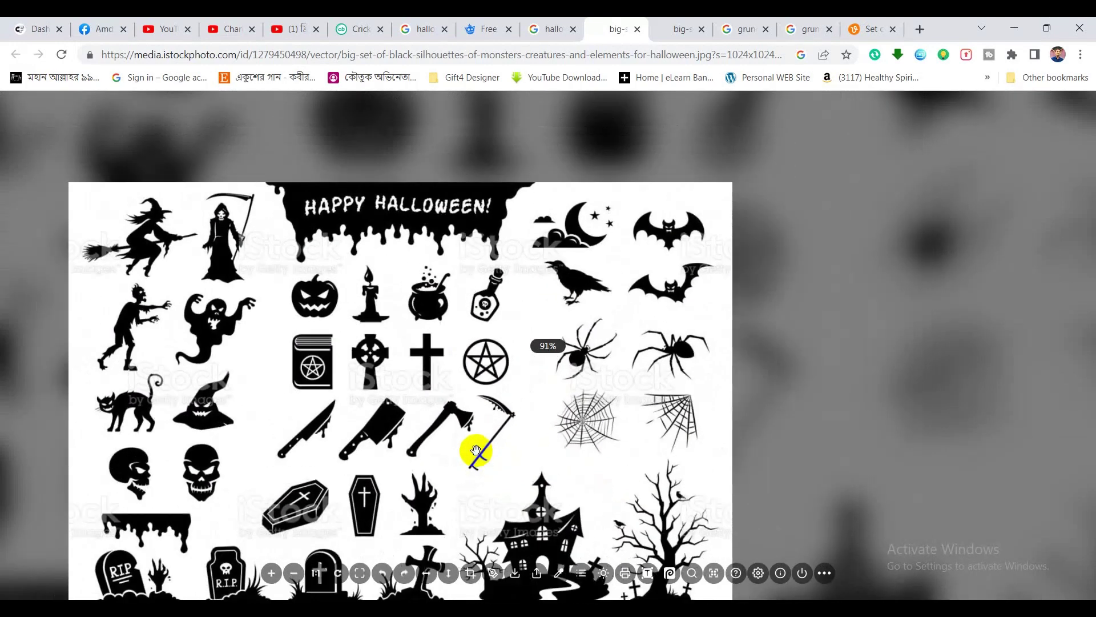
left_click_drag(476, 450, 507, 362)
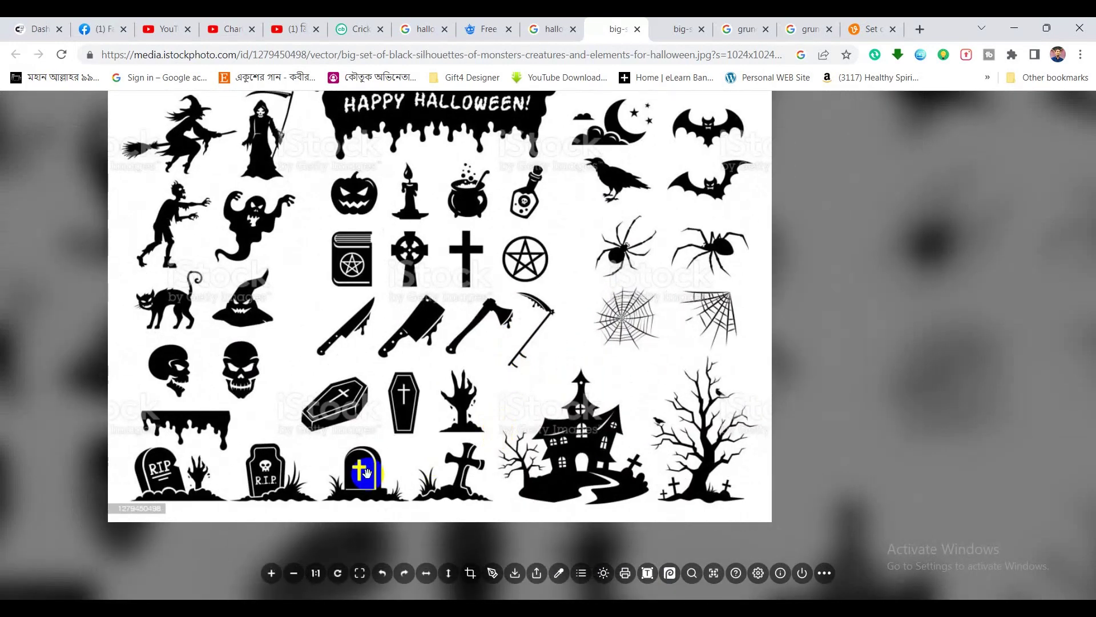
scroll(366, 471, "up", 1)
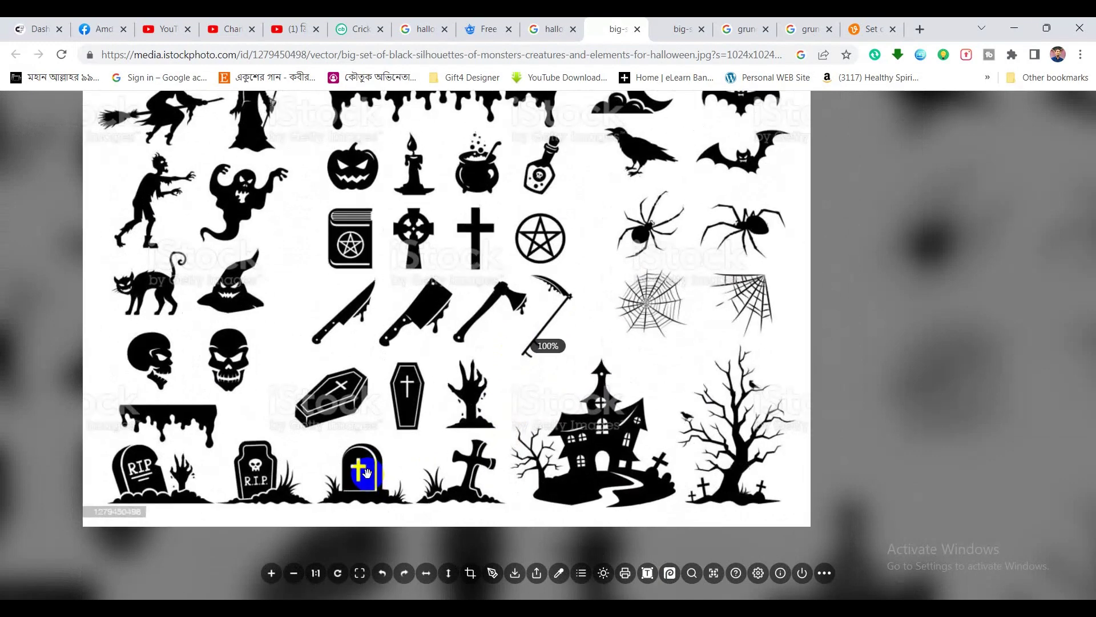
scroll(366, 472, "up", 1)
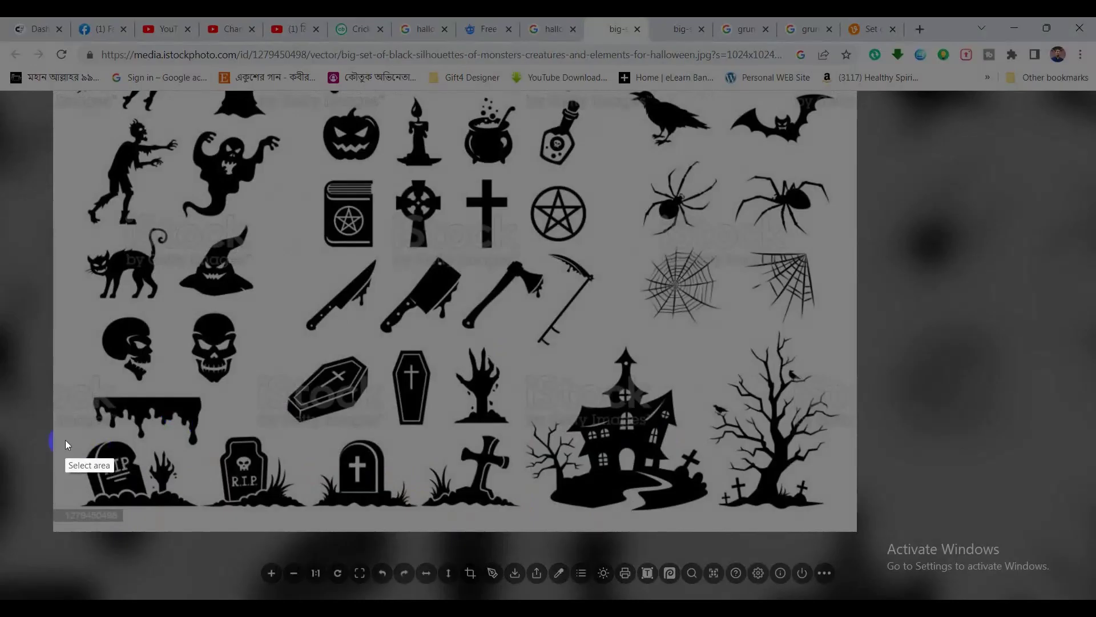
left_click_drag(65, 438, 149, 507)
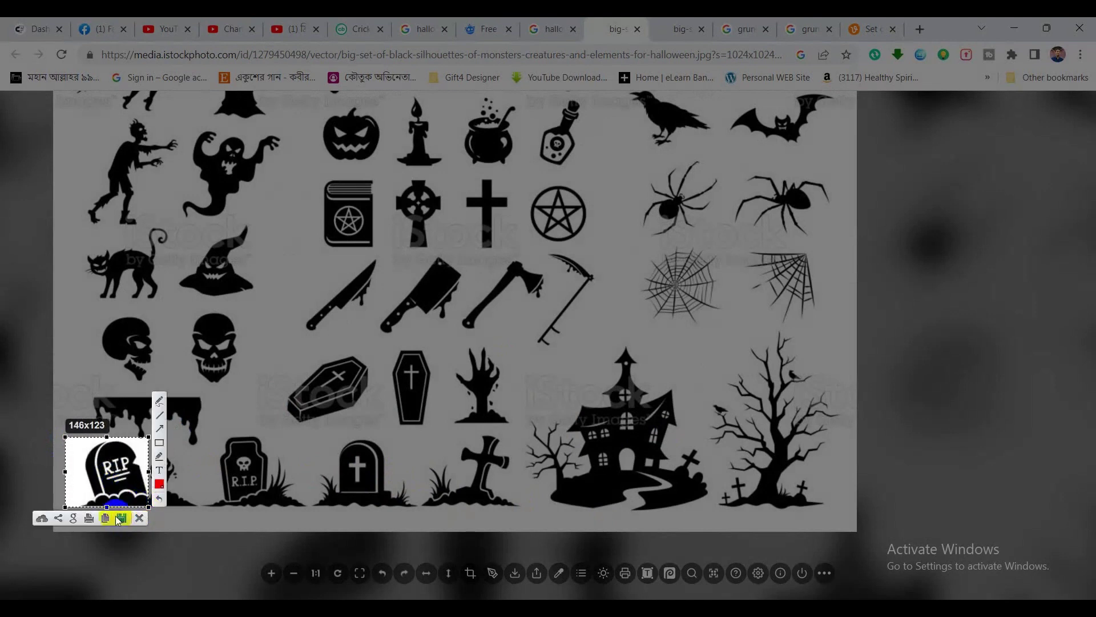
left_click(115, 516)
Paste the tombstone capture and convert it to vector shapes with Sketched Image Trace and Expand
key("alt+Tab")
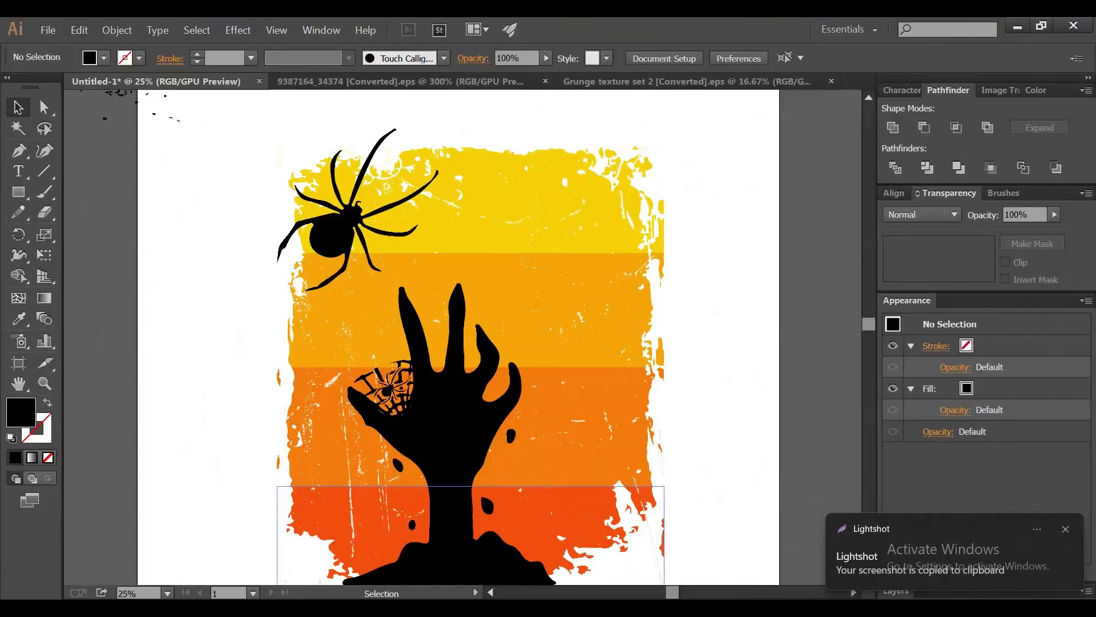
key("ctrl+v")
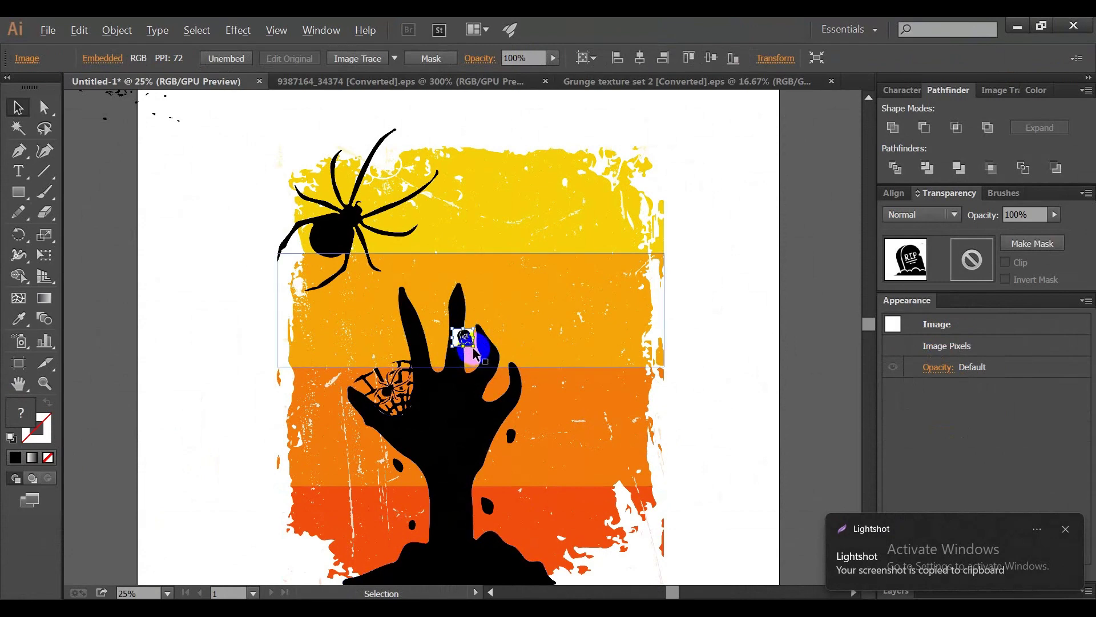
left_click_drag(476, 371, 607, 458)
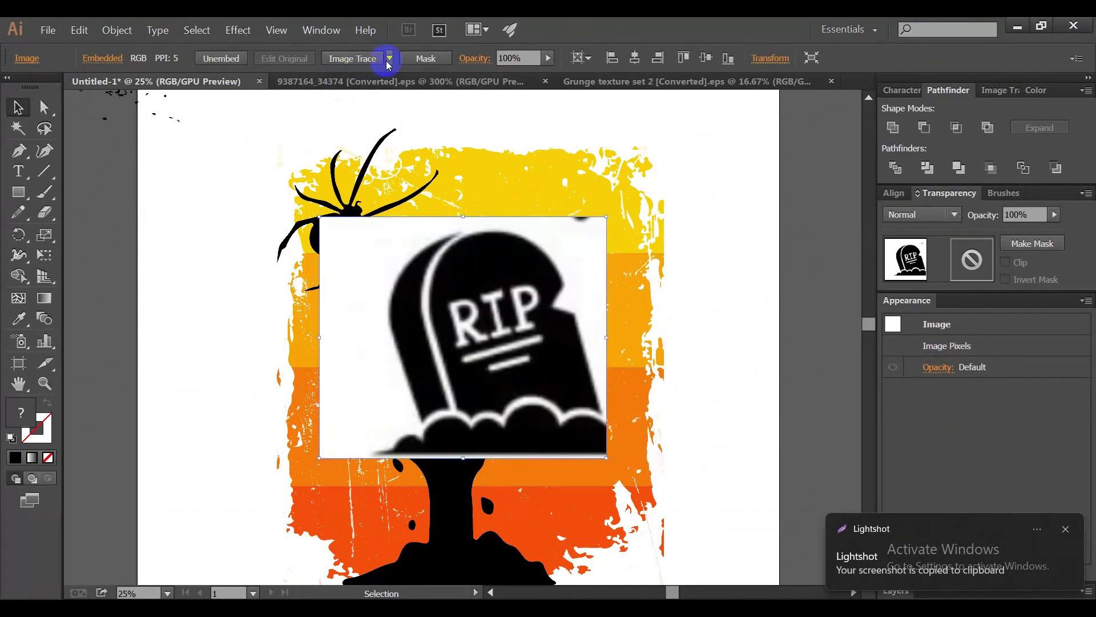
left_click(390, 58)
left_click(471, 268)
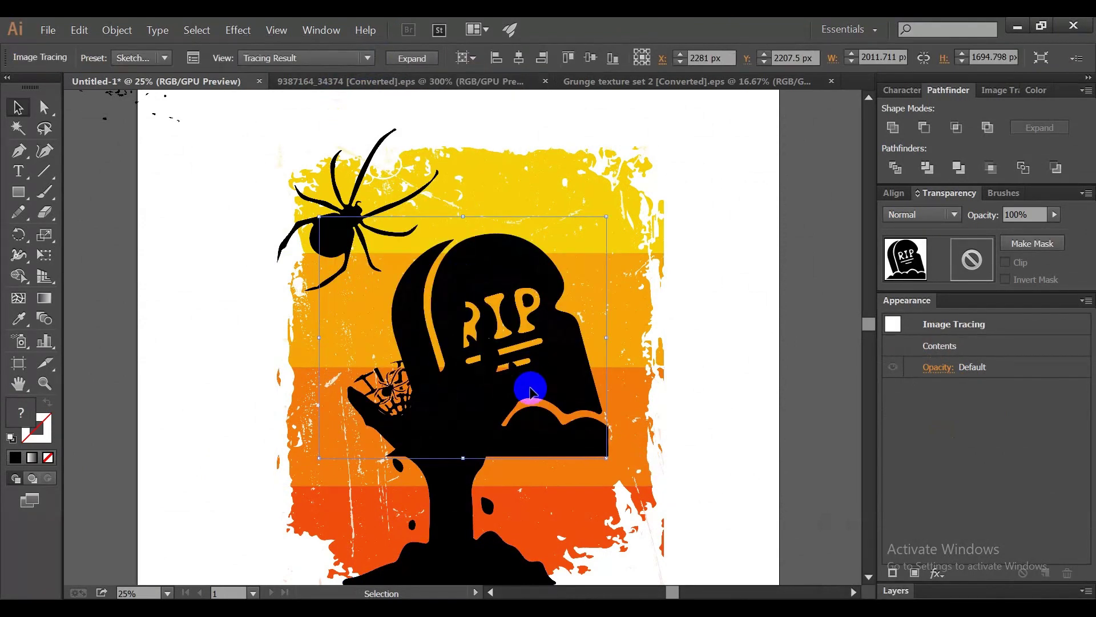
left_click_drag(524, 381, 269, 325)
left_click(412, 58)
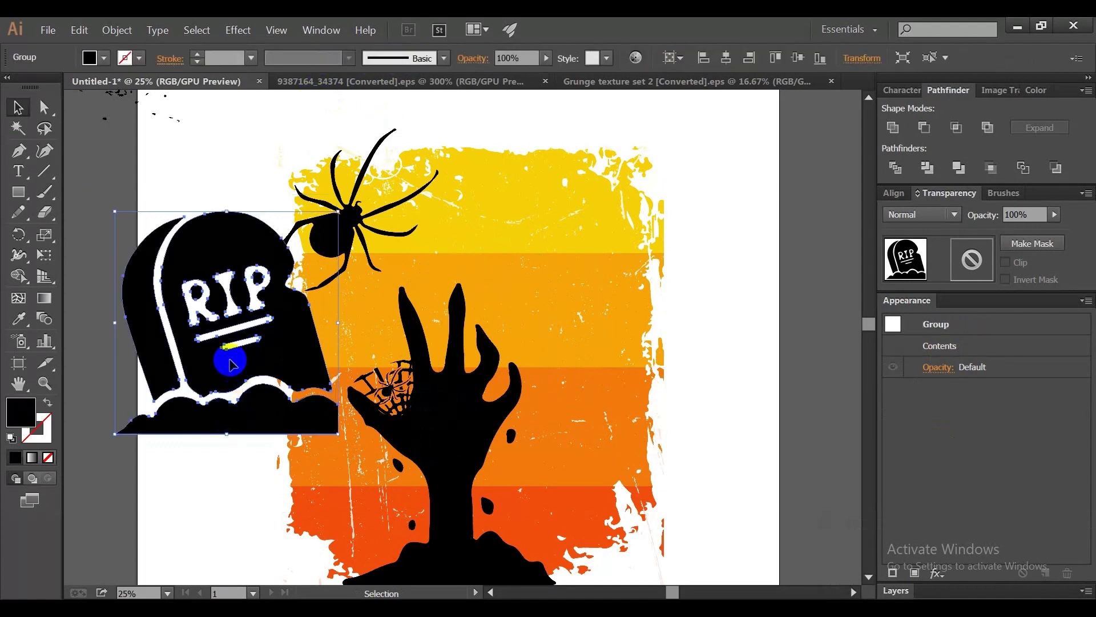
Shrink the tombstone, shift the zombie hand right, and place the tombstone at the panel's bottom left
left_click_drag(338, 211, 244, 305)
scroll(482, 439, "down", 2)
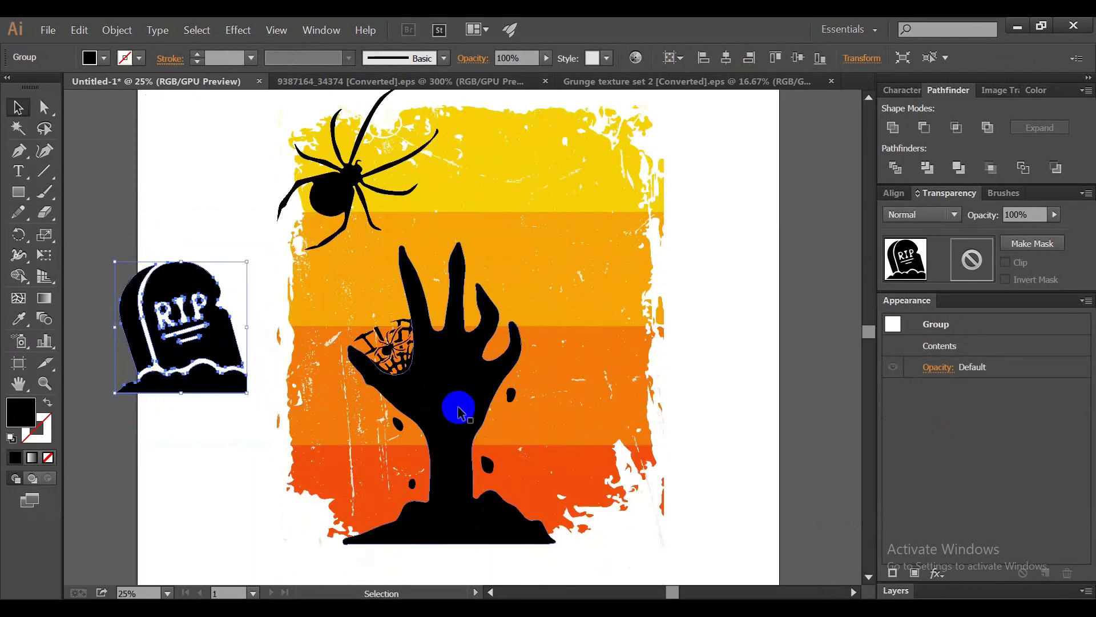
left_click(392, 350)
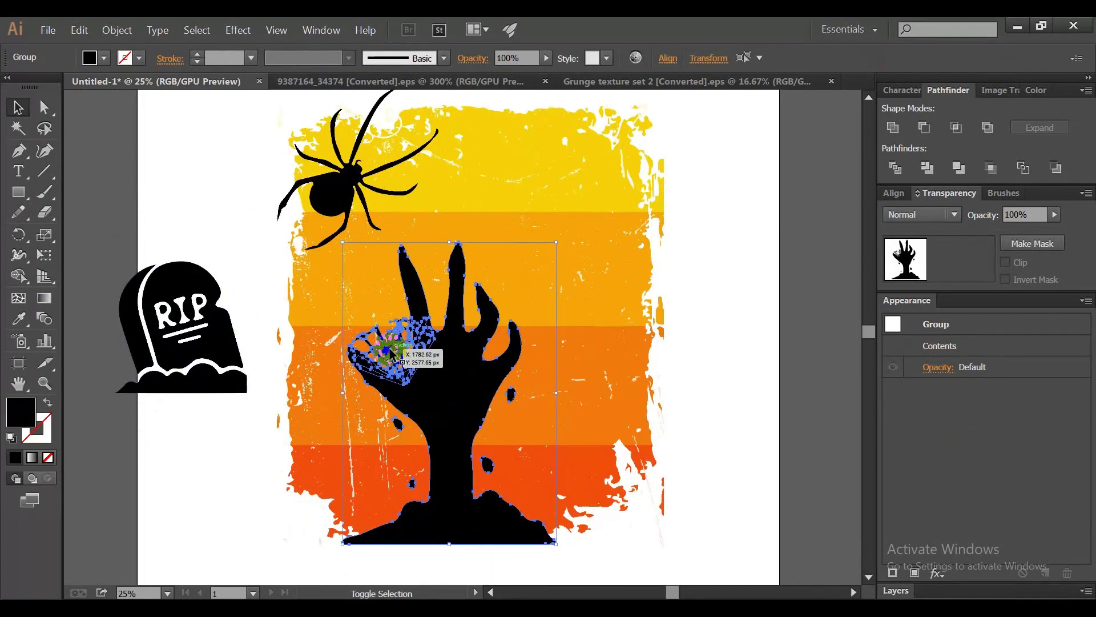
mouse_move(392, 354)
left_mouse_down()
mouse_move(466, 355)
mouse_move(444, 355)
left_mouse_up()
mouse_move(226, 357)
left_mouse_down()
mouse_move(381, 454)
mouse_move(417, 503)
left_mouse_up()
left_click(221, 496)
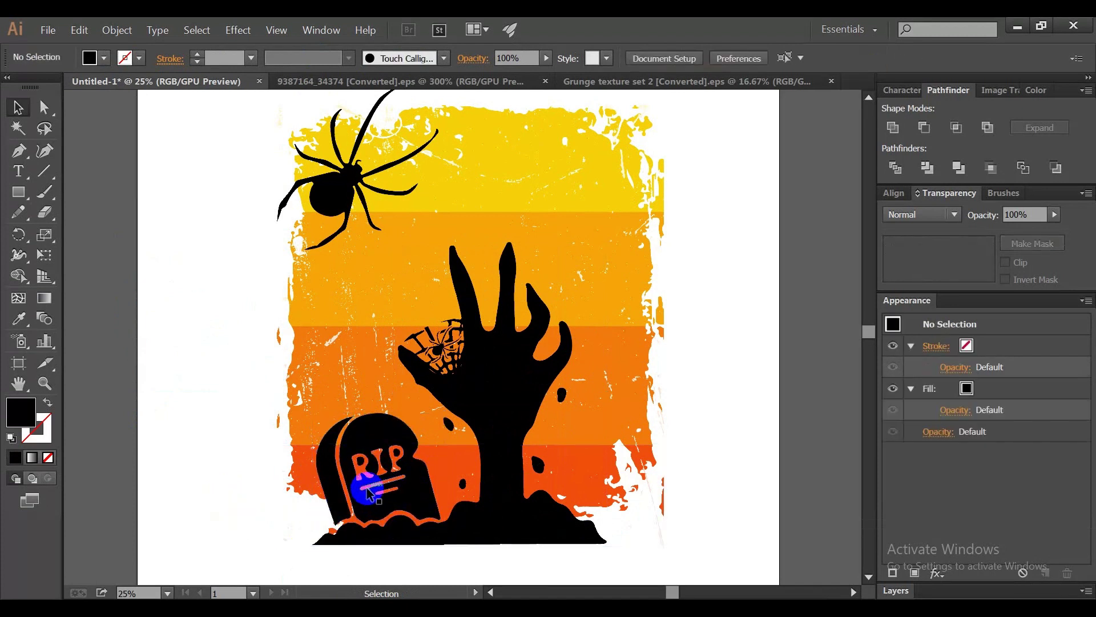
Enlarge the tombstone upward from its top edge
left_click(379, 508)
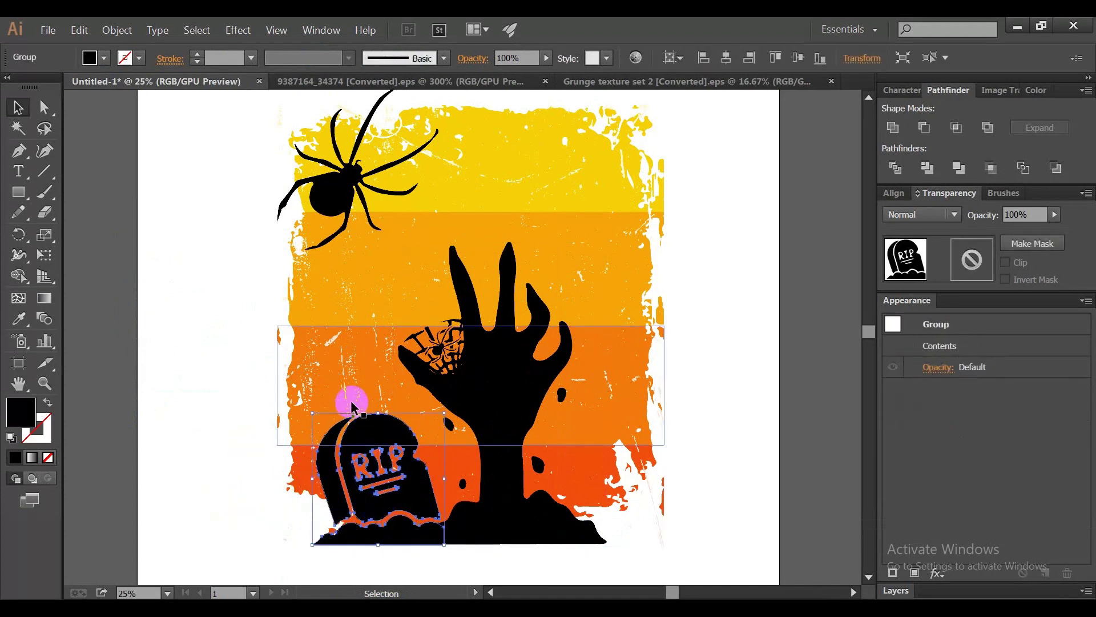
left_click_drag(377, 414, 380, 385)
left_click(178, 357)
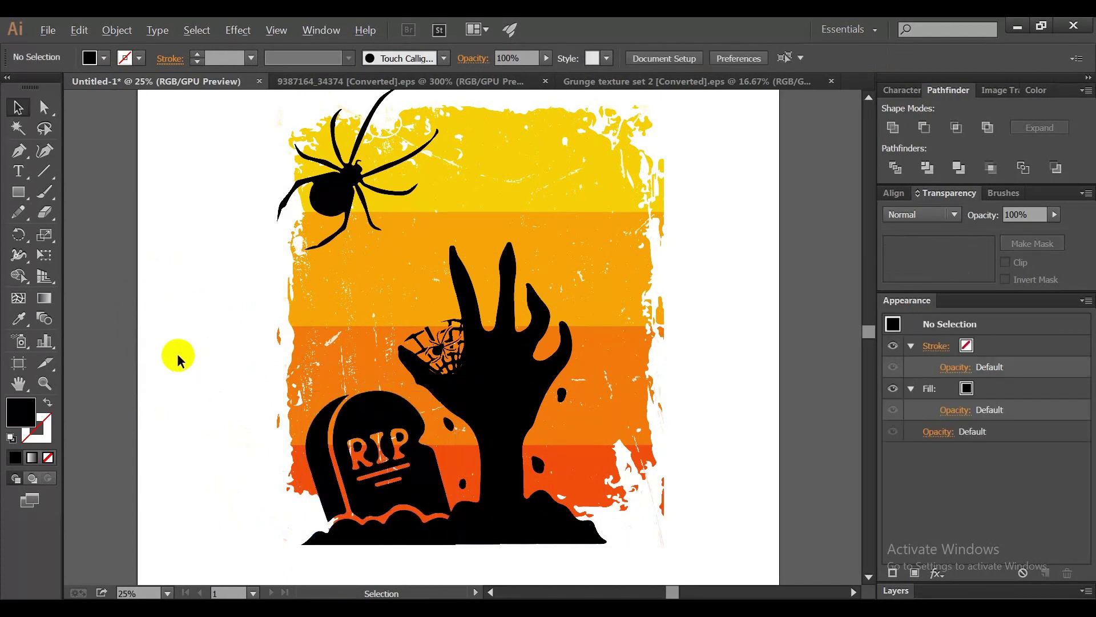
scroll(178, 357, "down", 1)
Move the zombie hand, tombstone and spider web together slightly right, then bring Chrome back up
left_click(453, 452)
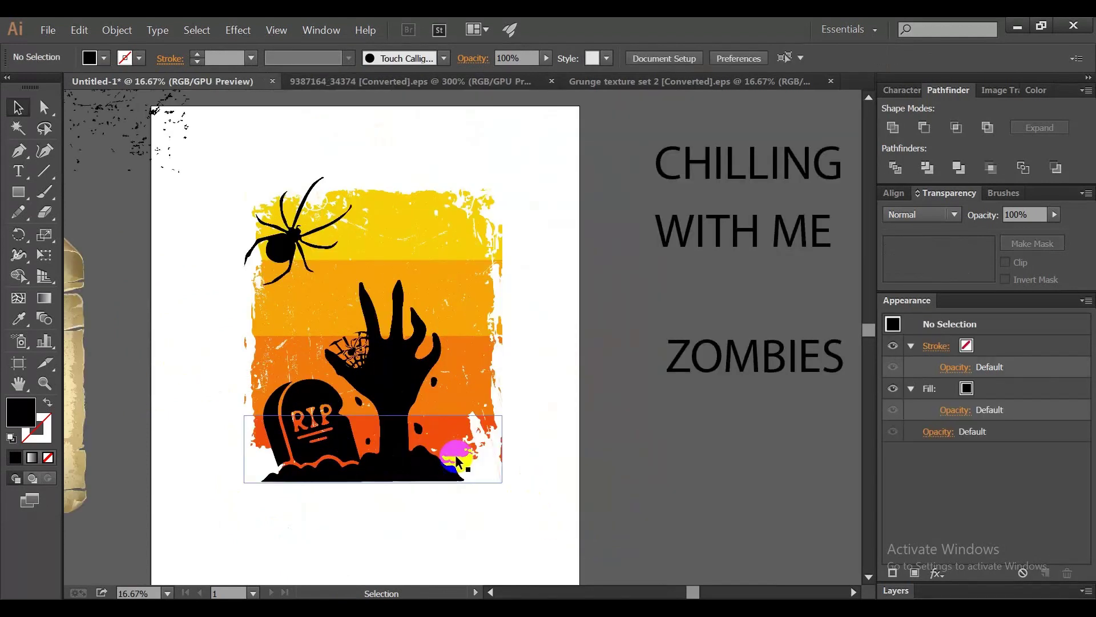
left_click(548, 503)
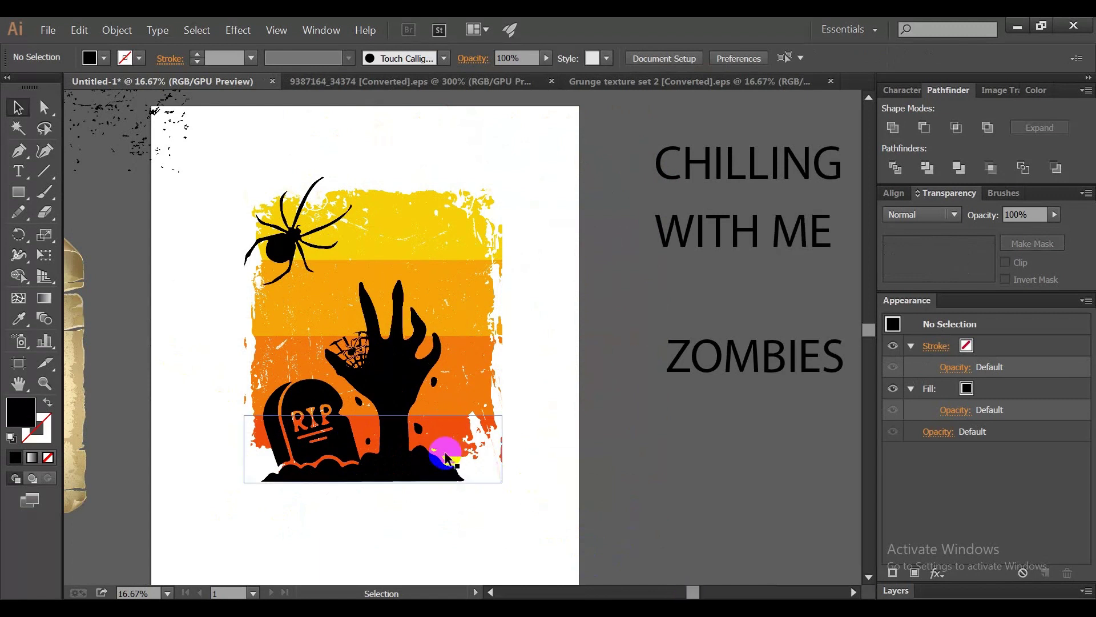
left_click(362, 442)
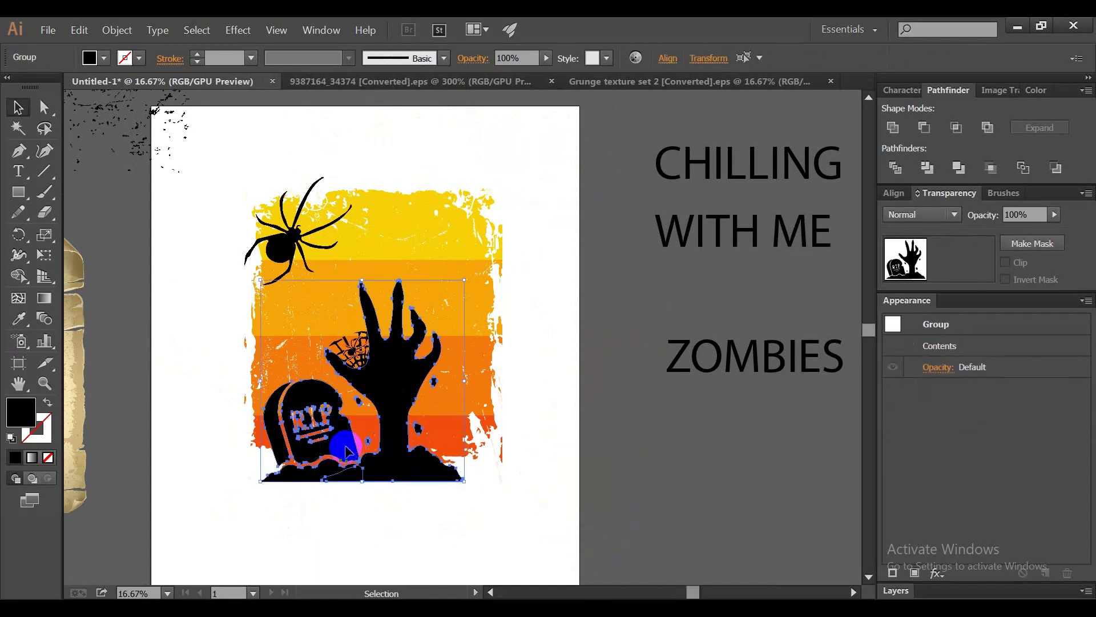
left_click(351, 447, "shift")
left_click_drag(351, 448, 370, 452)
key("ctrl+z")
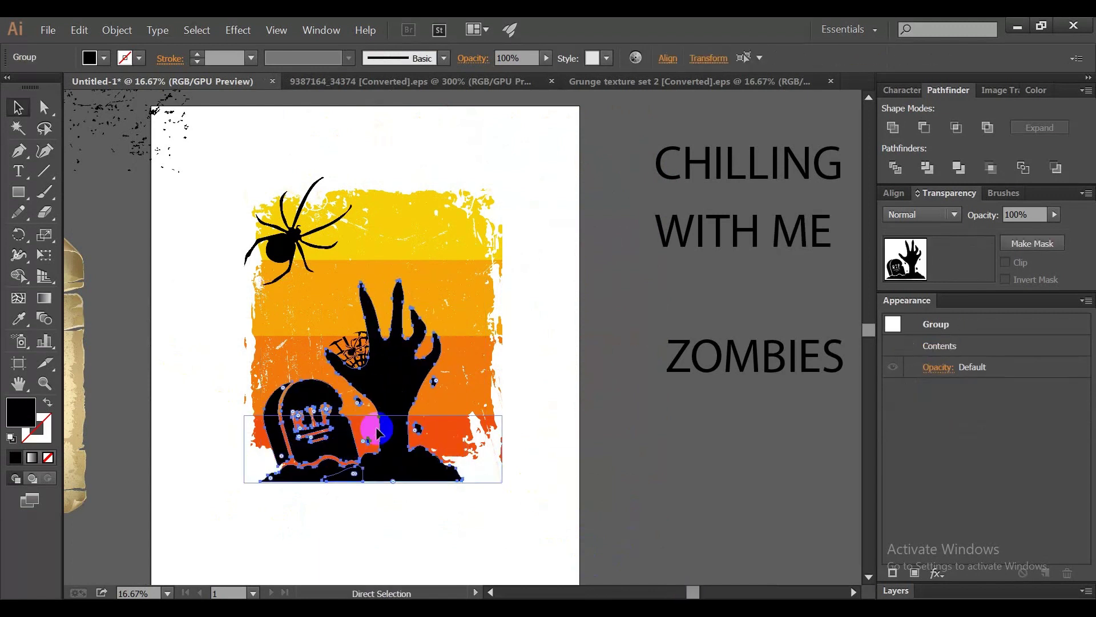
left_click(357, 357, "shift")
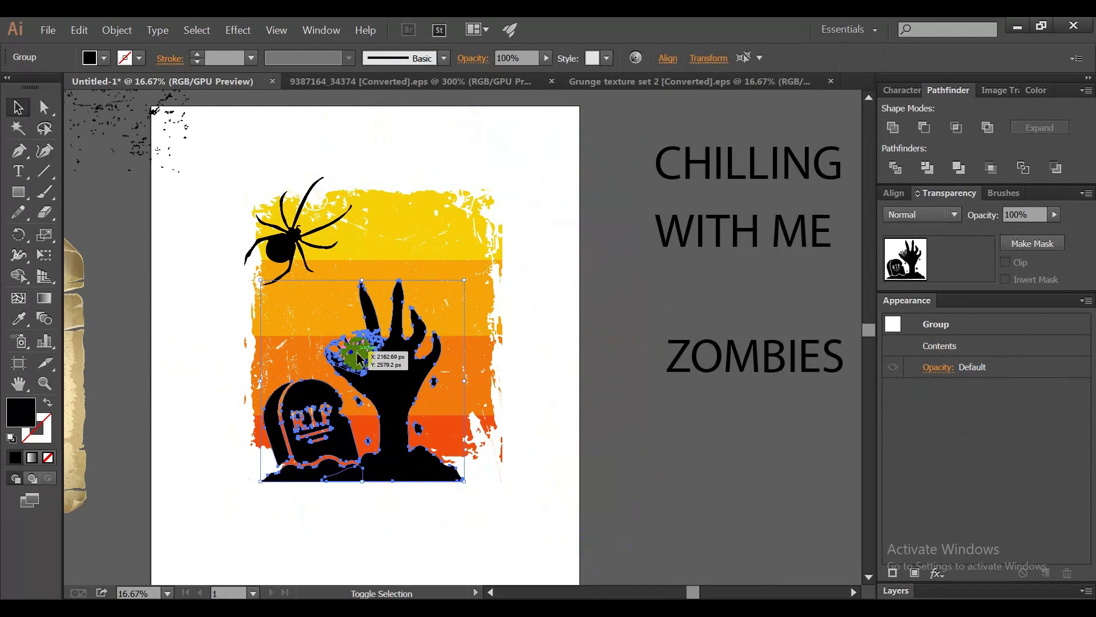
left_click_drag(357, 357, 375, 357)
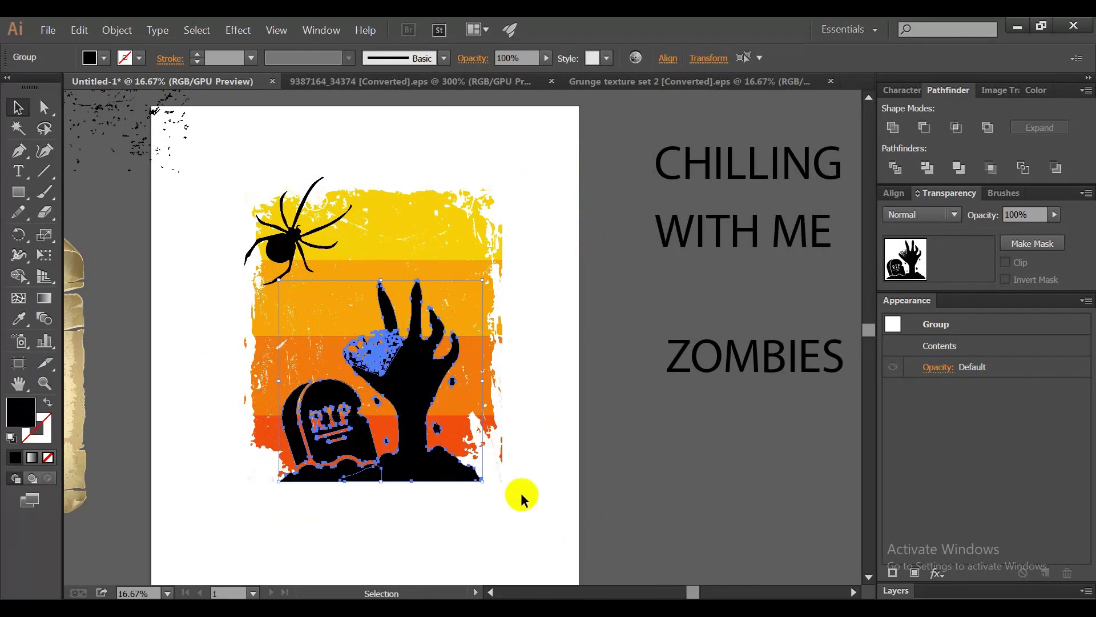
left_click(580, 575)
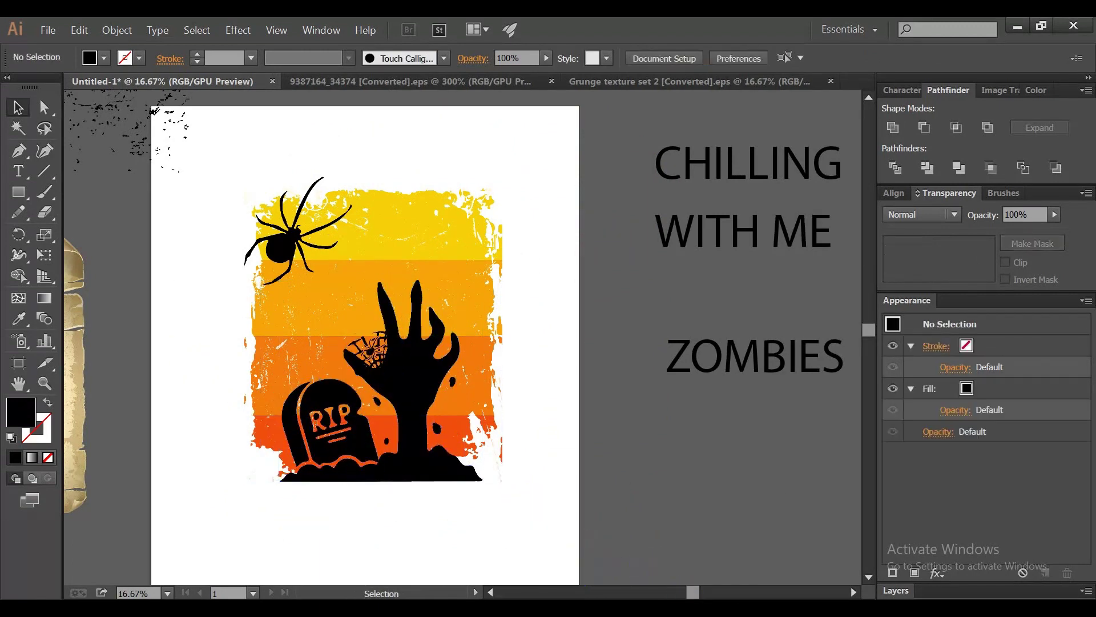
left_click(1018, 26)
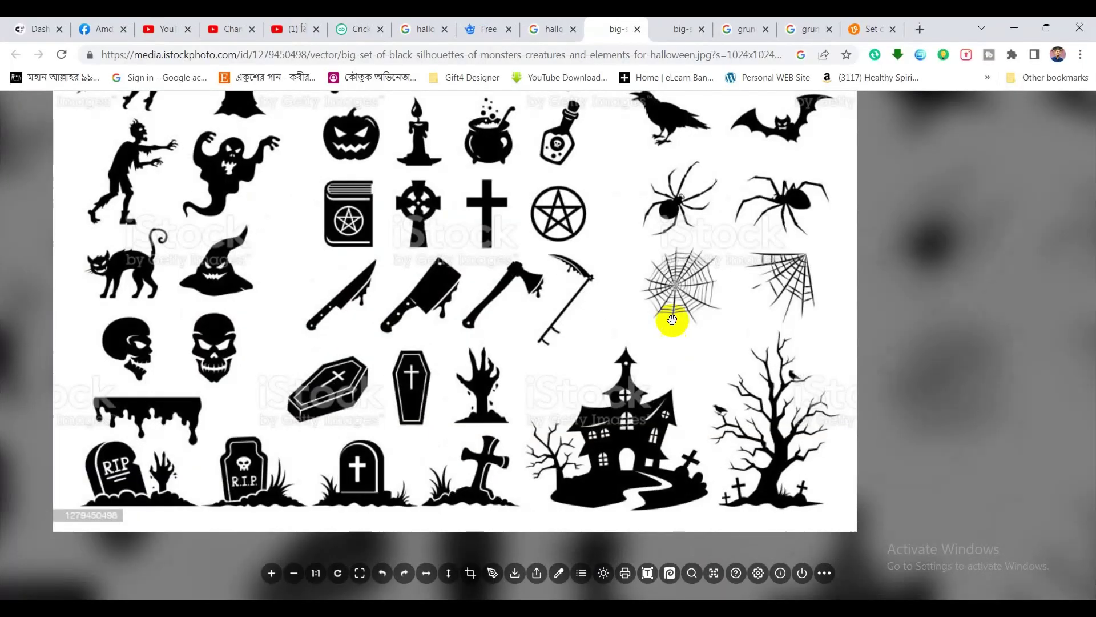
Capture the crow silhouette from the image's top rows with Lightshot and copy it
scroll(674, 319, "up", 2)
left_click_drag(610, 204, 615, 371)
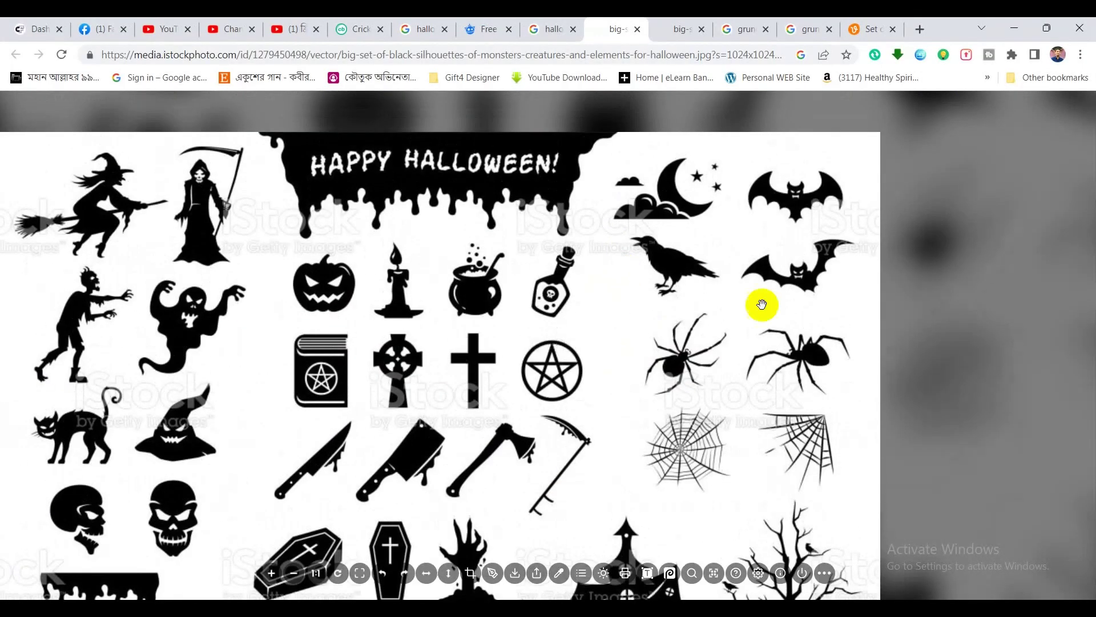
key("Print")
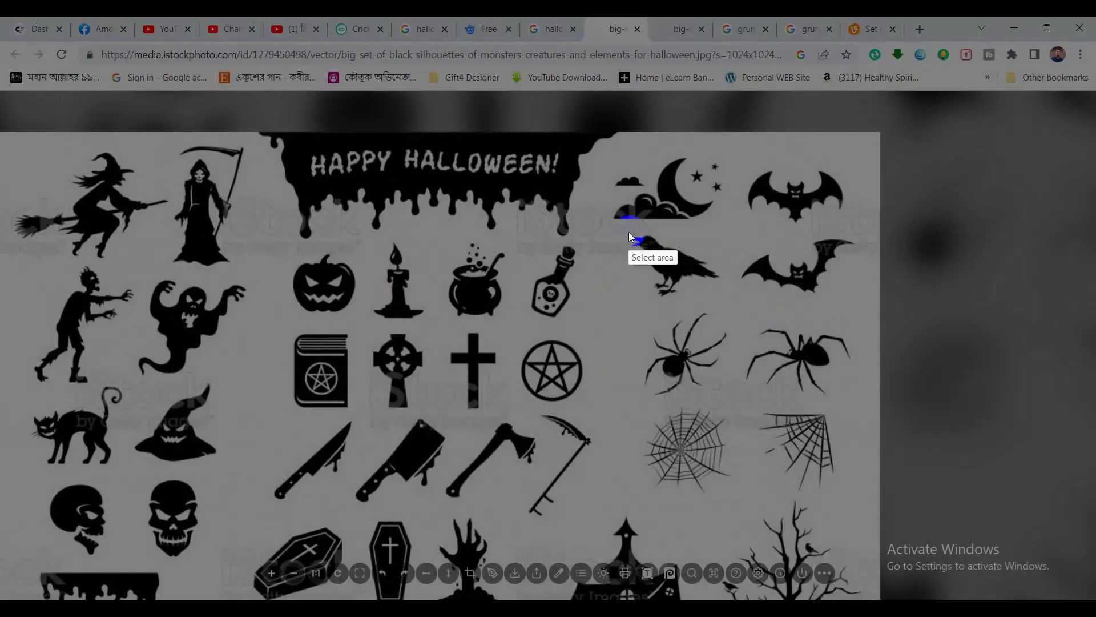
left_click_drag(622, 228, 717, 299)
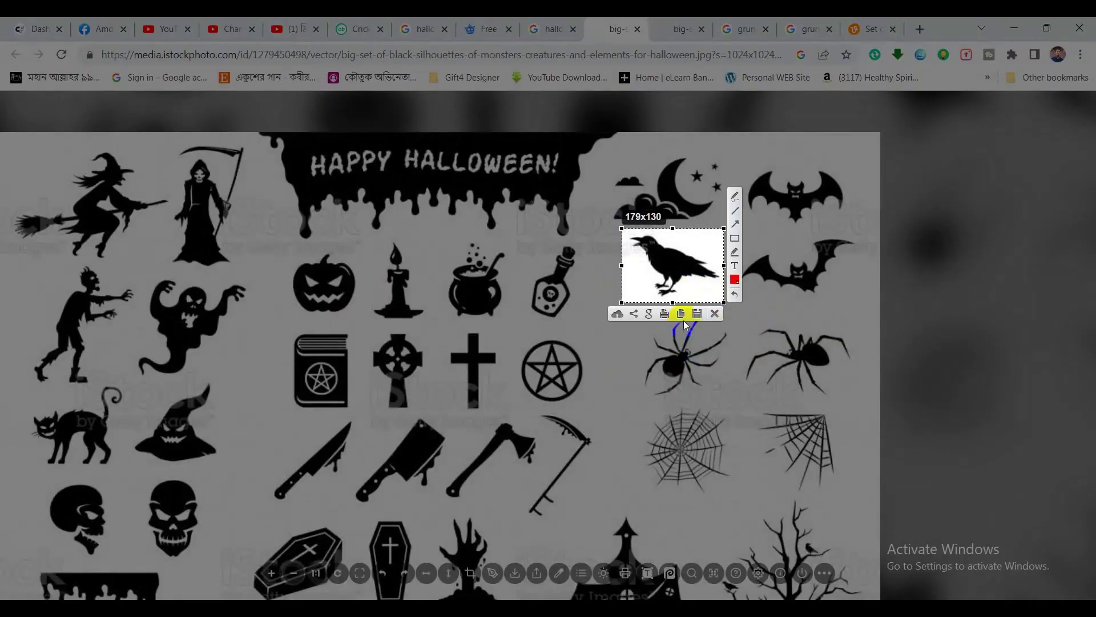
left_click(688, 313)
key("alt+Tab")
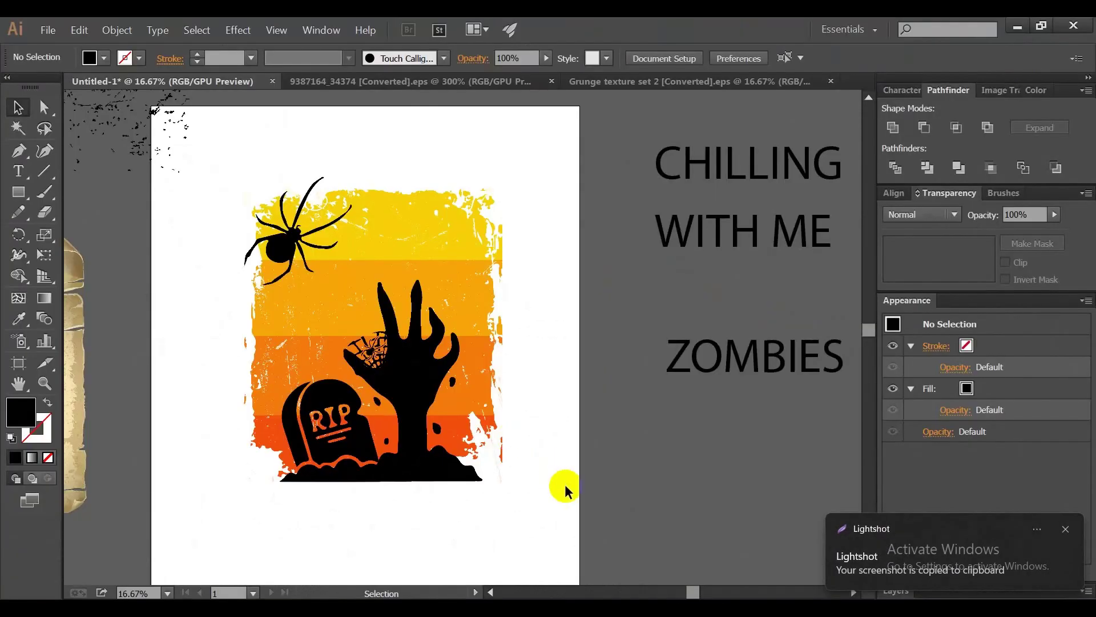
Paste the crow, trace it as Sketched Art, expand it, and shrink it onto the tombstone
key("ctrl+v")
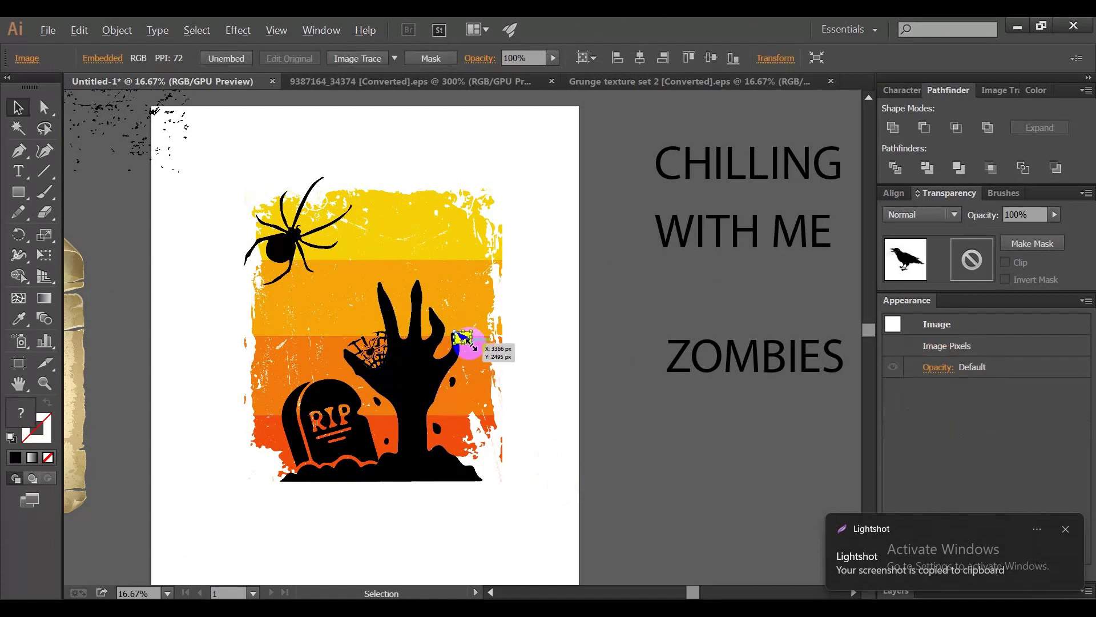
left_click_drag(472, 344, 593, 432)
left_click(390, 58)
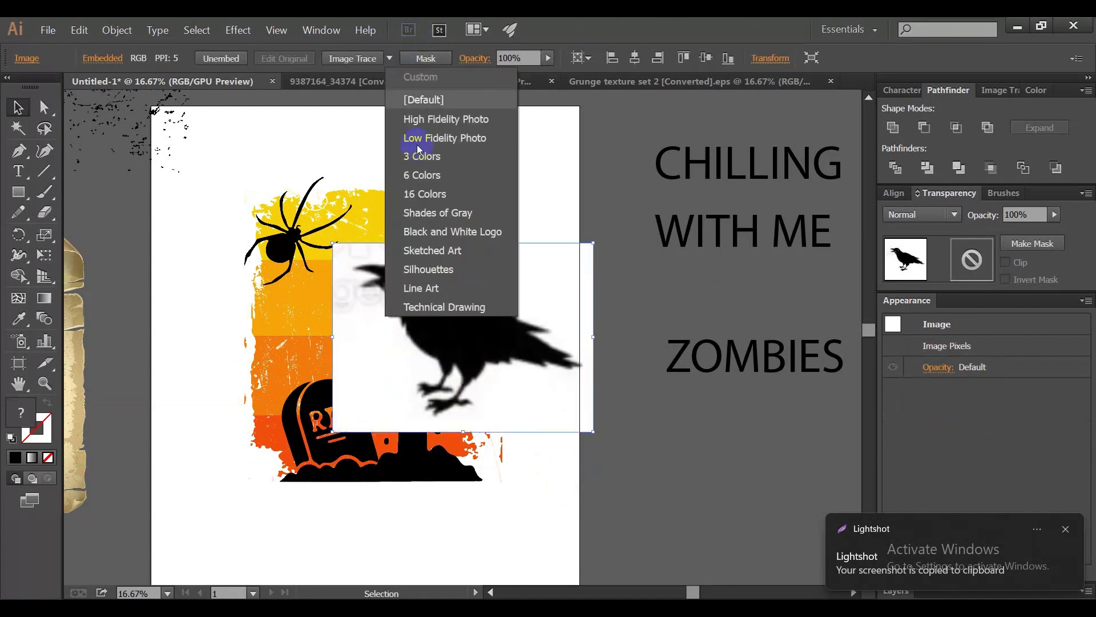
left_click(434, 181)
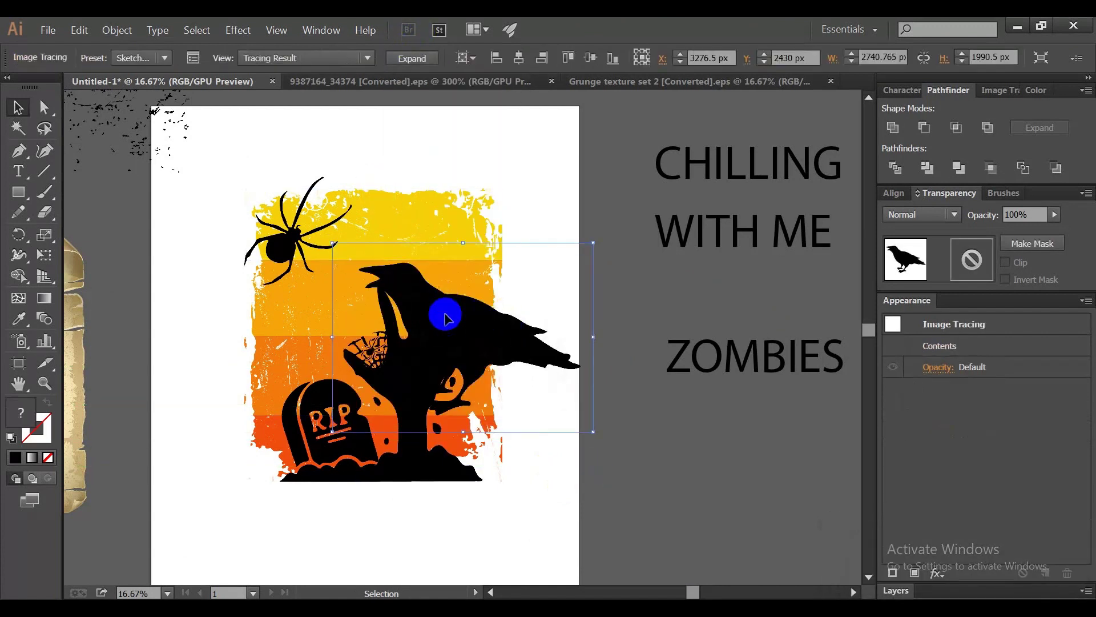
mouse_move(440, 314)
left_mouse_down()
mouse_move(580, 383)
mouse_move(281, 280)
left_mouse_up()
left_click(411, 58)
mouse_move(219, 244)
left_mouse_down()
mouse_move(399, 370)
mouse_move(303, 366)
left_mouse_up()
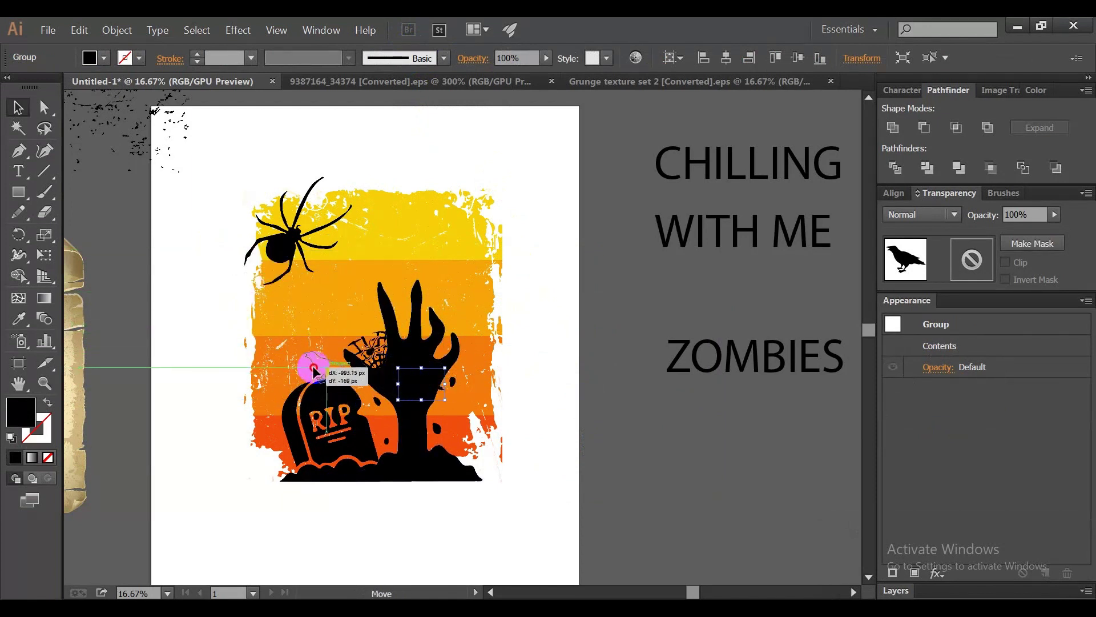
left_click(588, 429)
left_click(331, 370)
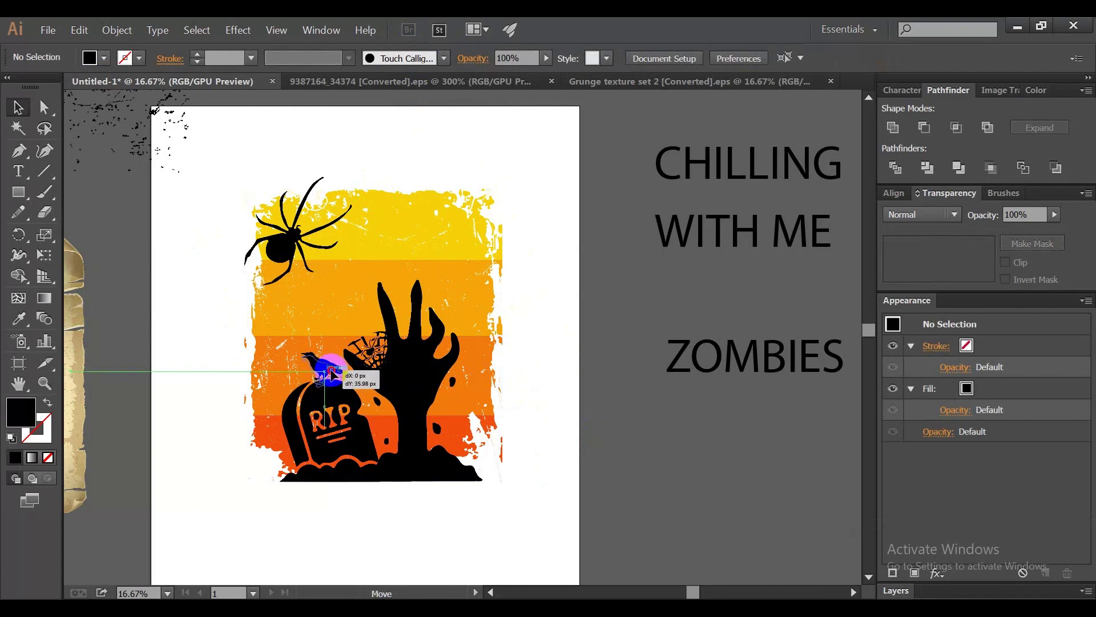
left_click(603, 405)
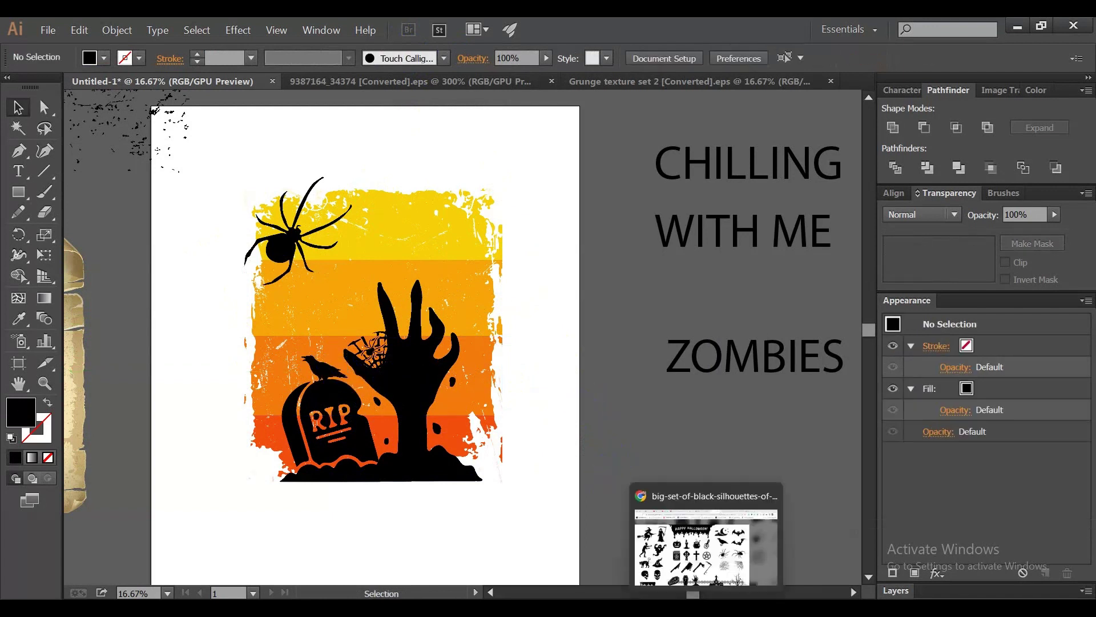
Capture the lower bat silhouette in Chrome with Lightshot and copy it
left_click(737, 548)
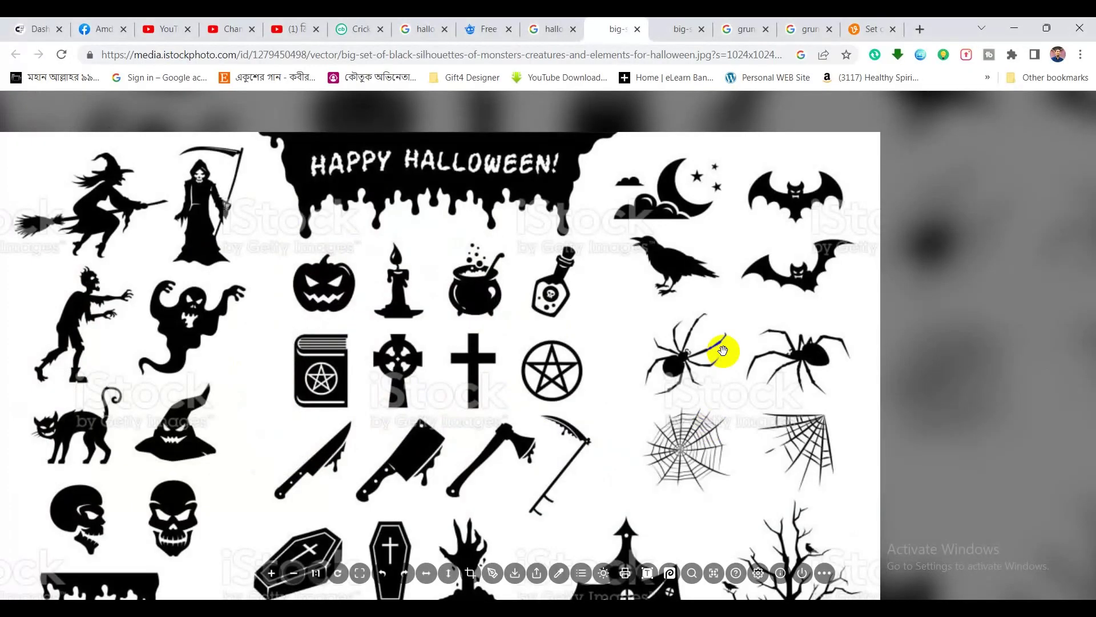
key("Print")
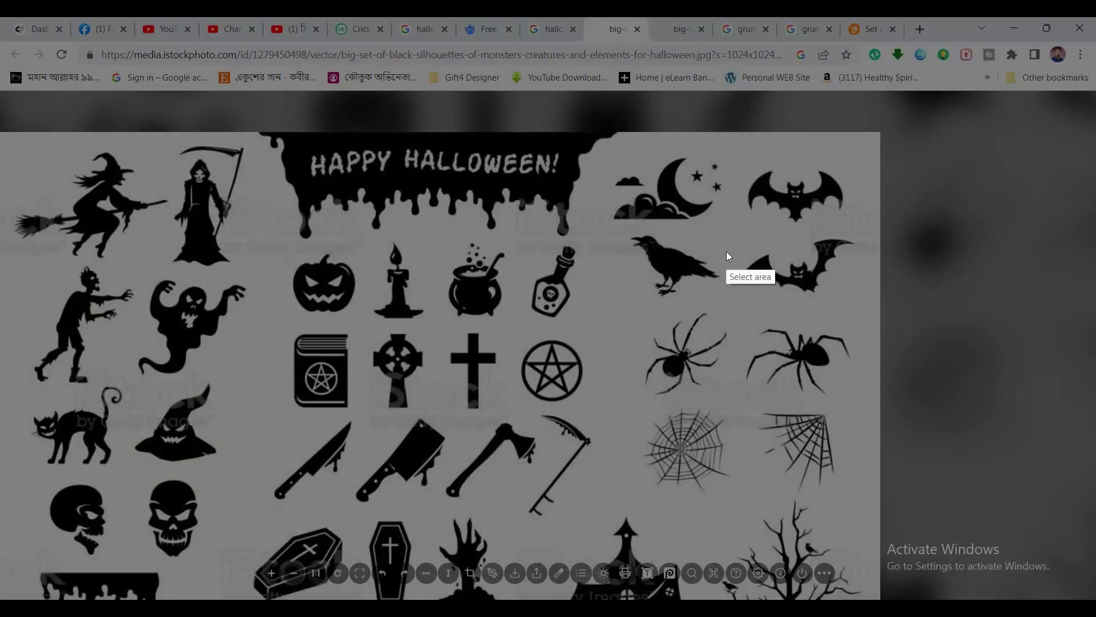
left_click_drag(724, 224, 854, 304)
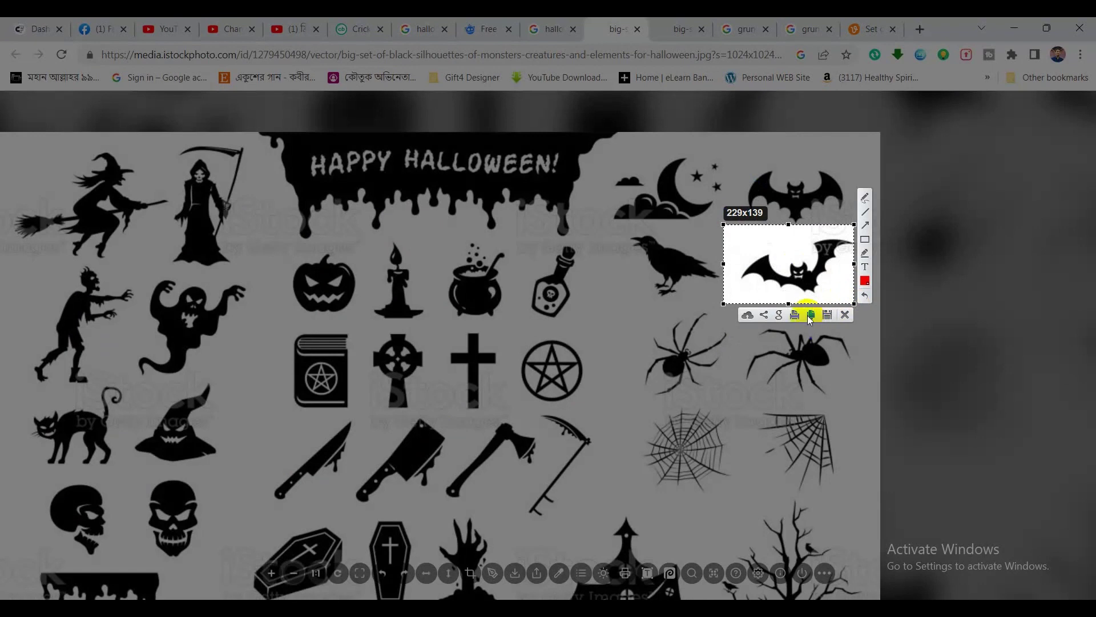
left_click(810, 315)
Paste the bat and trace it as Sketched Art with a raised threshold, then expand it
key("alt+Tab")
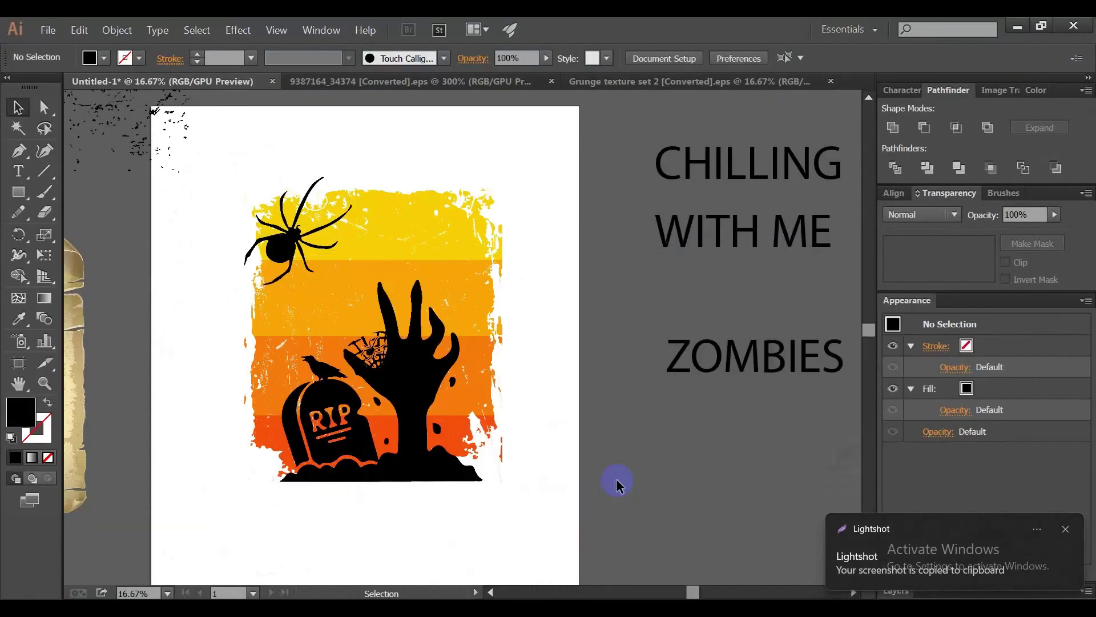
key("ctrl+v")
left_click_drag(473, 342, 625, 479)
left_click(389, 59)
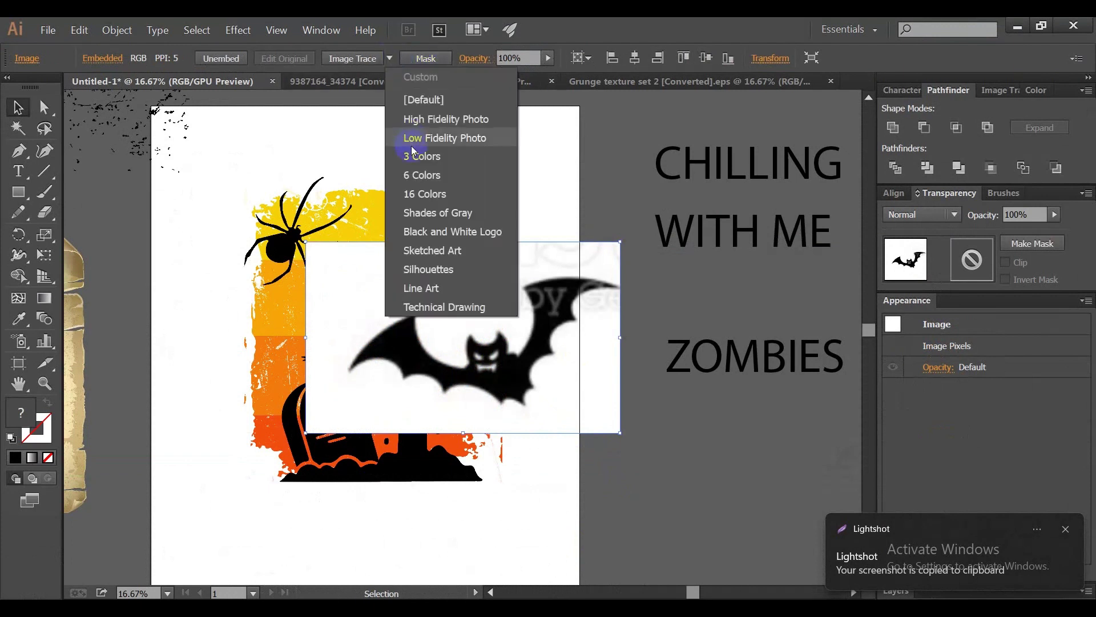
left_click(424, 251)
left_click_drag(428, 247, 708, 353)
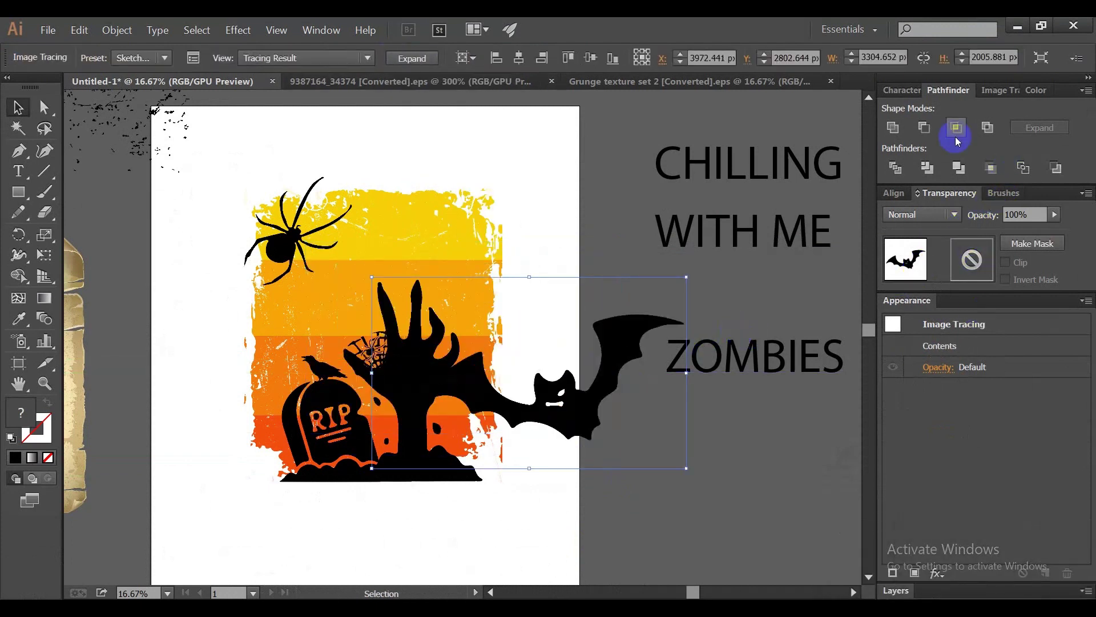
left_click(998, 90)
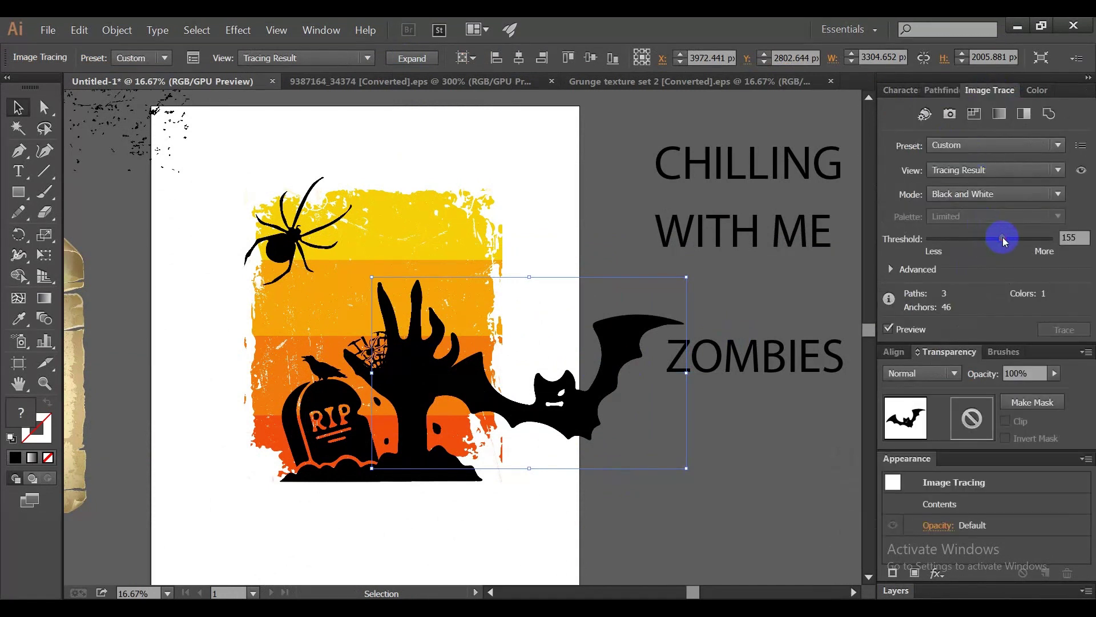
left_click_drag(1005, 238, 1010, 239)
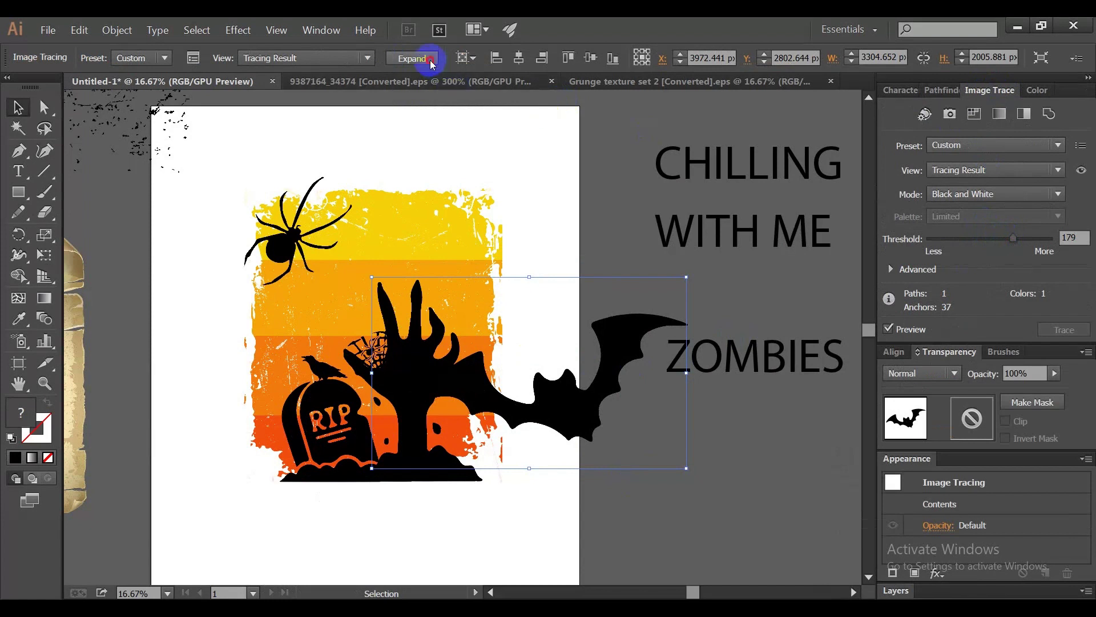
left_click(411, 58)
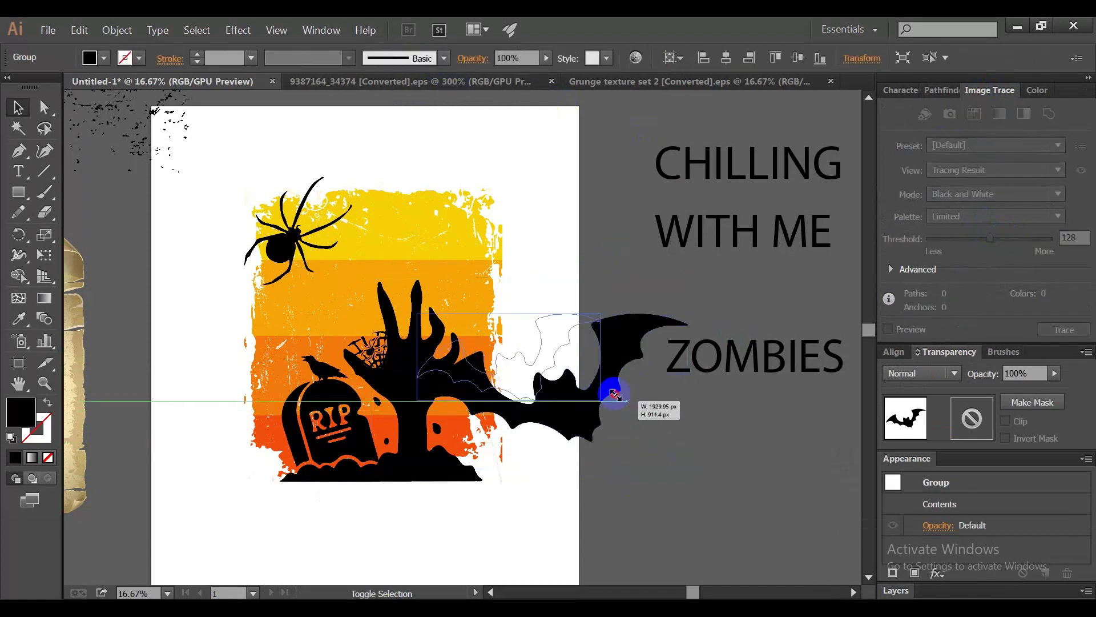
Shrink the bat beside the spider and add a smaller, clockwise-tilted second bat to its right
mouse_move(688, 442)
left_mouse_down()
mouse_move(537, 371)
mouse_move(436, 251)
mouse_move(401, 248)
left_mouse_up()
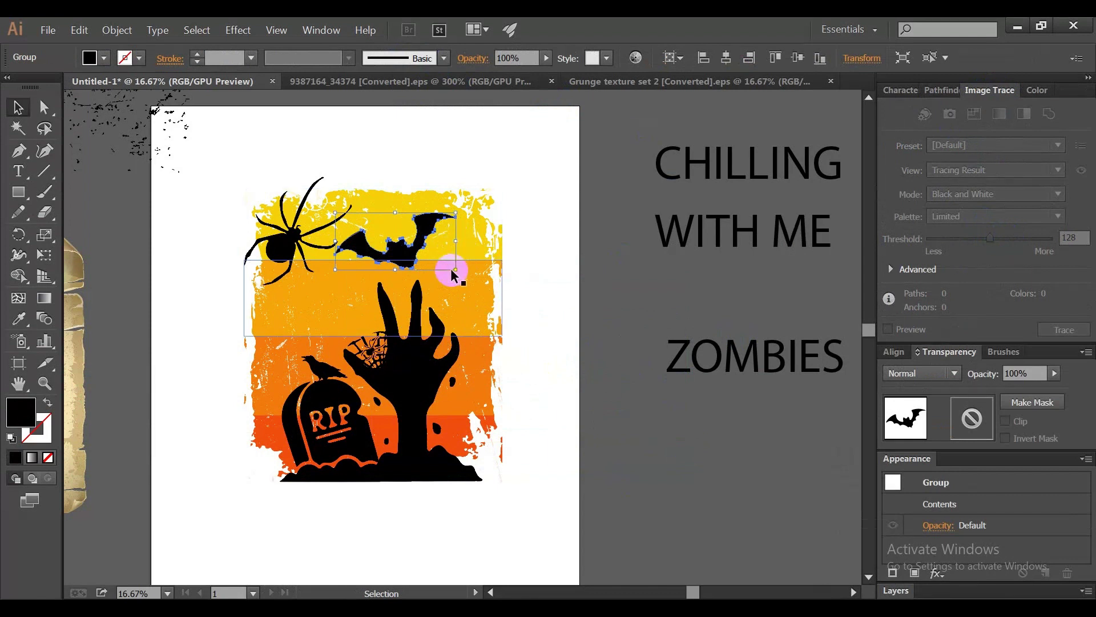
mouse_move(456, 272)
left_mouse_down()
mouse_move(403, 252)
mouse_move(471, 264)
left_mouse_up()
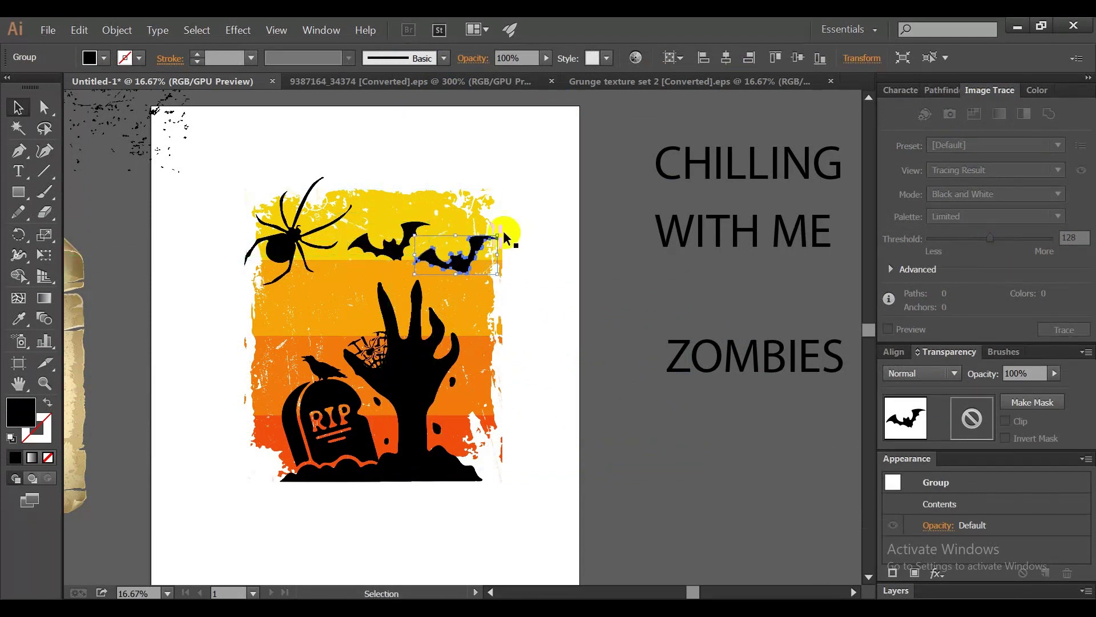
left_click_drag(502, 232, 516, 252)
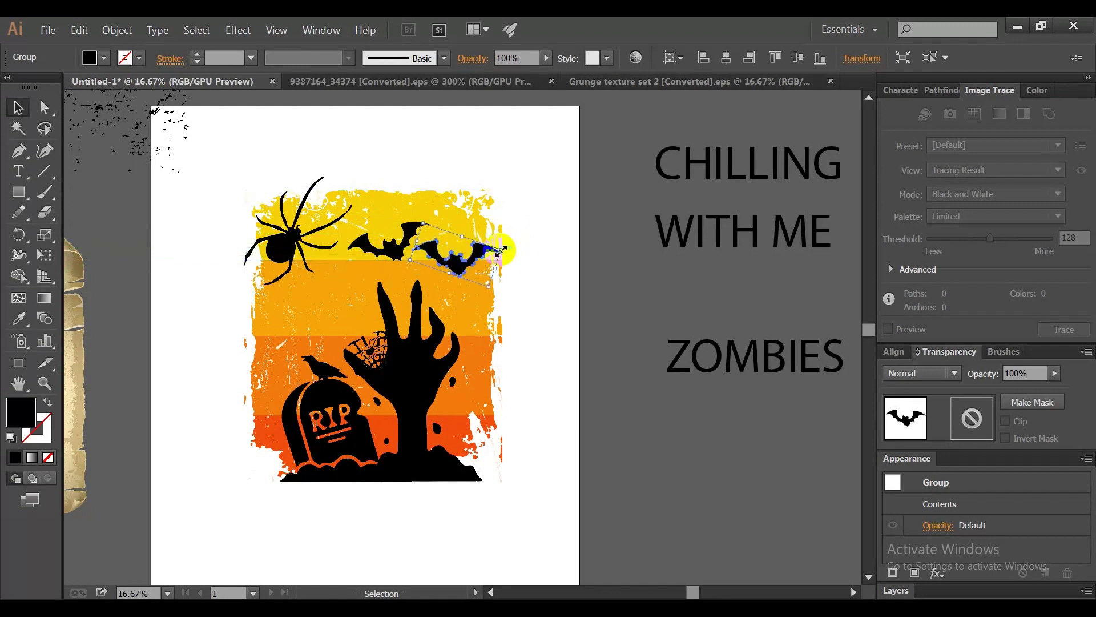
left_click(534, 293)
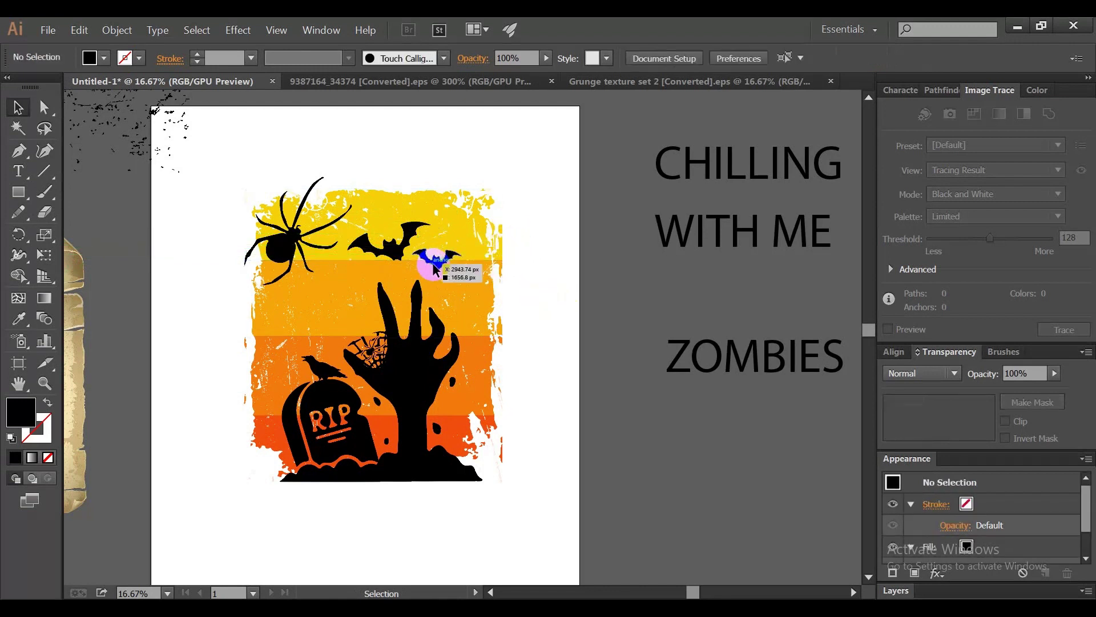
left_click_drag(443, 266, 447, 268)
left_click(706, 566)
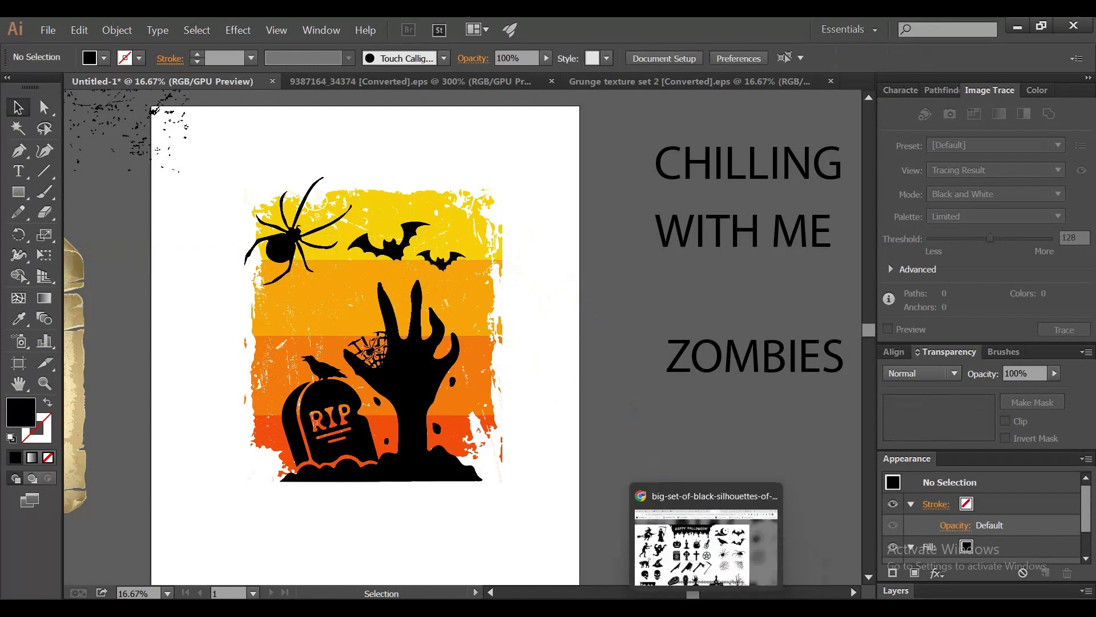
Place a third, smaller bat copy lower down, then zoom out to the whole artboard
scroll(466, 303, "up", 2, "alt")
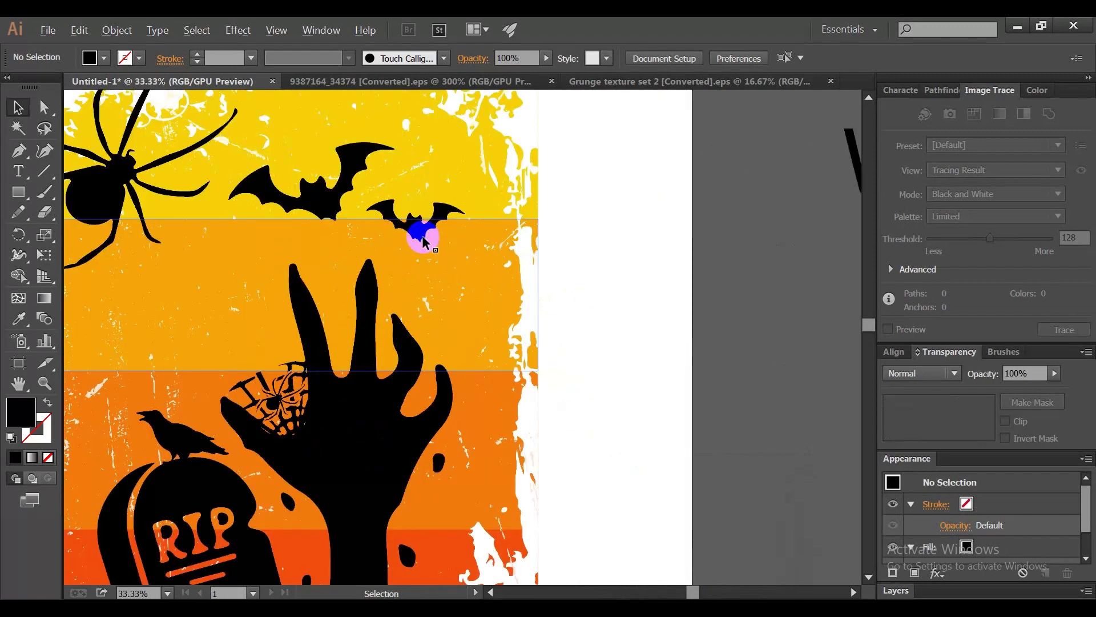
mouse_move(415, 231)
left_mouse_down("alt")
mouse_move(331, 247)
mouse_move(373, 226)
mouse_move(313, 243)
mouse_move(330, 252)
left_mouse_up("alt")
left_click(577, 396)
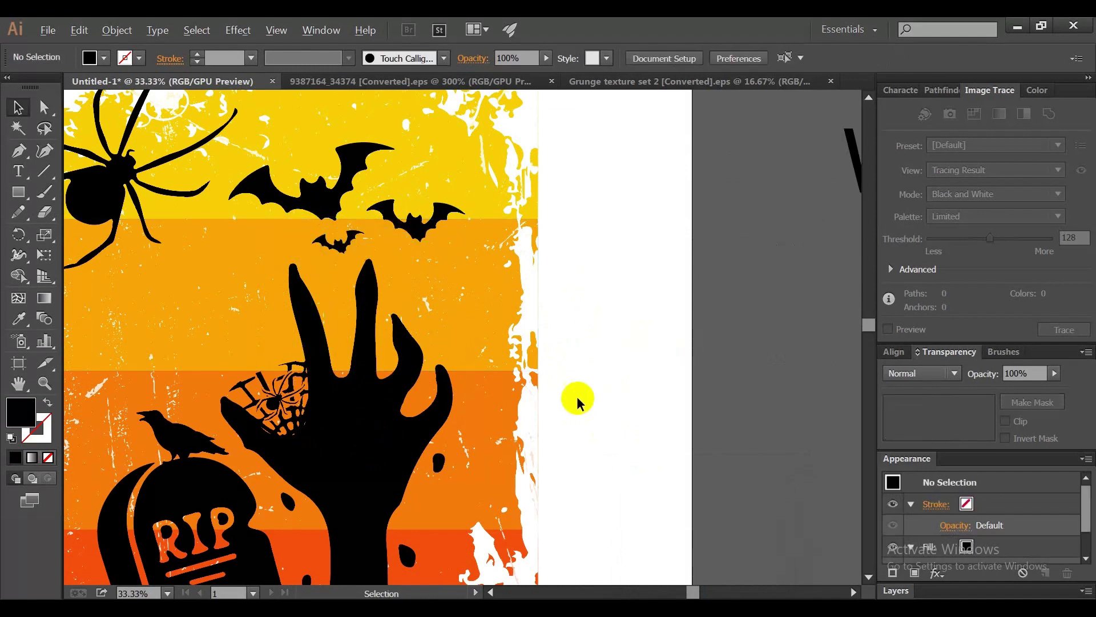
key("ctrl+minus")
key("alt+Tab")
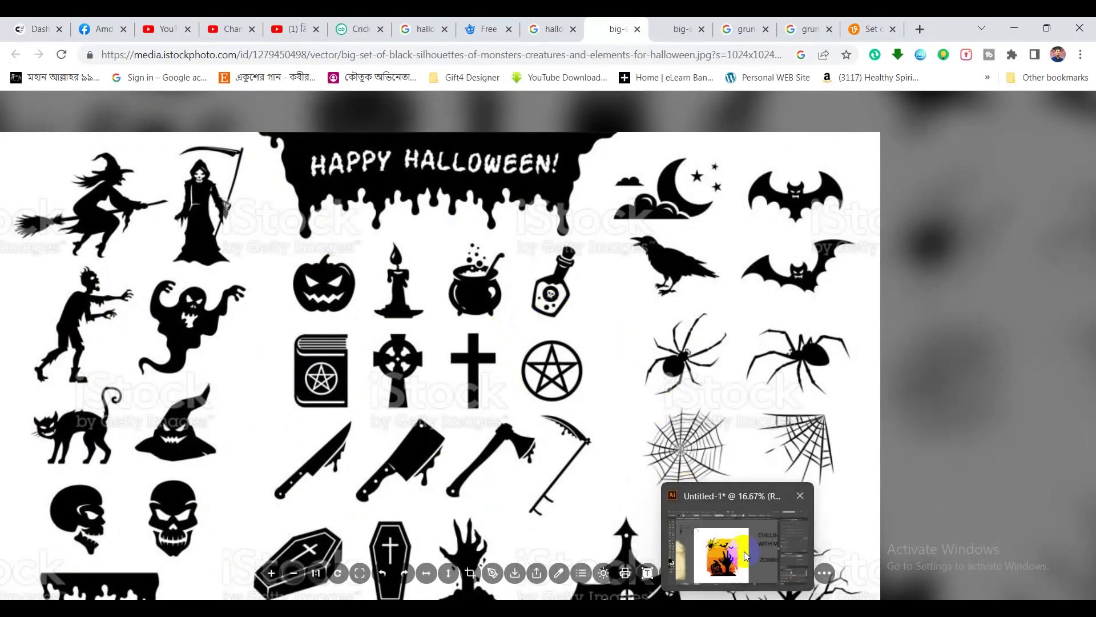
Capture the witch hat silhouette, including its tip, with Lightshot and copy it
left_click(745, 551)
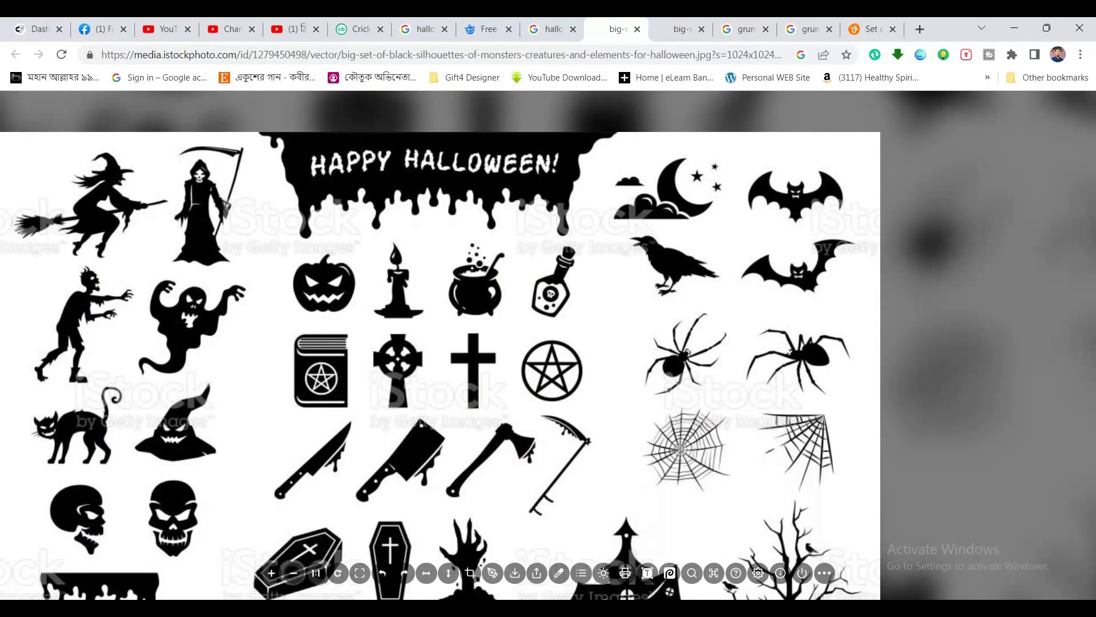
mouse_move(704, 548)
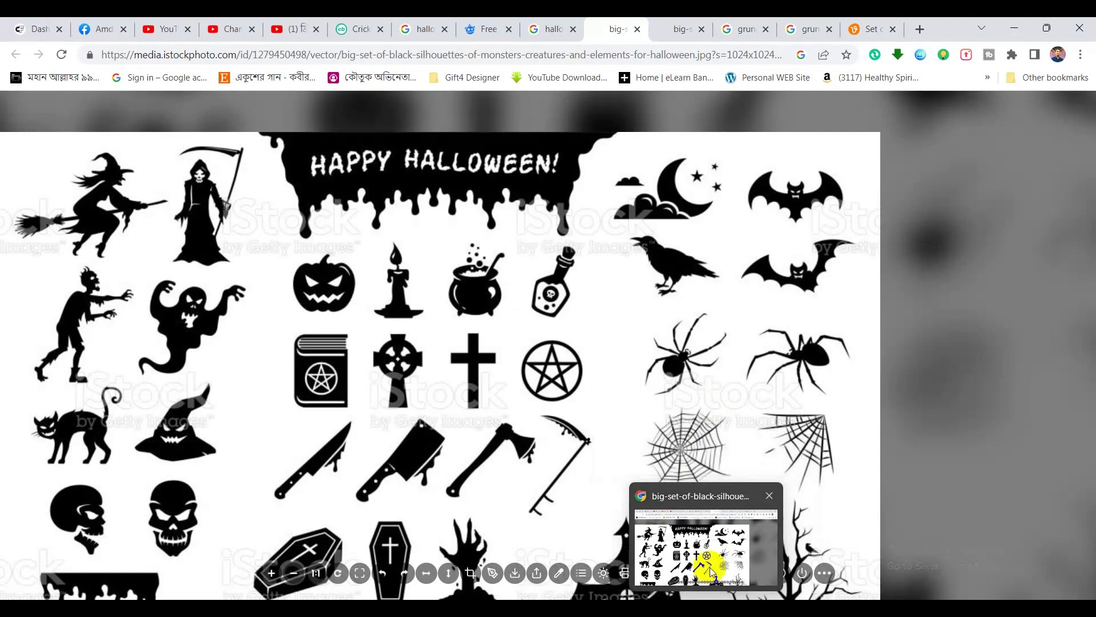
left_click(169, 410)
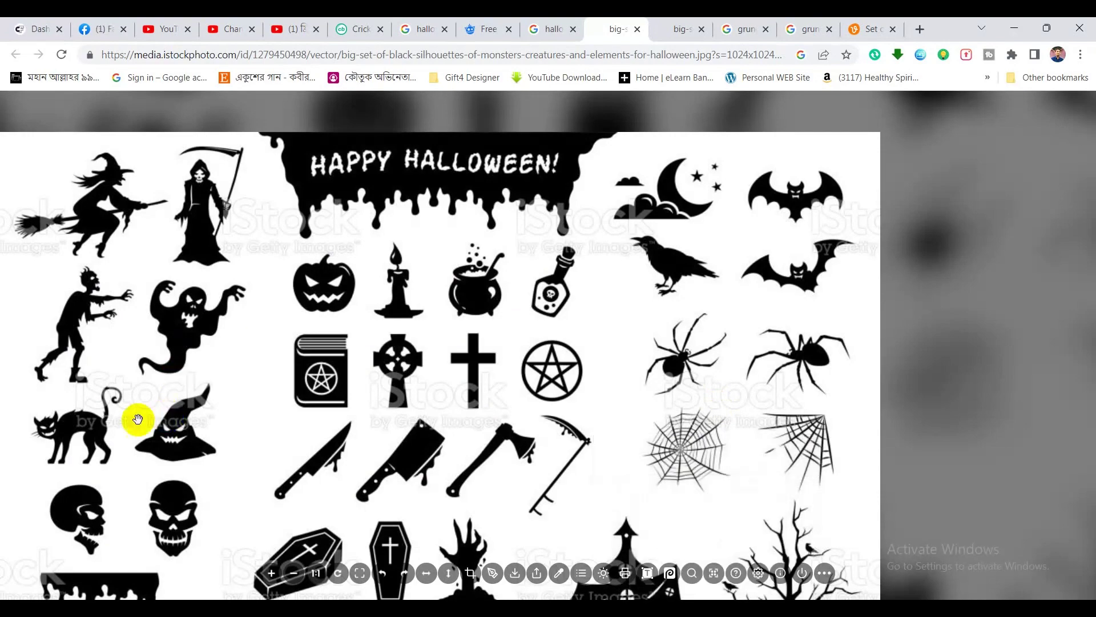
key("Print")
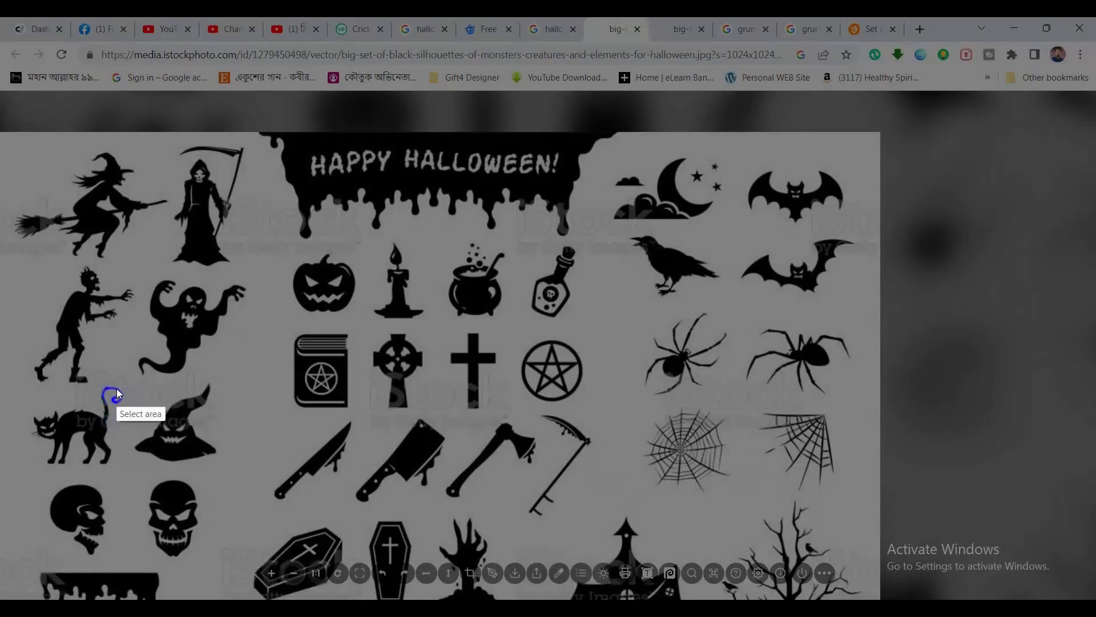
left_click_drag(119, 389, 240, 464)
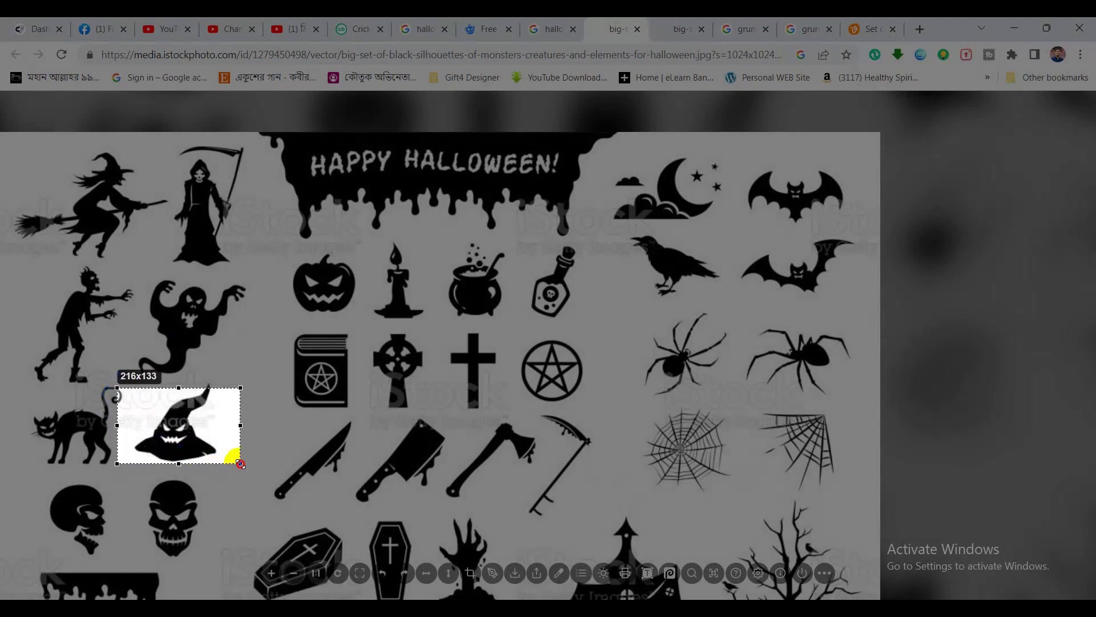
left_click_drag(178, 387, 178, 378)
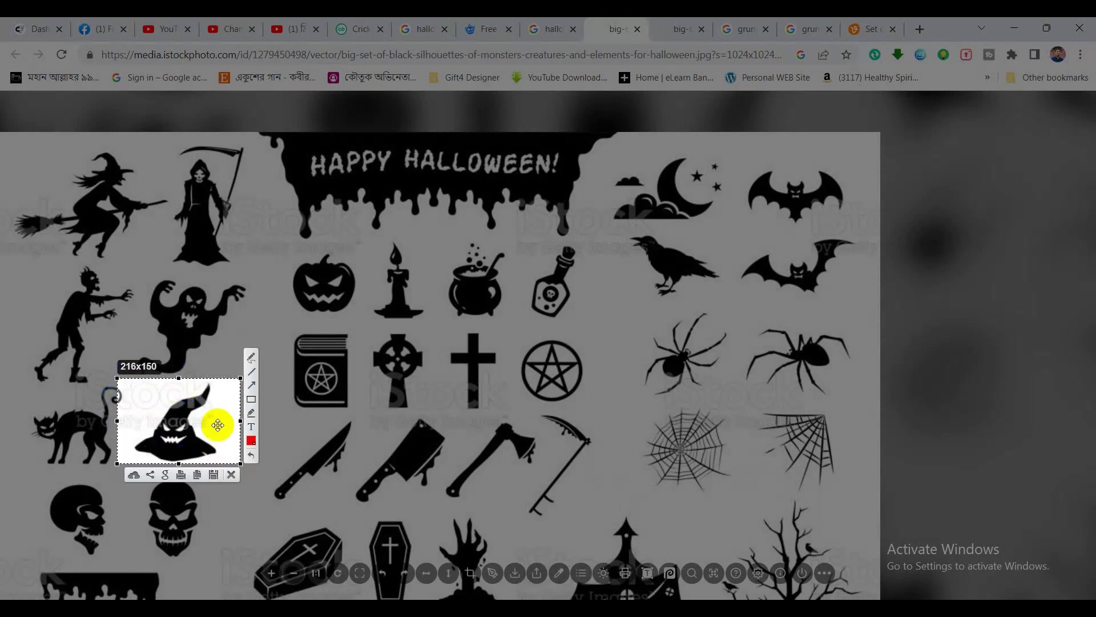
left_click(199, 474)
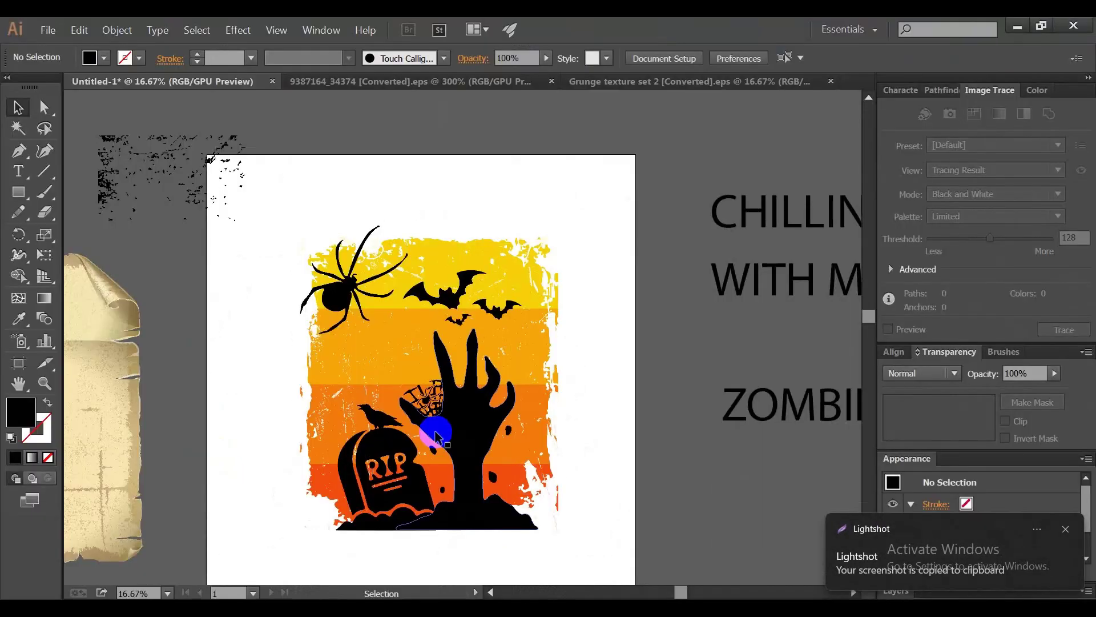
Paste the witch hat and convert it to black vector shapes with Sketched Art trace and Expand
key("ctrl+v")
mouse_move(488, 407)
left_mouse_down()
mouse_move(474, 342)
mouse_move(611, 441)
left_mouse_up()
left_click(389, 58)
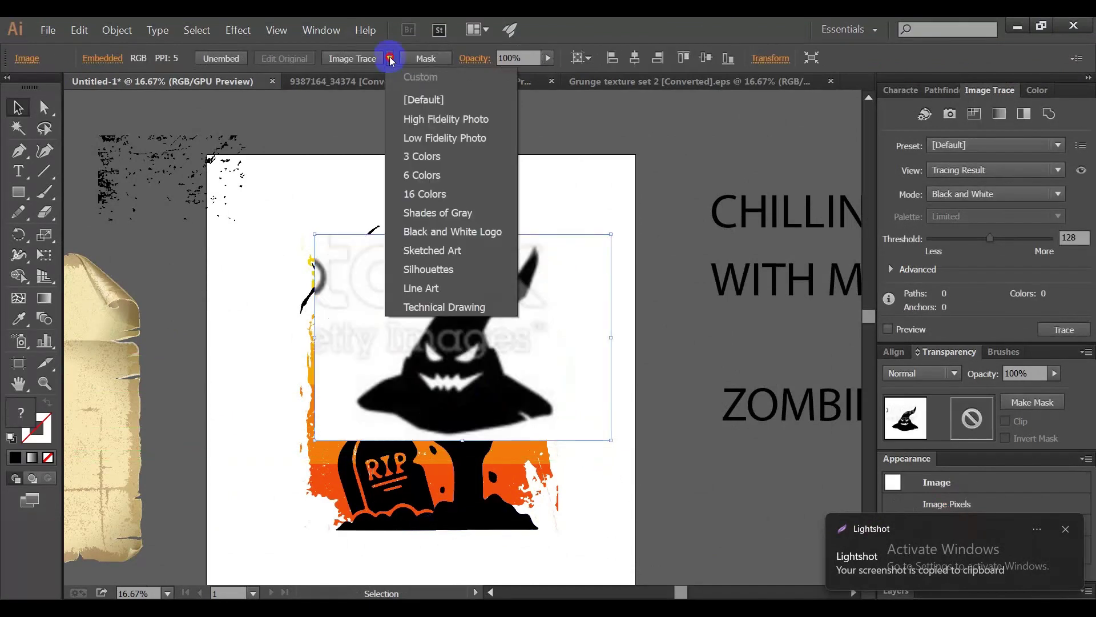
left_click(480, 250)
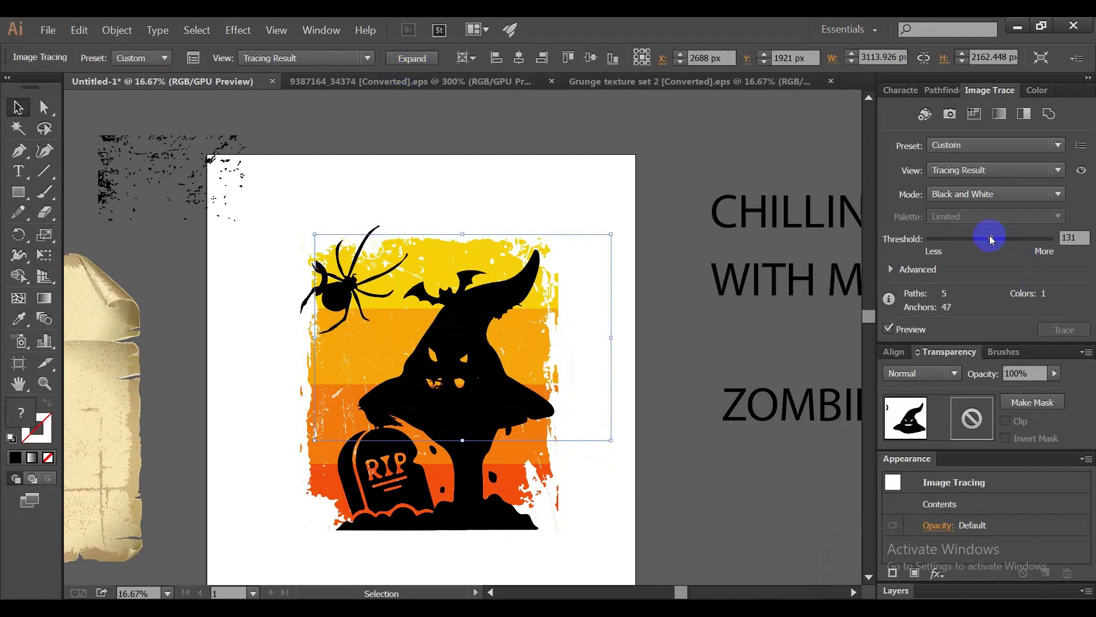
left_click(411, 58)
left_click_drag(474, 309, 723, 316)
Merge away the hat's grinning face with Shape Builder, then shrink it onto the zombie's fingertip
double_click(571, 295)
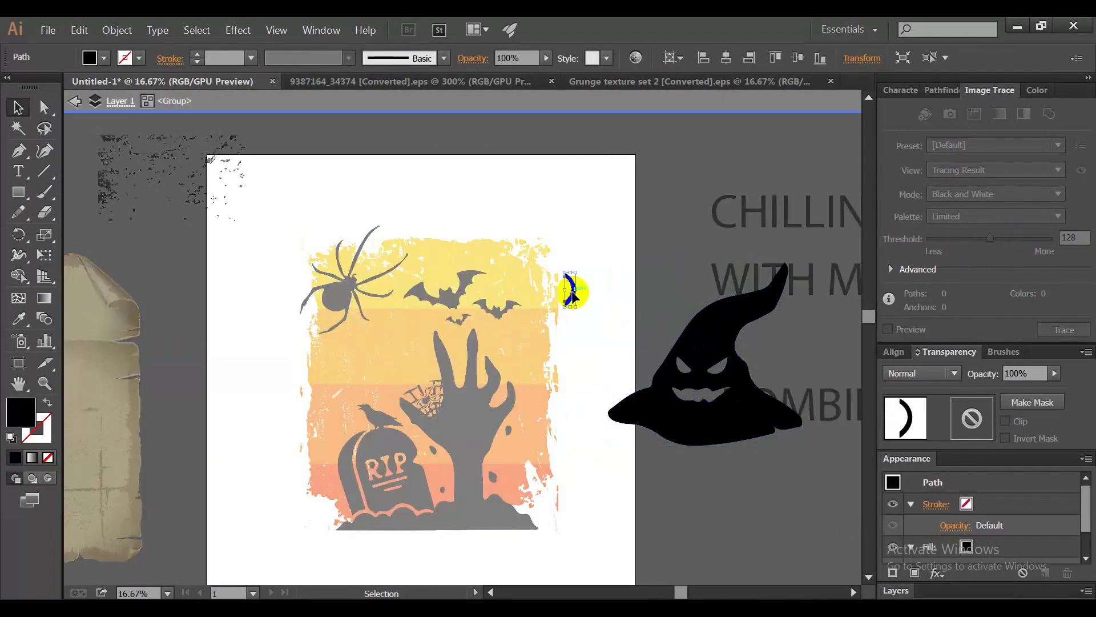
double_click(628, 325)
left_click(710, 355)
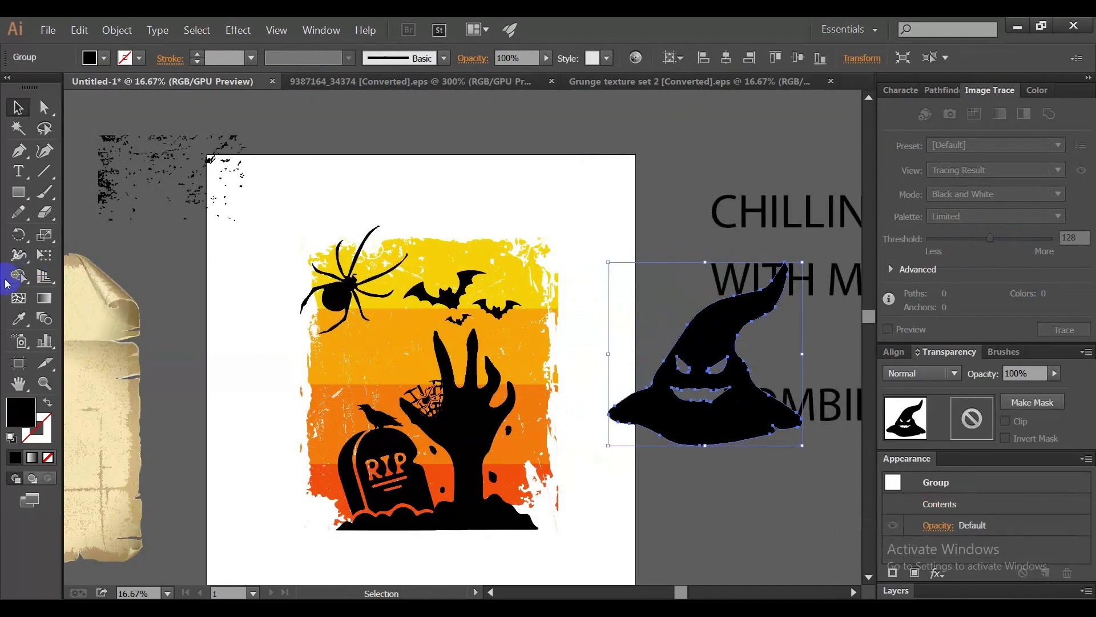
left_click(44, 220)
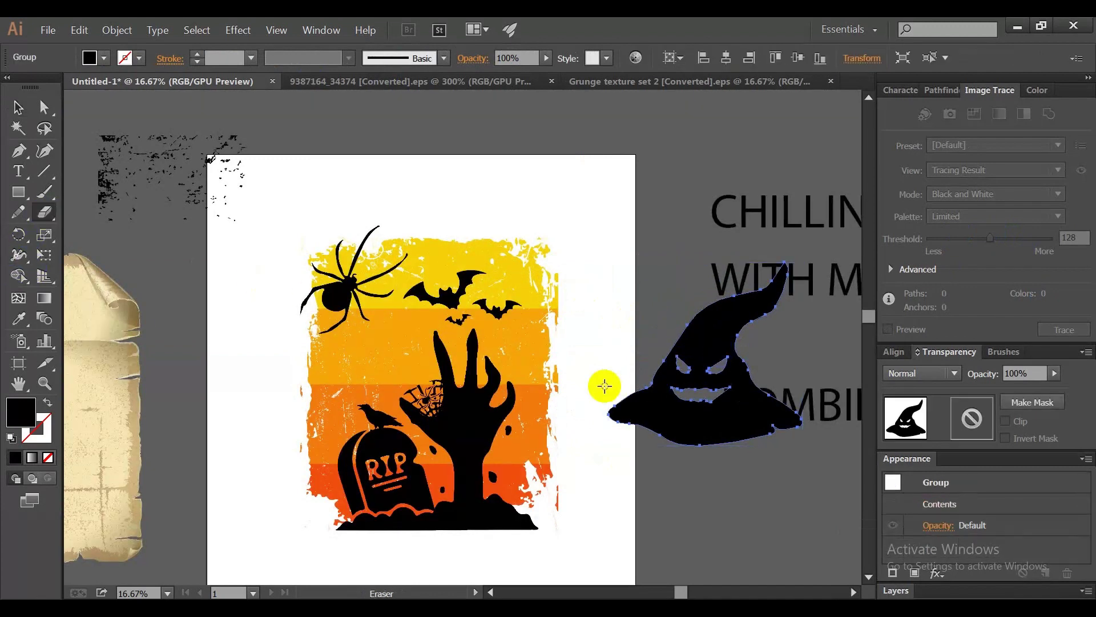
left_click(18, 278)
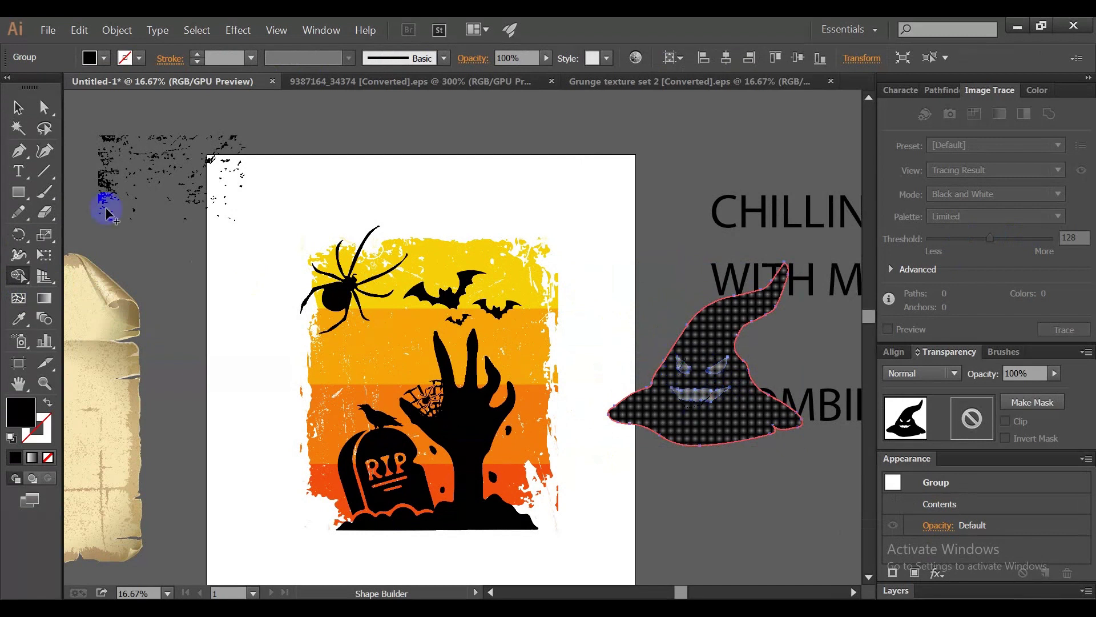
left_click(17, 107)
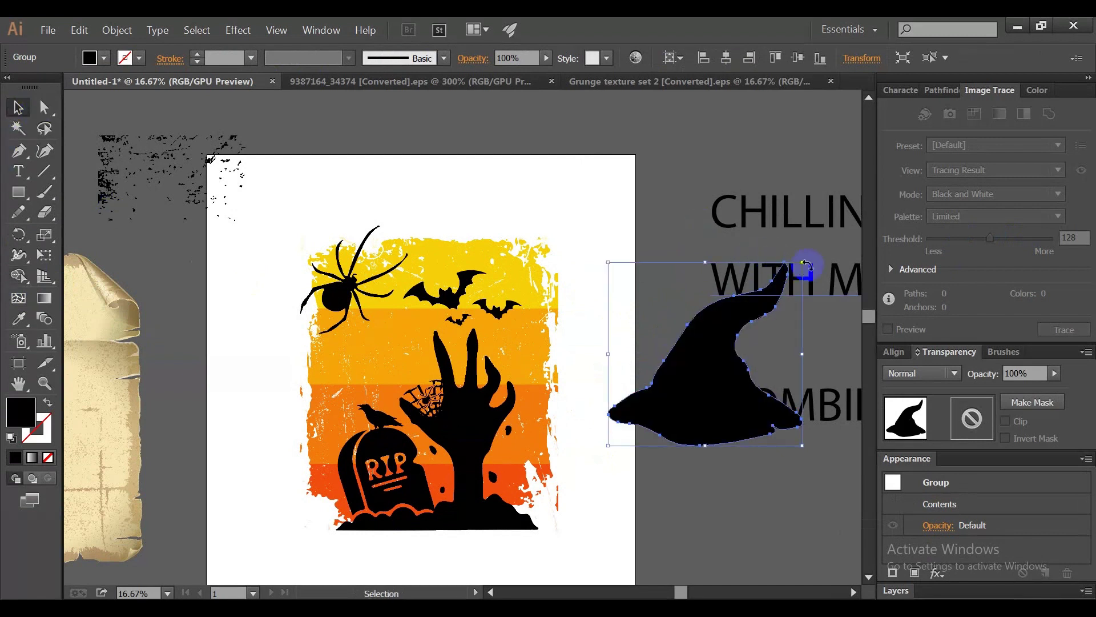
mouse_move(804, 266)
left_mouse_down()
mouse_move(644, 412)
mouse_move(546, 374)
mouse_move(483, 327)
left_mouse_up()
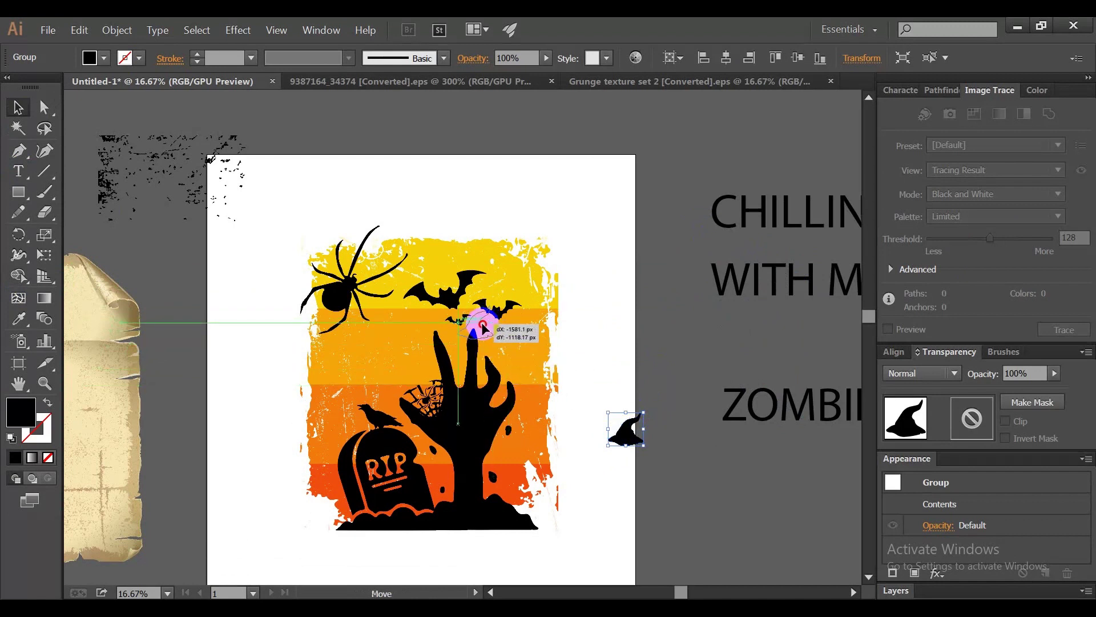
mouse_move(483, 326)
left_mouse_down()
mouse_move(437, 335)
mouse_move(432, 320)
left_mouse_up()
Make the witch hat shorter and nudge the medium and small bats up and right
left_click(599, 343)
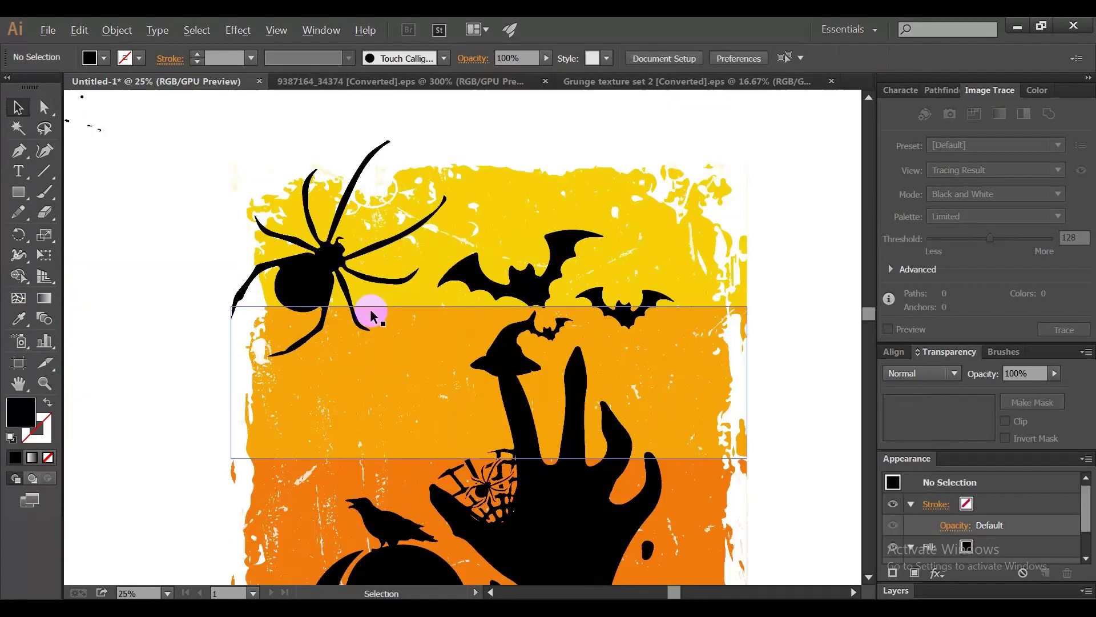
scroll(367, 312, "up", 2)
left_click(511, 351)
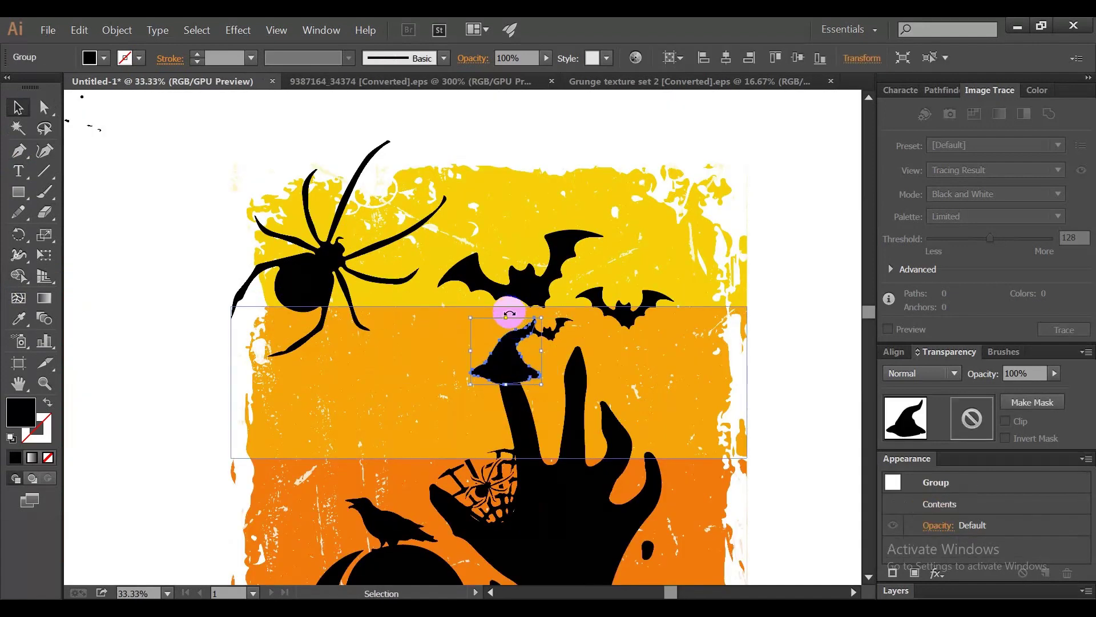
mouse_move(505, 317)
left_mouse_down()
mouse_move(502, 359)
mouse_move(556, 341)
left_mouse_up()
left_click(786, 411)
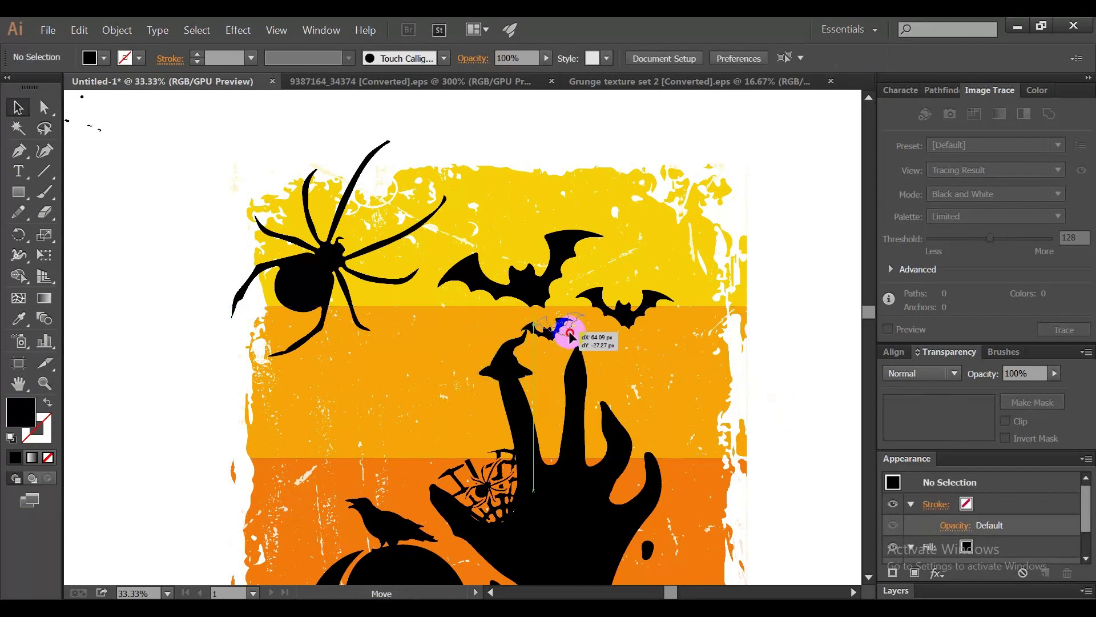
left_click_drag(621, 324, 641, 311)
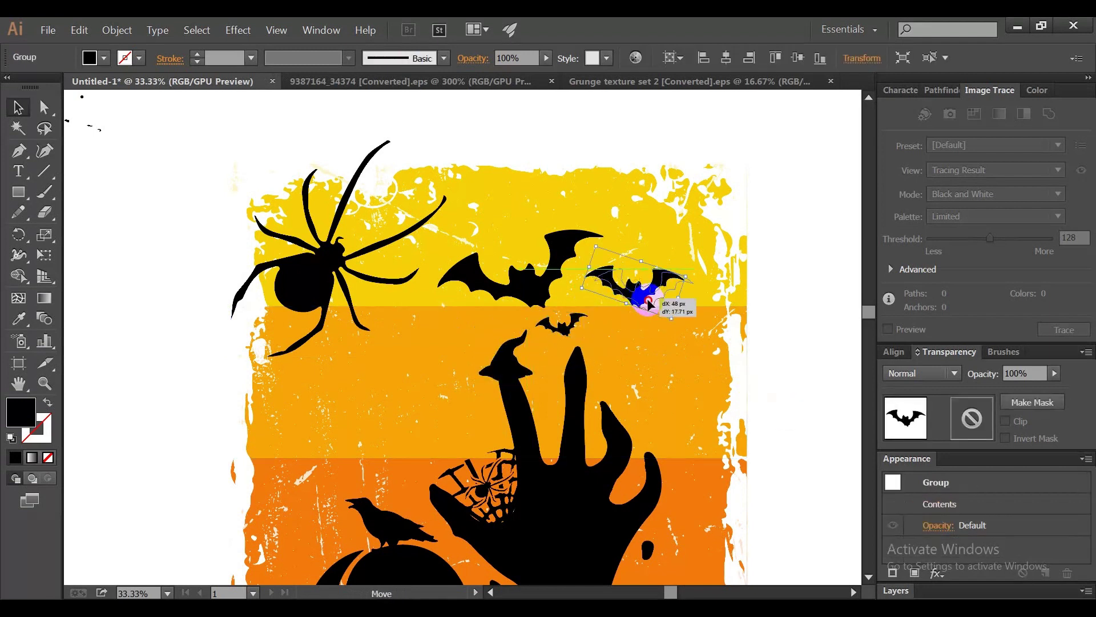
left_click_drag(576, 329, 585, 325)
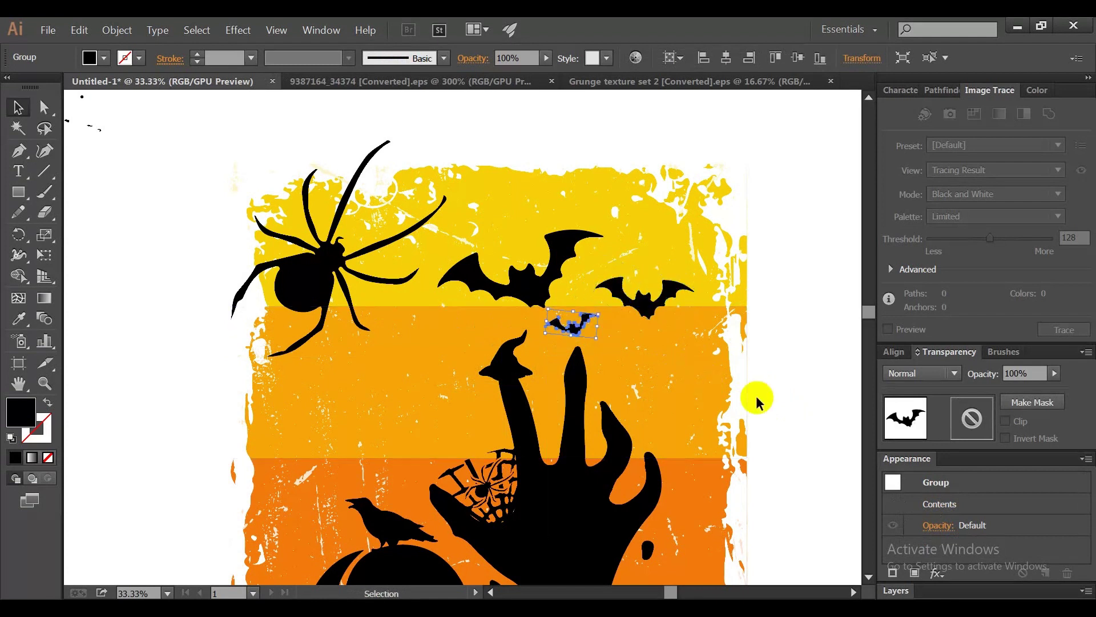
left_click(807, 408)
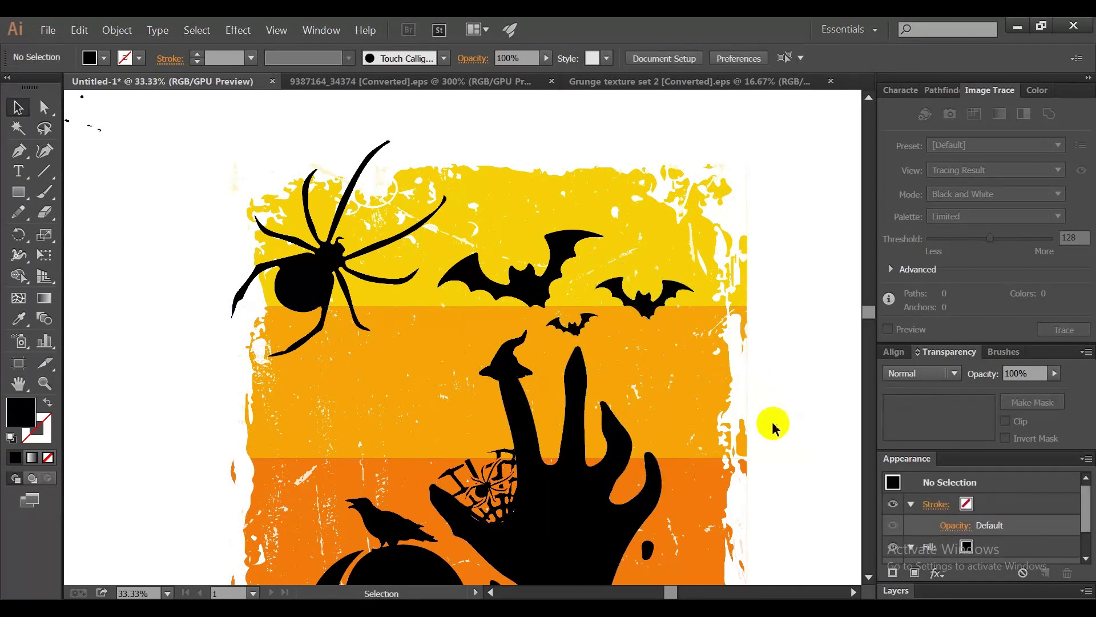
Tilt the witch hat about 12.73° on the fingertip
left_click(514, 366)
left_click_drag(522, 326, 504, 361)
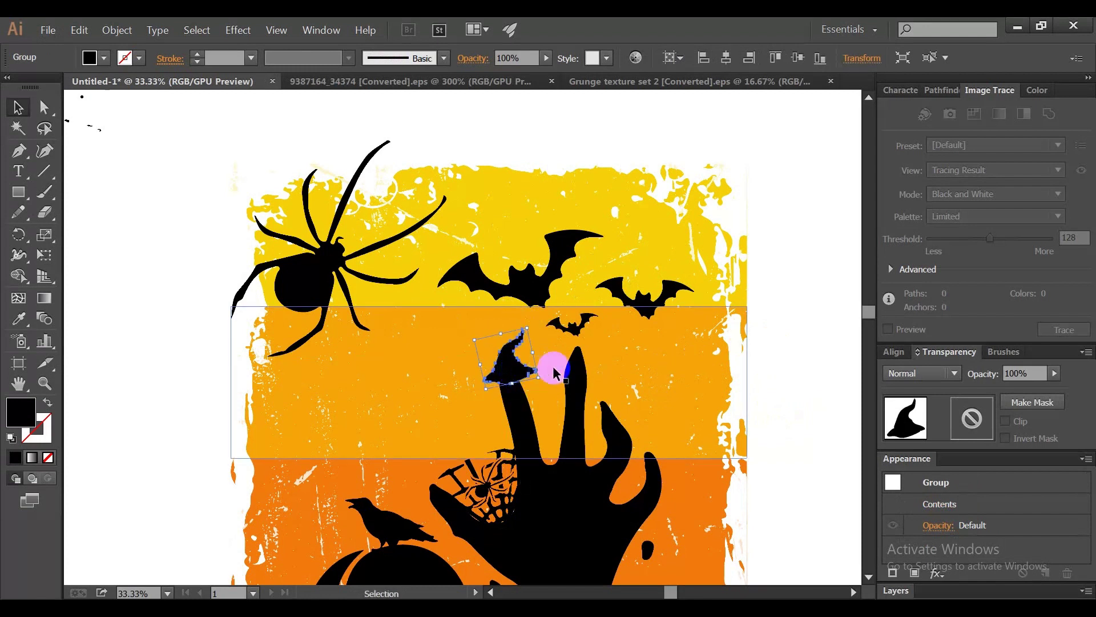
left_click(800, 432)
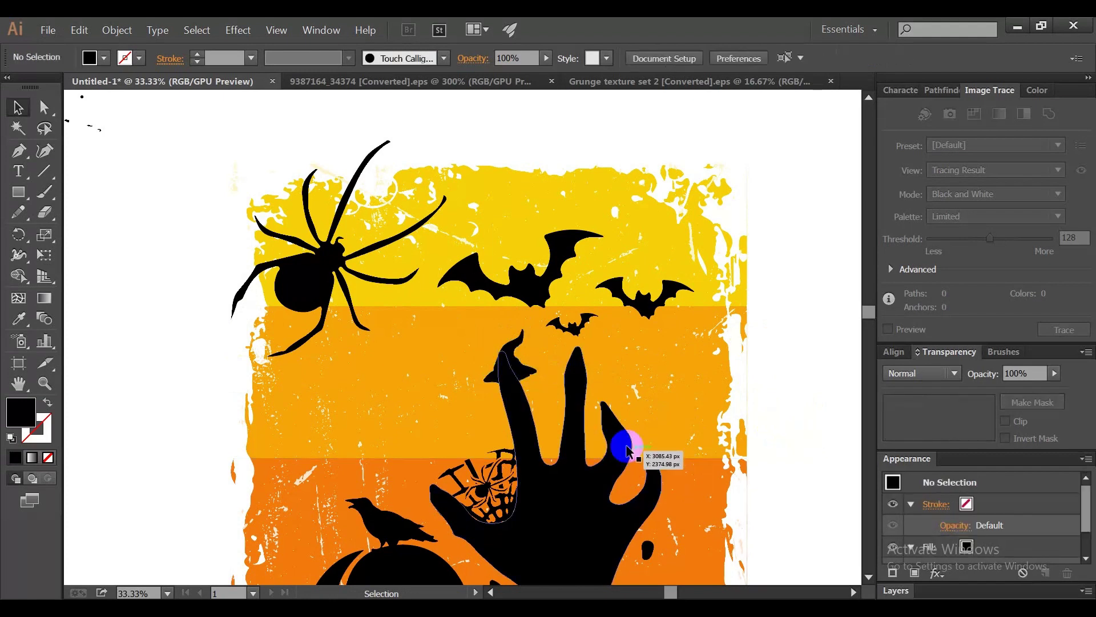
scroll(624, 448, "down", 1)
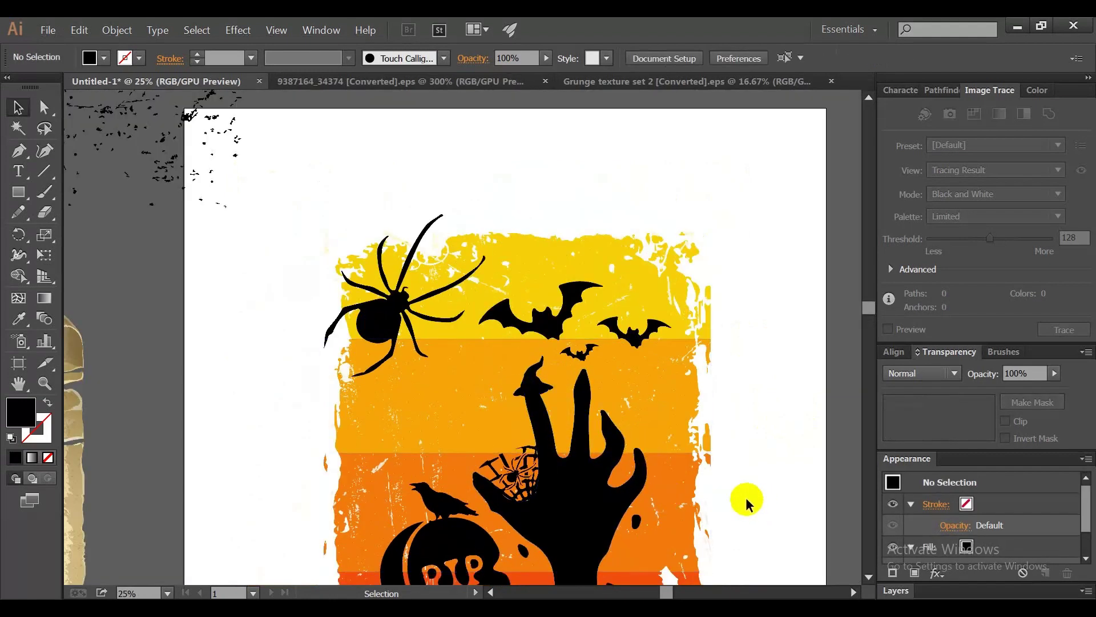
scroll(577, 426, "up", 3)
left_click(477, 360)
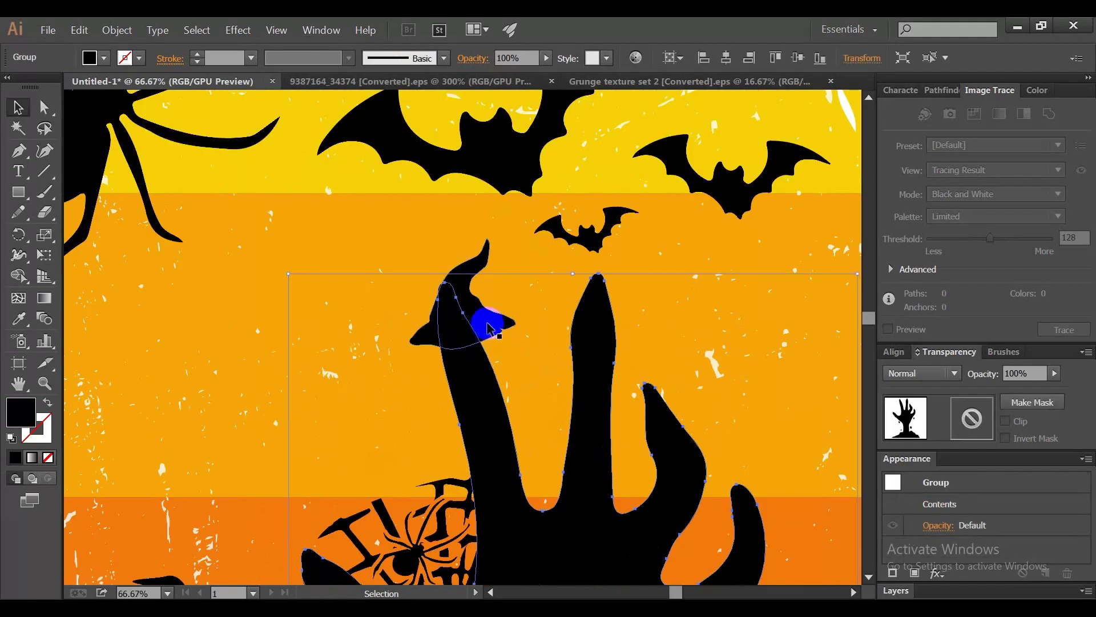
Offset the witch hat's path outward by 10 px
left_click(484, 355)
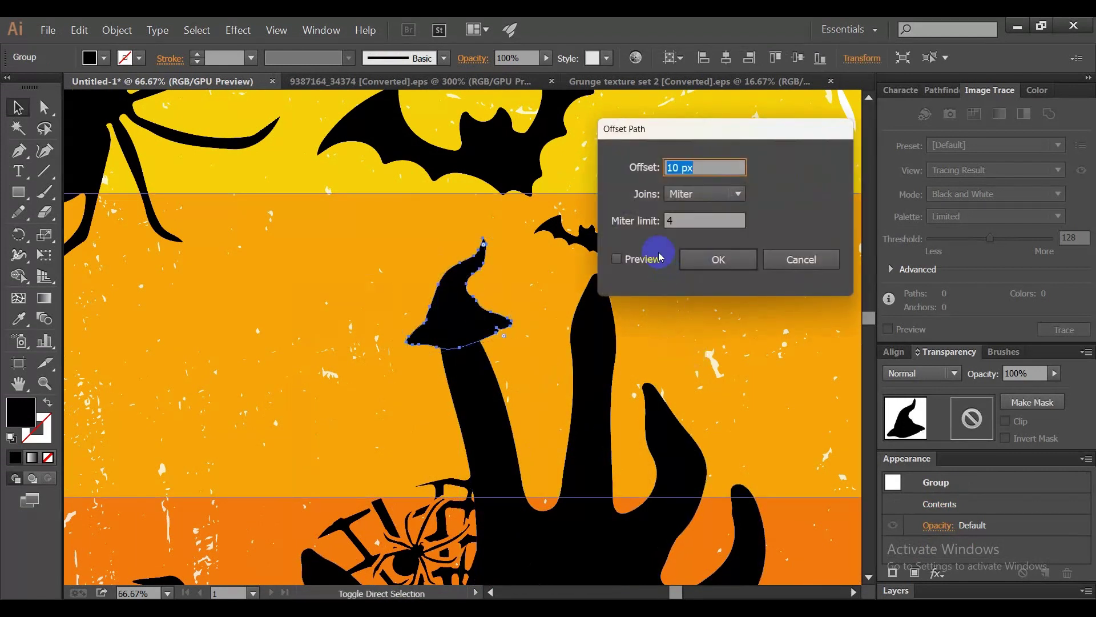
left_click(710, 257)
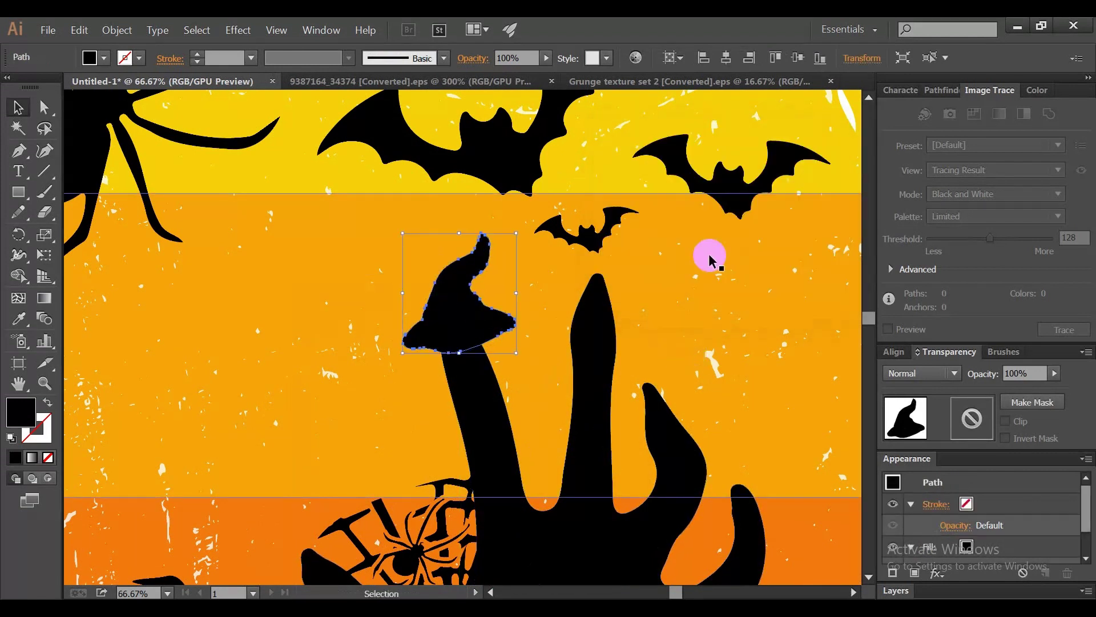
left_click(519, 362)
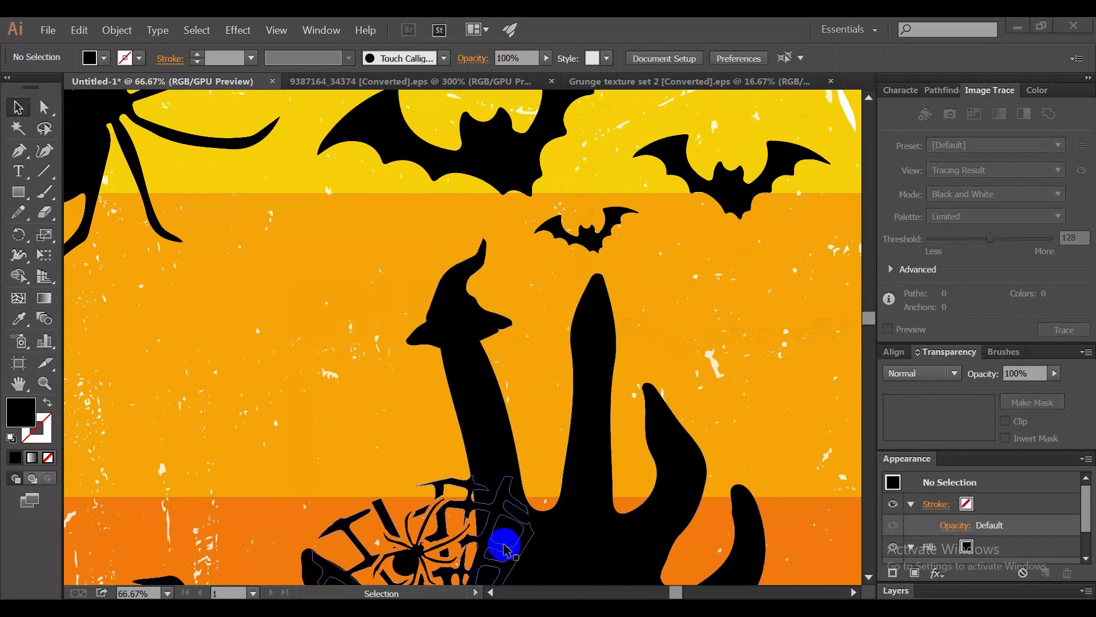
Unite the hat and zombie hand with Pathfinder, then Expand Appearance
left_click(516, 489)
left_click(505, 483, "shift")
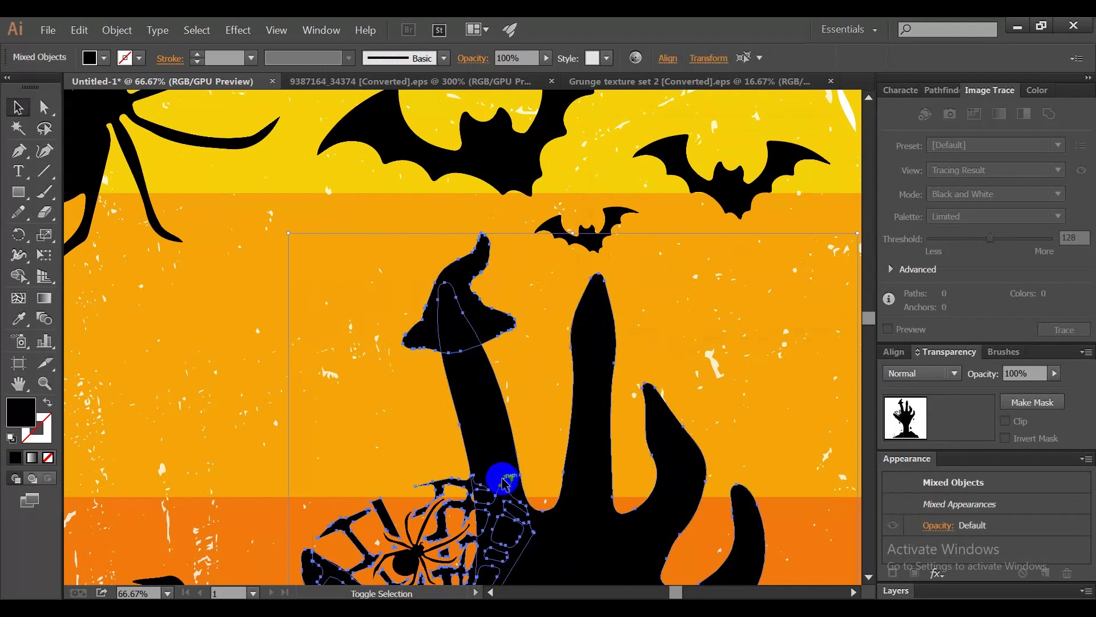
left_click(541, 526, "shift")
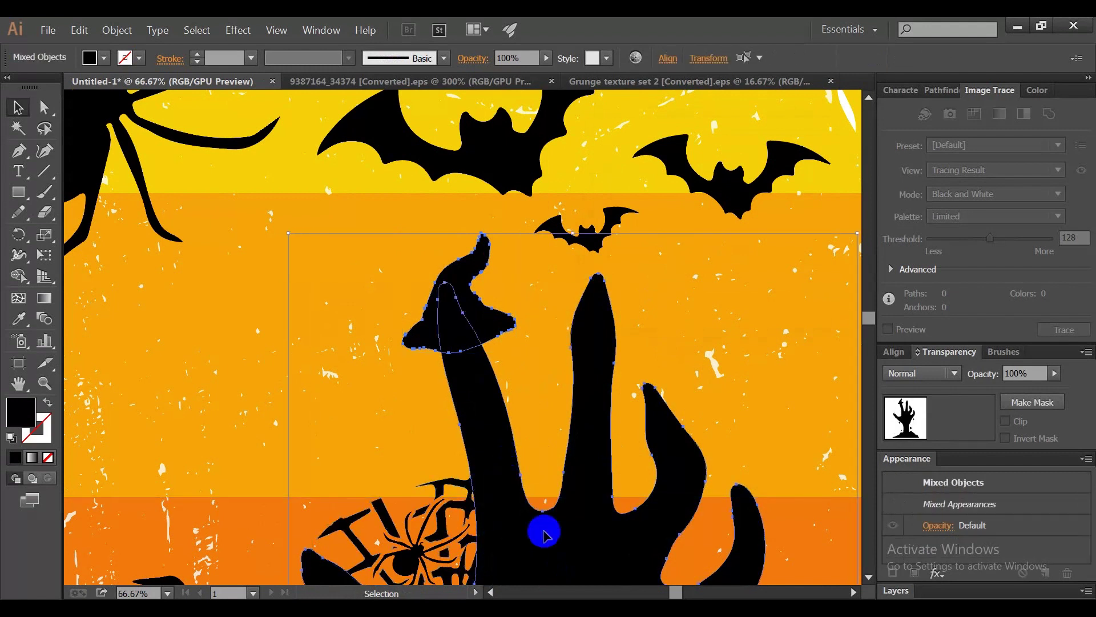
left_click(942, 90)
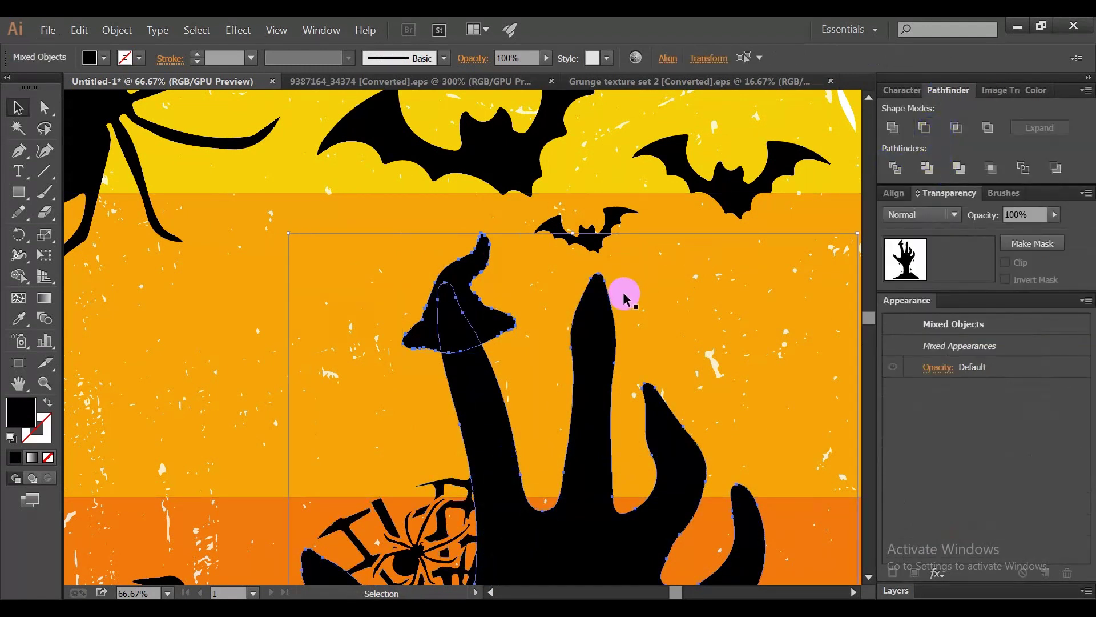
left_click(114, 29)
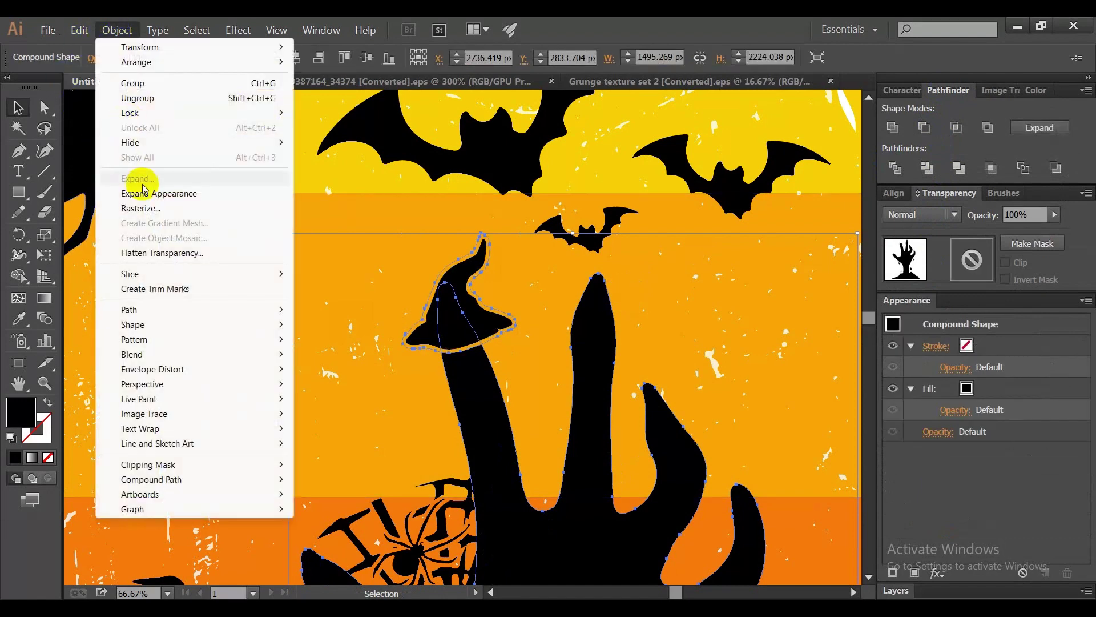
left_click(108, 188)
Zoom out, move the large bat below the spider and shift the other two bats upward
key("ctrl+minus")
key("ctrl+minus")
key("ctrl+minus")
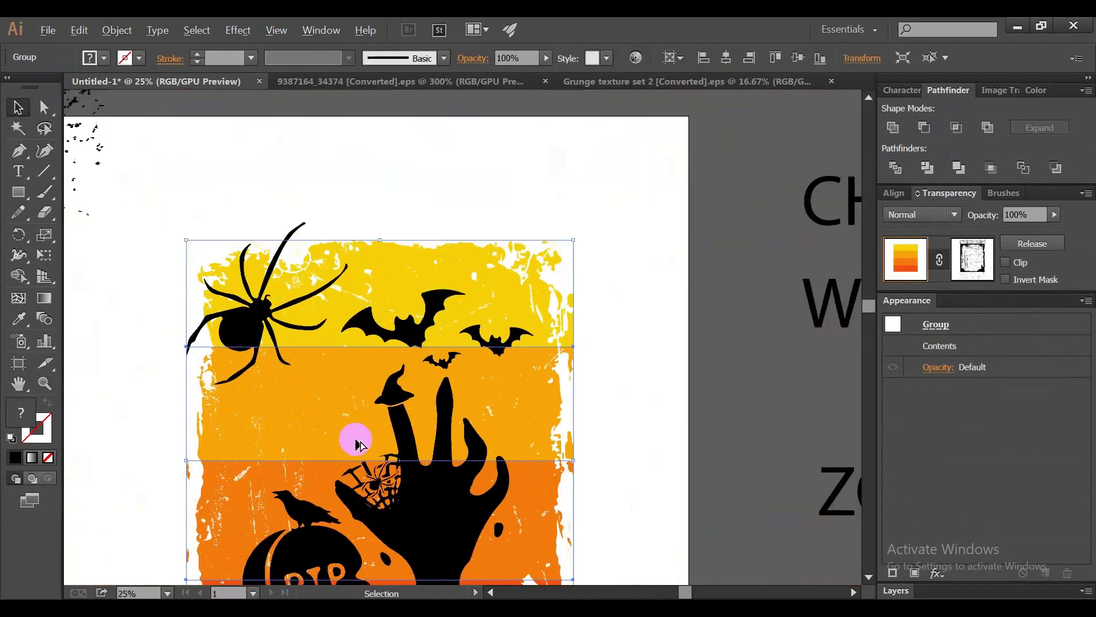
scroll(644, 441, "down", 1)
scroll(611, 446, "down", 2)
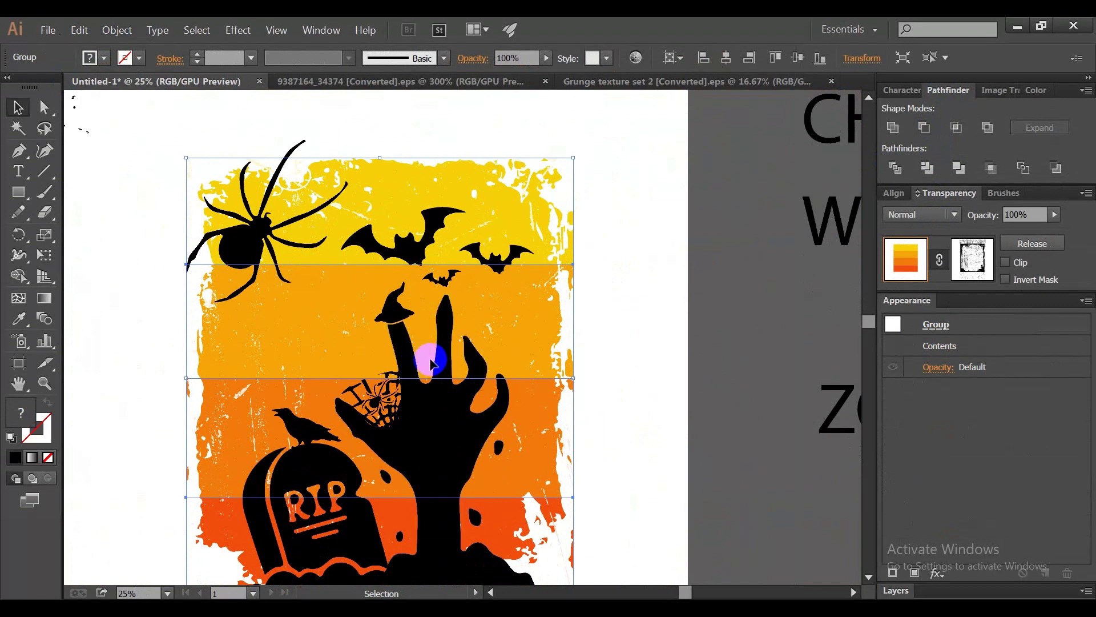
scroll(499, 446, "down", 1)
scroll(499, 447, "up", 1)
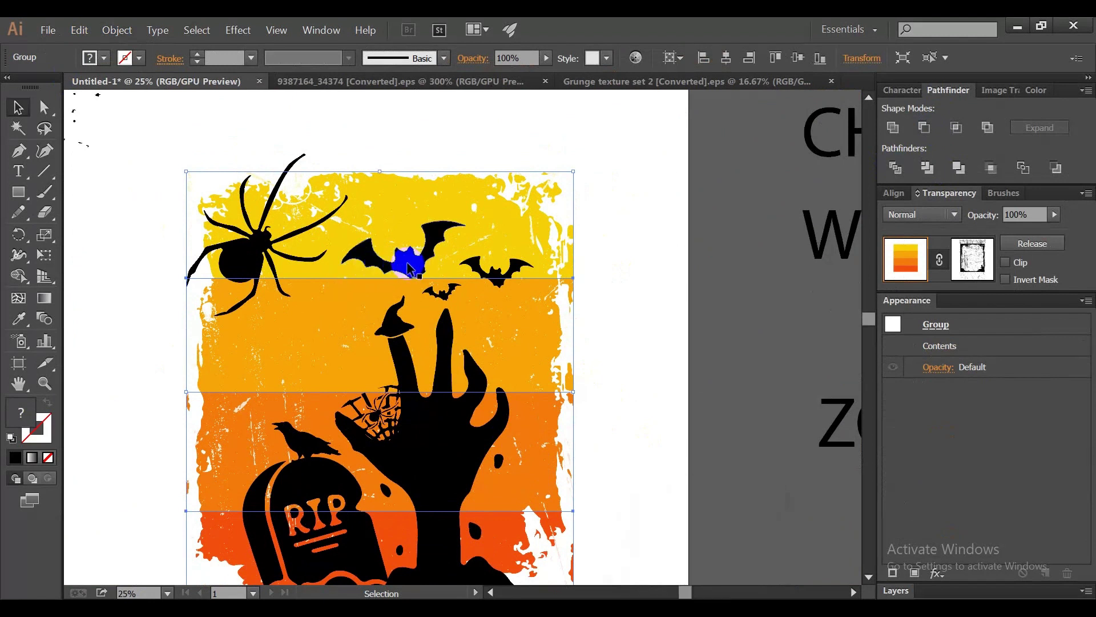
left_click_drag(410, 264, 297, 351)
left_click_drag(445, 296, 417, 264)
left_click_drag(491, 281, 458, 235)
Tilt the right-hand bats, raise the left bat into the top stripe, and return to Chrome
left_click(674, 305)
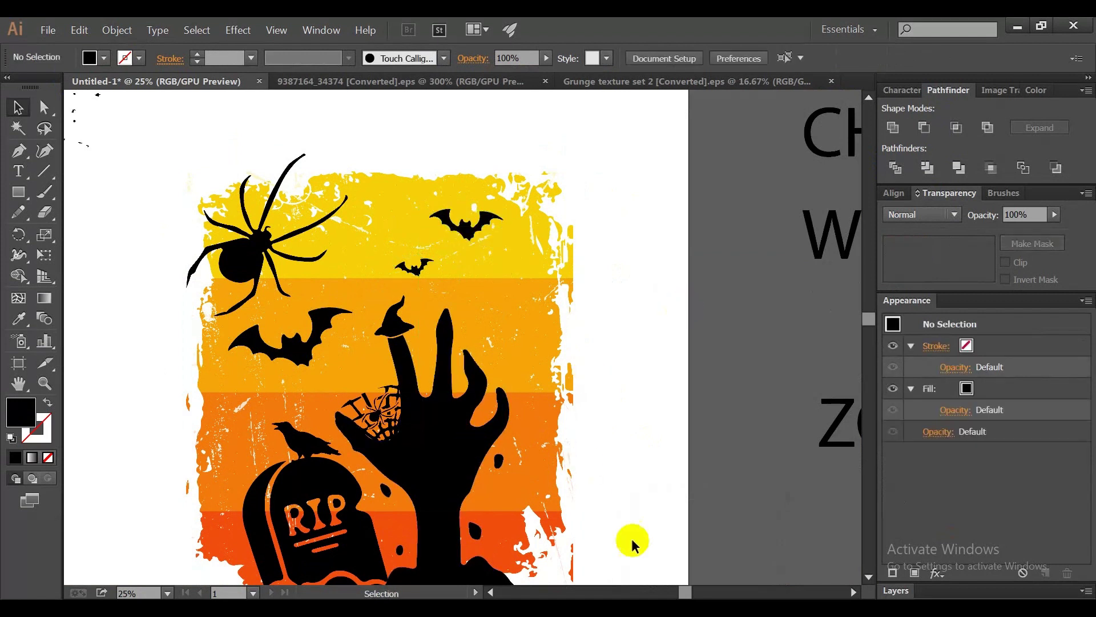
left_click(474, 236)
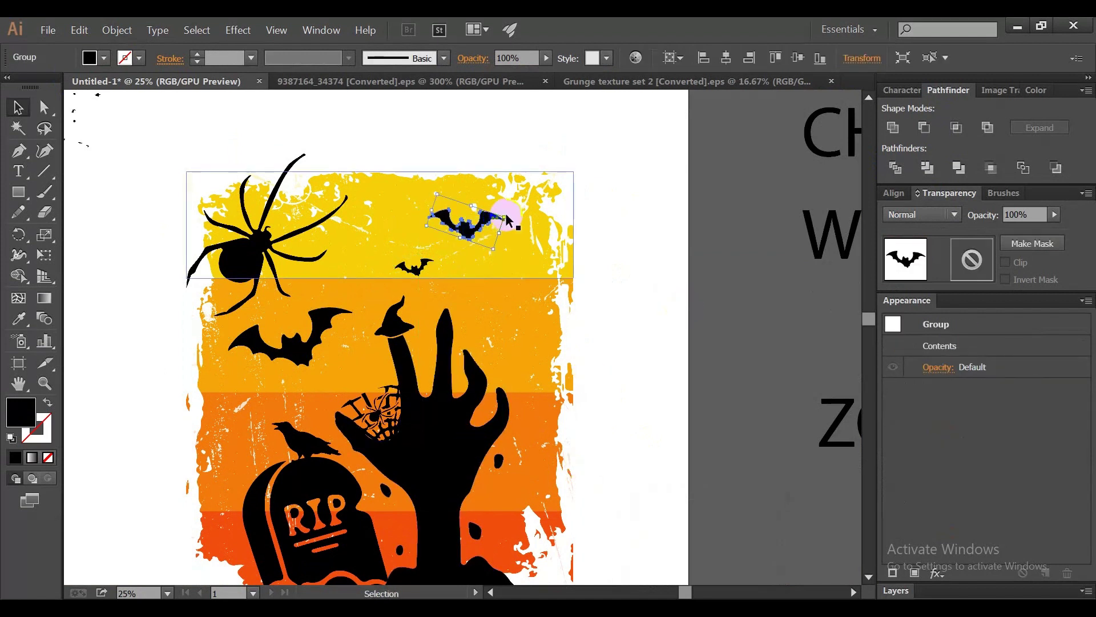
left_click_drag(509, 215, 496, 268)
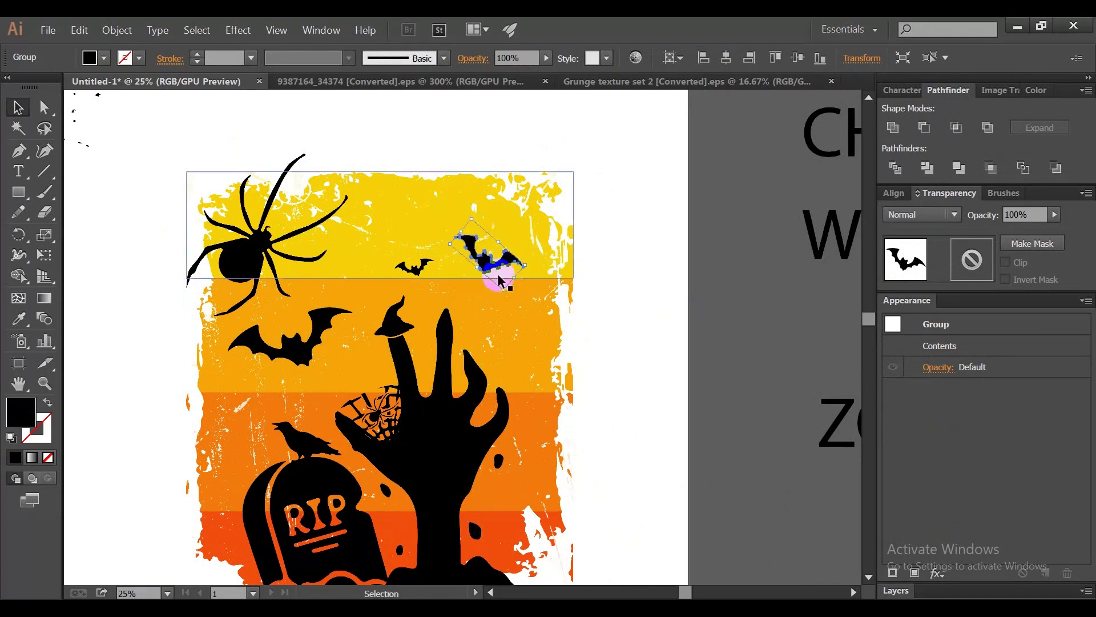
left_click(655, 350)
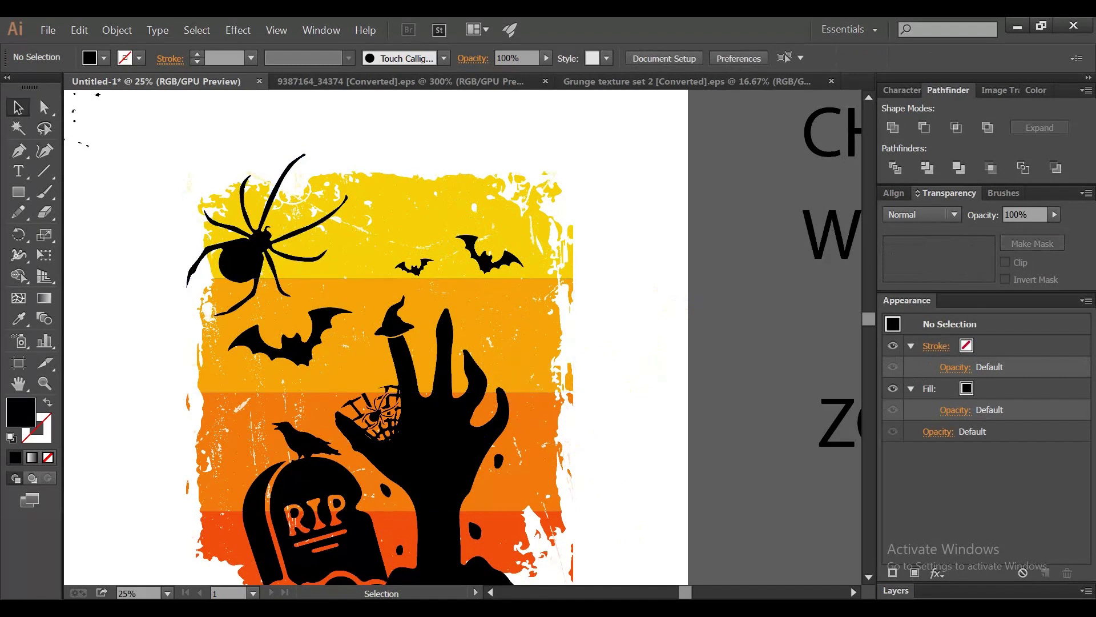
mouse_move(685, 595)
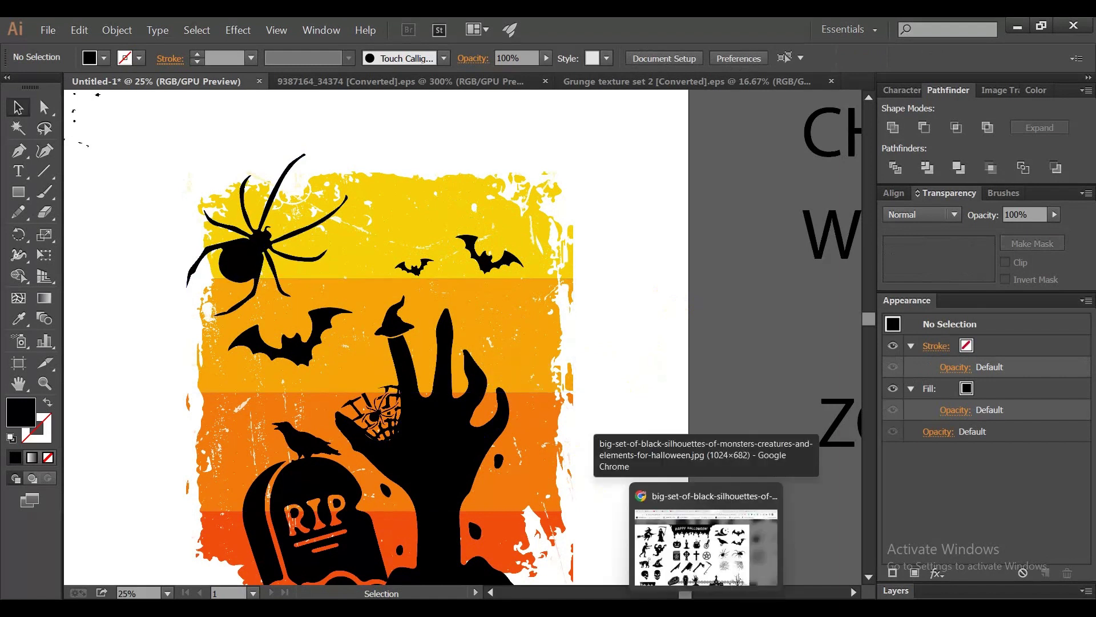
left_click_drag(302, 343, 415, 220)
left_click(489, 258)
left_click_drag(489, 258, 484, 303)
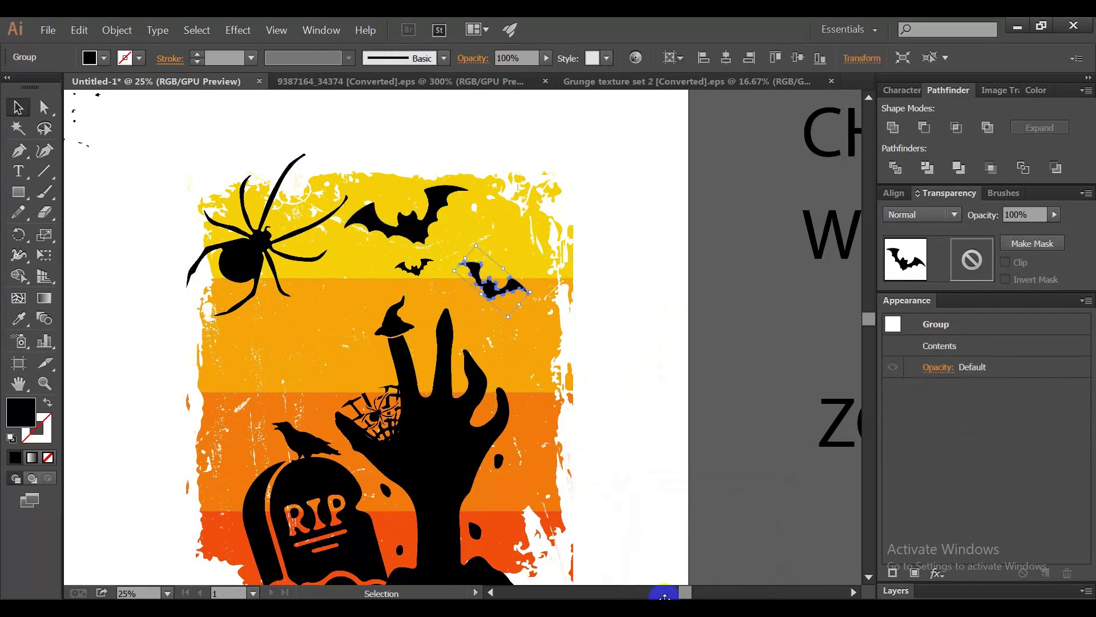
key("alt+Tab")
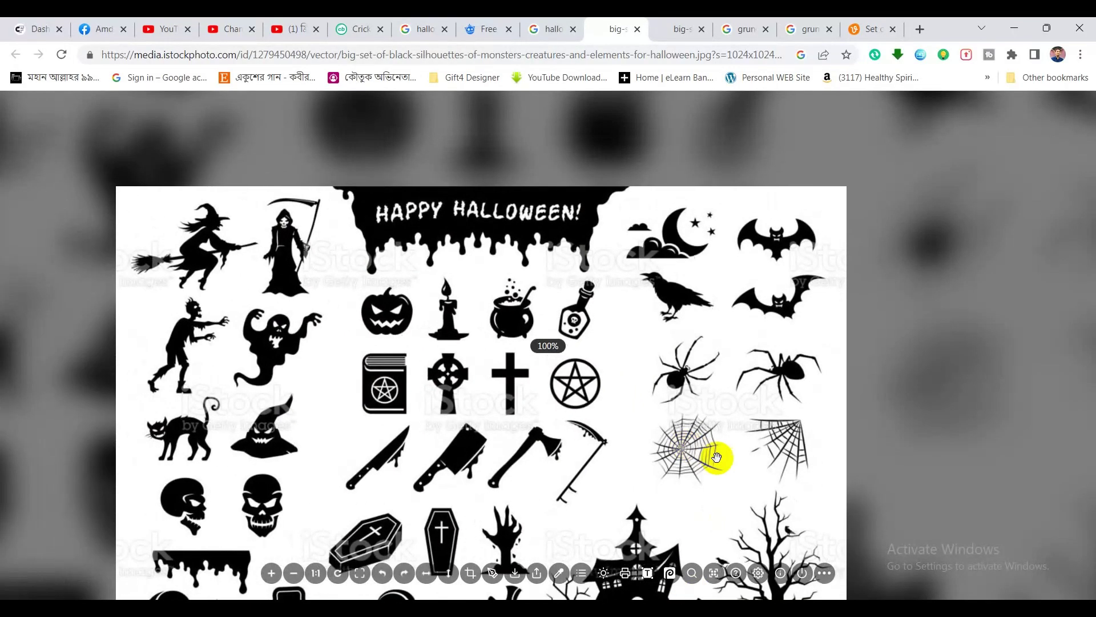
Zoom the silhouette image and copy a Lightshot capture of the bare tree with graves
scroll(682, 340, "up", 3)
scroll(682, 341, "up", 1)
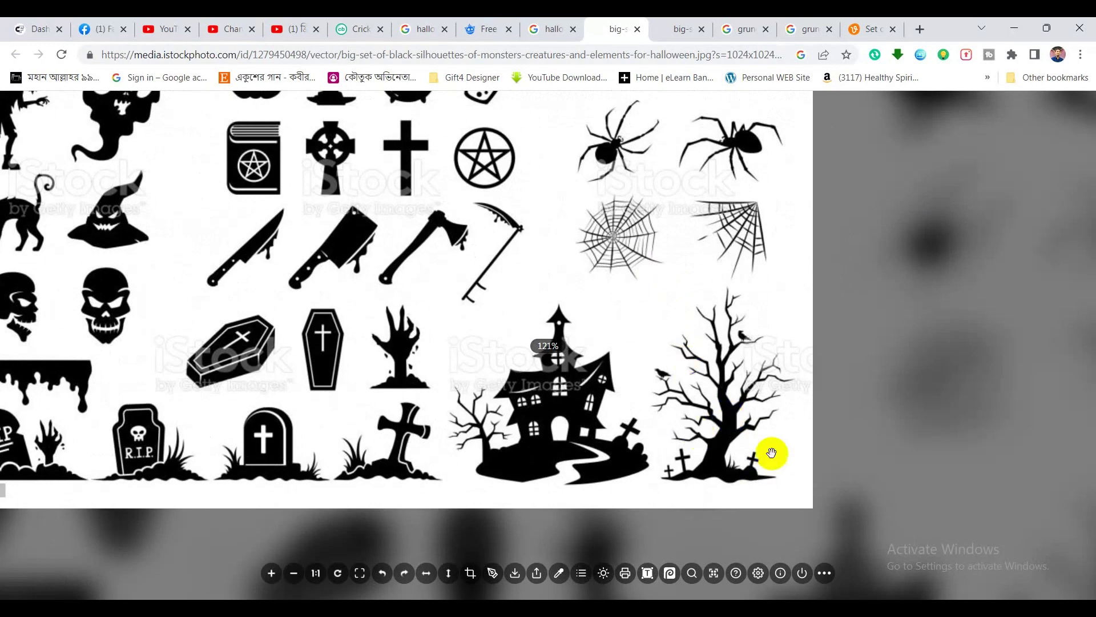
scroll(639, 410, "down", 1)
scroll(637, 399, "down", 1)
scroll(634, 391, "down", 1)
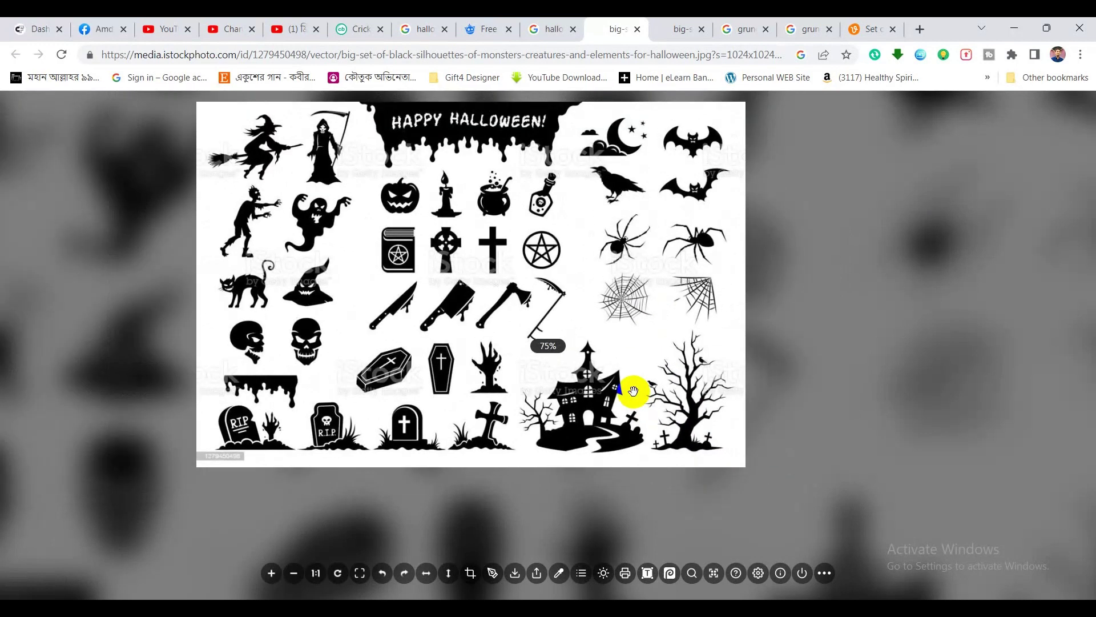
scroll(633, 391, "up", 3)
scroll(631, 387, "up", 2)
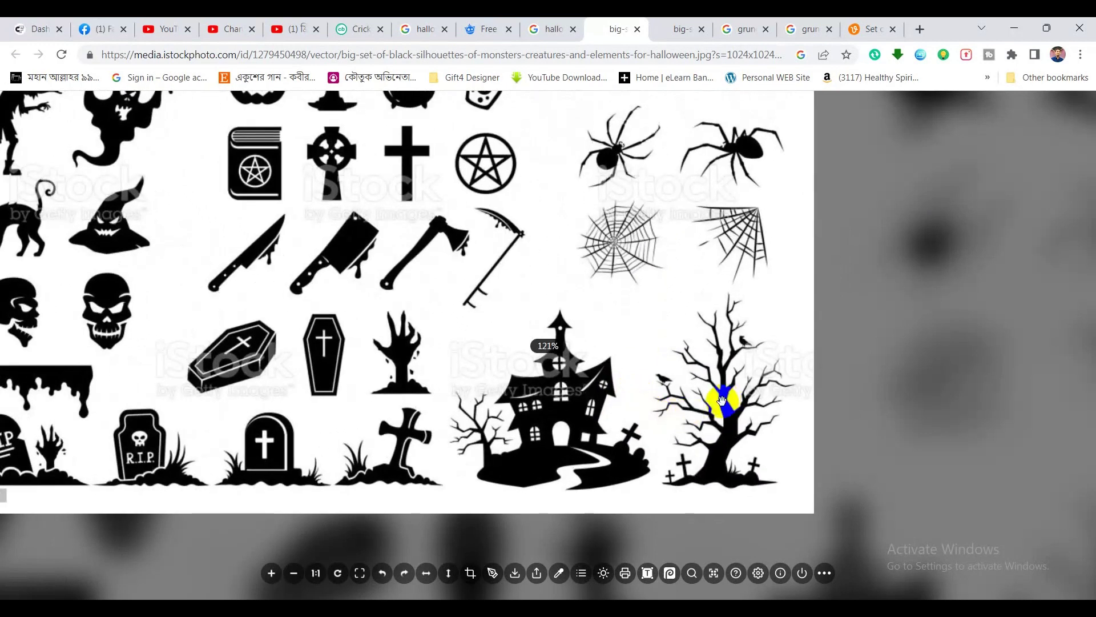
key("Print")
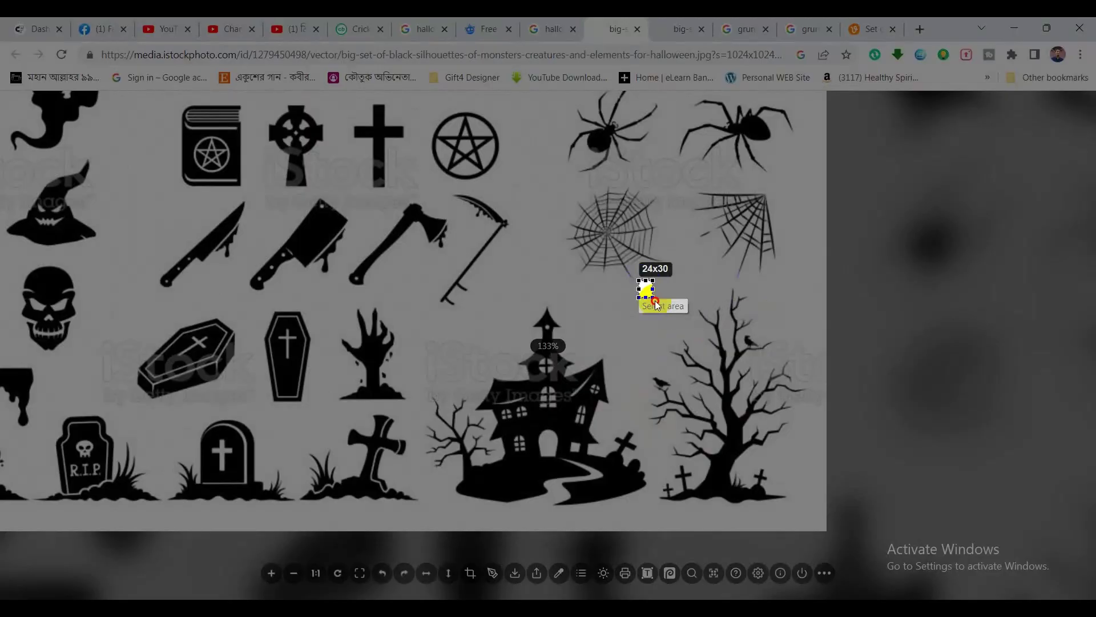
left_click_drag(655, 300, 793, 510)
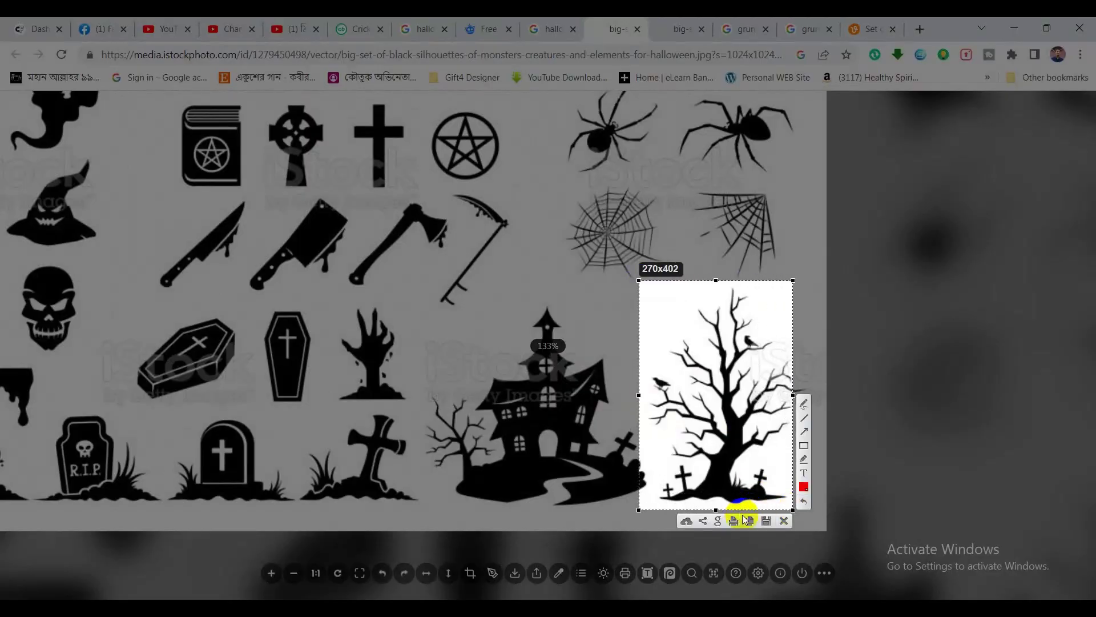
key("ctrl+c")
key("alt+Tab")
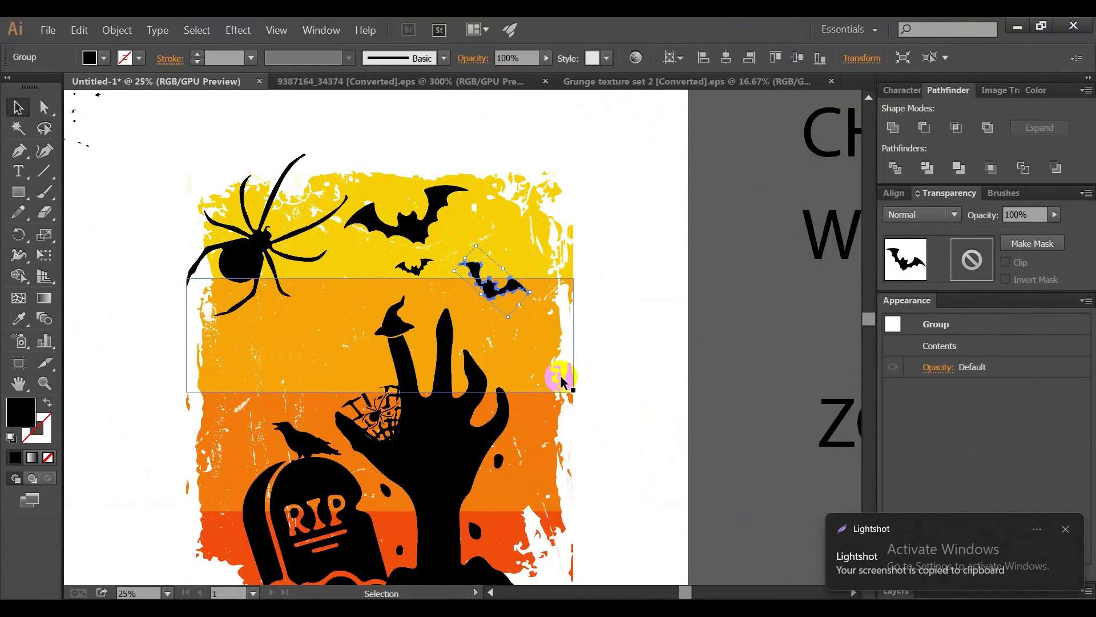
Paste and enlarge the tree image, trace it with Sketched Art, and expand it
left_click(558, 380)
key("v")
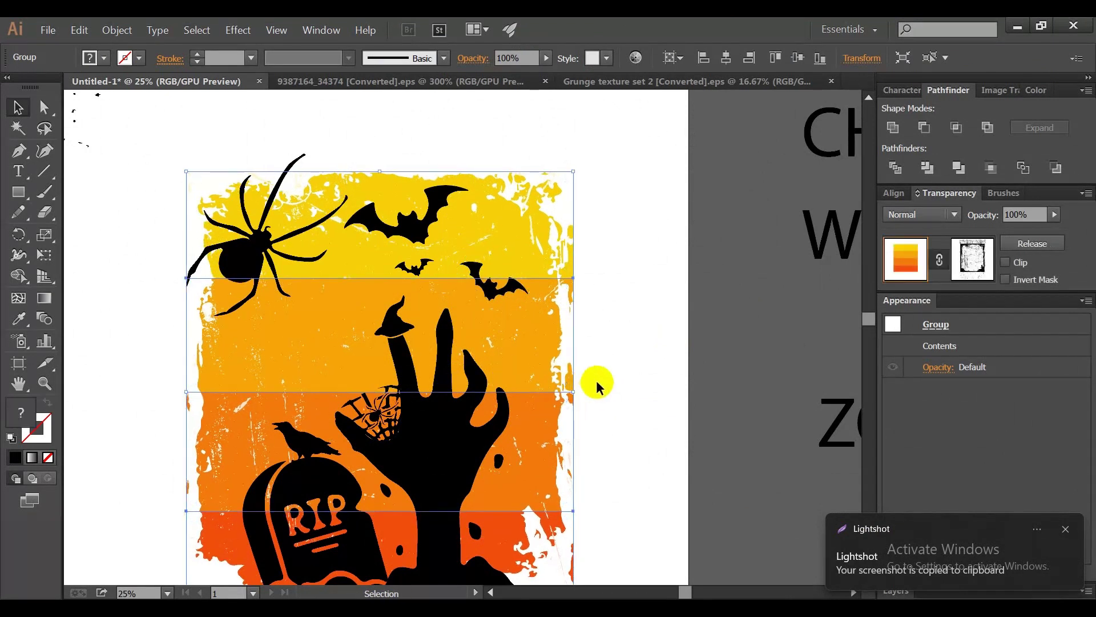
key("ctrl+v")
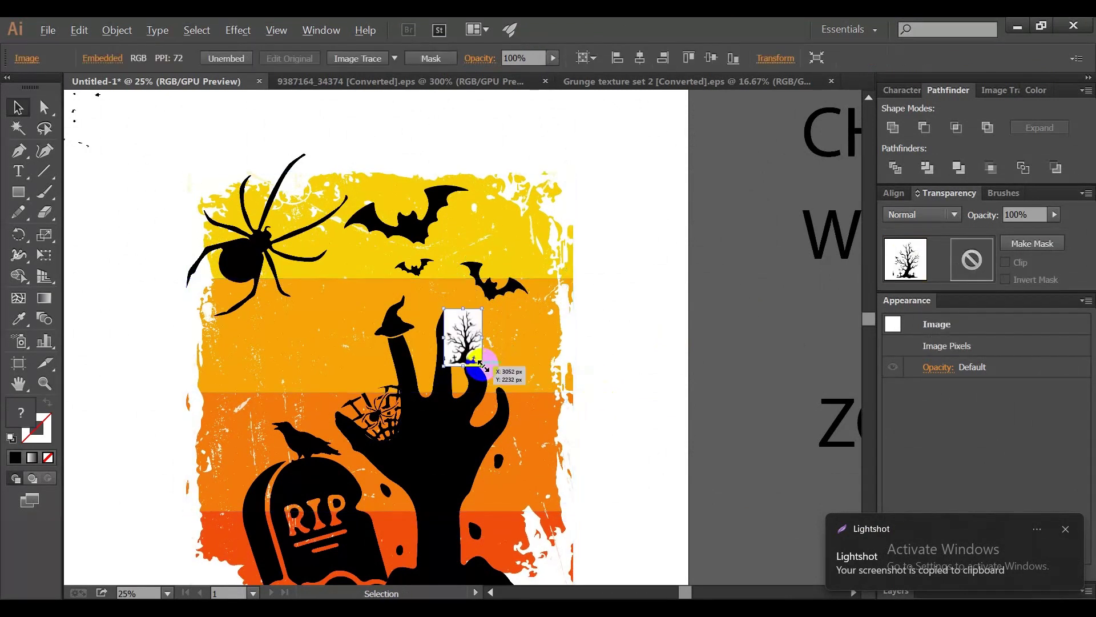
left_click_drag(484, 367, 636, 473)
left_click(395, 59)
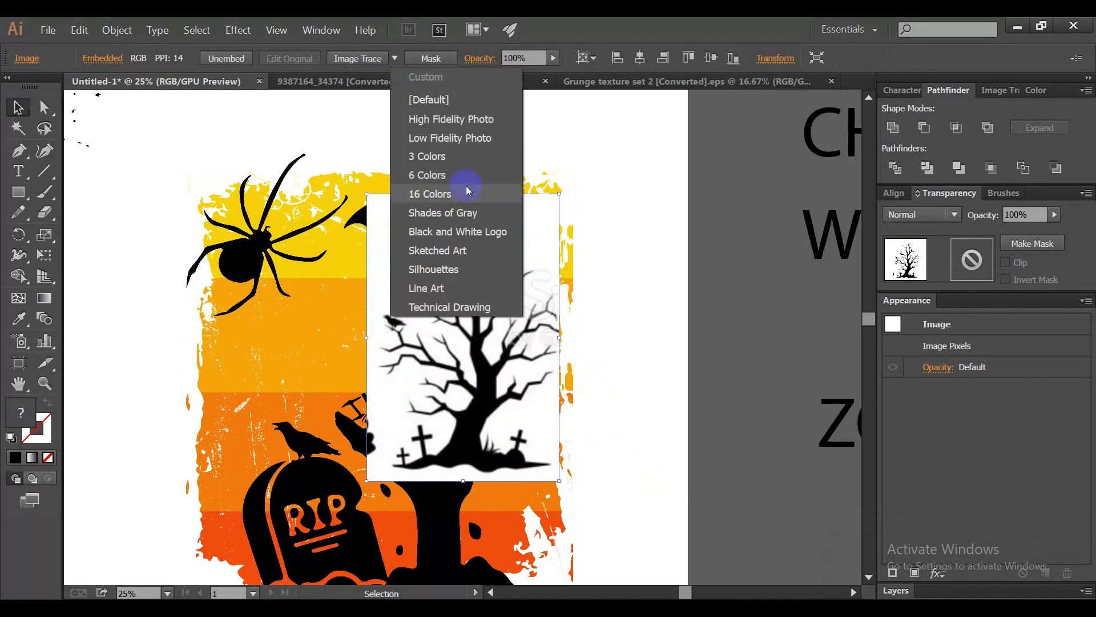
left_click(437, 252)
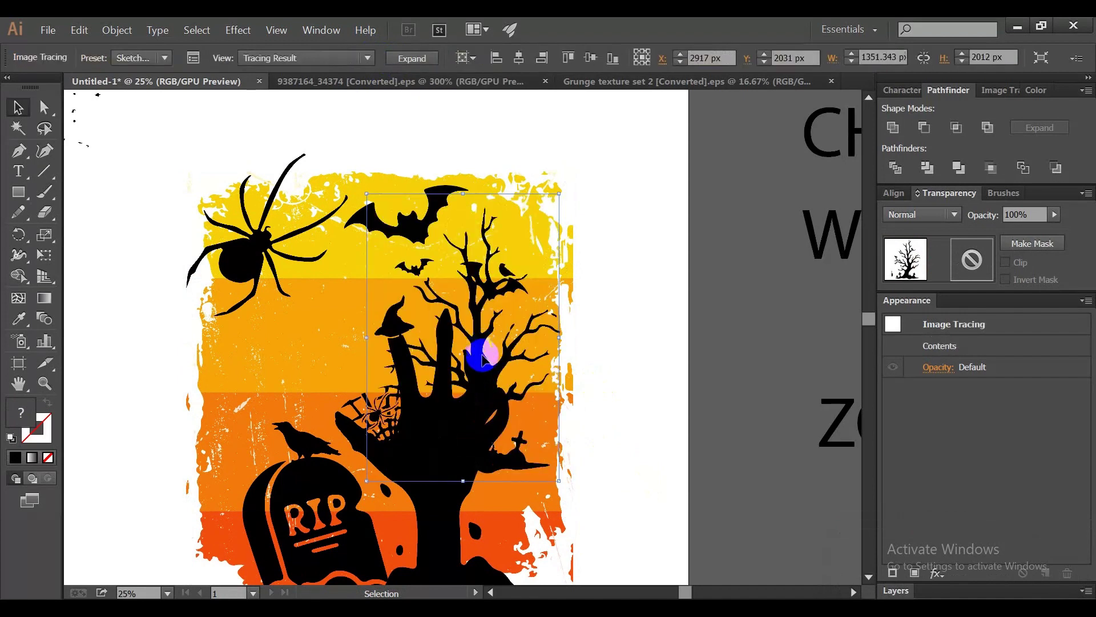
left_click(409, 57)
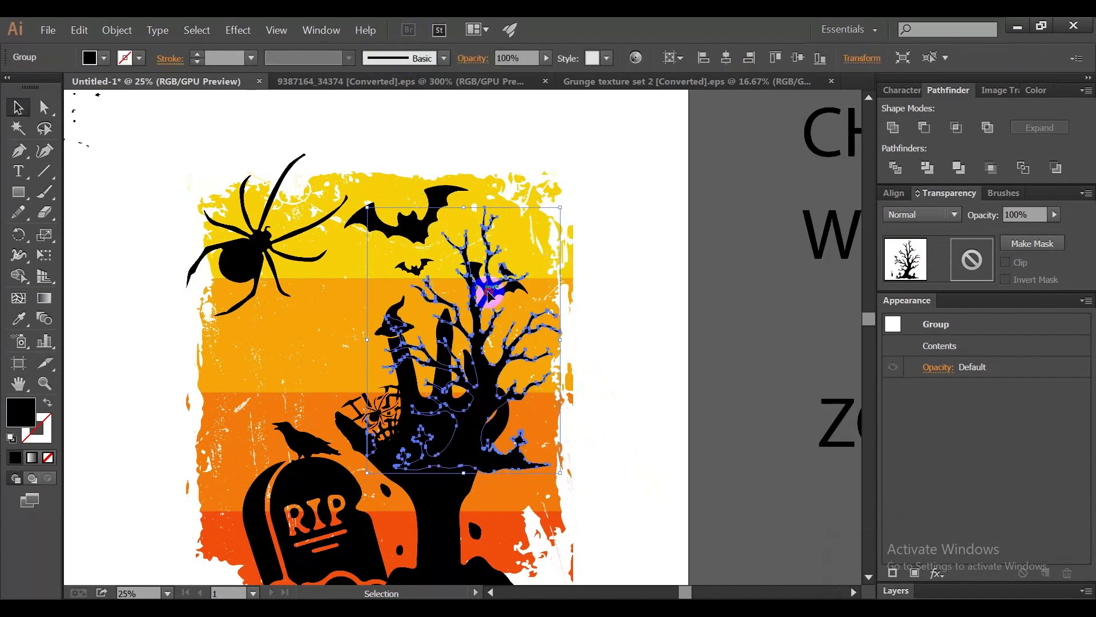
Erase the stray fragments around the traced tree and move it to the panel's left side
left_click_drag(489, 293, 693, 274)
left_click(44, 217)
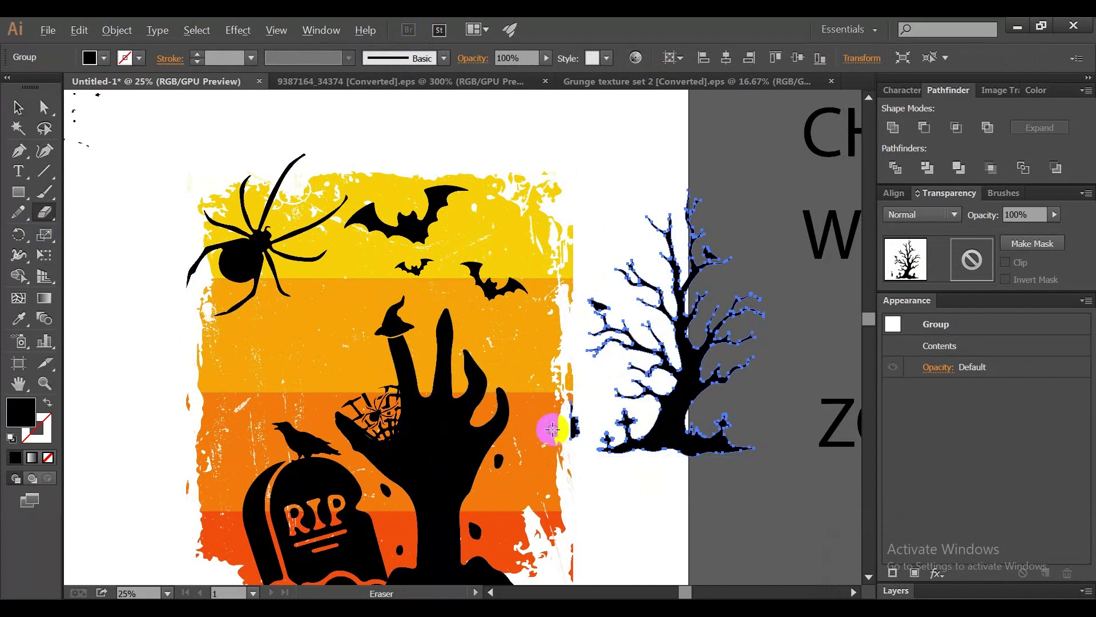
left_click_drag(556, 401, 595, 445)
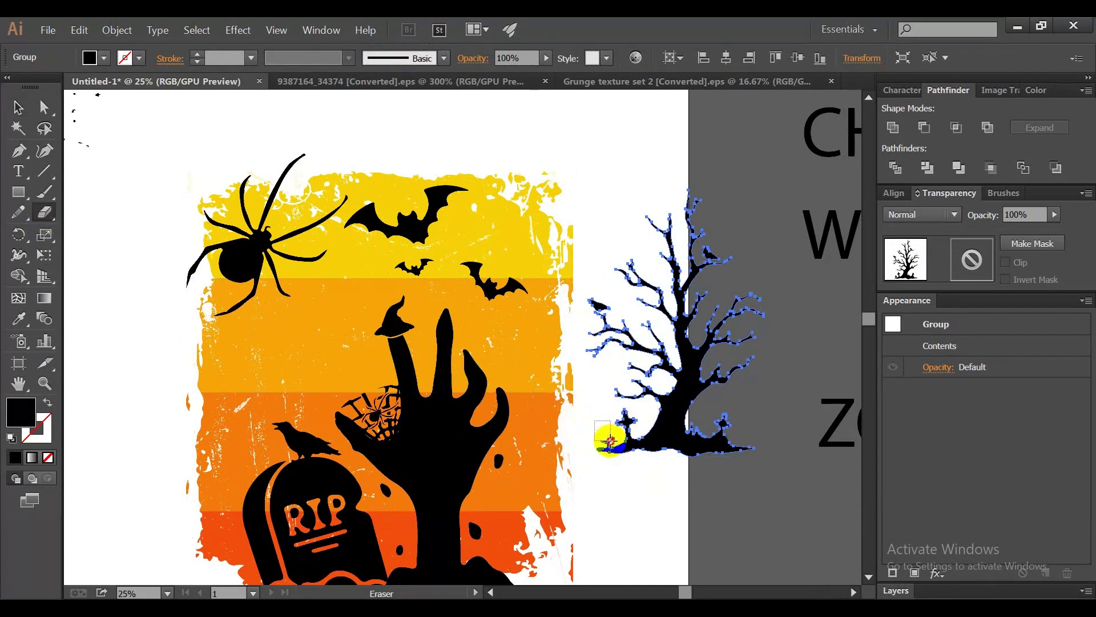
left_click_drag(612, 445, 616, 407)
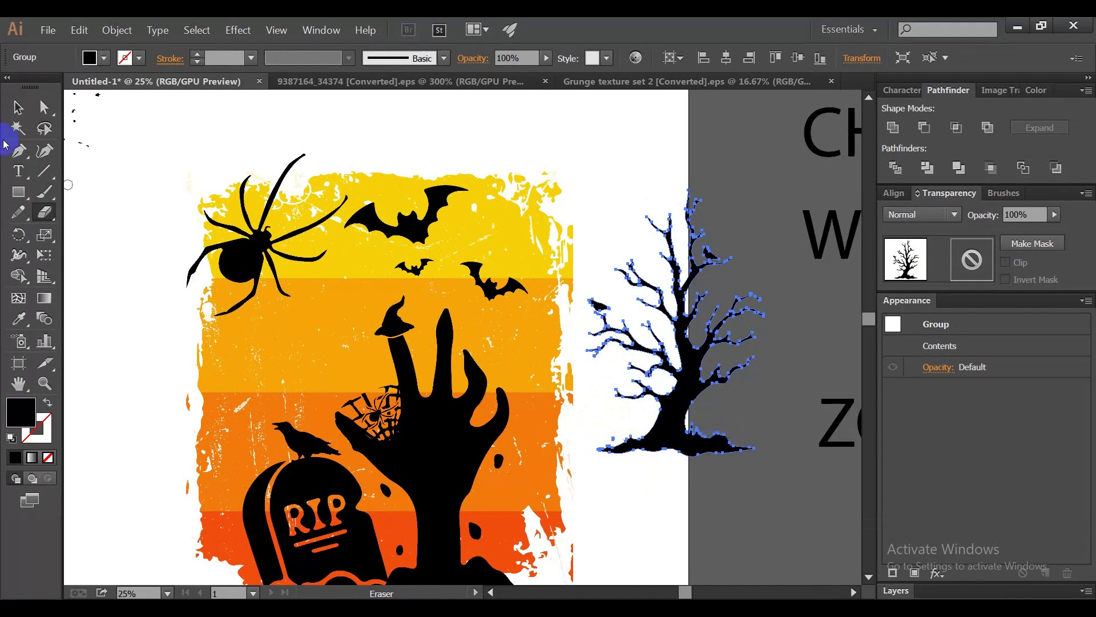
left_click_drag(678, 389, 189, 499)
Tilt the bare tree clockwise and reposition it at the panel's lower left
scroll(168, 386, "down", 1)
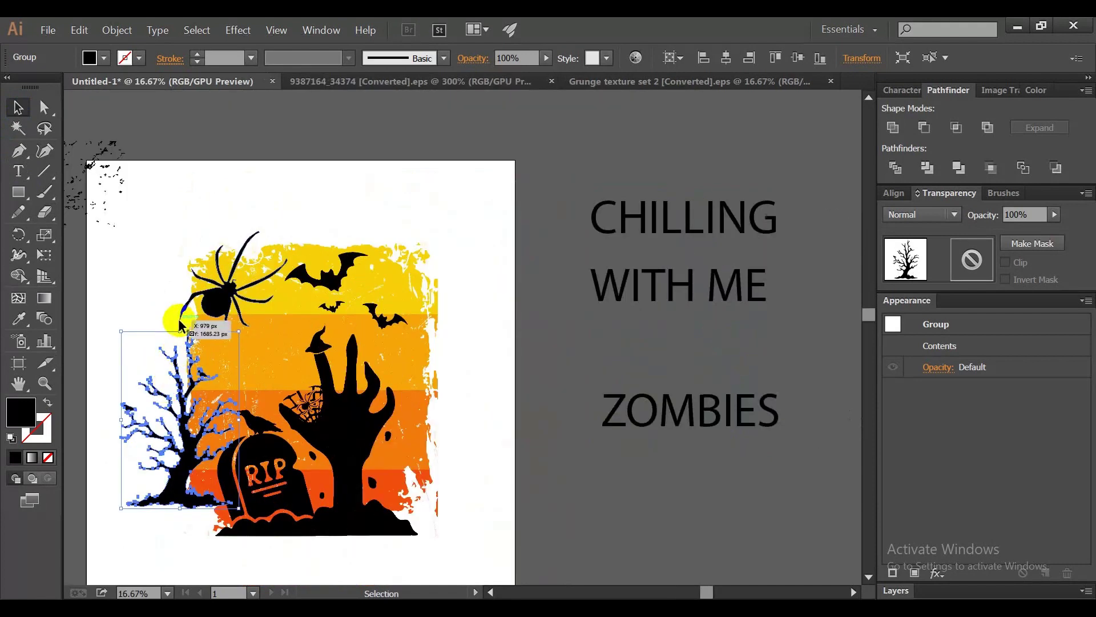
mouse_move(179, 330)
left_mouse_down()
mouse_move(200, 338)
mouse_move(215, 298)
left_mouse_up()
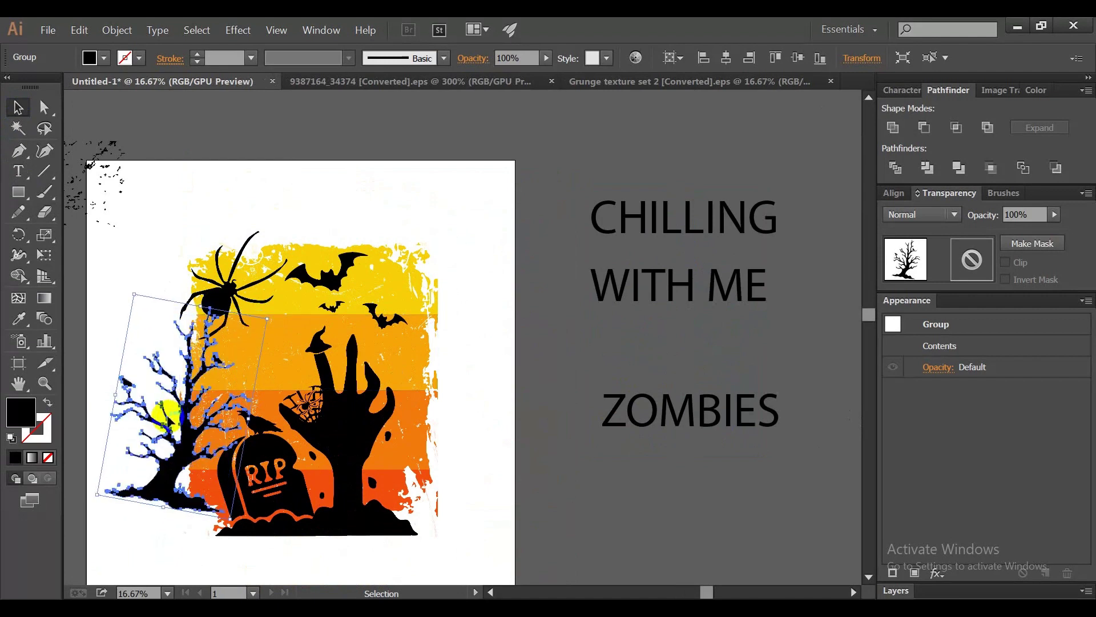
left_click(518, 440)
scroll(233, 499, "down", 1)
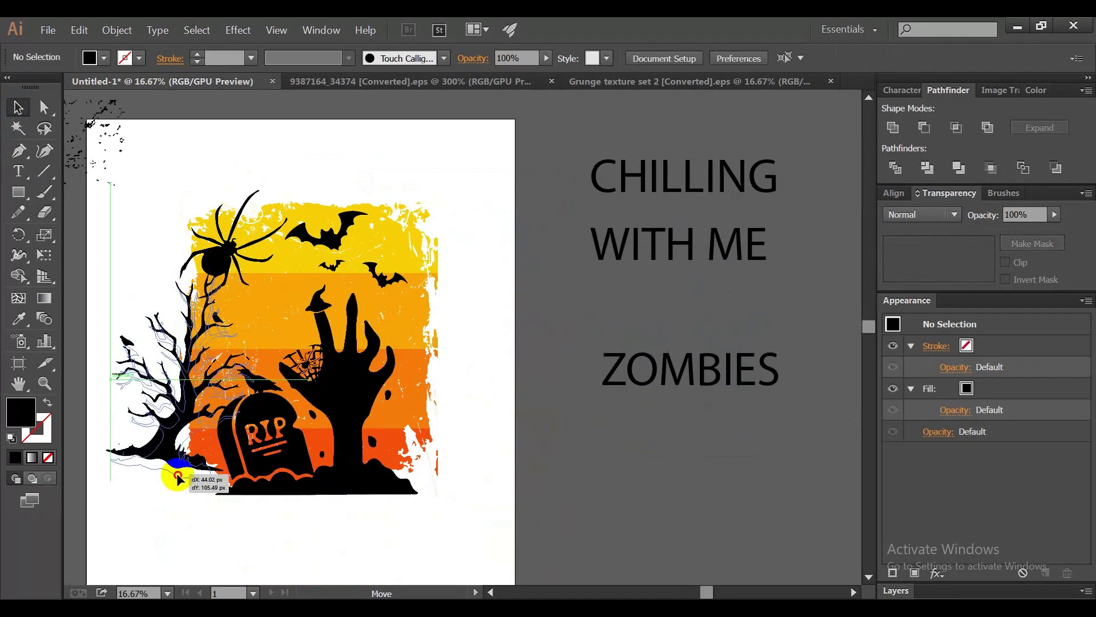
left_click(211, 359)
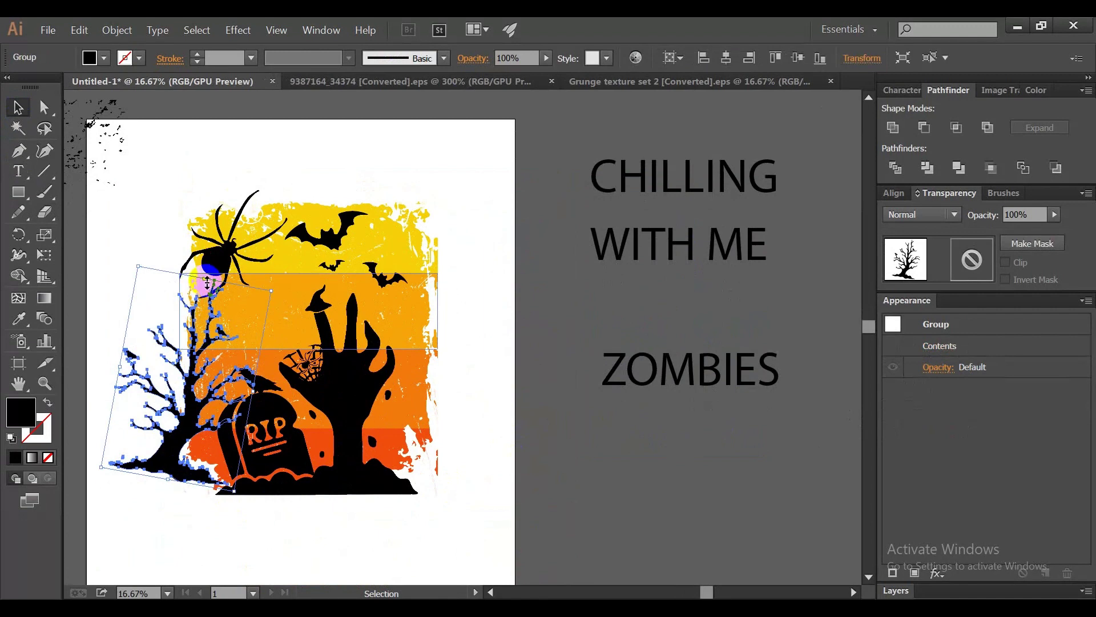
left_click_drag(209, 284, 213, 266)
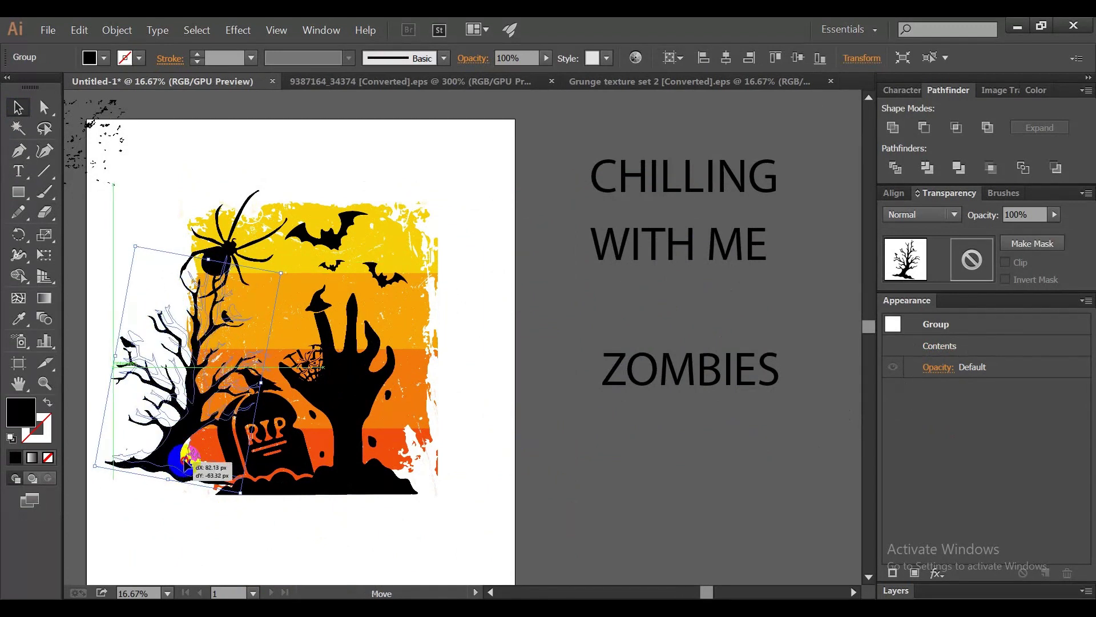
mouse_move(171, 467)
left_mouse_down()
mouse_move(191, 459)
mouse_move(206, 486)
left_mouse_up()
left_click(360, 512)
left_click(210, 377)
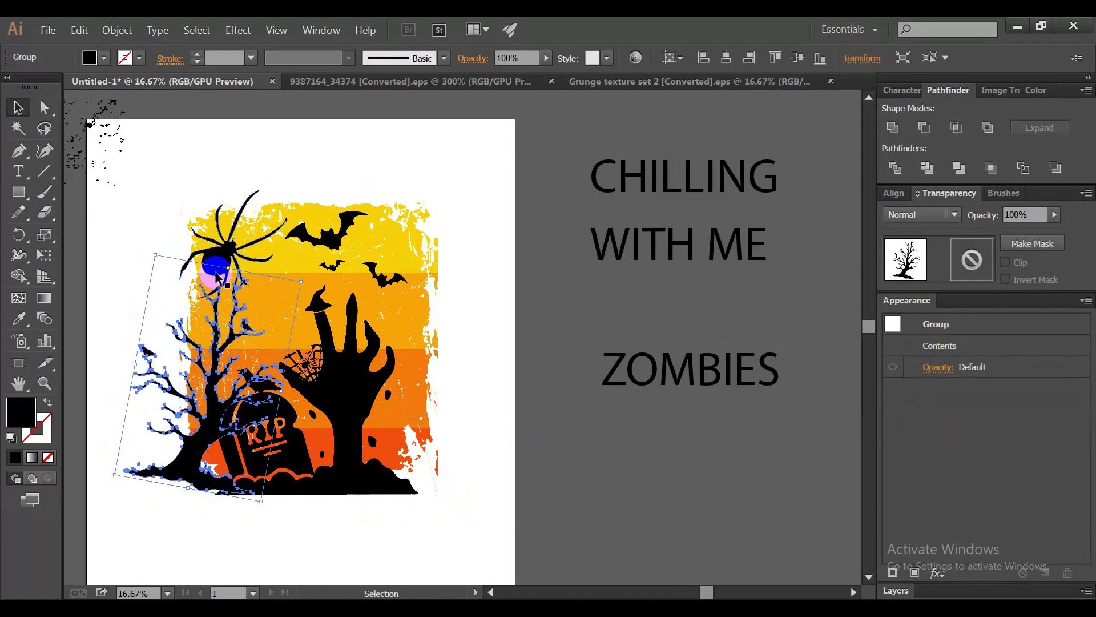
Stretch the tree taller and fine-tune its position behind the tombstone
left_click_drag(228, 268, 233, 241)
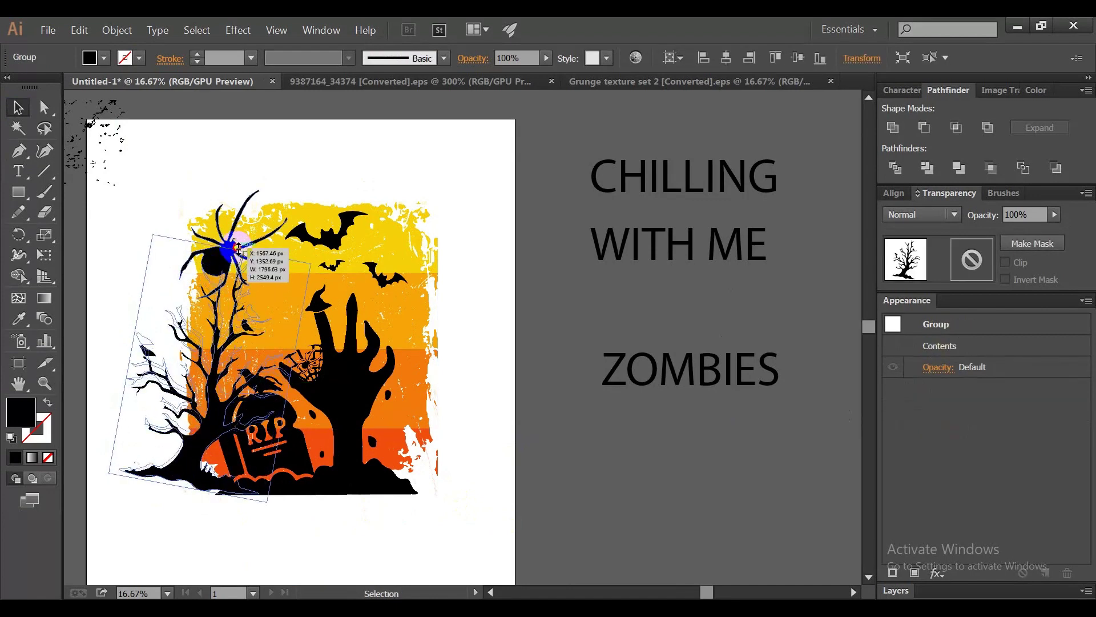
left_click(499, 439)
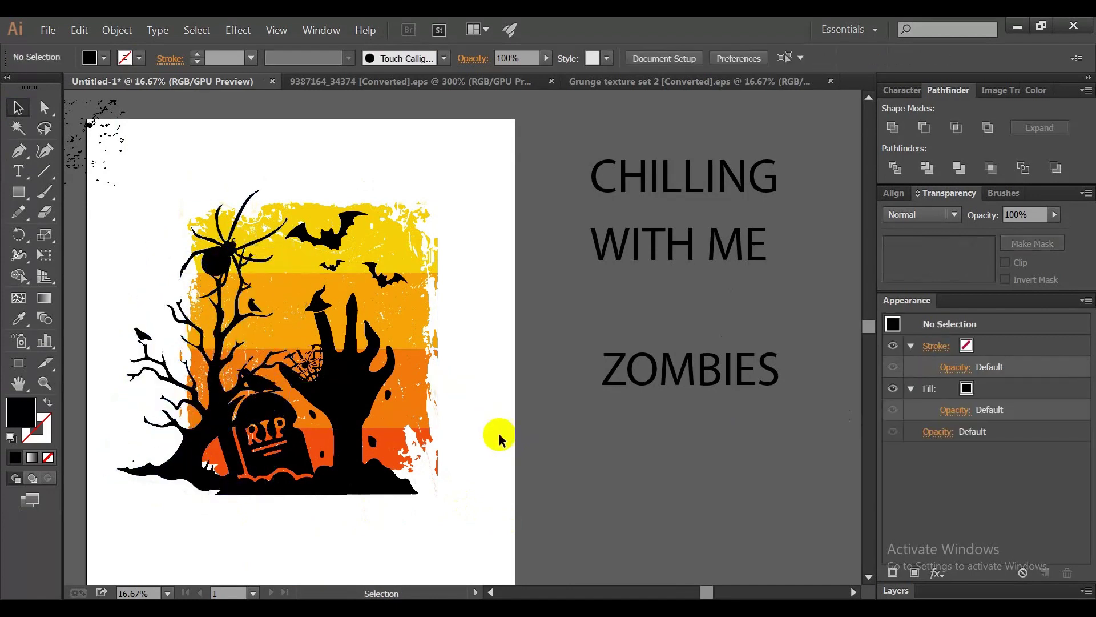
left_click_drag(215, 370, 216, 360)
left_click(482, 482)
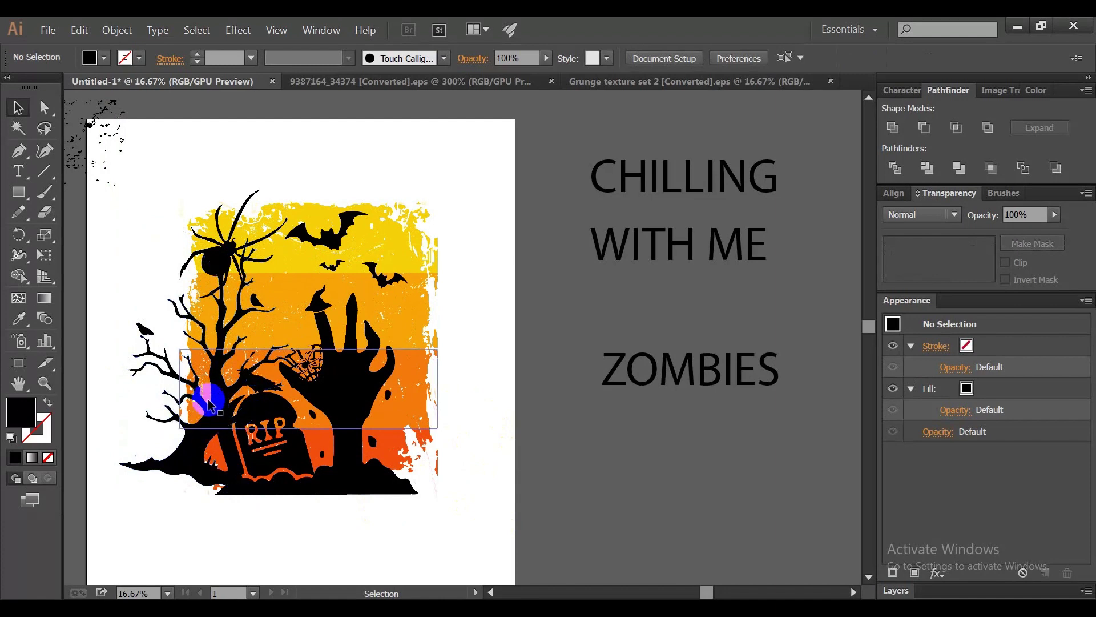
left_click_drag(221, 417, 226, 285)
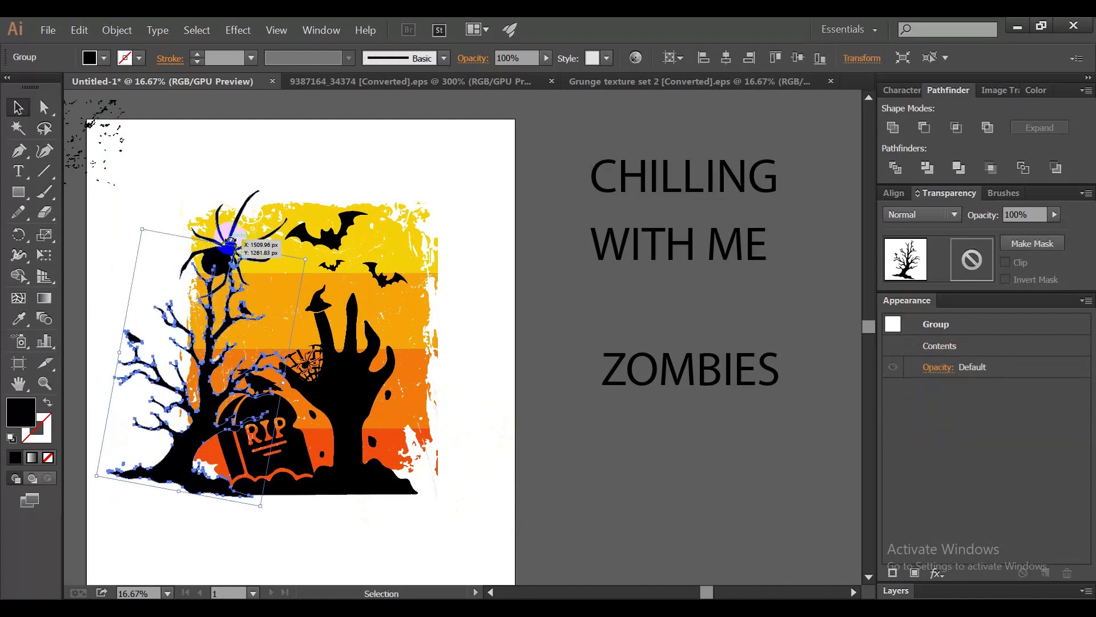
left_click_drag(226, 245, 181, 281)
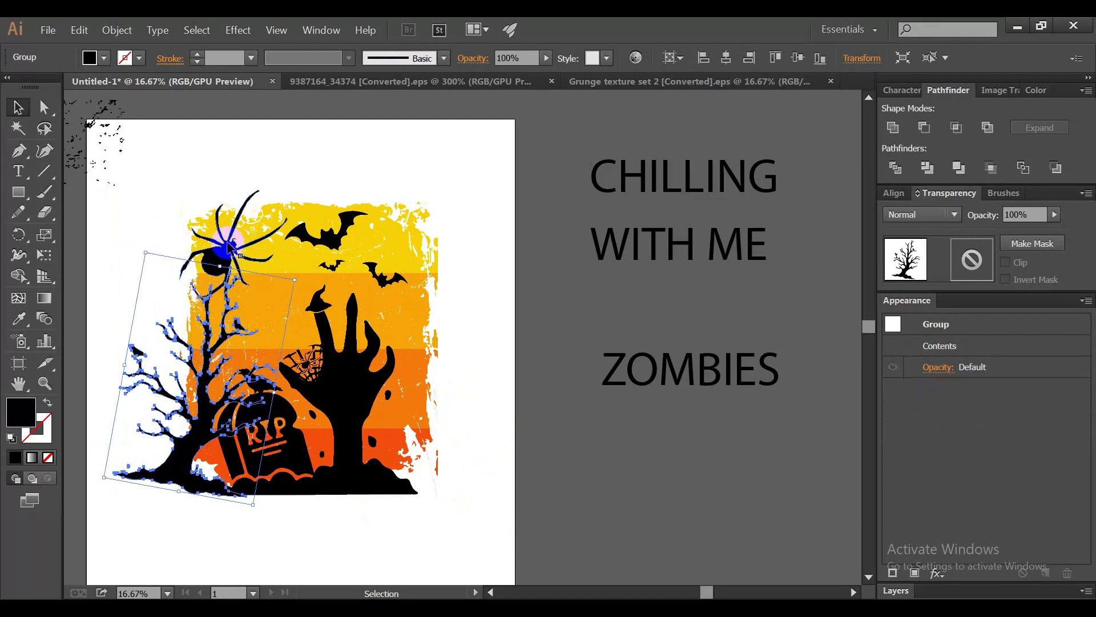
Raise the spider toward the panel's top-left and tilt it slightly clockwise
left_click_drag(228, 245, 229, 224)
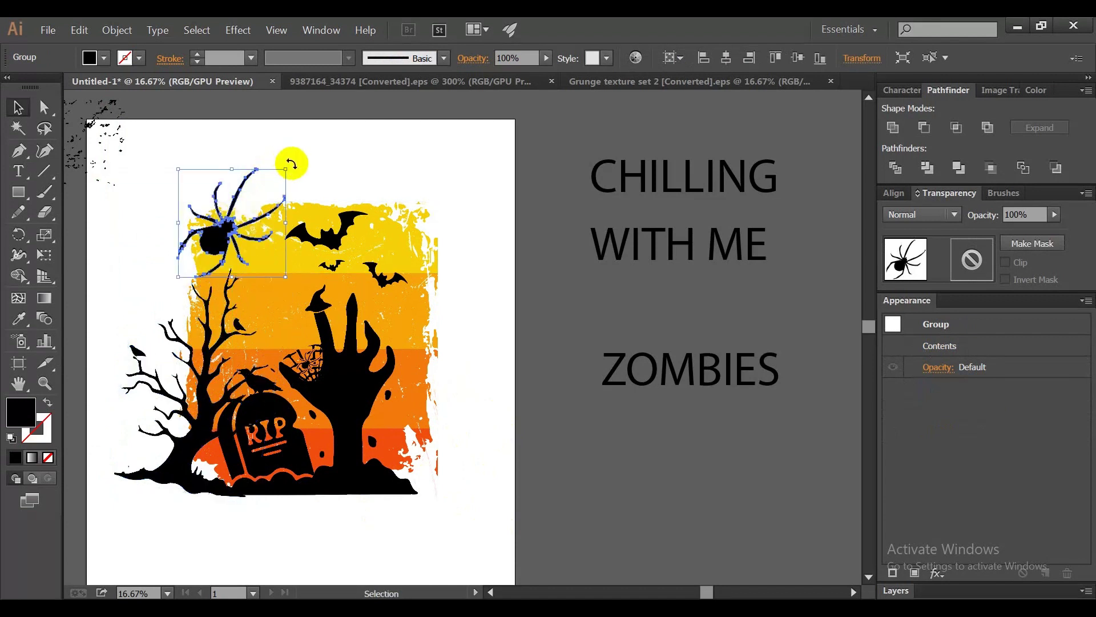
left_click_drag(291, 164, 293, 177)
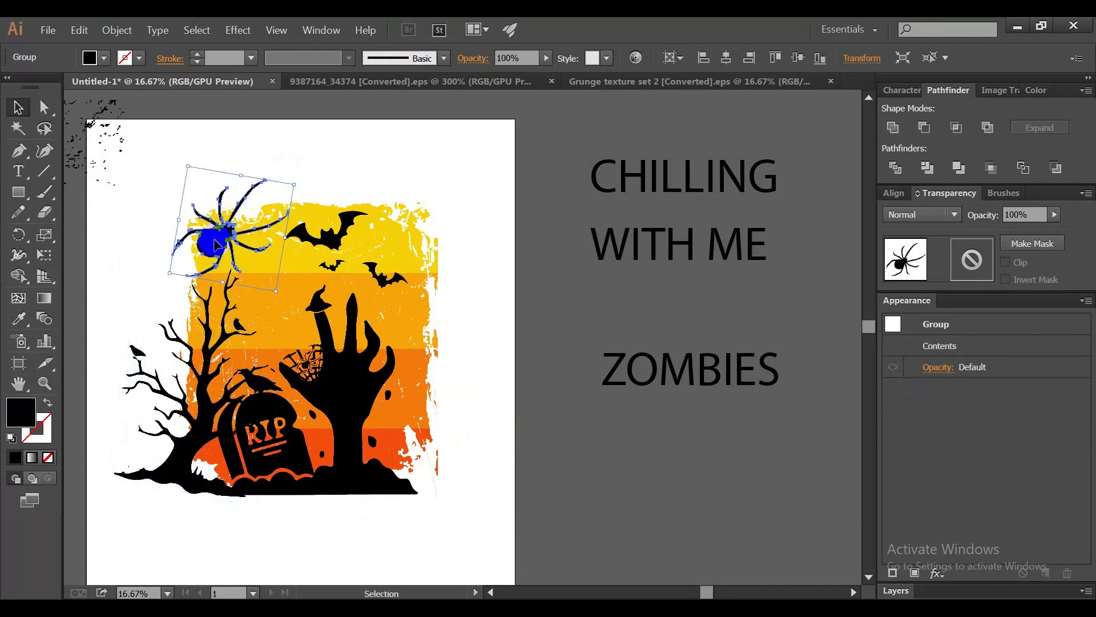
left_click(502, 421)
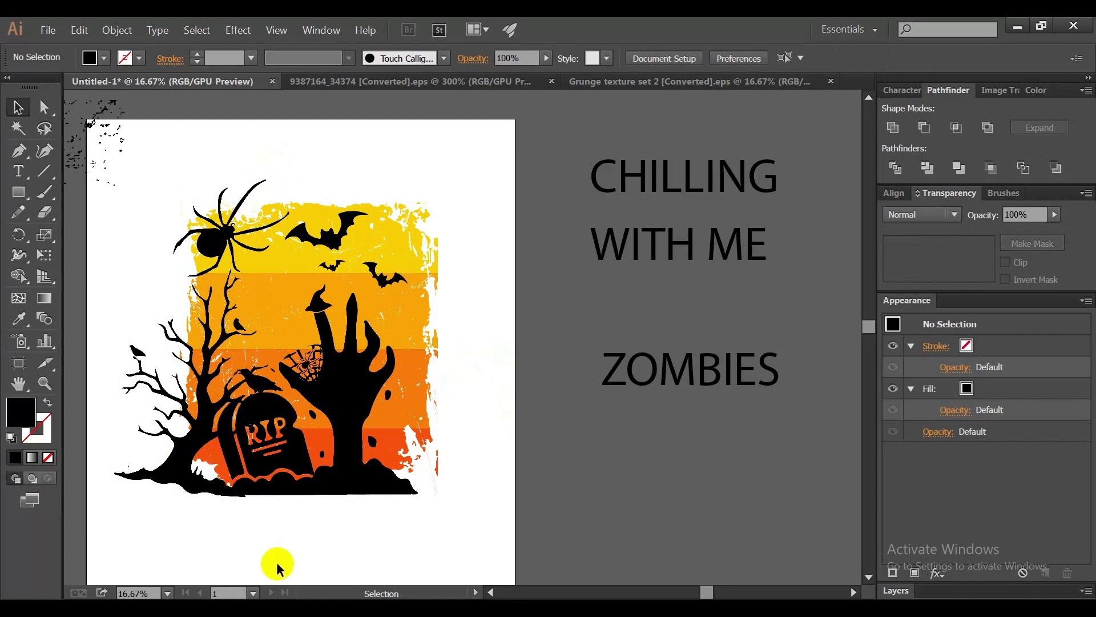
Erase the tree's black areas over the RIP tombstone top and beside the crow
left_click(200, 400)
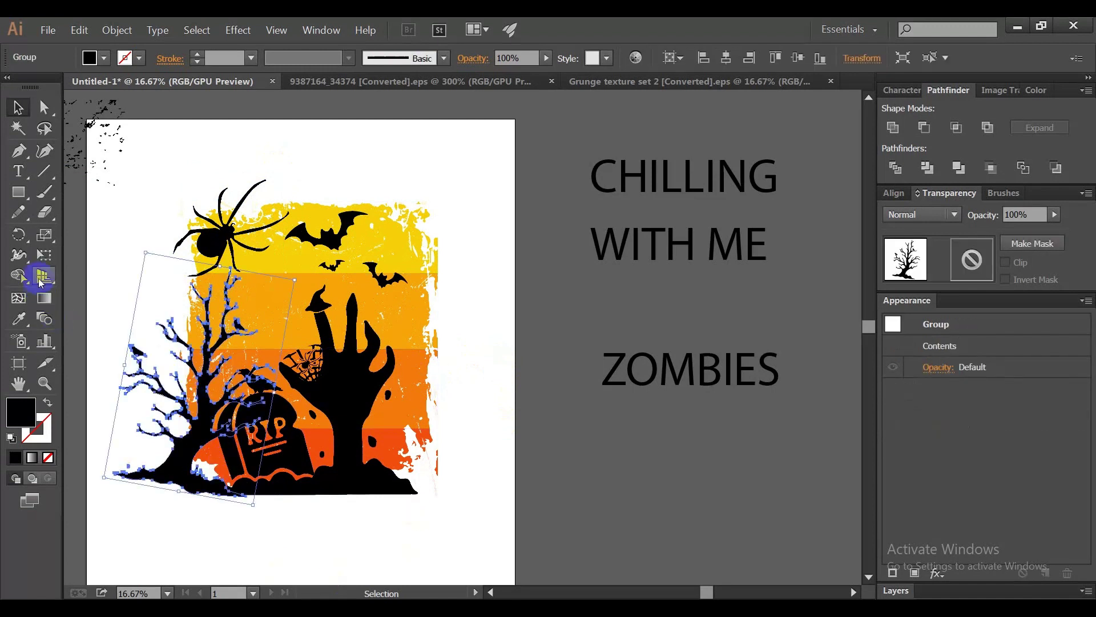
left_click(50, 215)
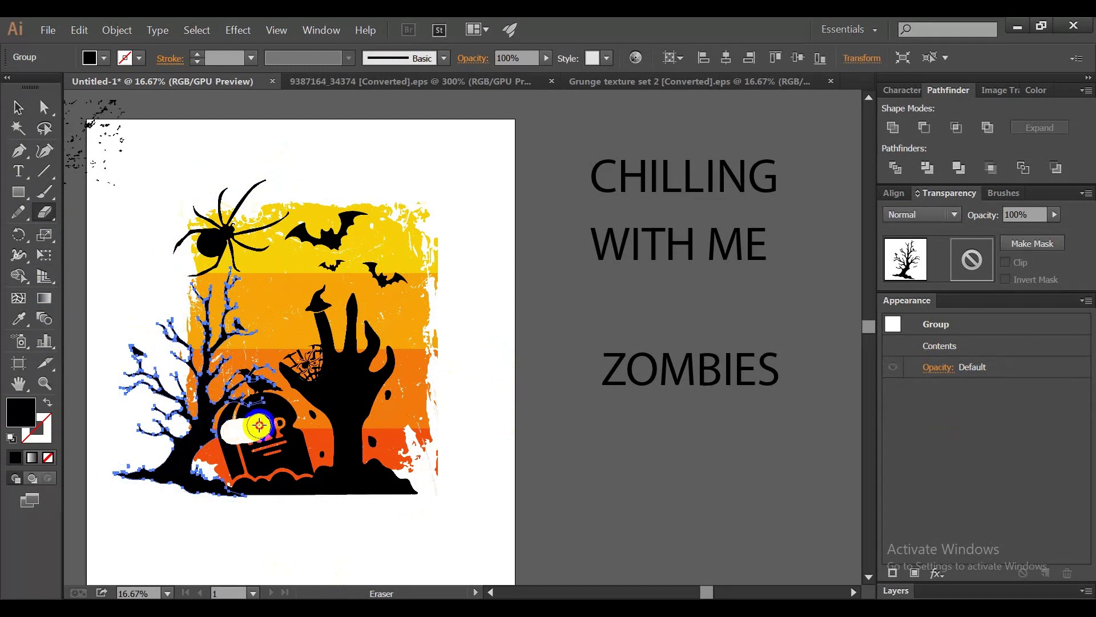
left_click_drag(234, 432, 253, 412)
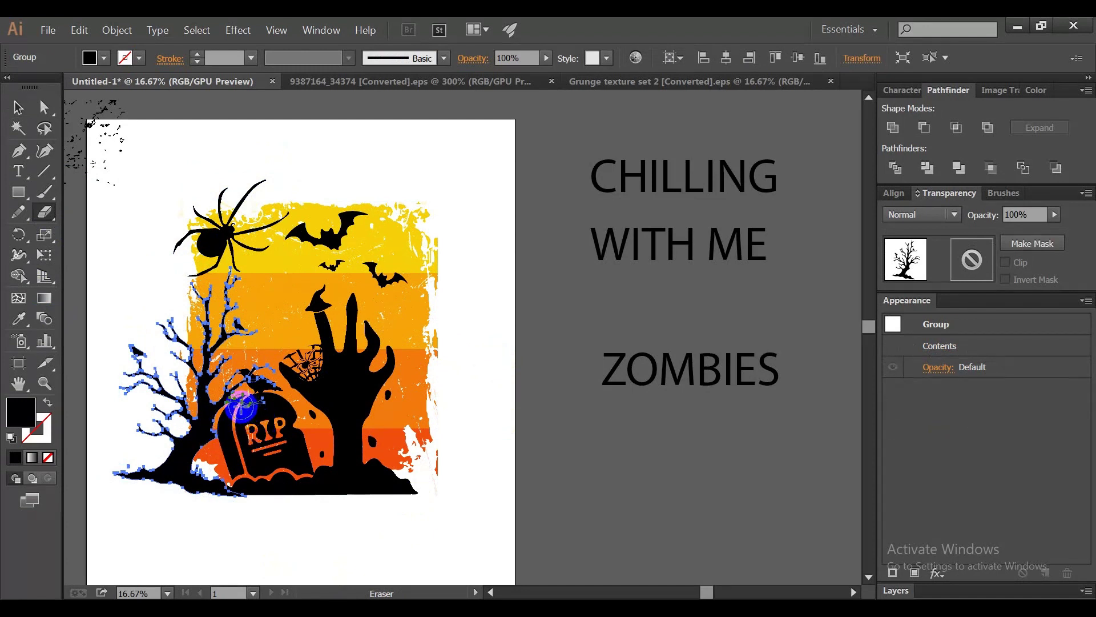
left_click_drag(239, 405, 260, 391)
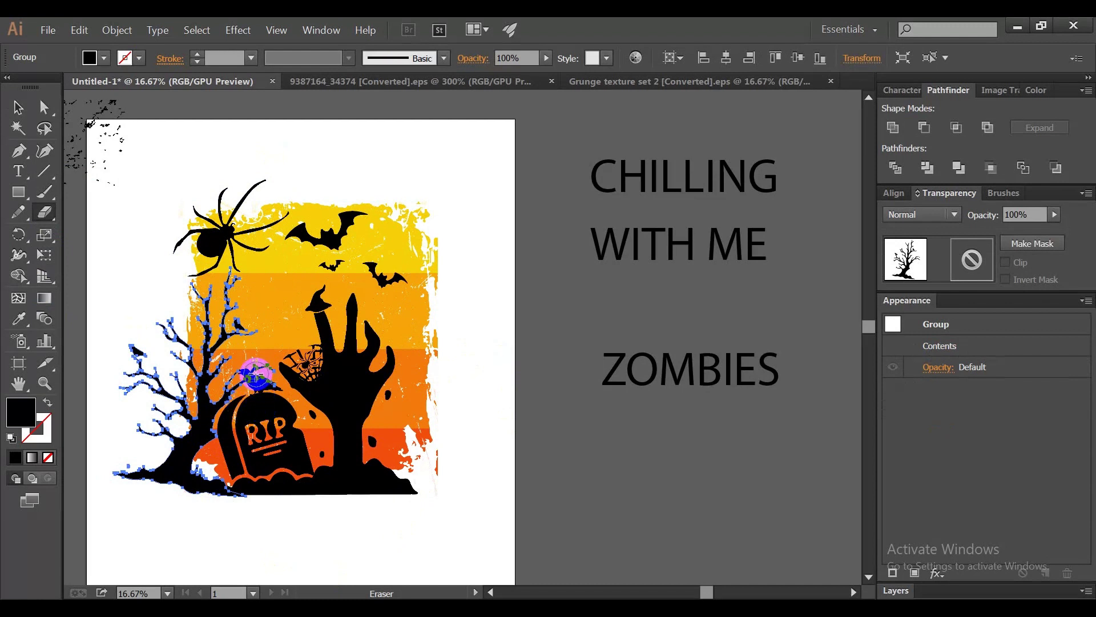
left_click_drag(268, 371, 263, 370)
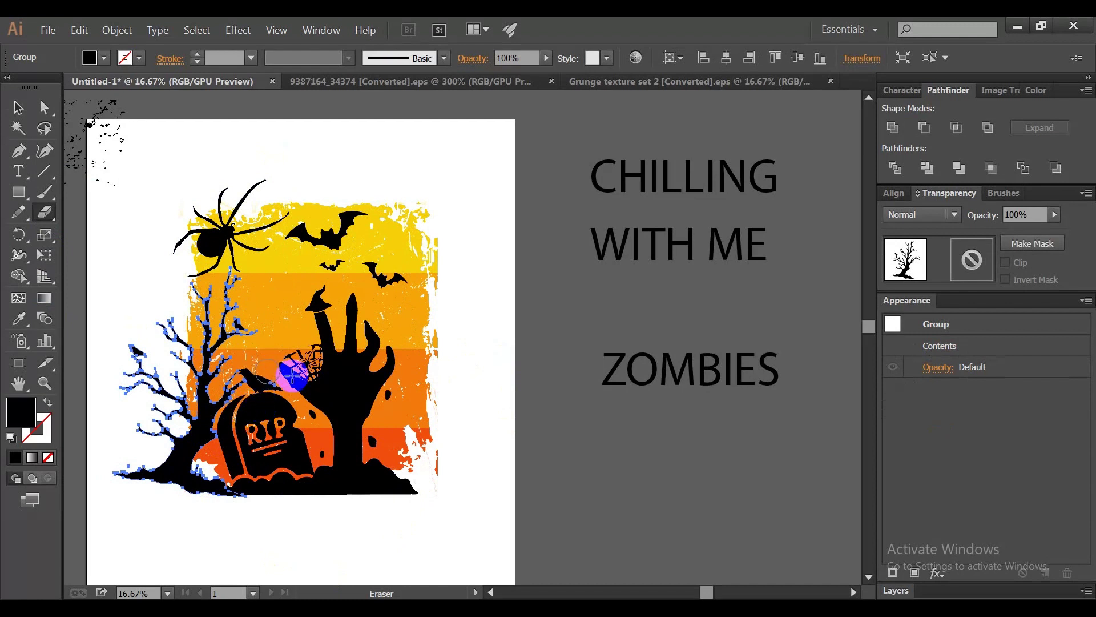
left_click(244, 365)
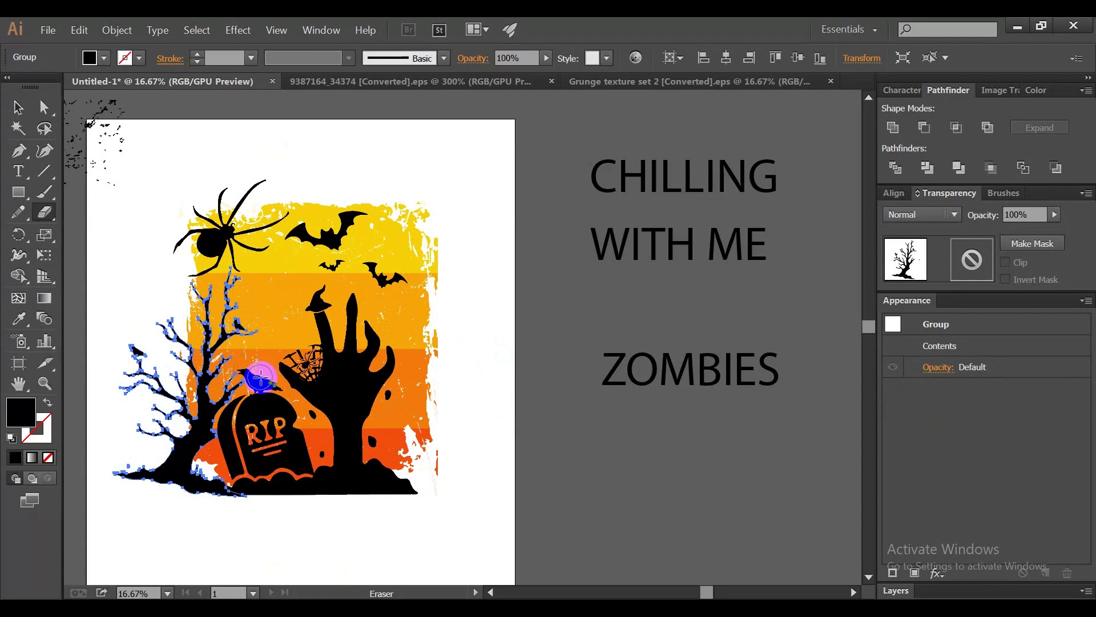
left_click_drag(275, 384, 297, 377)
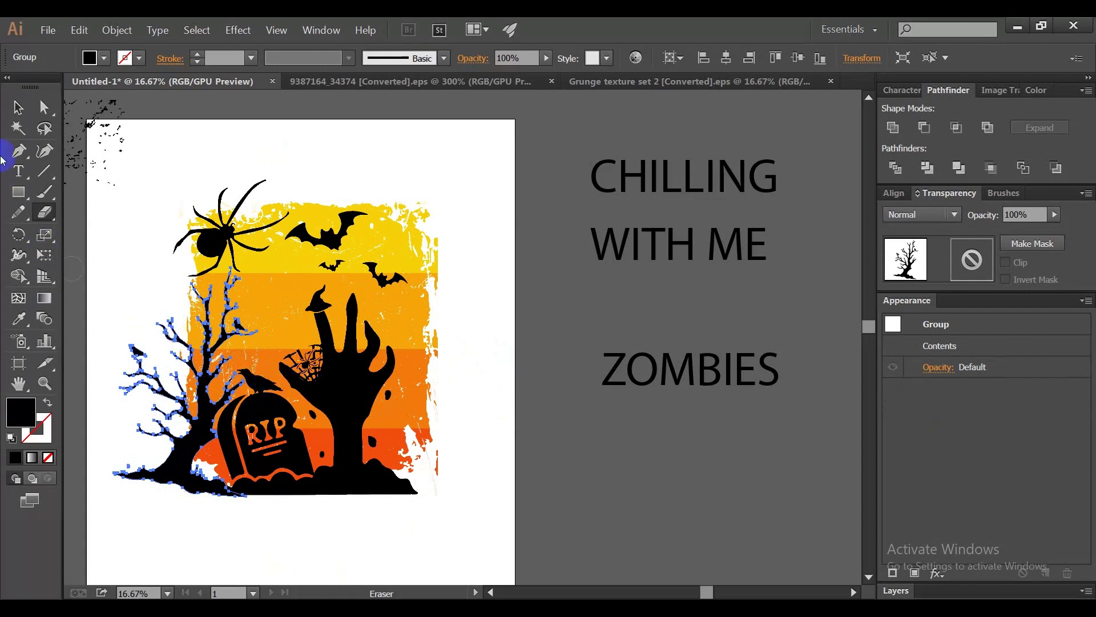
left_click(17, 107)
left_click(360, 288)
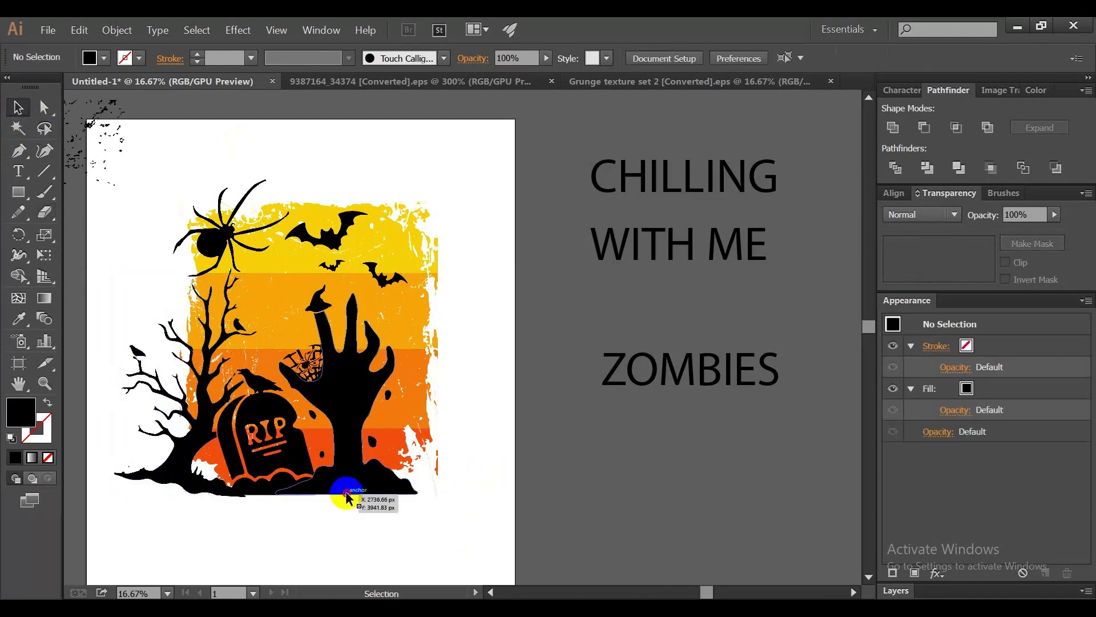
Select all the black silhouettes, including the spider web and witch hat, and cut them
left_click(365, 489)
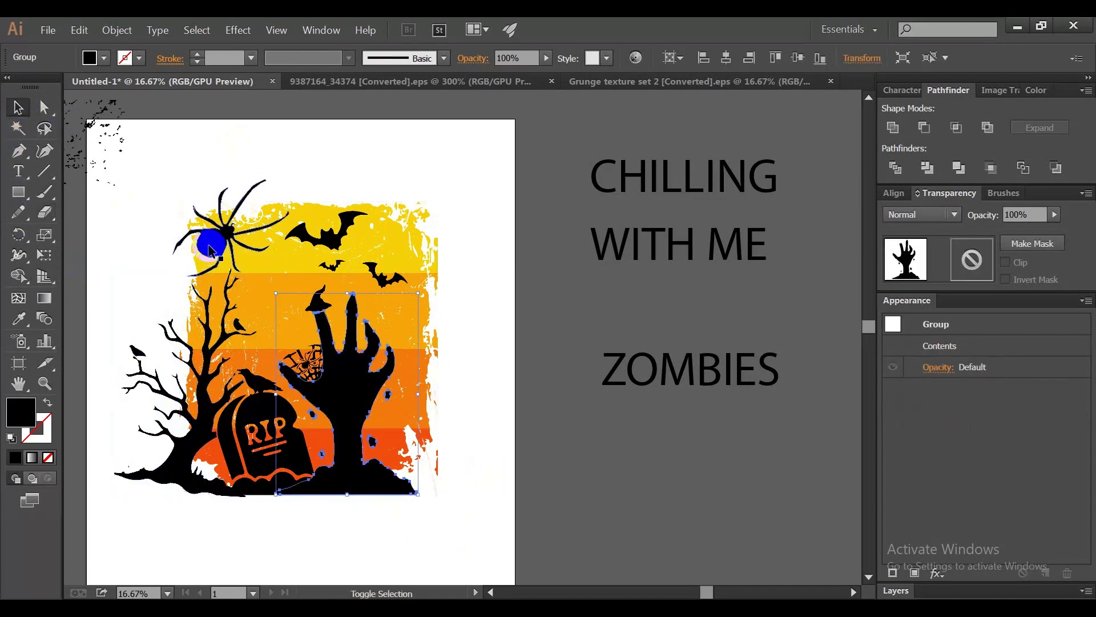
left_click(313, 256, "shift")
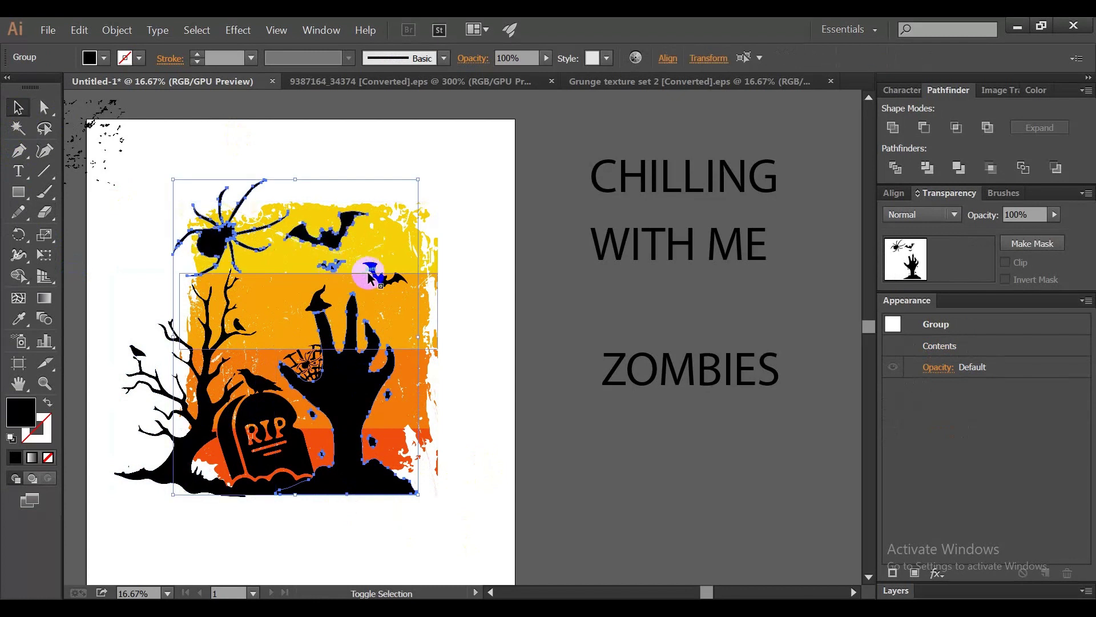
left_click(178, 427)
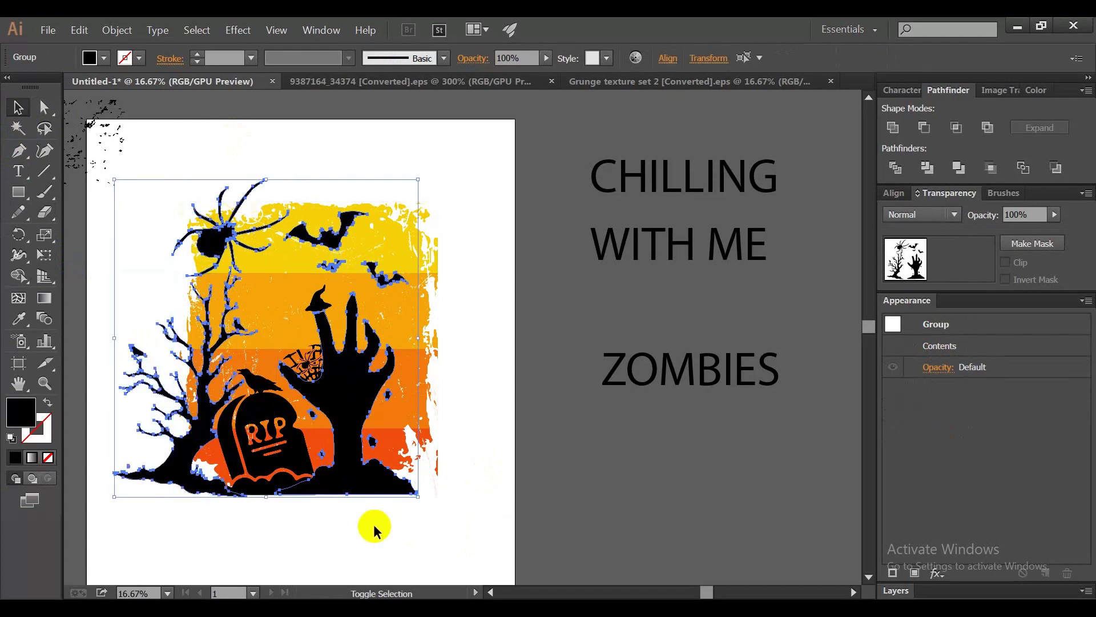
left_click(270, 485, "shift")
left_click(245, 391, "shift")
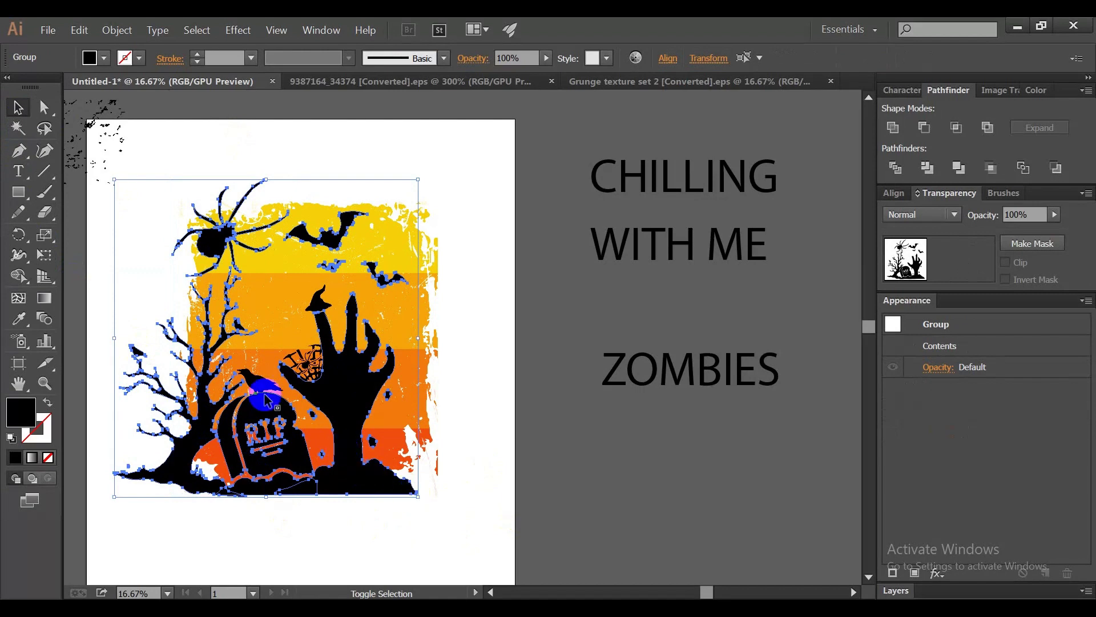
left_click(353, 455)
key("ctrl+3")
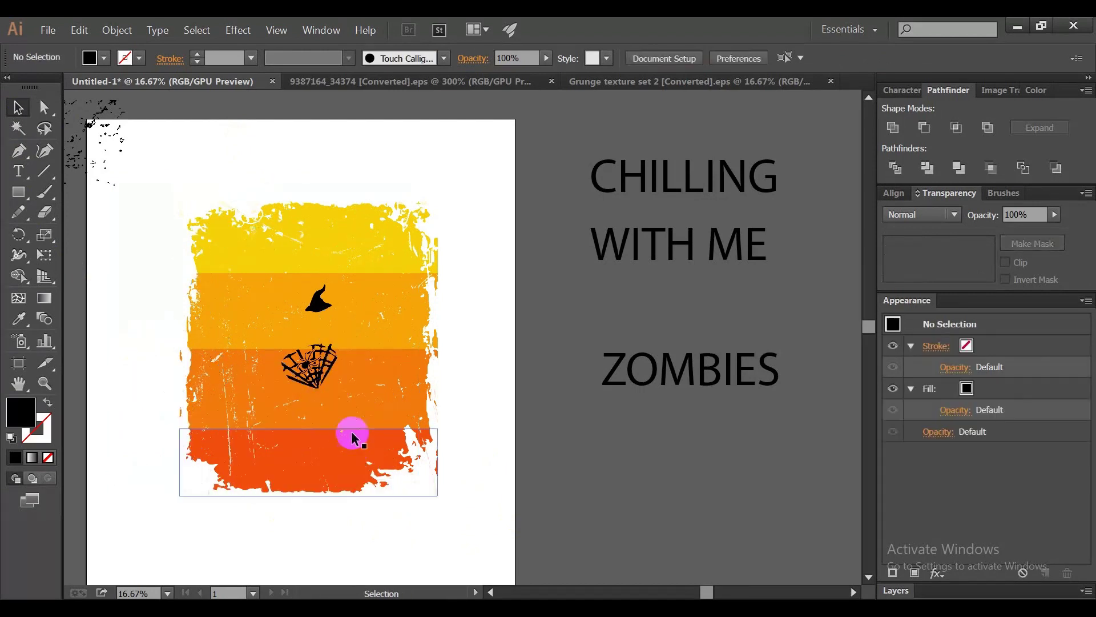
key("ctrl+z")
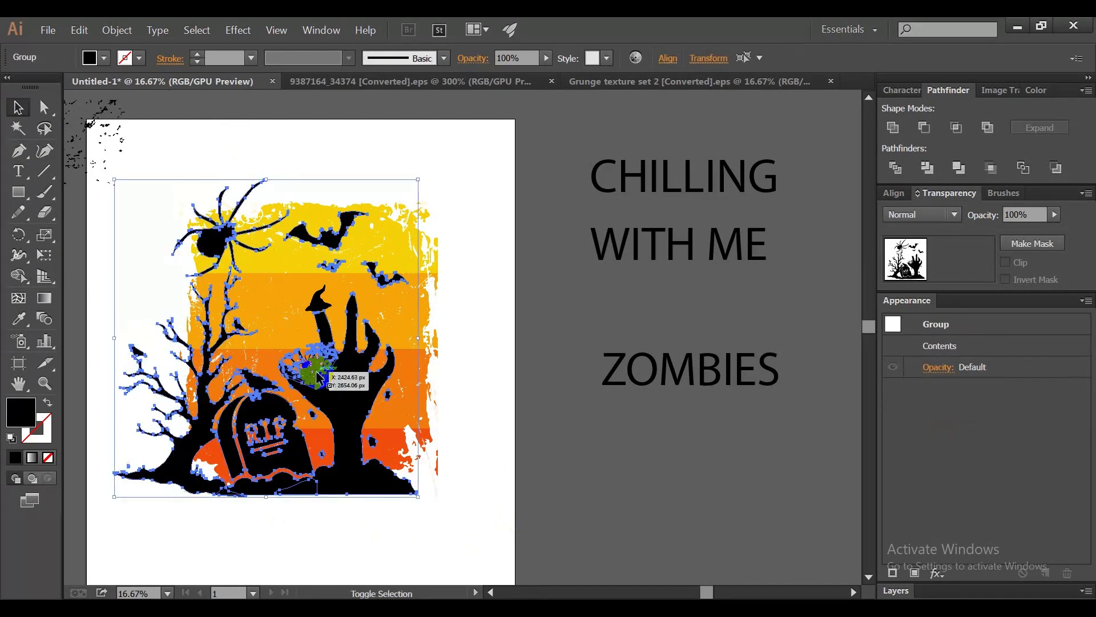
left_click(309, 369, "shift")
left_click(315, 311)
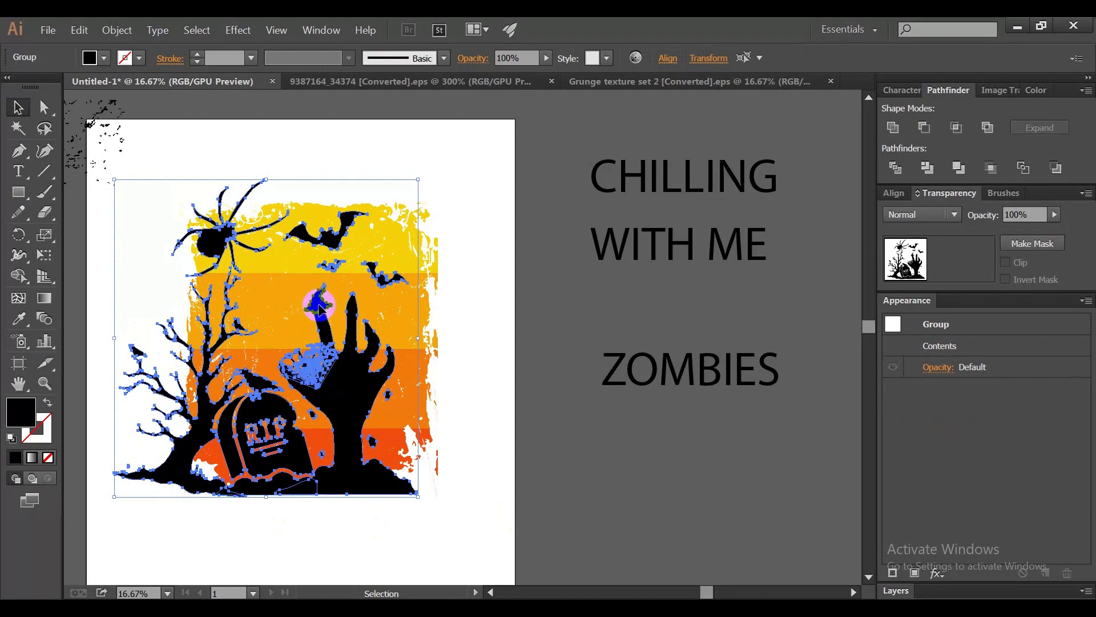
key("ctrl+x")
Paste the silhouettes in place into the striped panel's opacity mask, shifted to fit
left_click(358, 327)
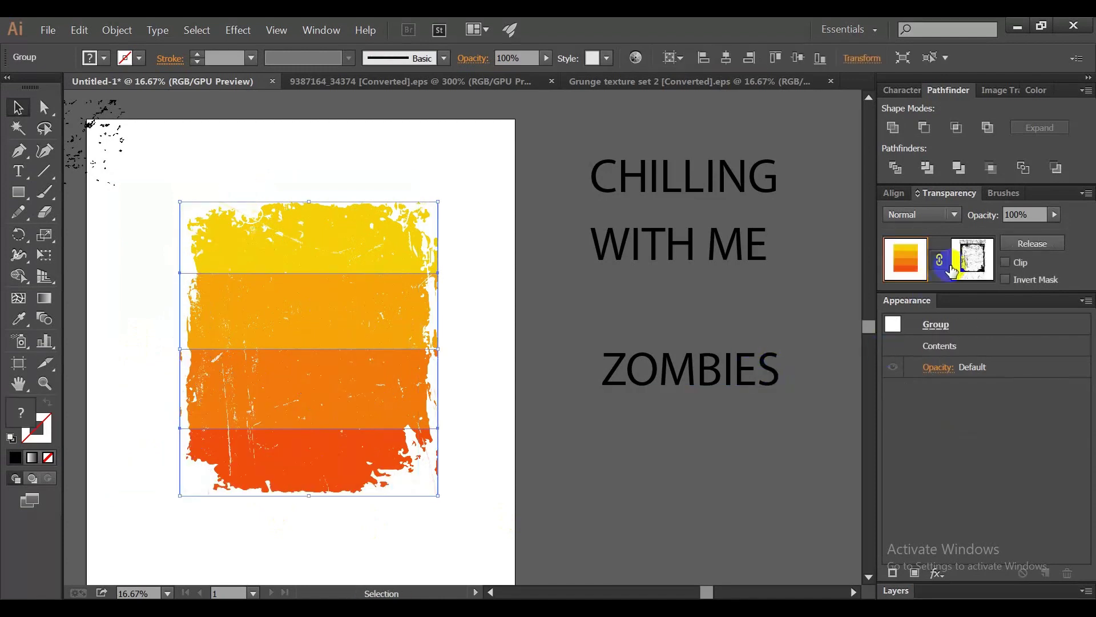
left_click(954, 270)
key("ctrl+f")
left_click(381, 325)
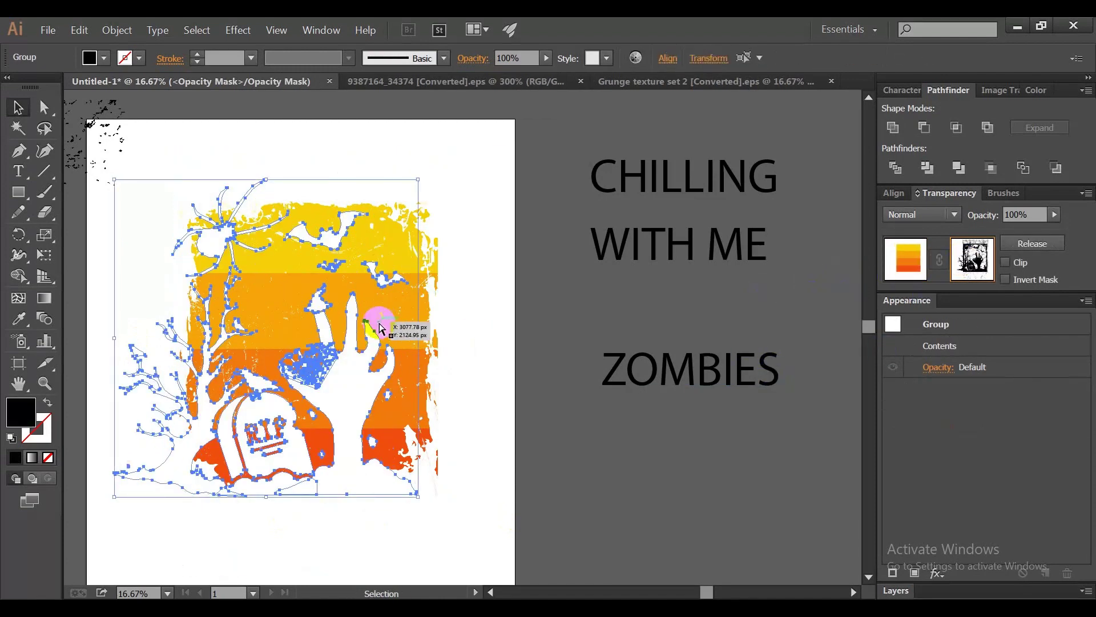
left_click(360, 425)
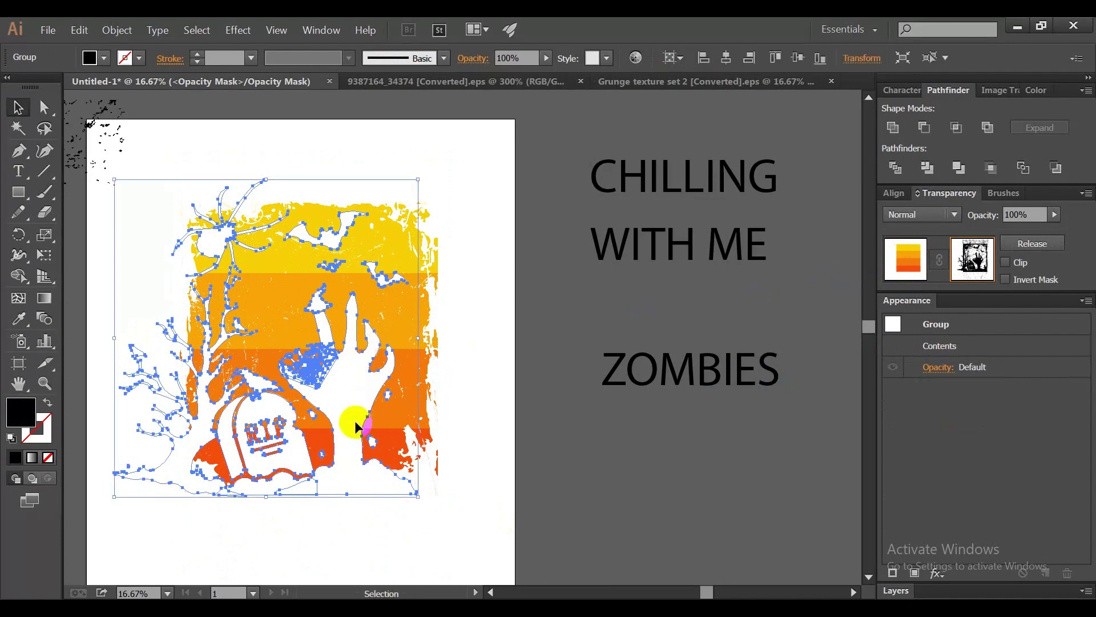
left_click_drag(356, 413, 372, 417)
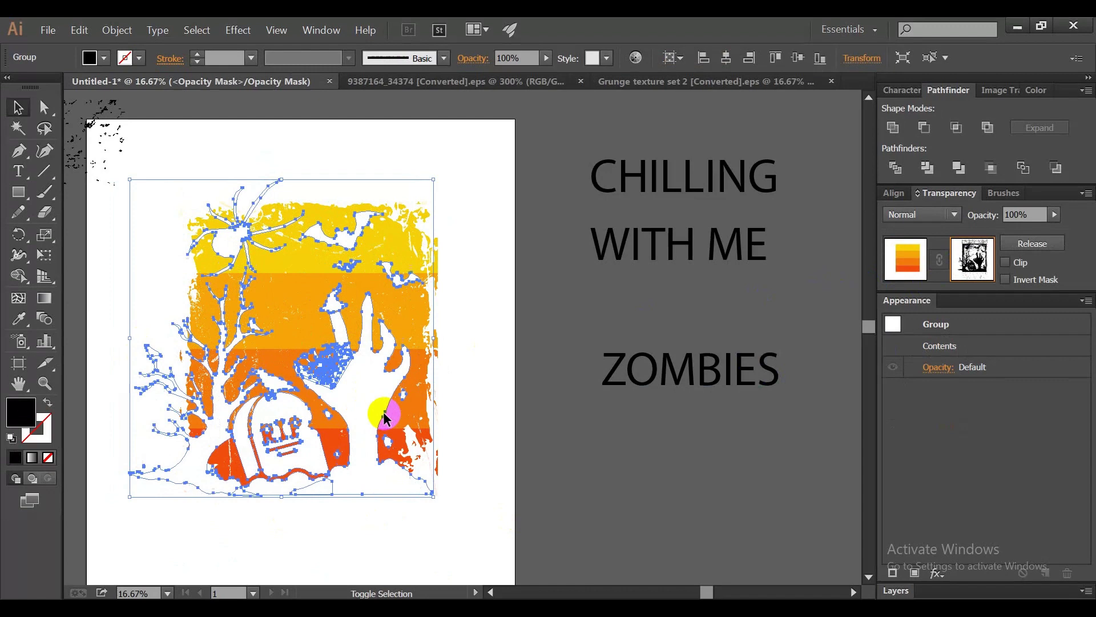
left_click(508, 419)
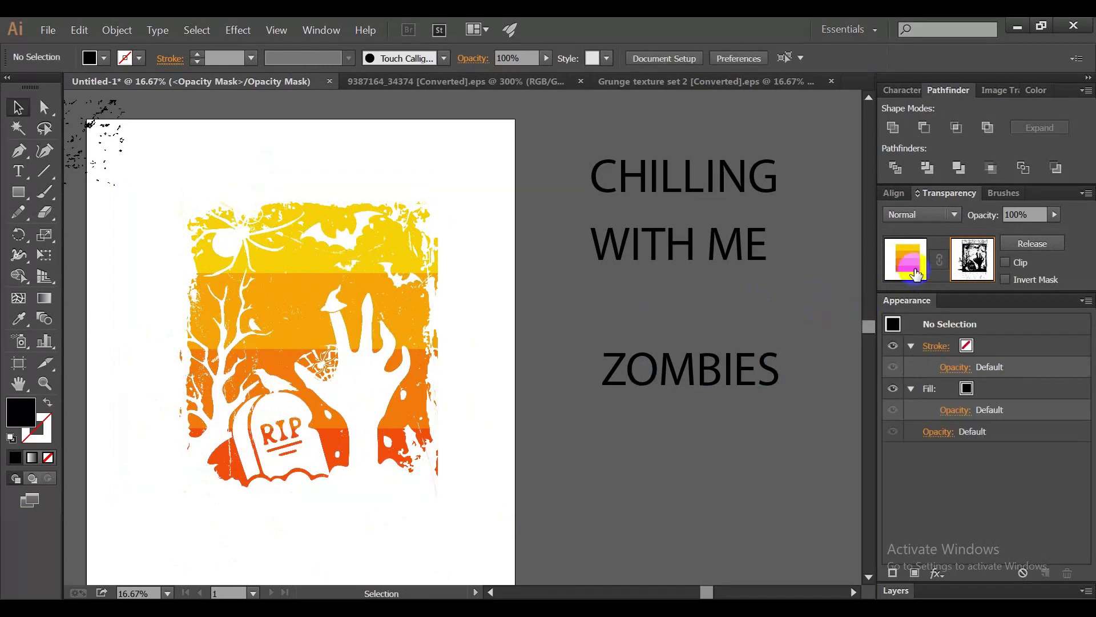
left_click(915, 274)
left_click(503, 486)
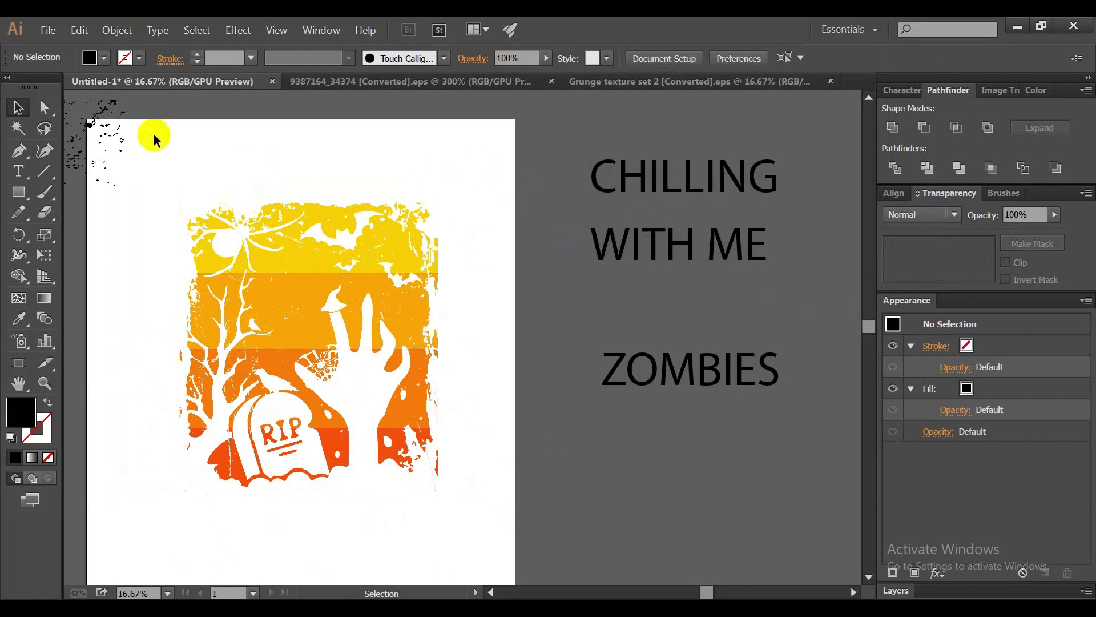
Delete the leftover grunge and paper textures outside the artboard, then switch to Chrome
left_click_drag(154, 139, 92, 164)
key("Delete")
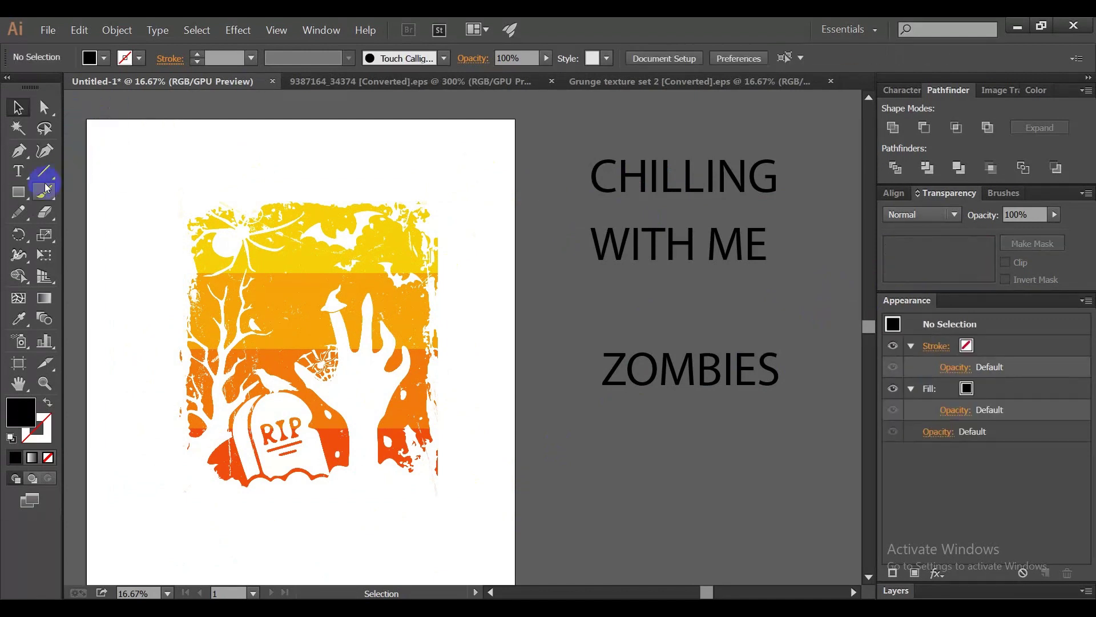
scroll(309, 251, "down", 1)
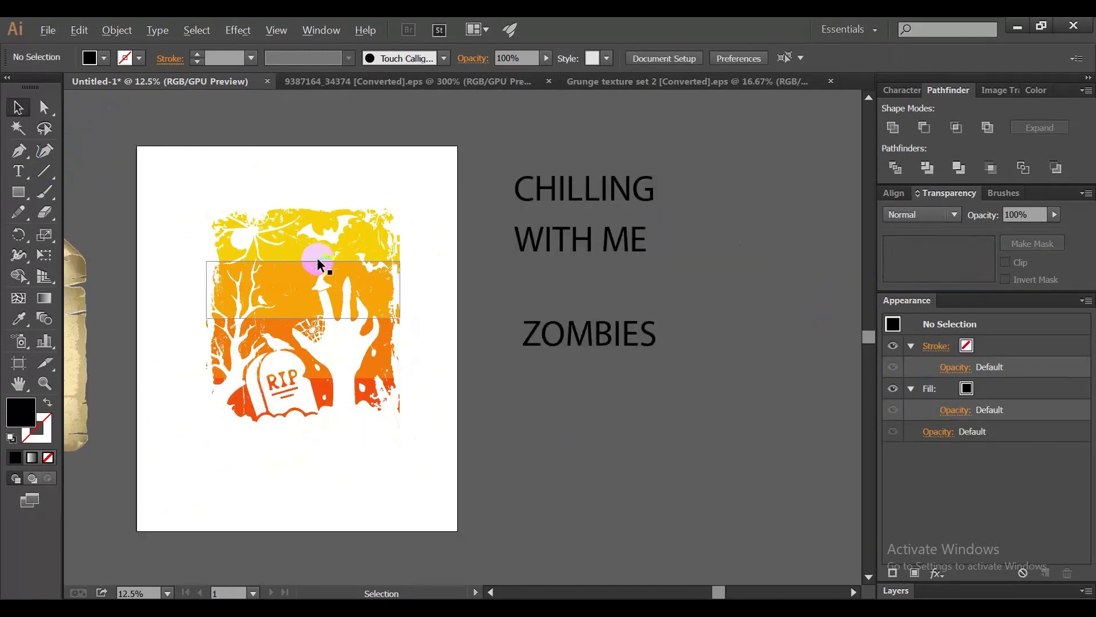
scroll(317, 258, "down", 1)
left_click_drag(330, 205, 335, 206)
left_click(301, 276)
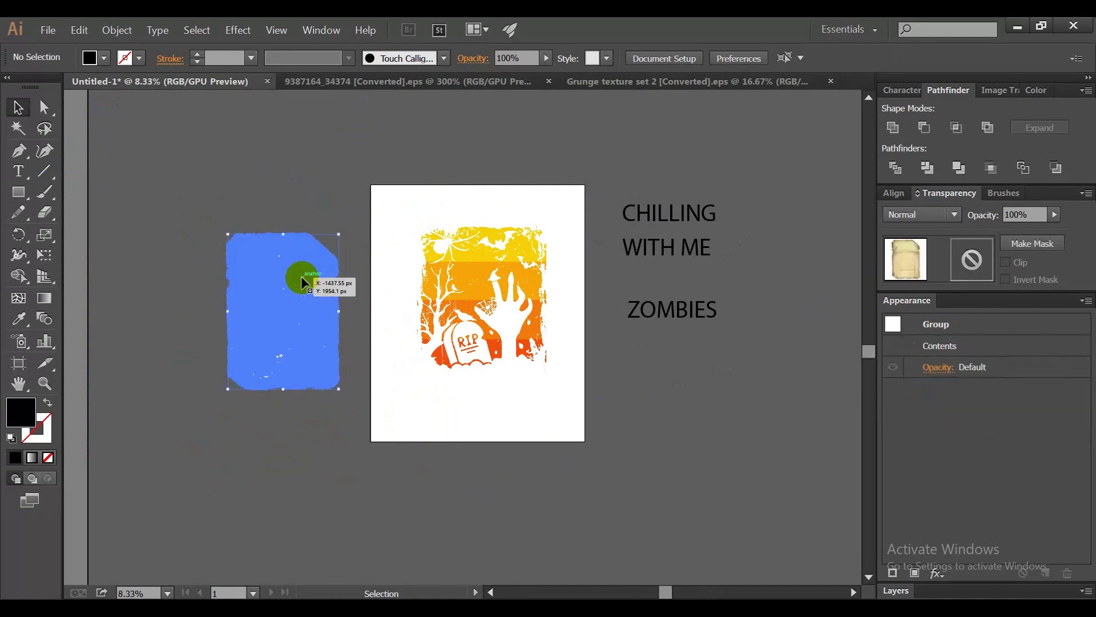
key("Delete")
scroll(508, 368, "up", 1)
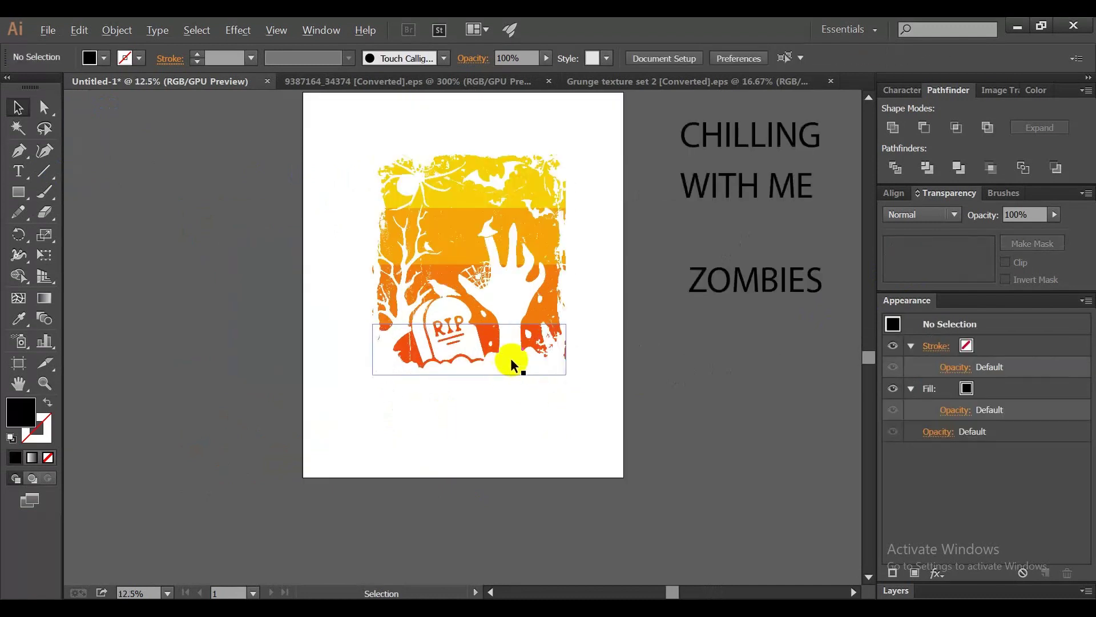
scroll(608, 143, "up", 1)
scroll(616, 160, "up", 1)
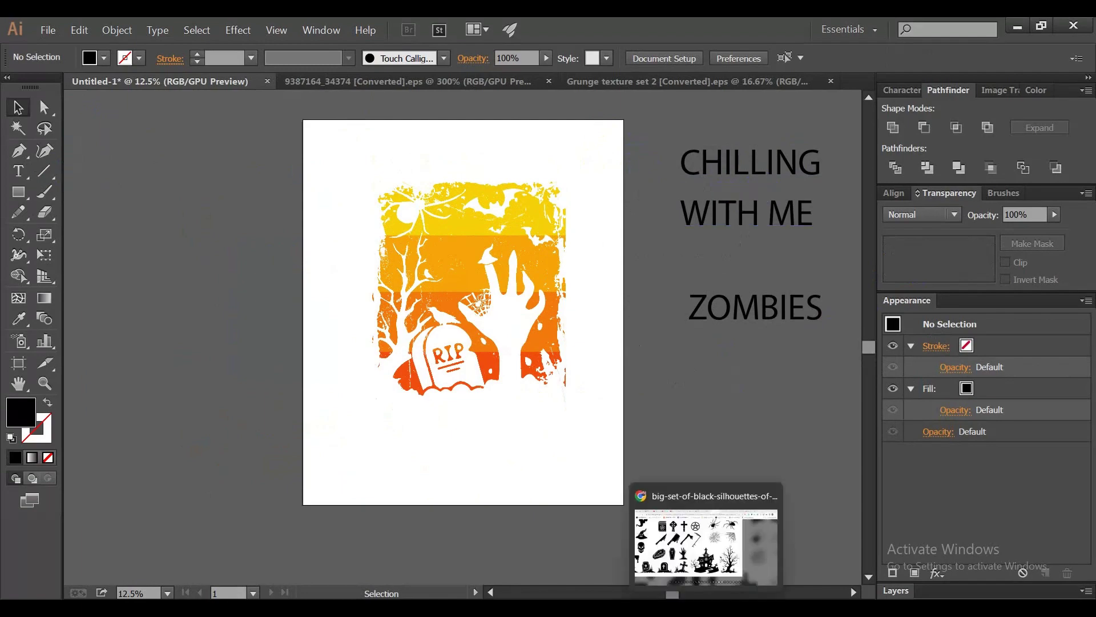
left_click(708, 548)
Open DaFont in a new tab and search Google for 'halloween type fonts' in another
left_click(920, 30)
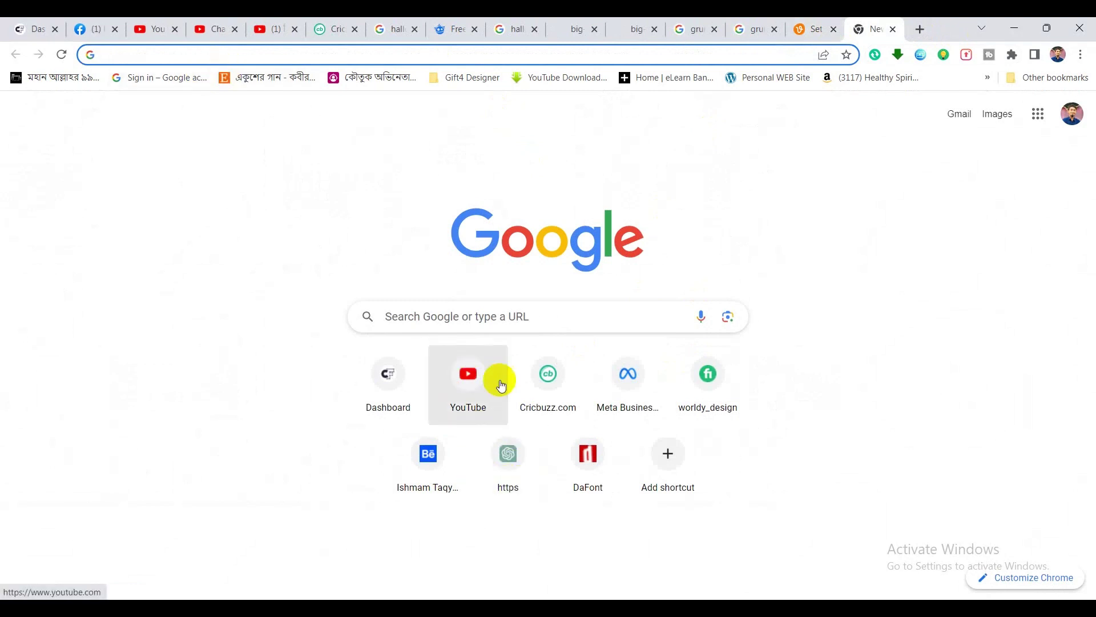
left_click(589, 453)
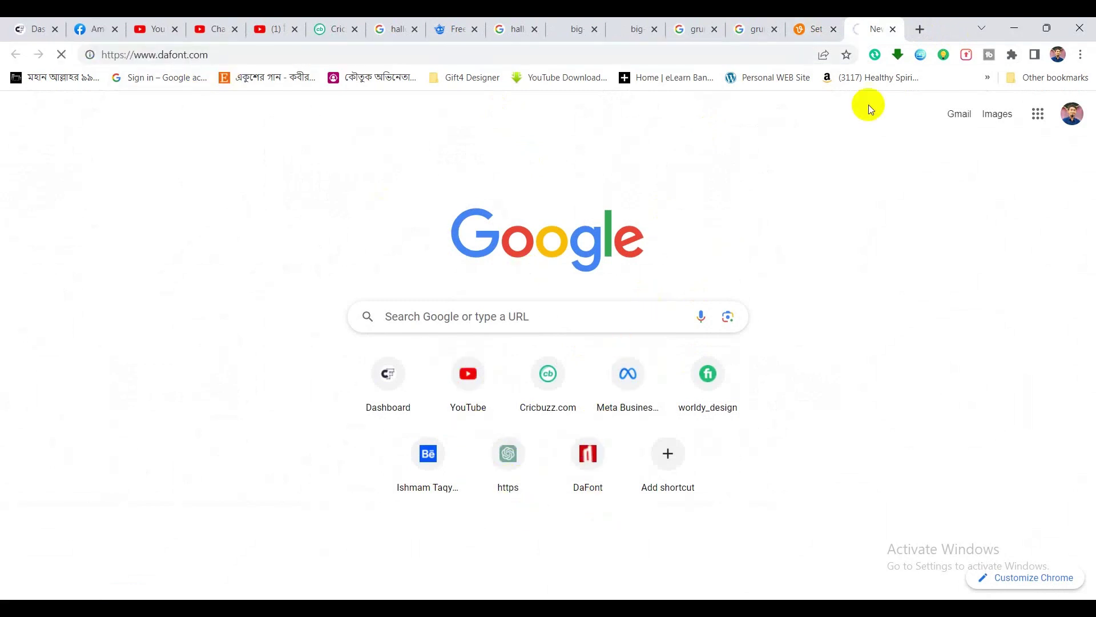
left_click(920, 29)
left_click(676, 56)
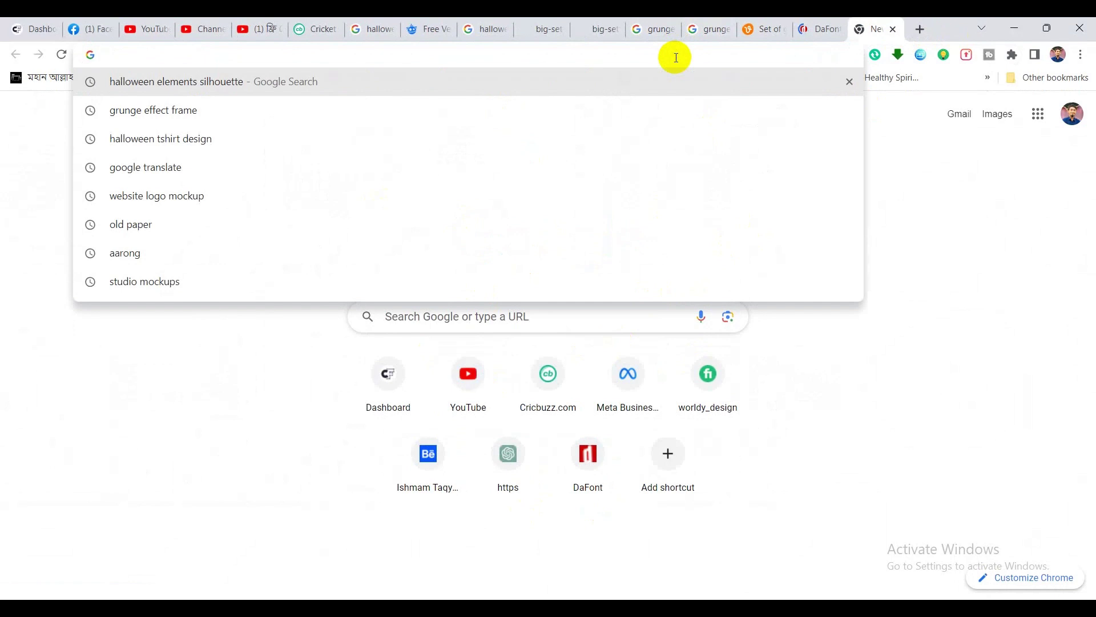
type("hallow")
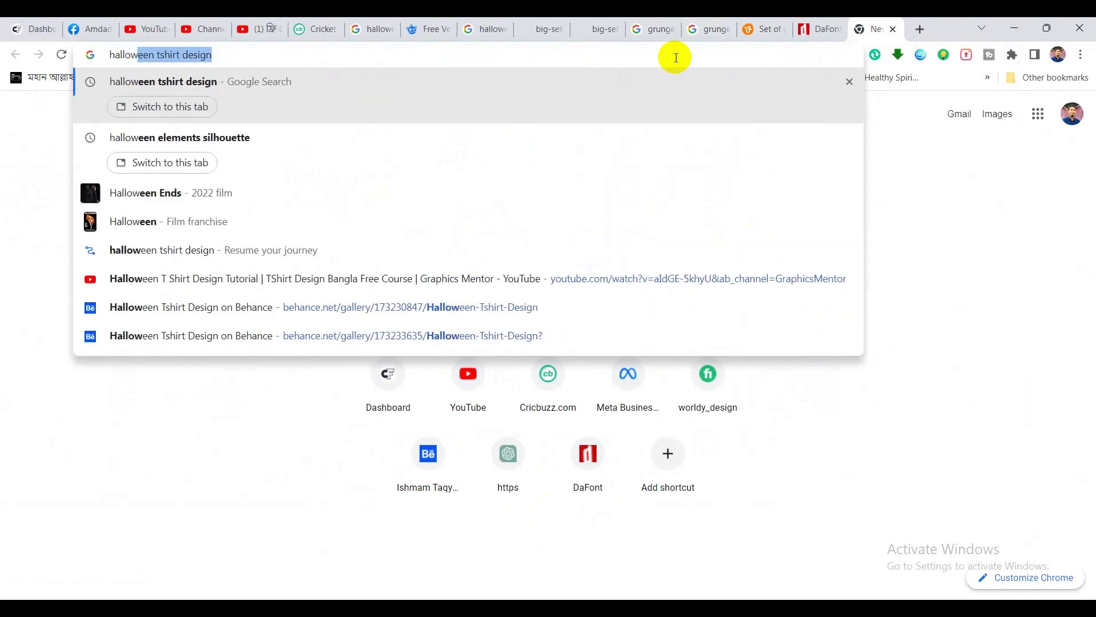
type("een ")
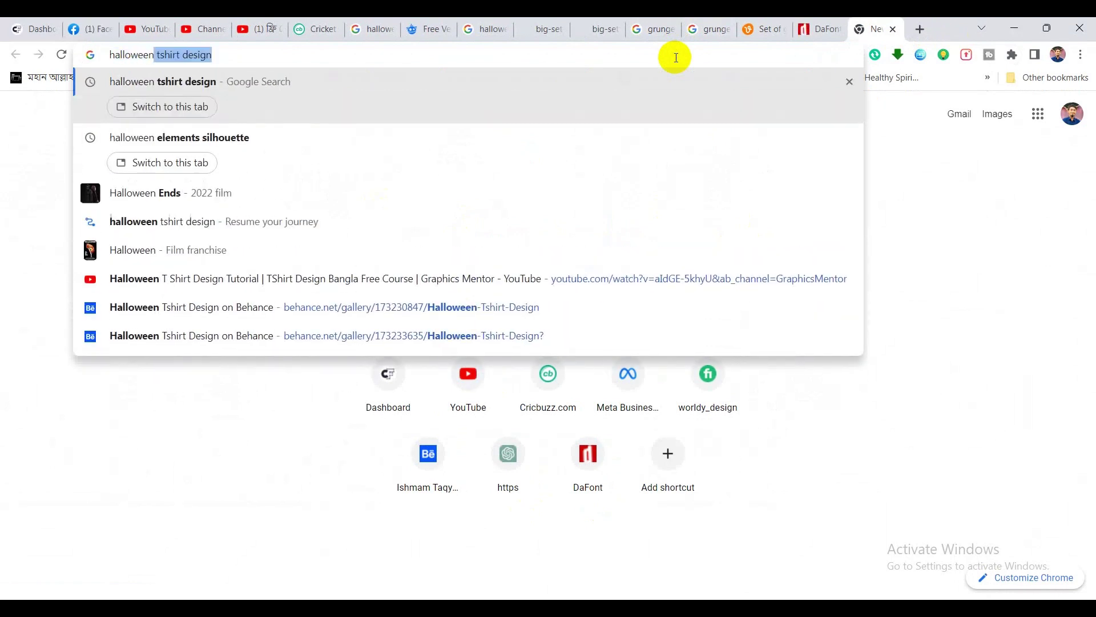
type("type ")
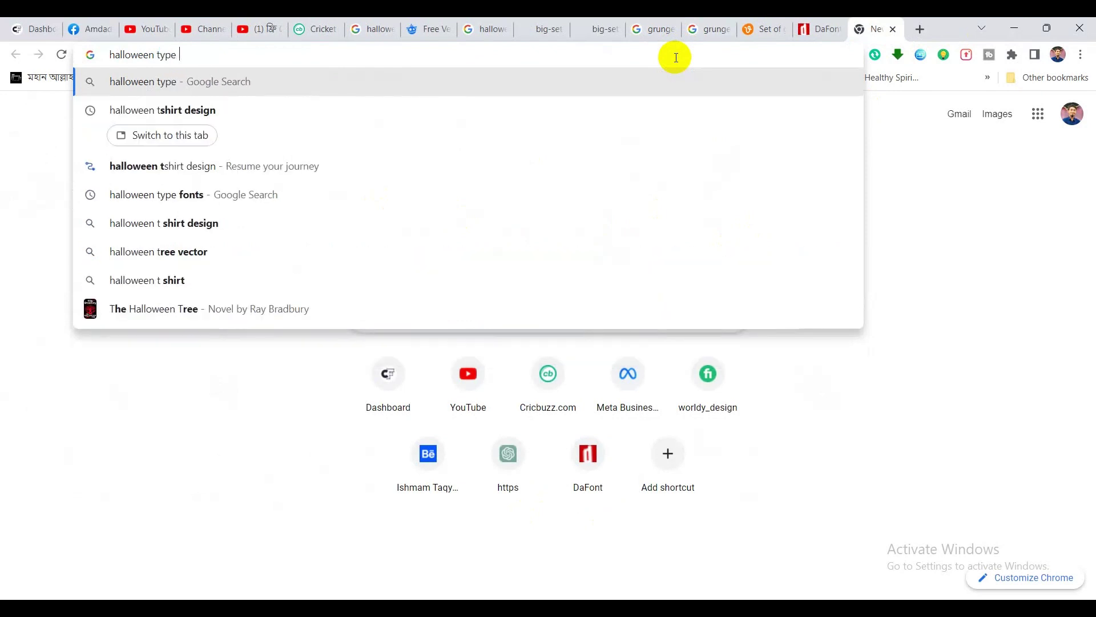
type("fonts")
key("Return")
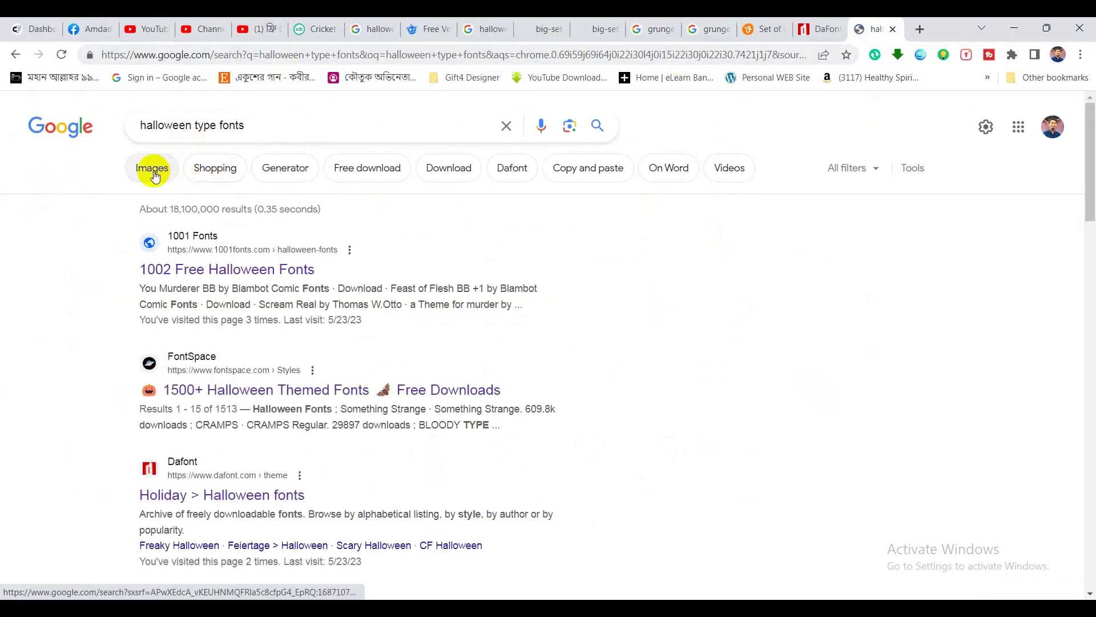
Open the 1001 Fonts Halloween listing and download the Zombie Holocaust font
left_click(186, 271)
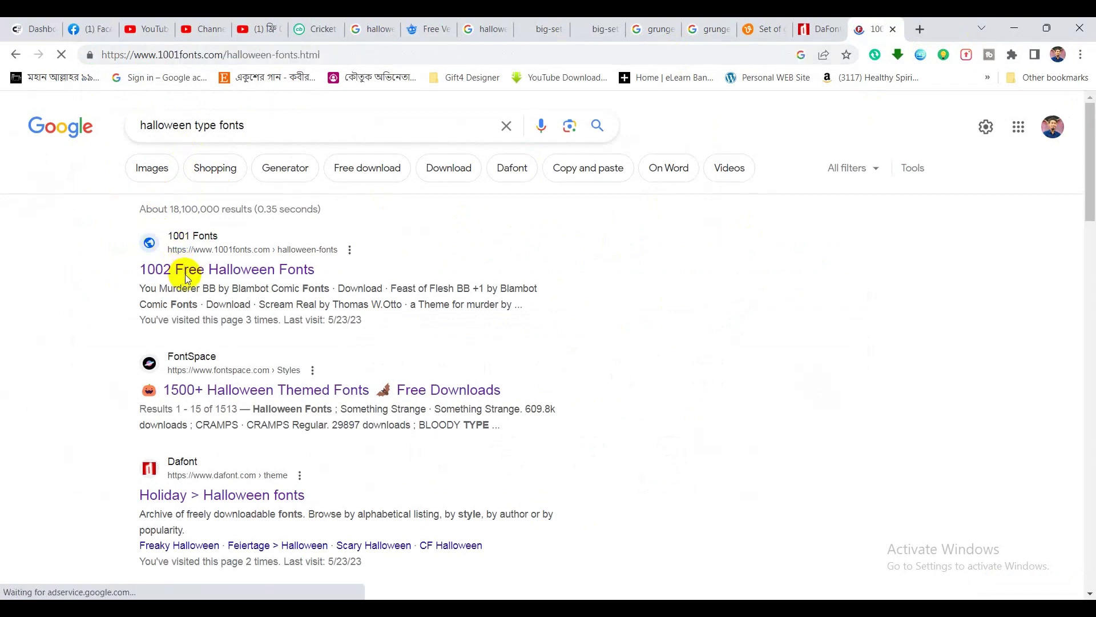
scroll(487, 443, "down", 4)
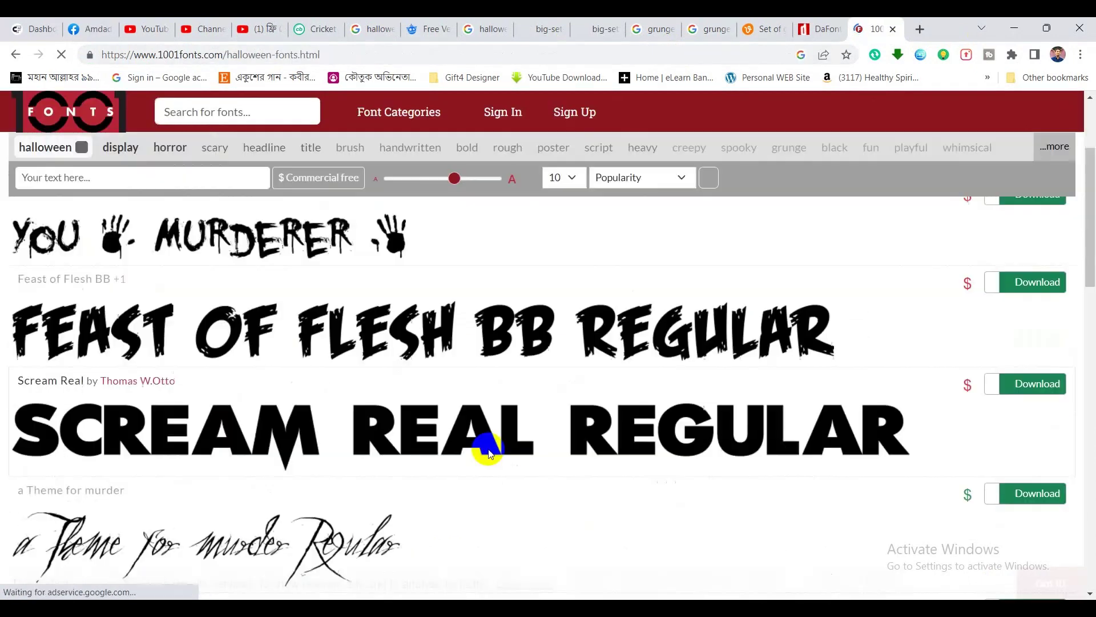
scroll(487, 443, "down", 1)
scroll(488, 443, "down", 1)
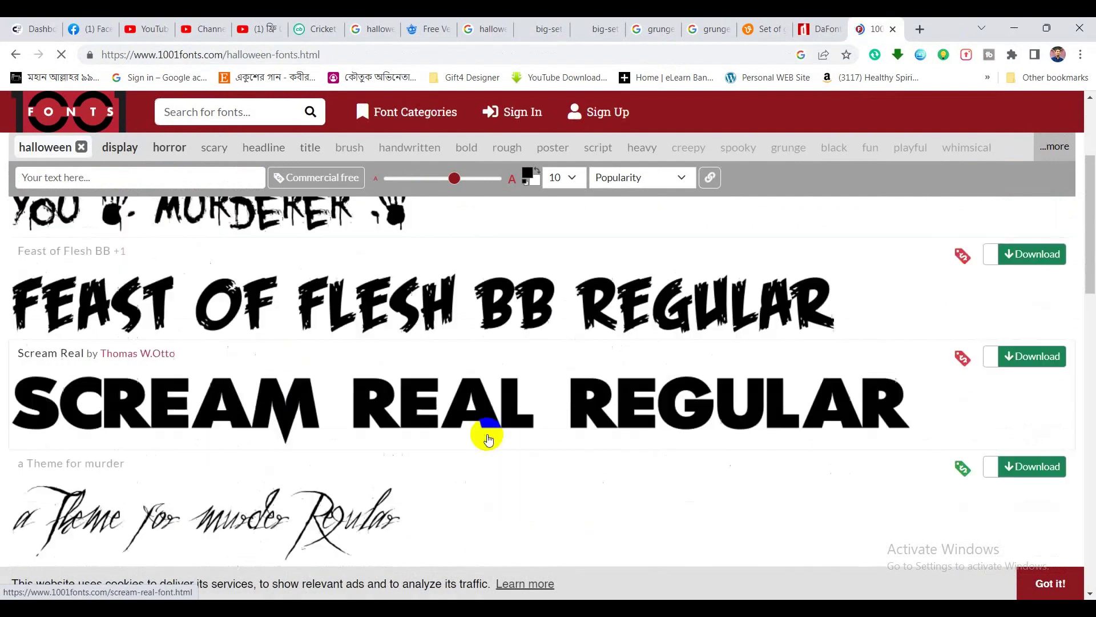
scroll(485, 434, "down", 3)
scroll(485, 434, "down", 2)
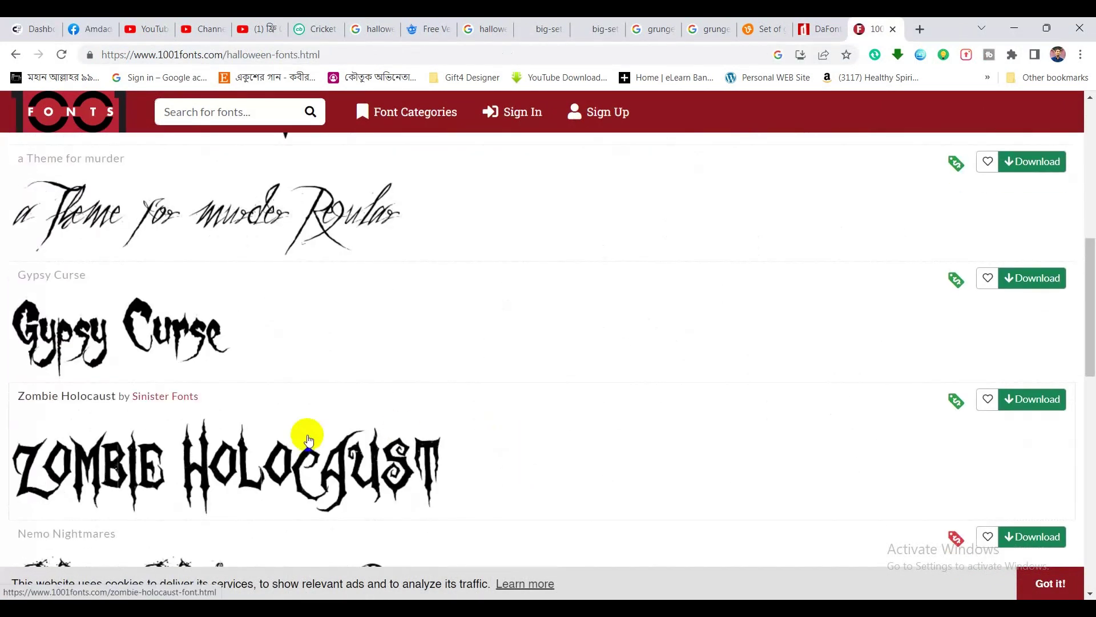
scroll(308, 440, "down", 3)
scroll(308, 440, "down", 2)
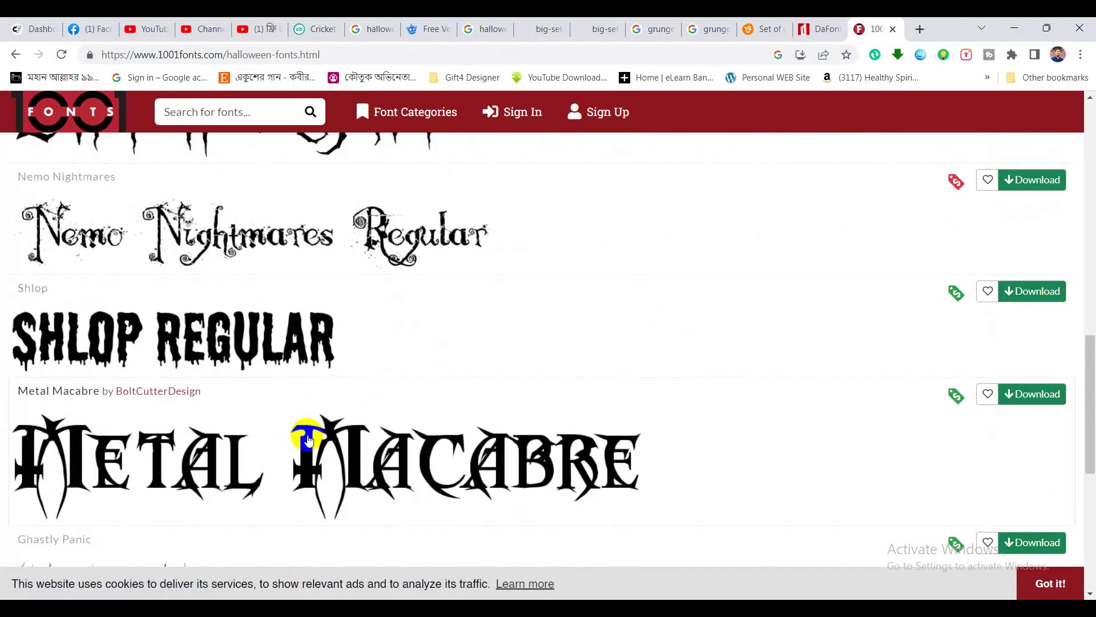
scroll(305, 436, "down", 3)
scroll(304, 435, "up", 5)
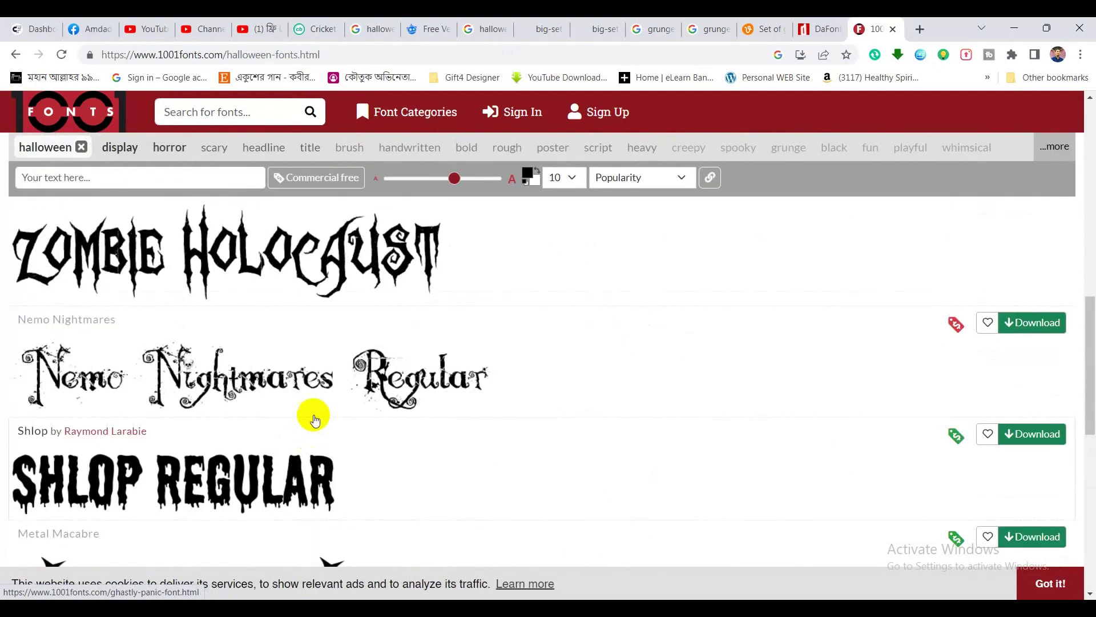
scroll(286, 286, "up", 1)
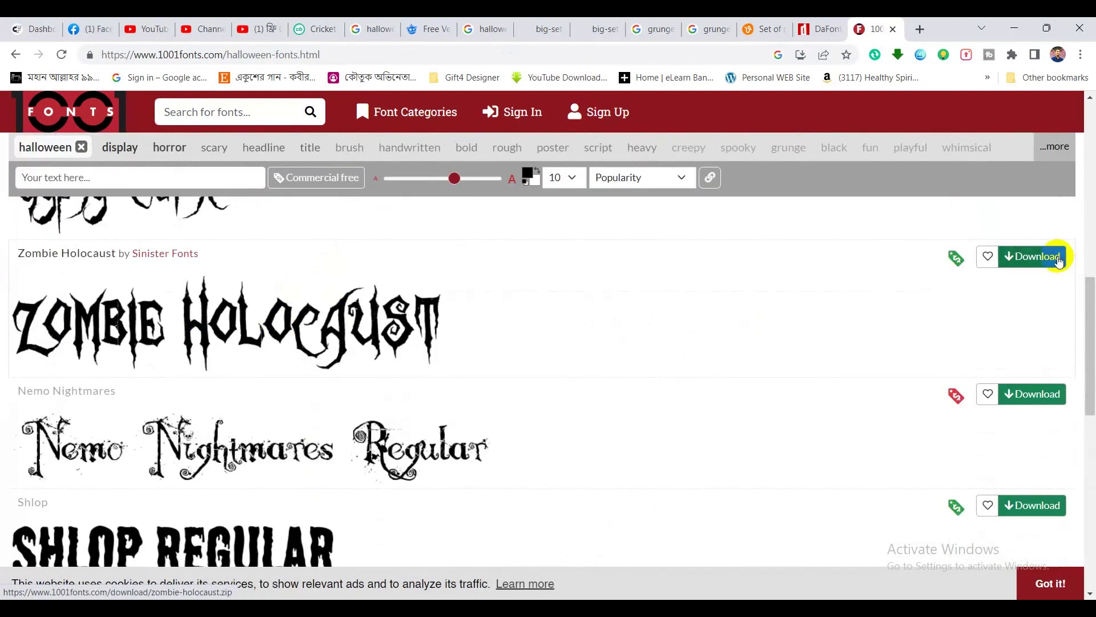
left_click(1060, 260)
Download the Riky Vampdator font from page 2 of the Halloween fonts
scroll(521, 379, "down", 4)
scroll(436, 409, "down", 3)
scroll(436, 404, "up", 1)
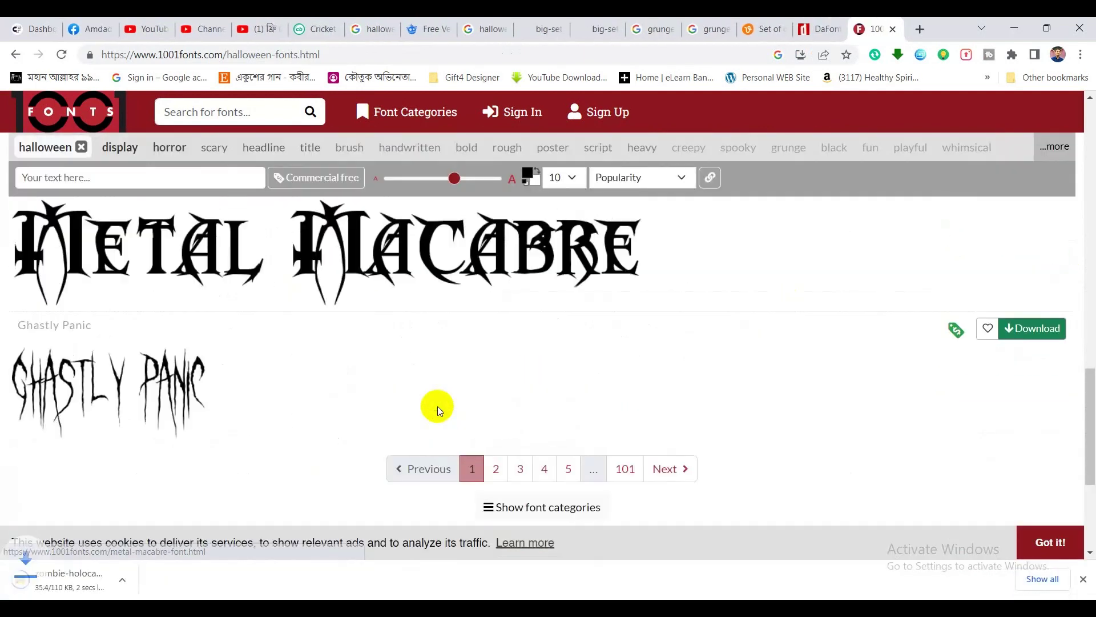
left_click(495, 471)
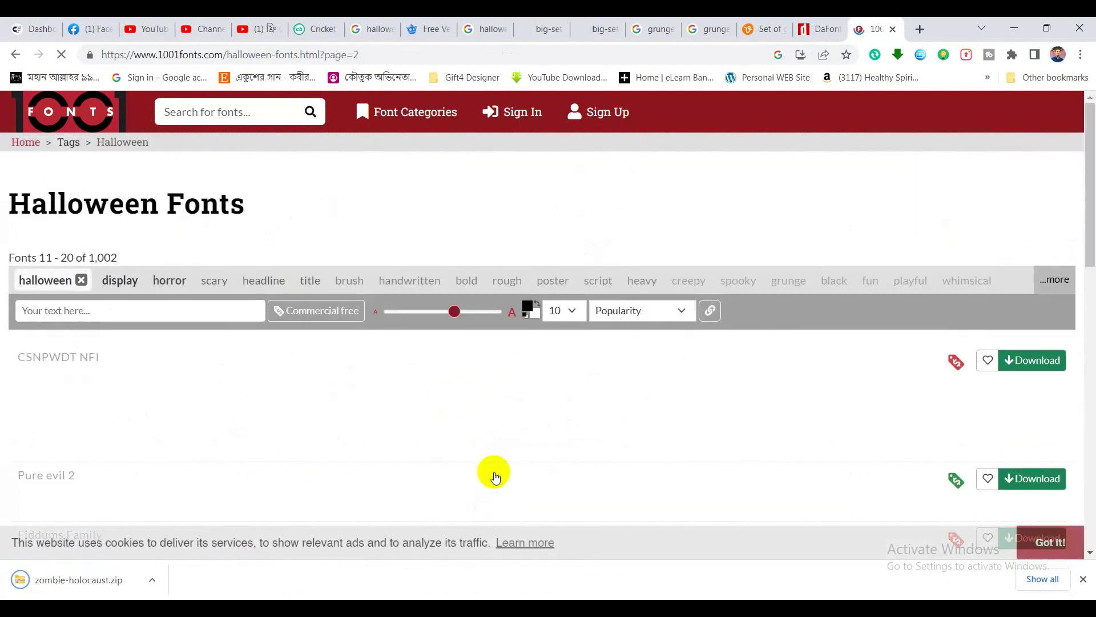
scroll(494, 476, "down", 3)
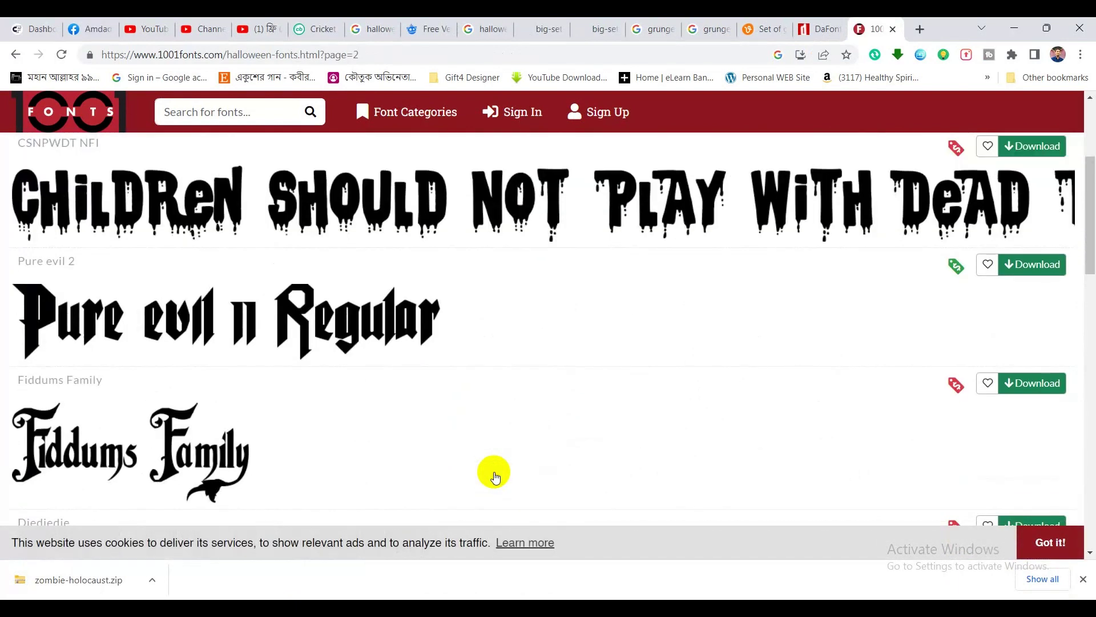
scroll(494, 477, "up", 1)
scroll(494, 477, "down", 1)
scroll(495, 477, "down", 2)
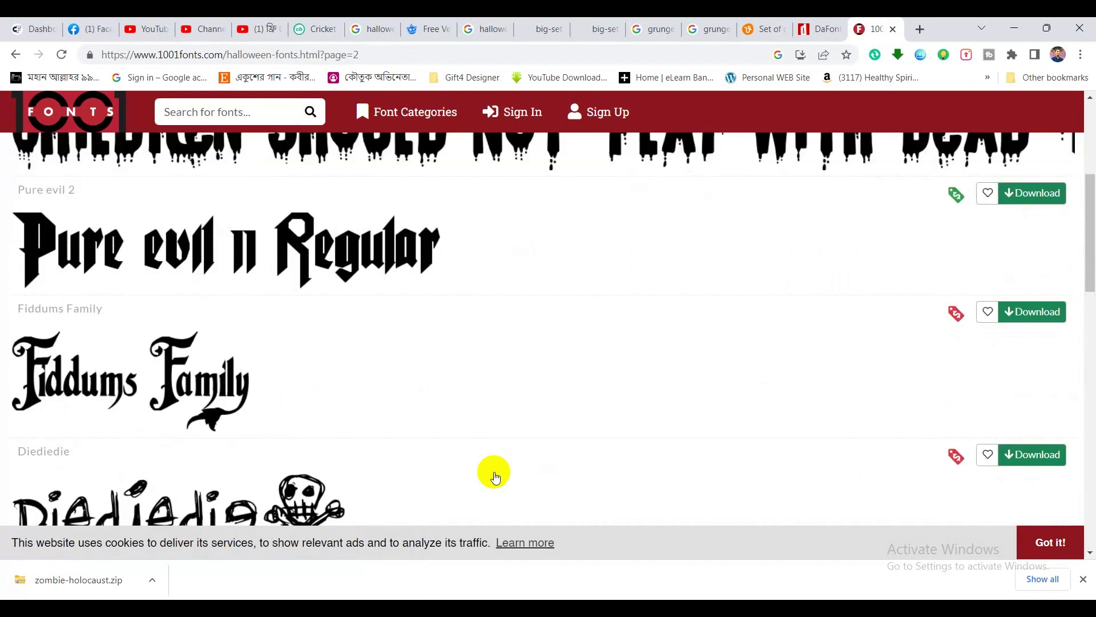
scroll(495, 477, "down", 2)
scroll(496, 477, "down", 3)
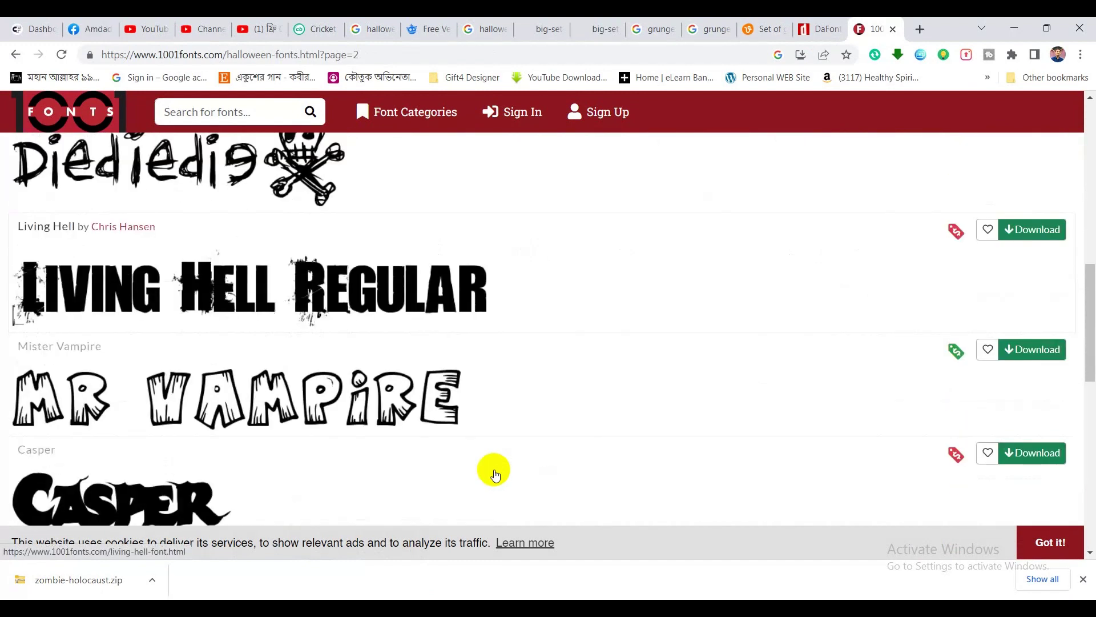
scroll(496, 474, "down", 1)
scroll(495, 474, "down", 4)
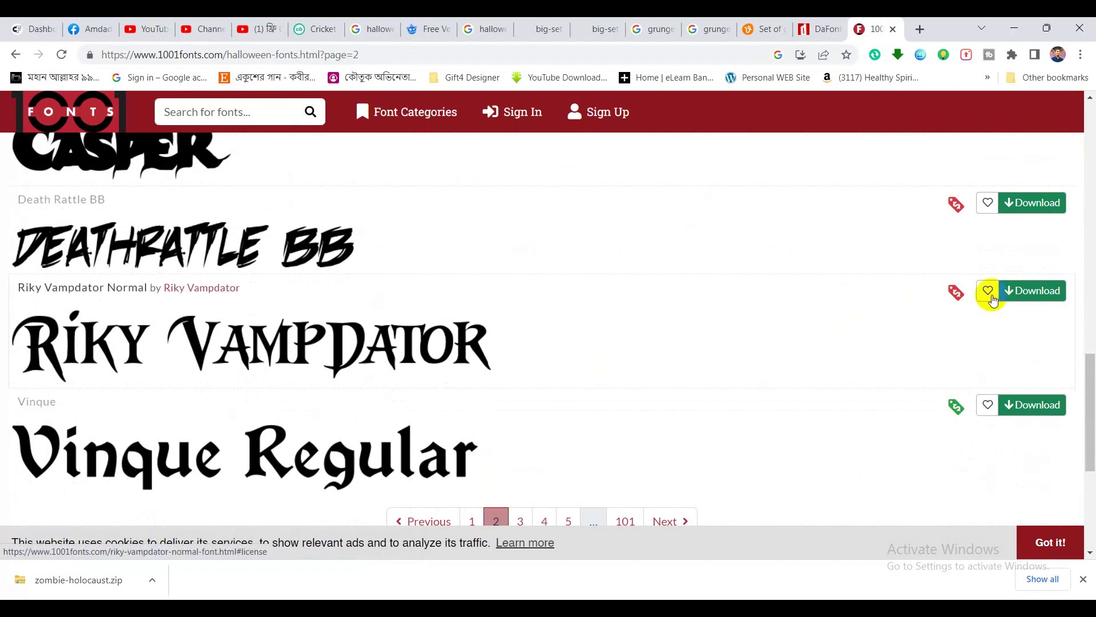
left_click(1014, 288)
Download the Requiem font from page 3 and move on to page 4
scroll(427, 468, "down", 2)
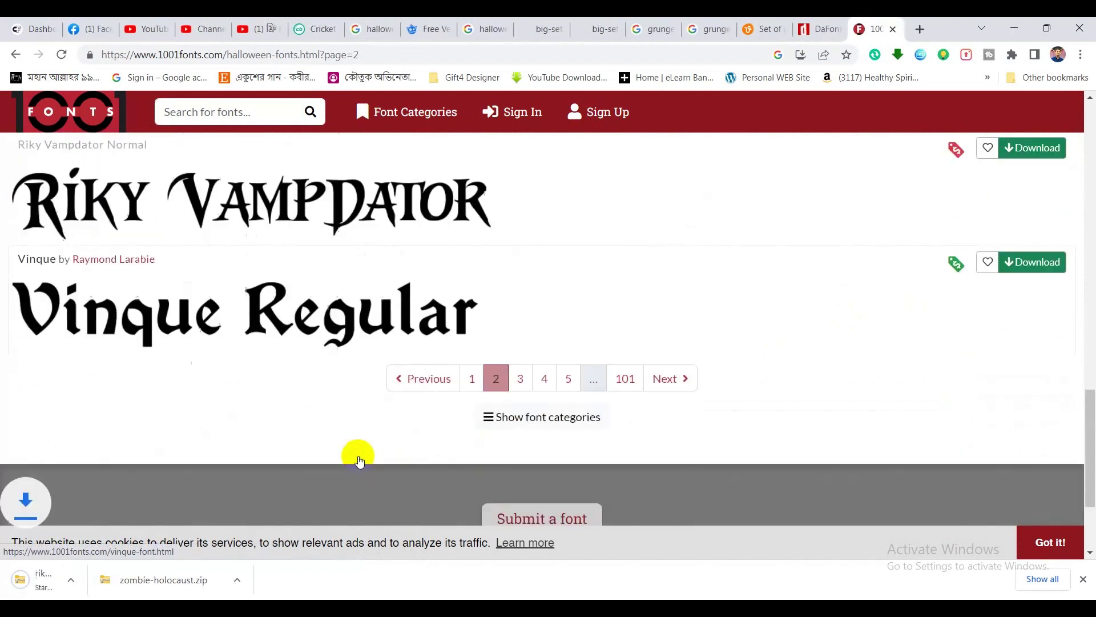
left_click(518, 387)
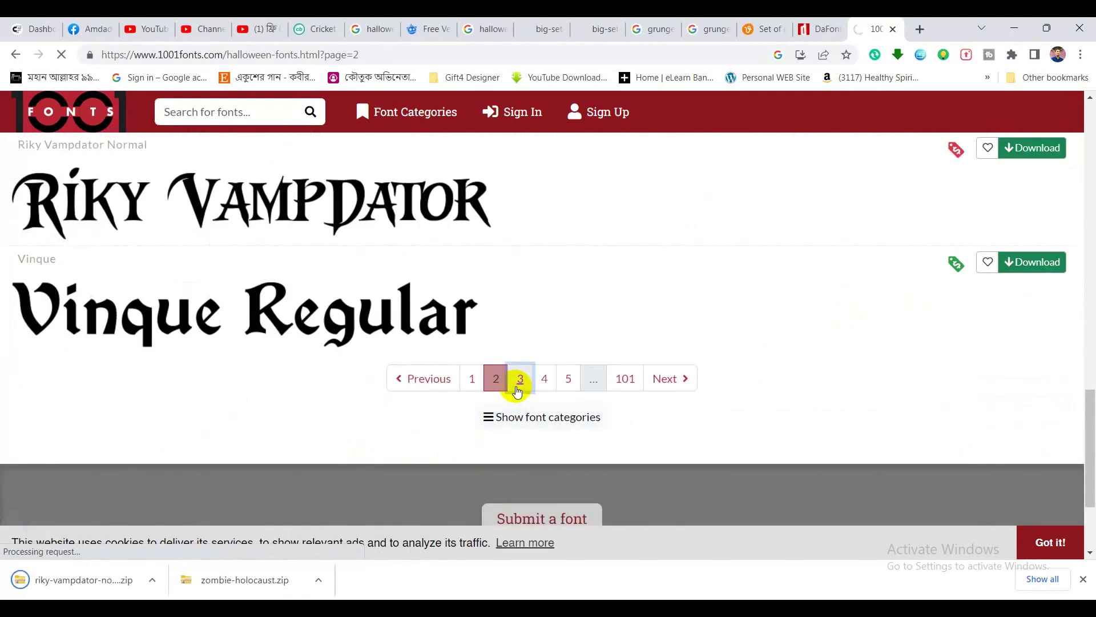
scroll(517, 391, "down", 2)
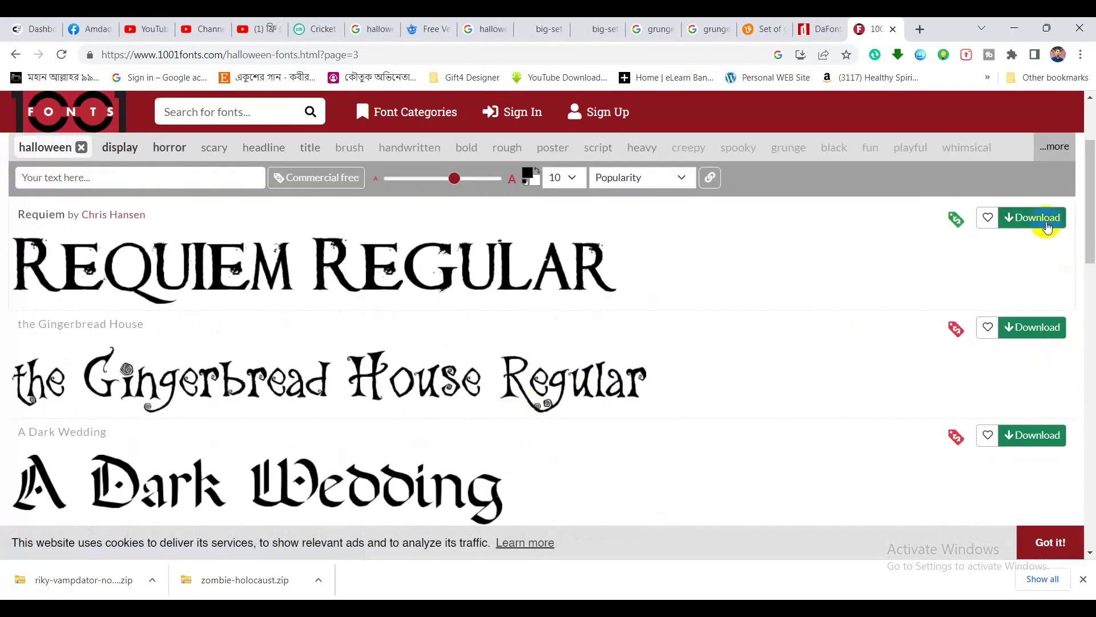
left_click(1033, 218)
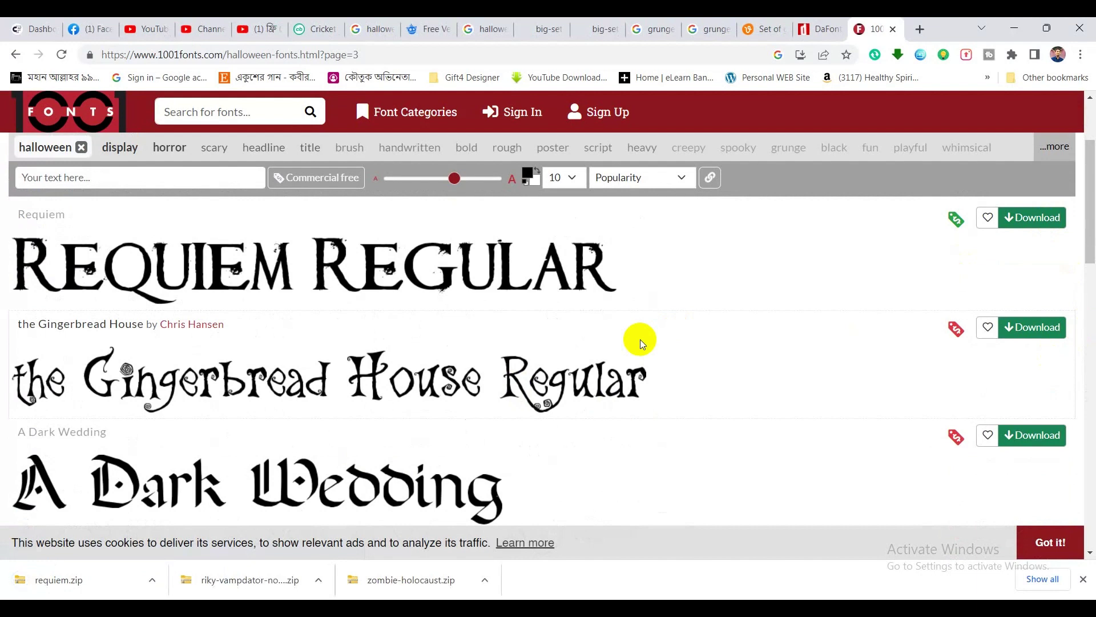
scroll(641, 343, "down", 1)
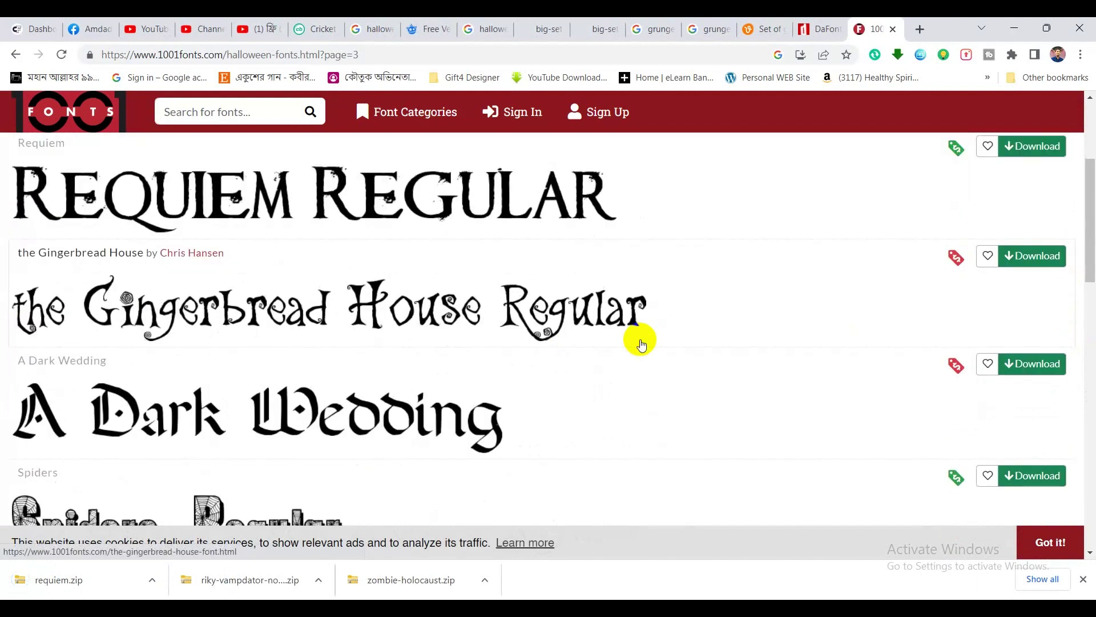
scroll(642, 343, "down", 3)
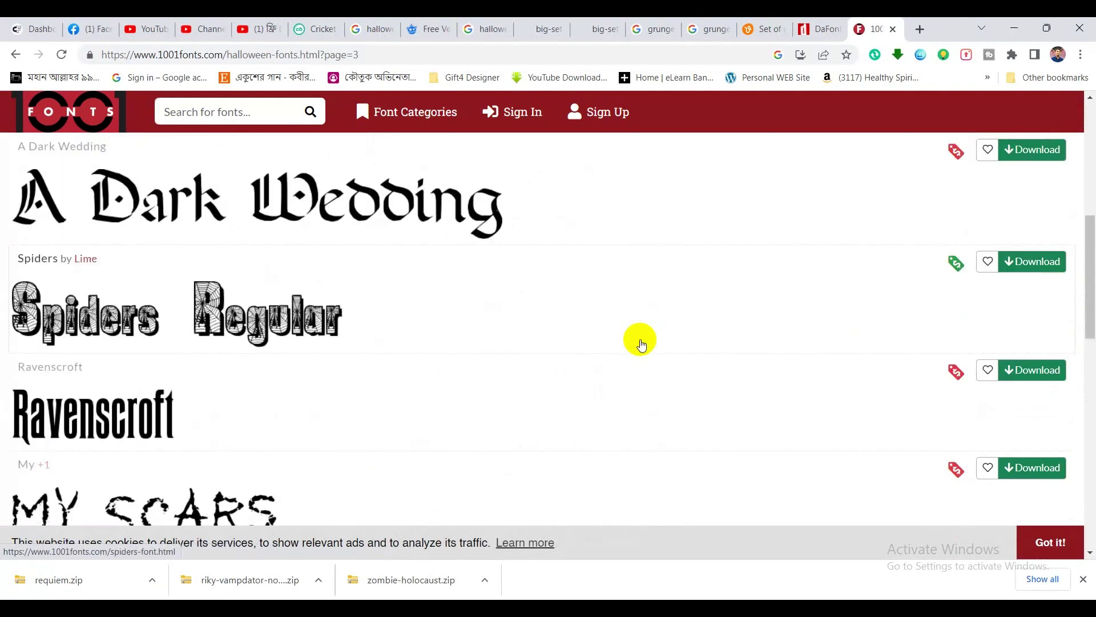
scroll(642, 343, "down", 3)
scroll(641, 343, "down", 3)
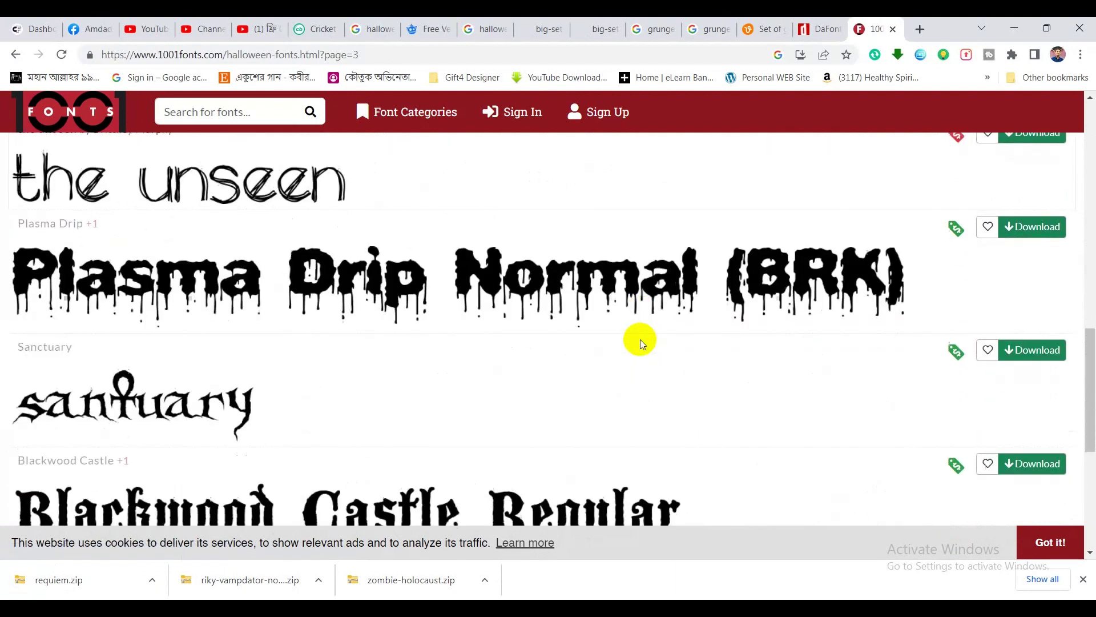
scroll(640, 343, "down", 2)
scroll(640, 343, "down", 3)
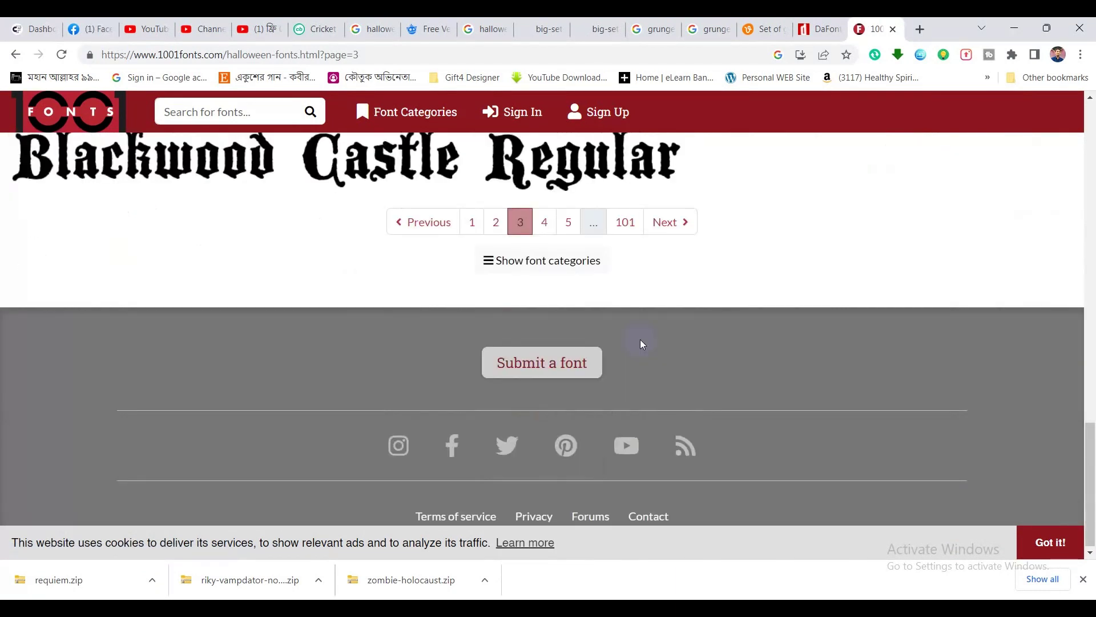
scroll(634, 342, "up", 1)
left_click(545, 293)
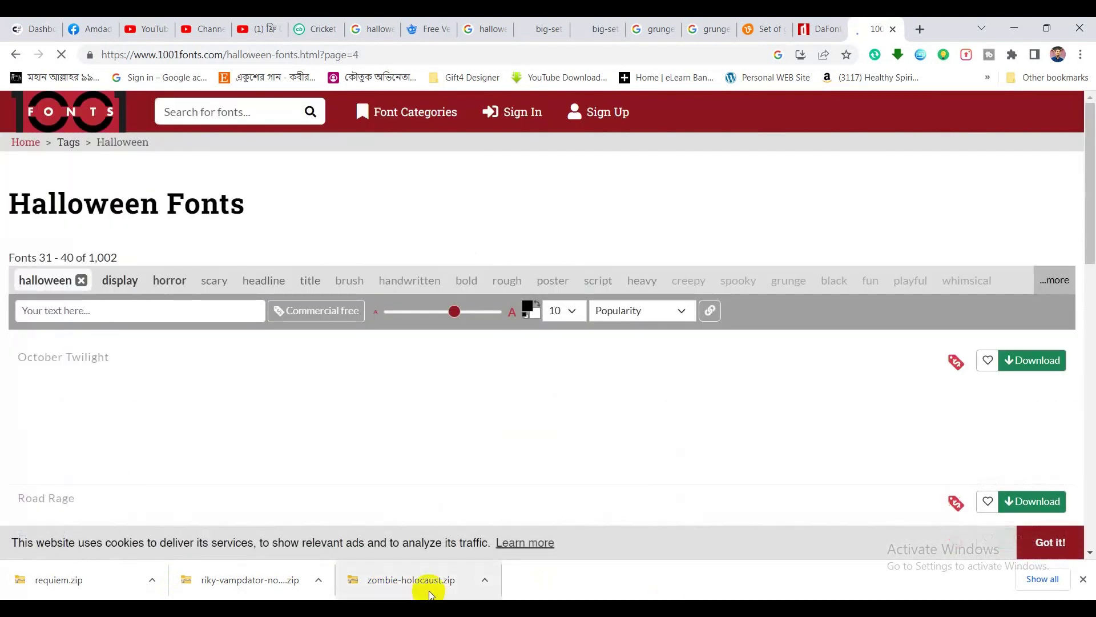
Install Zombie_Holocaust from the zip's Fonts folder, replacing the existing copy, then close the windows
left_click(428, 581)
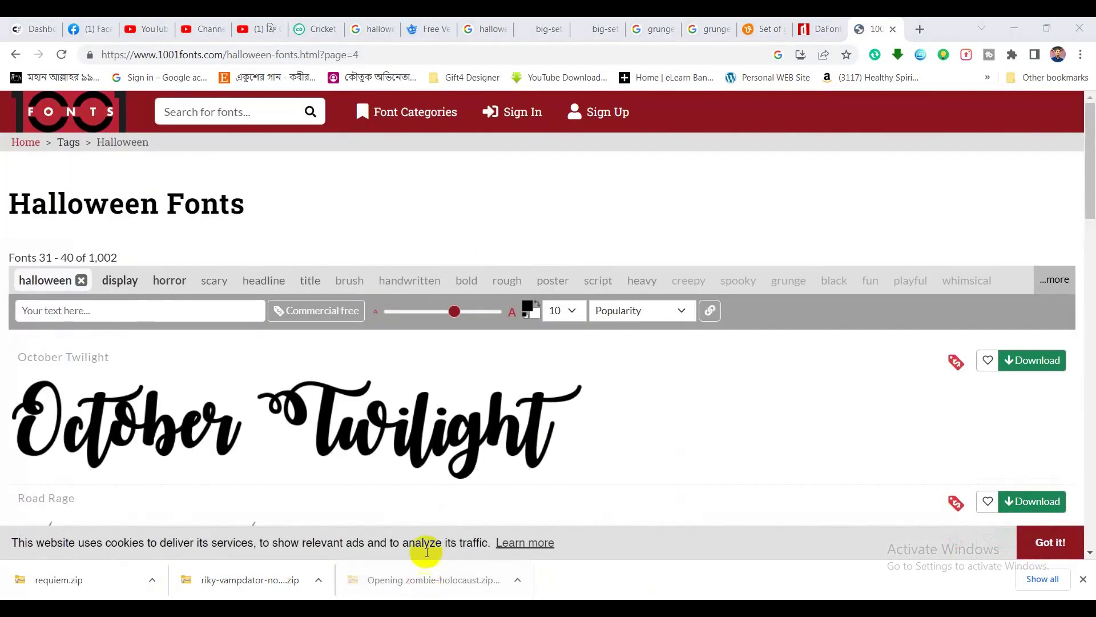
double_click(351, 176)
left_click(363, 175)
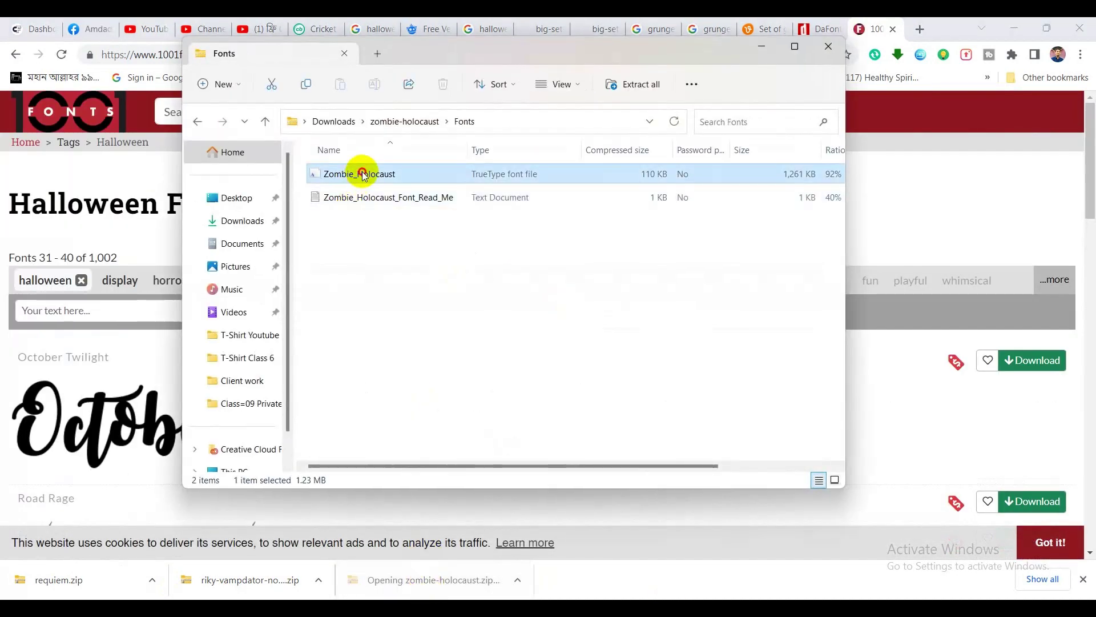
double_click(362, 174)
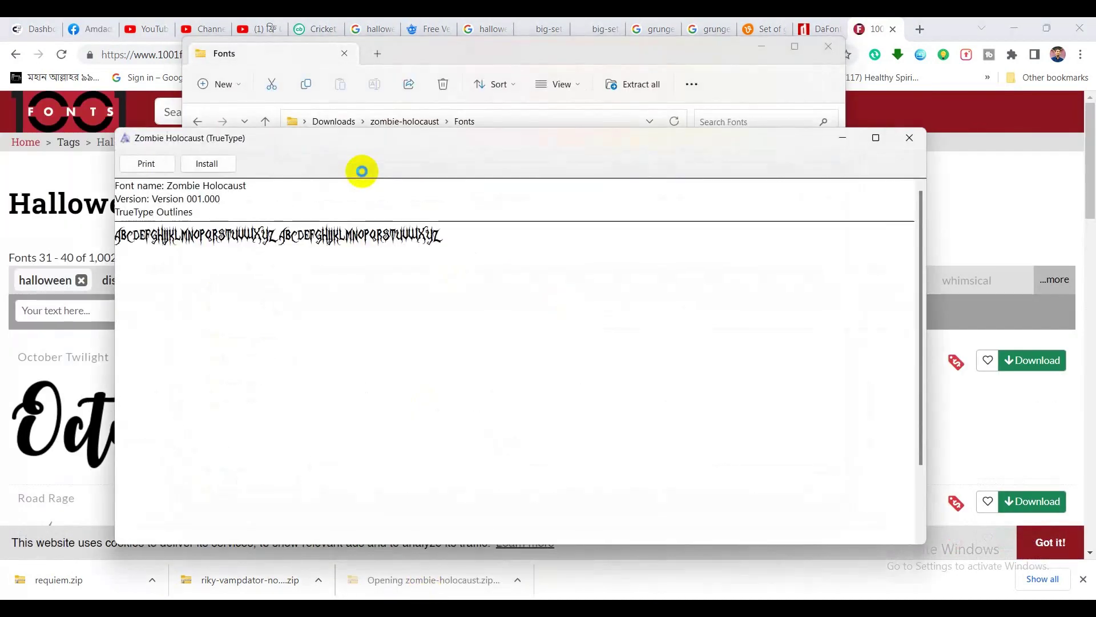
left_click(222, 166)
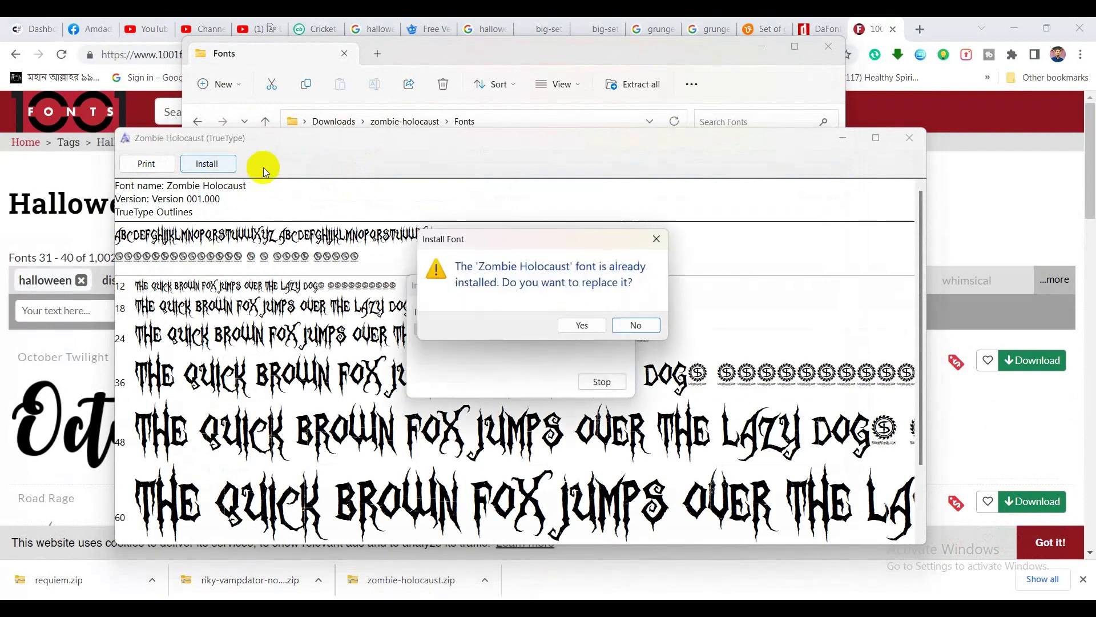
left_click(580, 326)
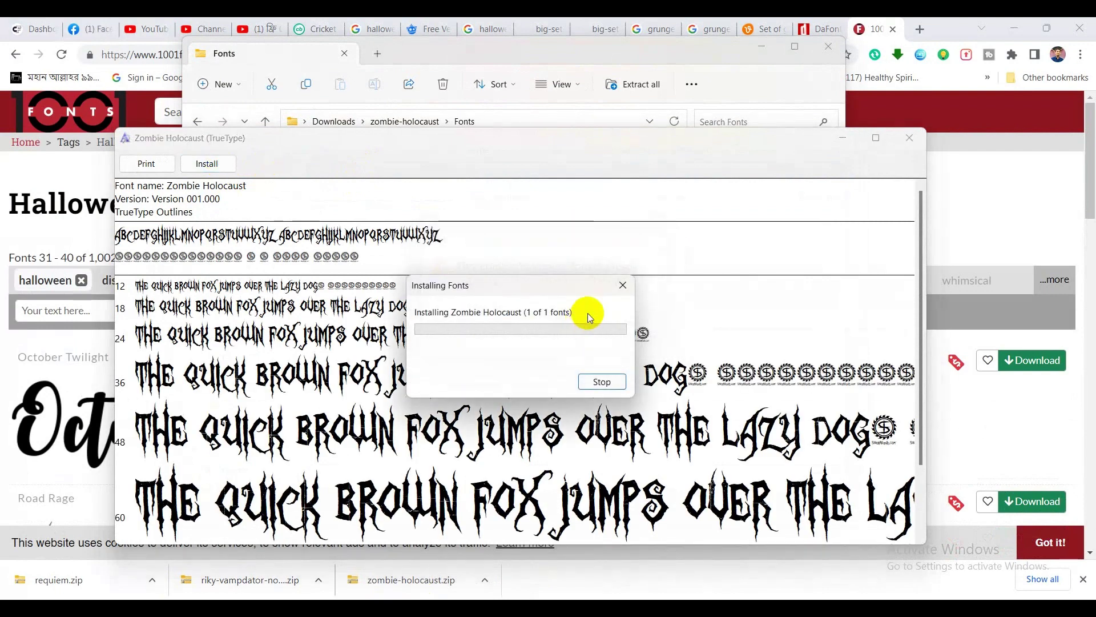
left_click(909, 137)
left_click(828, 46)
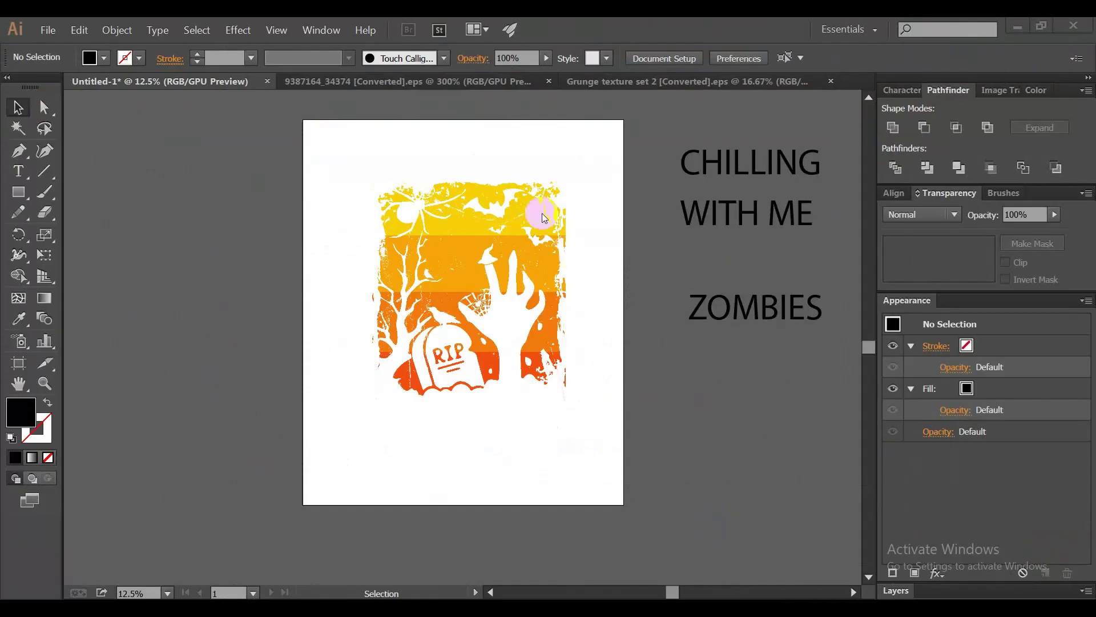
Set the CHILLING text in the Zombie Holocaust font
left_click(730, 155)
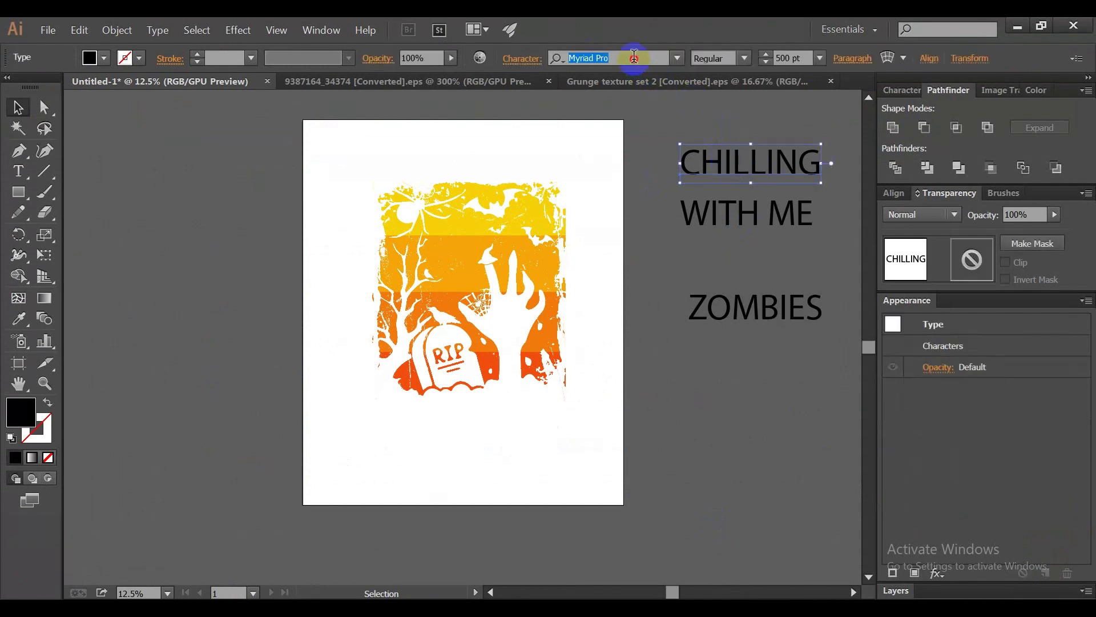
type("zom")
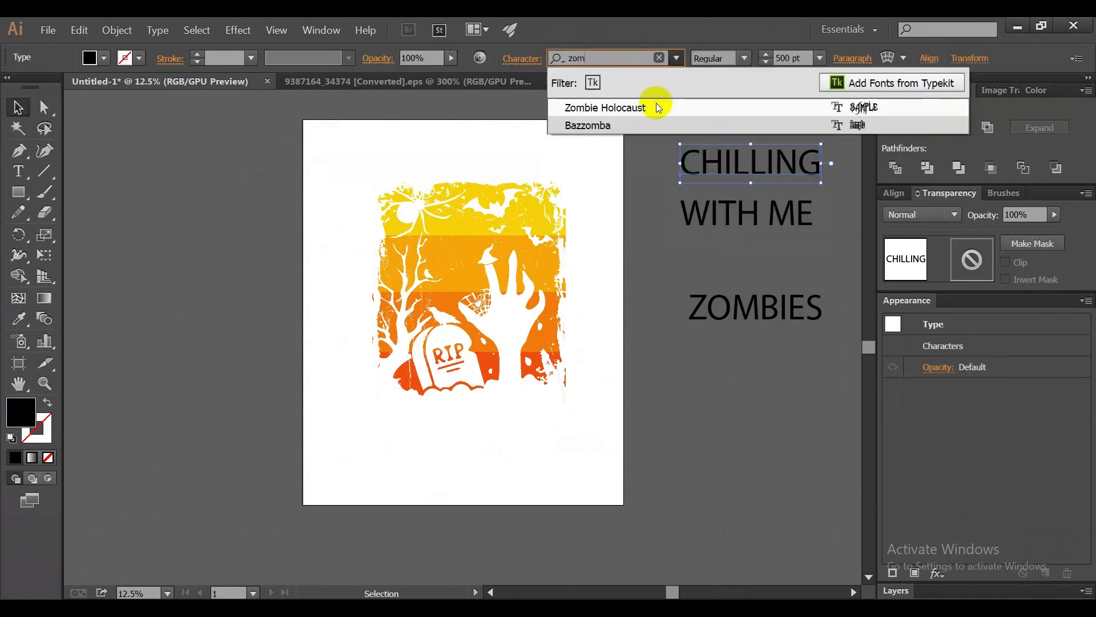
left_click(660, 109)
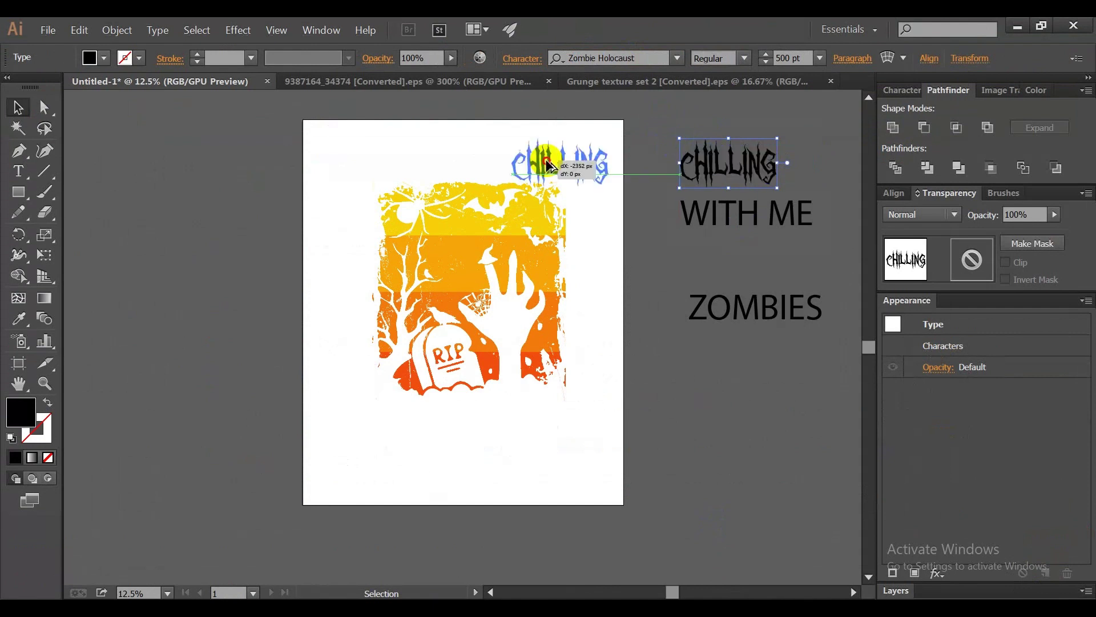
Place a copy of CHILLING at the artboard top and enlarge it
left_click_drag(717, 165, 441, 158)
left_click(158, 29)
mouse_move(189, 245)
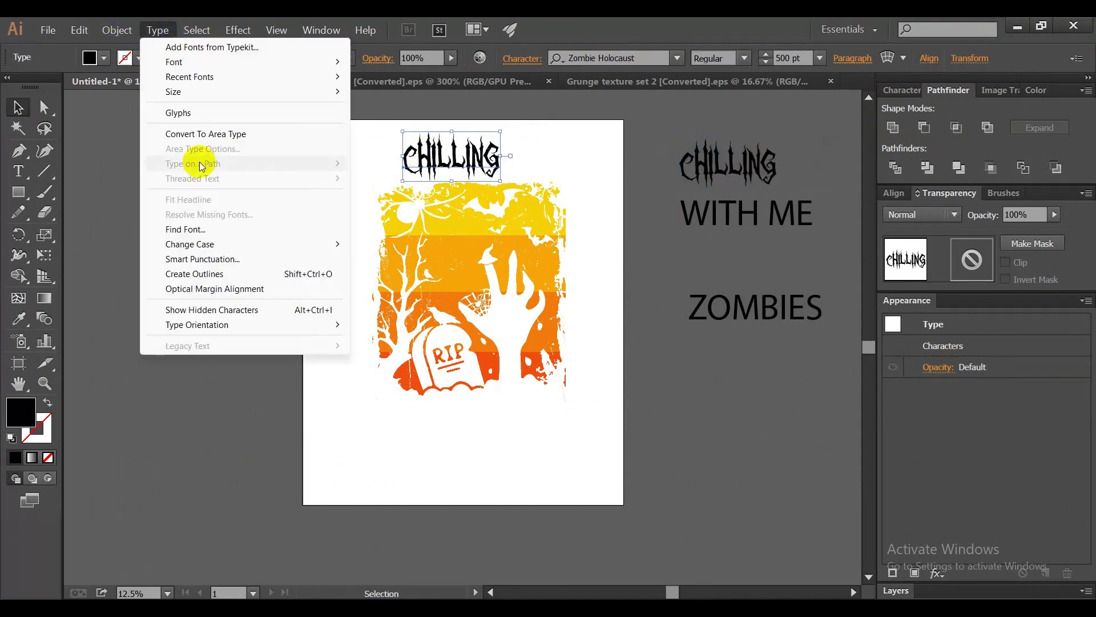
left_click(412, 274)
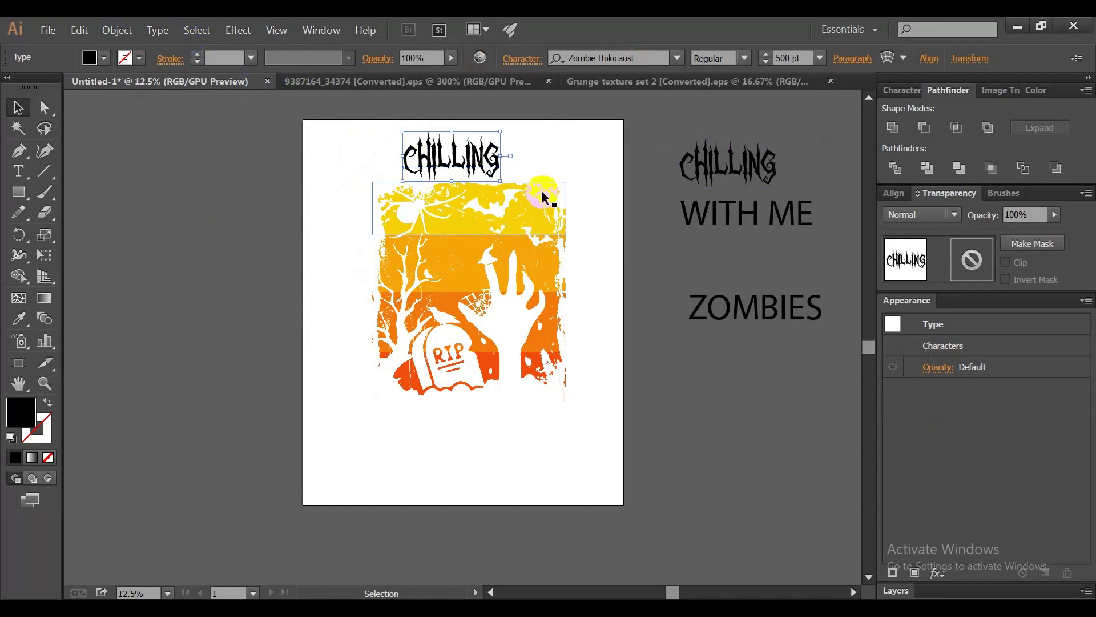
left_click_drag(501, 159, 568, 171)
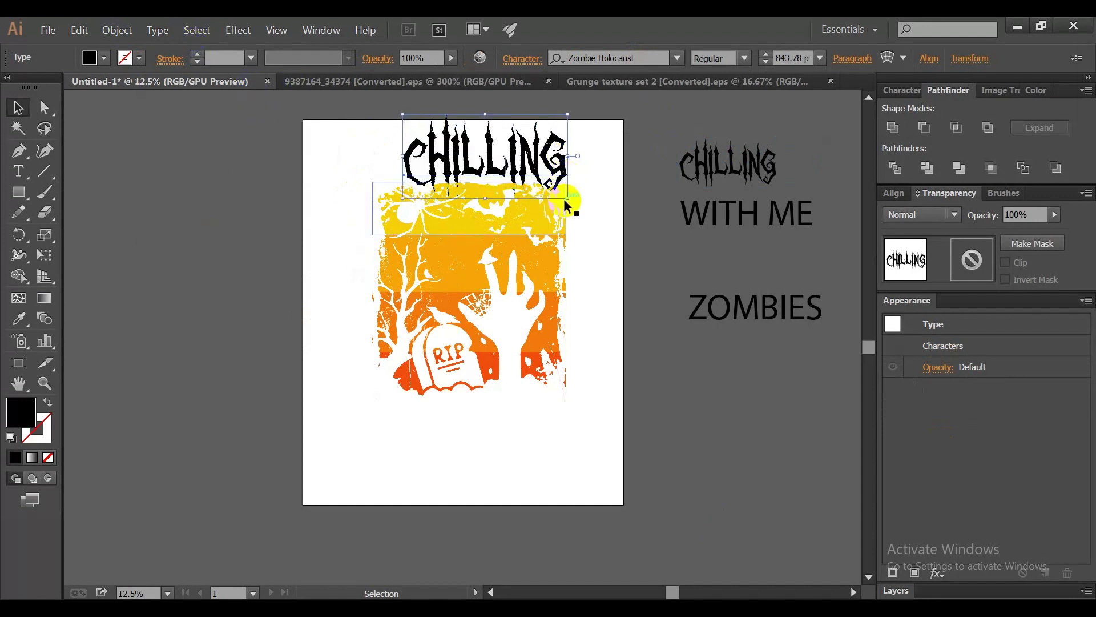
left_click(599, 196)
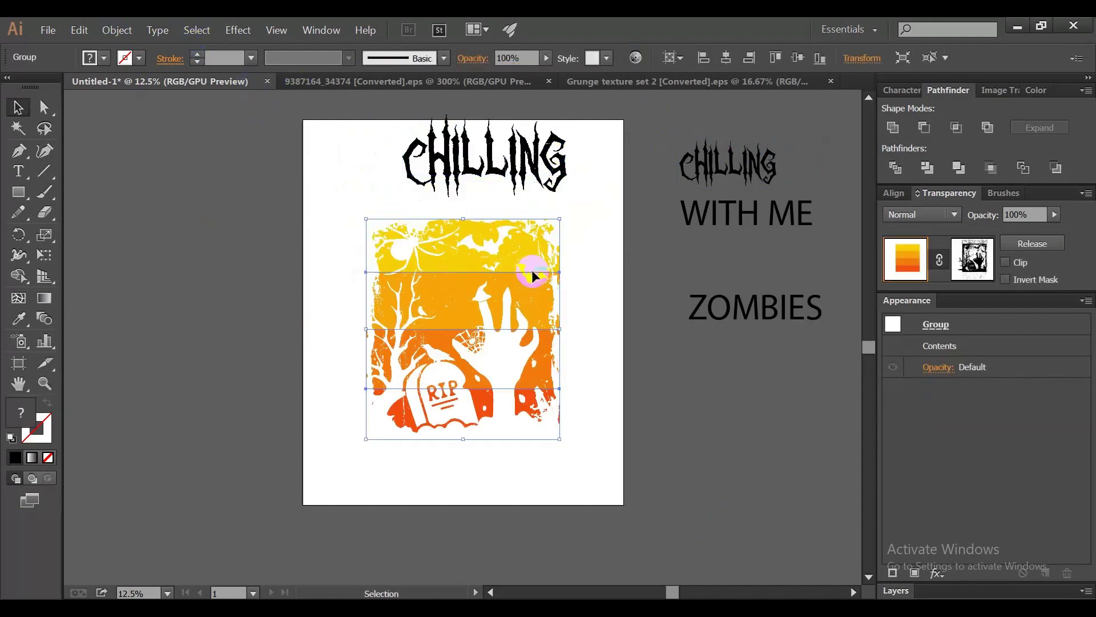
Lower the orange panel and widen CHILLING across the panel's top
left_click_drag(554, 233, 550, 279)
left_click(591, 231)
mouse_move(564, 160)
left_mouse_down()
mouse_move(540, 191)
mouse_move(565, 192)
left_mouse_up()
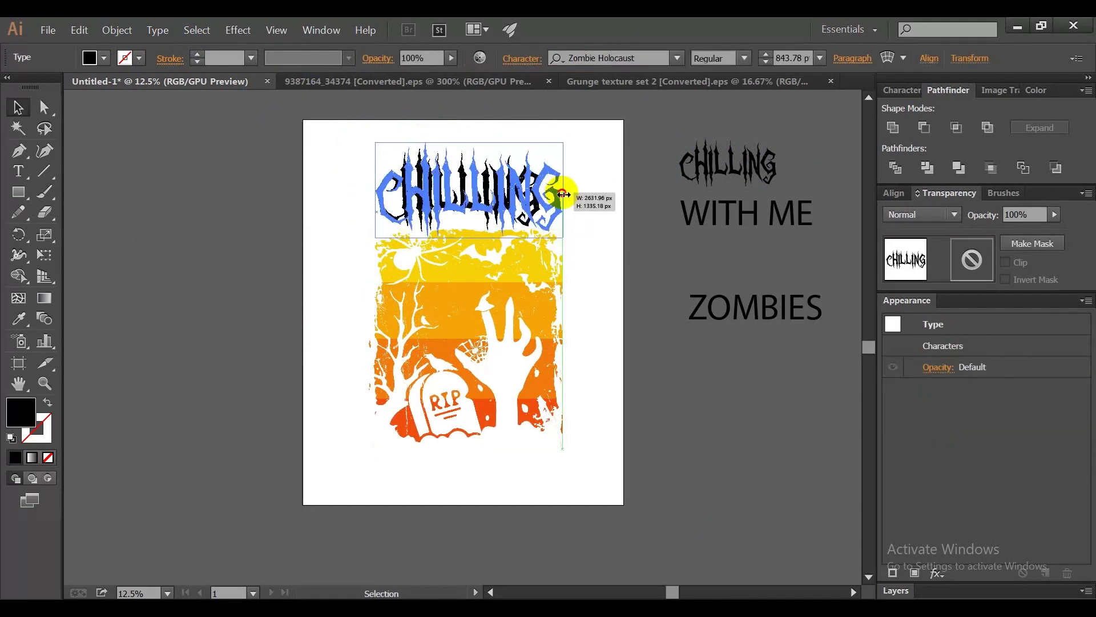
left_click(588, 199)
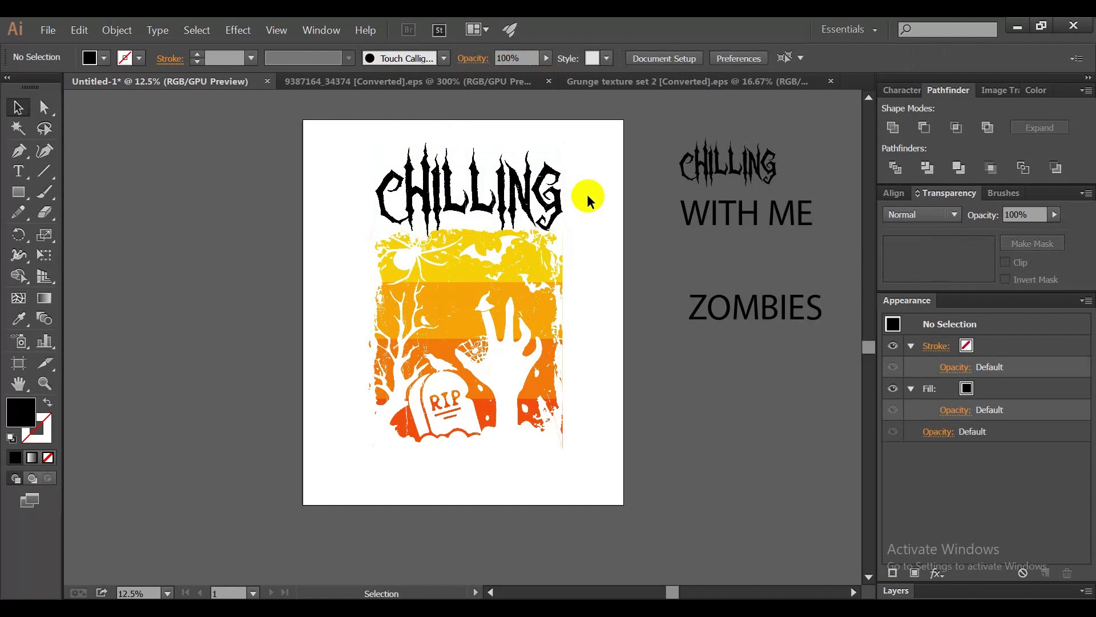
Eyedropper CHILLING's Zombie Holocaust font onto the WITH ME text
left_click(736, 215)
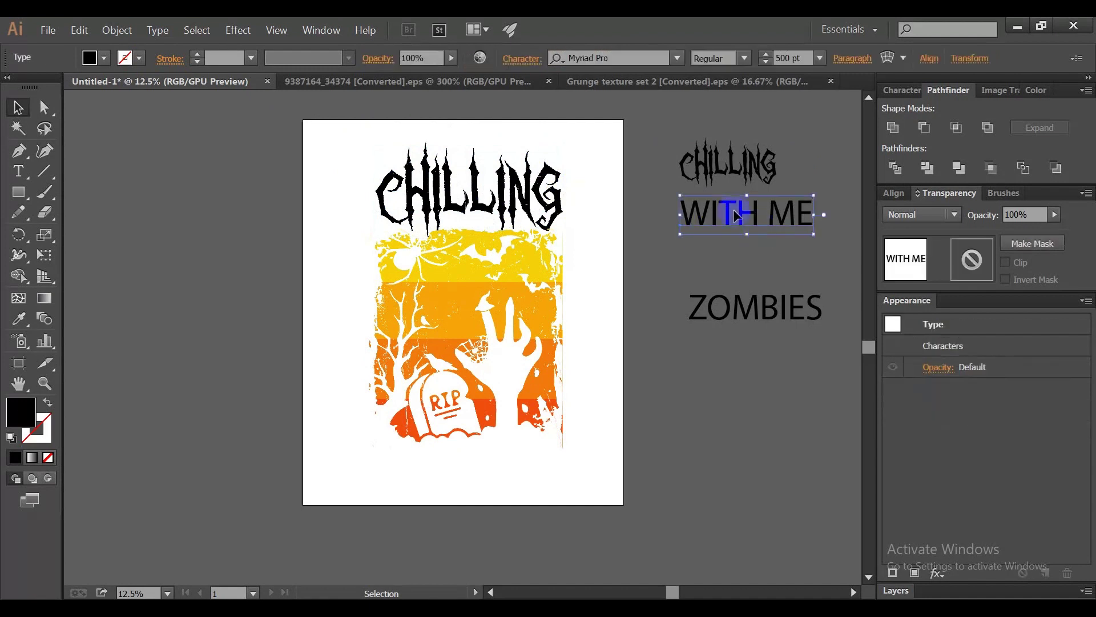
left_click(26, 323)
left_click(723, 163)
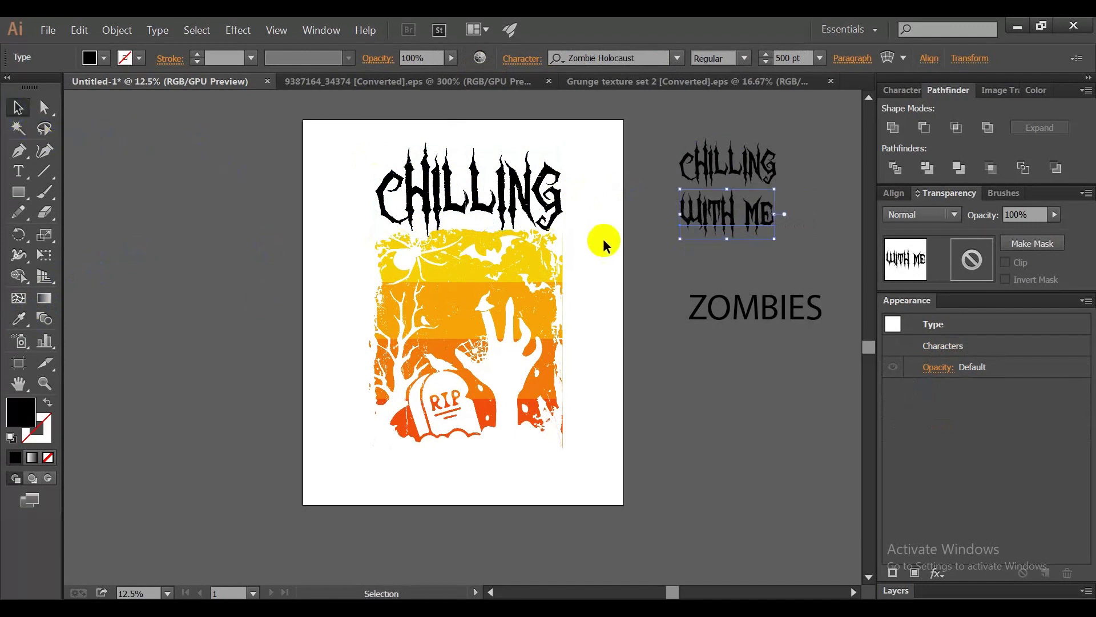
left_click_drag(776, 218, 490, 245)
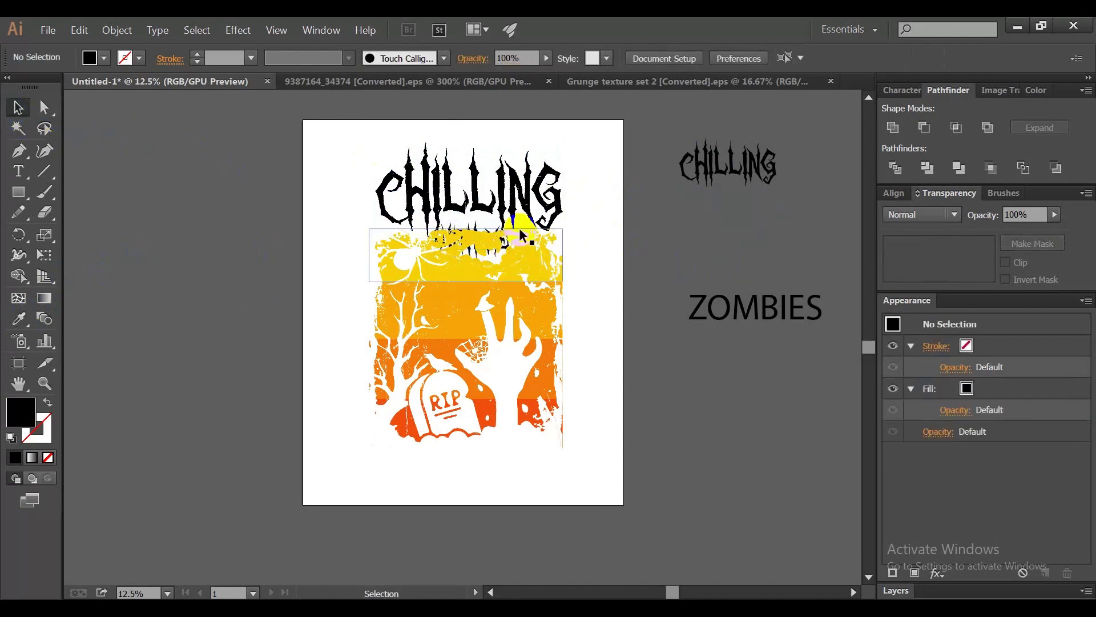
key("ctrl+z")
left_click_drag(721, 228, 705, 213)
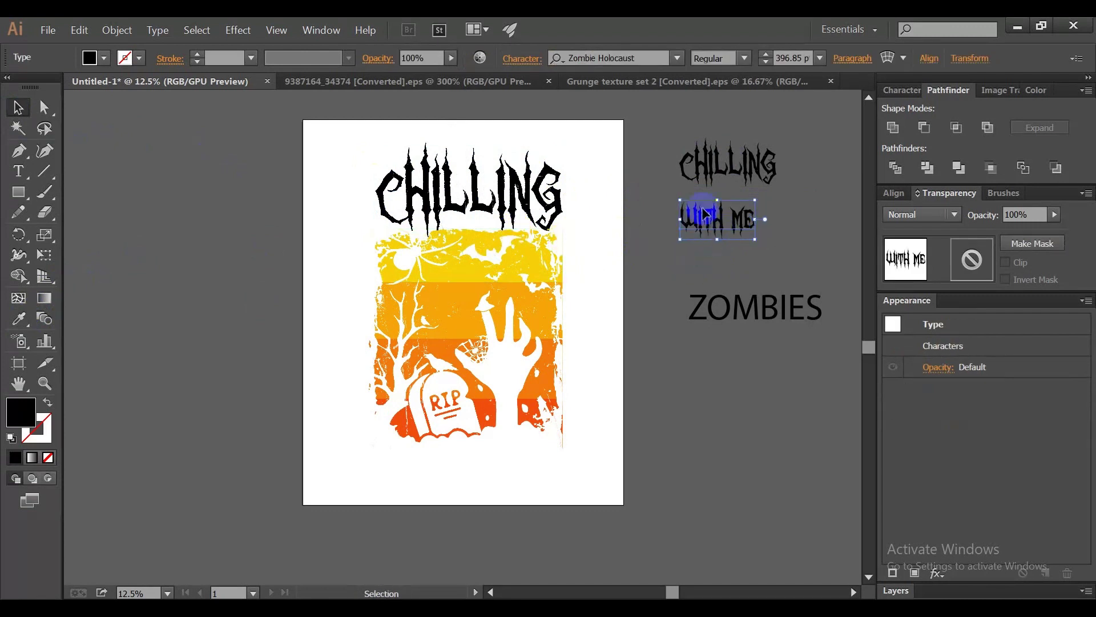
Apply the Zombie Holocaust font to ZOMBIES and move it to the artboard bottom
left_click(746, 303)
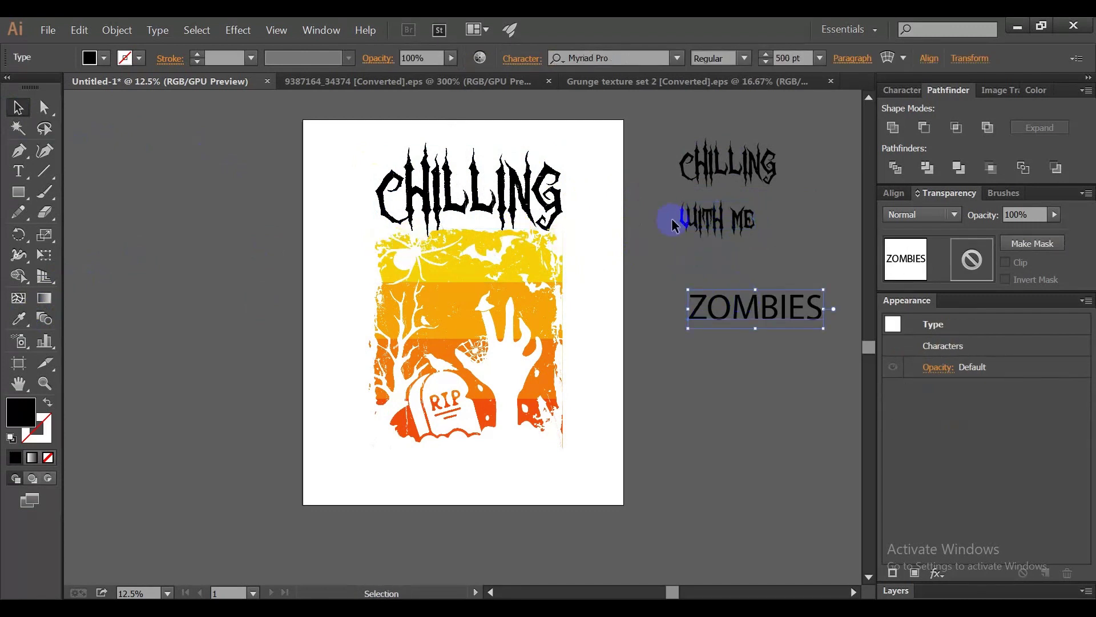
left_click(19, 318)
left_click(17, 107)
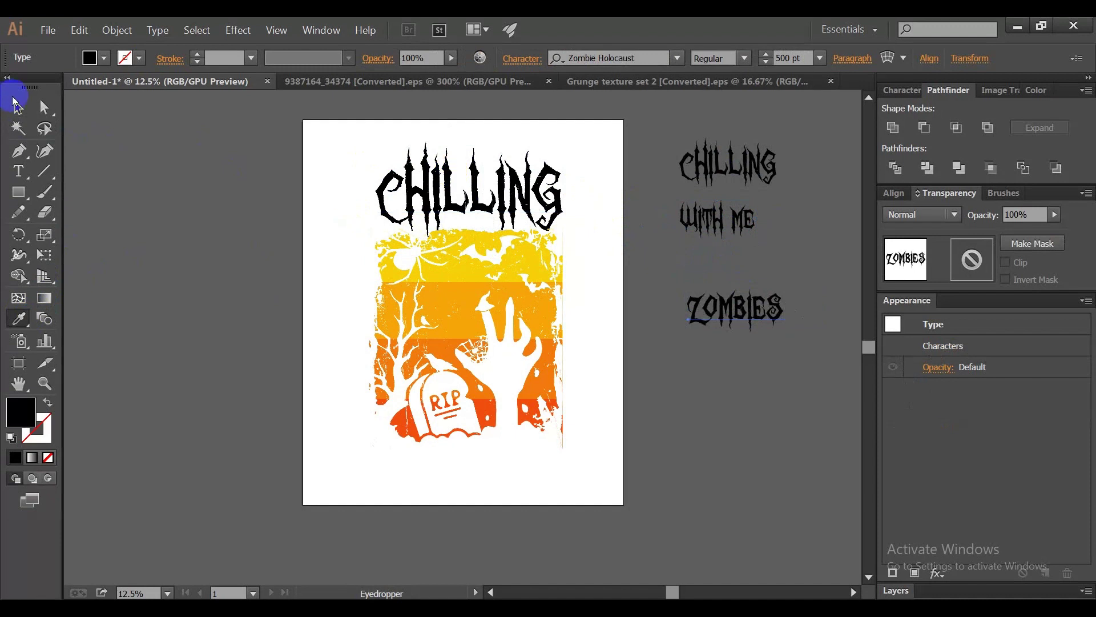
left_click(766, 339)
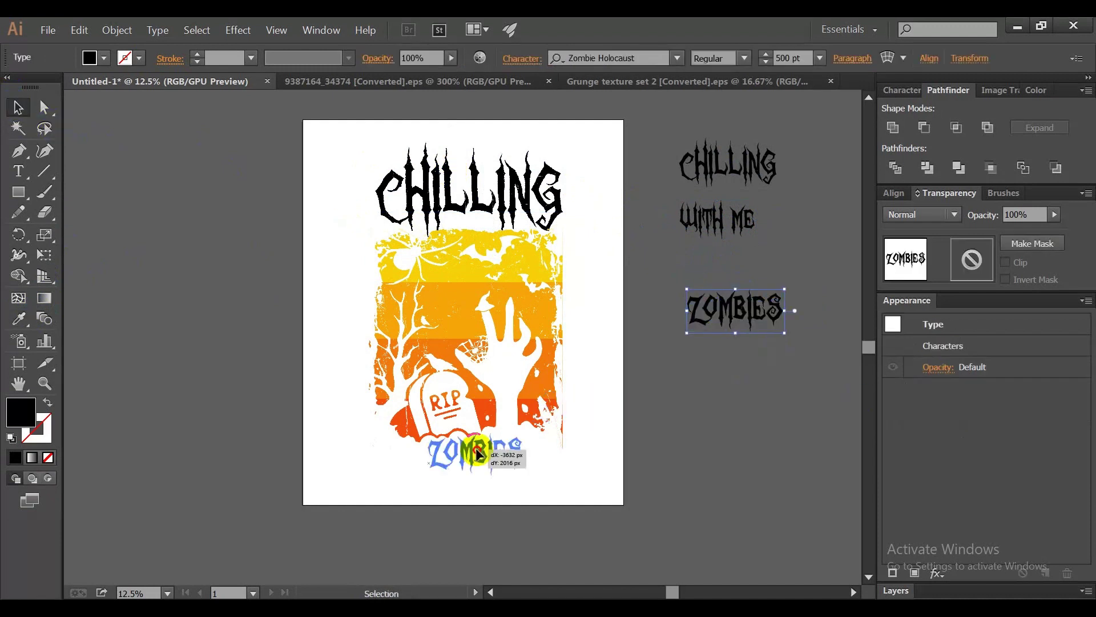
mouse_move(750, 324)
left_mouse_down()
mouse_move(440, 476)
mouse_move(811, 347)
mouse_move(760, 314)
left_mouse_up()
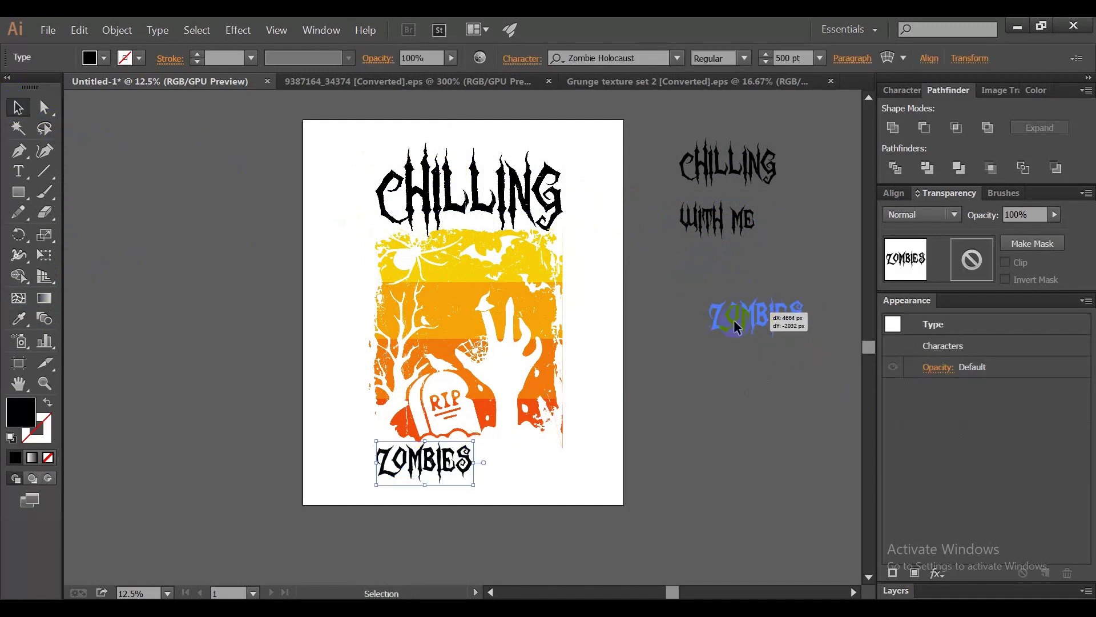
Convert ZOMBIES to outlines and stretch it wider across the panel bottom
left_click(411, 461)
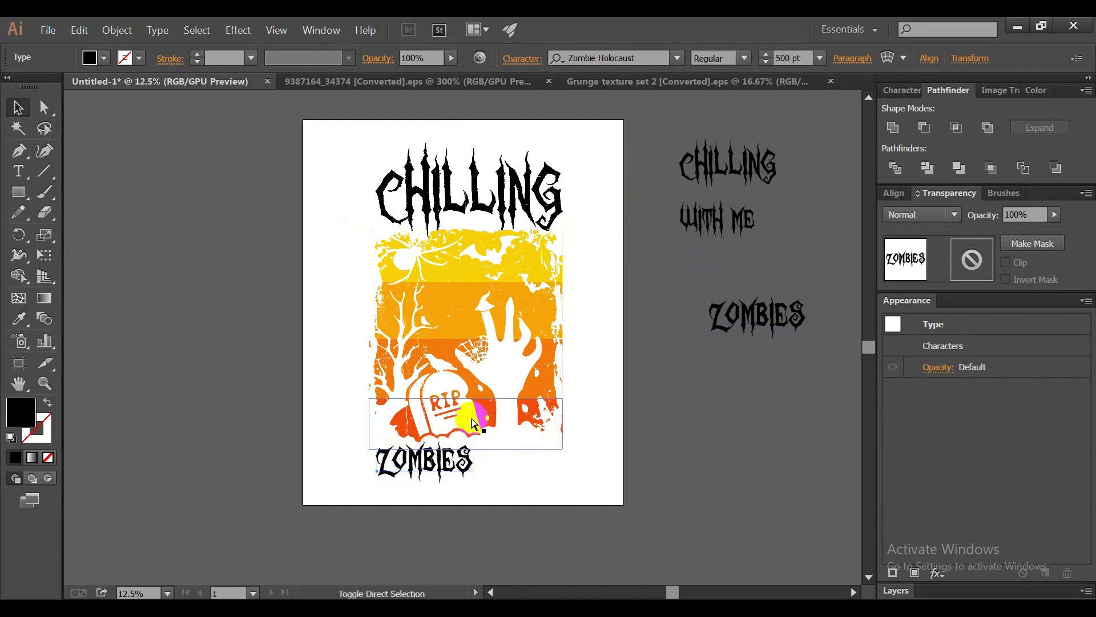
key("ctrl+shift+o")
left_click_drag(474, 462, 566, 468)
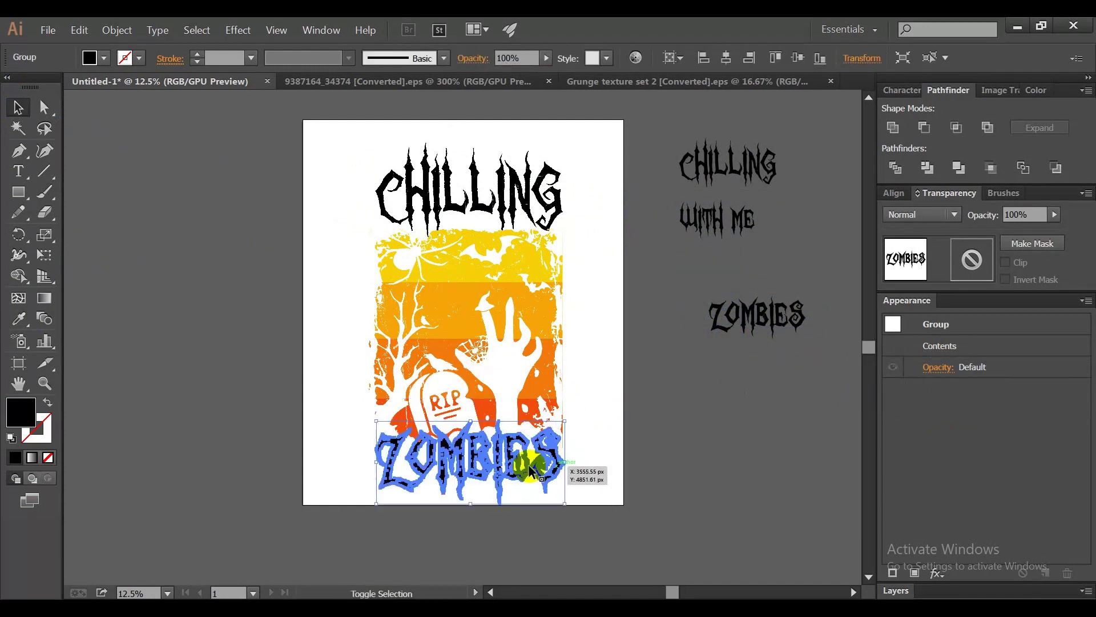
left_click_drag(376, 462, 376, 463)
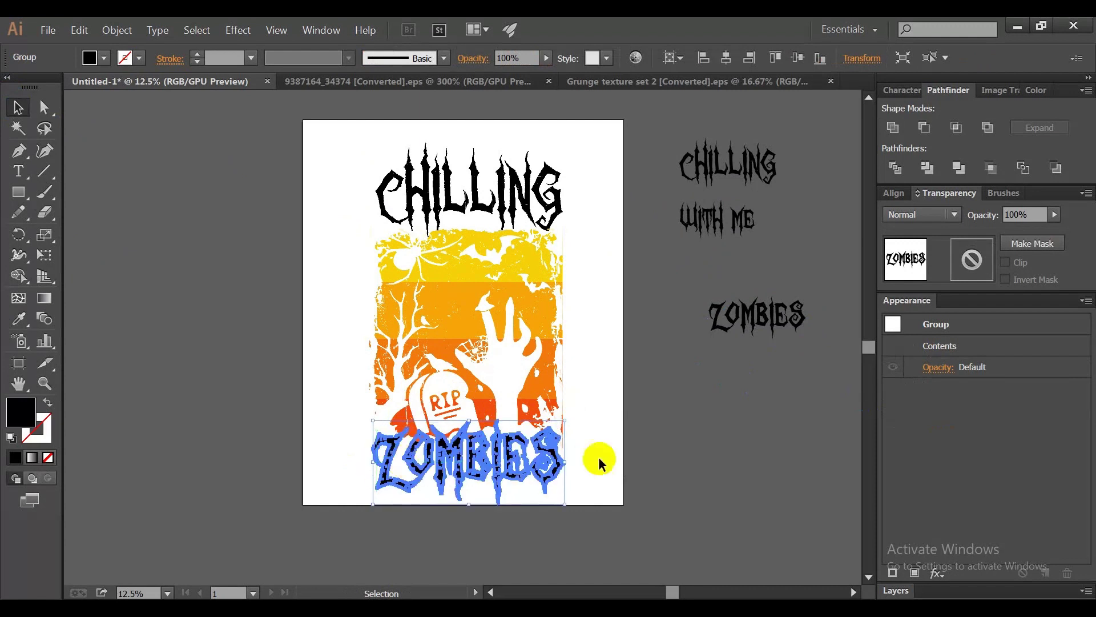
scroll(597, 453, "down", 2)
left_click_drag(558, 440, 563, 433)
left_click(605, 434)
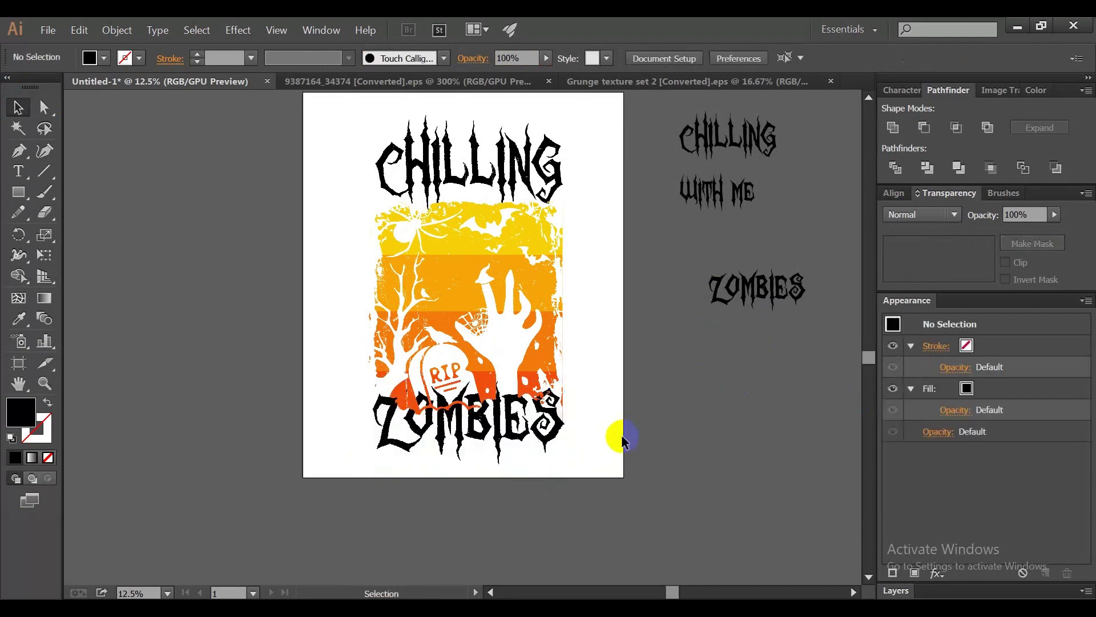
left_click(550, 439)
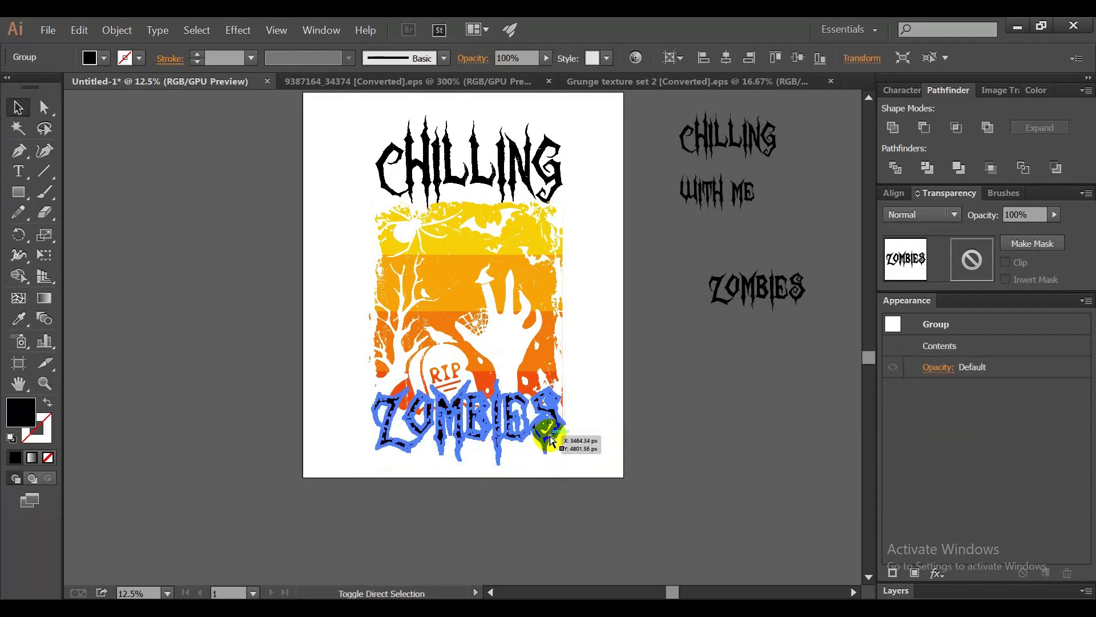
Apply a 20 px Offset Path to the outlined ZOMBIES lettering
left_click(117, 30)
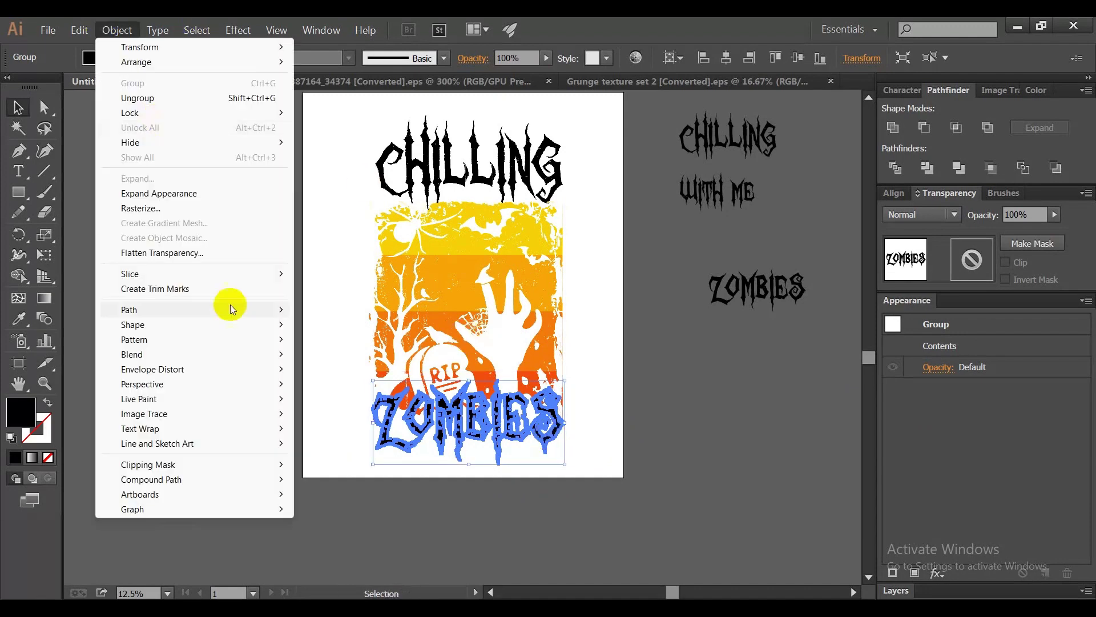
mouse_move(128, 310)
left_click(434, 360)
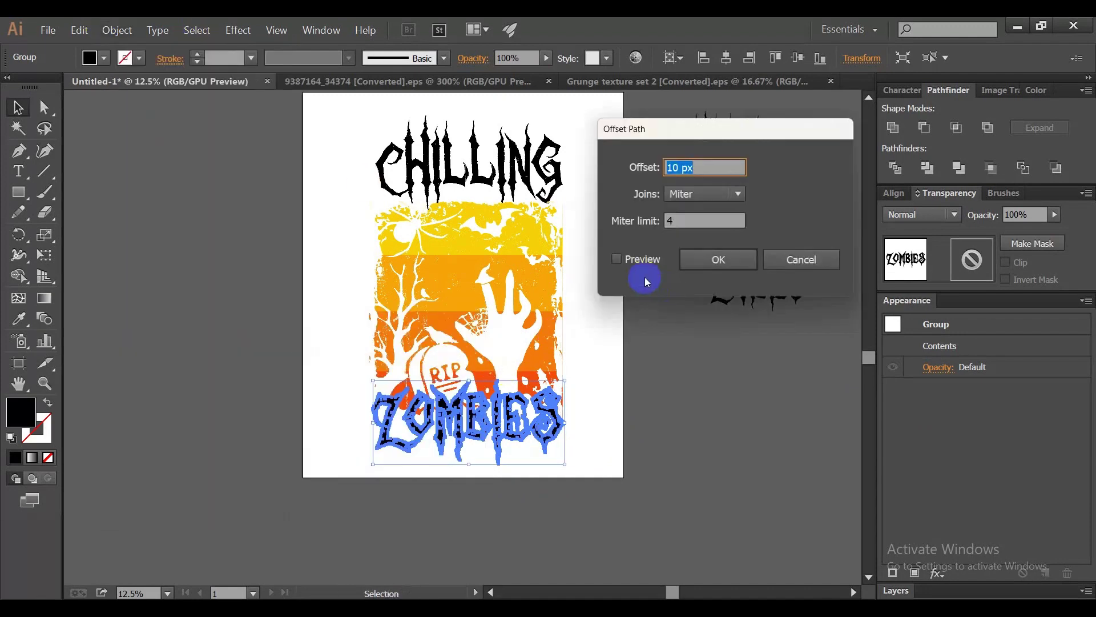
left_click(617, 259)
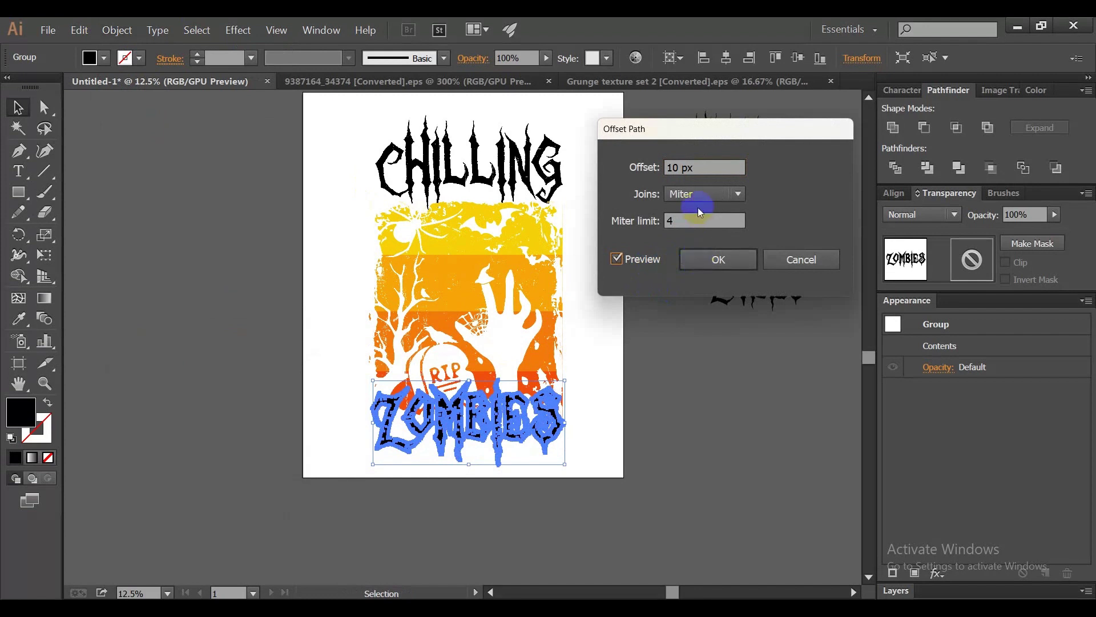
left_click(706, 170)
key("shift+Up")
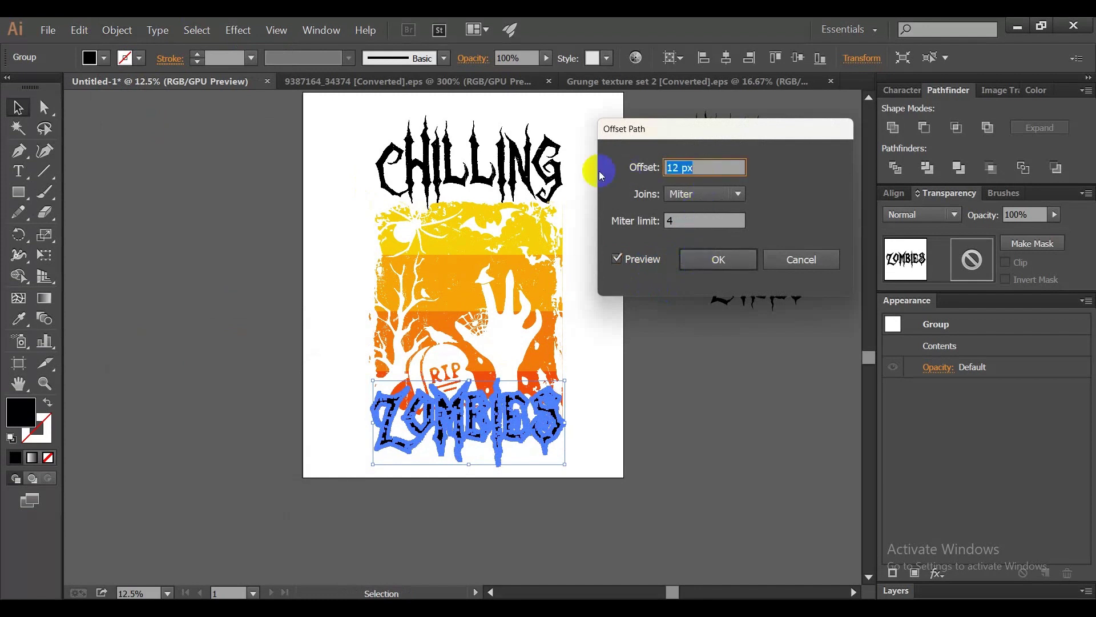
left_click(725, 264)
Select the masked striped panel group and enter its opacity mask
left_click(680, 269)
left_click(562, 323)
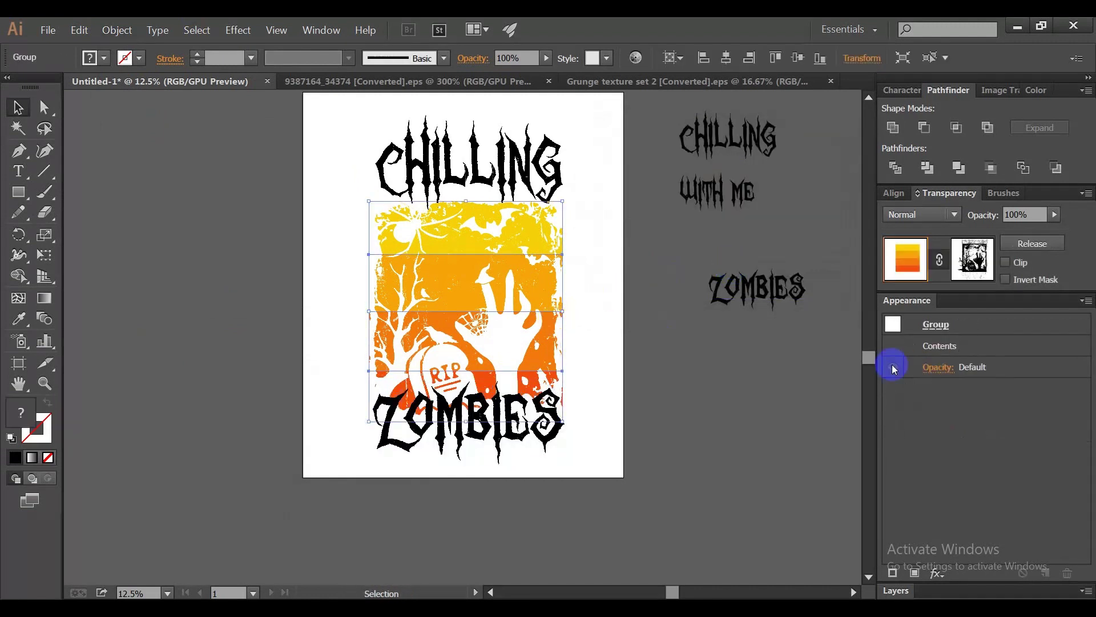
left_click(969, 262)
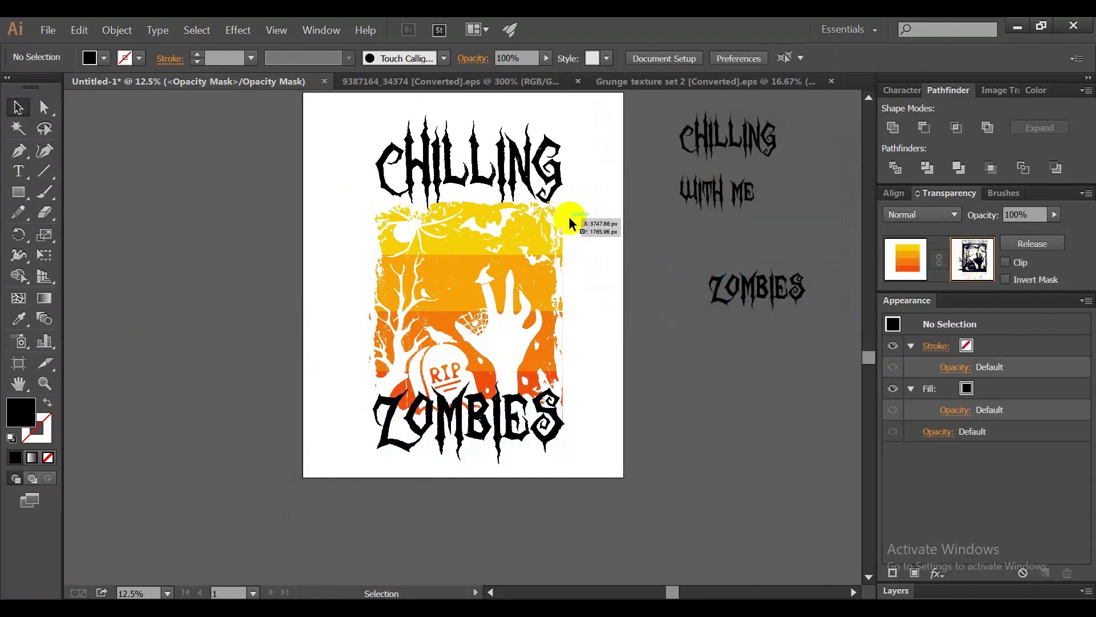
Nudge the mask artwork upward twice with Shift+Up
left_click_drag(591, 211, 360, 384)
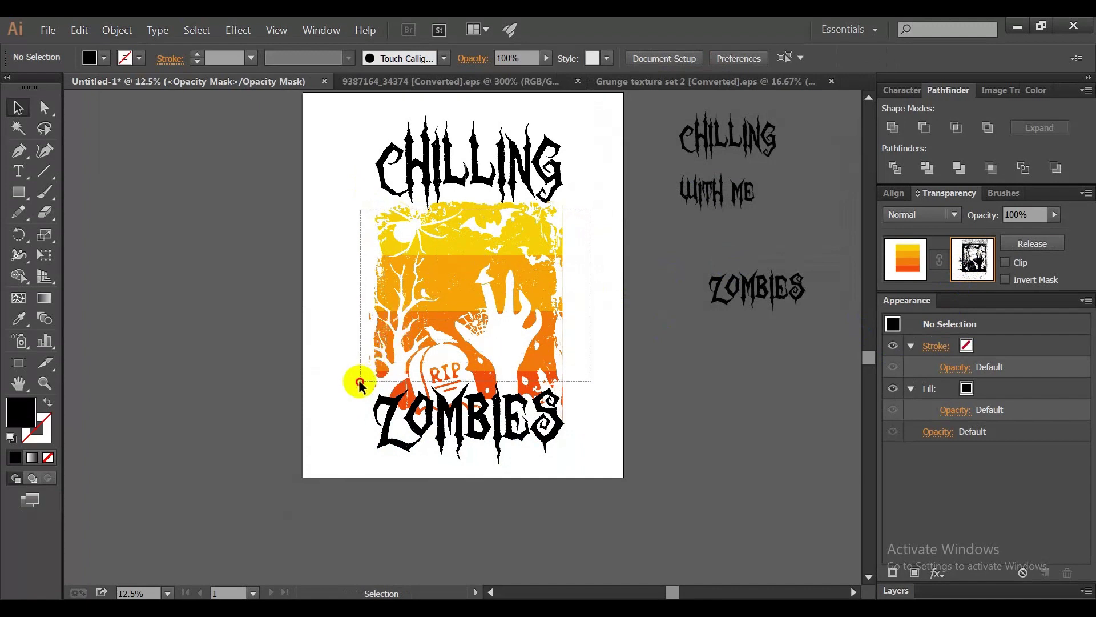
left_click(539, 363, "shift")
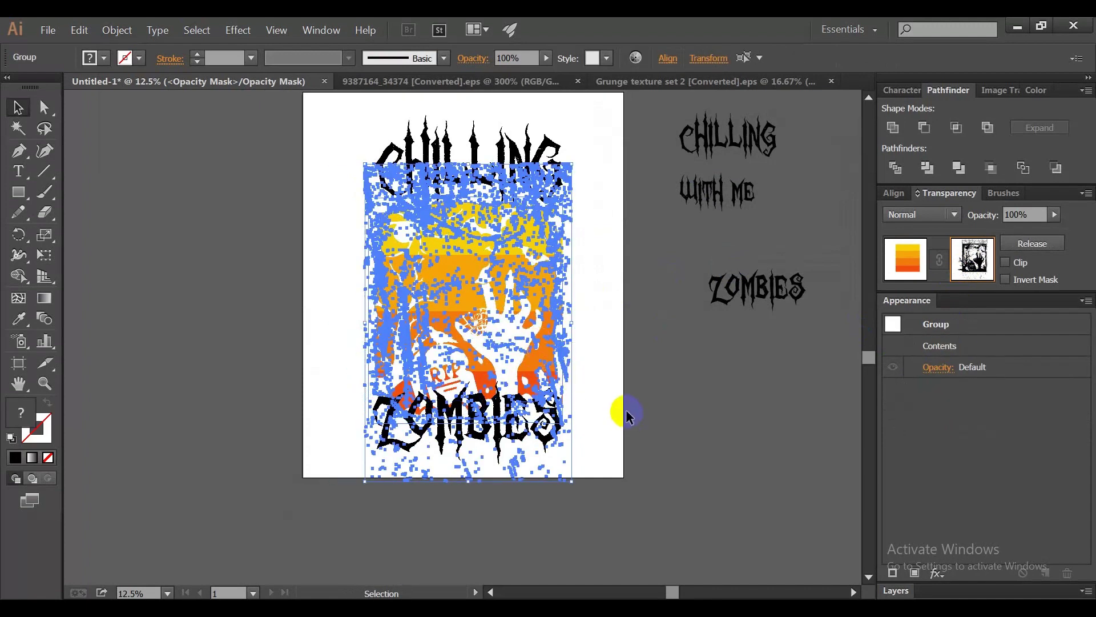
left_click(565, 343)
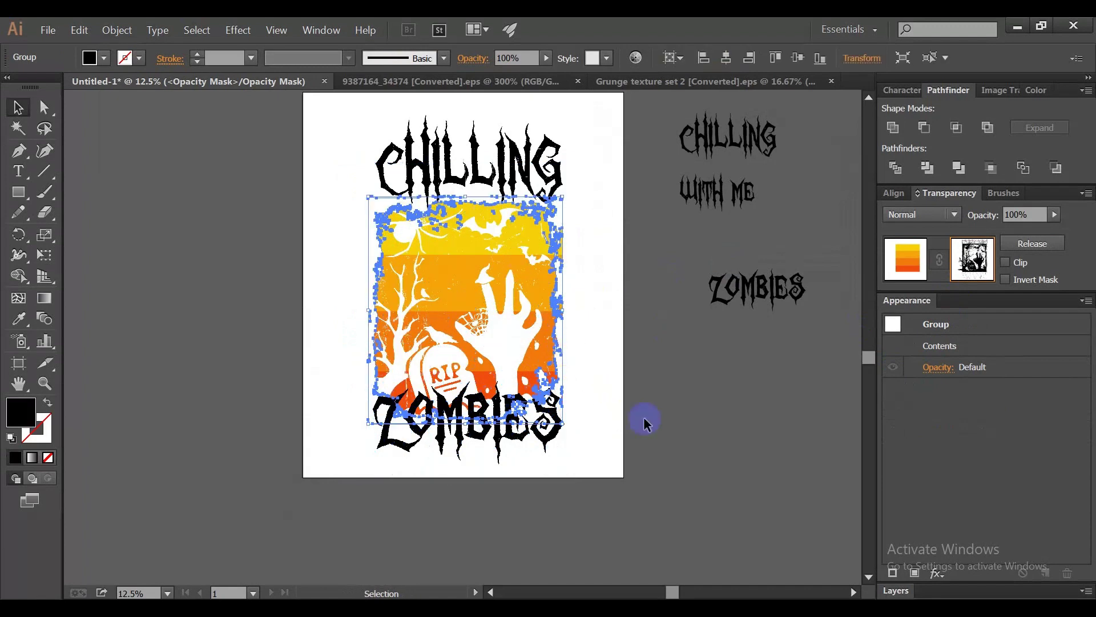
left_click(664, 427)
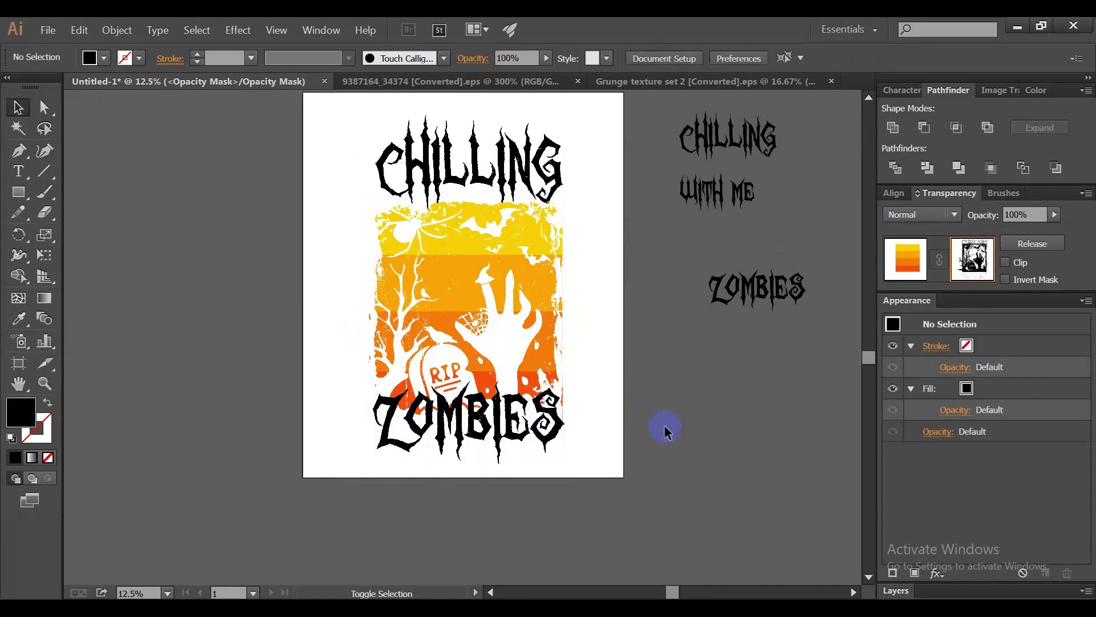
left_click(486, 333)
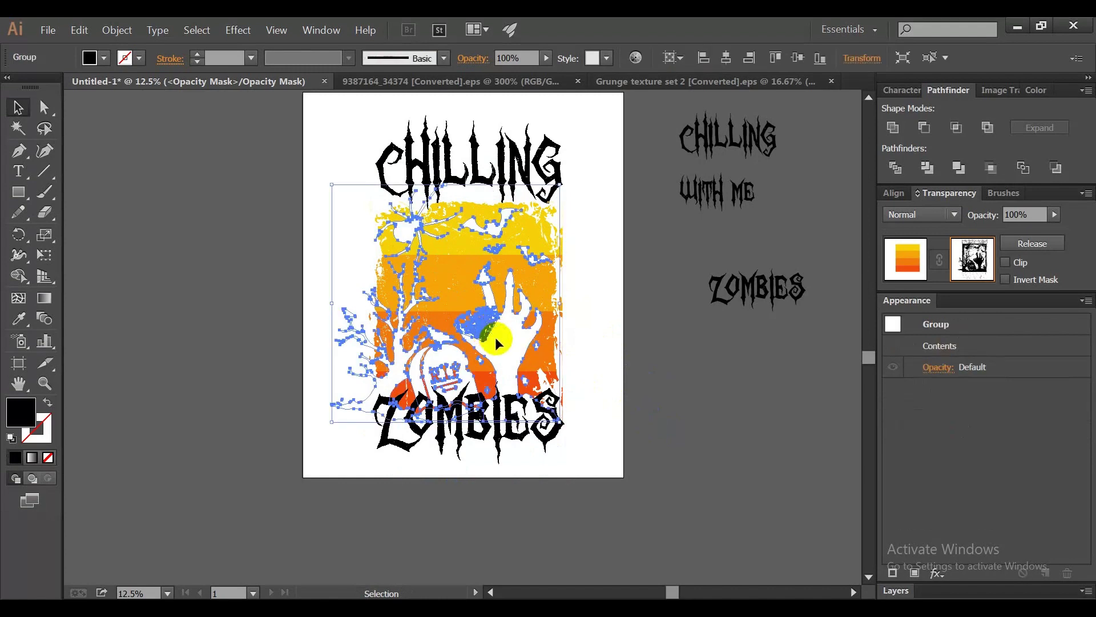
key("shift+Up")
key("shift+Up")
key("shift+Up")
key("shift+Up")
key("shift+Up")
key("shift+Up")
key("shift+Up")
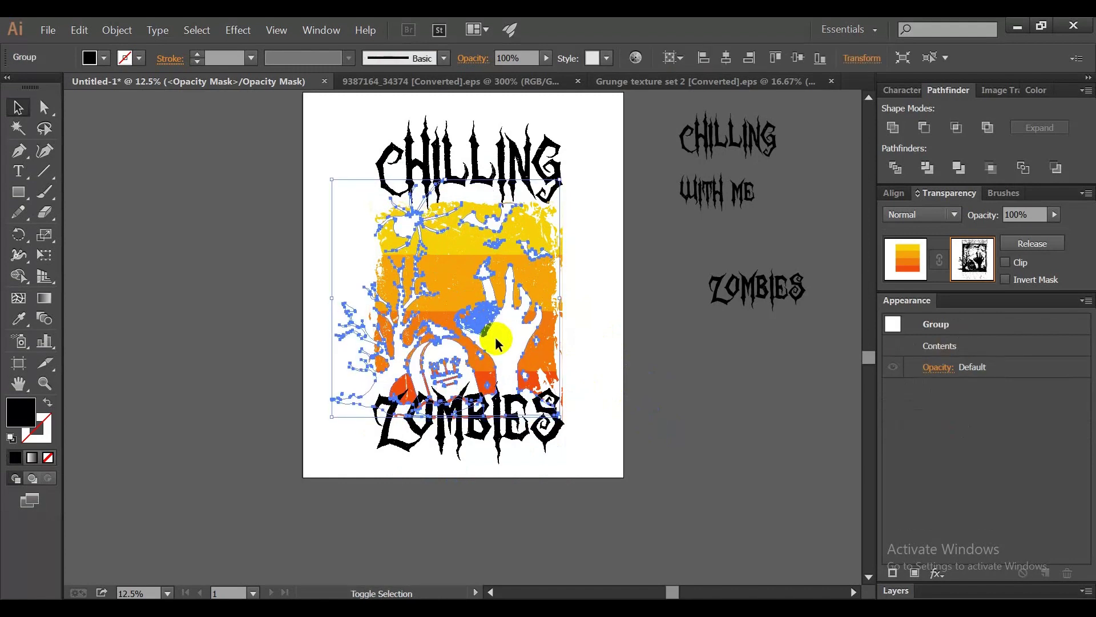
key("shift+Up")
key("shift+Up")
key("shift+Up")
key("shift+Up")
key("shift+Up")
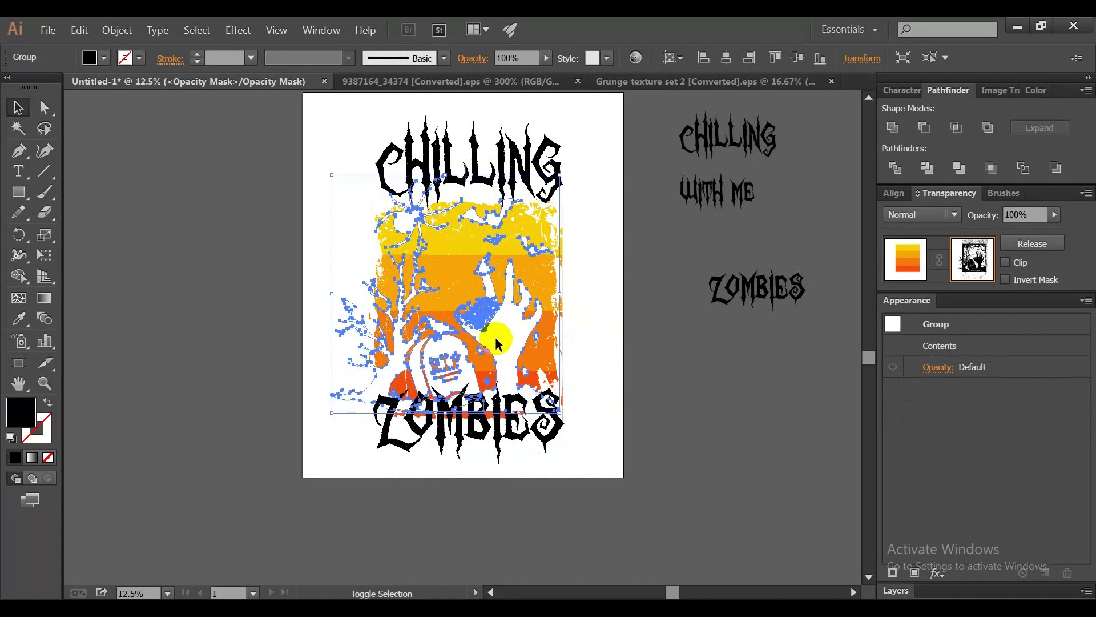
left_click(655, 443)
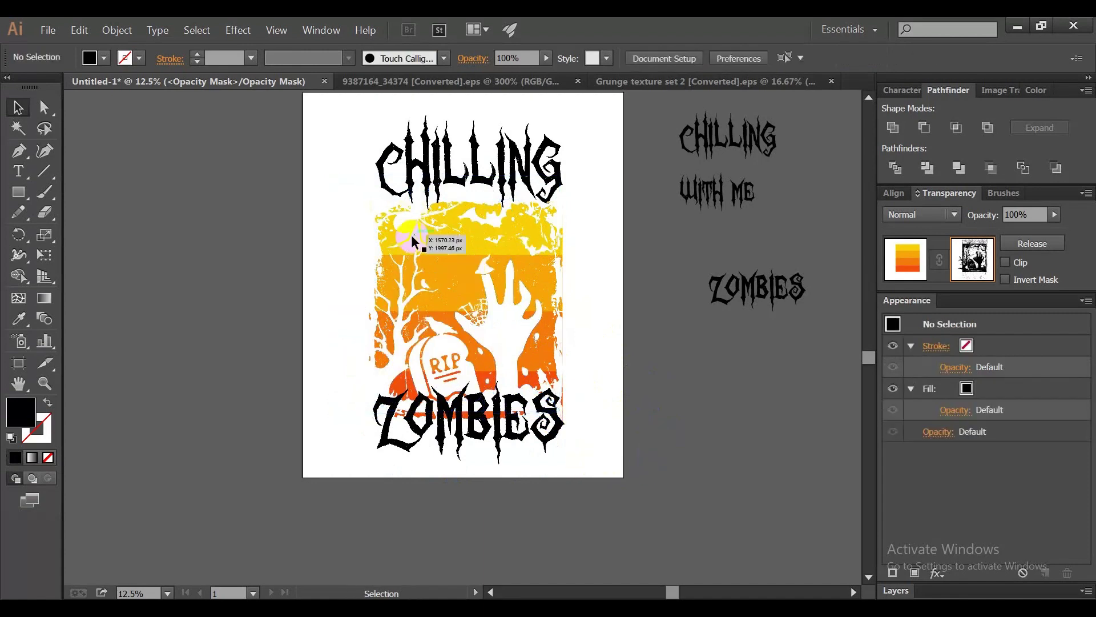
left_click(412, 225)
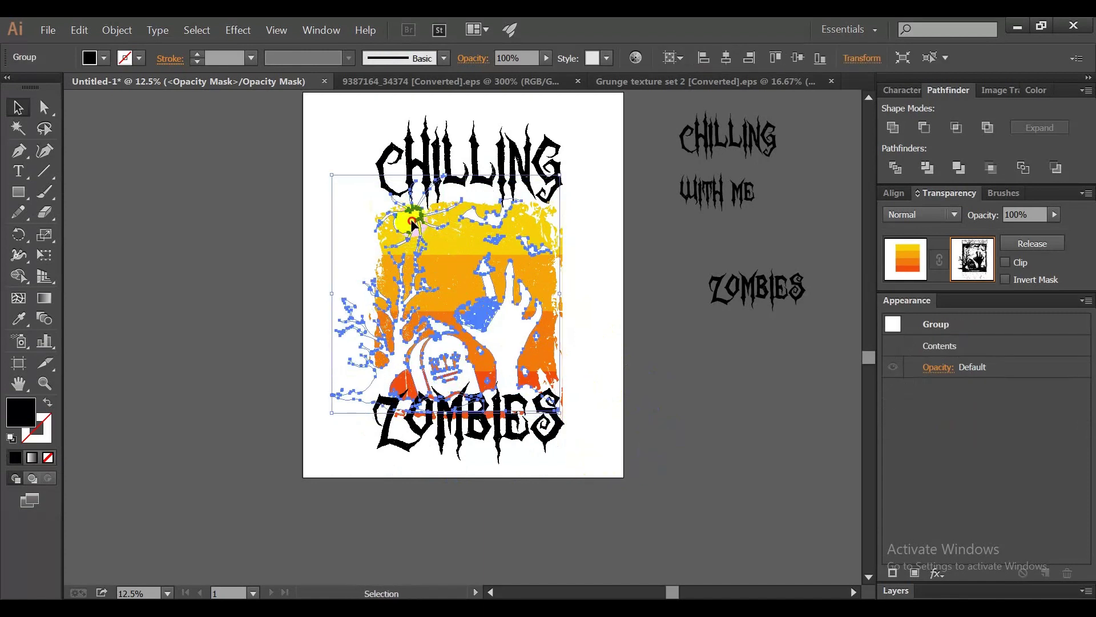
left_click(618, 323)
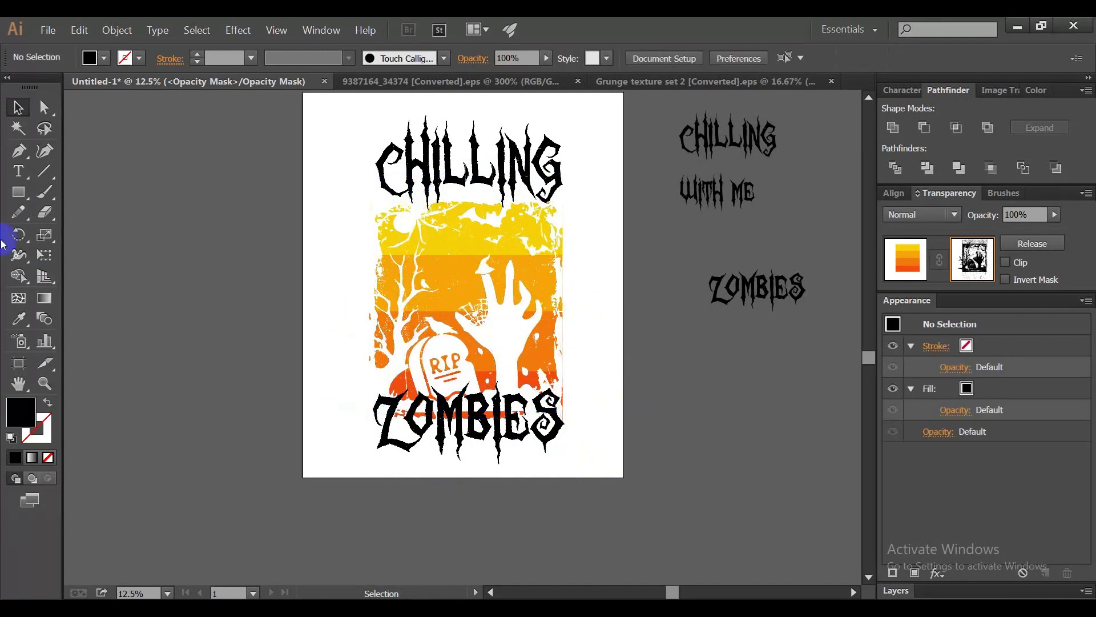
Draw a Pencil shape around ZOMBIES inside the mask
left_click(18, 212)
mouse_move(430, 379)
left_mouse_down()
mouse_move(424, 403)
mouse_move(490, 398)
left_mouse_up()
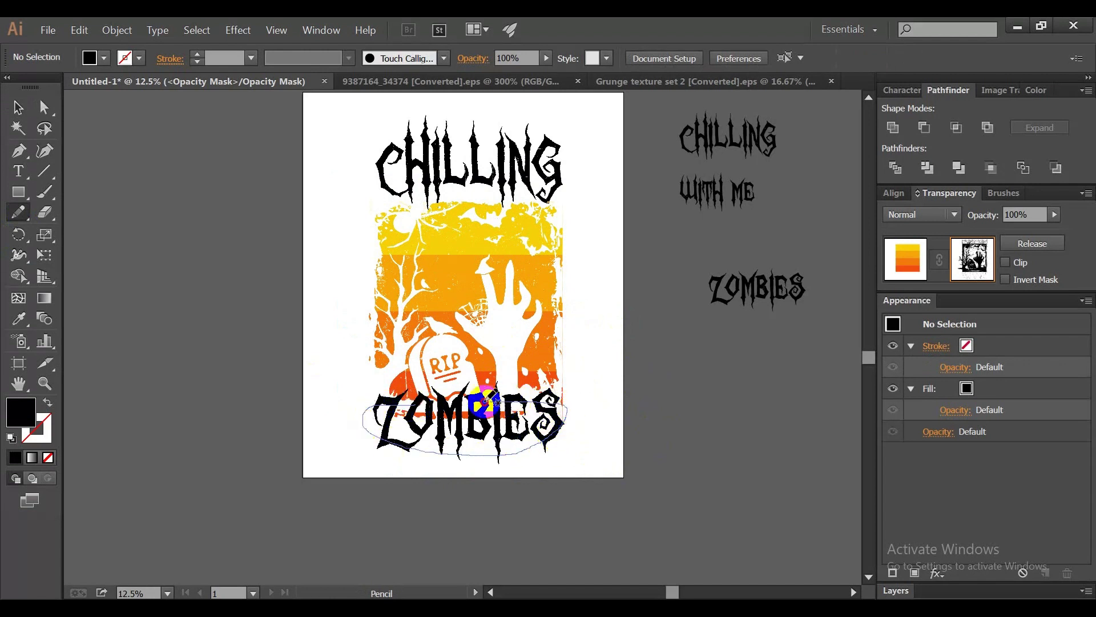
left_click_drag(490, 398, 391, 404)
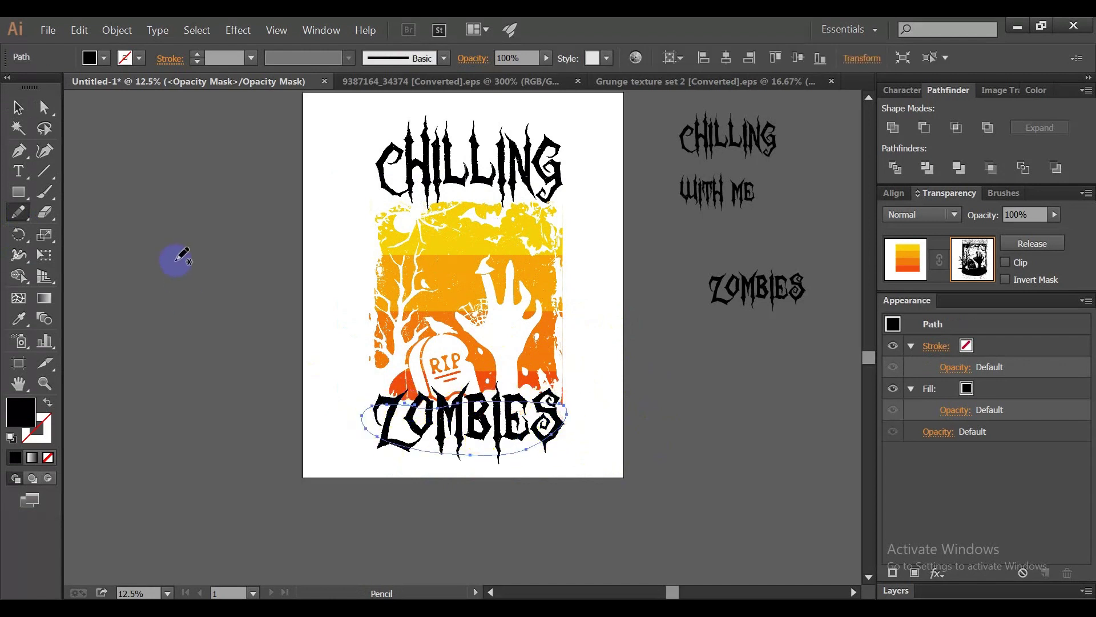
left_click(17, 107)
left_click(147, 221)
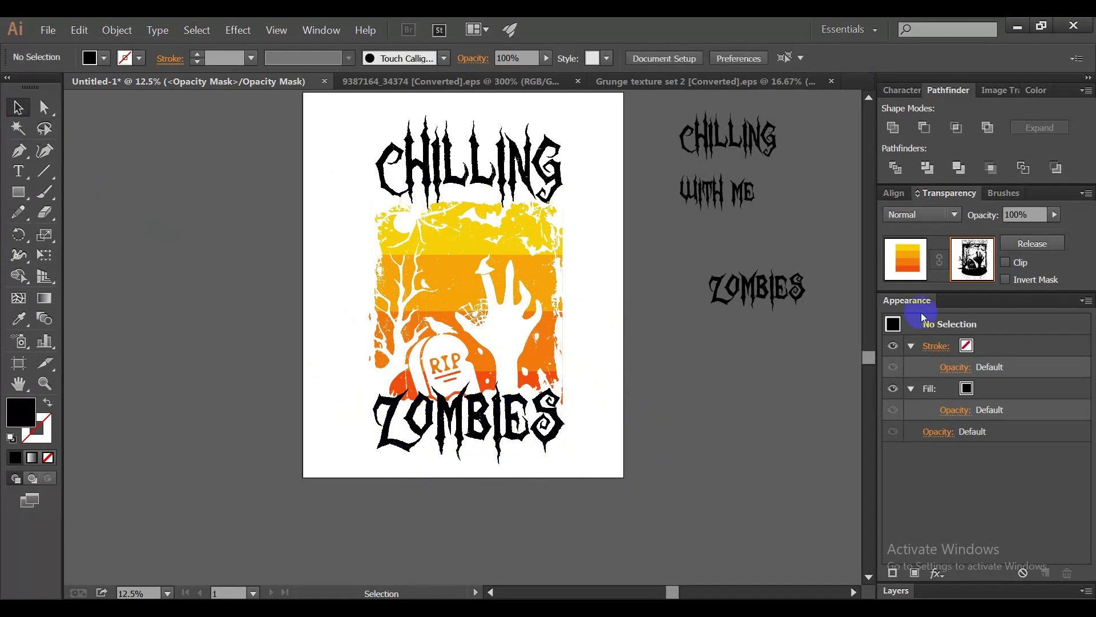
left_click_drag(601, 385, 556, 406)
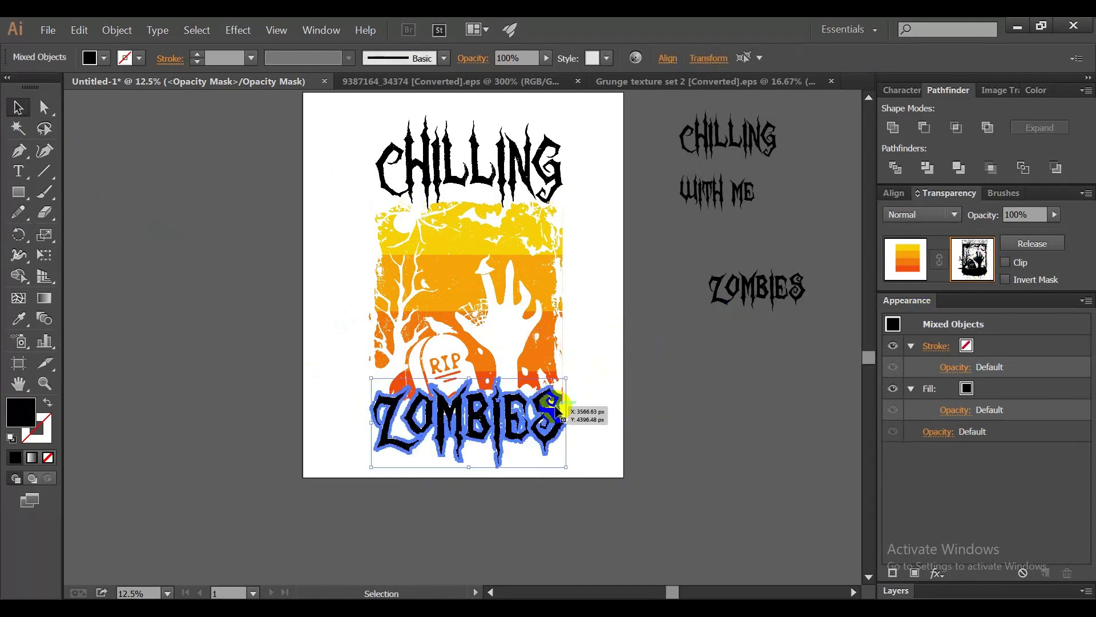
Exit opacity mask editing and check the updated striped panel
left_click(908, 267)
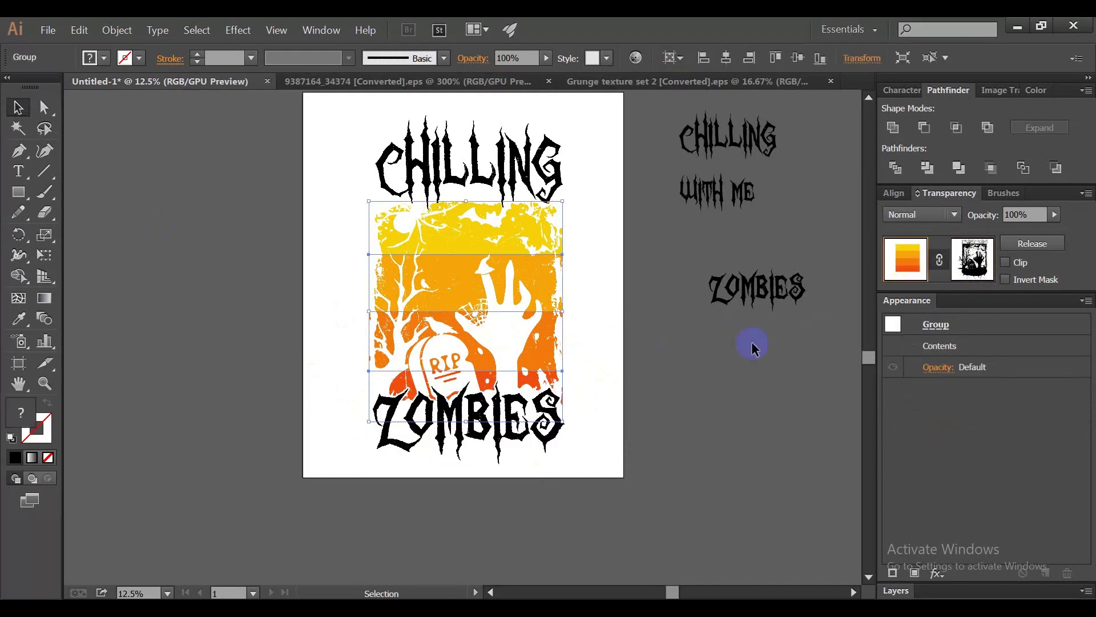
left_click(712, 445)
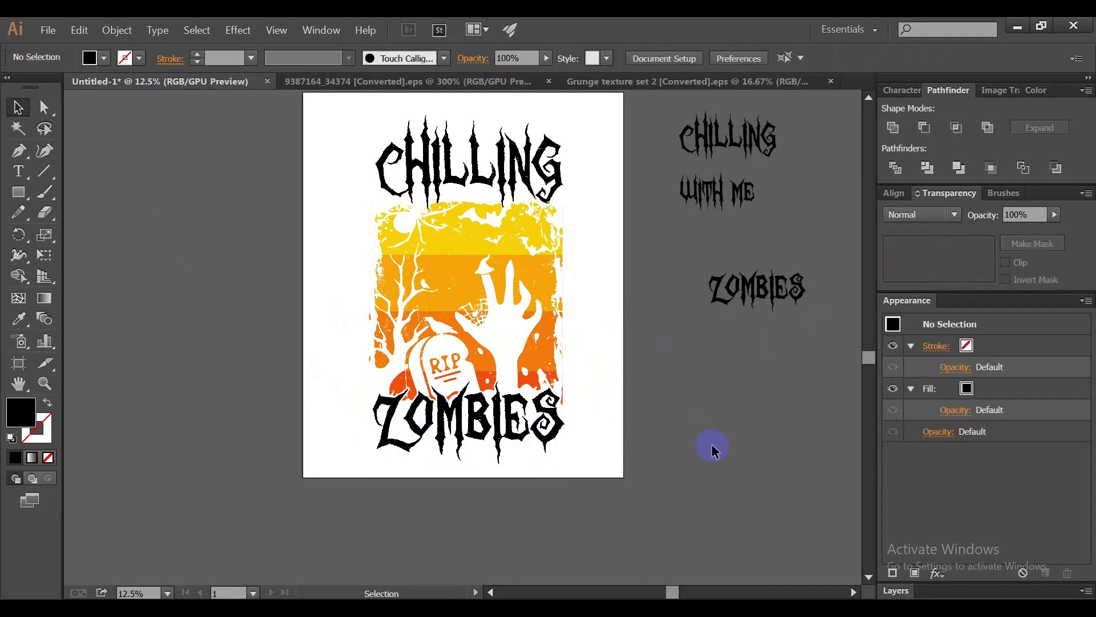
scroll(712, 444, "down", 1)
scroll(711, 443, "up", 1)
left_click(494, 338)
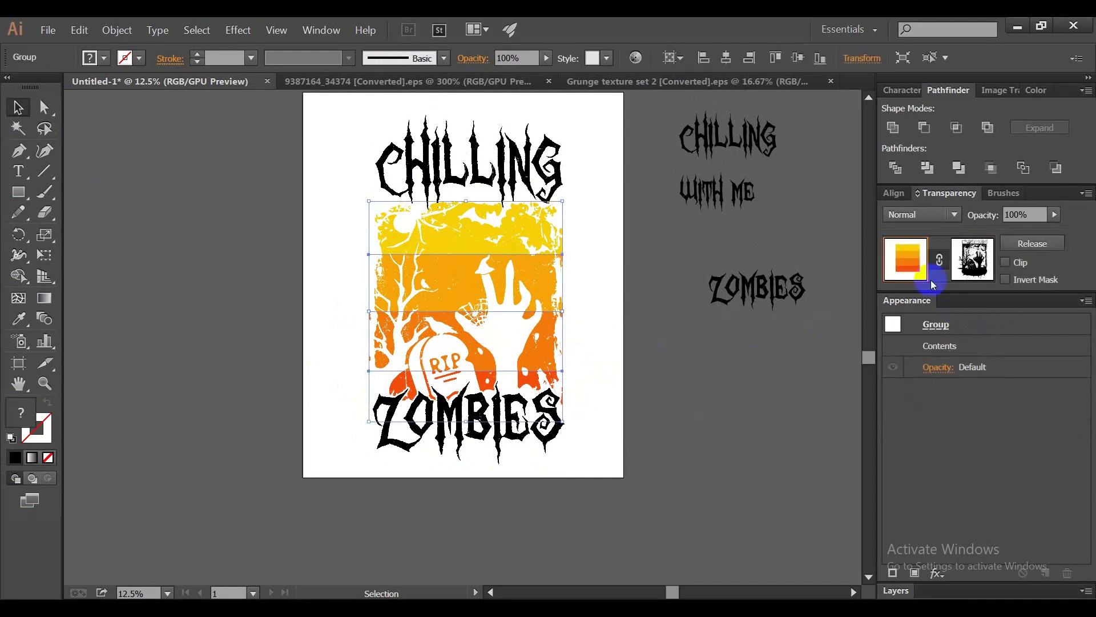
left_click(637, 298)
scroll(628, 298, "up", 1)
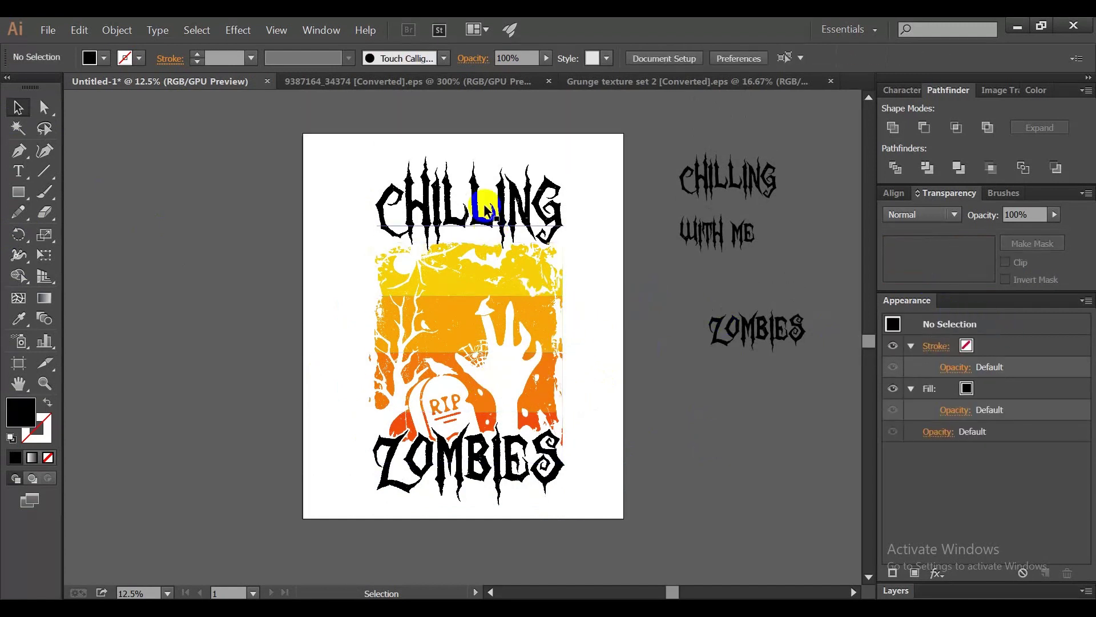
Put a copy of WITH ME on the top yellow band, centred under CHILLING
left_click_drag(685, 232, 678, 266)
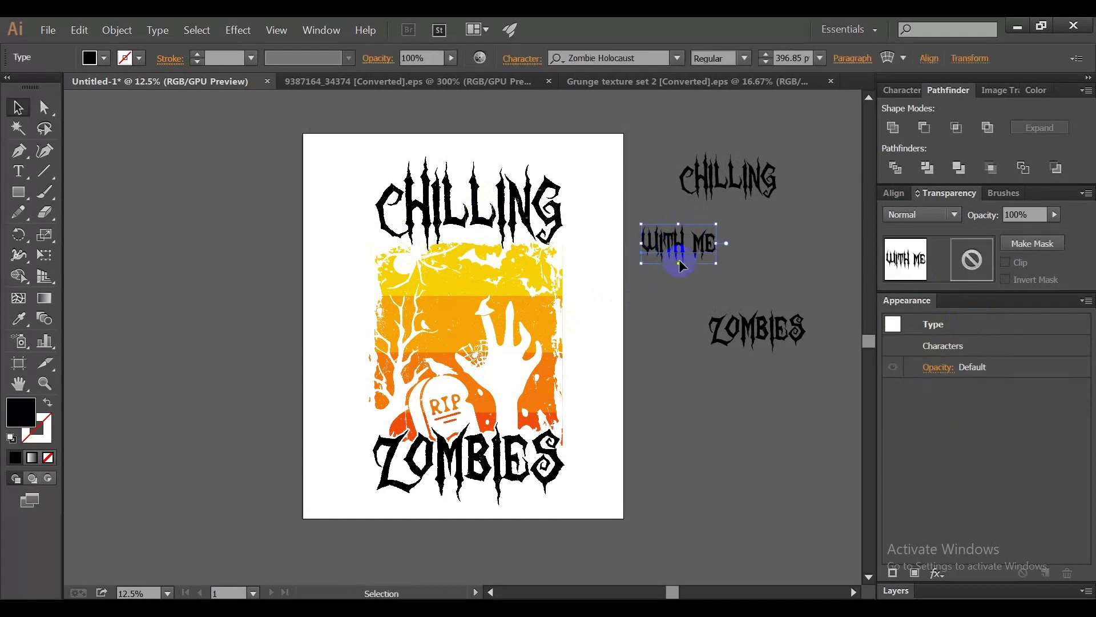
left_click_drag(681, 266, 482, 287)
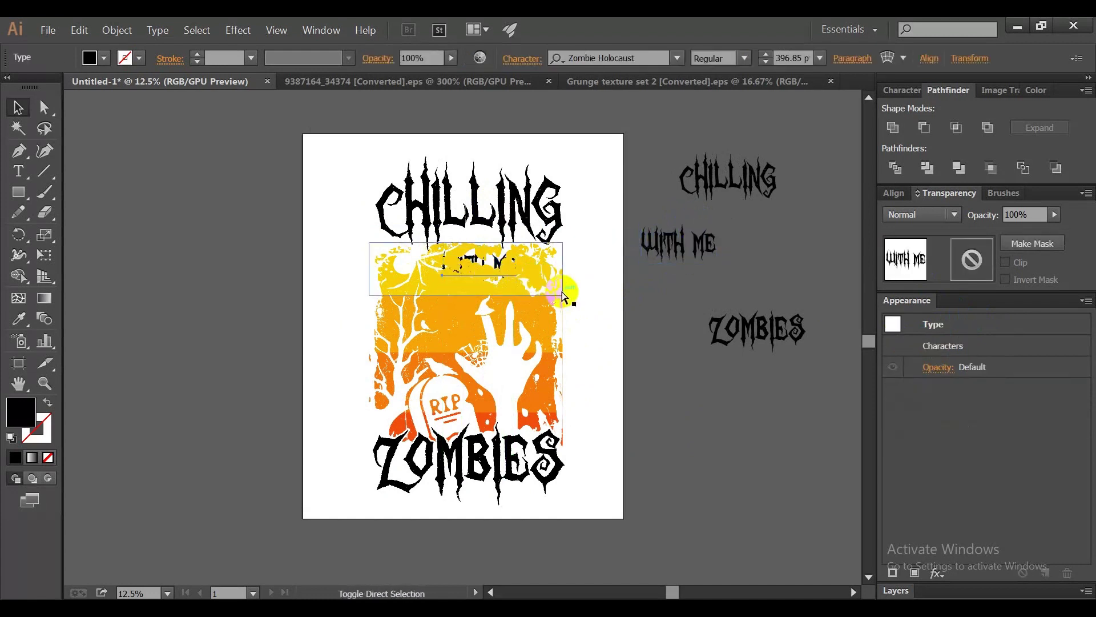
scroll(508, 264, "up", 1)
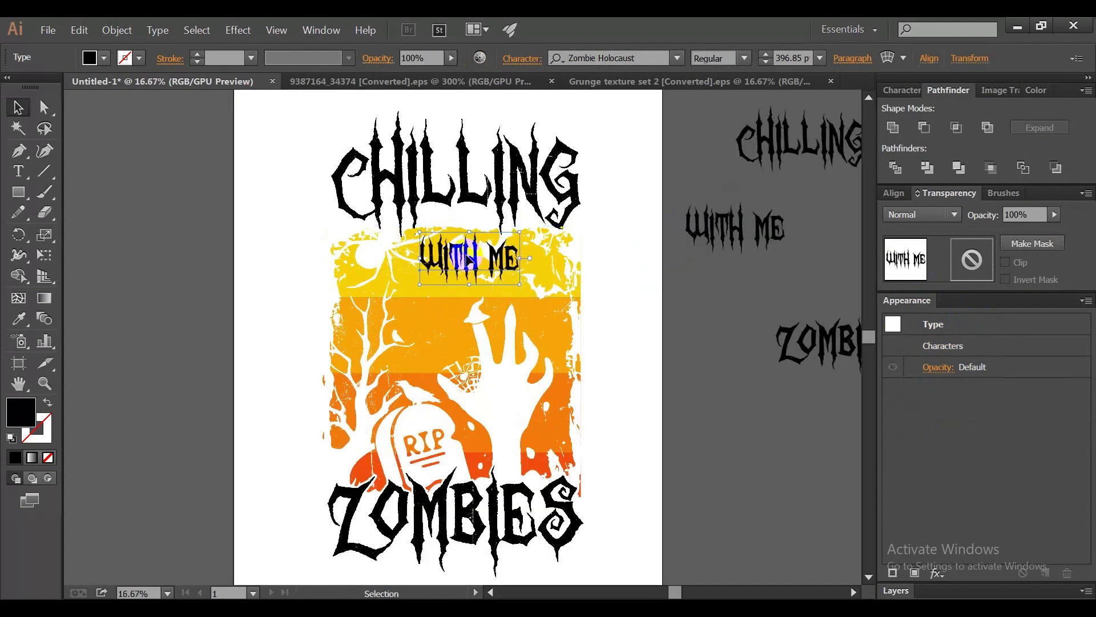
left_click_drag(470, 260, 463, 251)
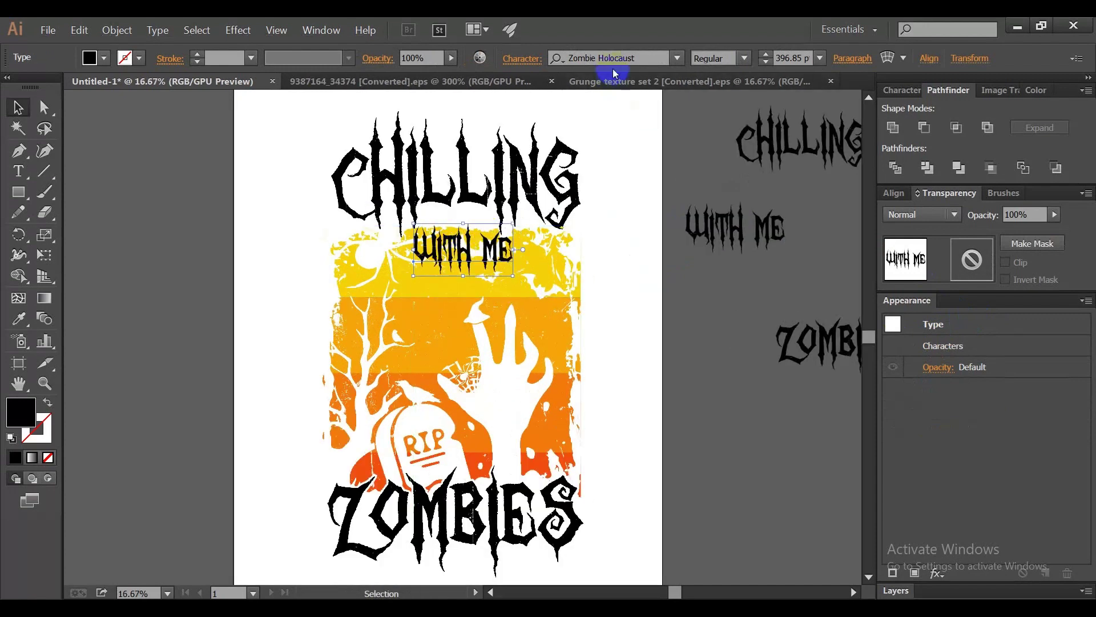
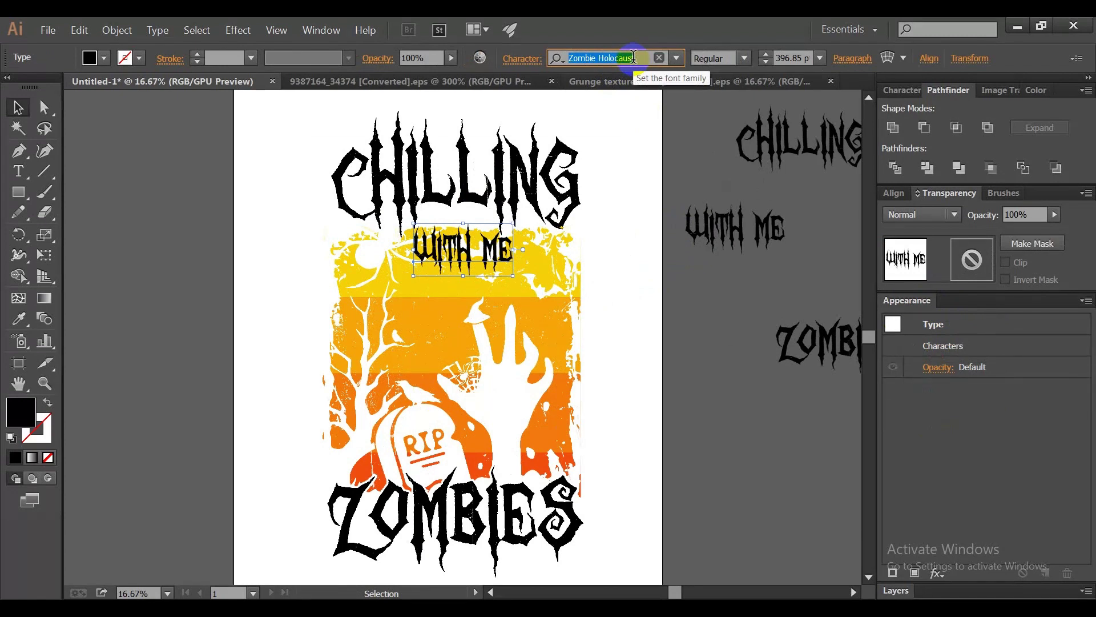
Filter the font list by 'hallo' and preview Halloweb, Halloween Scare St and Halloween Vintage on WITH ME
type("haoo")
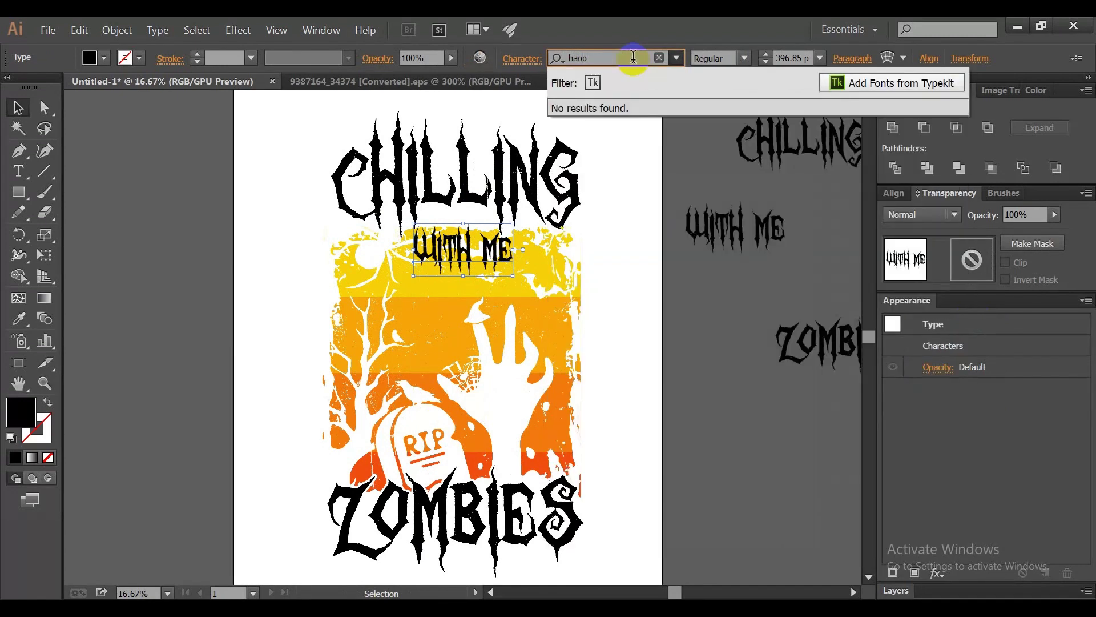
key("BackSpace")
key("BackSpace")
type("l")
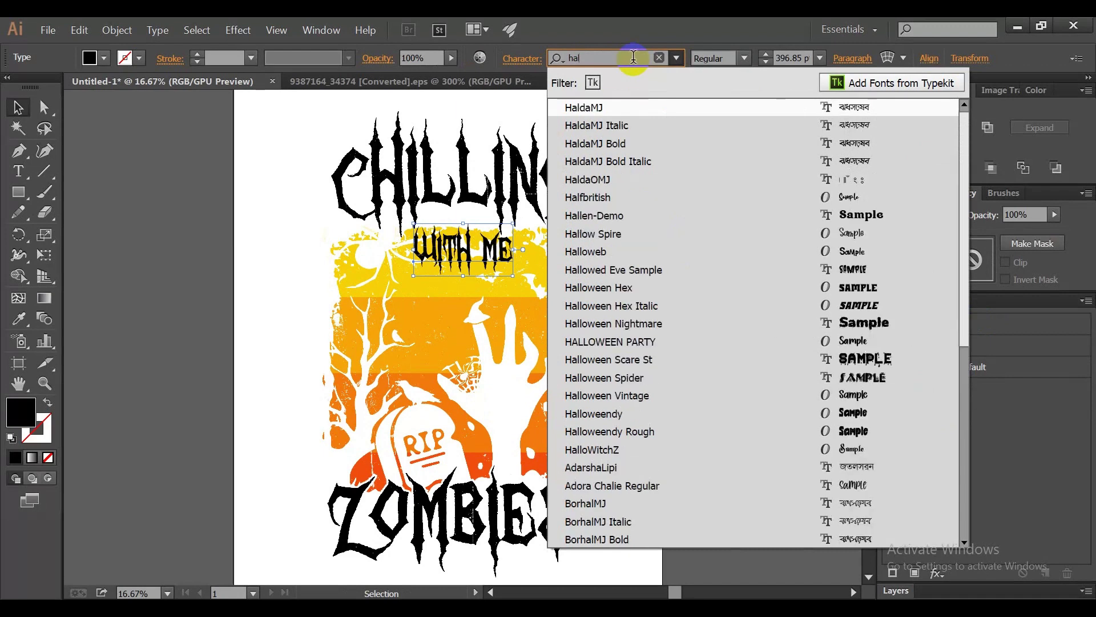
type("lo")
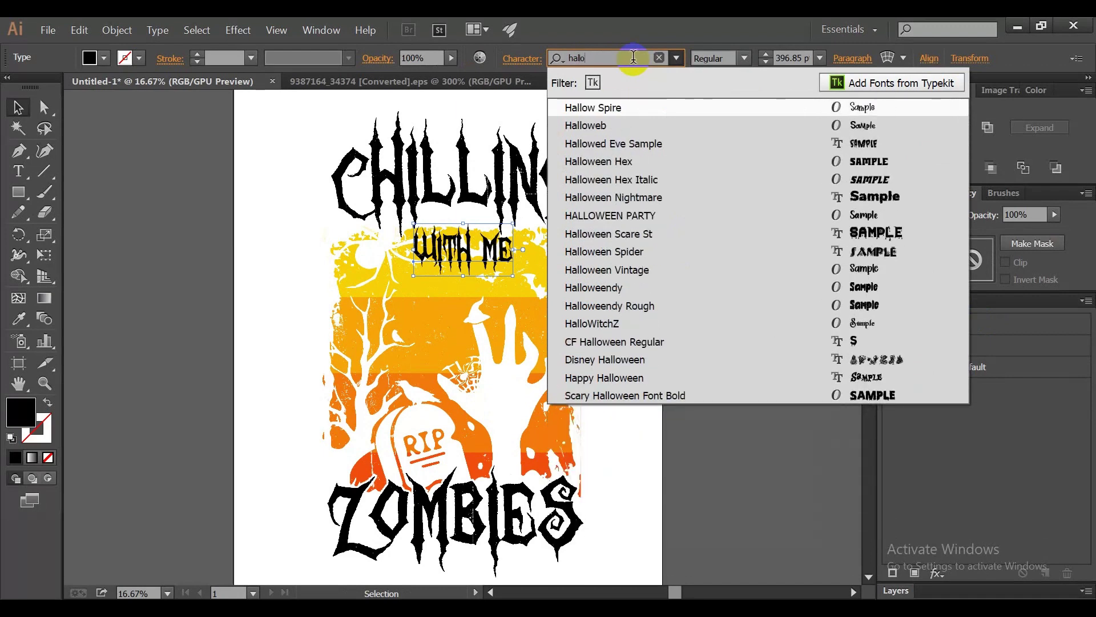
key("Down")
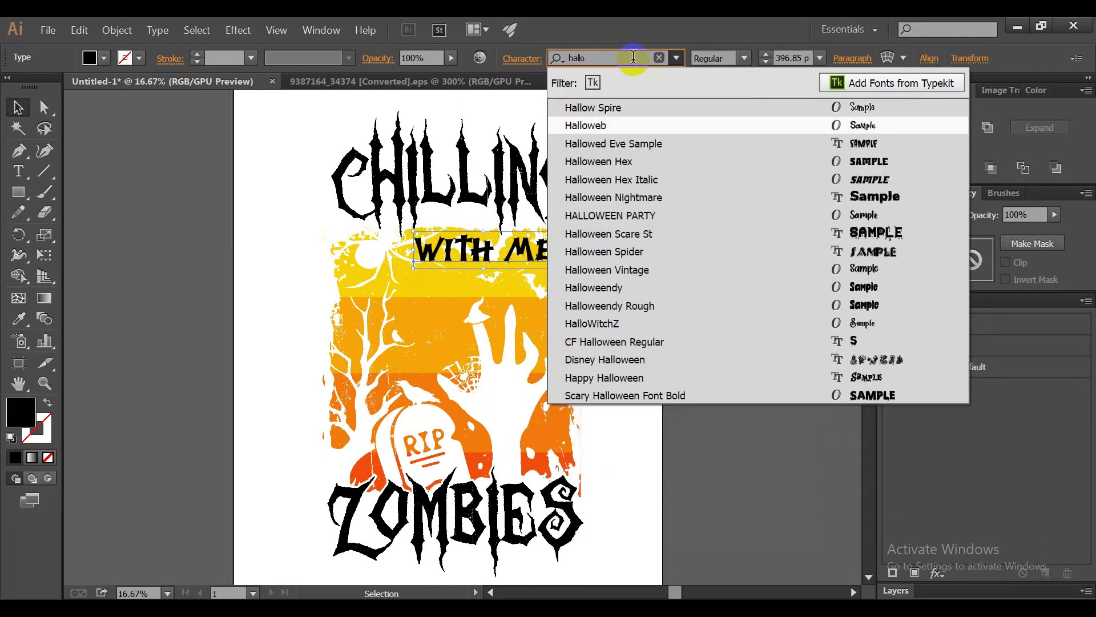
key("Down")
key("Down")
key("Down")
key("Down")
key("Down")
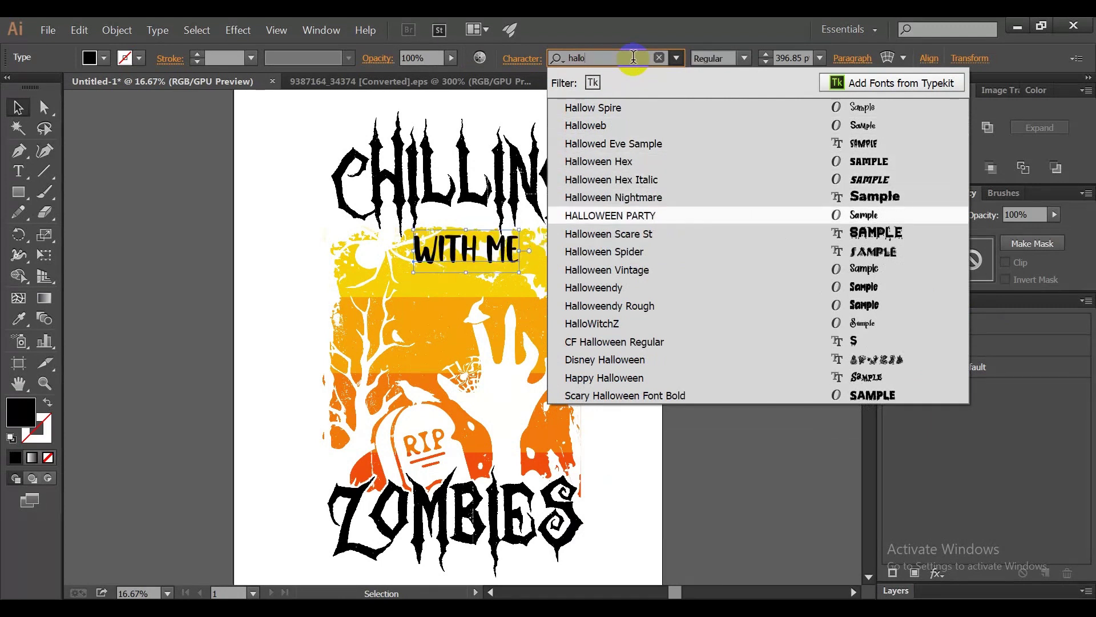
key("Down")
key("Down")
key("Up")
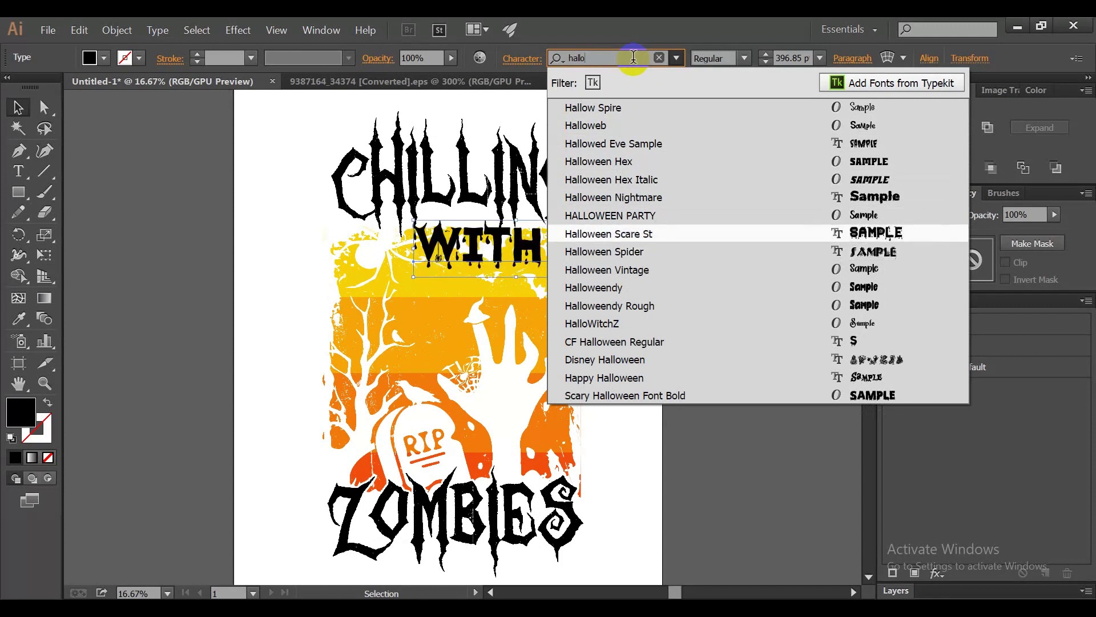
key("Down")
key("Down")
key("Down")
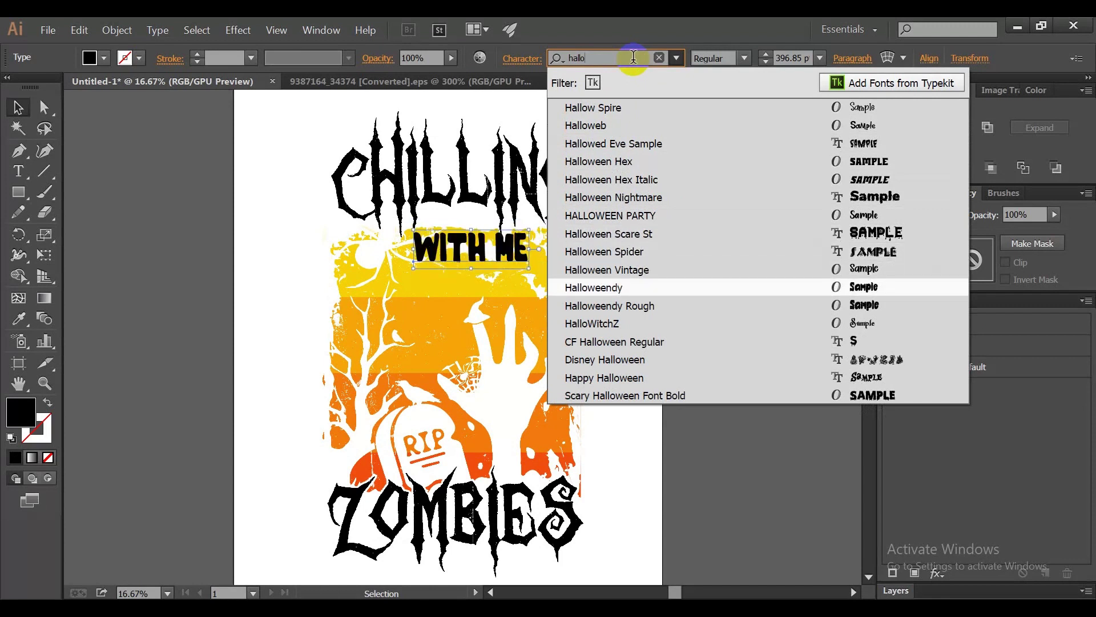
key("Up")
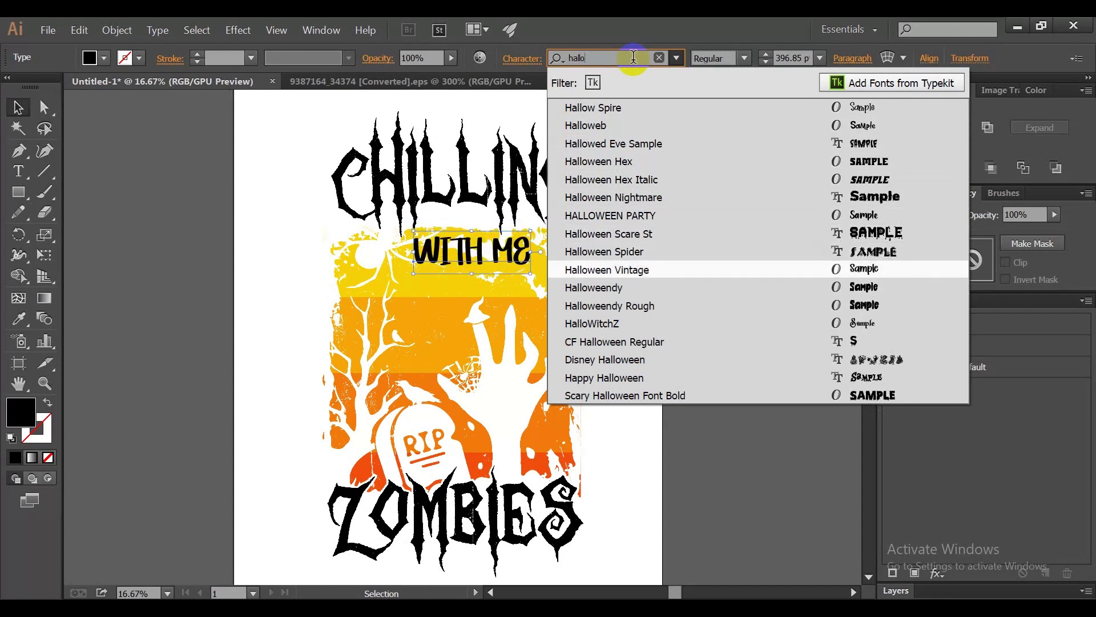
Compare Halloweendy, Halloweendy Rough and HalloWitchZ, then apply HalloWitchZ to WITH ME
key("Down")
key("Up")
key("Down")
key("Down")
key("Down")
key("Up")
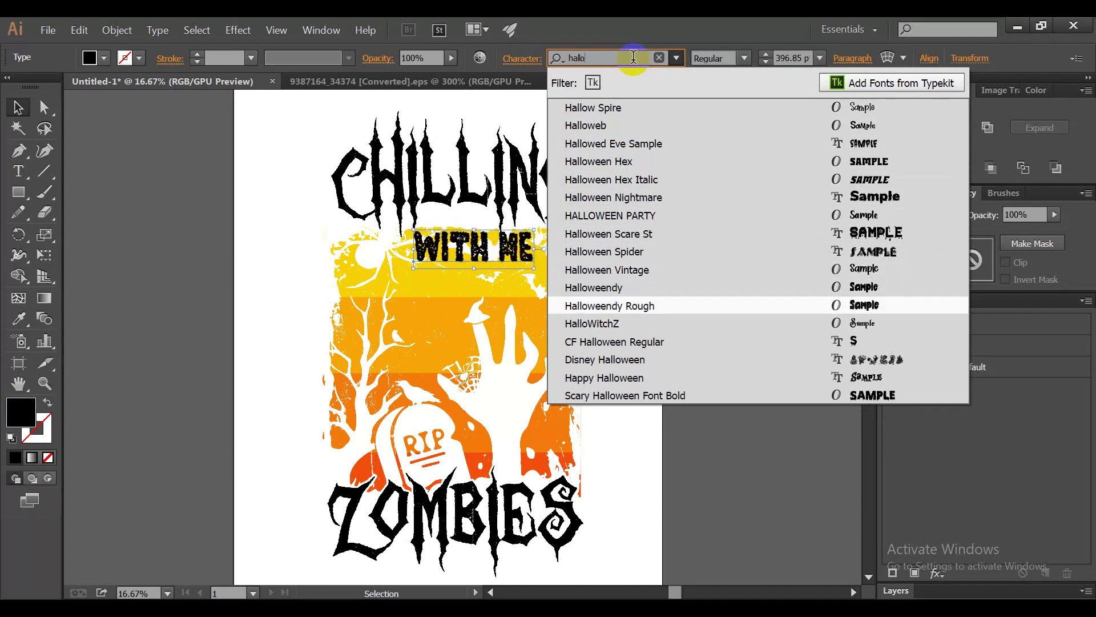
key("Down")
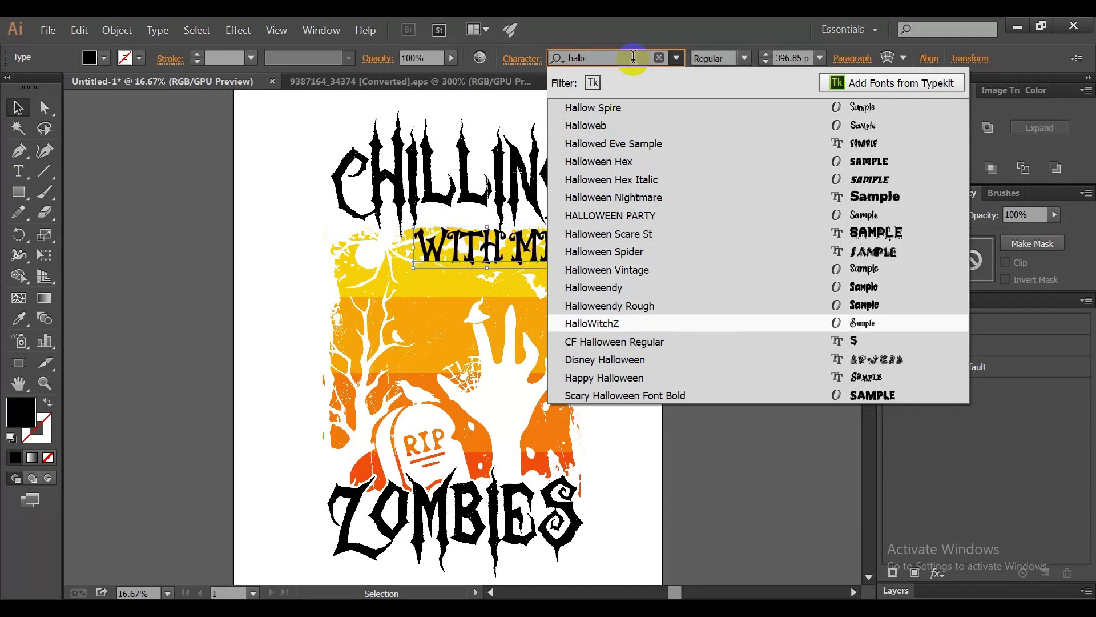
key("Down")
key("Down")
key("Down")
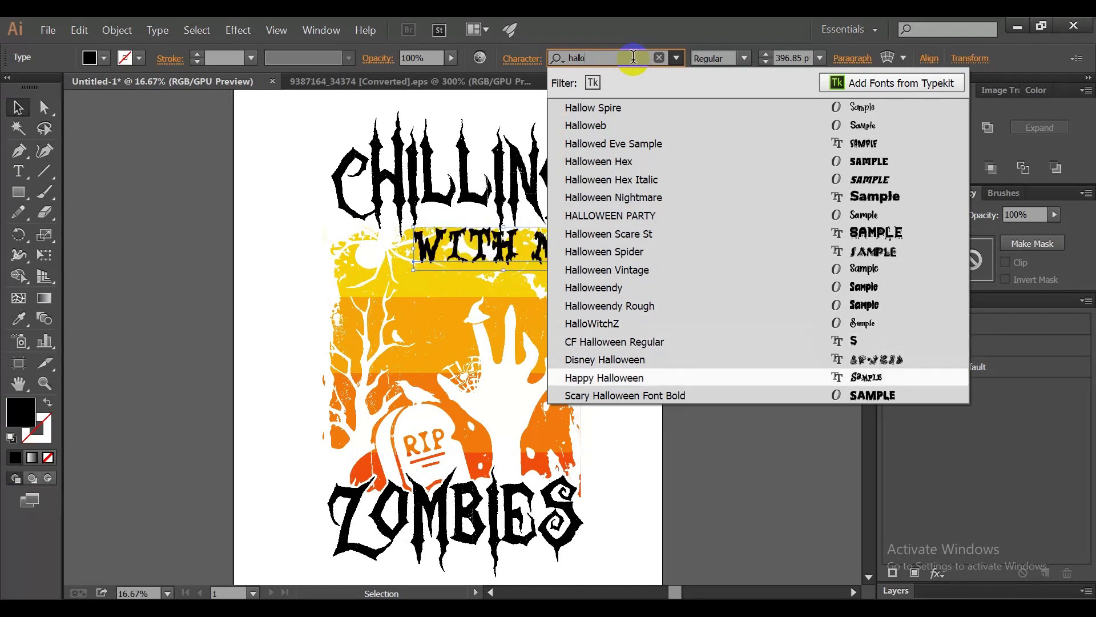
key("Down")
key("Up")
key("Up")
key("Up")
key("Up")
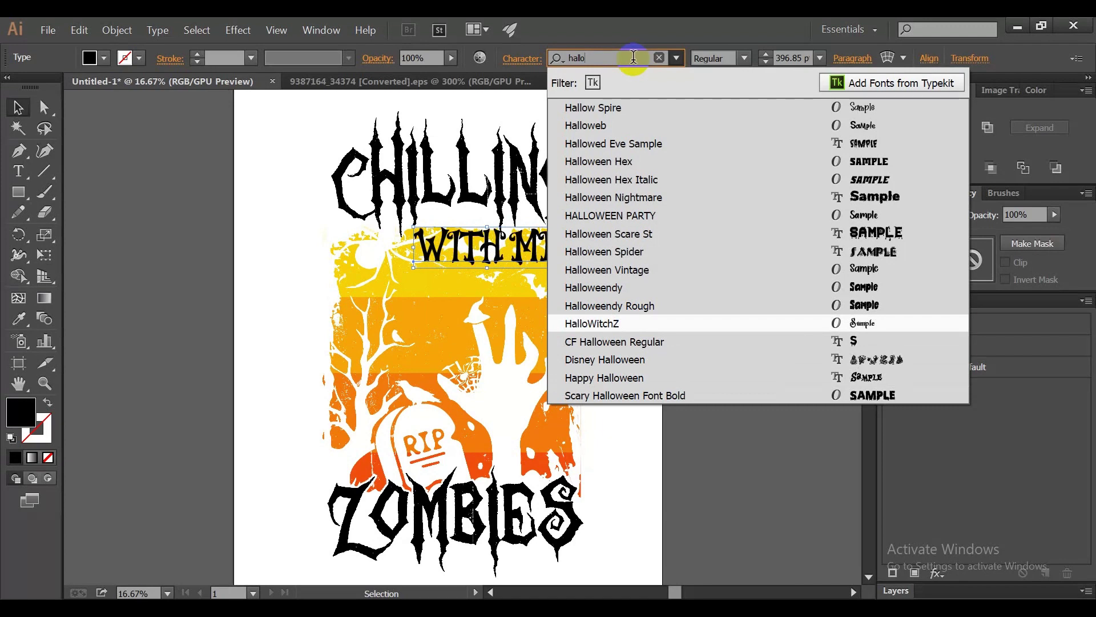
left_click(583, 323)
Shrink WITH ME slightly and place a spare copy beside the artboard
left_click_drag(562, 249, 506, 249)
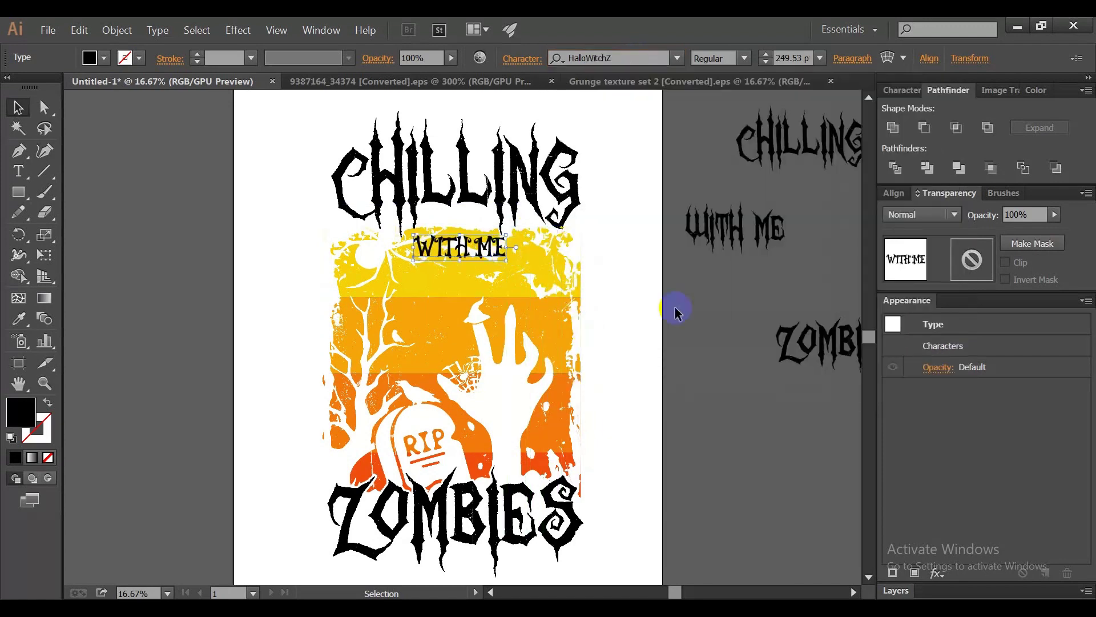
left_click(674, 308)
left_click(488, 250)
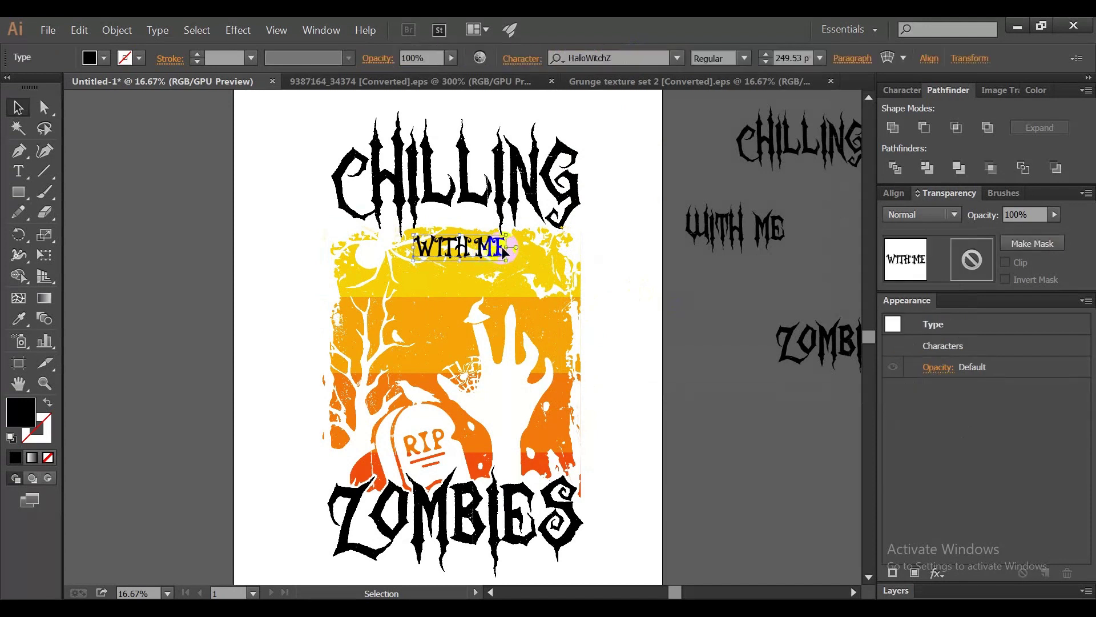
left_click_drag(500, 254, 736, 286)
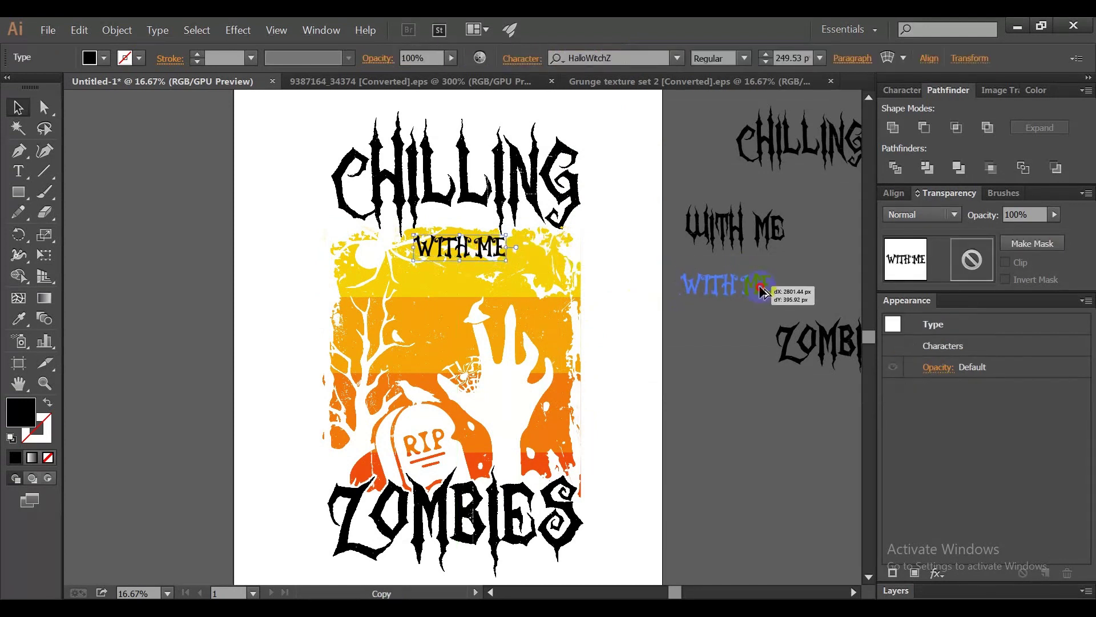
Convert WITH ME and CHILLING to outlines, positioning WITH ME under CHILLING
left_click(461, 249)
key("ctrl+shift+o")
left_click_drag(461, 249, 464, 250)
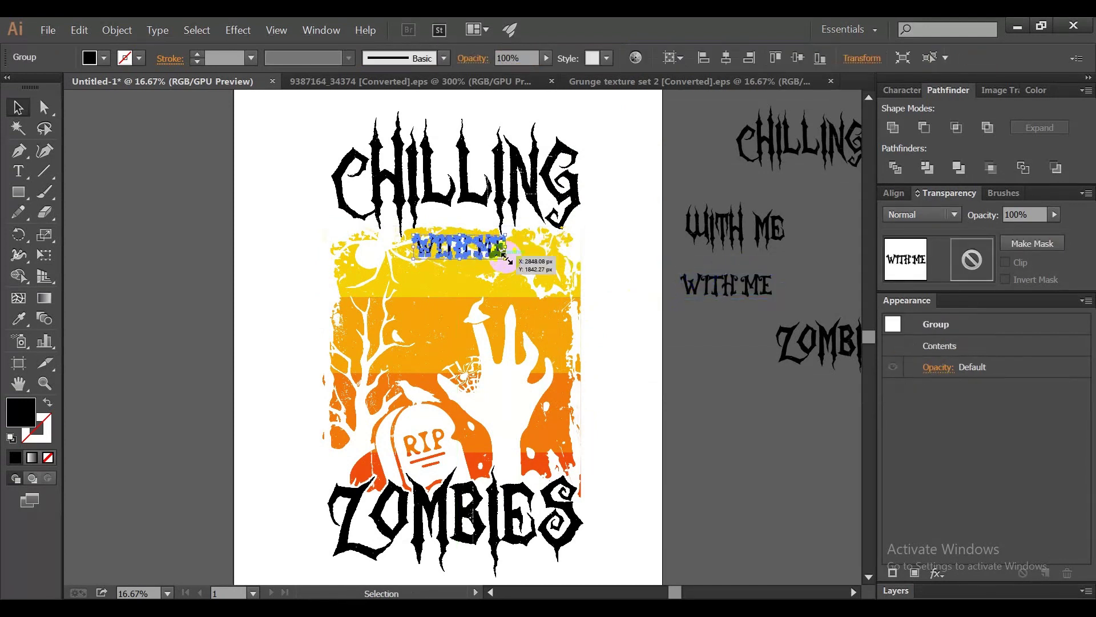
left_click(501, 214, "shift")
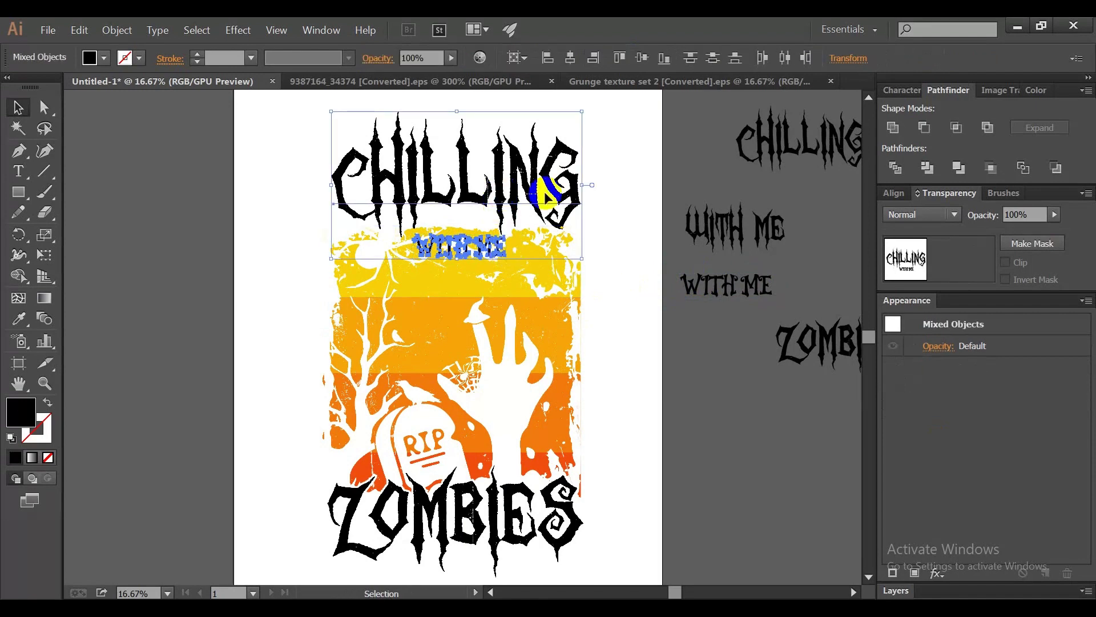
left_click(580, 184)
key("ctrl+shift+o")
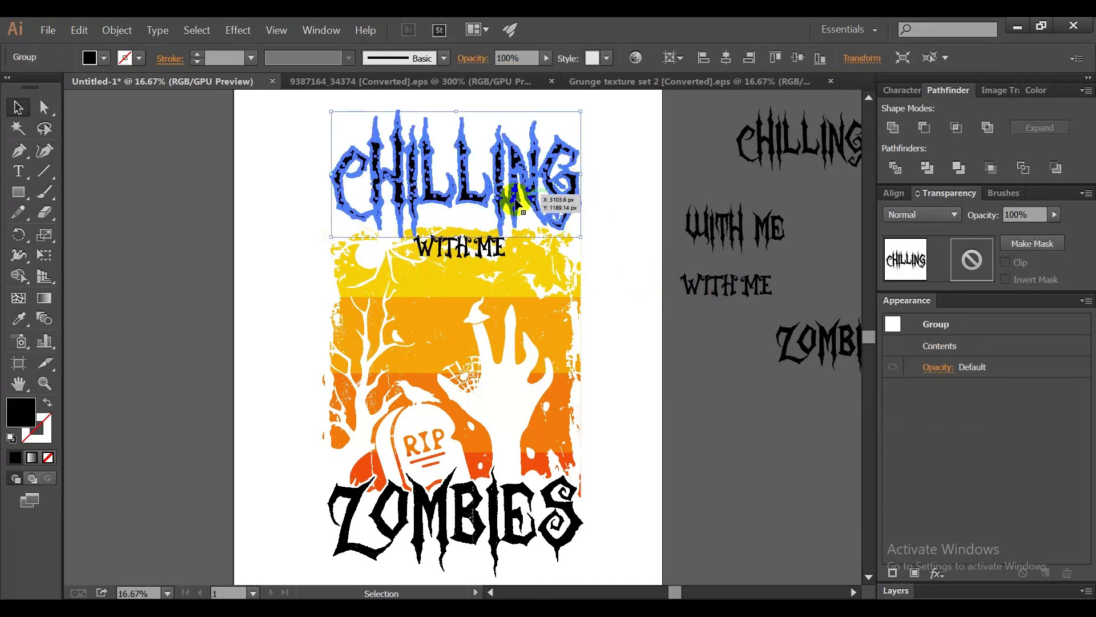
Horizontally centre WITH ME under CHILLING and enlarge it slightly
left_click(460, 250, "shift")
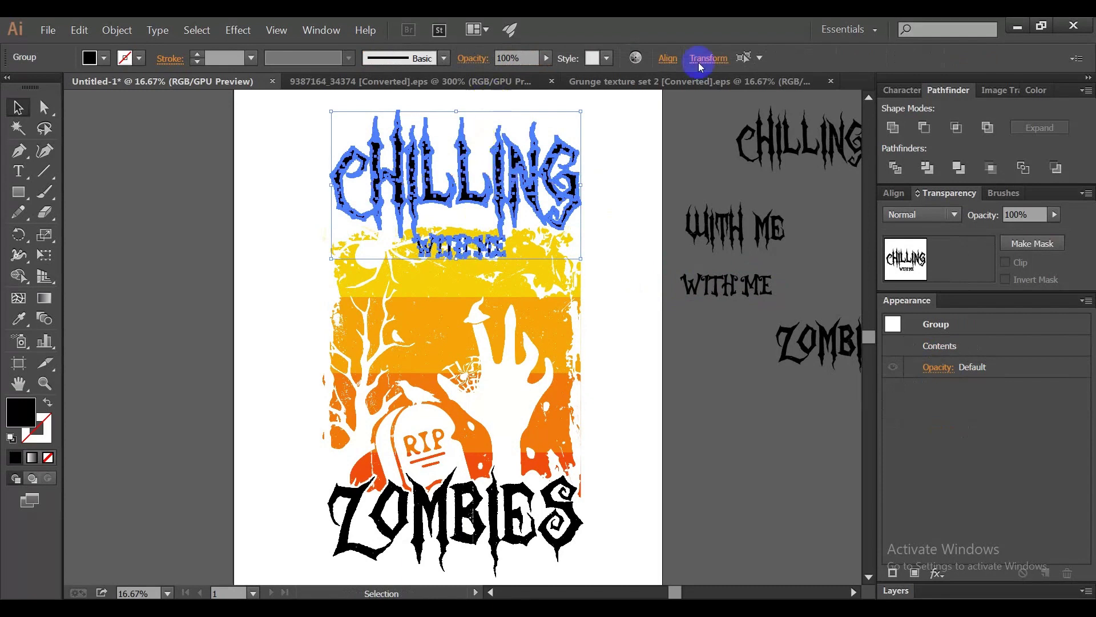
left_click(667, 59)
left_click(526, 102)
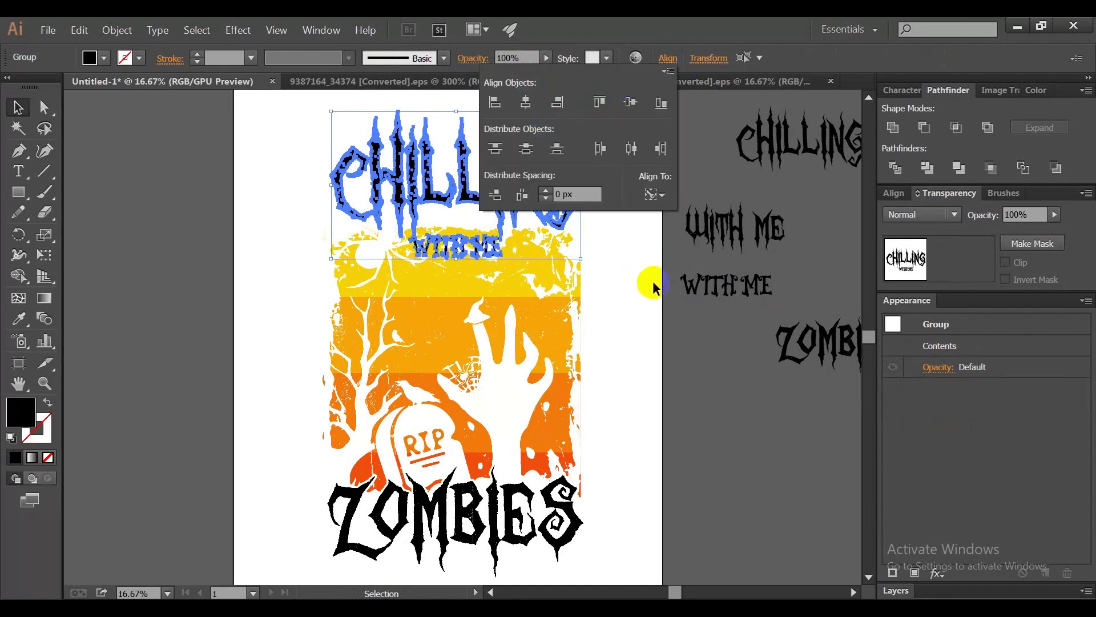
left_click(655, 286)
left_click(494, 253)
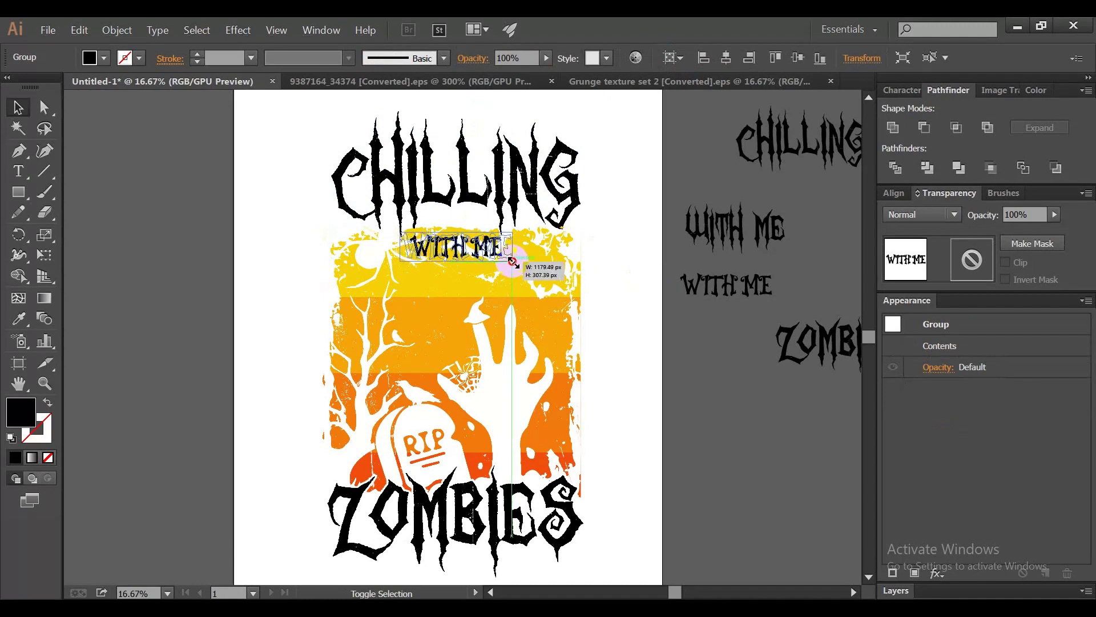
left_click_drag(504, 258, 513, 265)
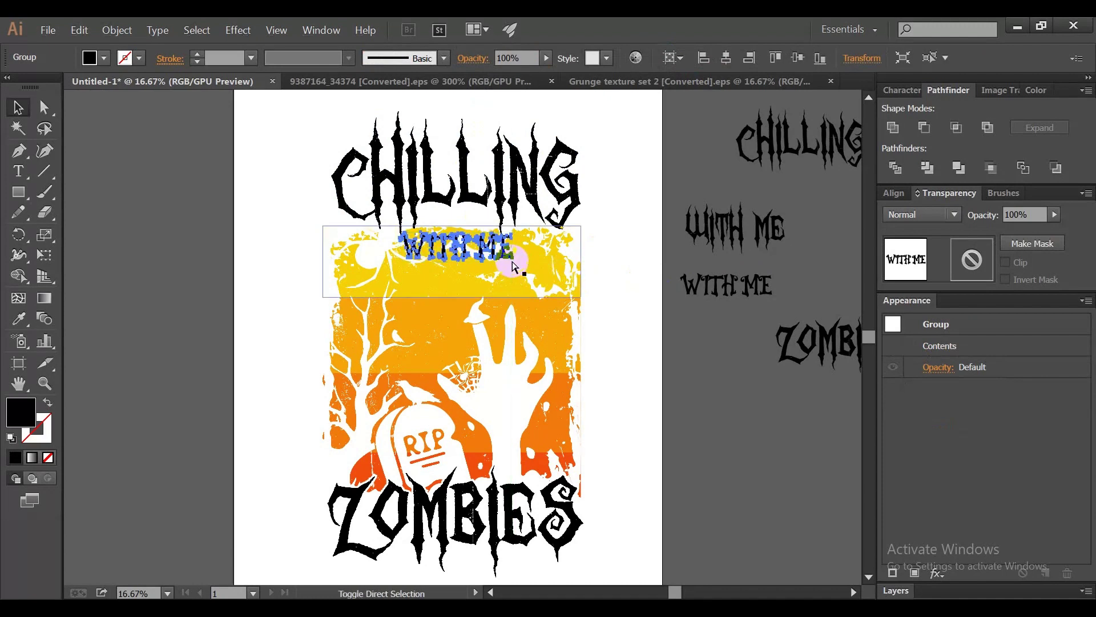
Apply a 20 px Offset Path to the WITH ME lettering
left_click(117, 29)
mouse_move(129, 310)
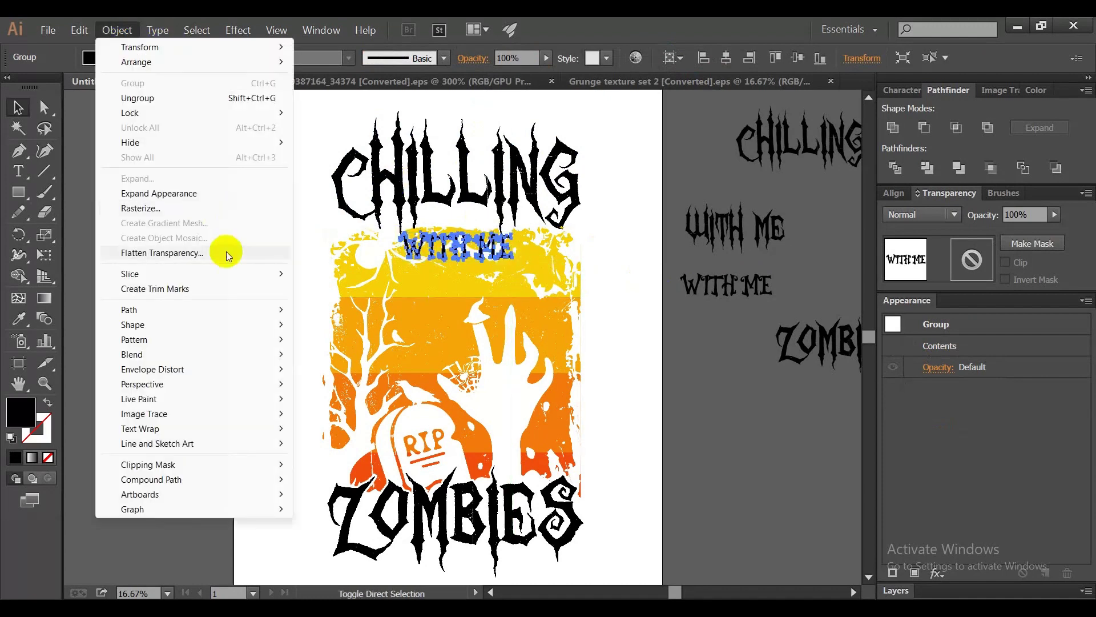
left_click(385, 359)
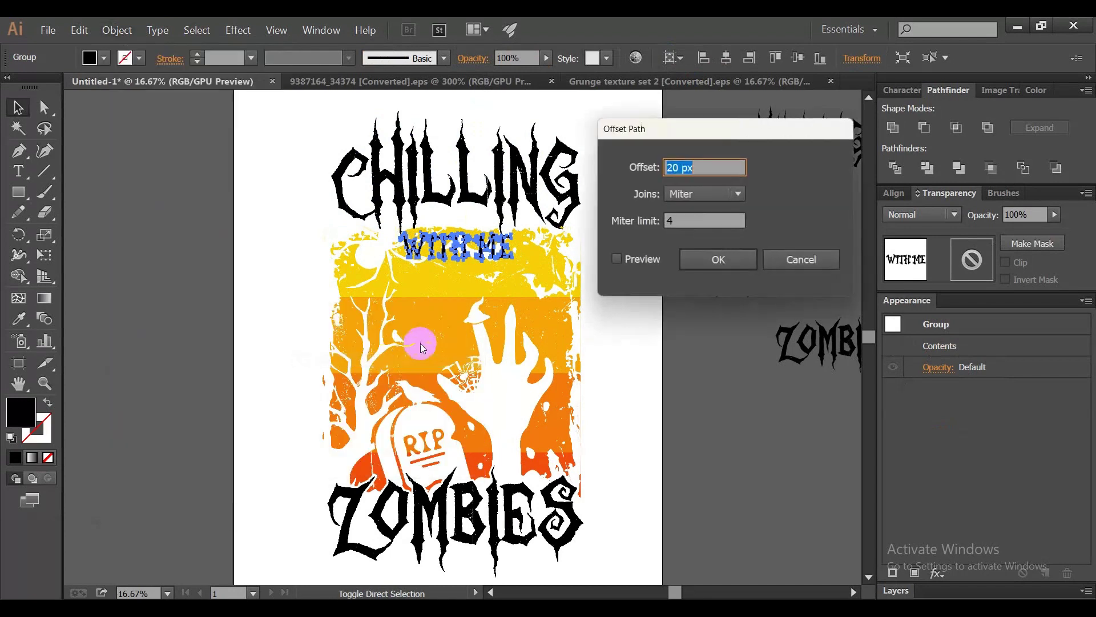
left_click(628, 260)
left_click(698, 267)
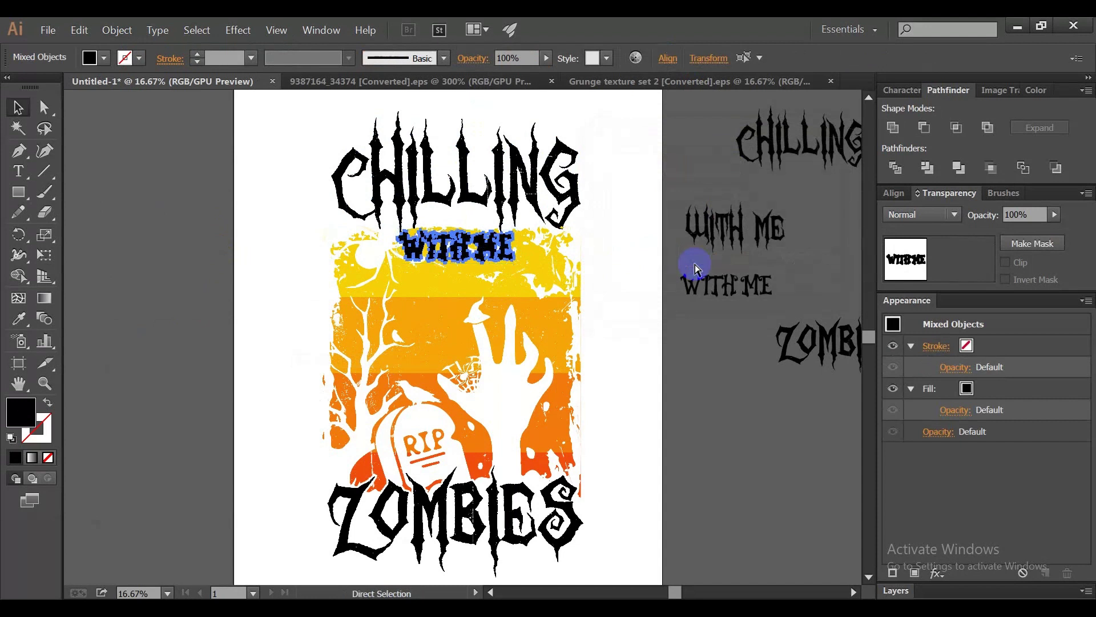
left_click(612, 262)
Make an opacity mask from the striped artwork and WITH ME
left_click(531, 263)
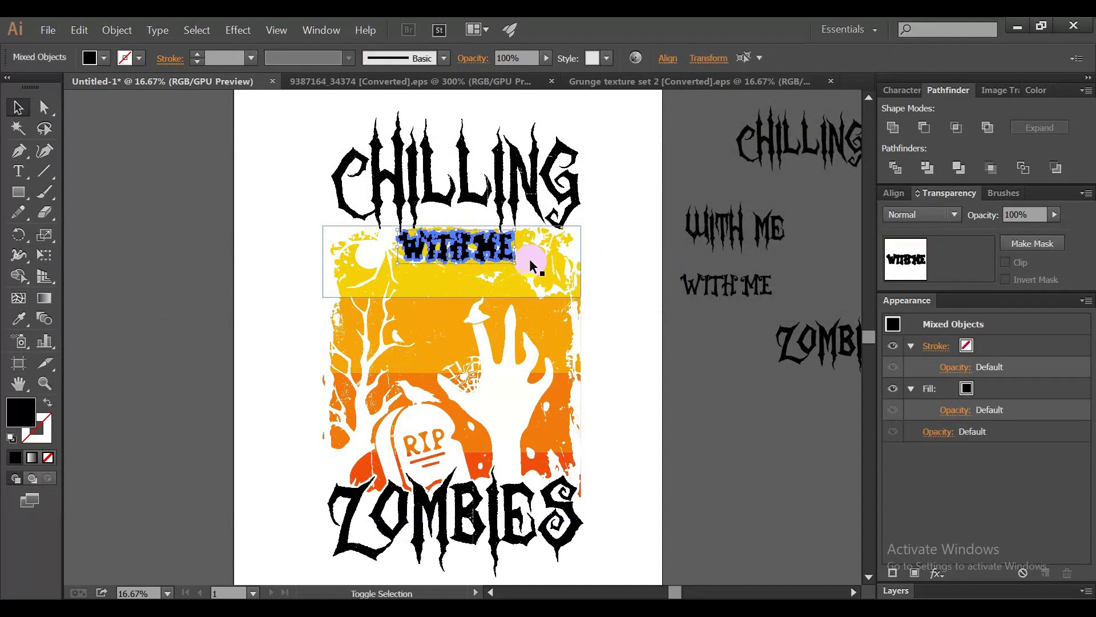
left_click(542, 268)
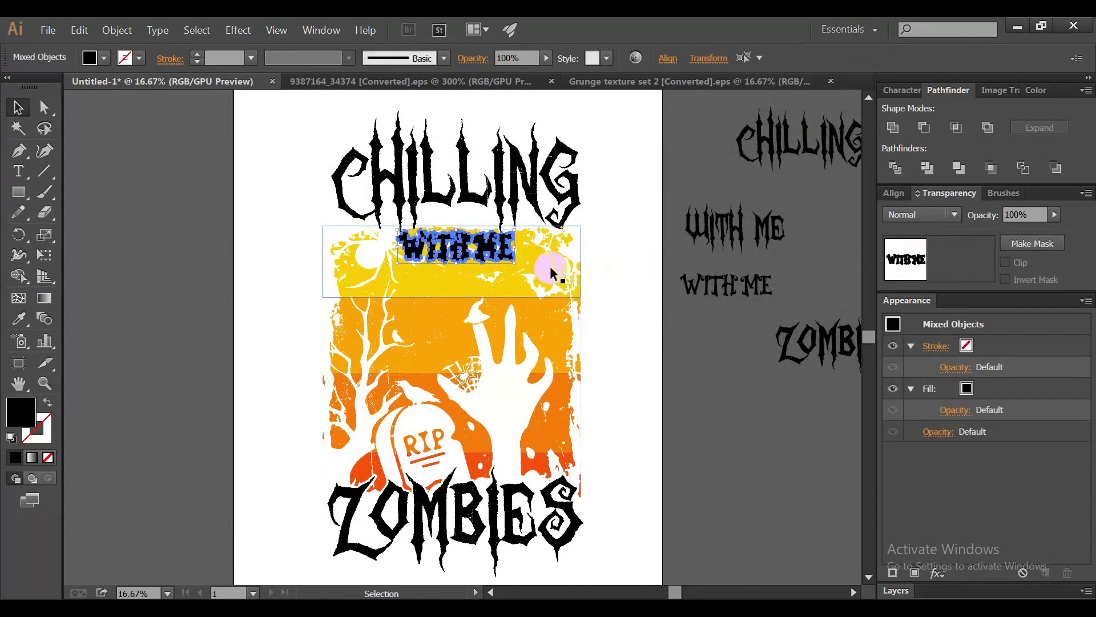
left_click(1032, 243)
left_click(899, 273)
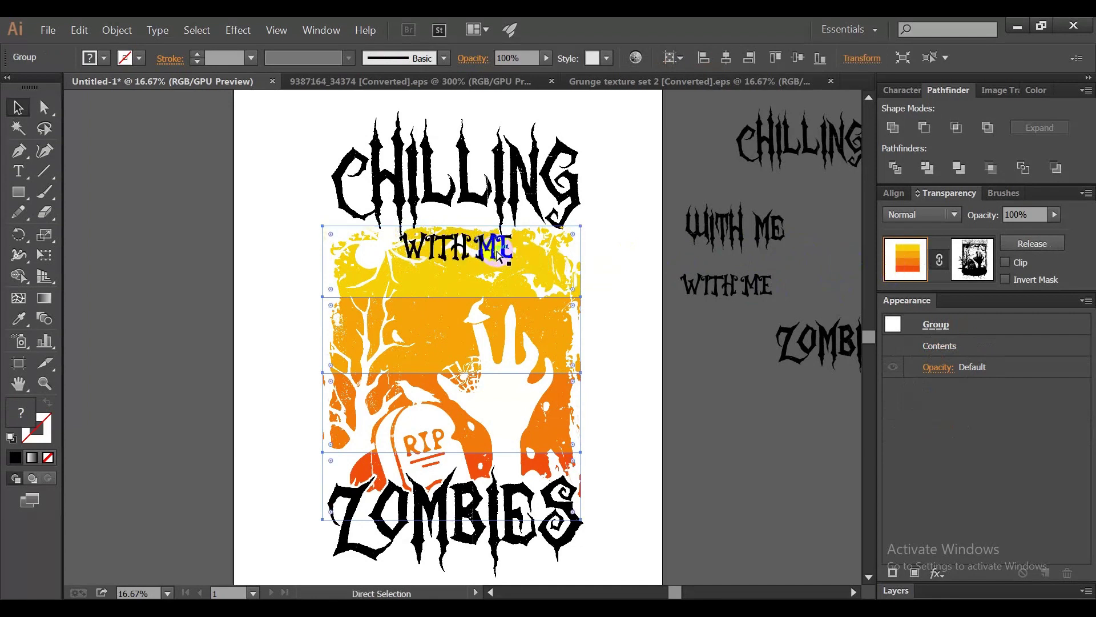
left_click(521, 251)
left_click(609, 242)
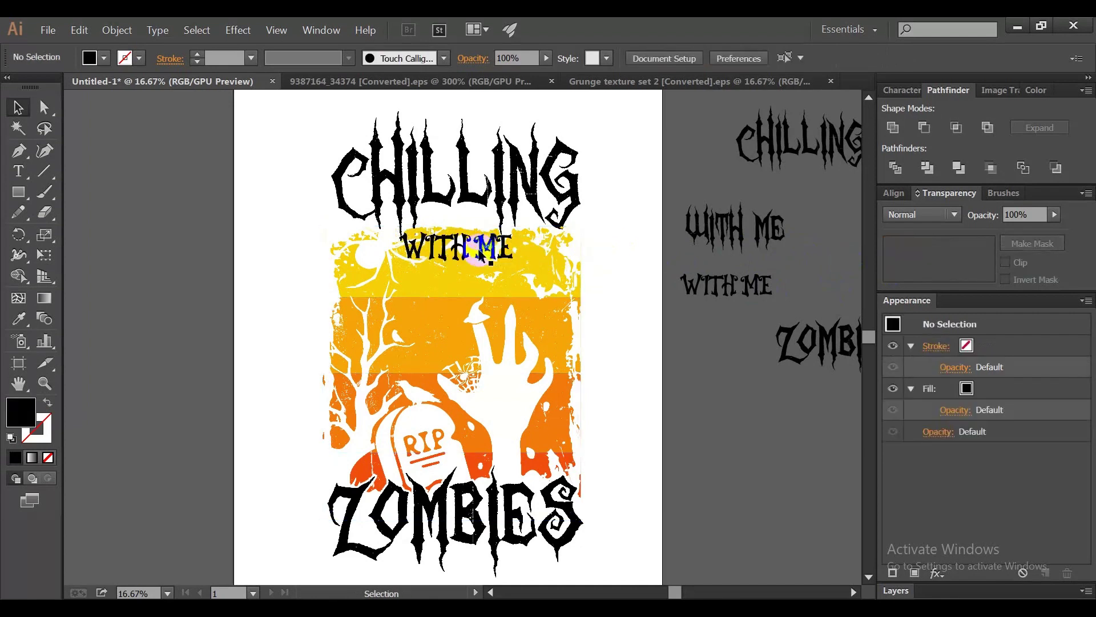
Repeat the offset path on WITH ME with Ctrl+Alt+O
left_click(498, 264)
key("ctrl+alt+o")
left_click(714, 263)
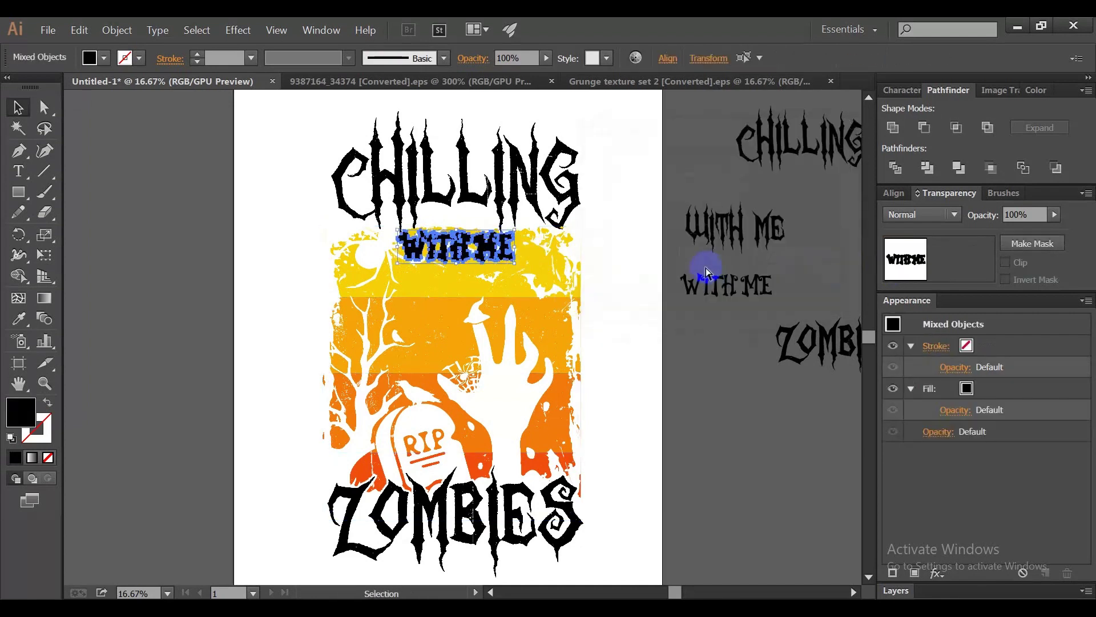
left_click(599, 274)
left_click(537, 267)
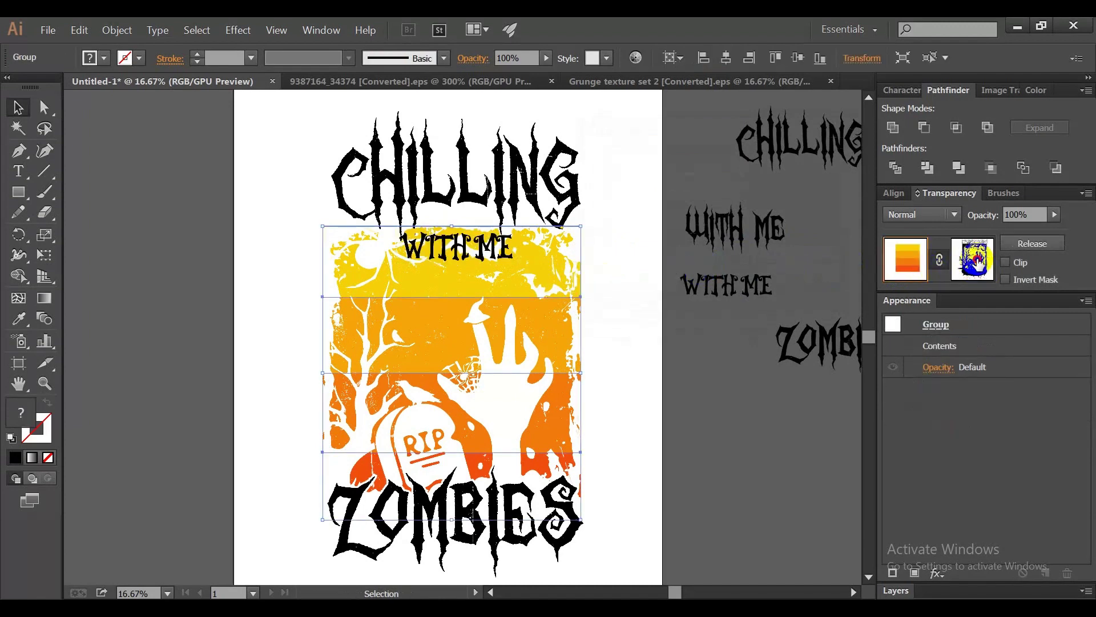
Edit the opacity mask contents and zoom in on the WITH ME lettering
left_click(974, 258)
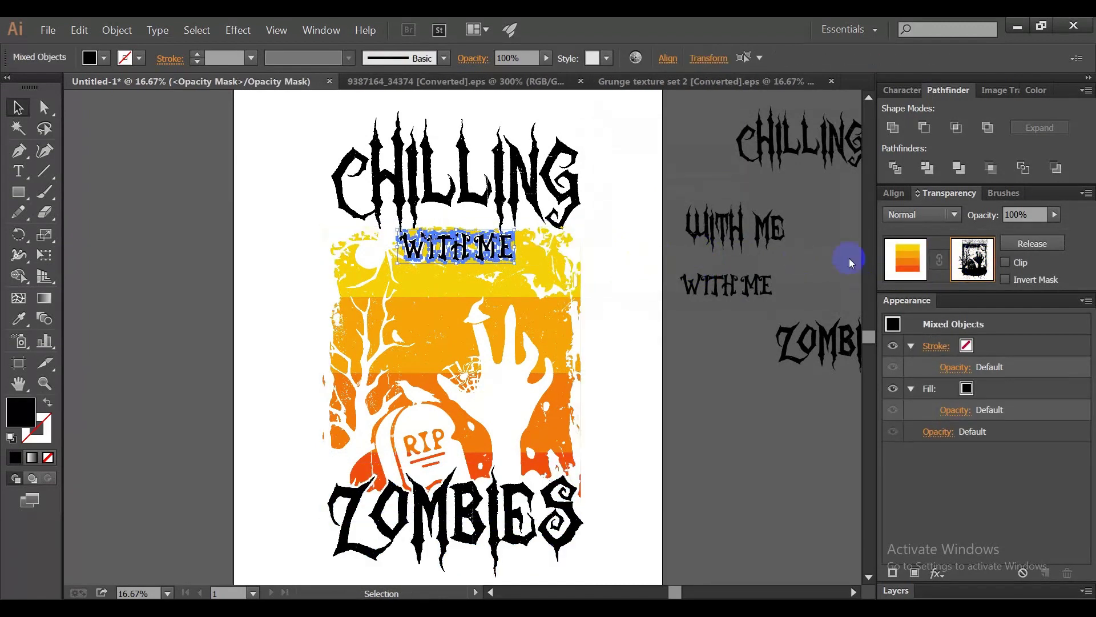
left_click(496, 261)
key("ctrl+equal")
left_click(710, 276)
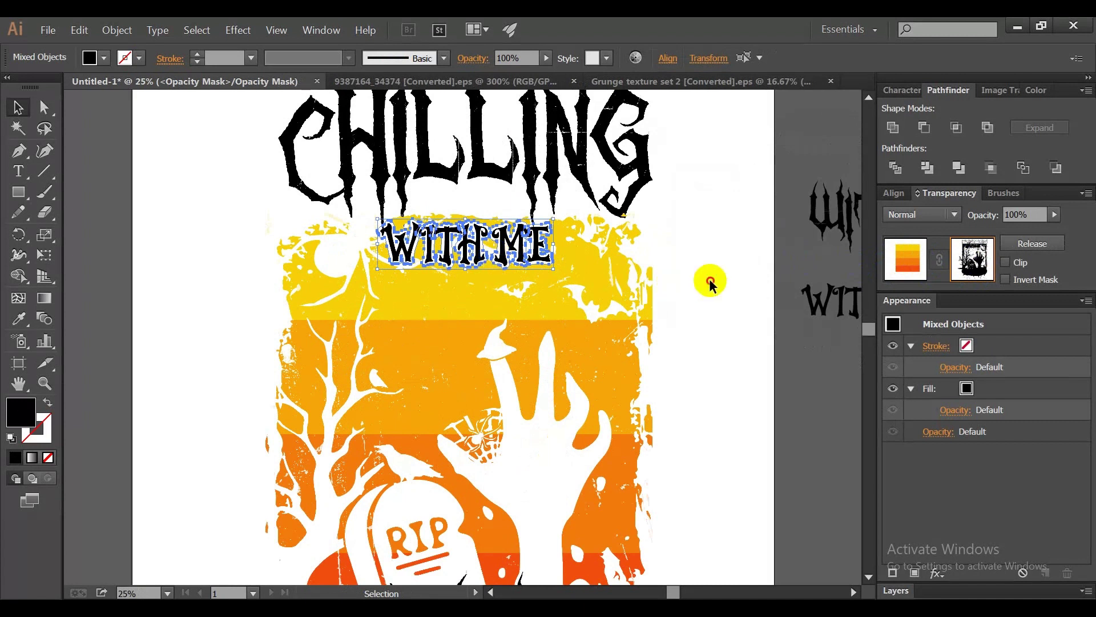
Draw a freehand Pencil outline around the top, bottom and E of WITH ME
left_click(20, 211)
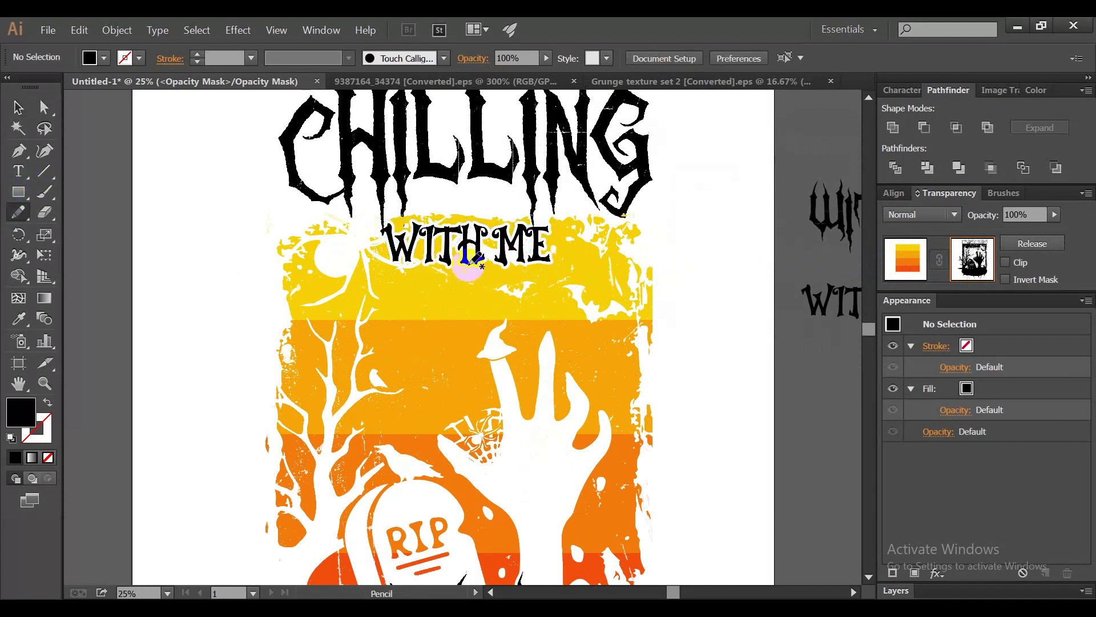
mouse_move(518, 213)
left_mouse_down()
mouse_move(386, 225)
mouse_move(396, 262)
left_mouse_up()
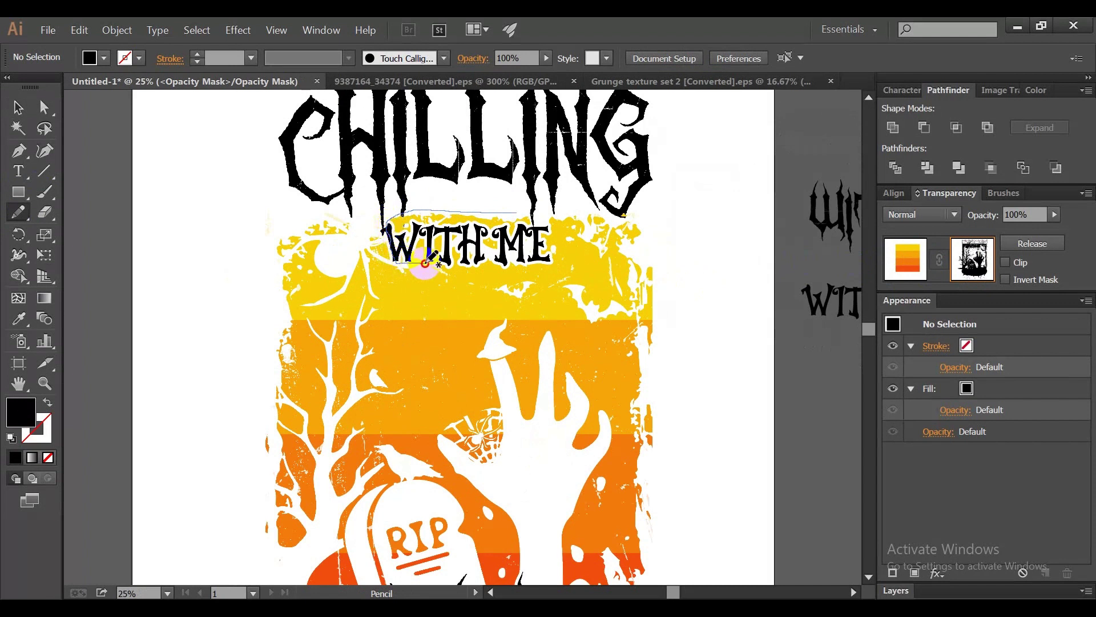
left_click_drag(438, 262, 518, 266)
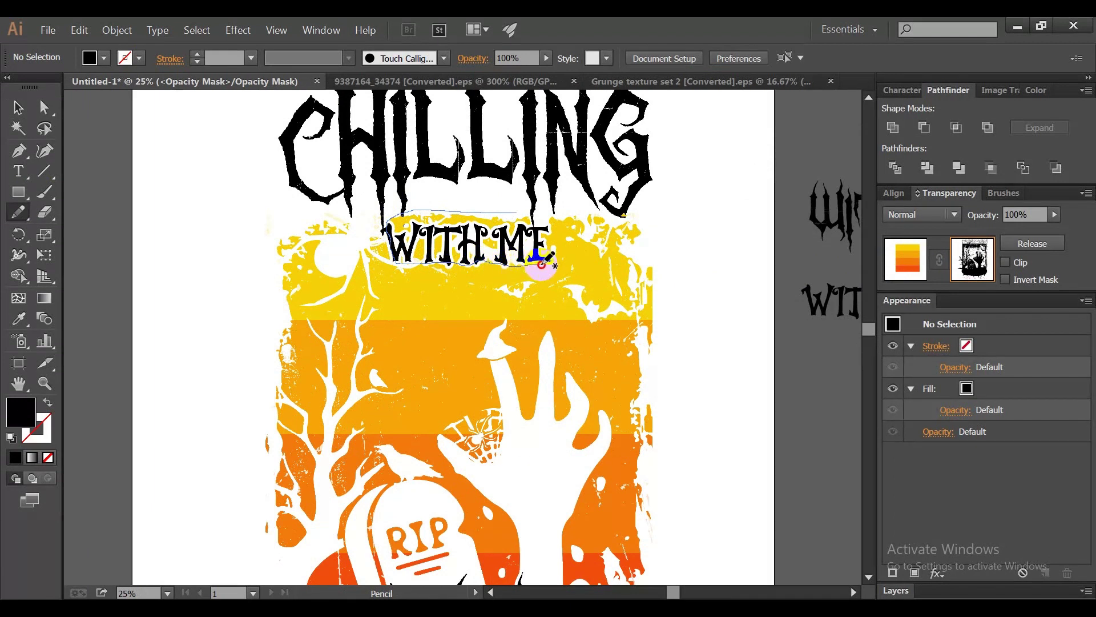
mouse_move(536, 250)
left_mouse_down()
mouse_move(534, 235)
mouse_move(421, 221)
mouse_move(521, 231)
left_mouse_up()
left_click(679, 298, "ctrl")
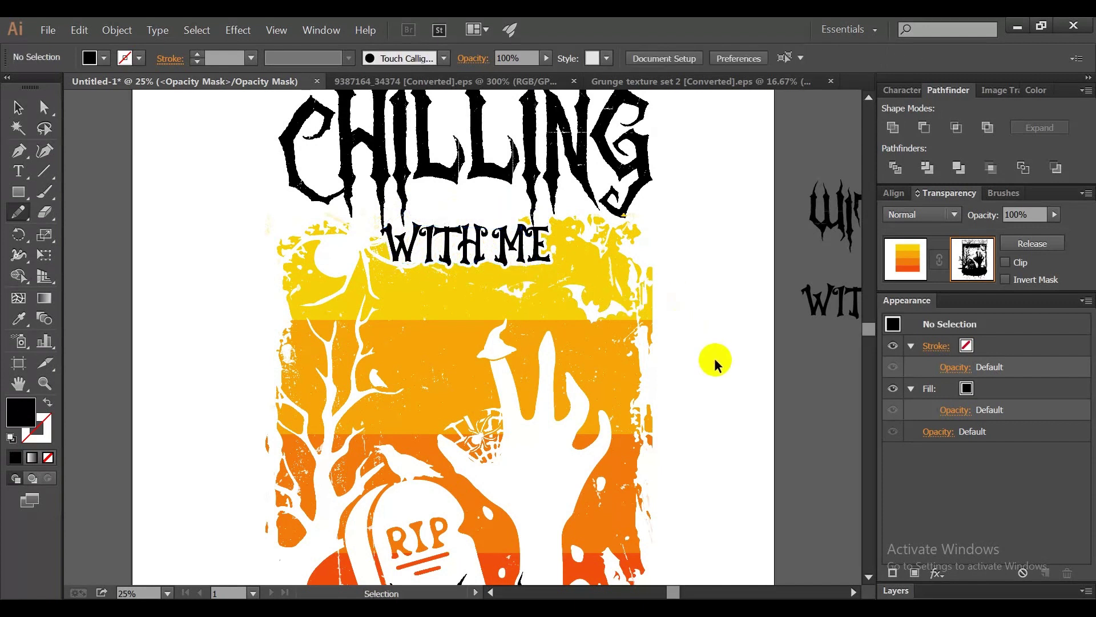
Draw a second freehand outline around the ME letters, then zoom out to check
left_click_drag(609, 258, 609, 258)
left_click_drag(527, 237, 571, 263)
left_click(714, 308, "ctrl")
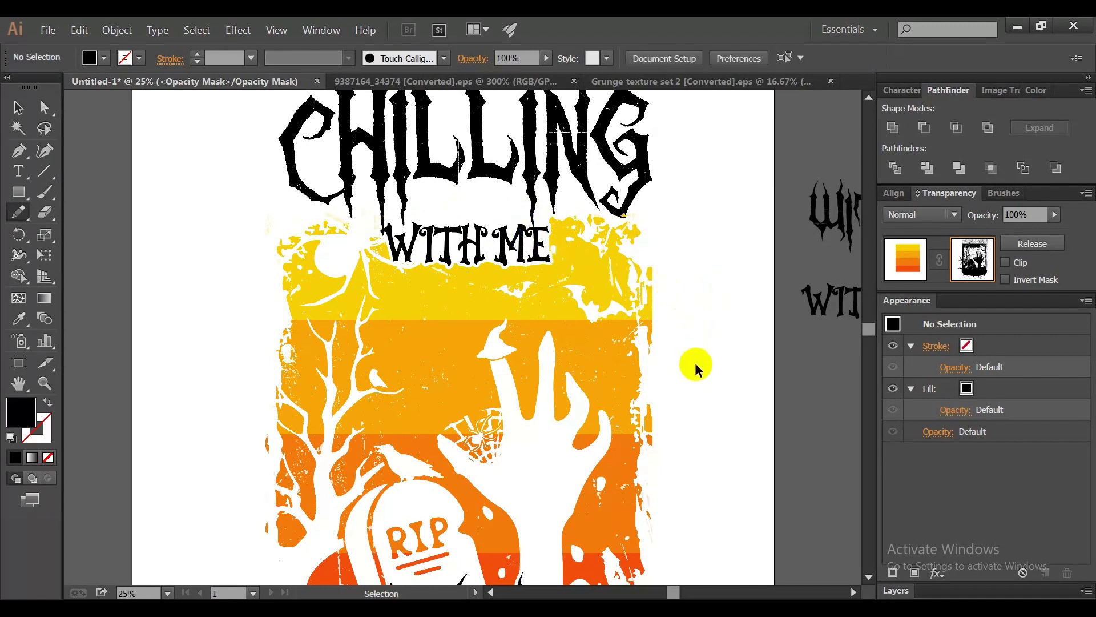
scroll(696, 368, "down", 2)
scroll(730, 405, "down", 1)
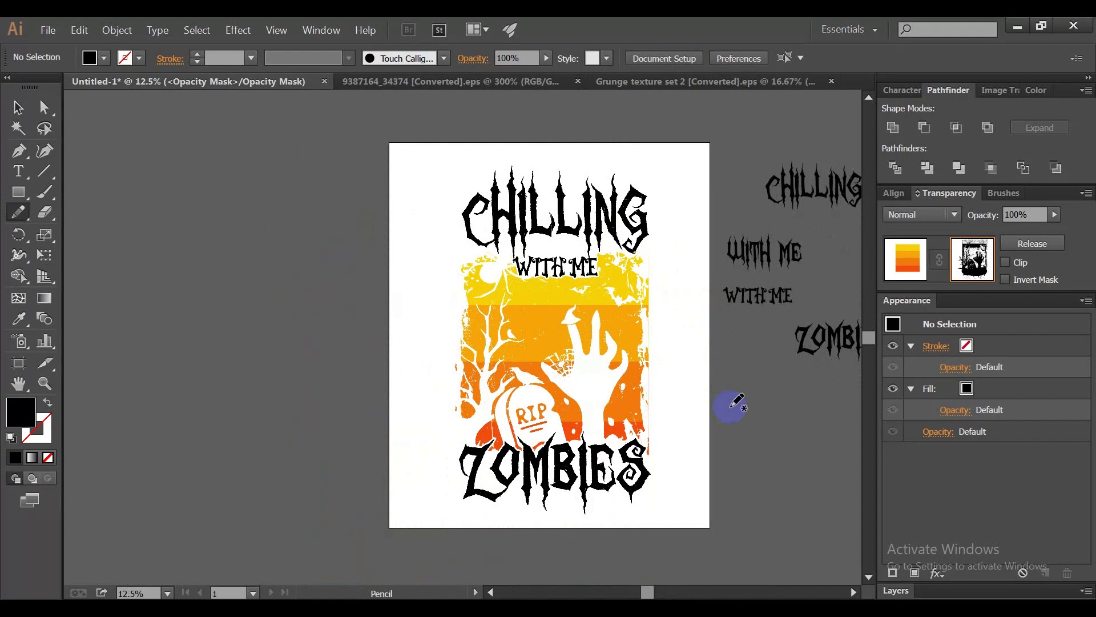
Undo and redo the last change, then return to the Selection tool
key("ctrl+z")
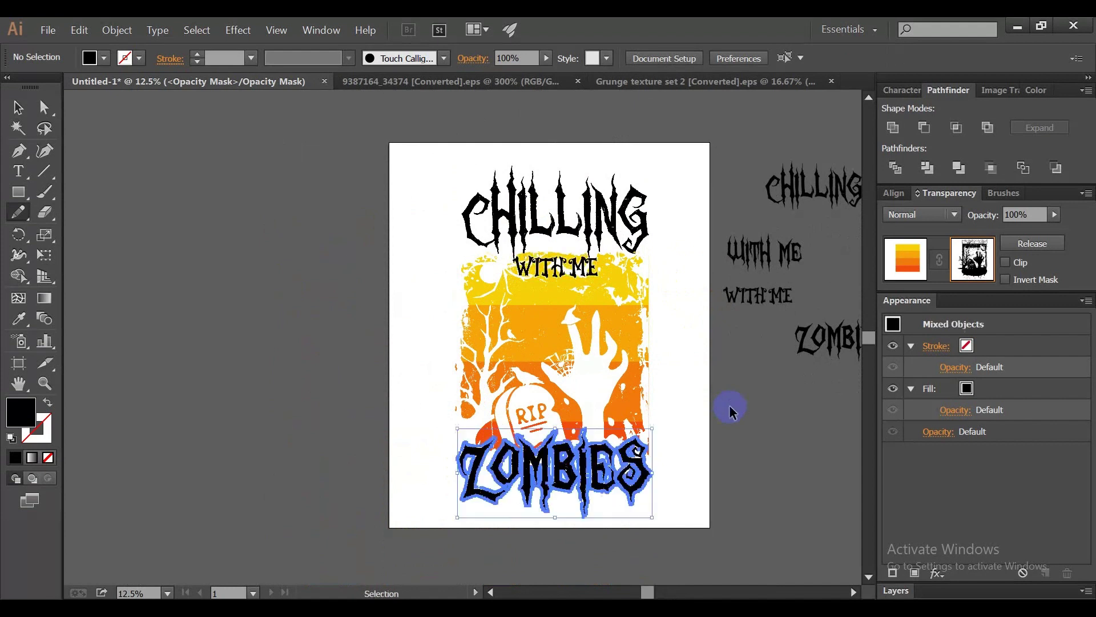
key("ctrl+shift+z")
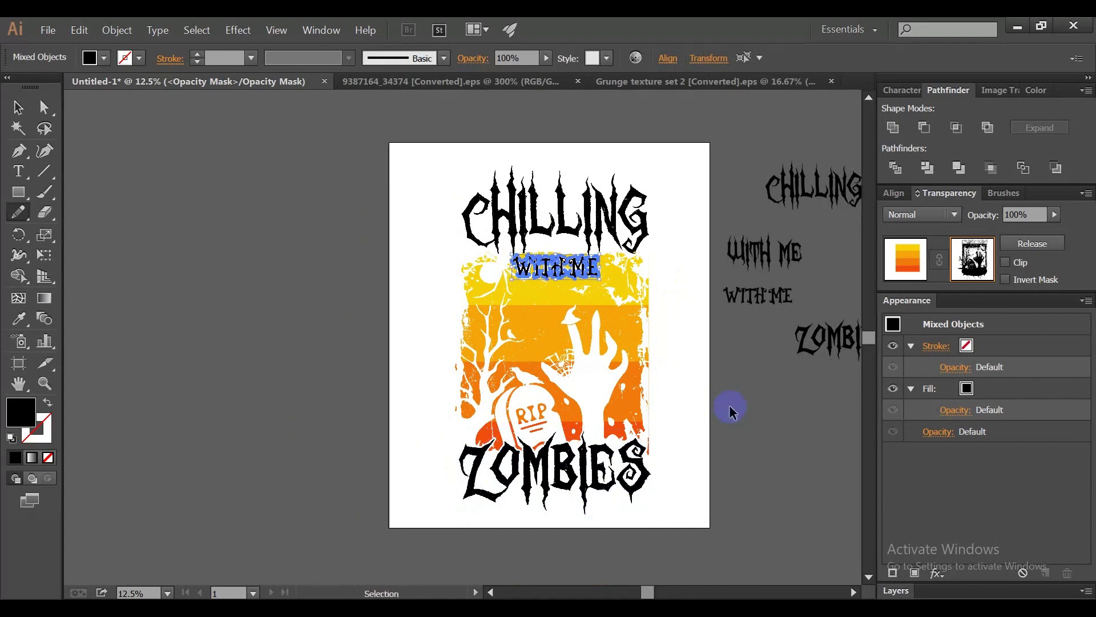
left_click(730, 407, "ctrl")
scroll(618, 297, "up", 1)
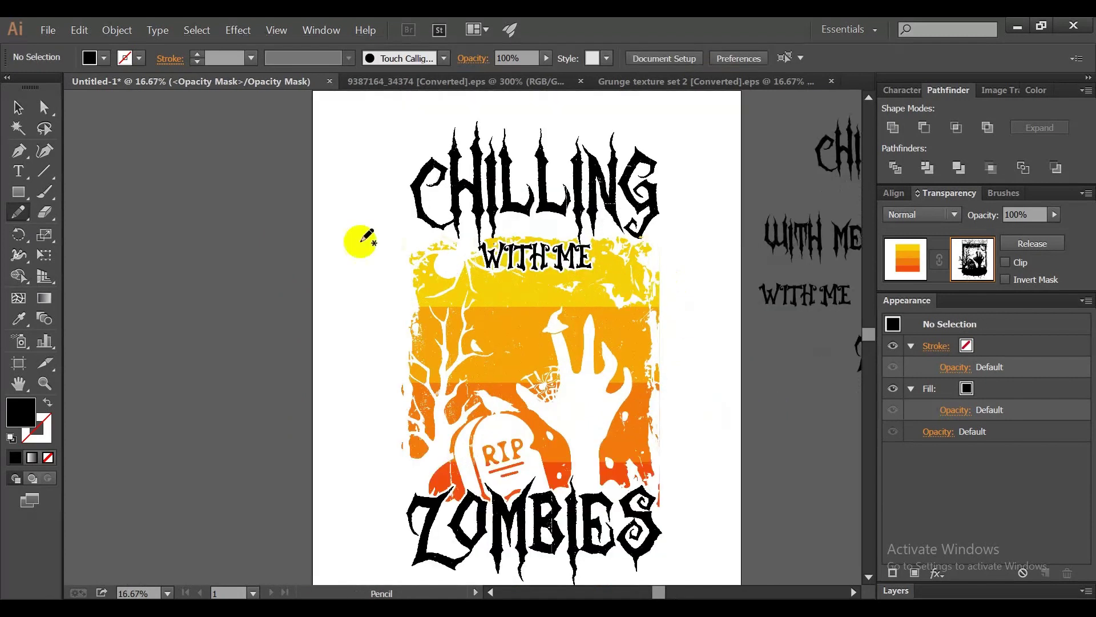
key("v")
scroll(110, 192, "down", 1)
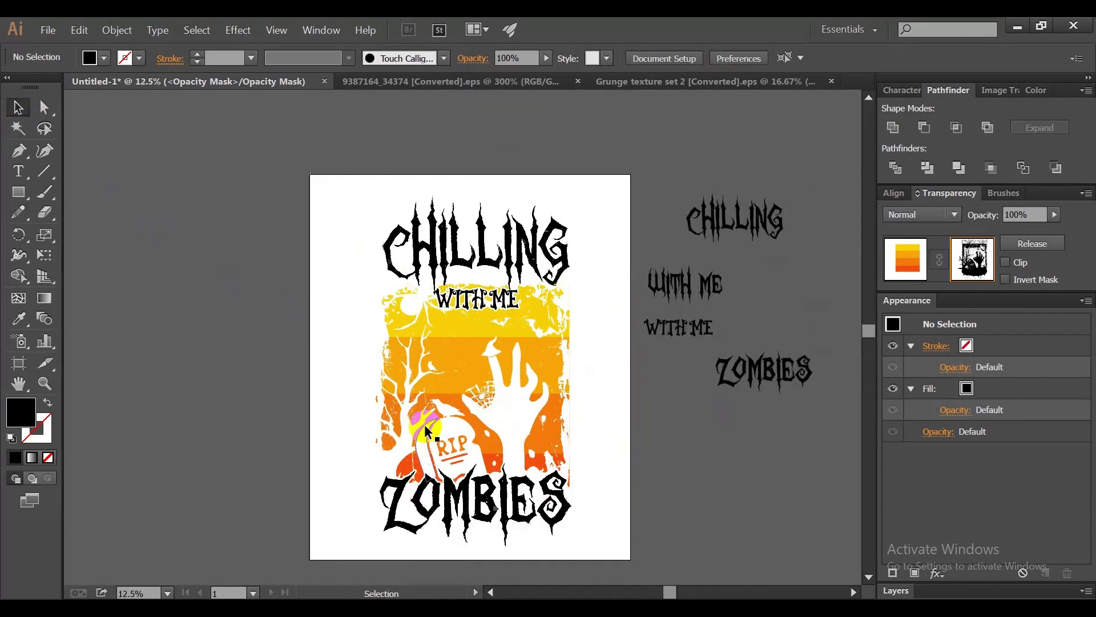
Exit opacity mask editing and nudge the CHILLING title slightly
left_click(894, 264)
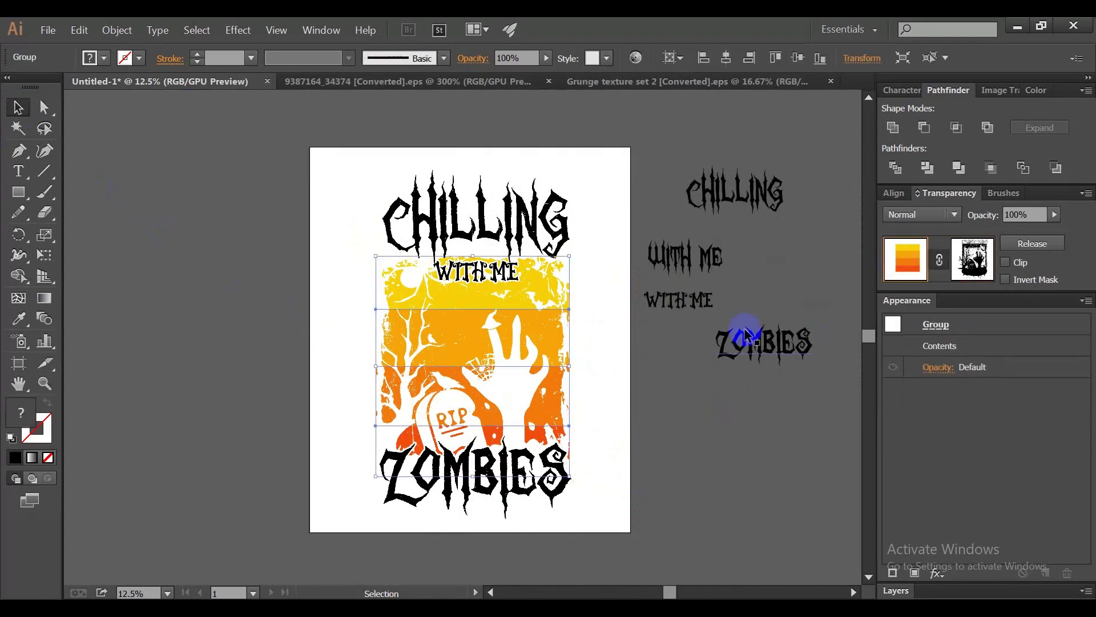
left_click(616, 439)
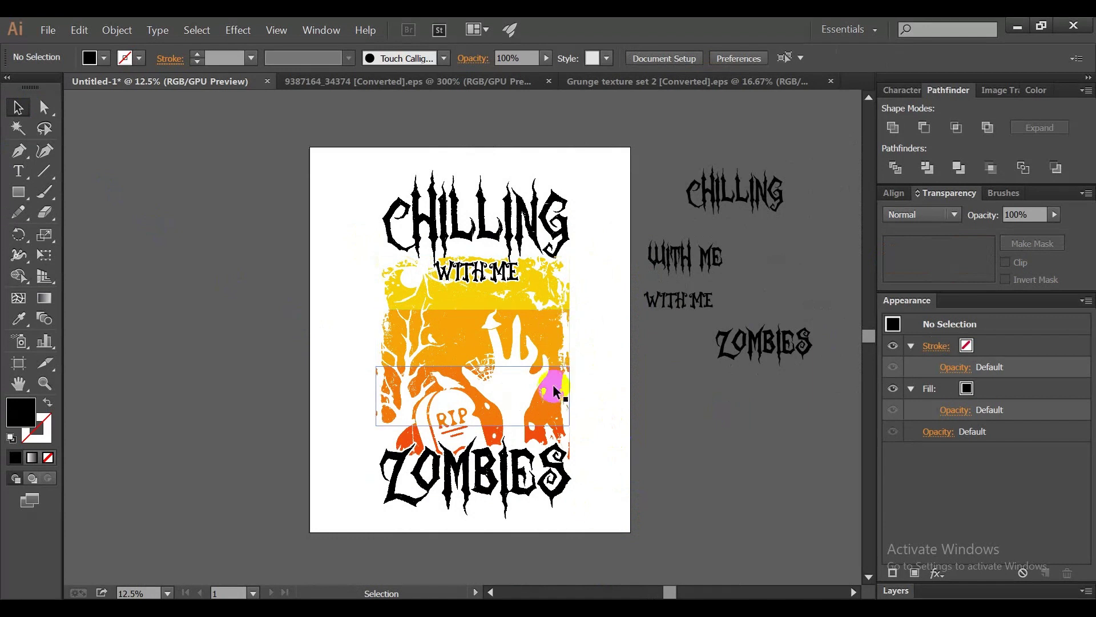
left_click_drag(471, 244, 485, 240)
left_click(660, 380)
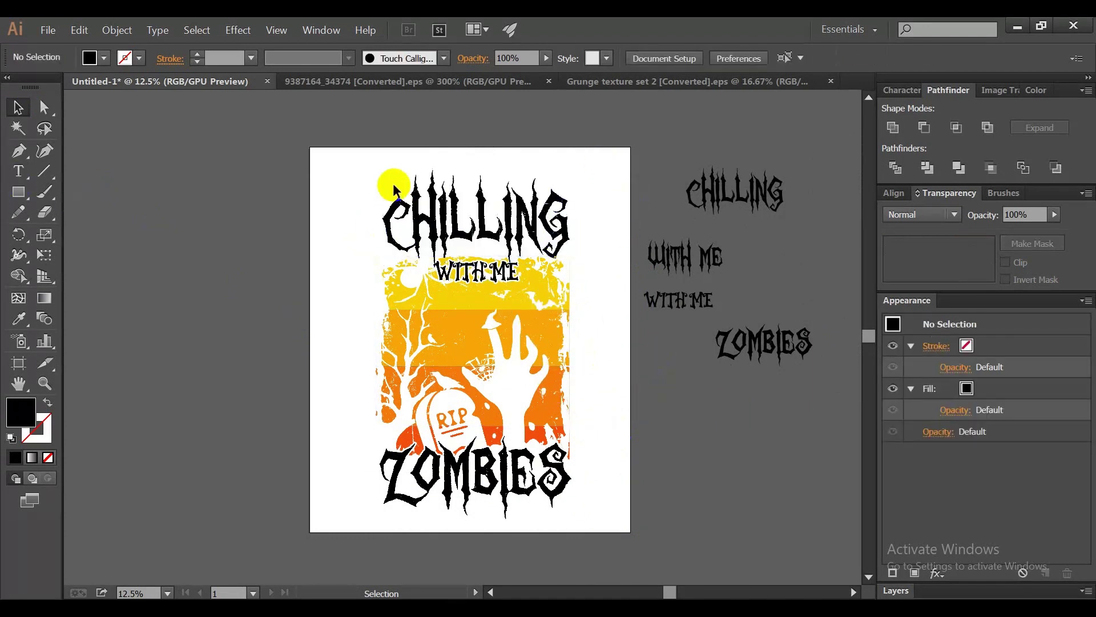
Fill the CHILLING, WITH ME and ZOMBIES lettering white
left_click(394, 211)
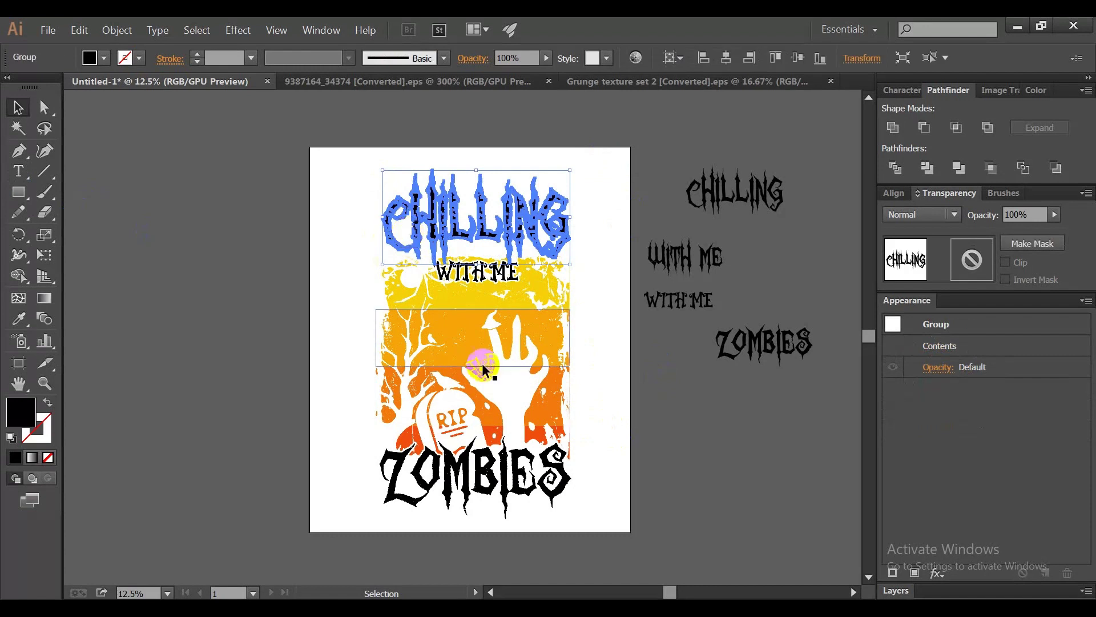
left_click(474, 272, "shift")
left_click(462, 451, "shift")
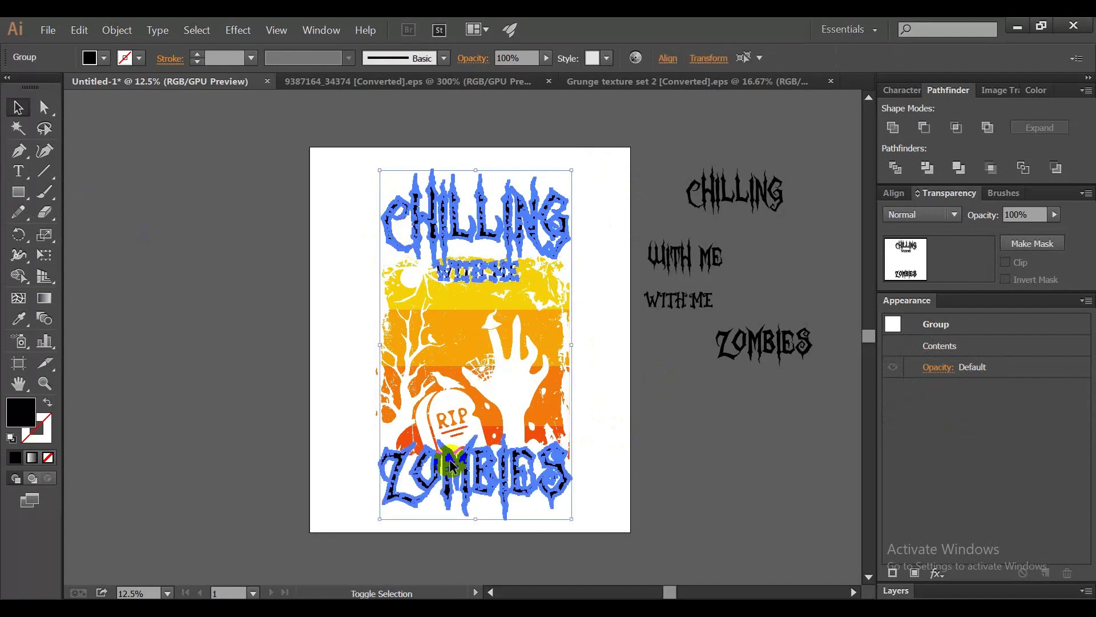
left_click(104, 58)
left_click(35, 85)
Draw a rectangle covering the whole artboard
left_click(172, 311)
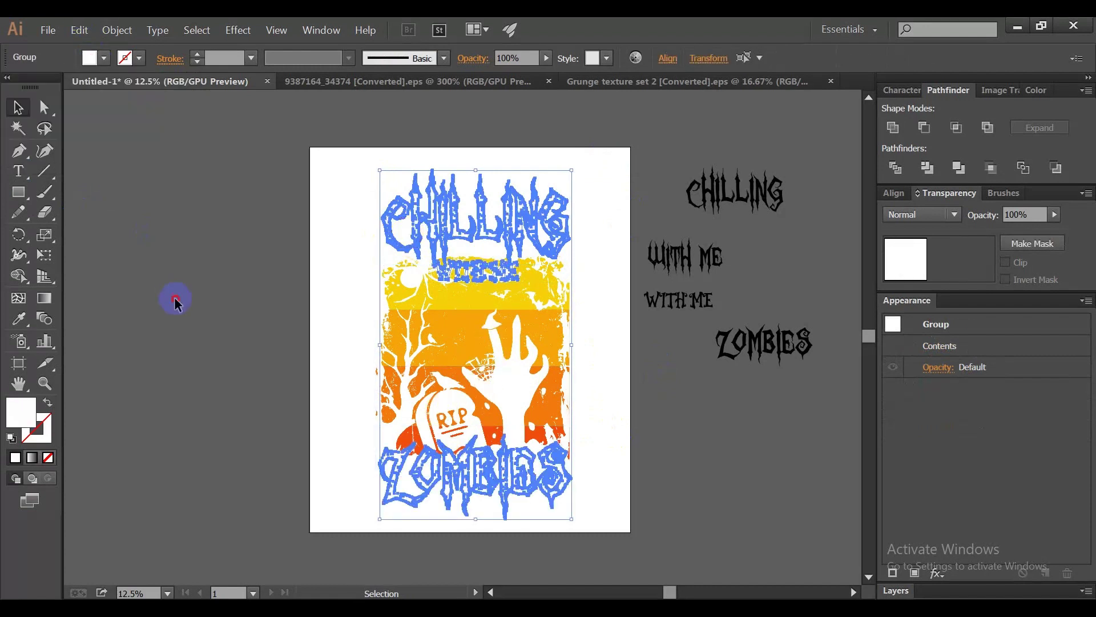
left_click(14, 190)
left_click_drag(310, 148, 630, 532)
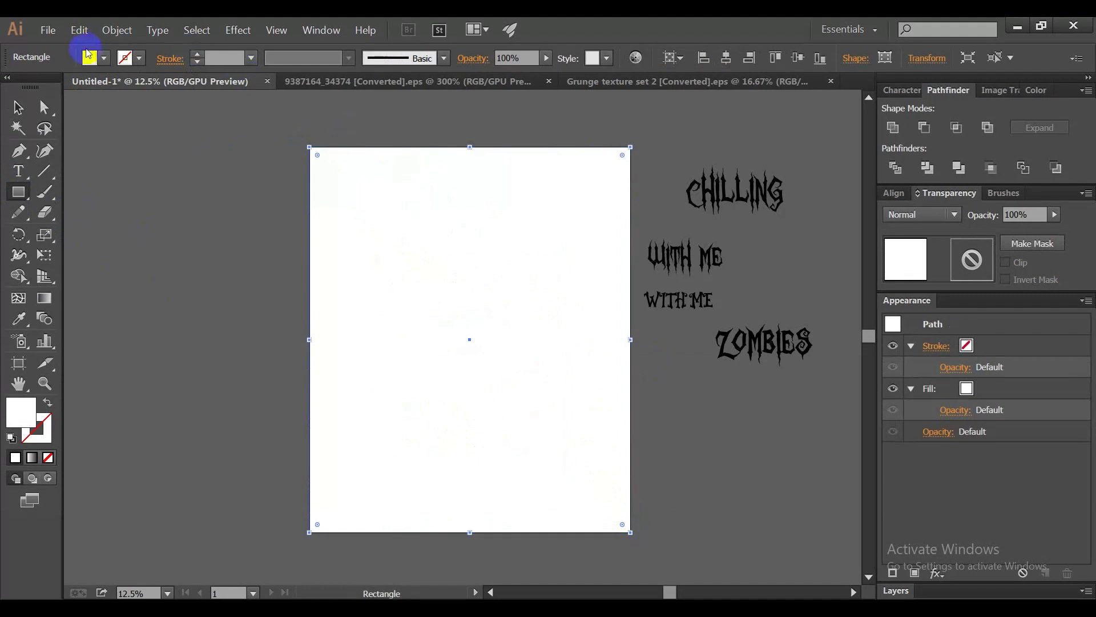
Fill the artboard rectangle with black (000000)
double_click(29, 400)
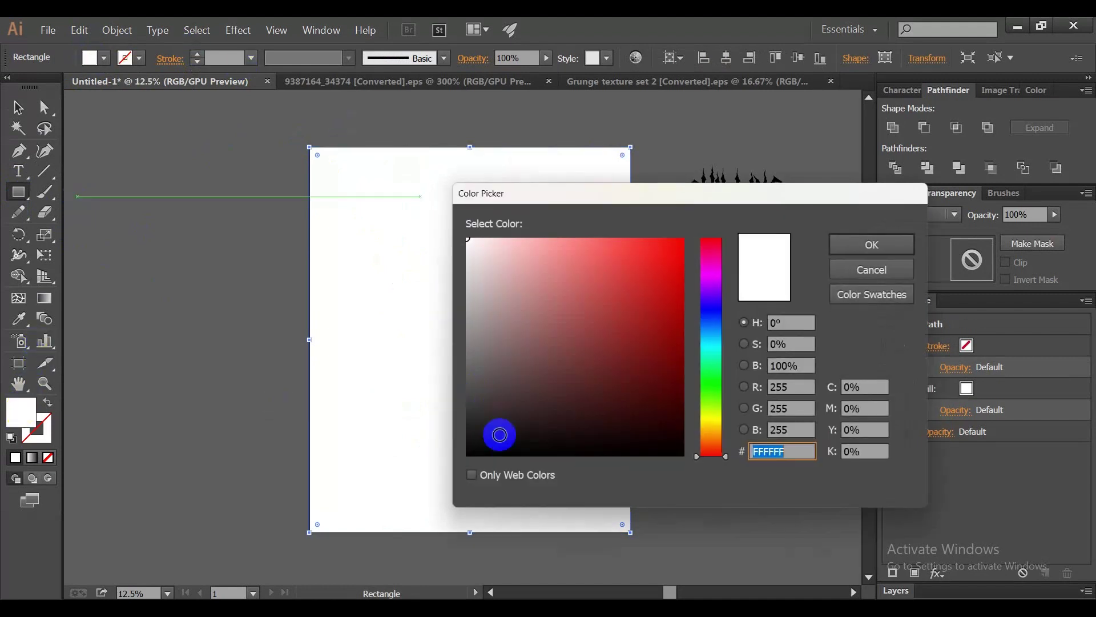
left_click(468, 455)
left_click(873, 247)
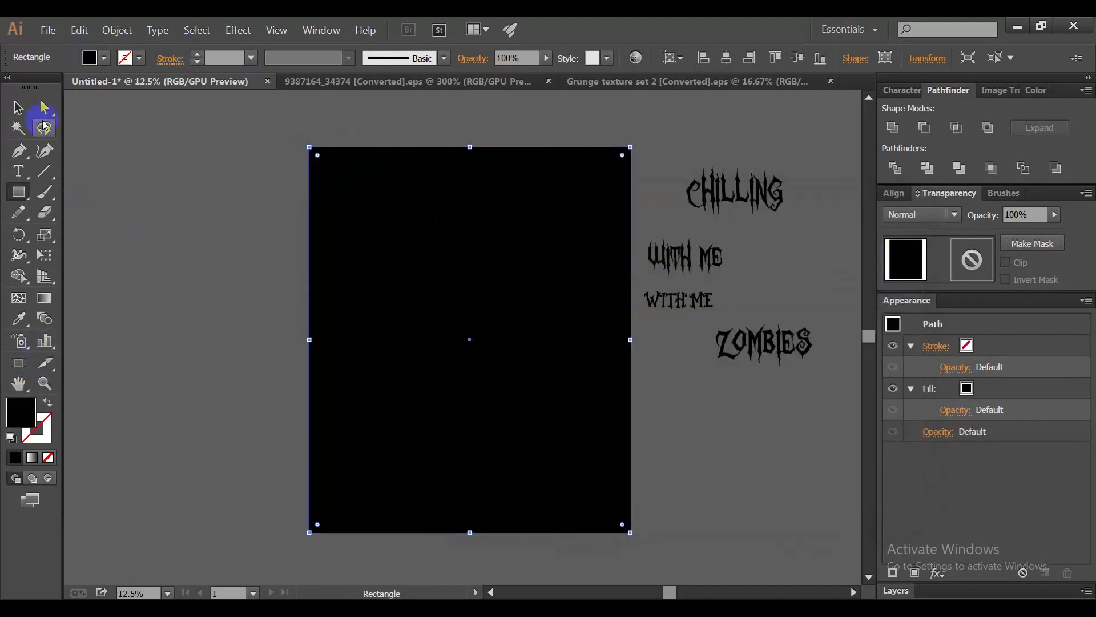
Send the black rectangle to the back behind the artwork
left_click(18, 107)
left_click(606, 267)
key("ctrl+shift+bracketleft")
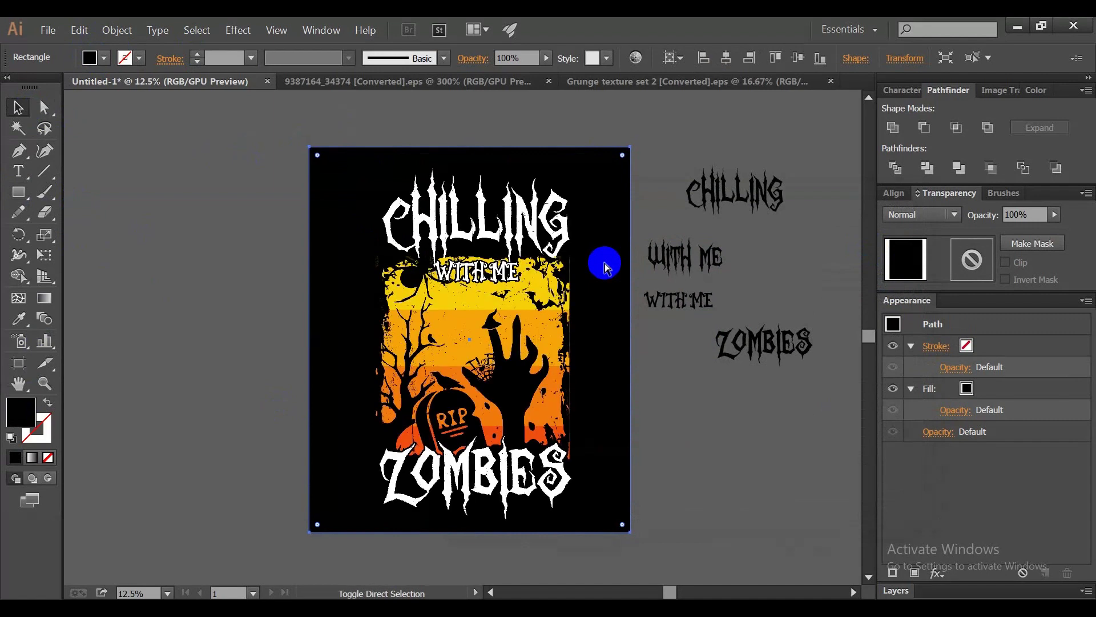
left_click(729, 511)
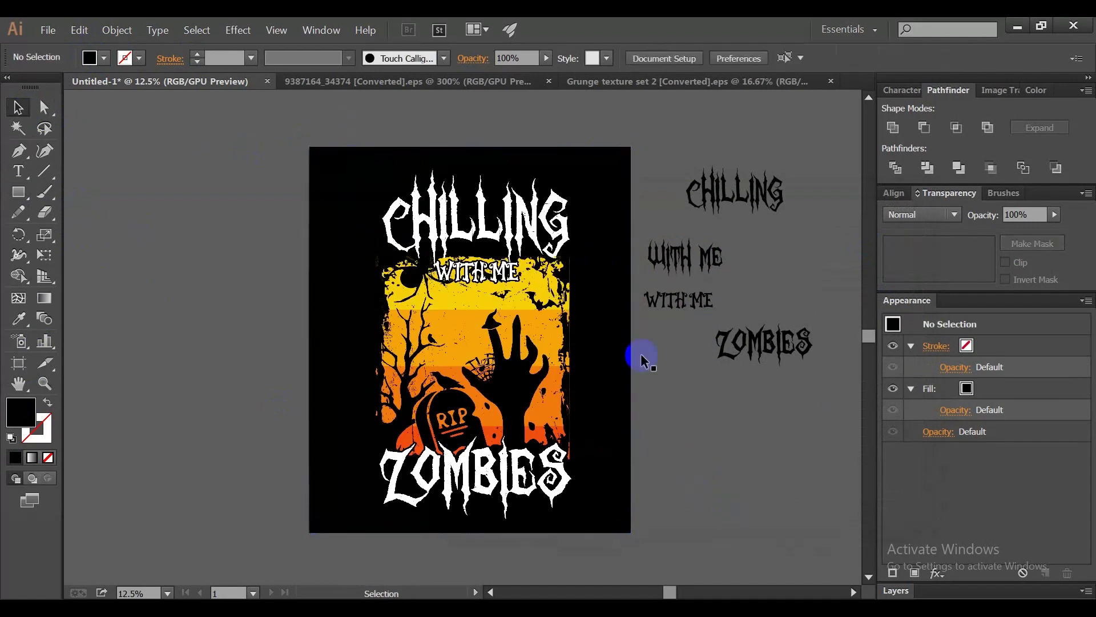
Colour CHILLING with the orange sampled from the artwork
left_click_drag(549, 234, 548, 226)
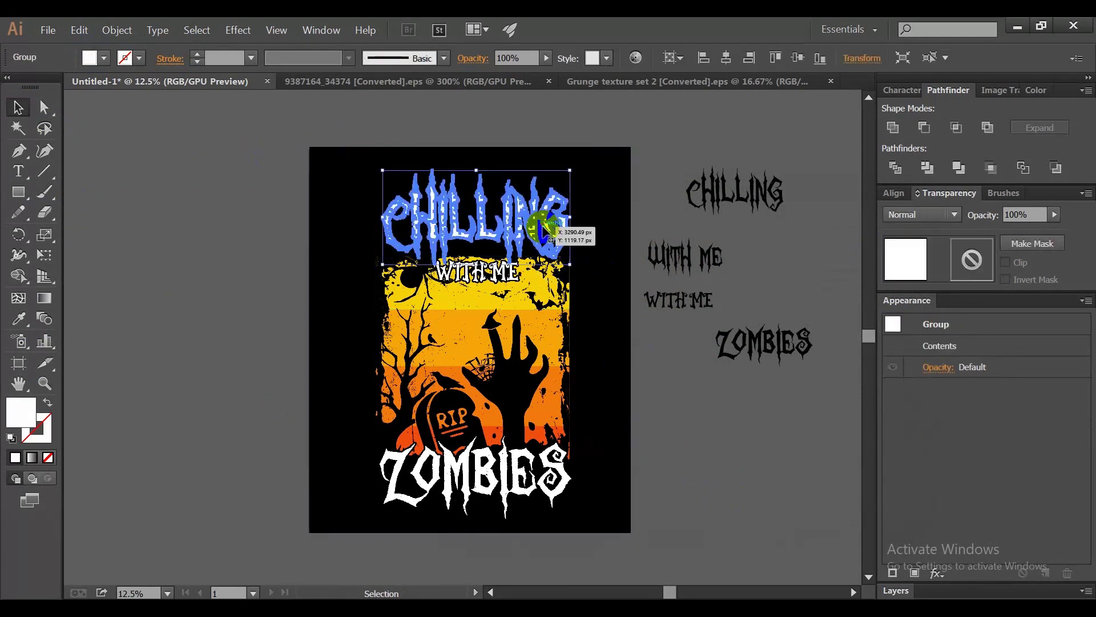
left_click(19, 318)
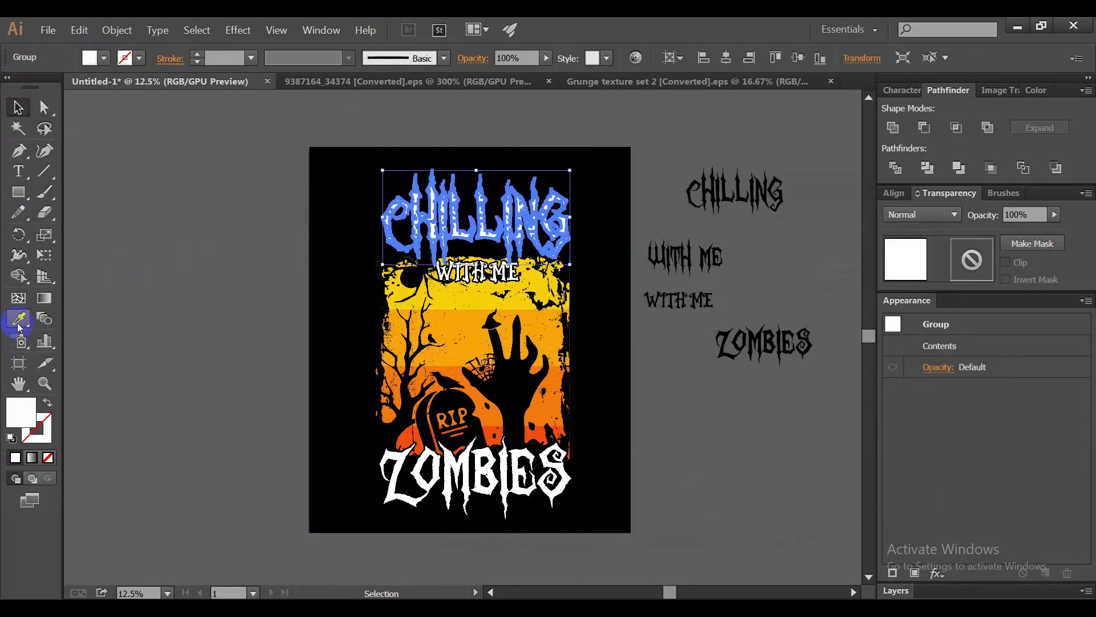
left_click(456, 316)
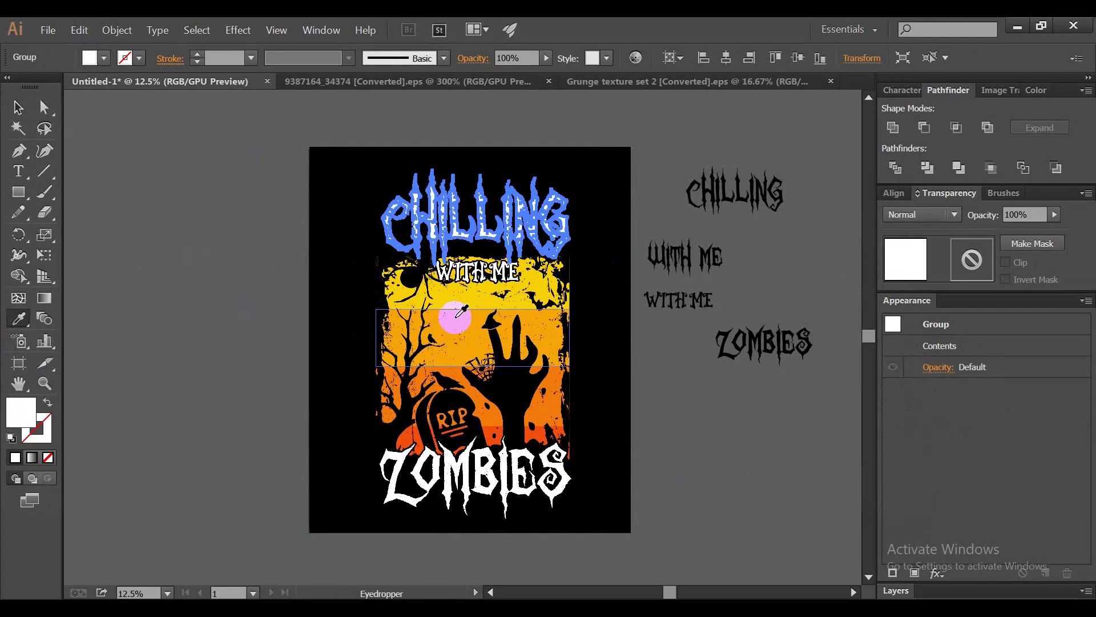
left_click(17, 107)
left_click(443, 357)
Try sampled artwork colours, including yellow, on the WITH ME lettering
left_click_drag(474, 270, 469, 274)
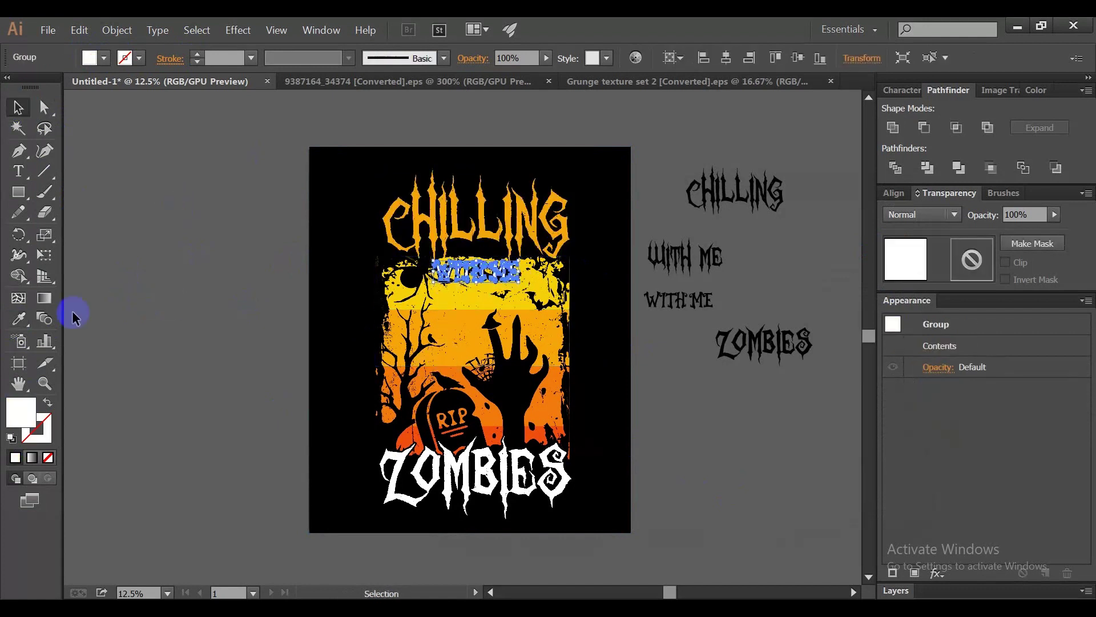
left_click(18, 318)
left_click(457, 374)
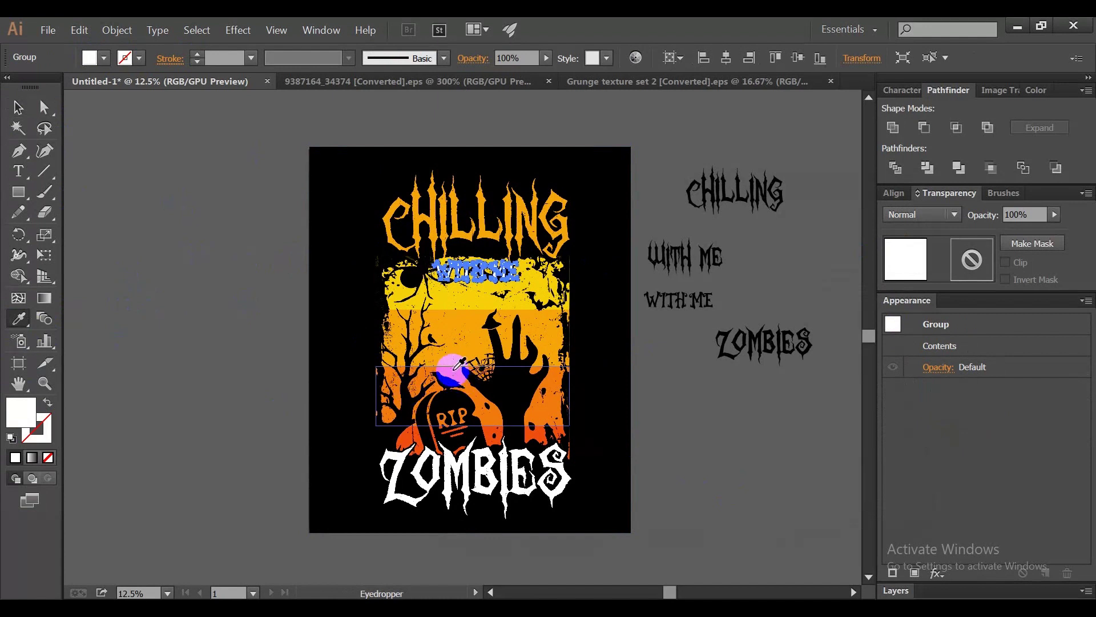
left_click(458, 303)
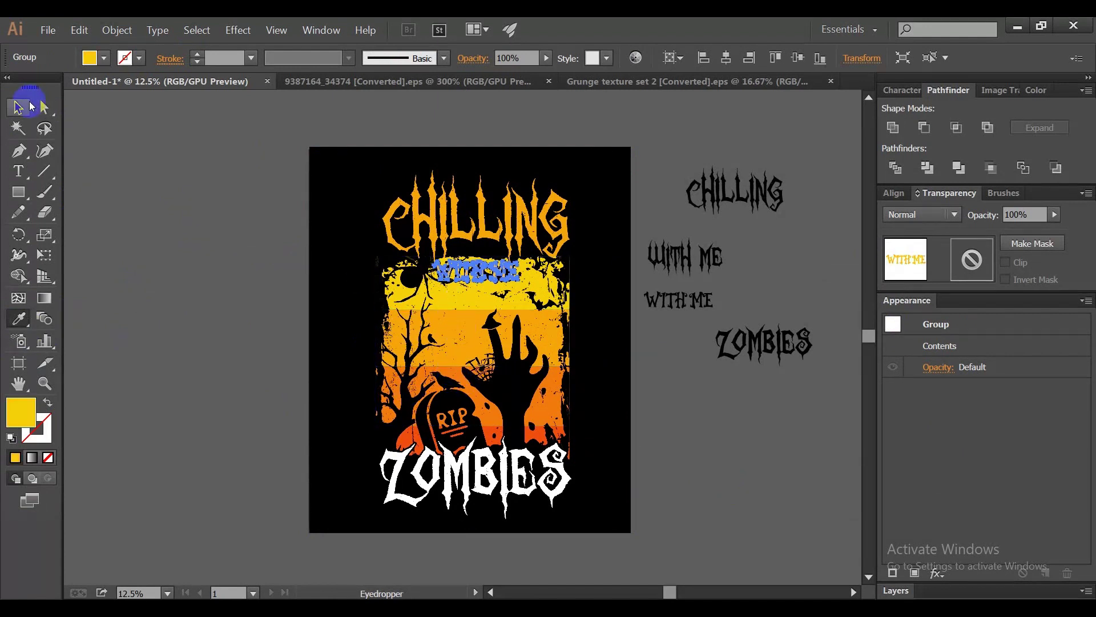
key("v")
left_click(158, 152)
Give WITH ME a deeper red-orange sampled lower in the artwork
left_click(467, 284)
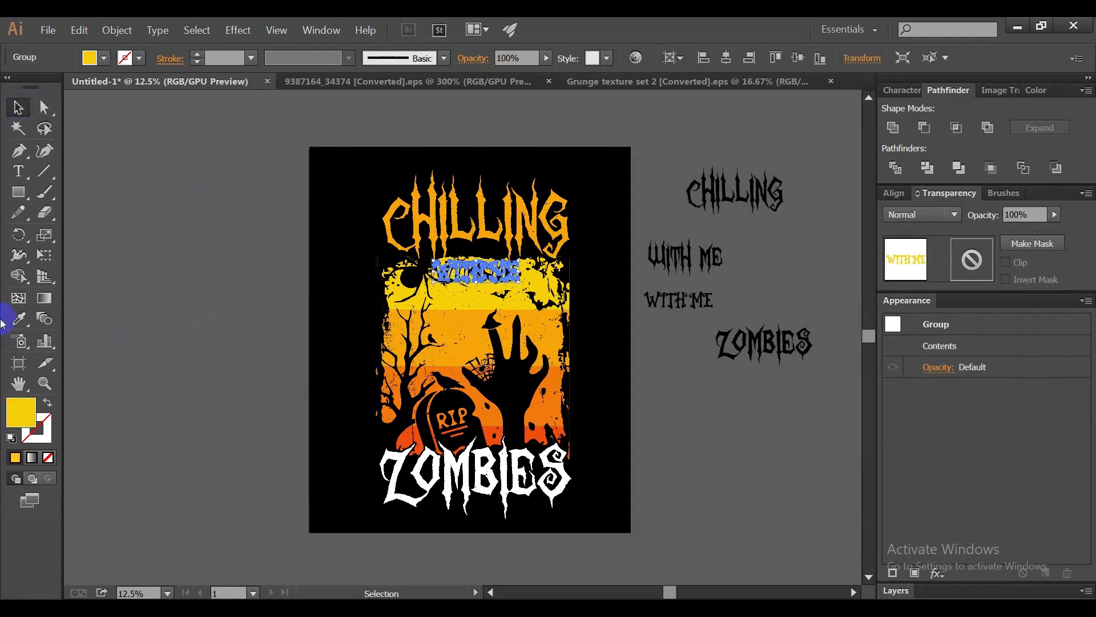
left_click(19, 318)
left_click(457, 328)
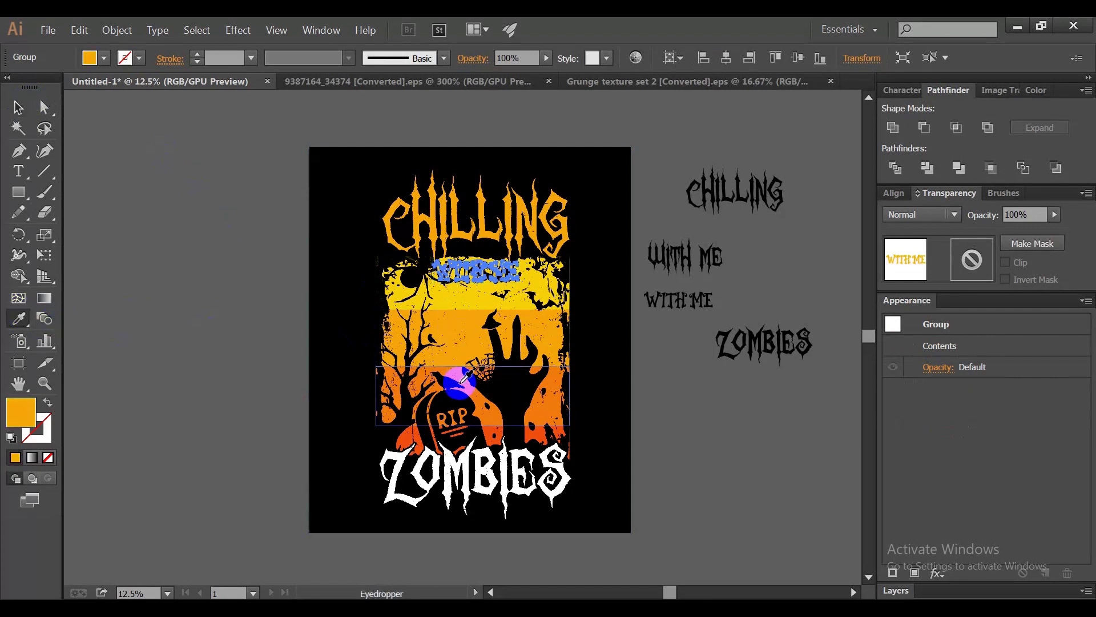
left_click_drag(460, 324, 465, 439)
left_click(492, 426)
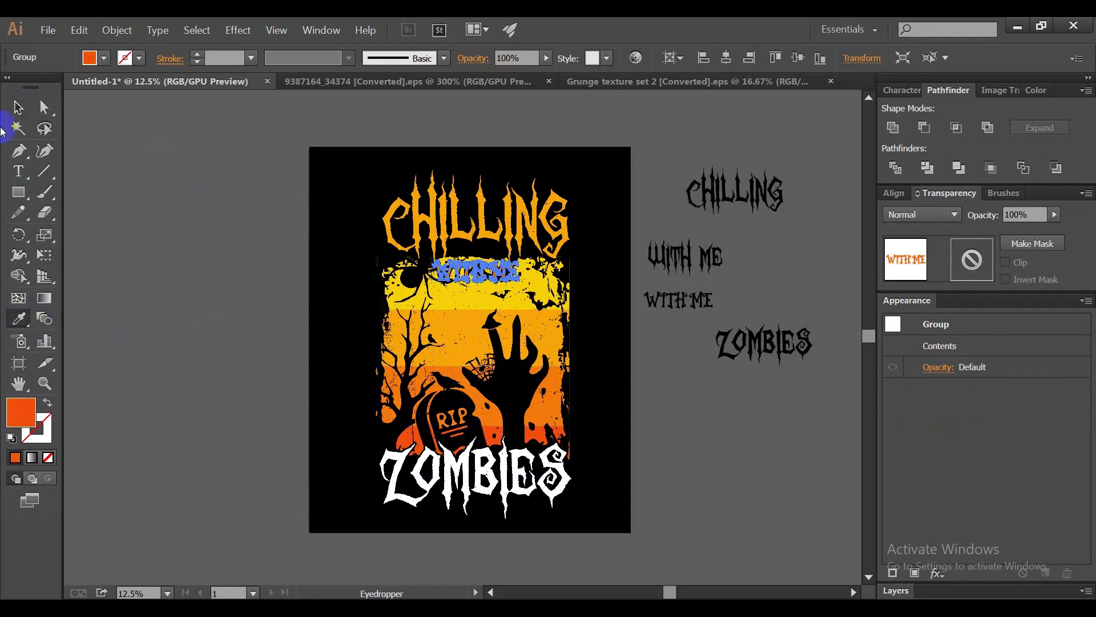
left_click(18, 107)
left_click(186, 183)
Colour ZOMBIES with the same orange as CHILLING
left_click(465, 472)
left_click(18, 318)
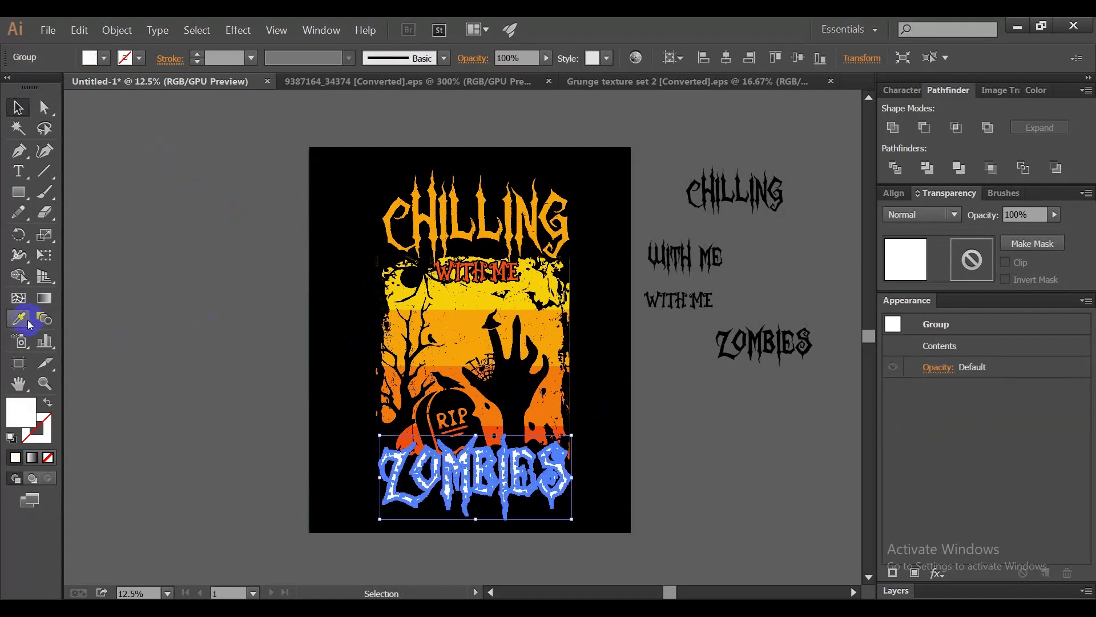
left_click(442, 235)
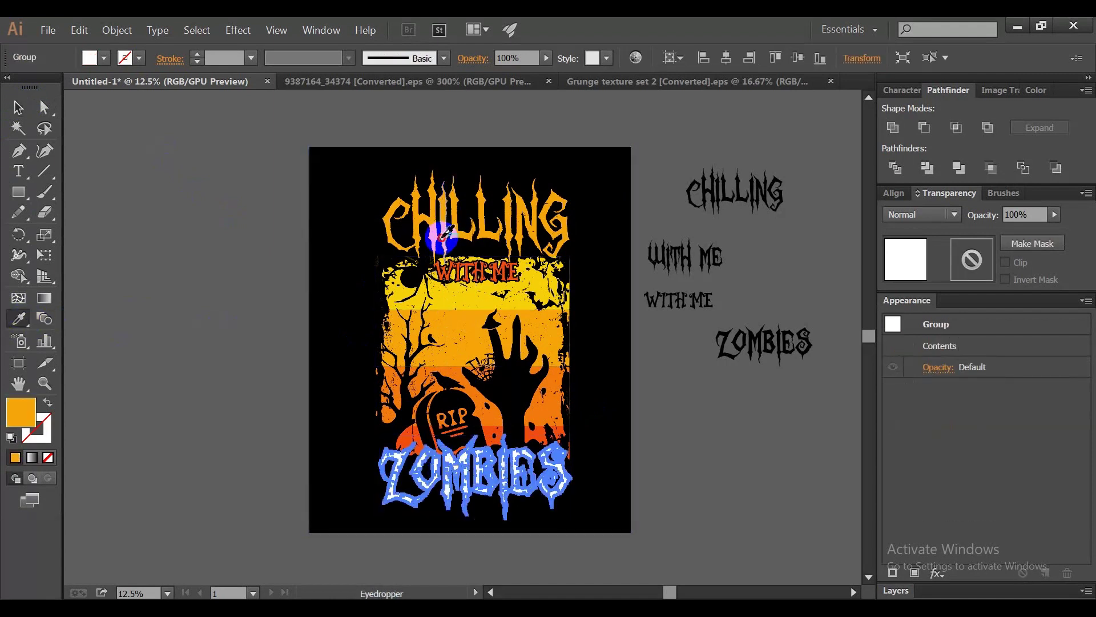
left_click(18, 107)
left_click(196, 166)
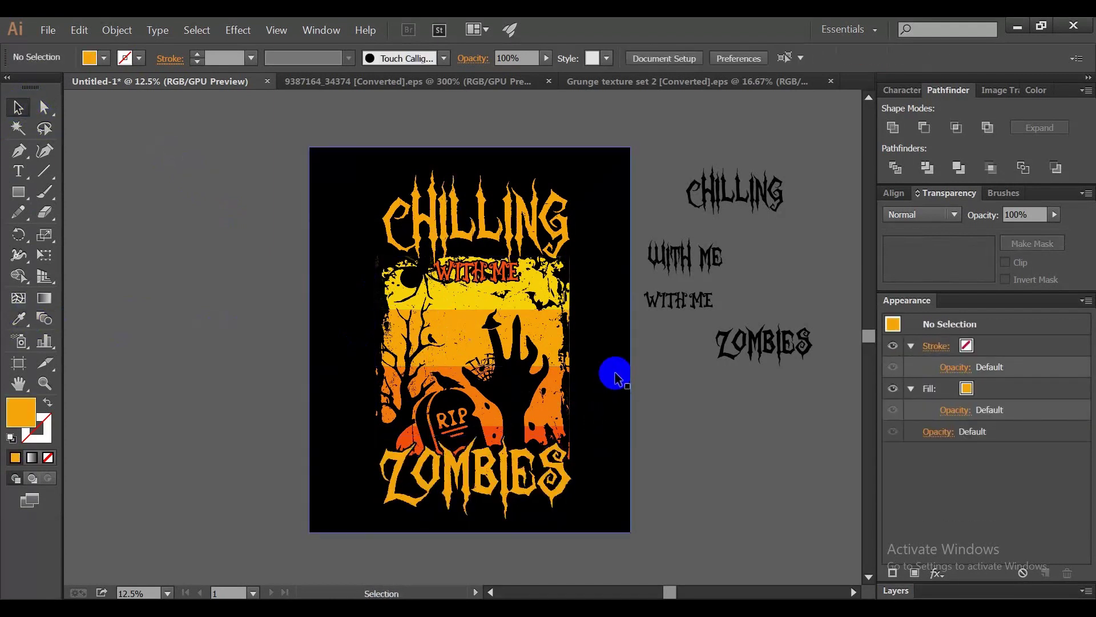